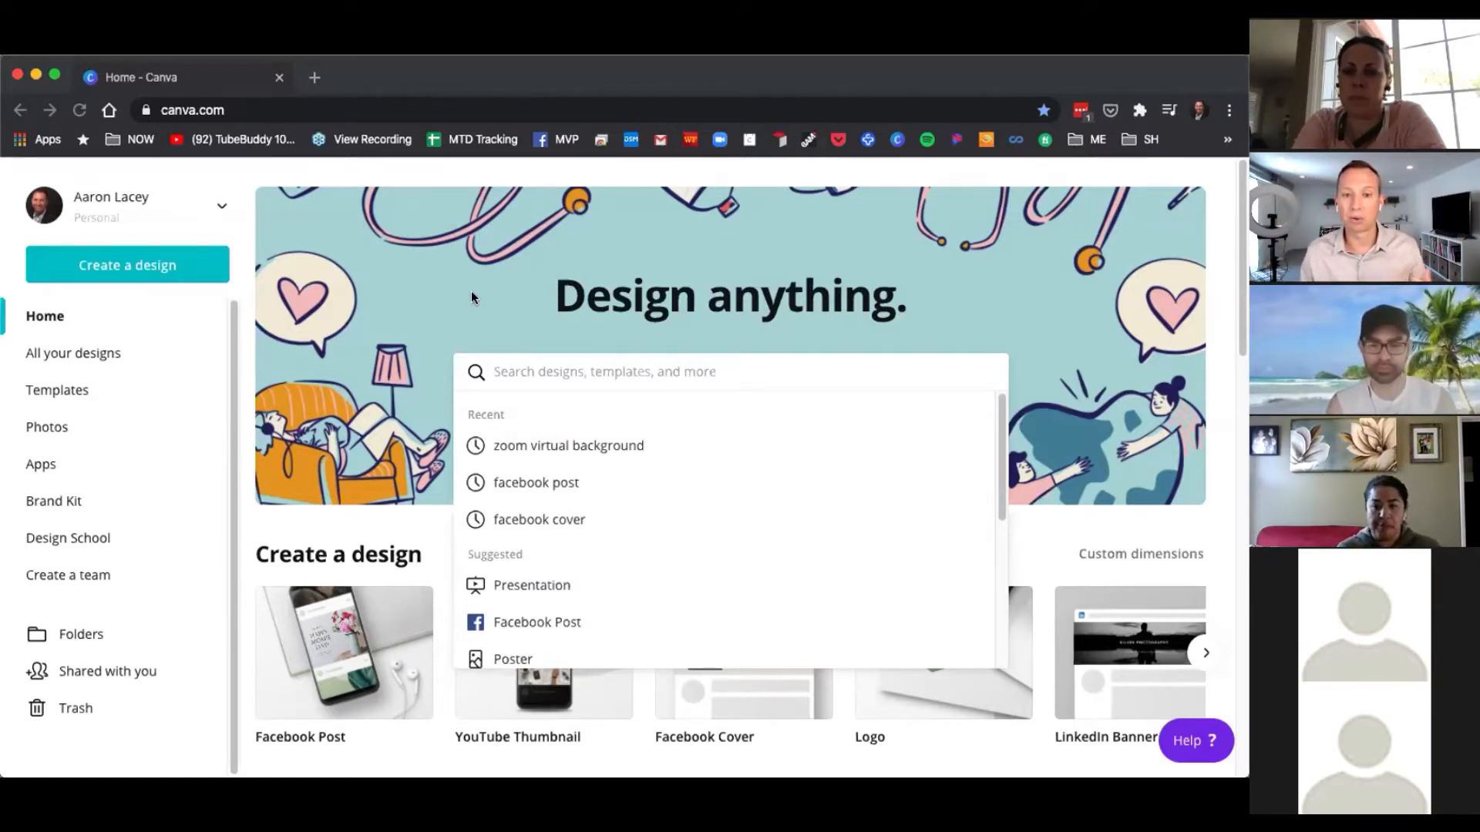
{"action": "left_click", "coordinate": [441, 291]}
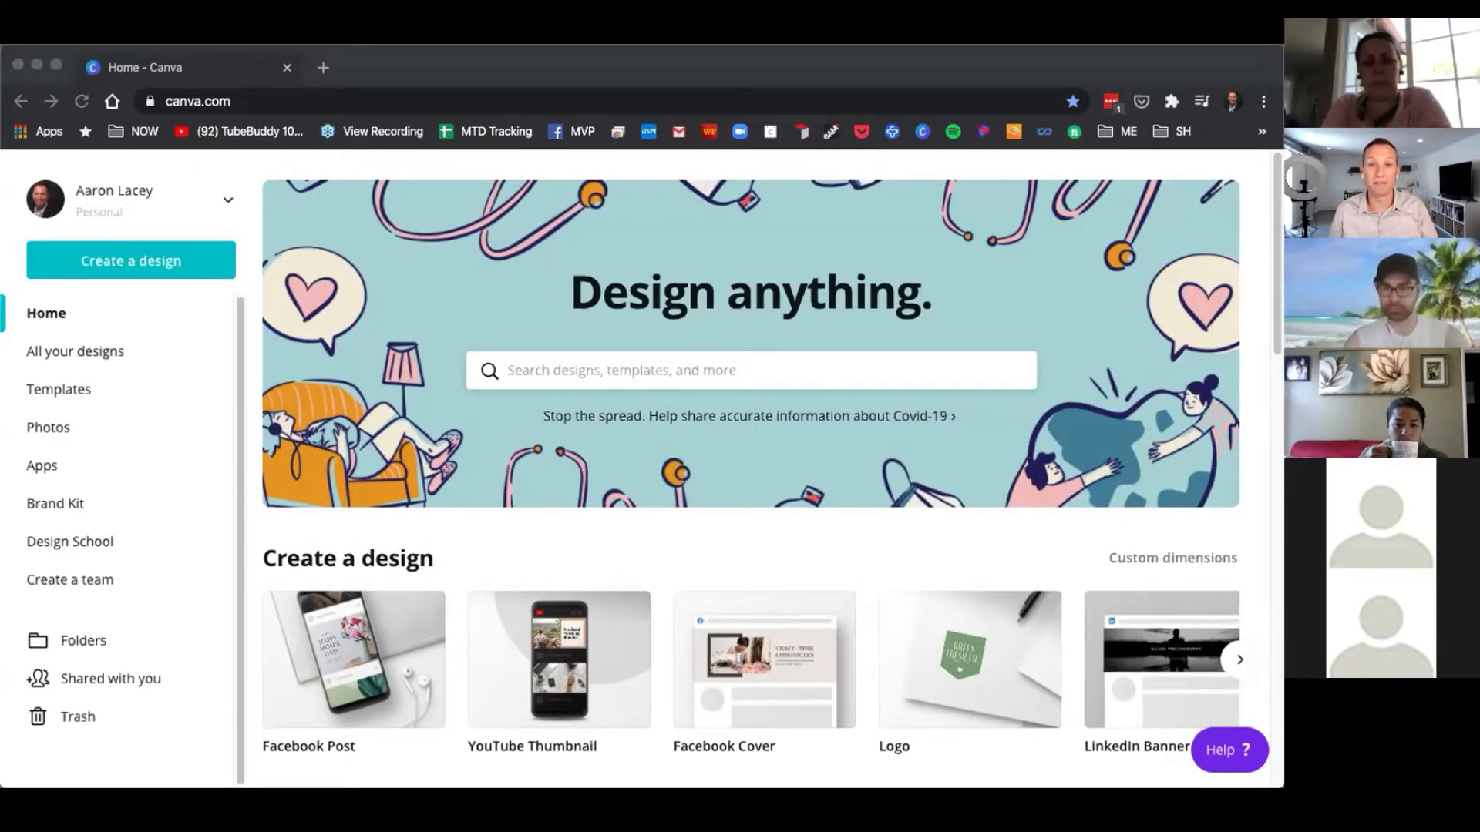
{"action": "left_click", "coordinate": [1197, 62]}
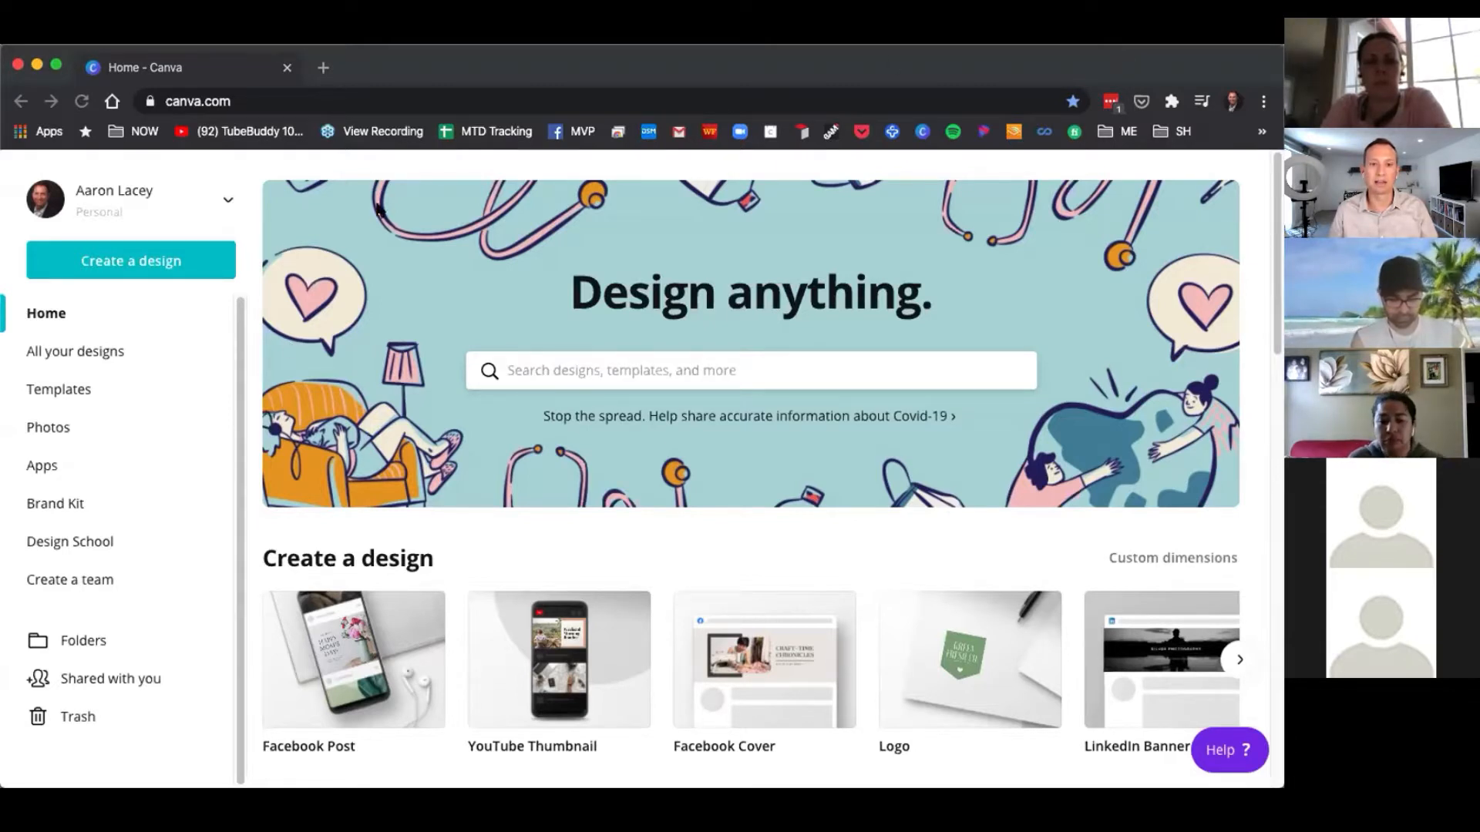
{"action": "left_click", "coordinate": [238, 360]}
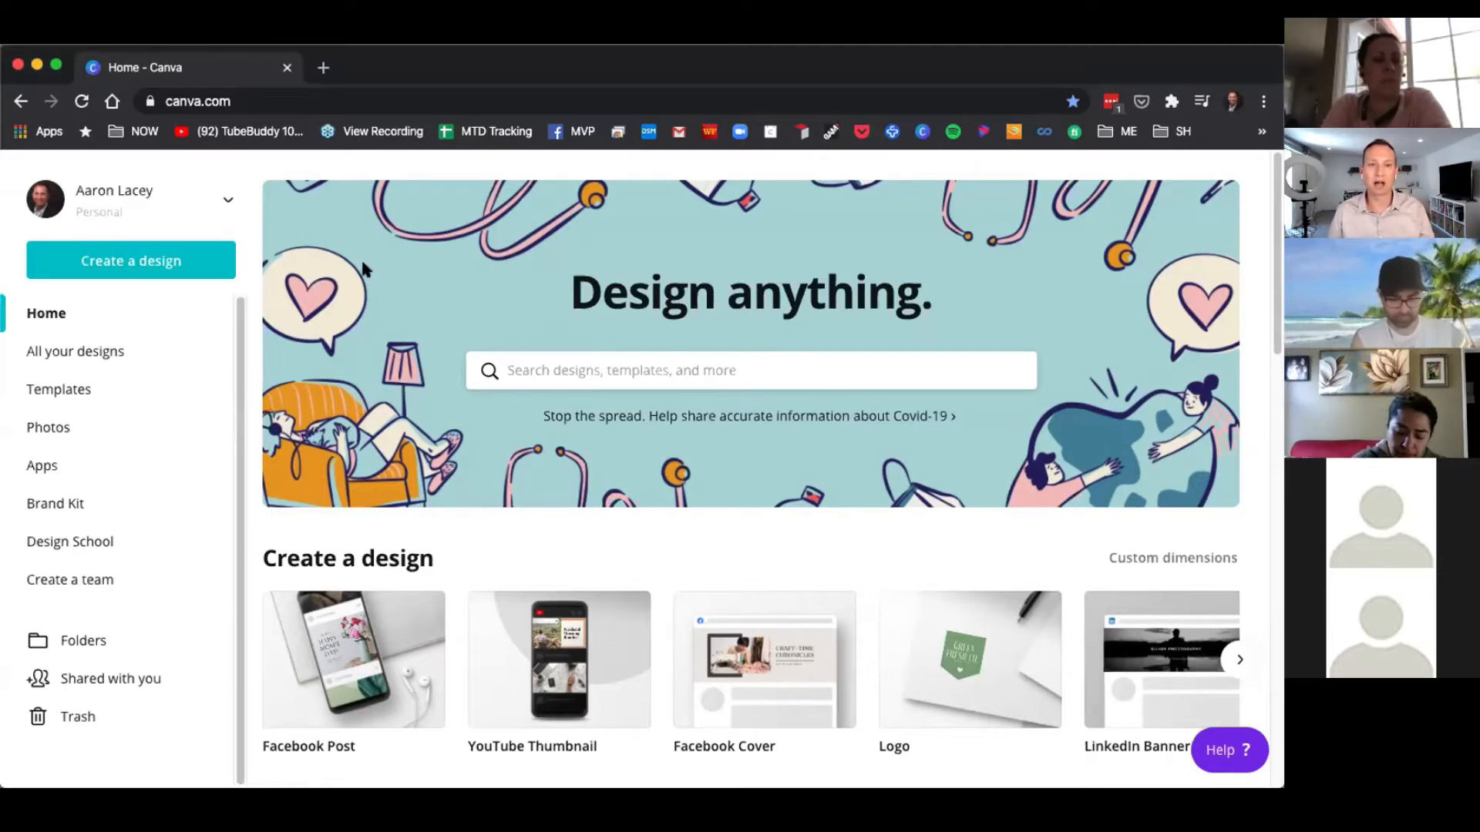
Sign out of the account and return to the landing home page.
{"action": "left_click", "coordinate": [224, 199]}
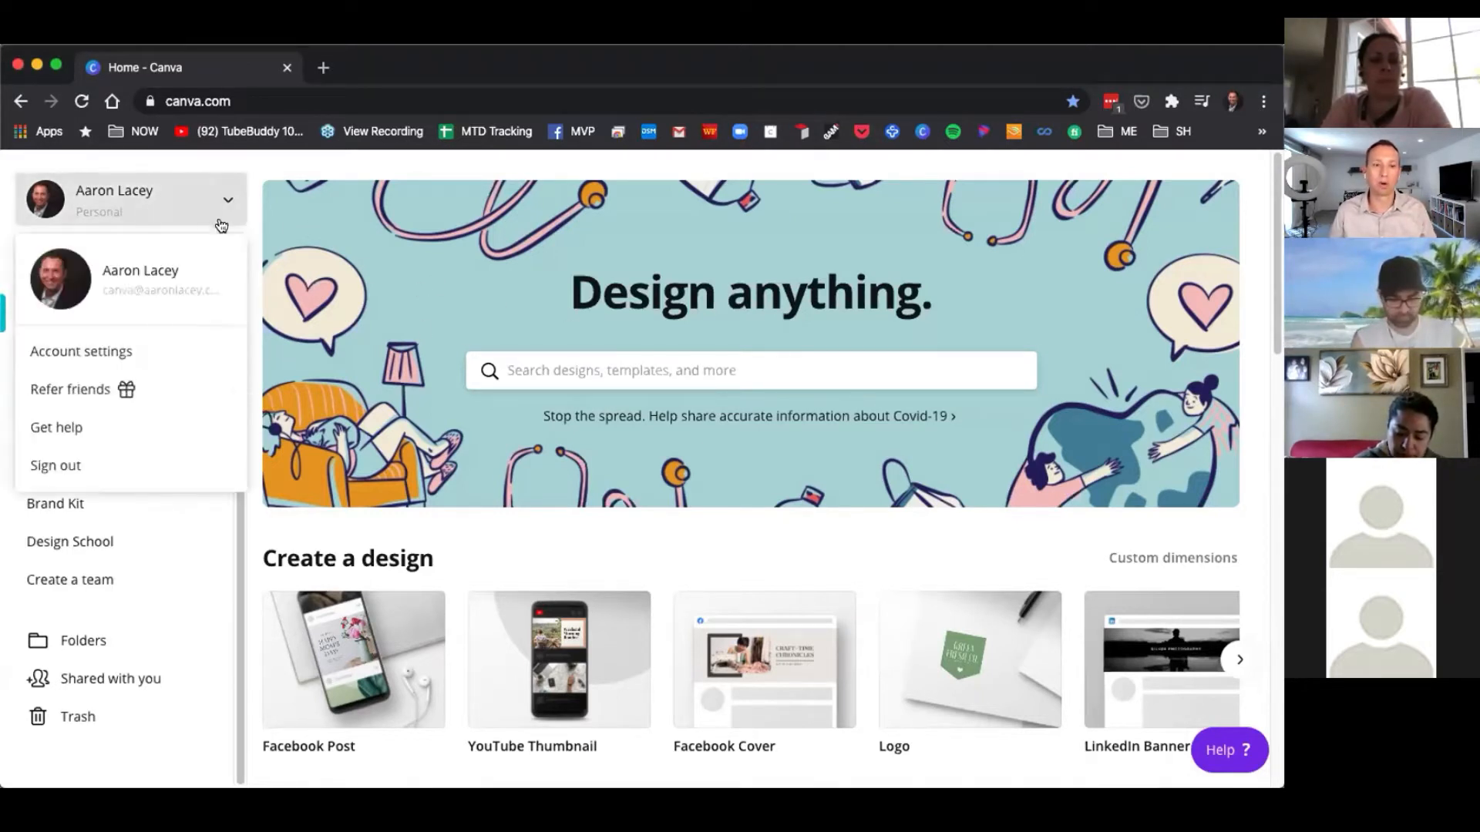
{"action": "left_click", "coordinate": [51, 463]}
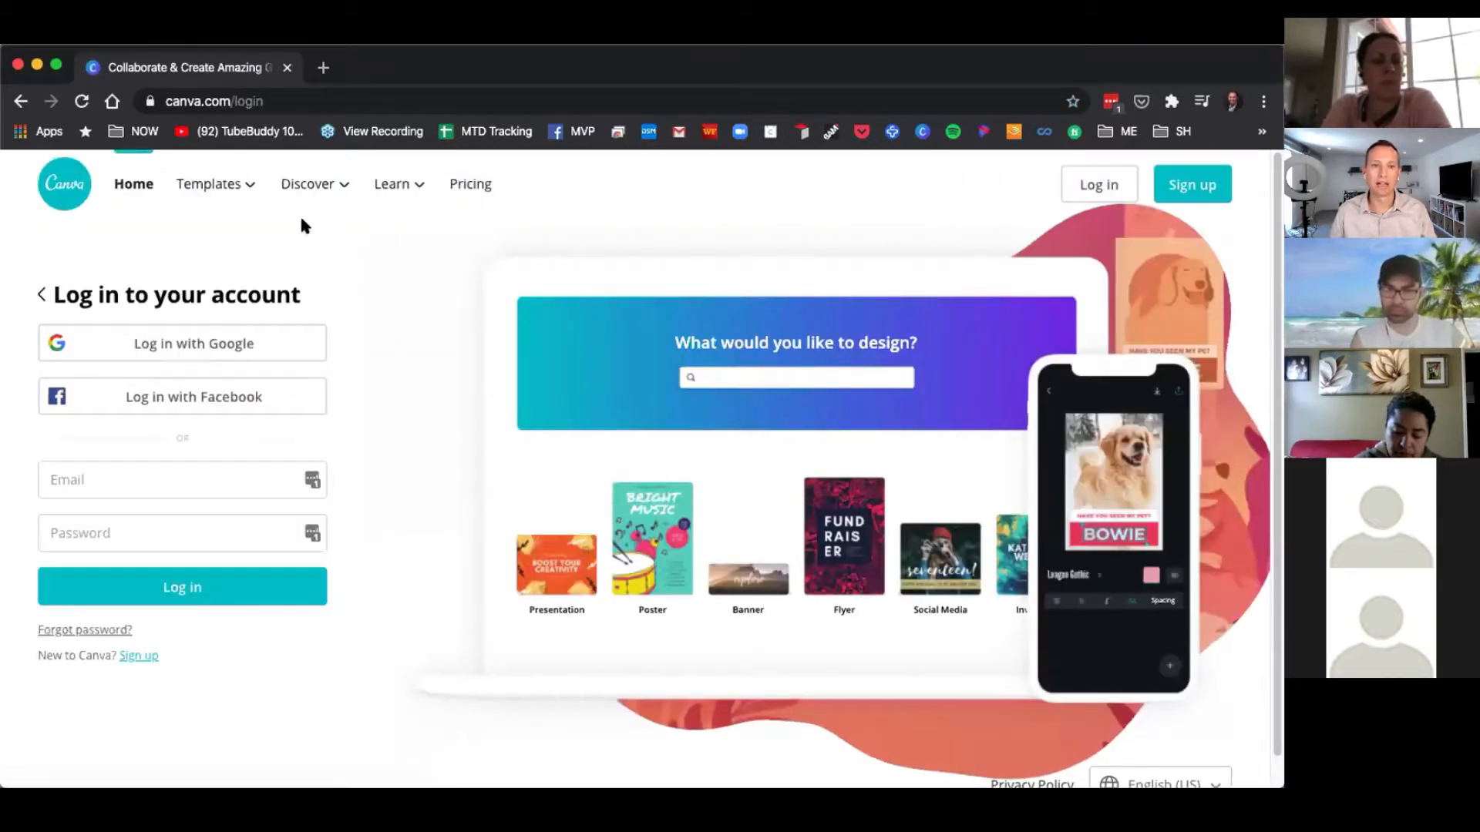
{"action": "left_click", "coordinate": [131, 187]}
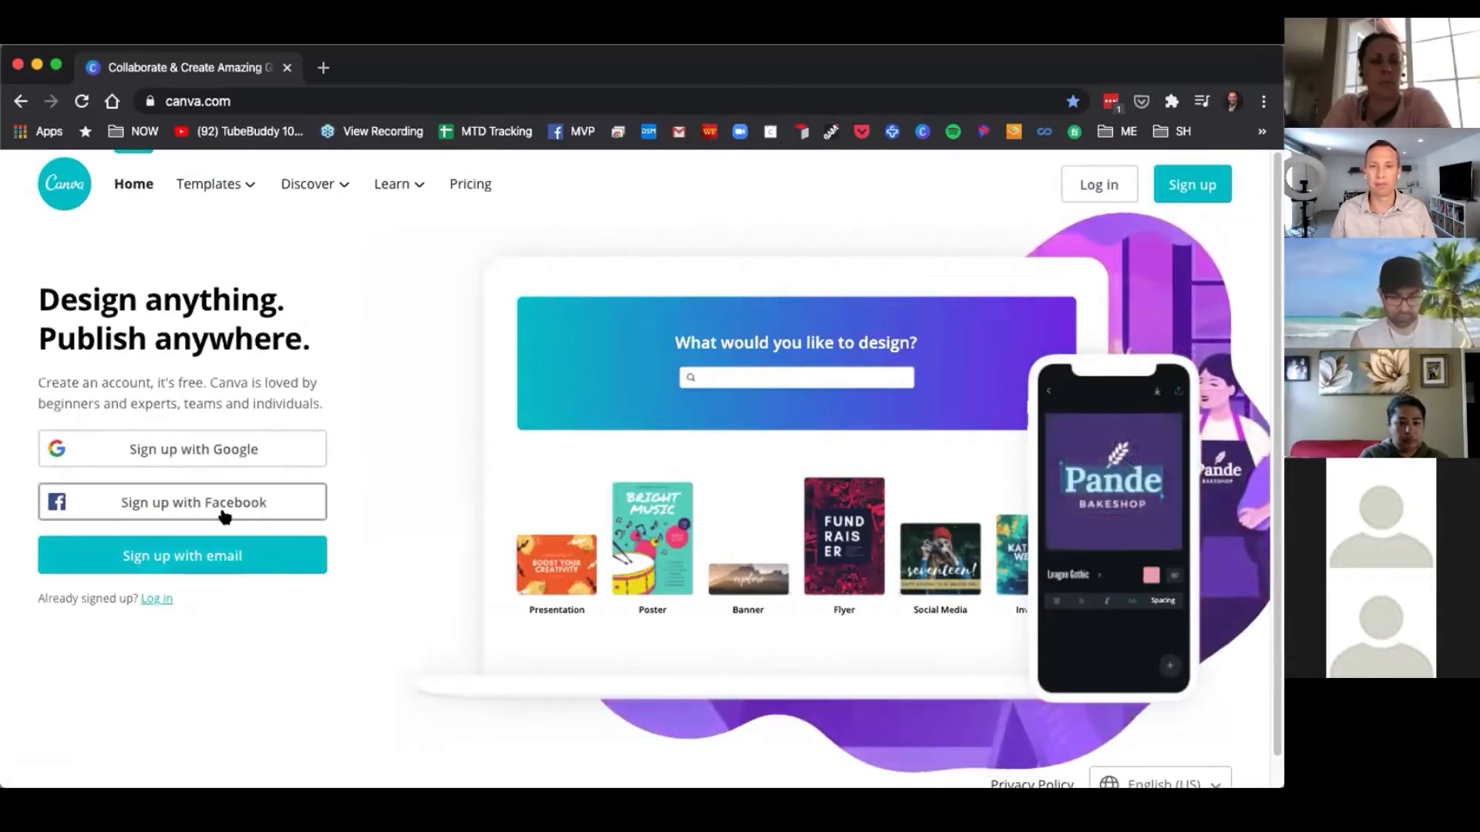
Begin signing up with email, entering a first name in the new account form.
{"action": "left_click", "coordinate": [189, 560]}
{"action": "left_click", "coordinate": [162, 363]}
{"action": "type", "text": "Aaron"}
{"action": "key", "text": "Tab"}
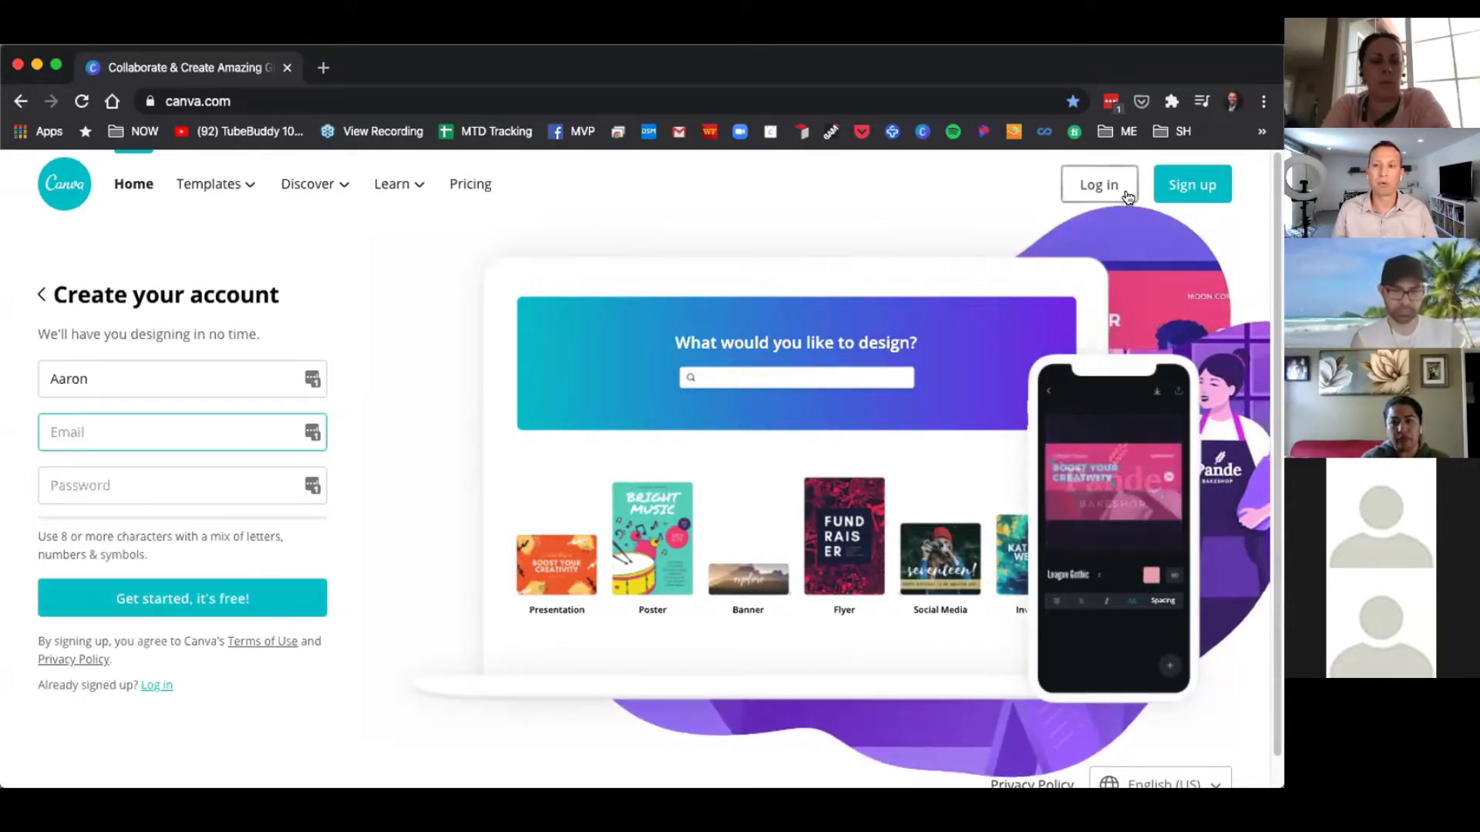
Log in by filling the account e-mail and password from the saved password manager entry.
{"action": "left_click", "coordinate": [1107, 191]}
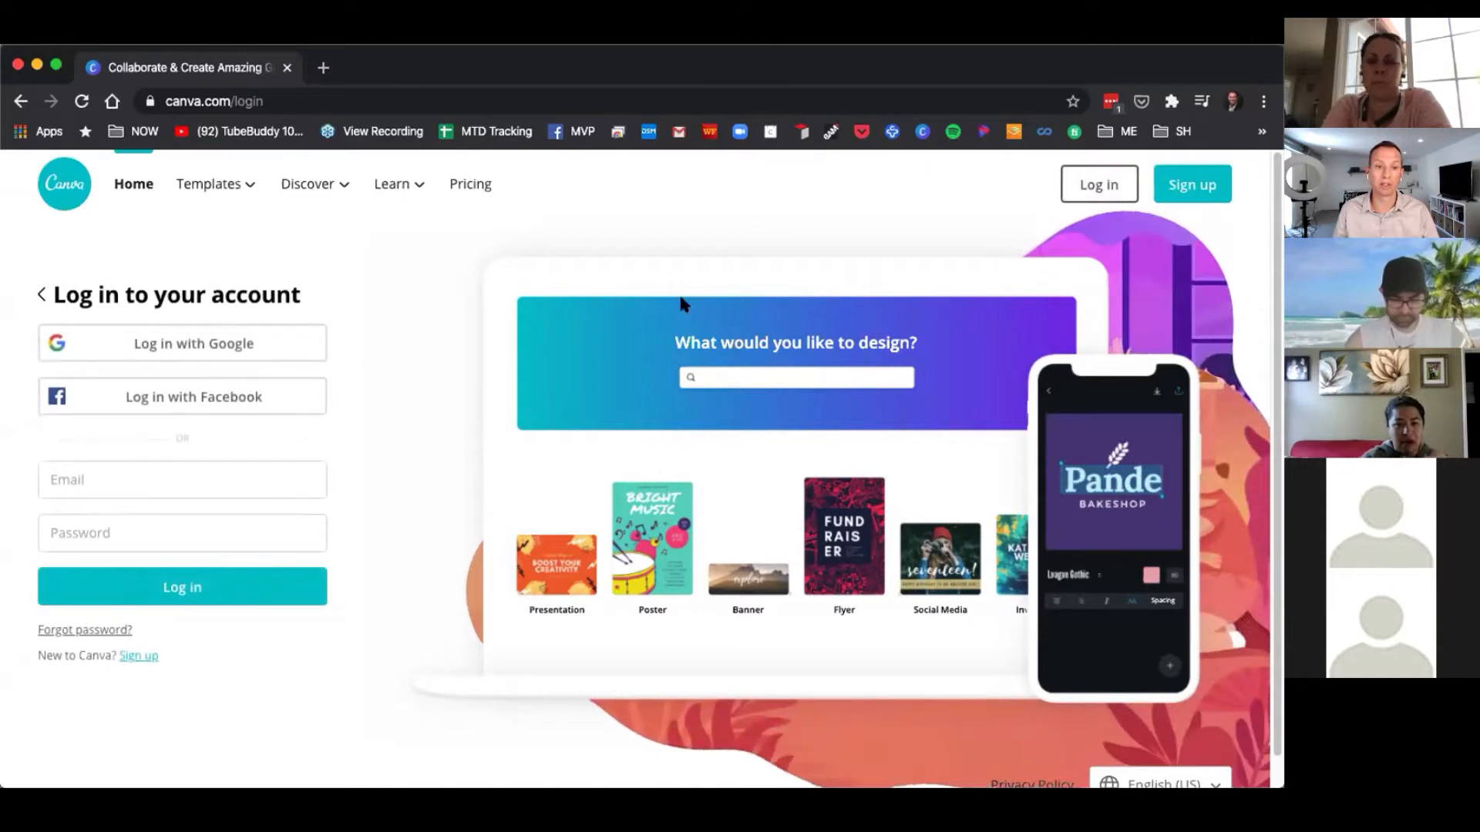
{"action": "left_click", "coordinate": [284, 481]}
{"action": "left_click", "coordinate": [433, 351]}
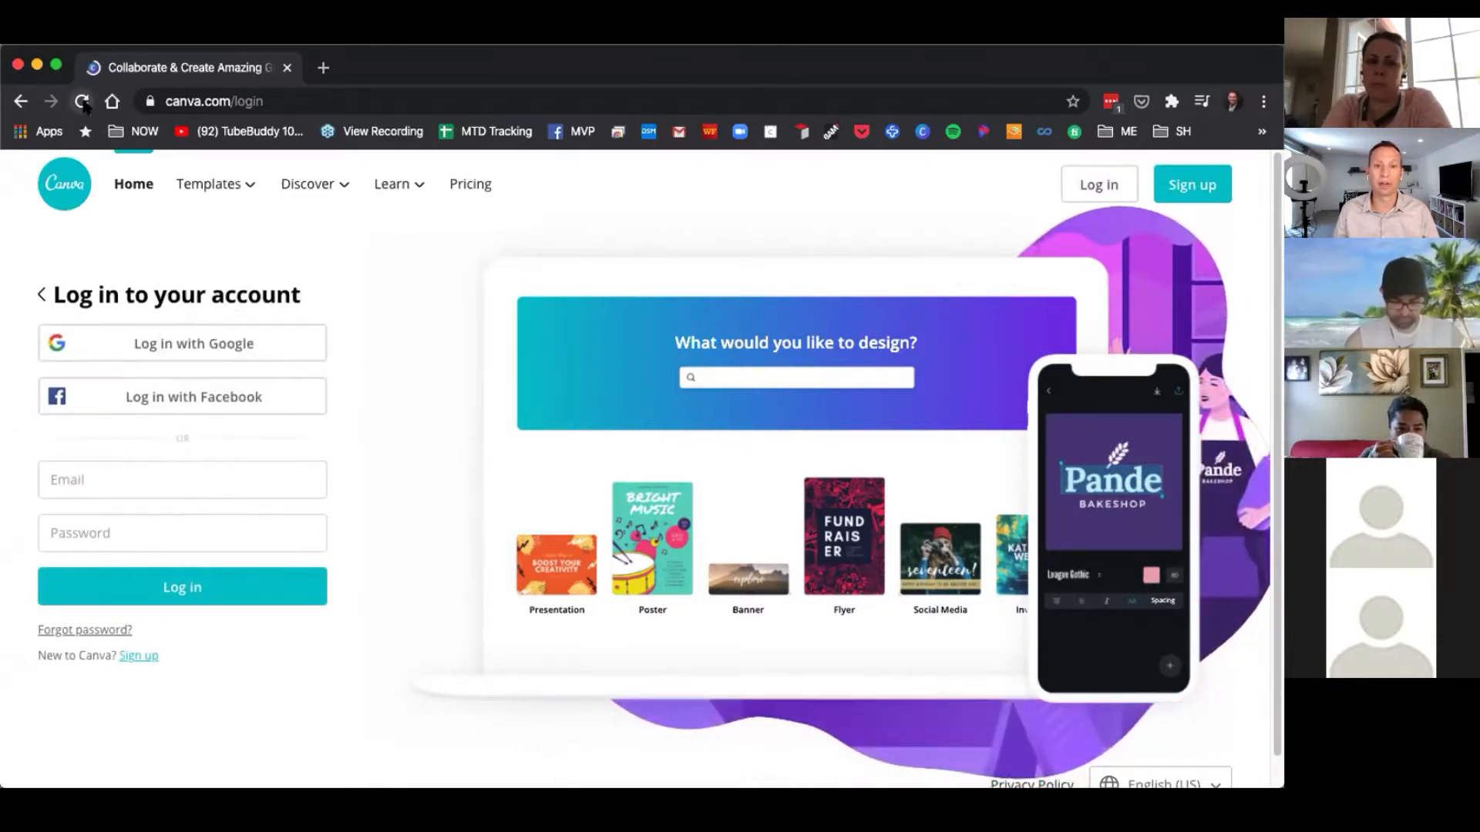
{"action": "left_click", "coordinate": [311, 481]}
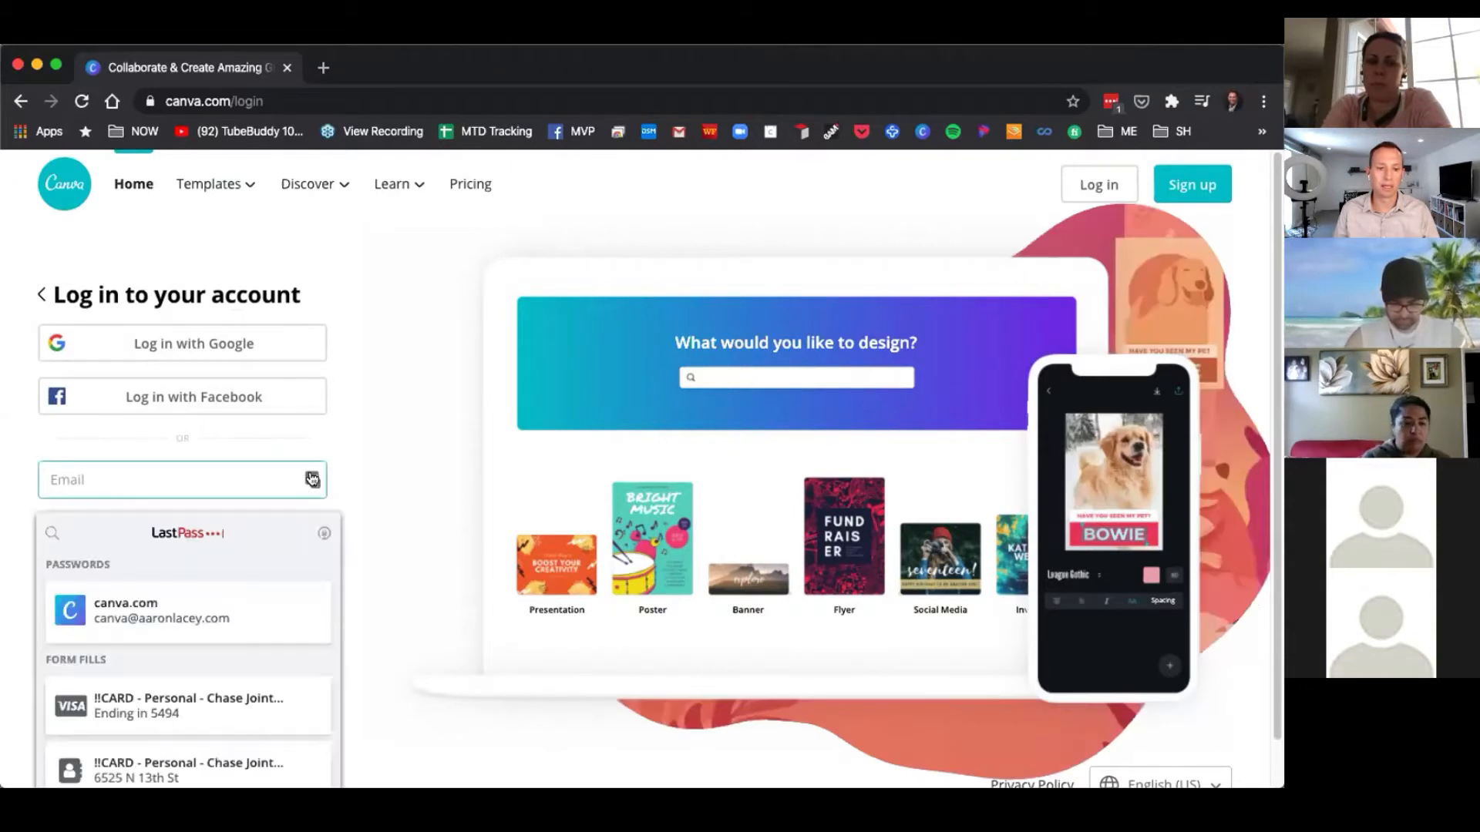
{"action": "left_click", "coordinate": [182, 609]}
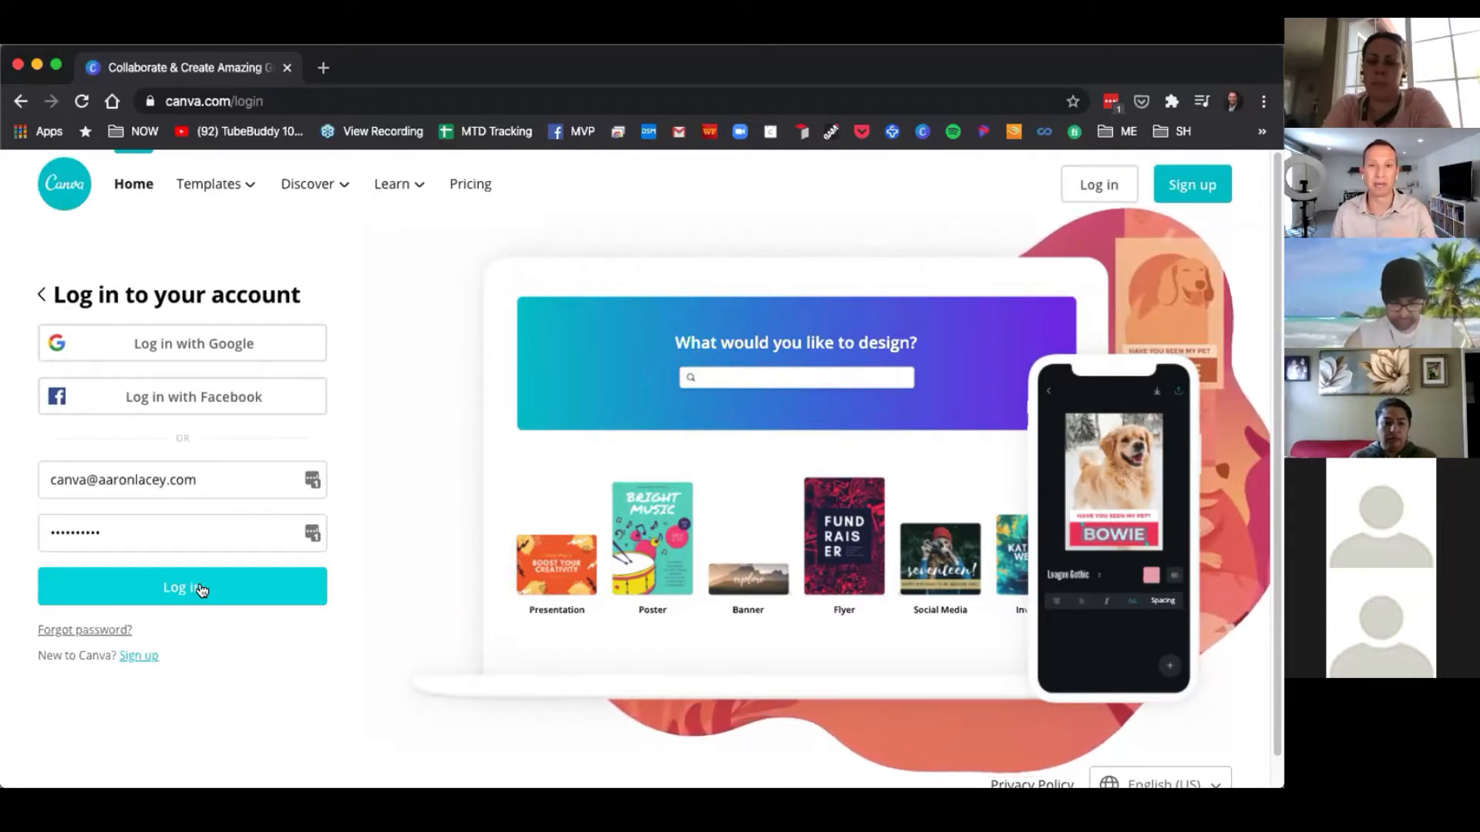
{"action": "left_click", "coordinate": [196, 588]}
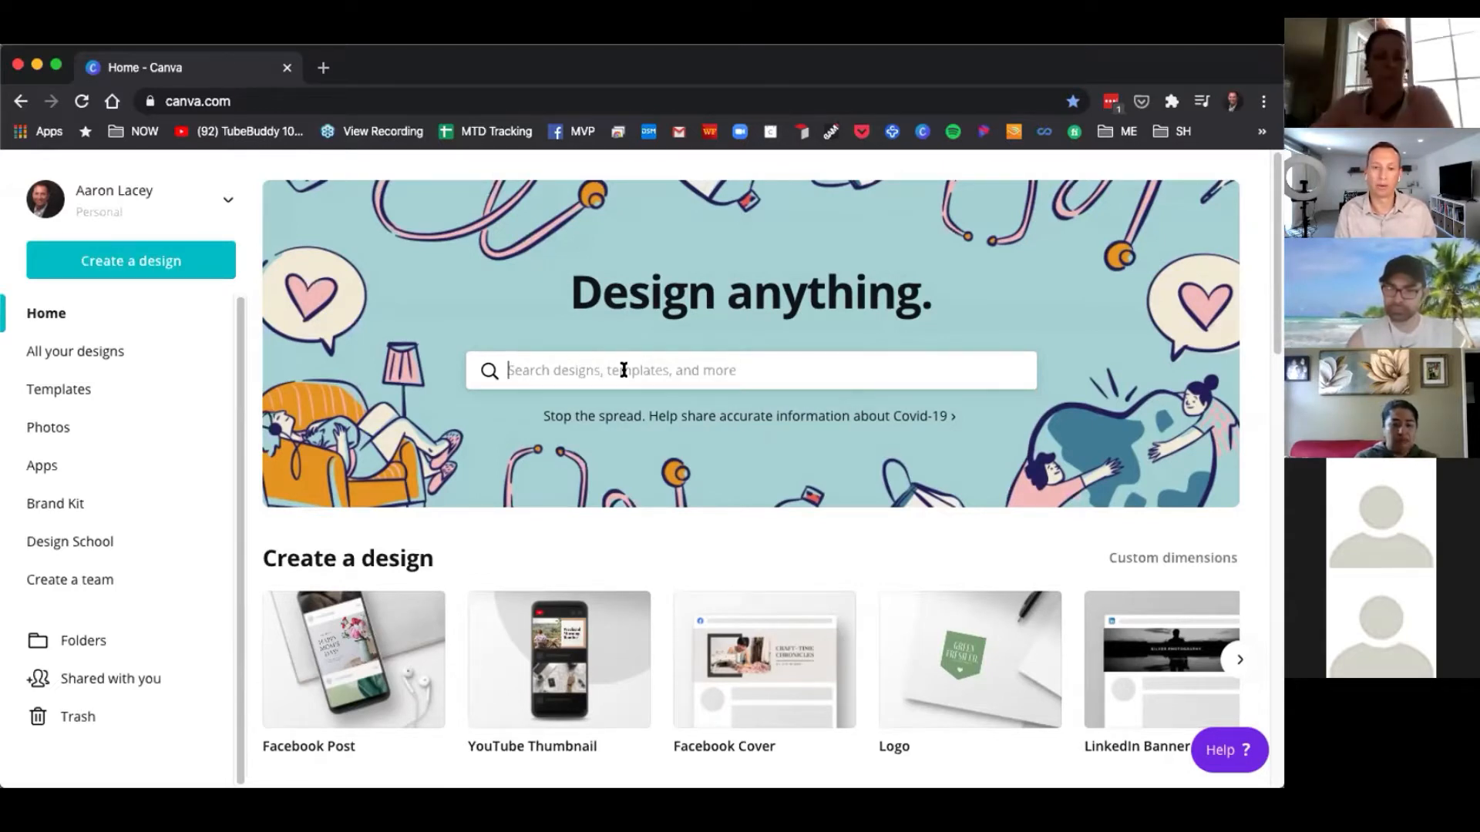
Search design types for LinkedIn and review the suggestions.
{"action": "type", "text": "linked"}
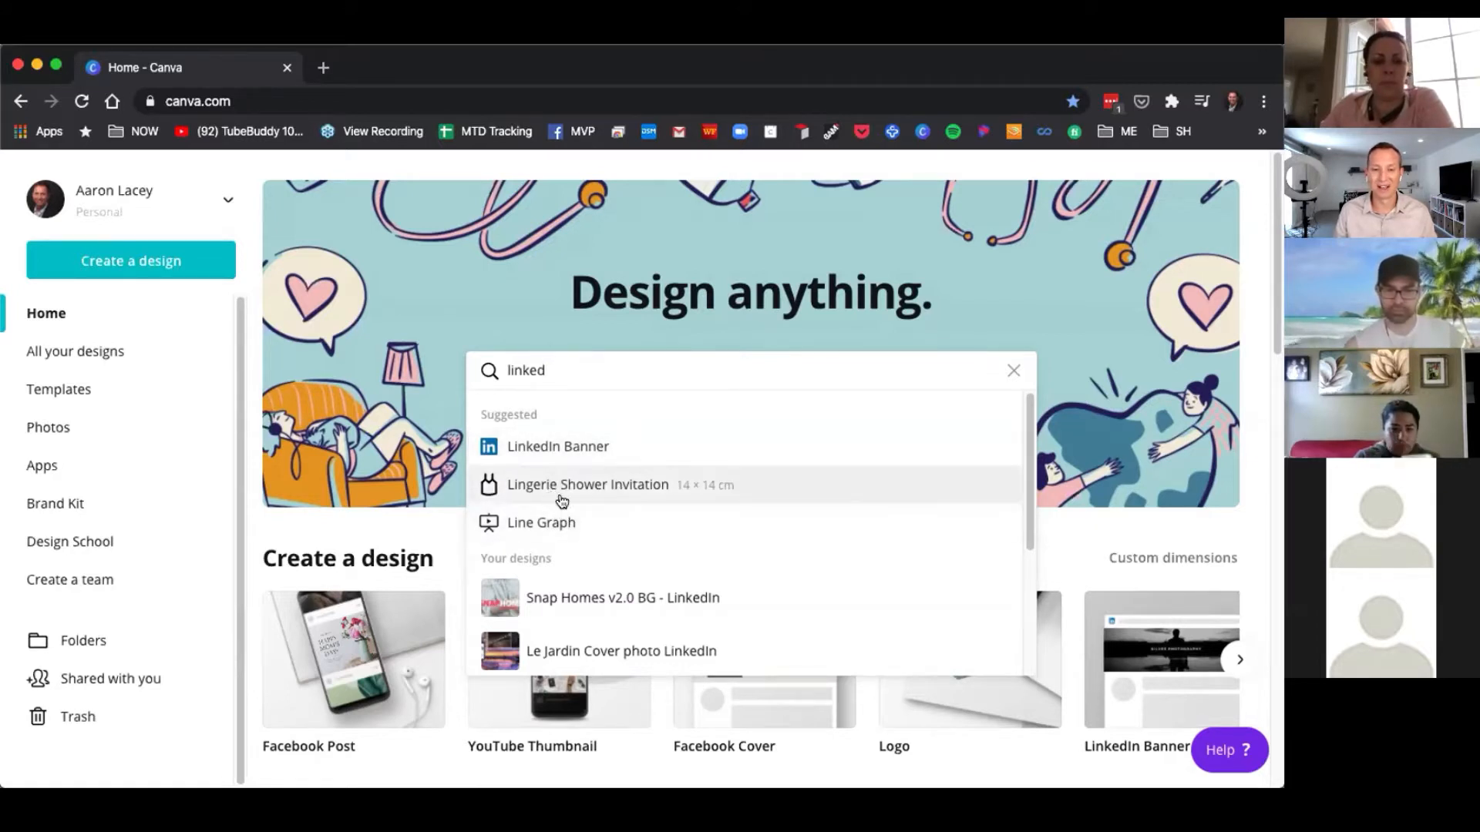
{"action": "scroll", "coordinate": [595, 527], "scroll_direction": "down", "scroll_amount": 2}
{"action": "scroll", "coordinate": [588, 522], "scroll_direction": "up", "scroll_amount": 2}
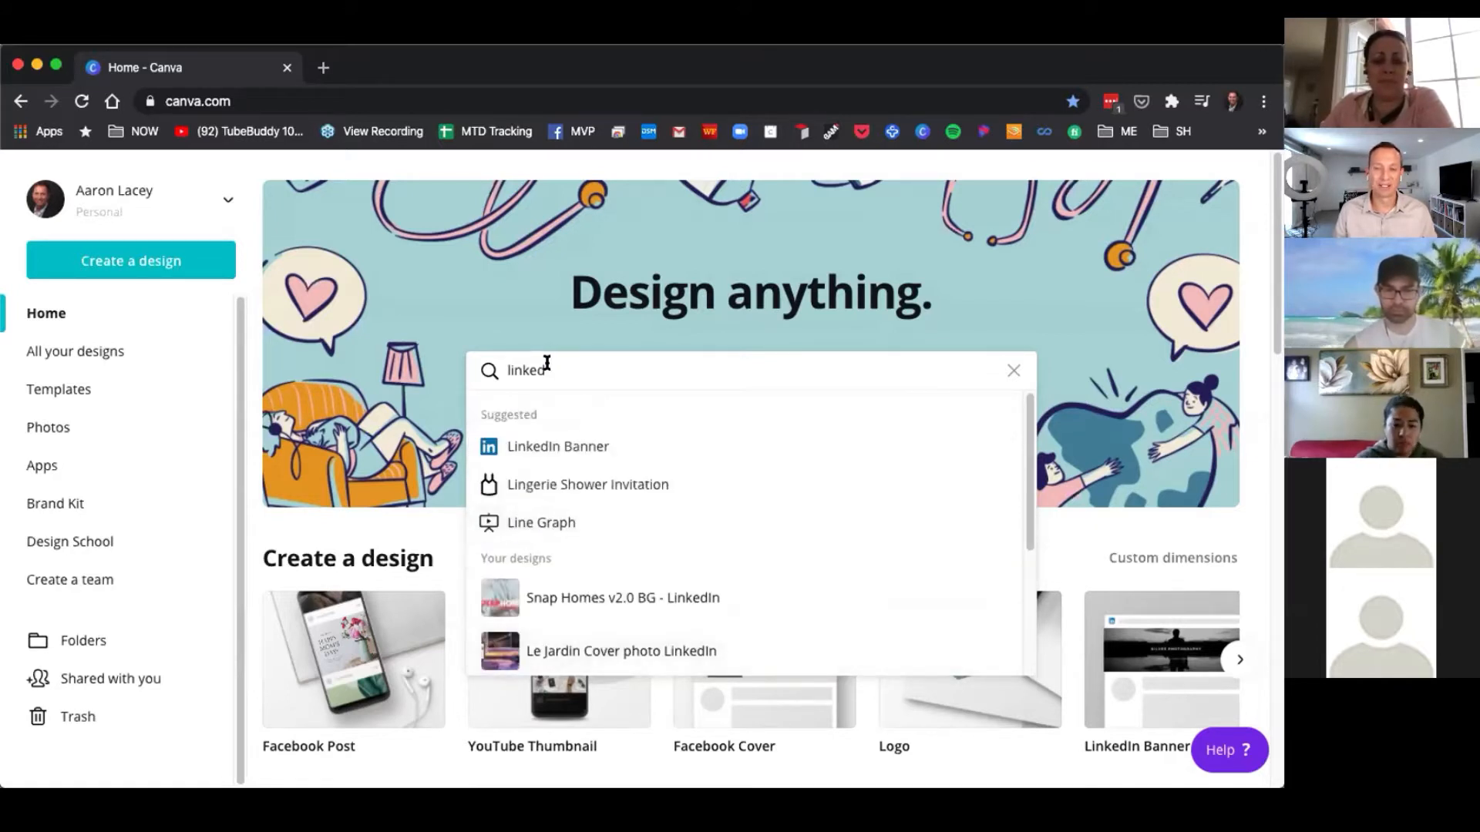
Search design types for facebook and browse the suggested formats.
{"action": "key", "text": "BackSpace"}
{"action": "key", "text": "BackSpace"}
{"action": "key", "text": "BackSpace"}
{"action": "type", "text": "facebook"}
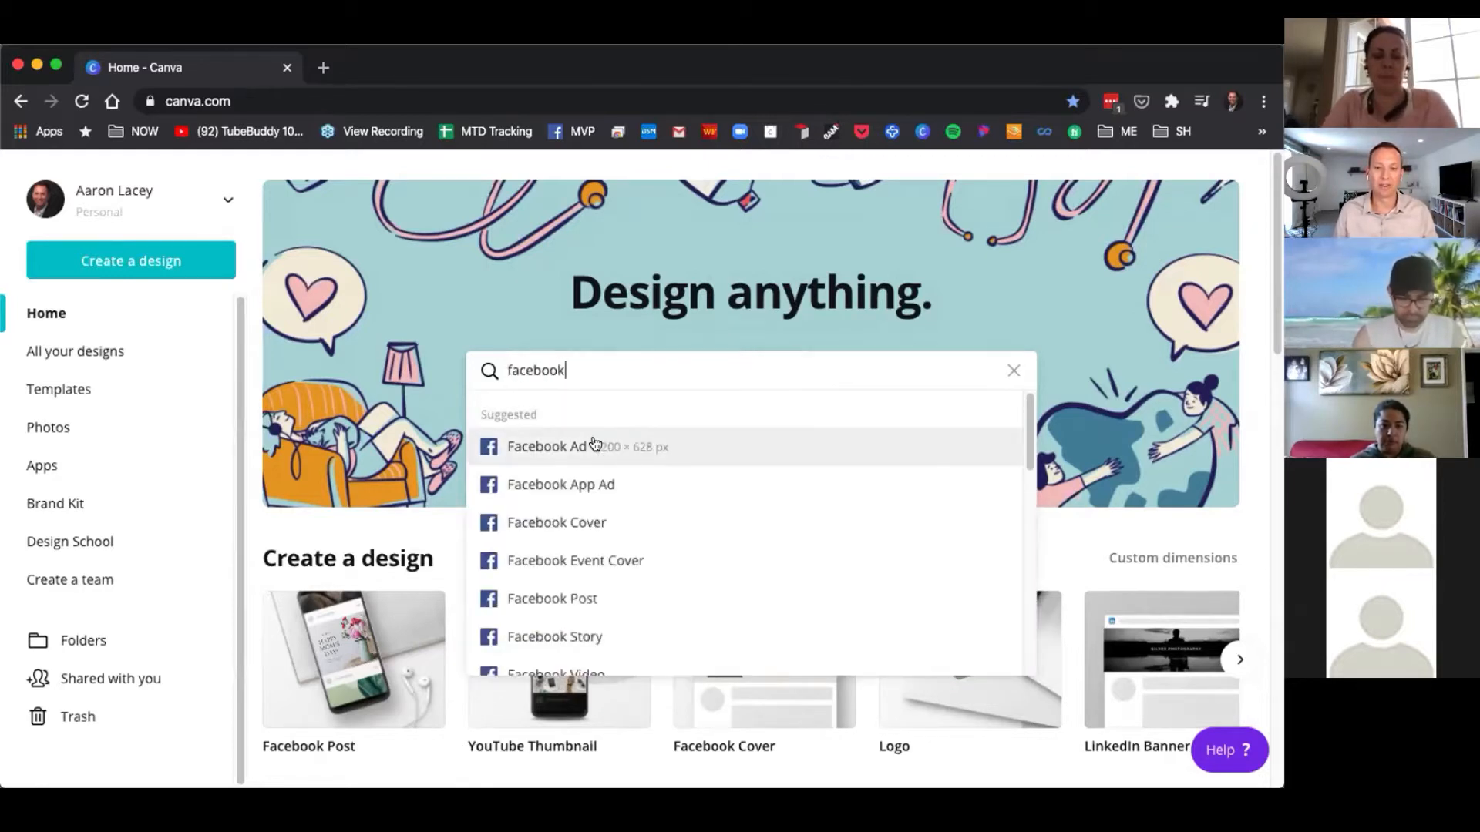
{"action": "scroll", "coordinate": [626, 497], "scroll_direction": "down", "scroll_amount": 1}
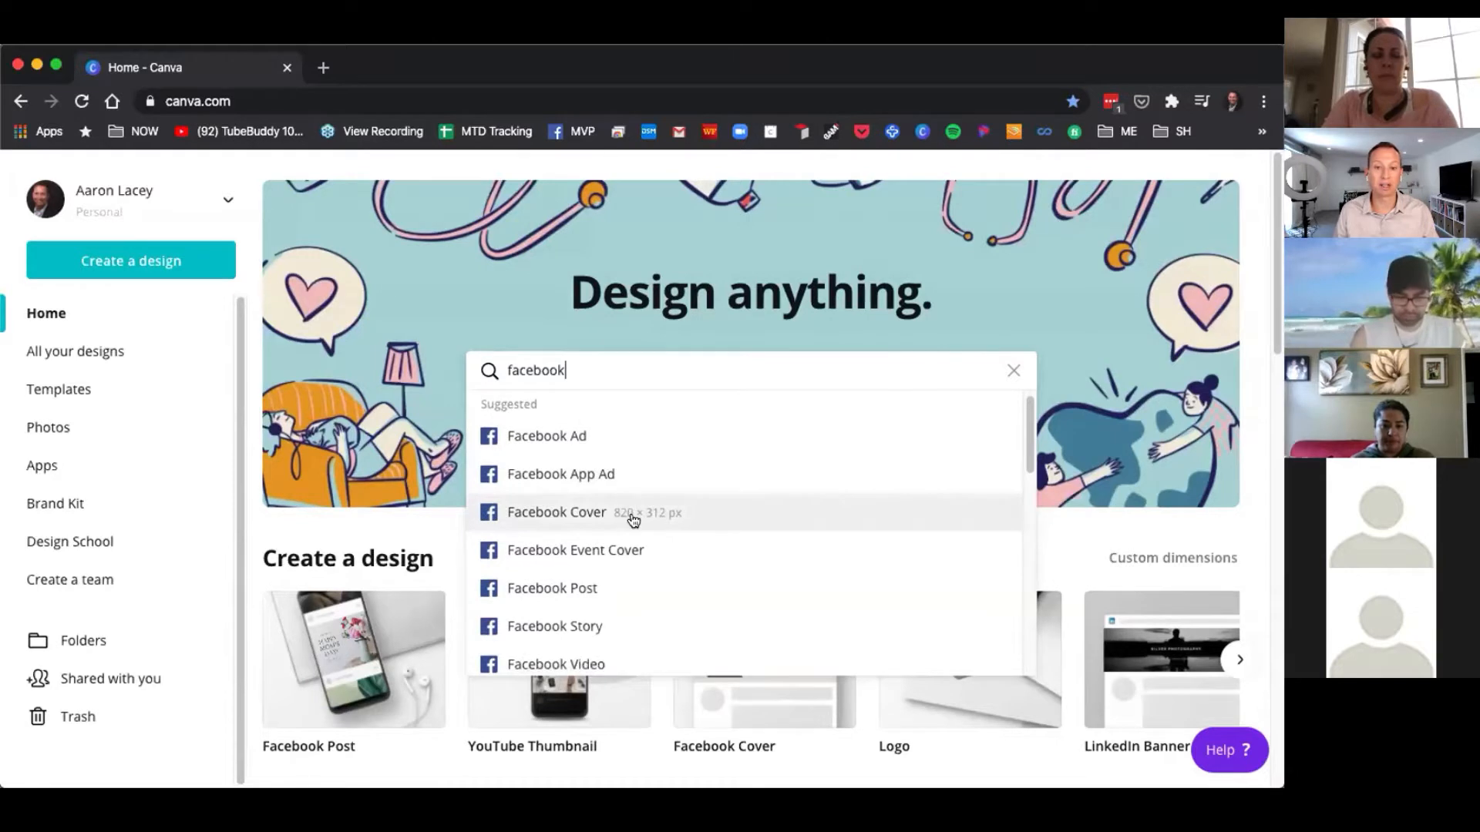
{"action": "scroll", "coordinate": [615, 552], "scroll_direction": "down", "scroll_amount": 1}
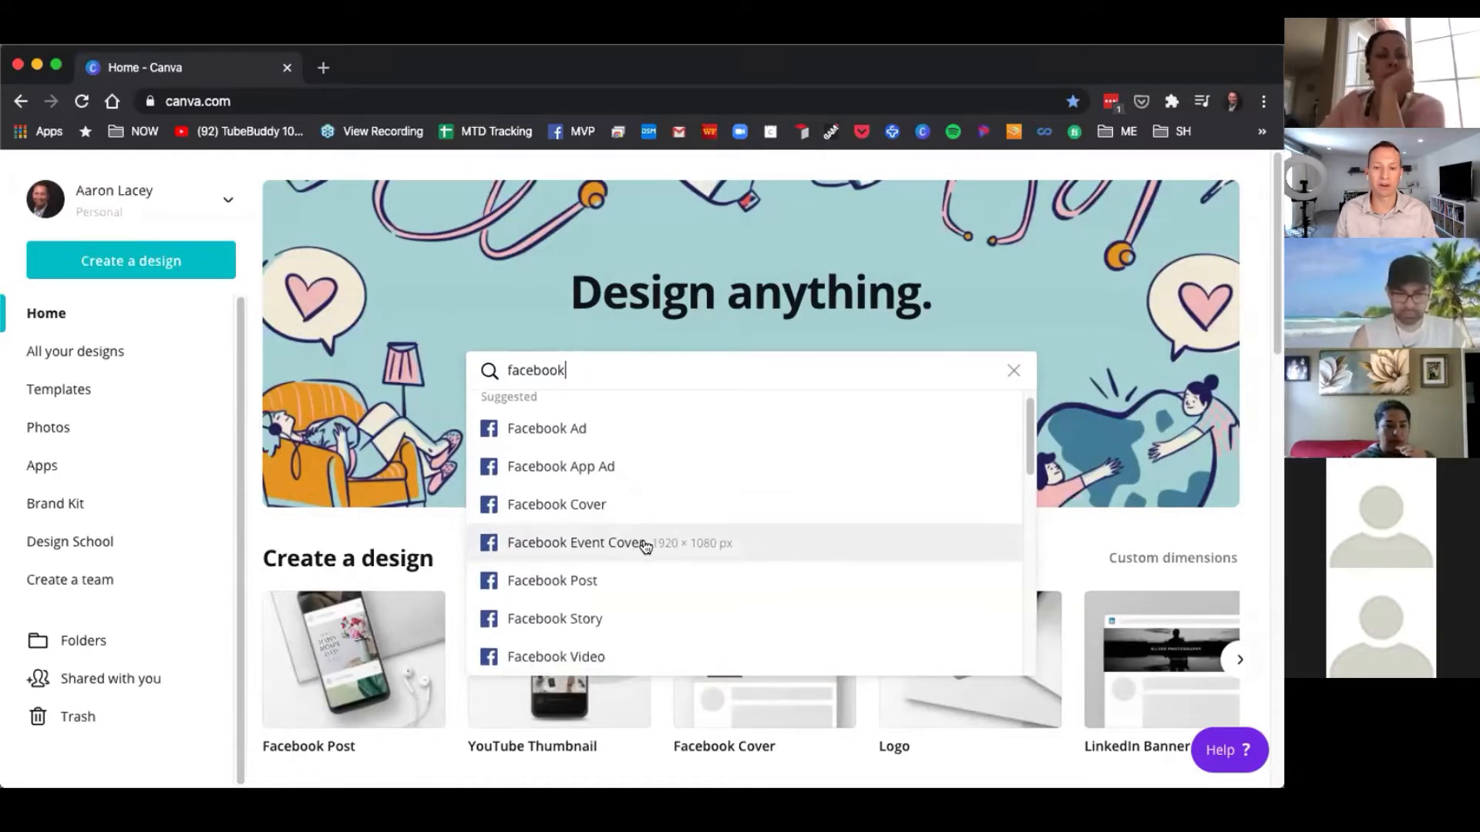
{"action": "scroll", "coordinate": [625, 577], "scroll_direction": "down", "scroll_amount": 2}
{"action": "scroll", "coordinate": [627, 578], "scroll_direction": "down", "scroll_amount": 4}
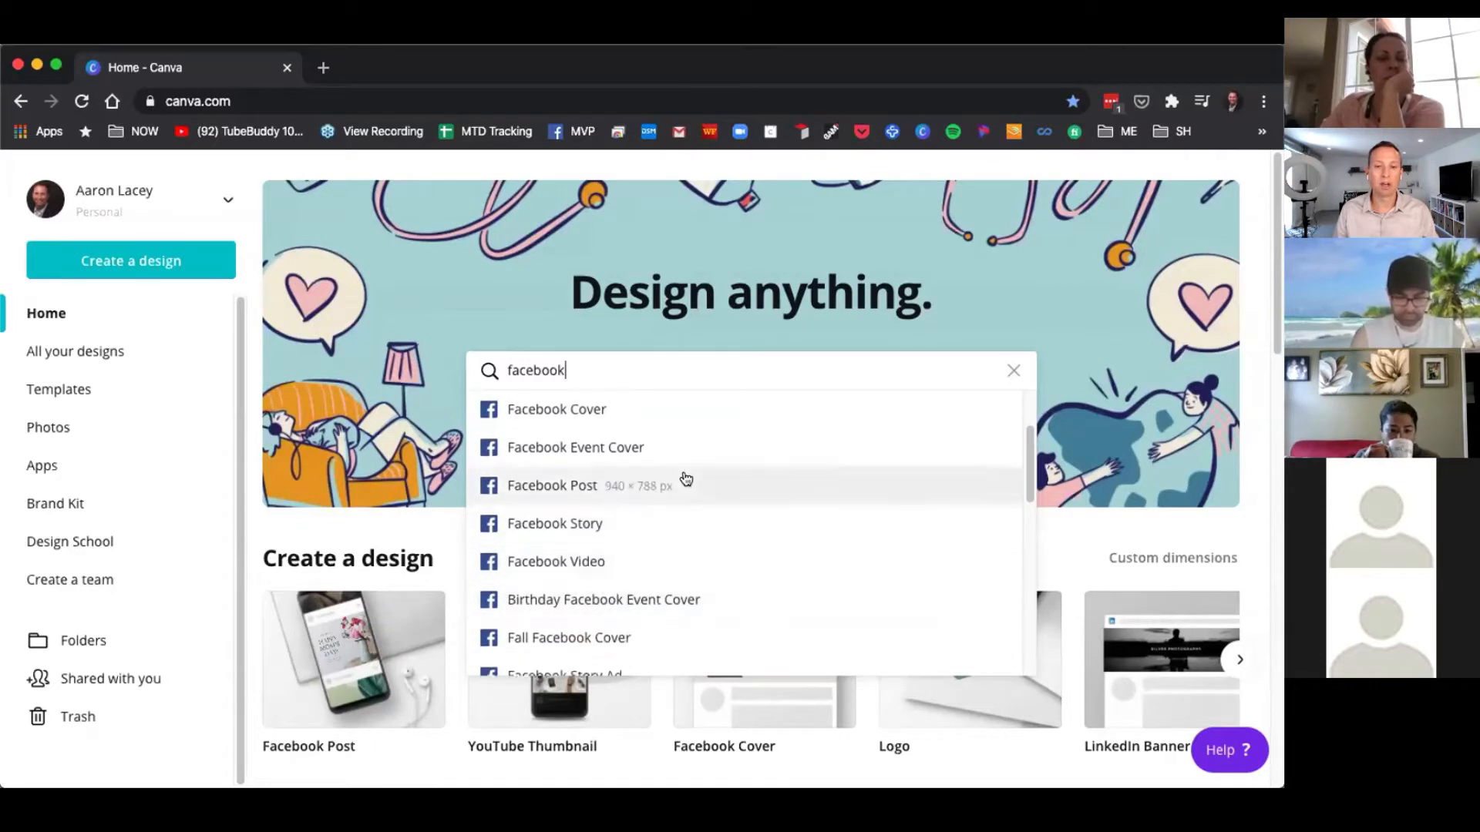
{"action": "scroll", "coordinate": [684, 479], "scroll_direction": "up", "scroll_amount": 5}
Search design types for instagram and then for flyer to compare suggested formats.
{"action": "double_click", "coordinate": [532, 371]}
{"action": "type", "text": "instagram"}
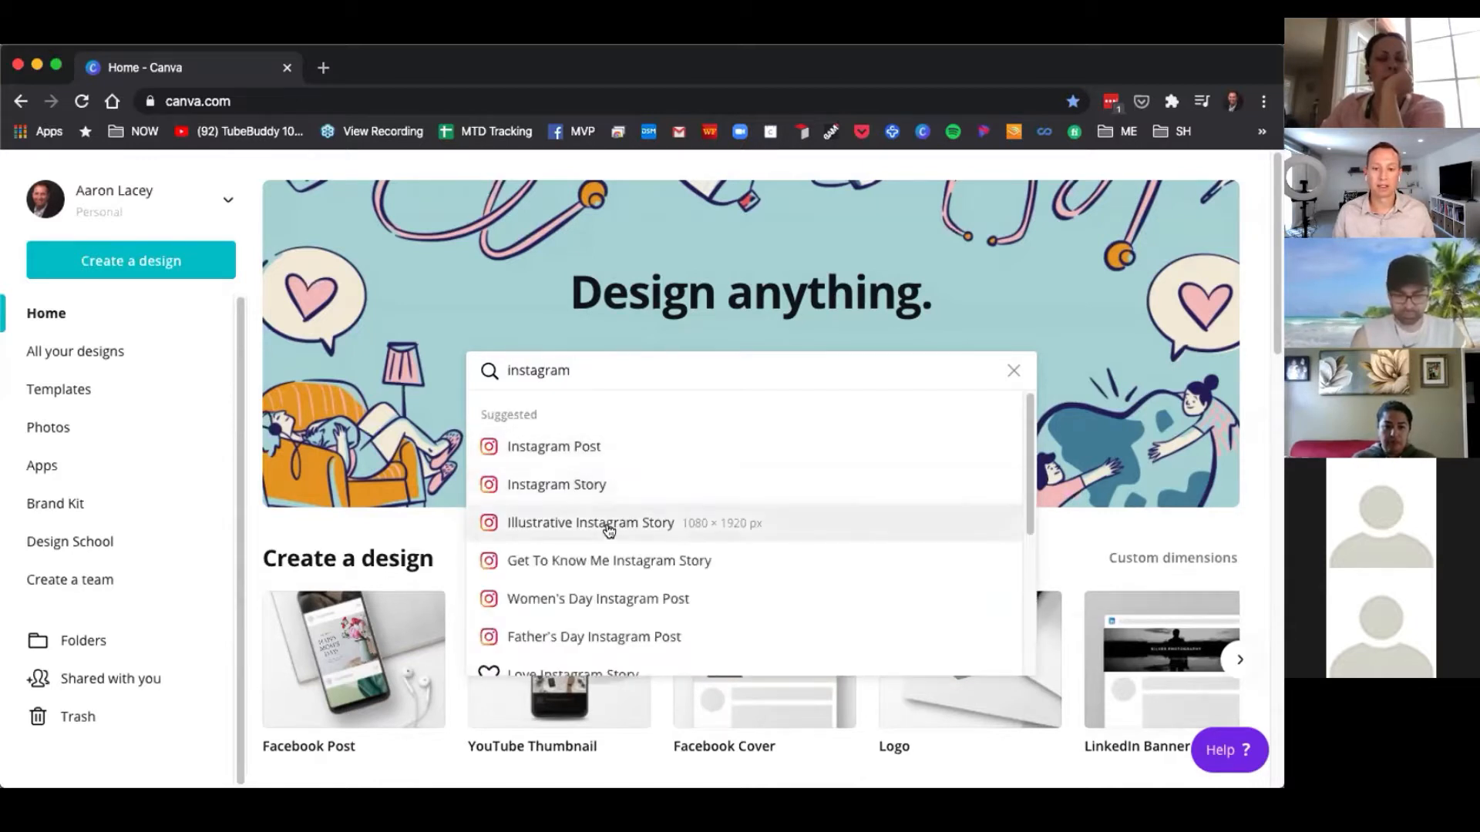
{"action": "double_click", "coordinate": [546, 370]}
{"action": "type", "text": "flyer"}
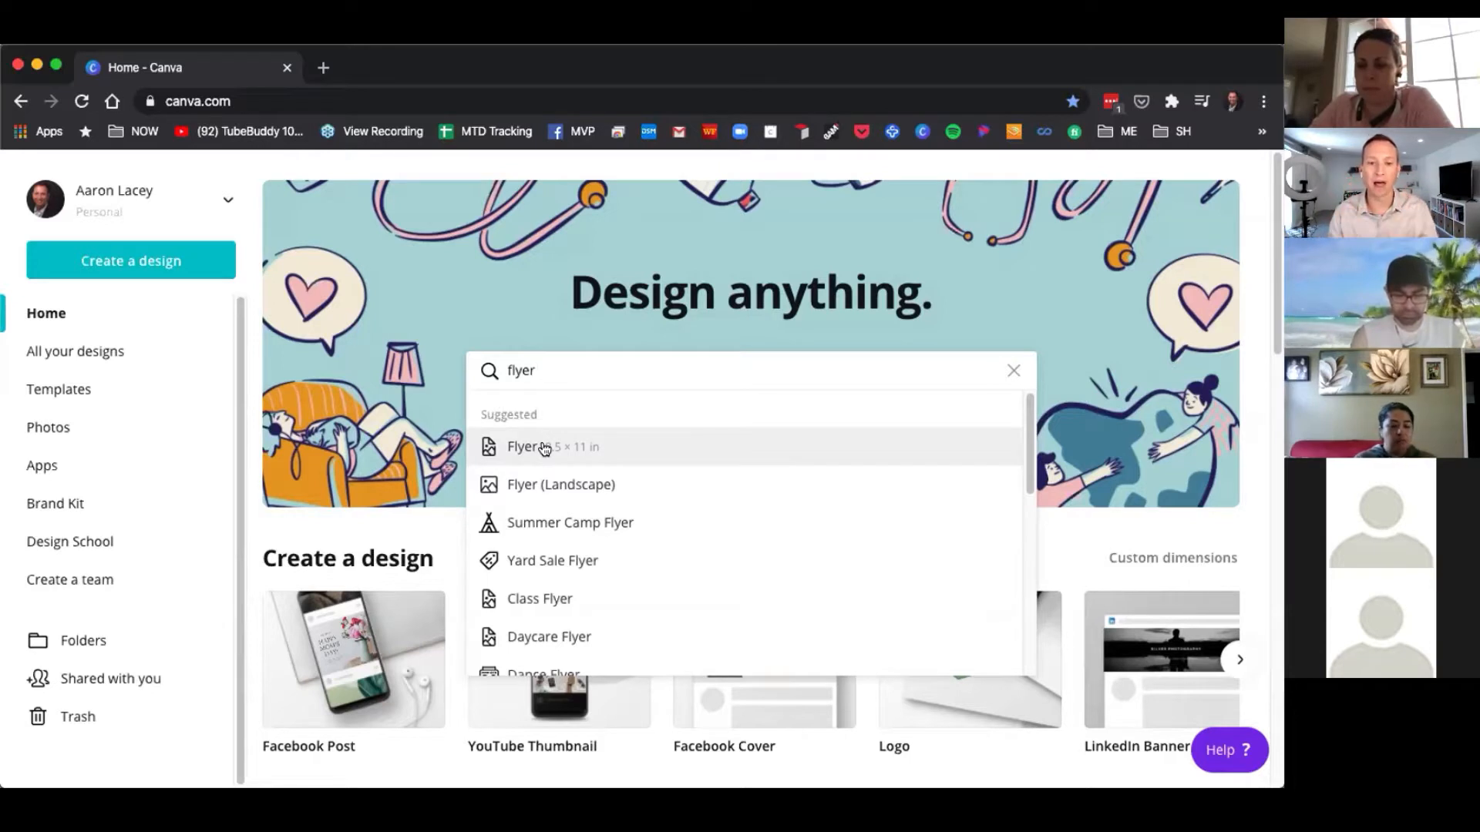
Search for facebook and create a blank Facebook Post design.
{"action": "double_click", "coordinate": [520, 371]}
{"action": "type", "text": "face"}
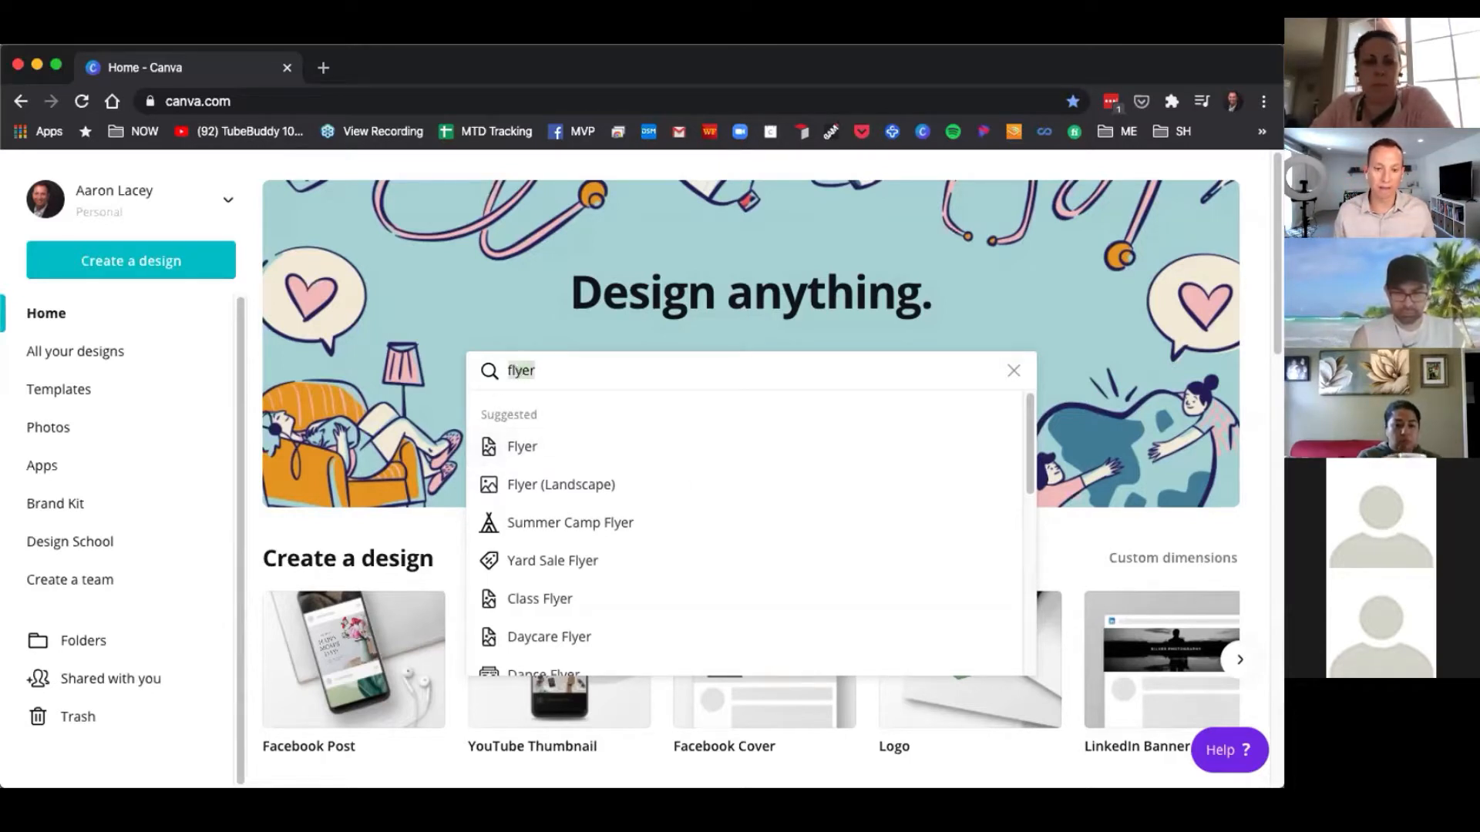
{"action": "type", "text": "book"}
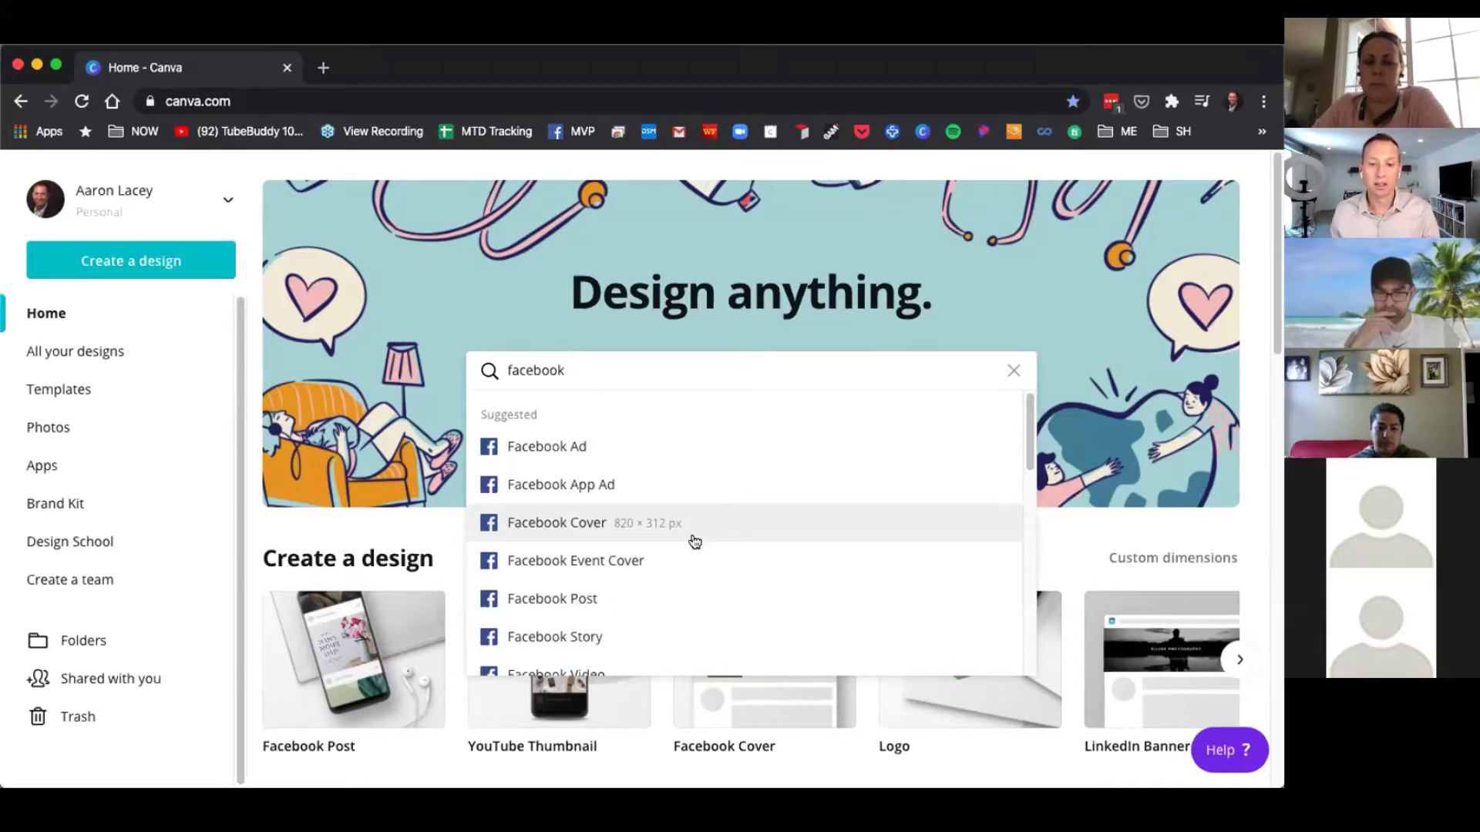
{"action": "left_click", "coordinate": [630, 601]}
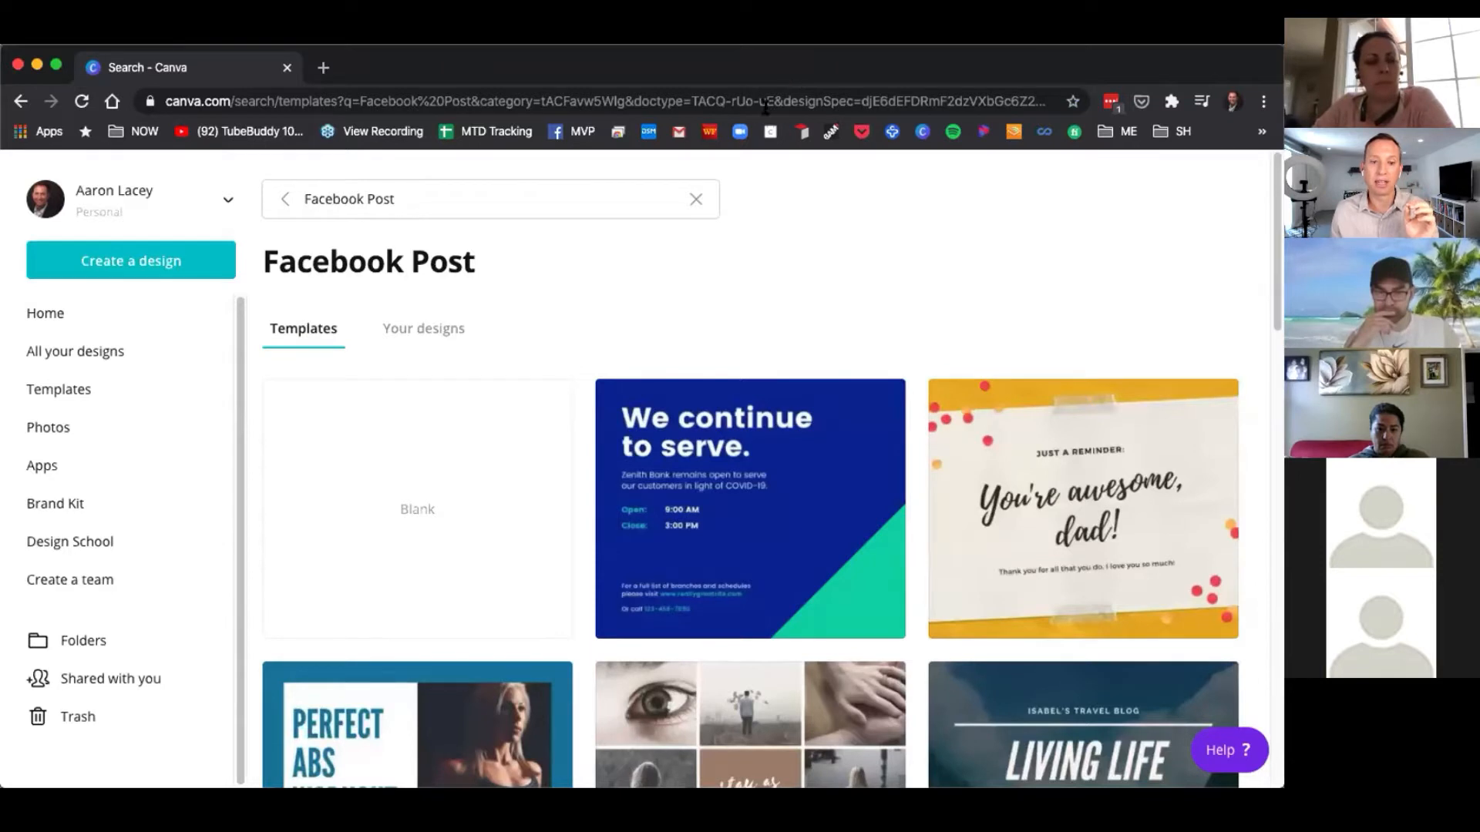
{"action": "left_click", "coordinate": [414, 507]}
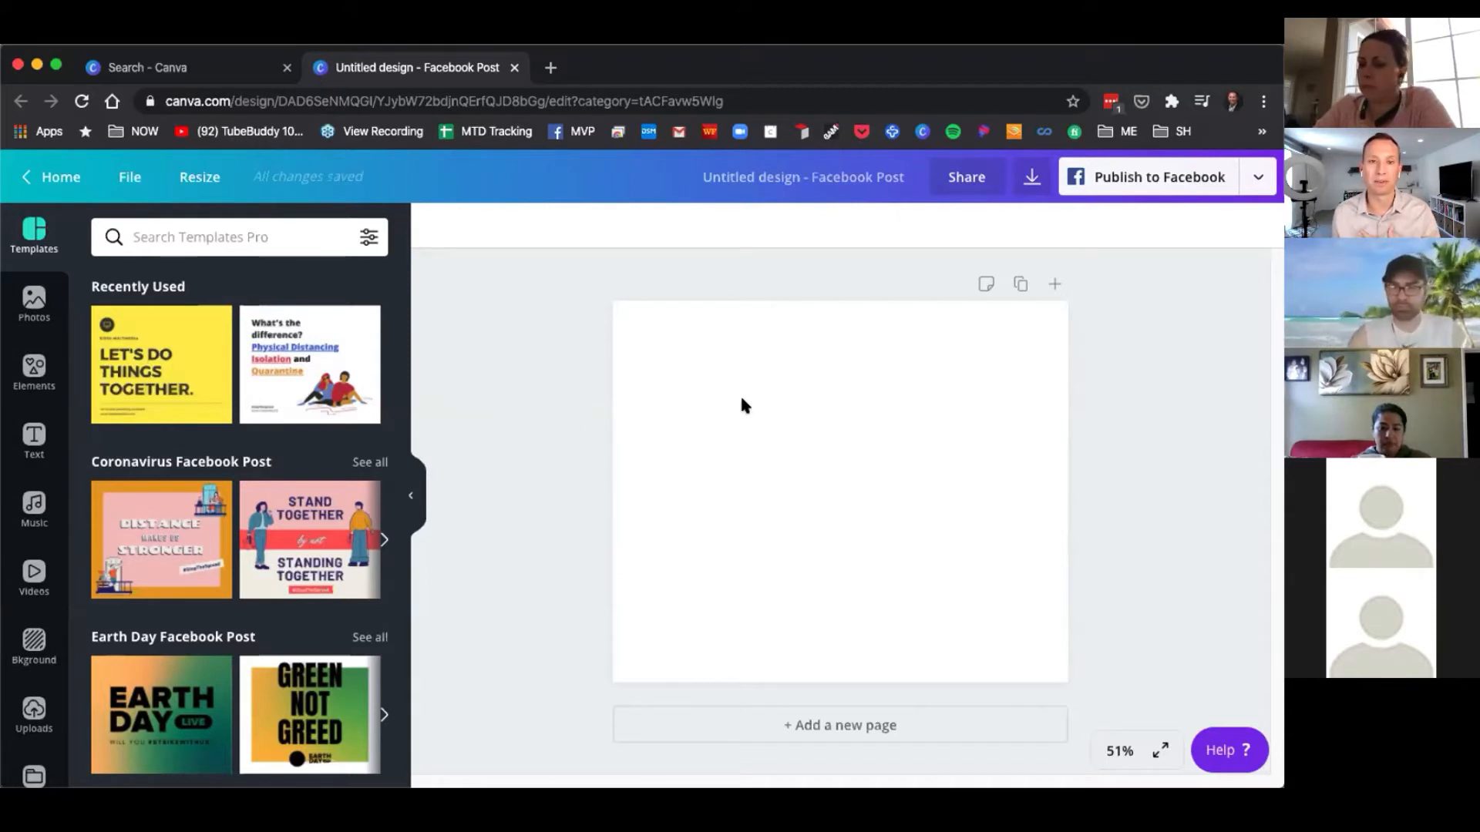
Rename the design as Facebook Post 1.
{"action": "left_click", "coordinate": [791, 177]}
{"action": "key", "text": "BackSpace"}
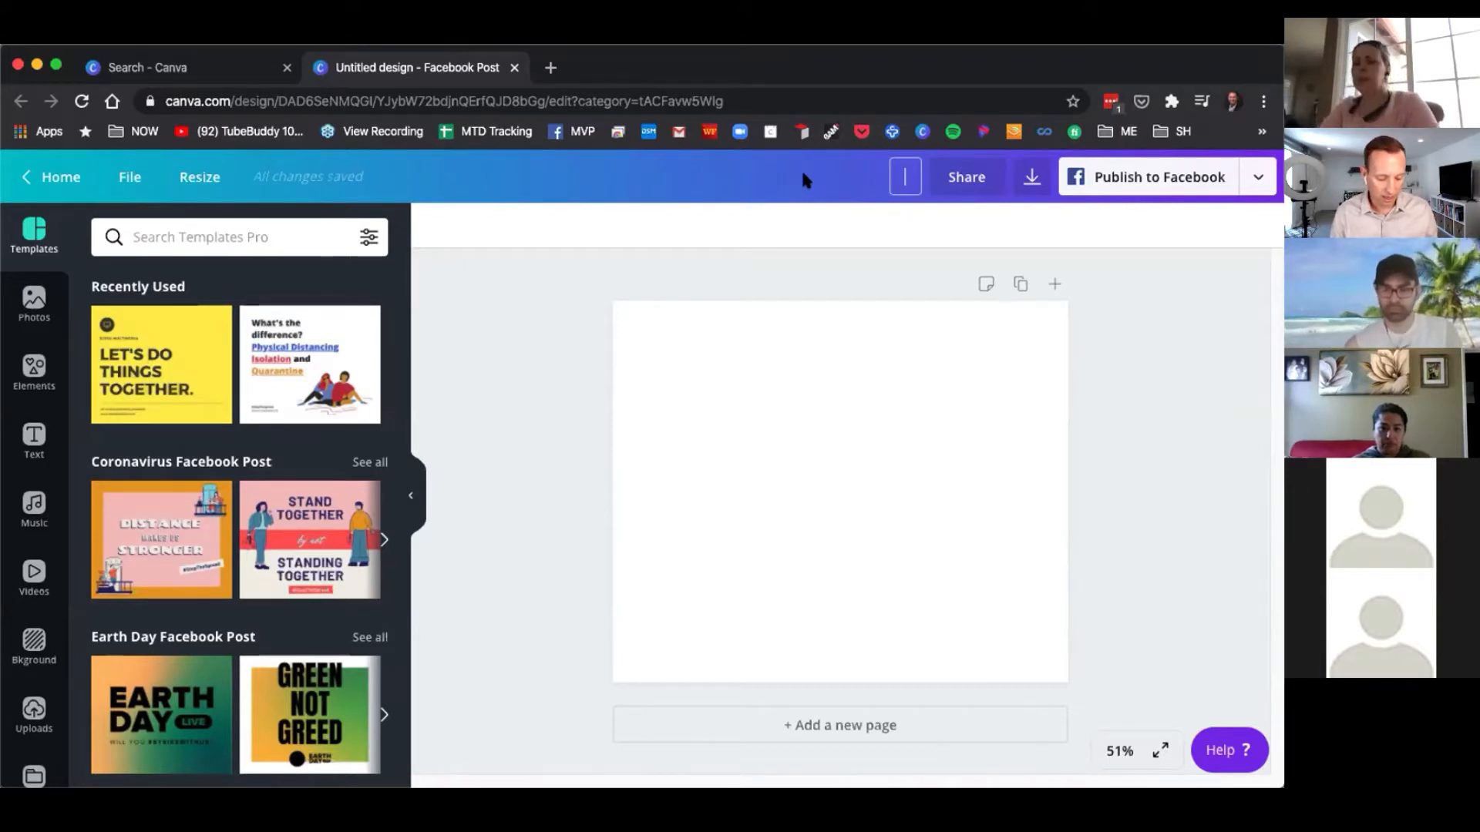
{"action": "type", "text": "Facebook Post 1"}
{"action": "key", "text": "Return"}
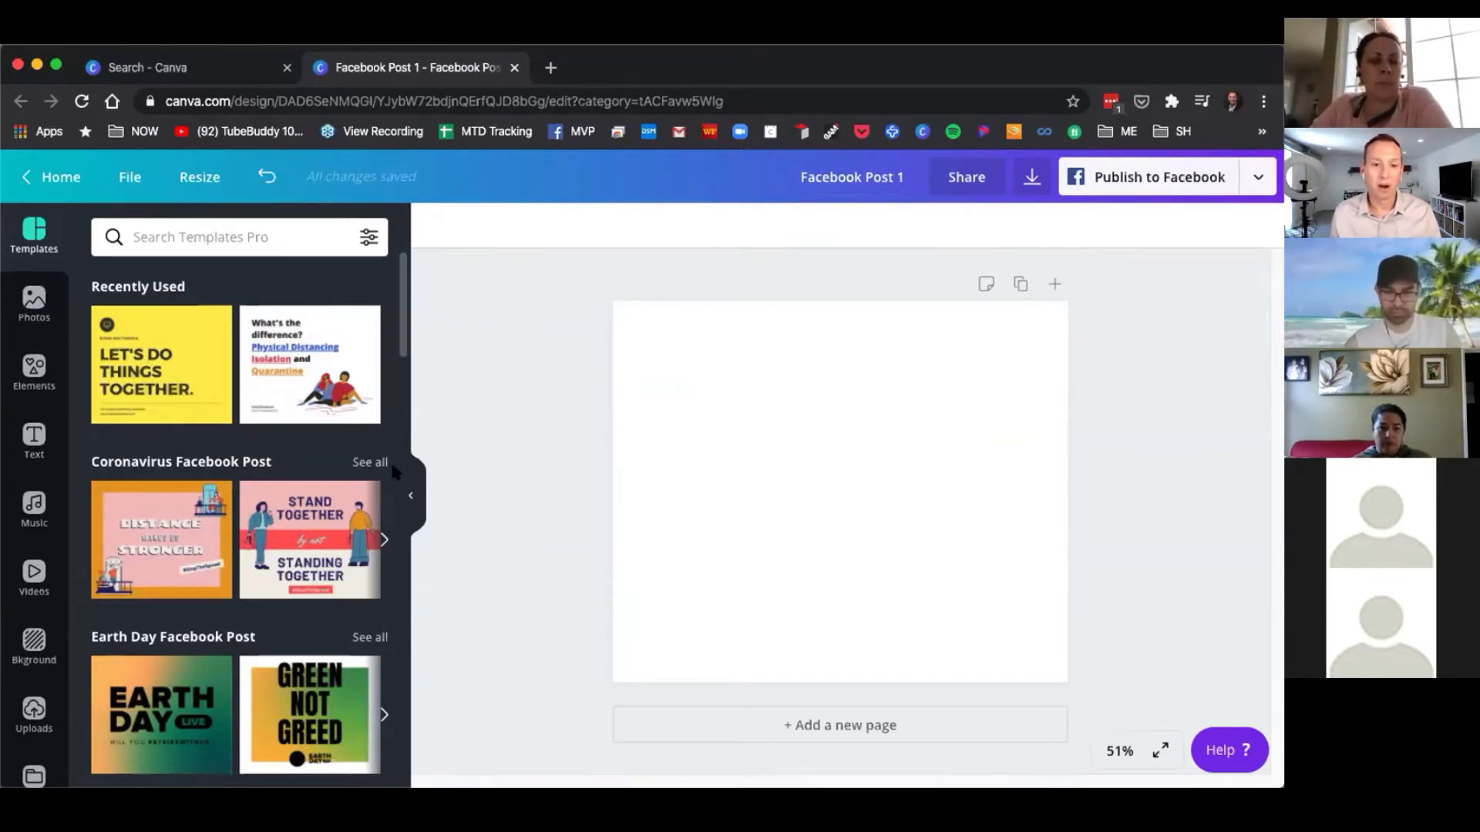
Apply the yellow "LET'S DO THINGS TOGETHER." recently used template to the page.
{"action": "scroll", "coordinate": [275, 492], "scroll_direction": "down", "scroll_amount": 2}
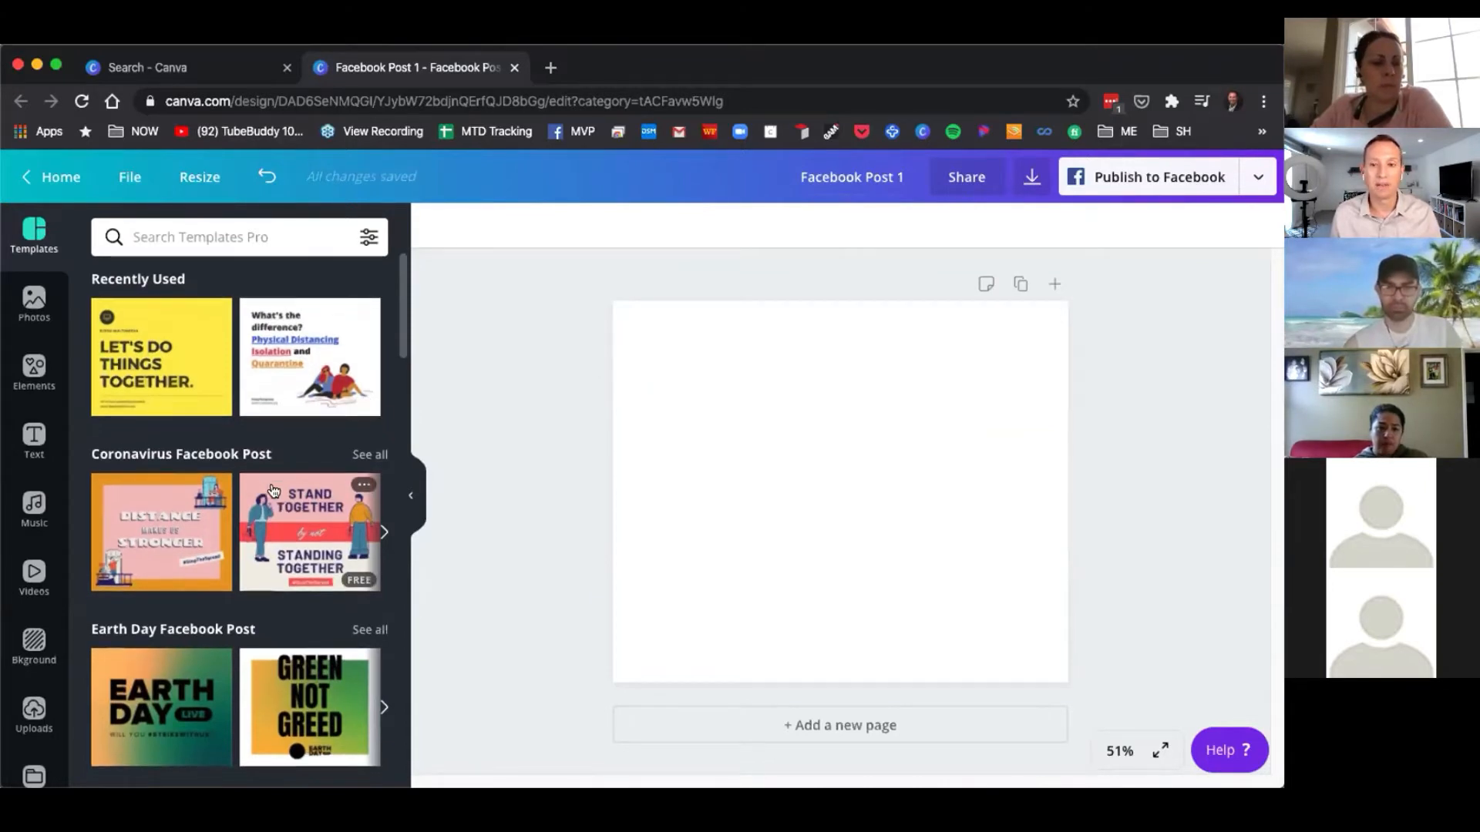
{"action": "scroll", "coordinate": [274, 492], "scroll_direction": "up", "scroll_amount": 2}
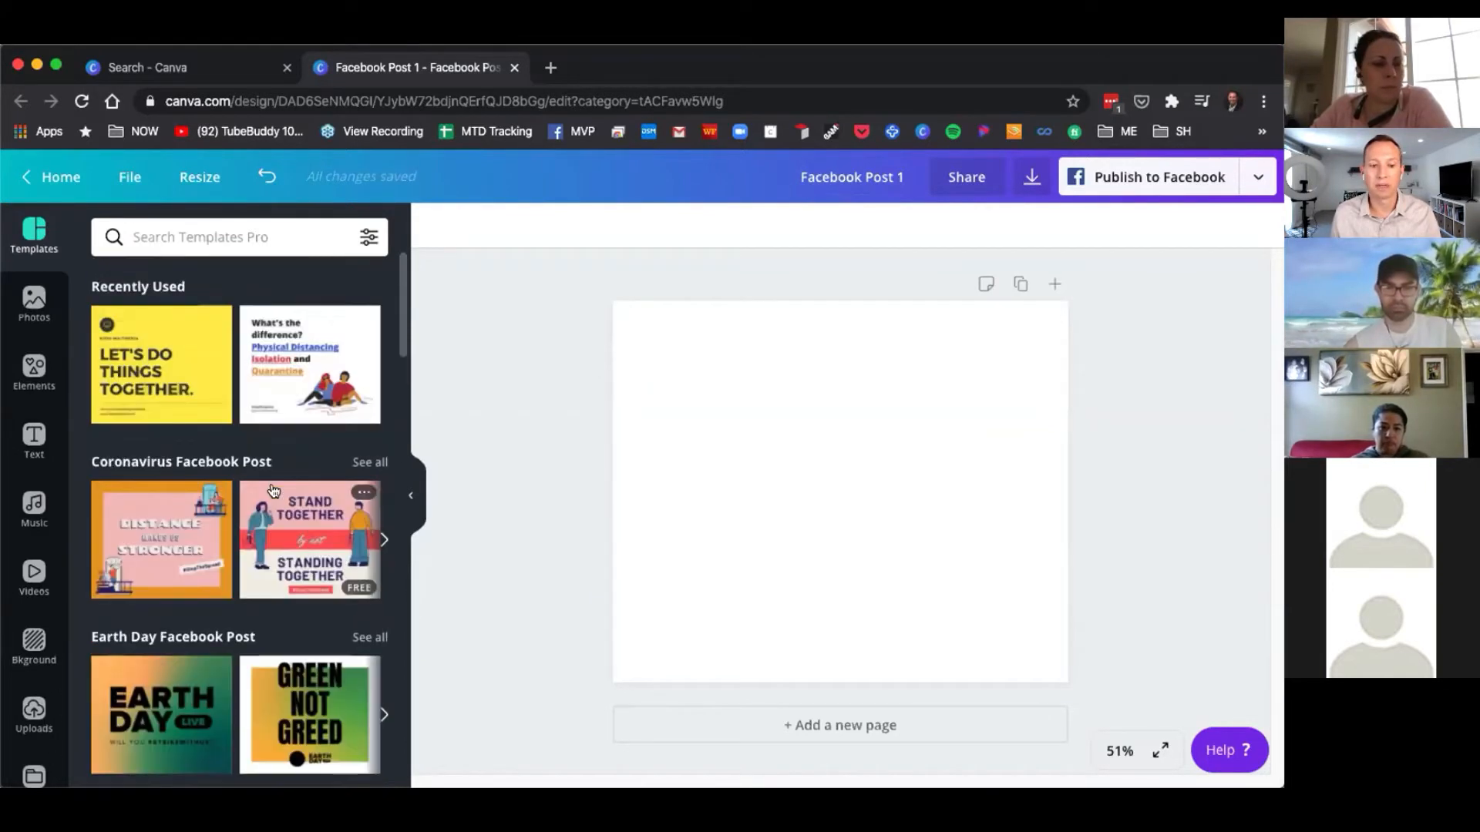
{"action": "left_click", "coordinate": [171, 370]}
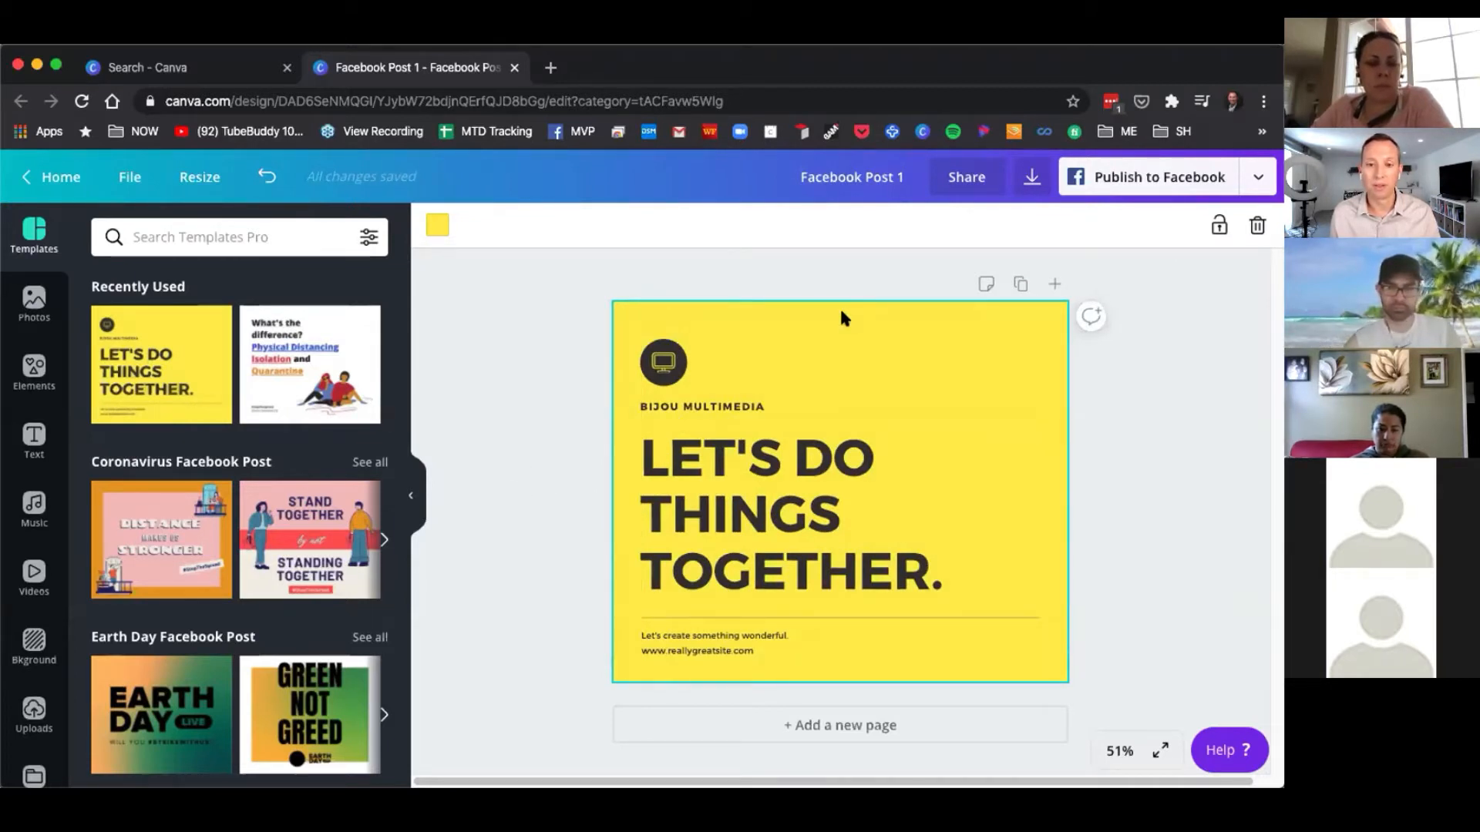
Browse the Facebook Post template categories in the templates list.
{"action": "left_click", "coordinate": [539, 390]}
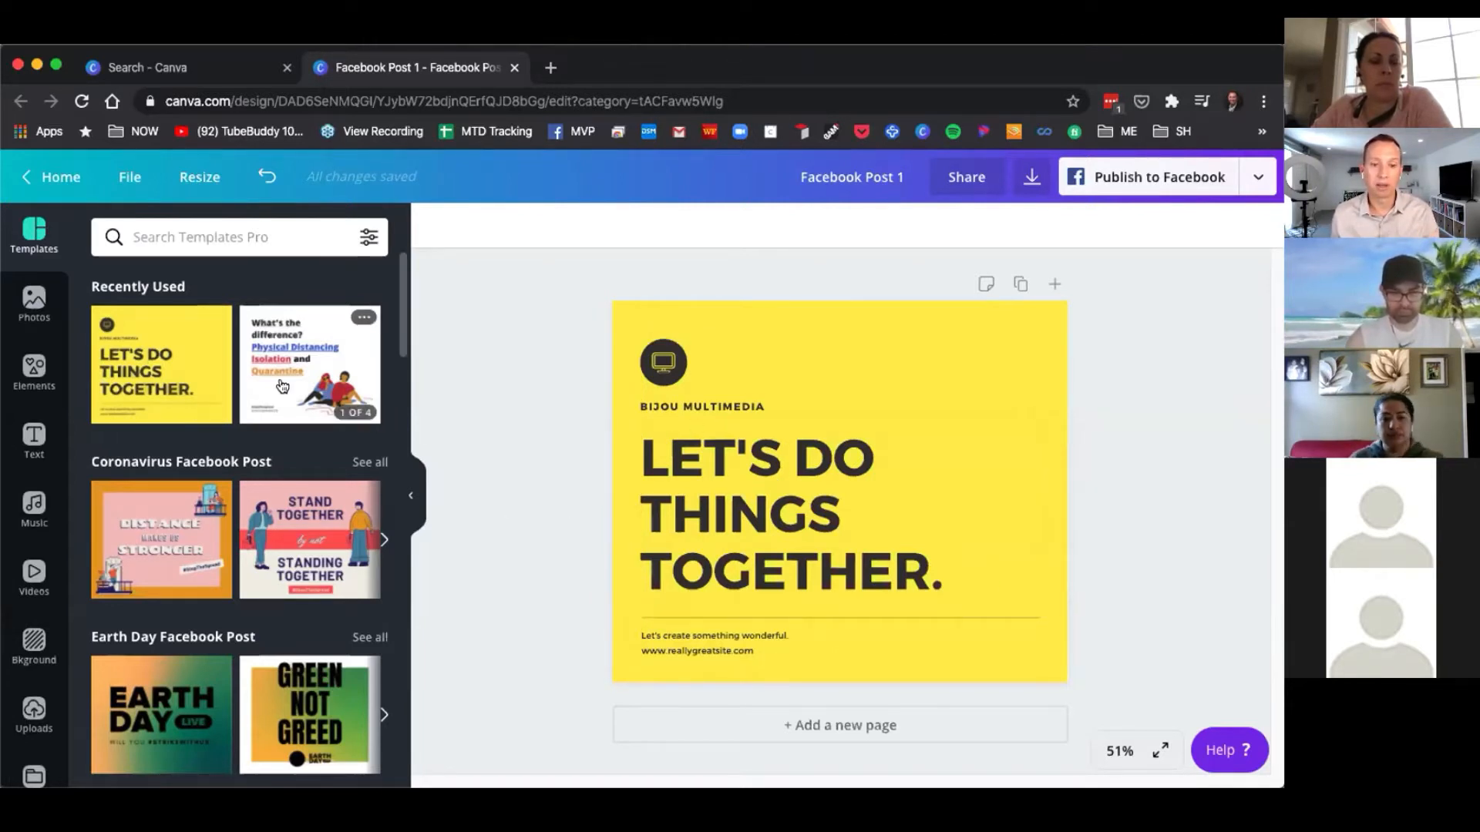
{"action": "scroll", "coordinate": [297, 427], "scroll_direction": "down", "scroll_amount": 3}
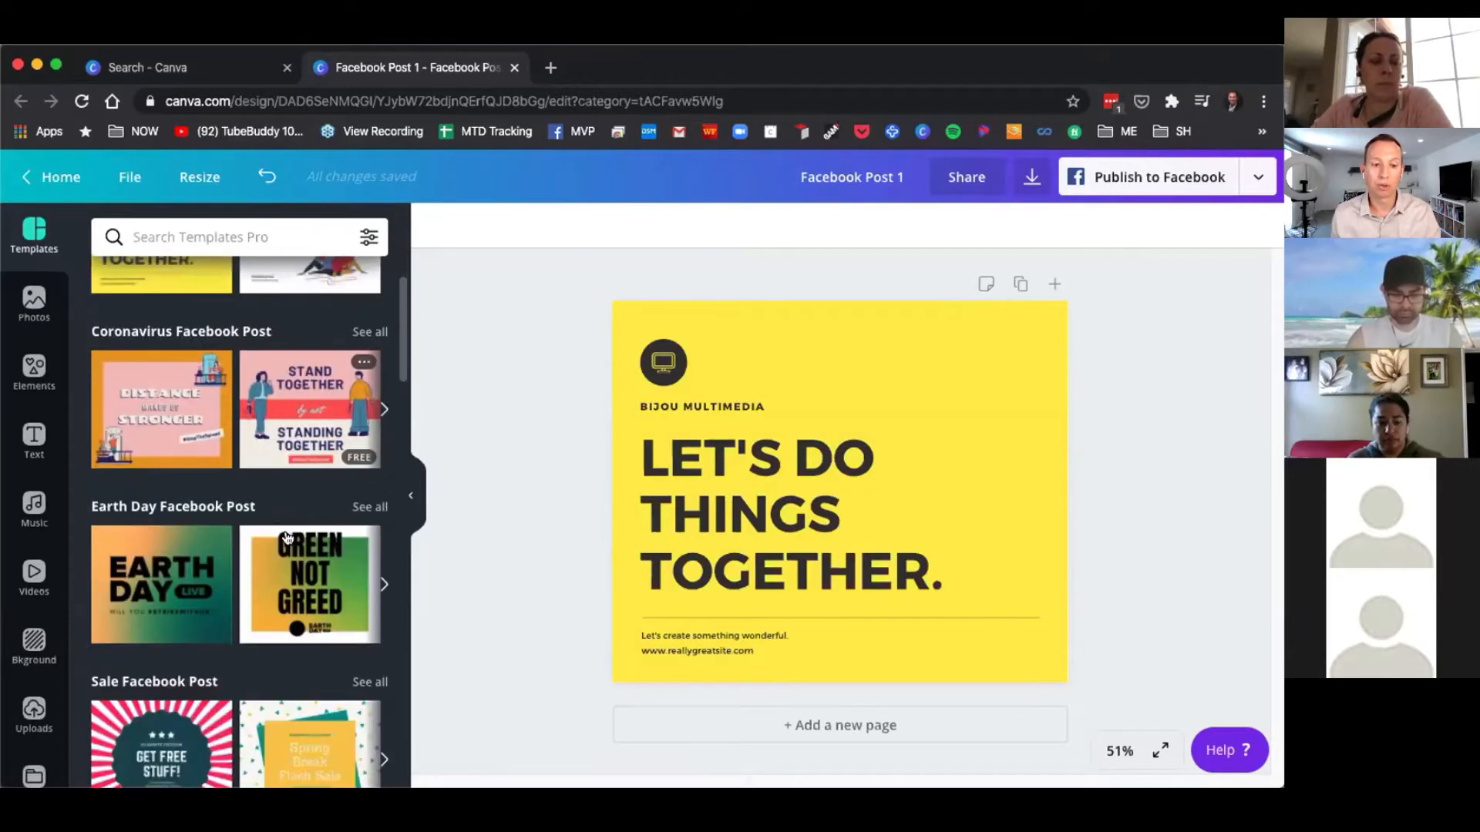
{"action": "scroll", "coordinate": [239, 417], "scroll_direction": "up", "scroll_amount": 3}
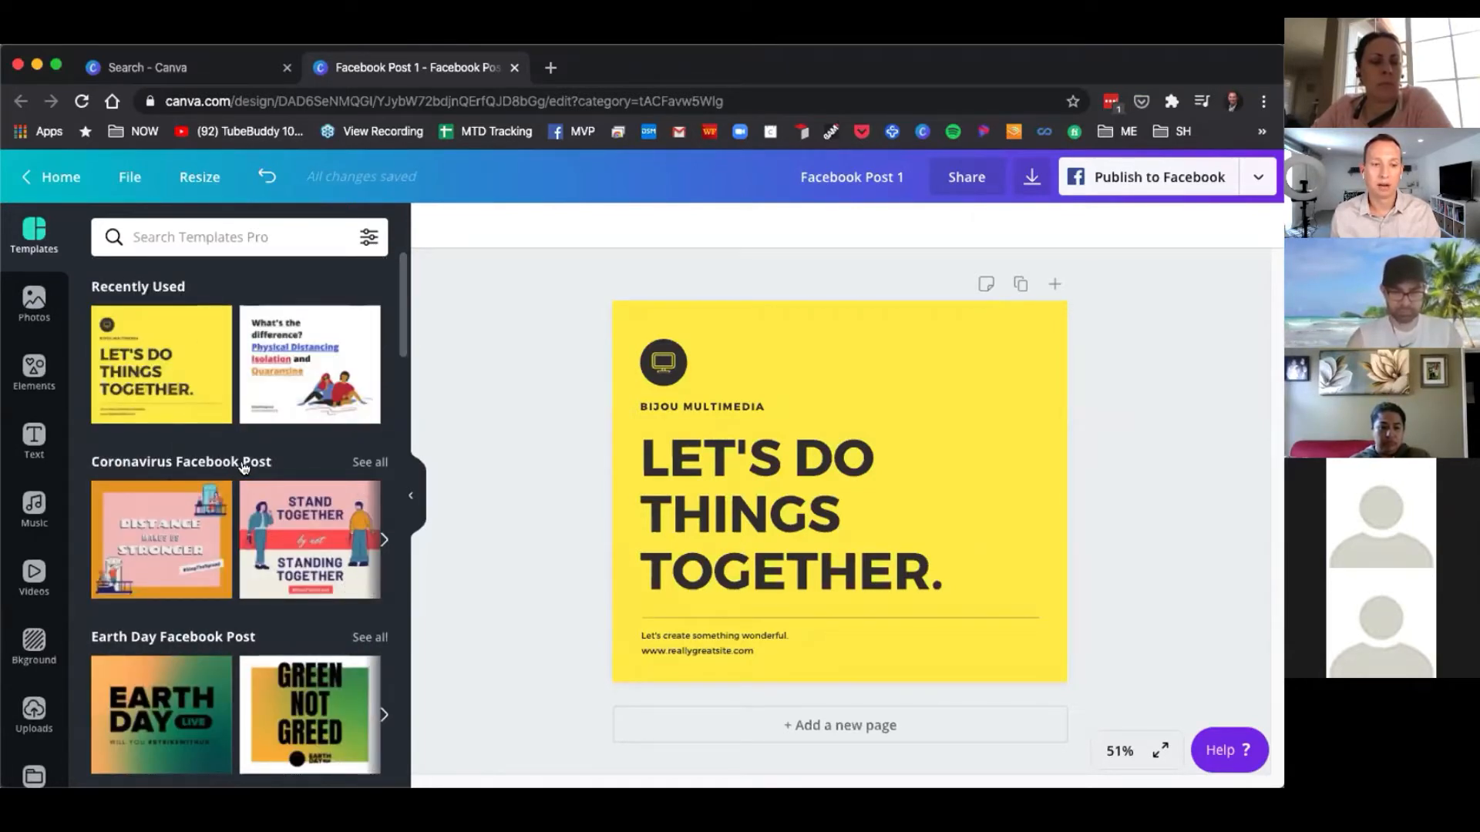
{"action": "scroll", "coordinate": [252, 463], "scroll_direction": "down", "scroll_amount": 3}
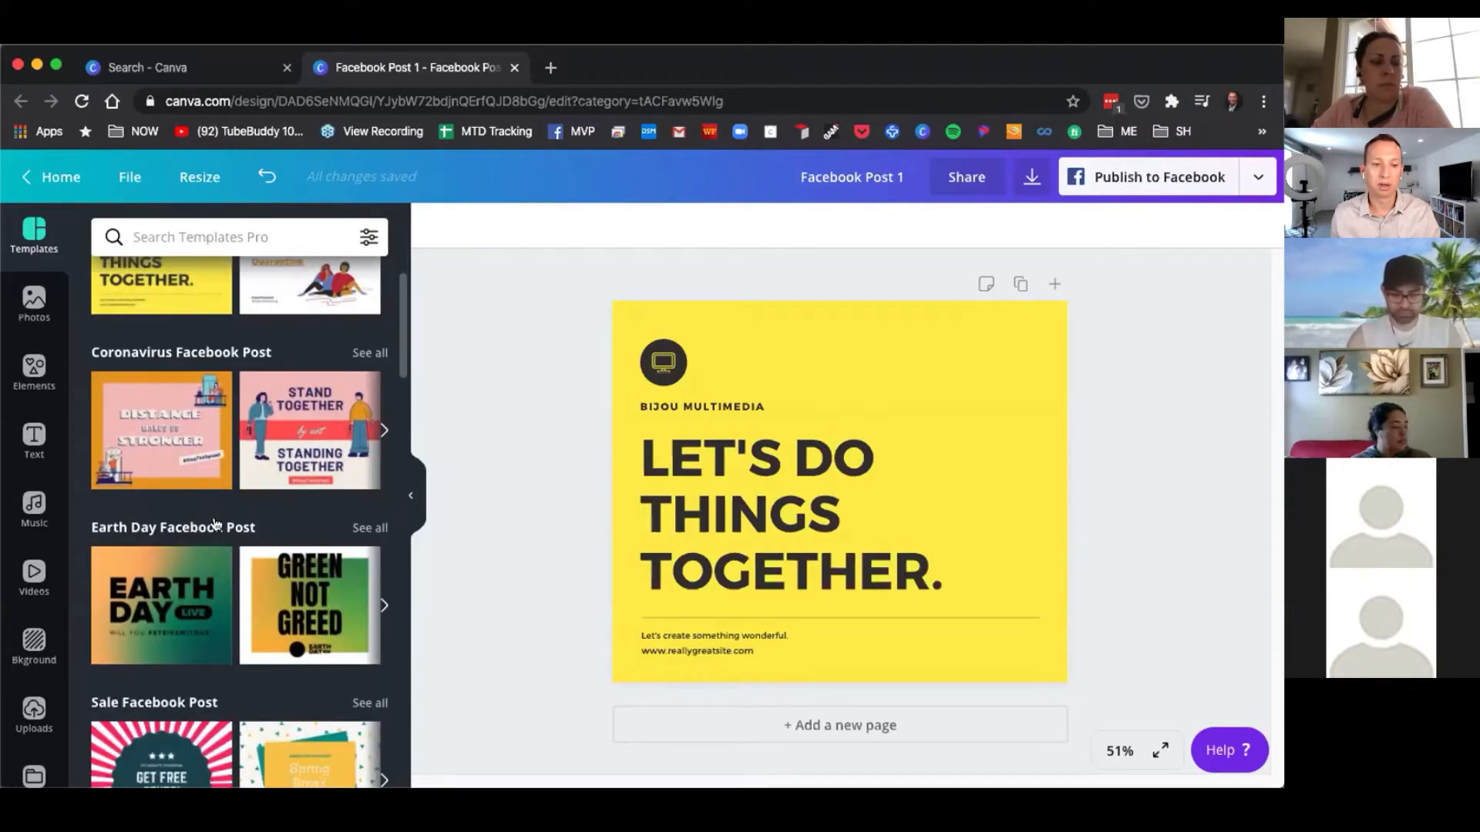
{"action": "scroll", "coordinate": [192, 624], "scroll_direction": "down", "scroll_amount": 5}
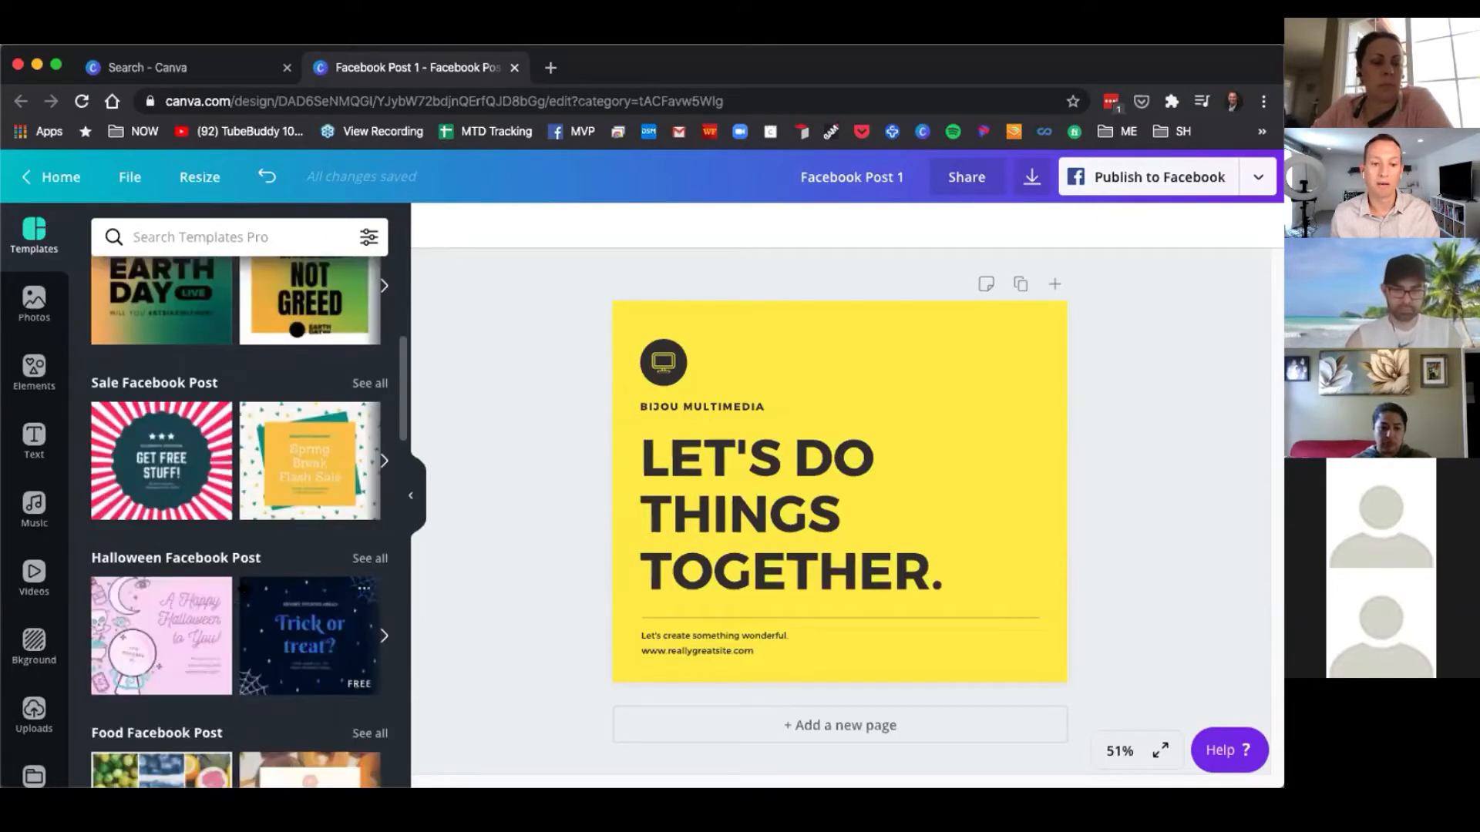
{"action": "scroll", "coordinate": [240, 581], "scroll_direction": "down", "scroll_amount": 3}
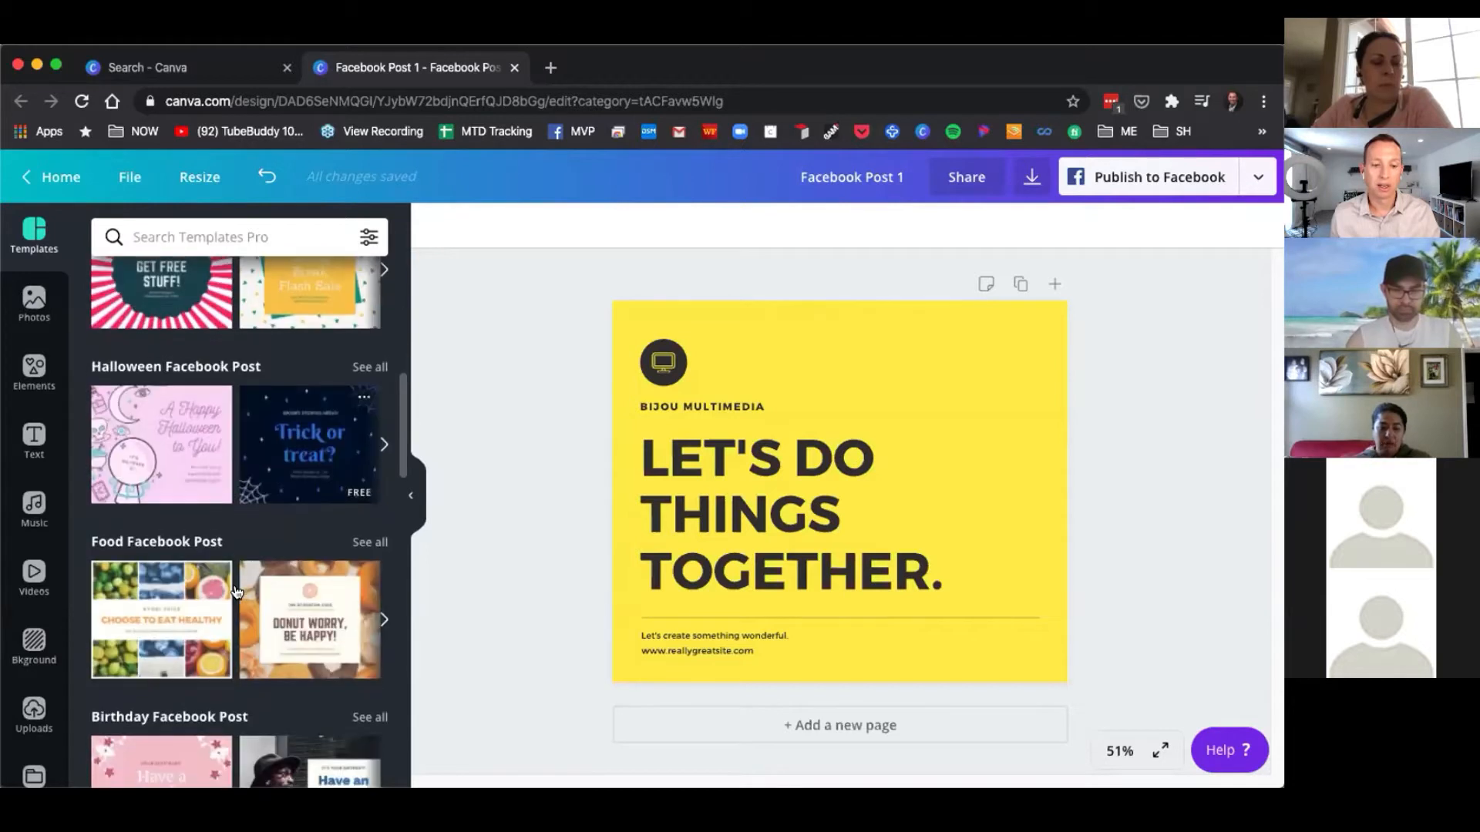
Search the Facebook Post templates for earth and apply the "SUPPORT EARTH HOUR" template to the page.
{"action": "scroll", "coordinate": [233, 540], "scroll_direction": "up", "scroll_amount": 10}
{"action": "left_click", "coordinate": [221, 239]}
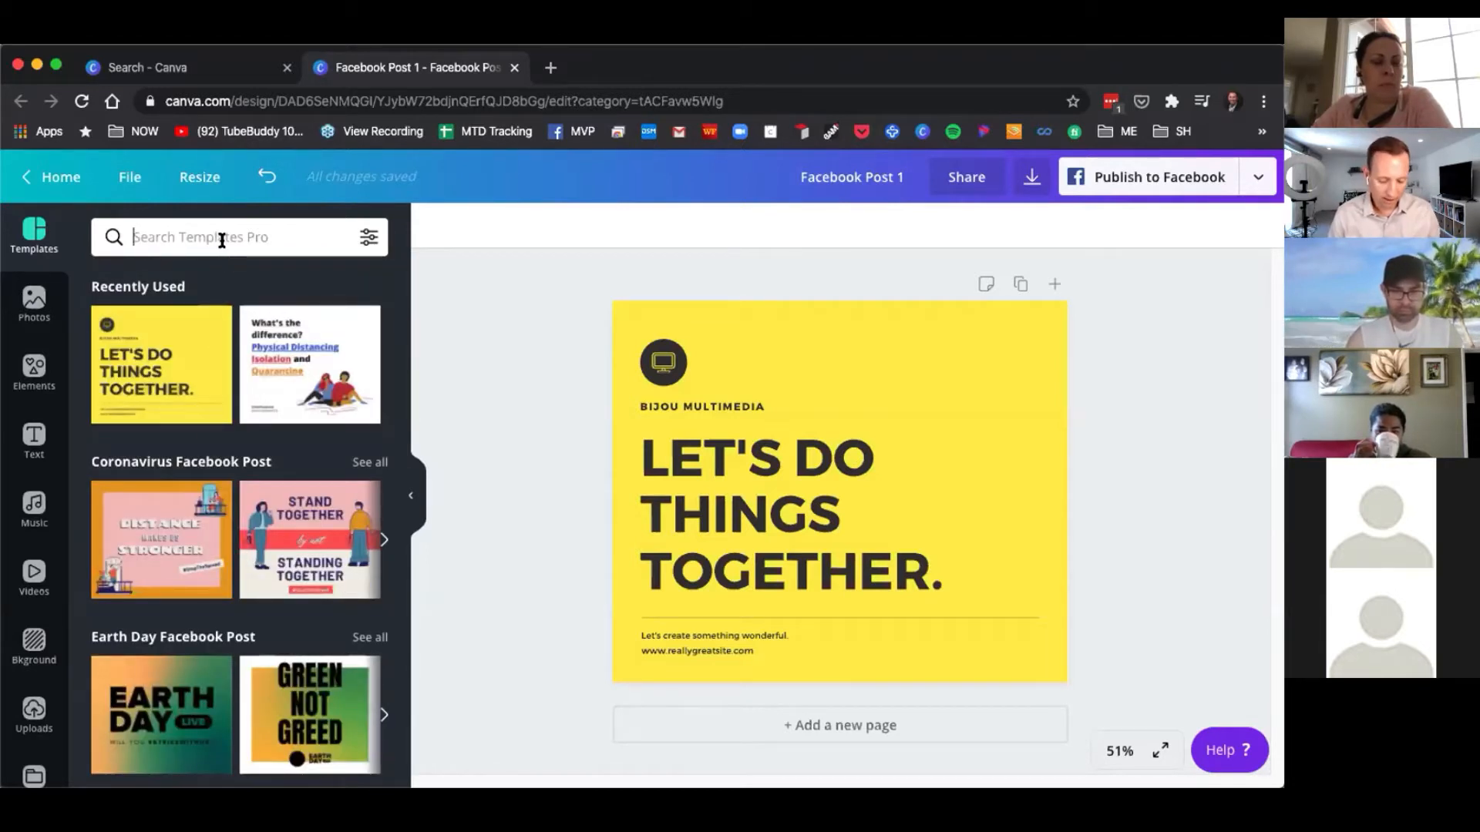
{"action": "type", "text": "earth"}
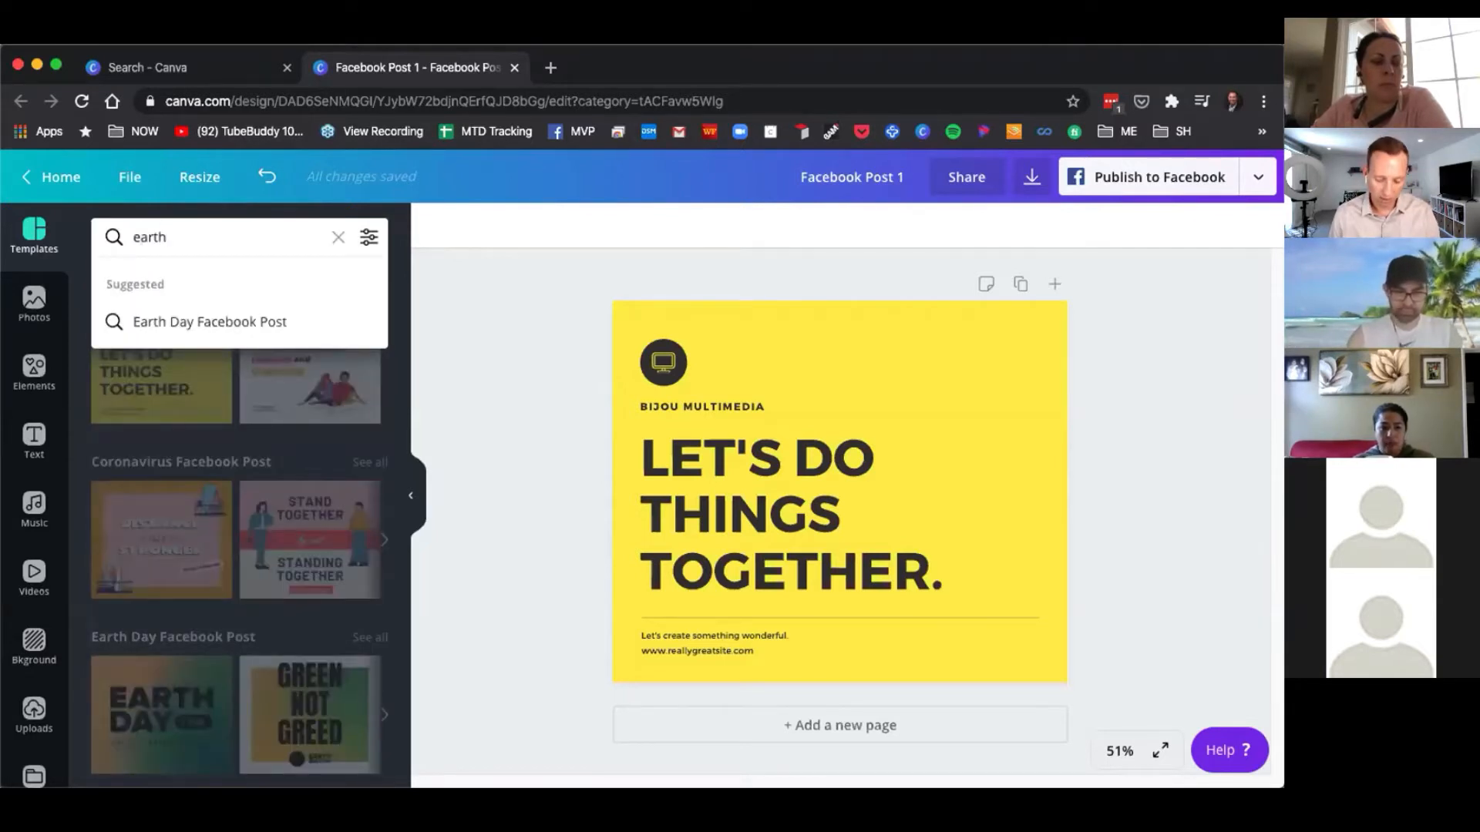
{"action": "key", "text": "Return"}
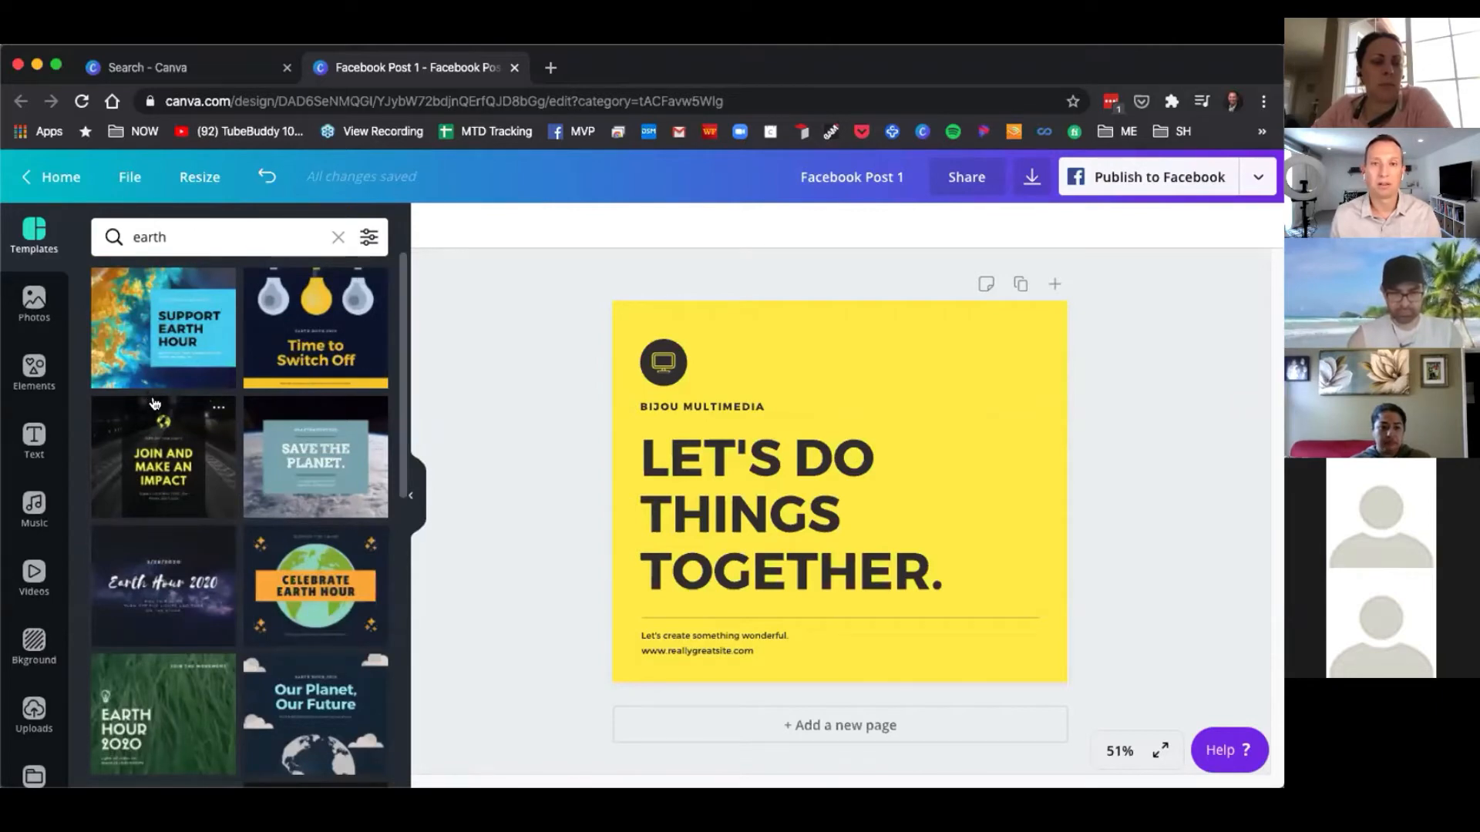
{"action": "scroll", "coordinate": [239, 501], "scroll_direction": "down", "scroll_amount": 4}
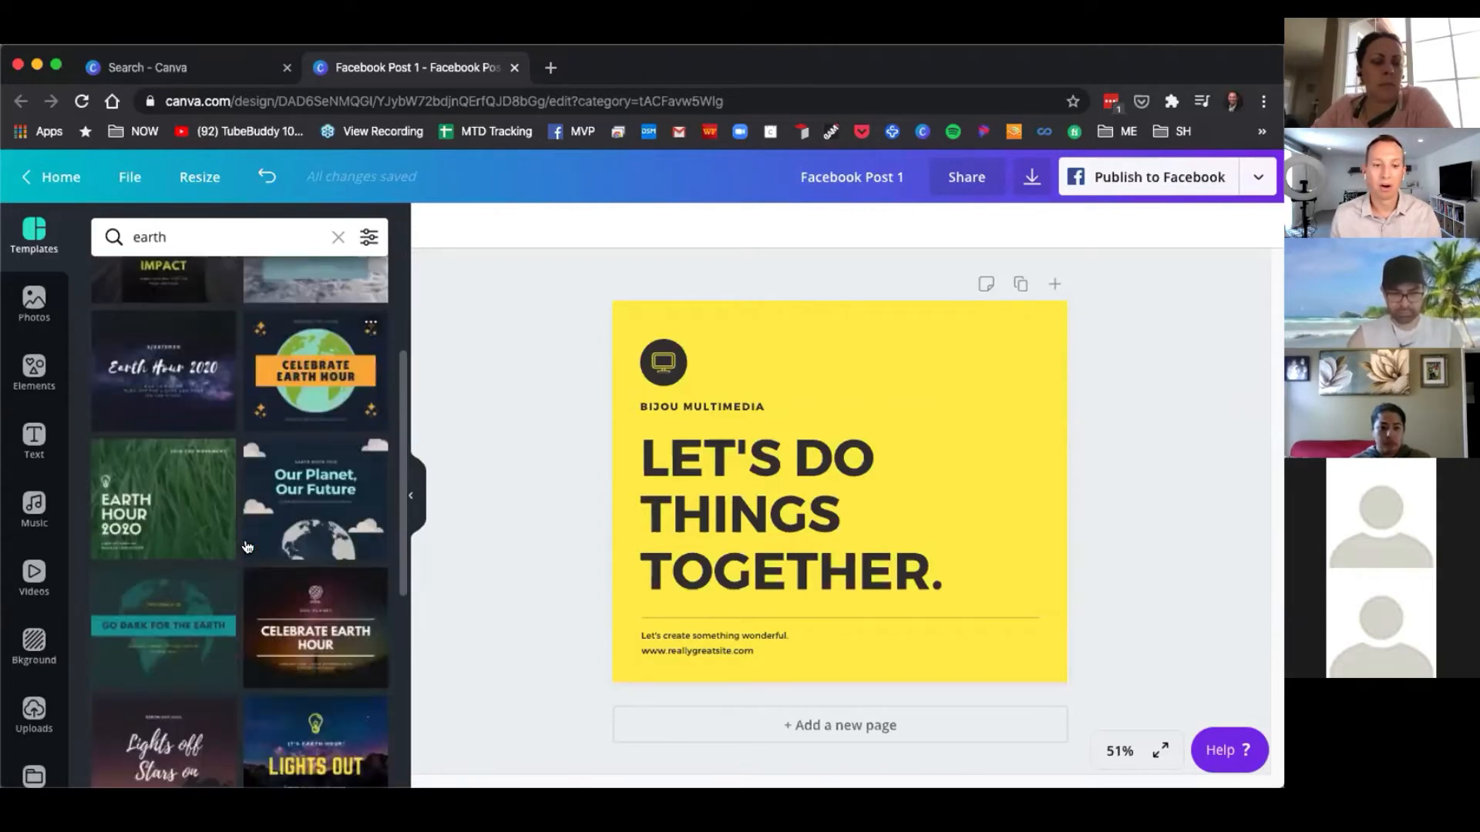
{"action": "scroll", "coordinate": [256, 546], "scroll_direction": "down", "scroll_amount": 10}
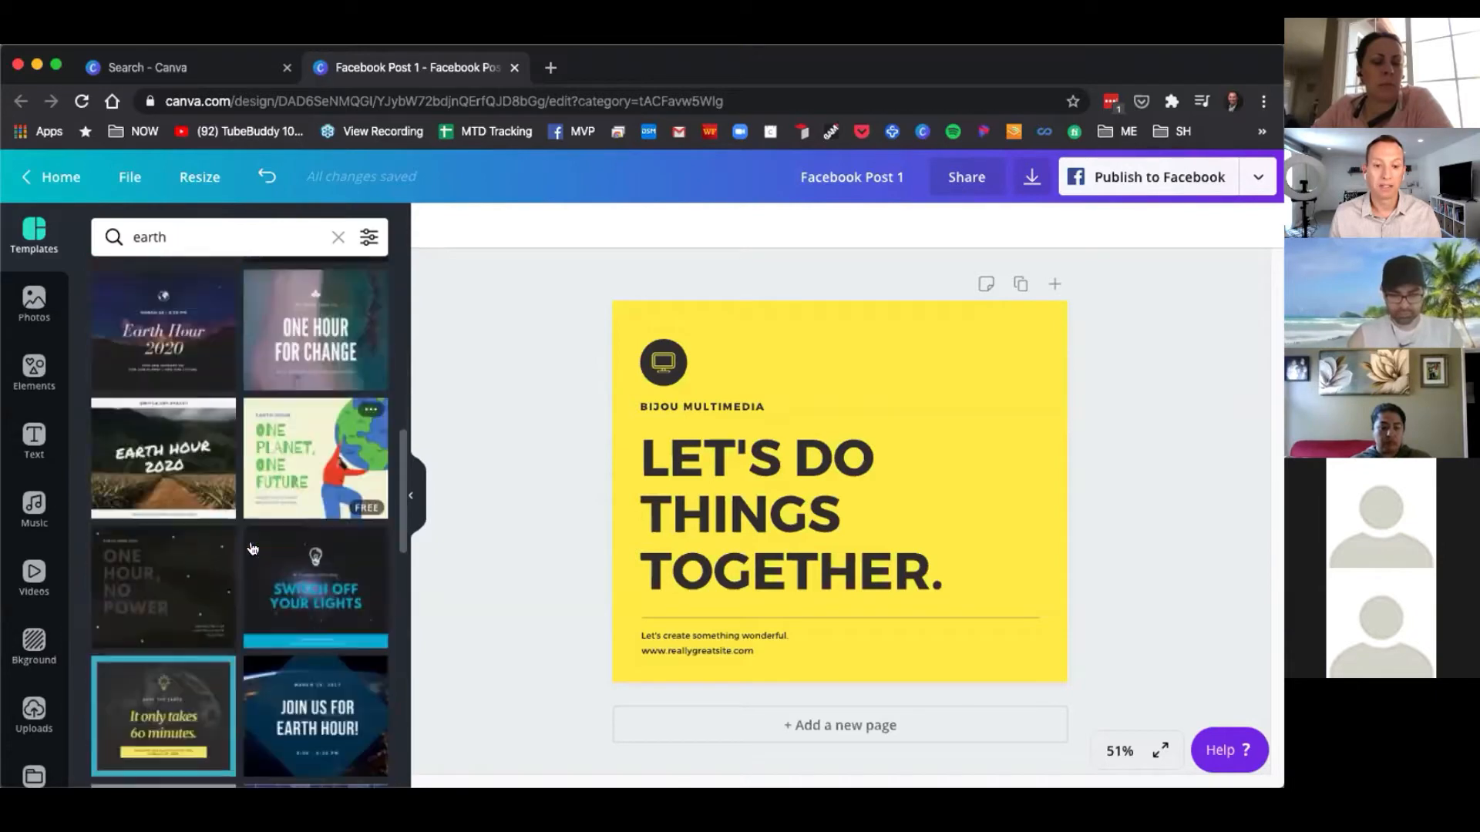
{"action": "scroll", "coordinate": [253, 547], "scroll_direction": "up", "scroll_amount": 10}
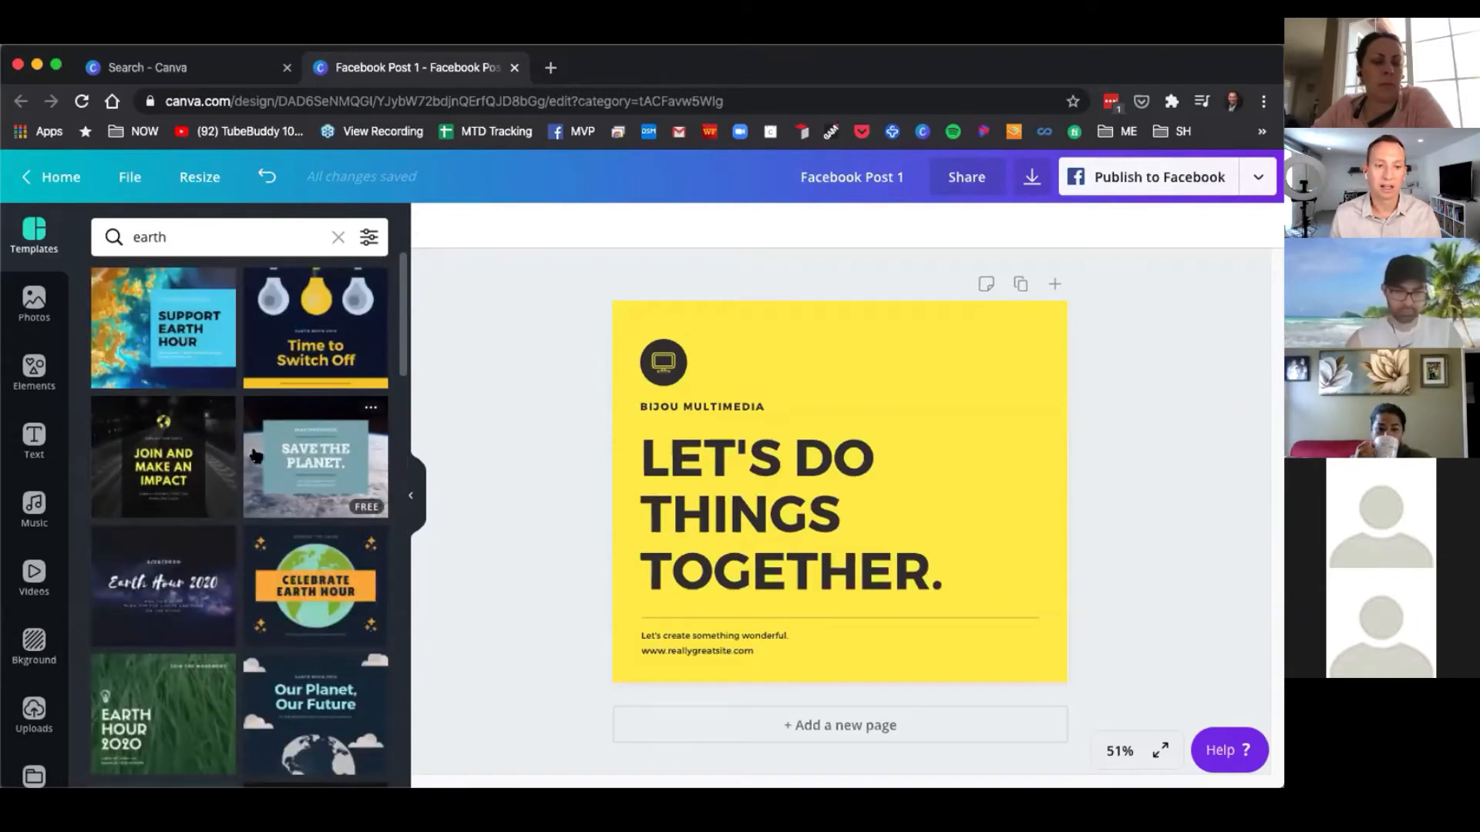
{"action": "left_click", "coordinate": [149, 330]}
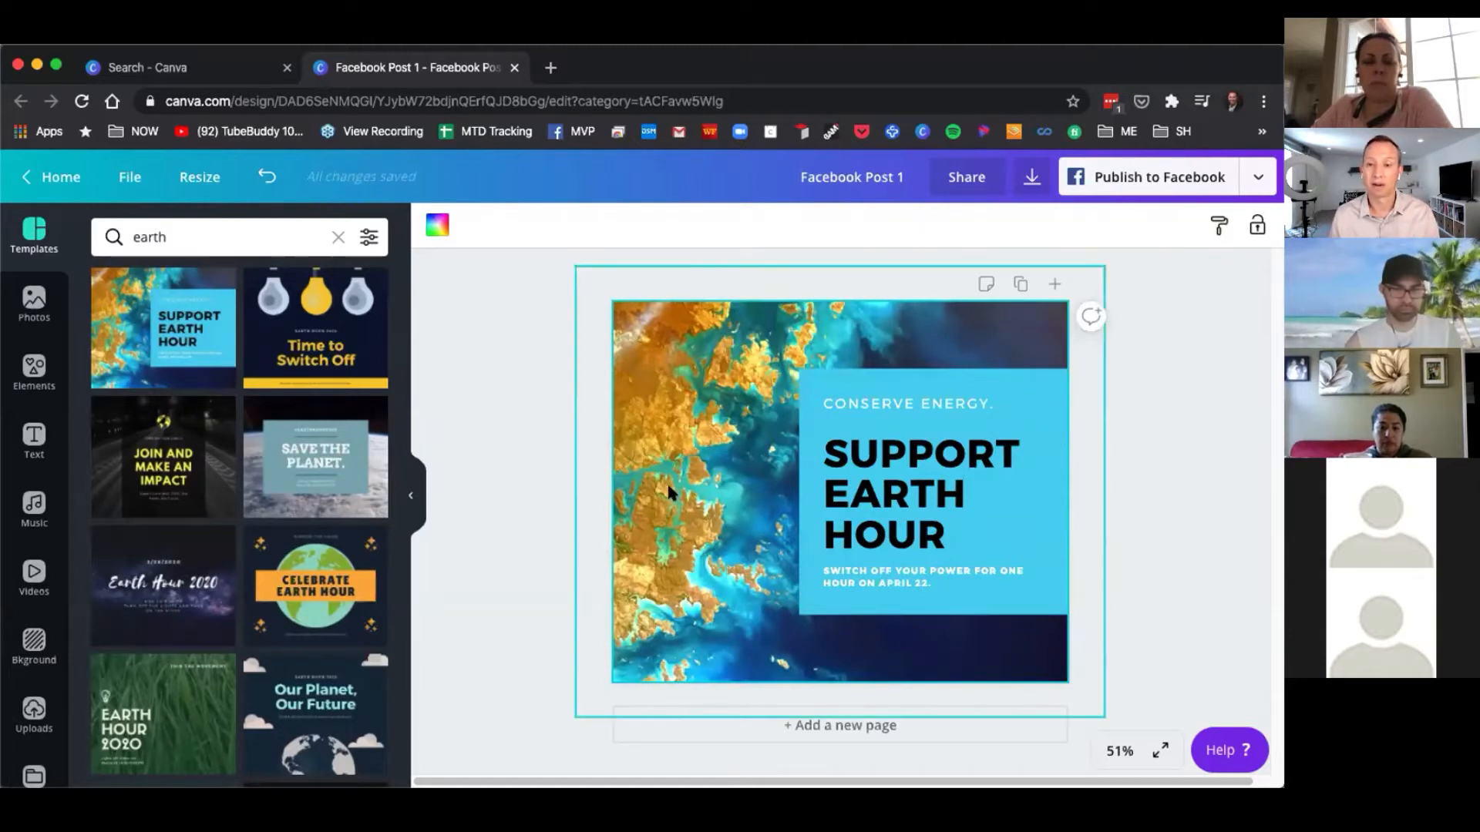
Change the headline word SUPPORT to CELEBRATE and widen the blue text panel so the word fits on one line.
{"action": "left_click", "coordinate": [752, 457]}
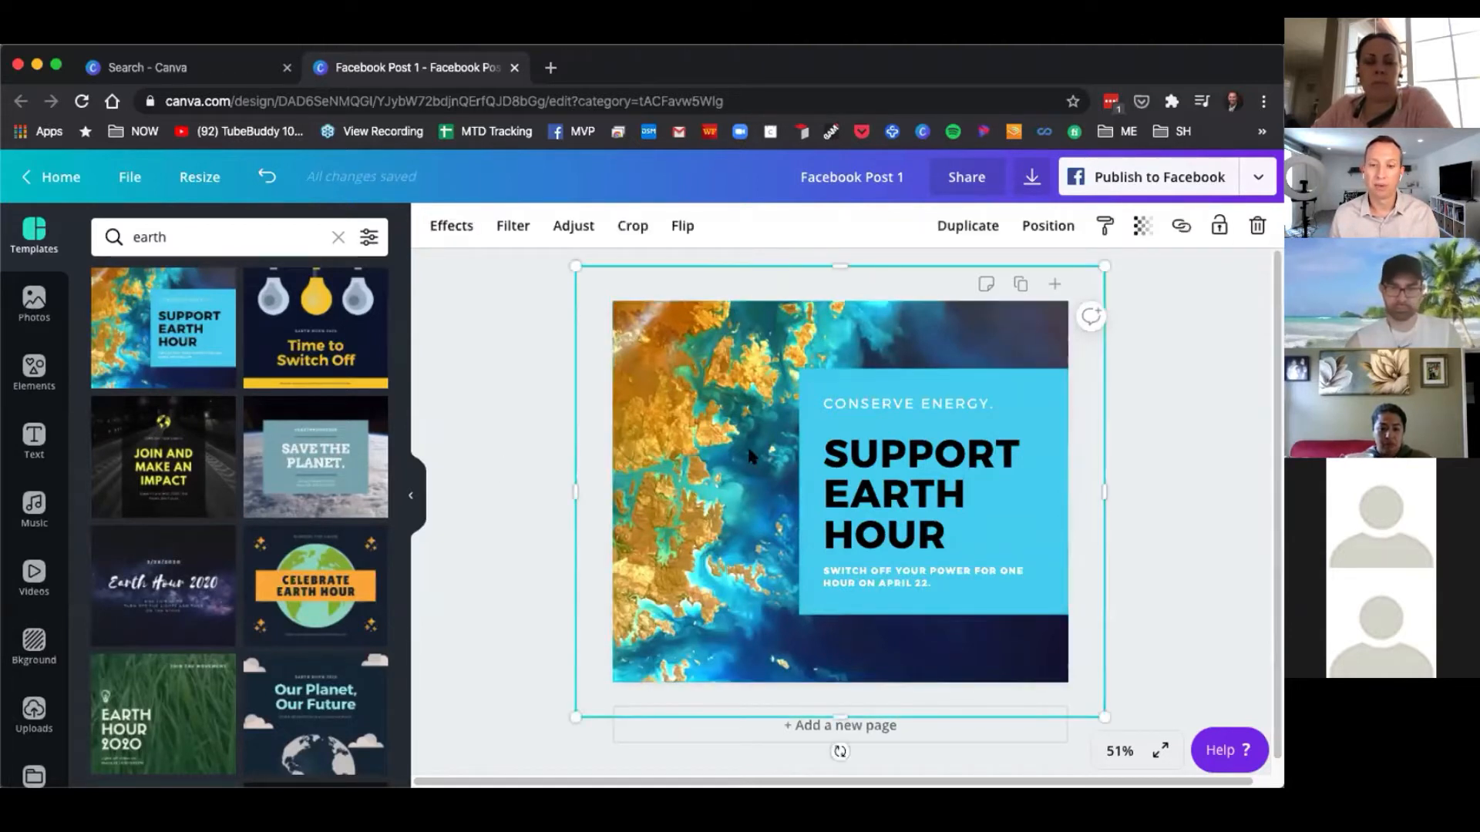
{"action": "left_click_drag", "start_coordinate": [746, 473], "coordinate": [852, 755]}
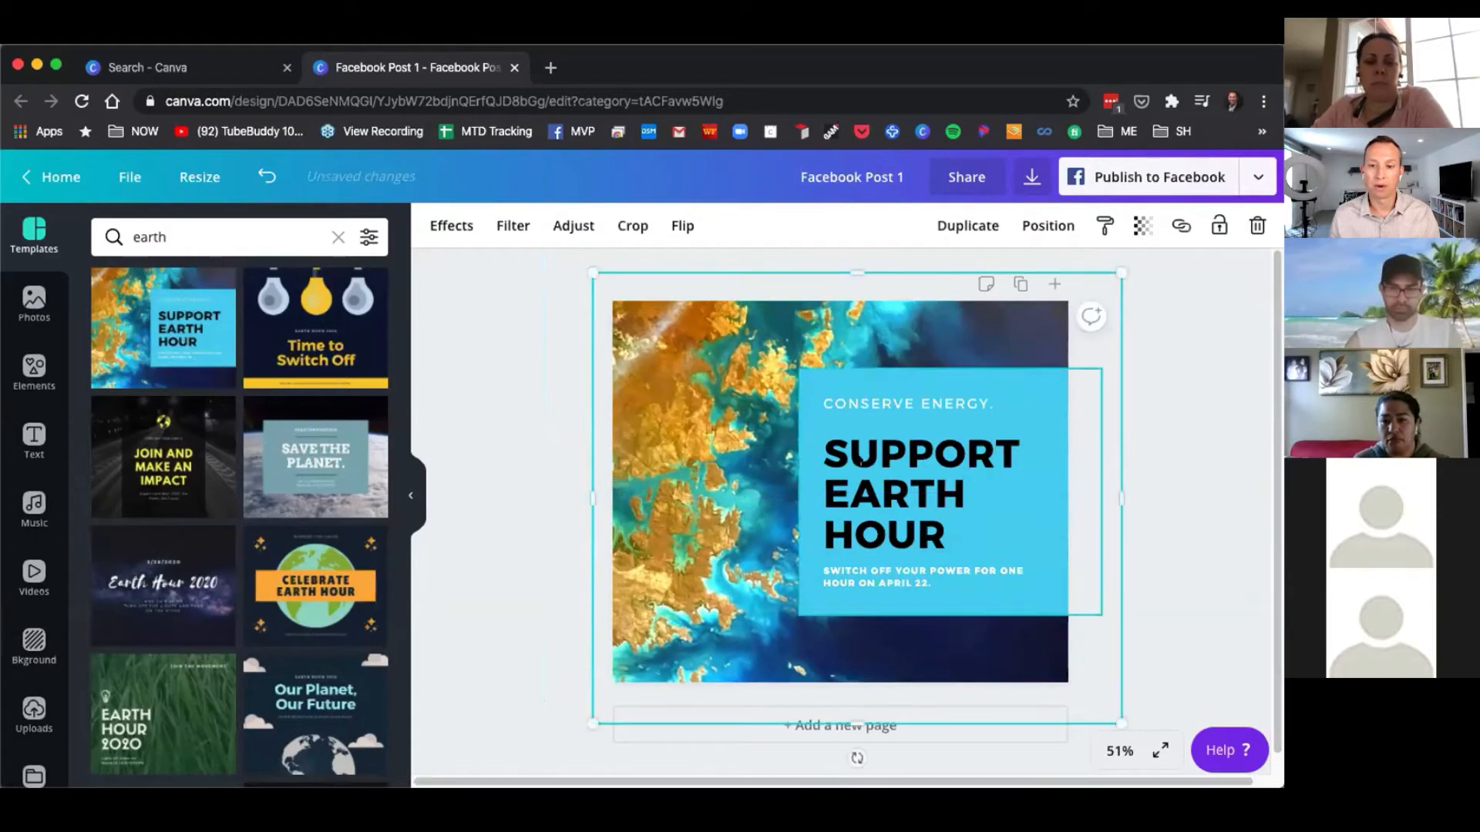
{"action": "left_click", "coordinate": [848, 455]}
{"action": "double_click", "coordinate": [849, 455]}
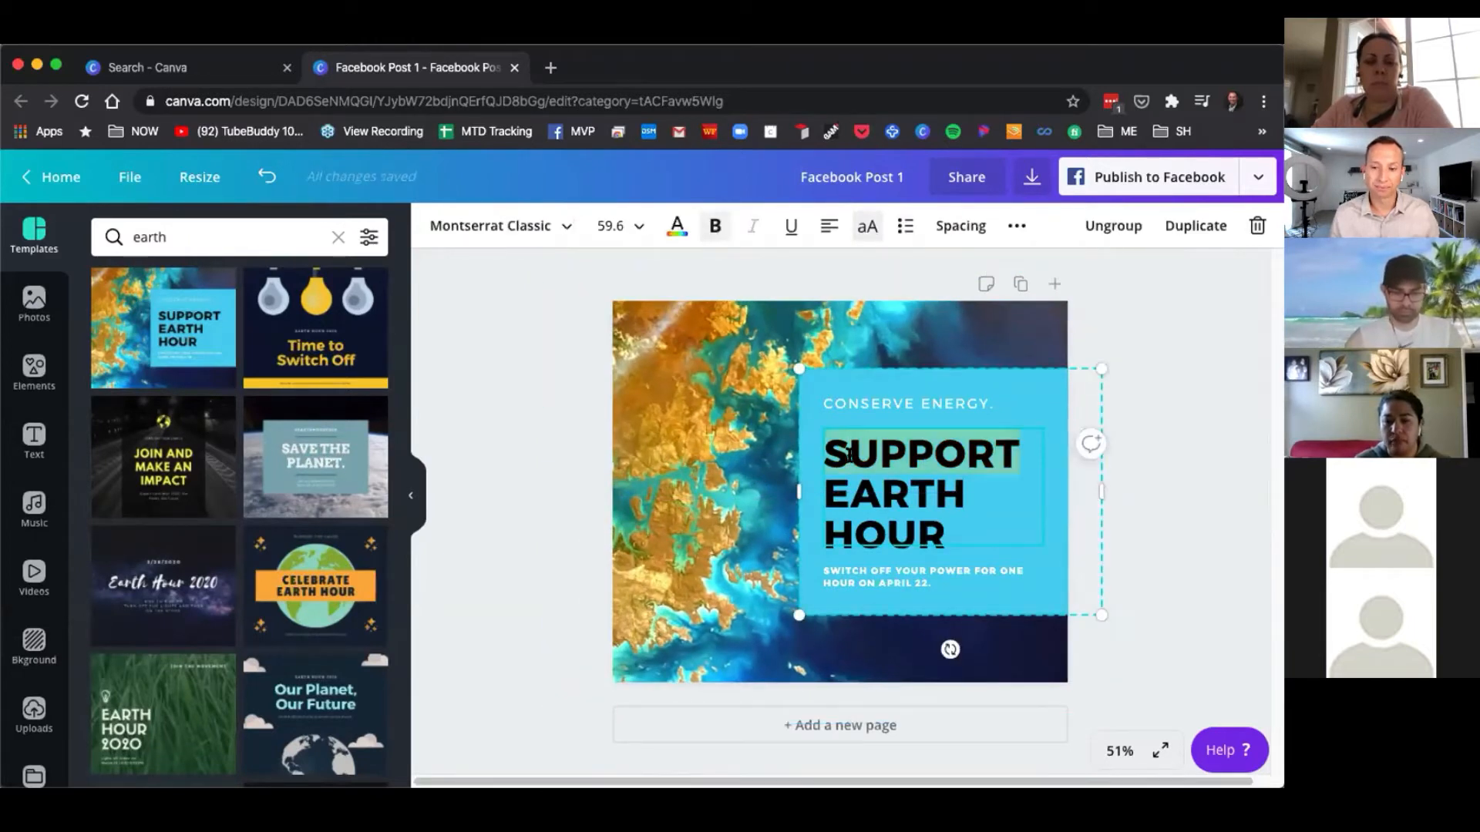
{"action": "type", "text": "CELEBRATE"}
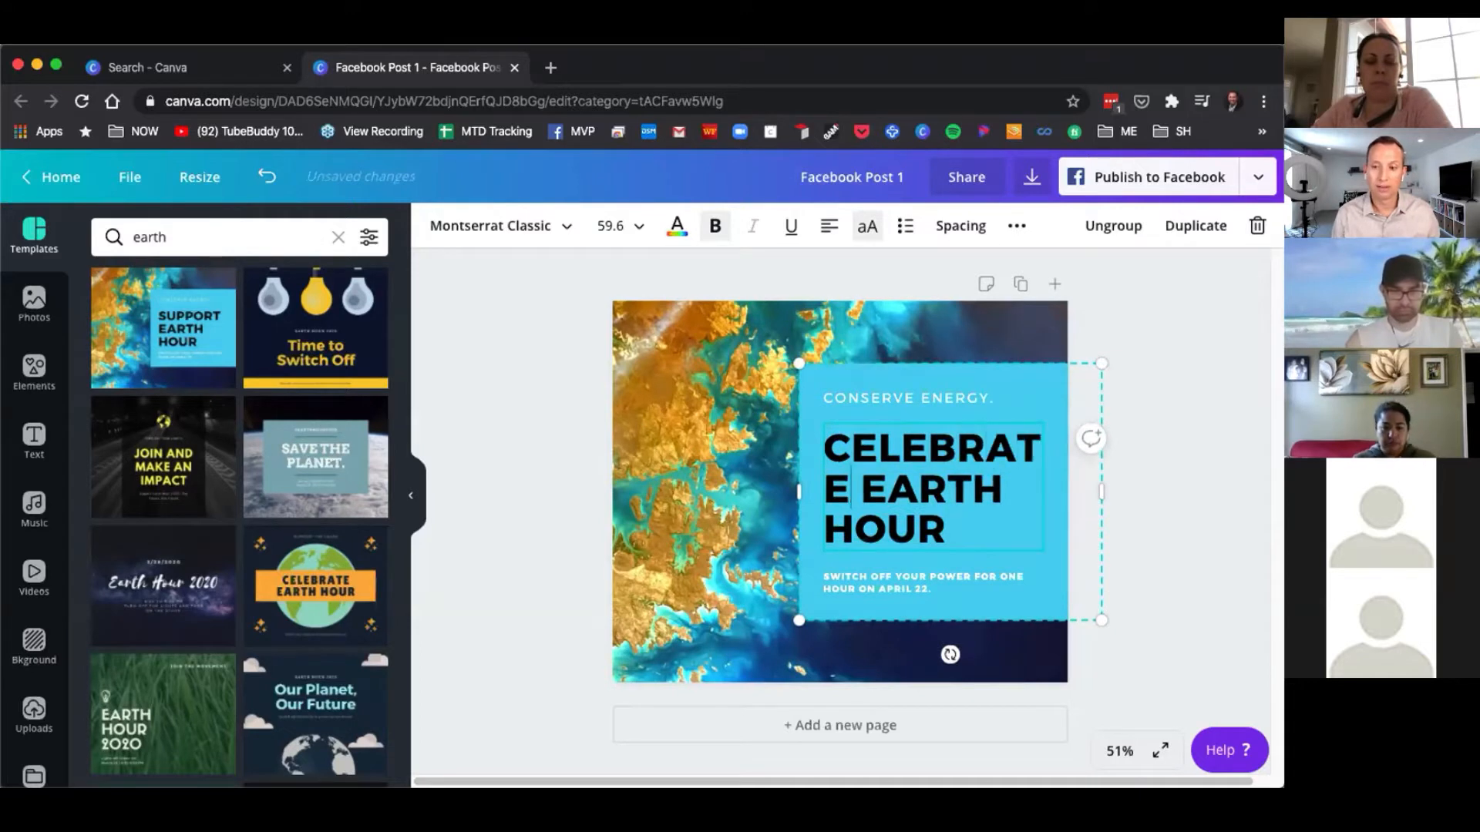
{"action": "left_click_drag", "start_coordinate": [796, 489], "coordinate": [728, 487]}
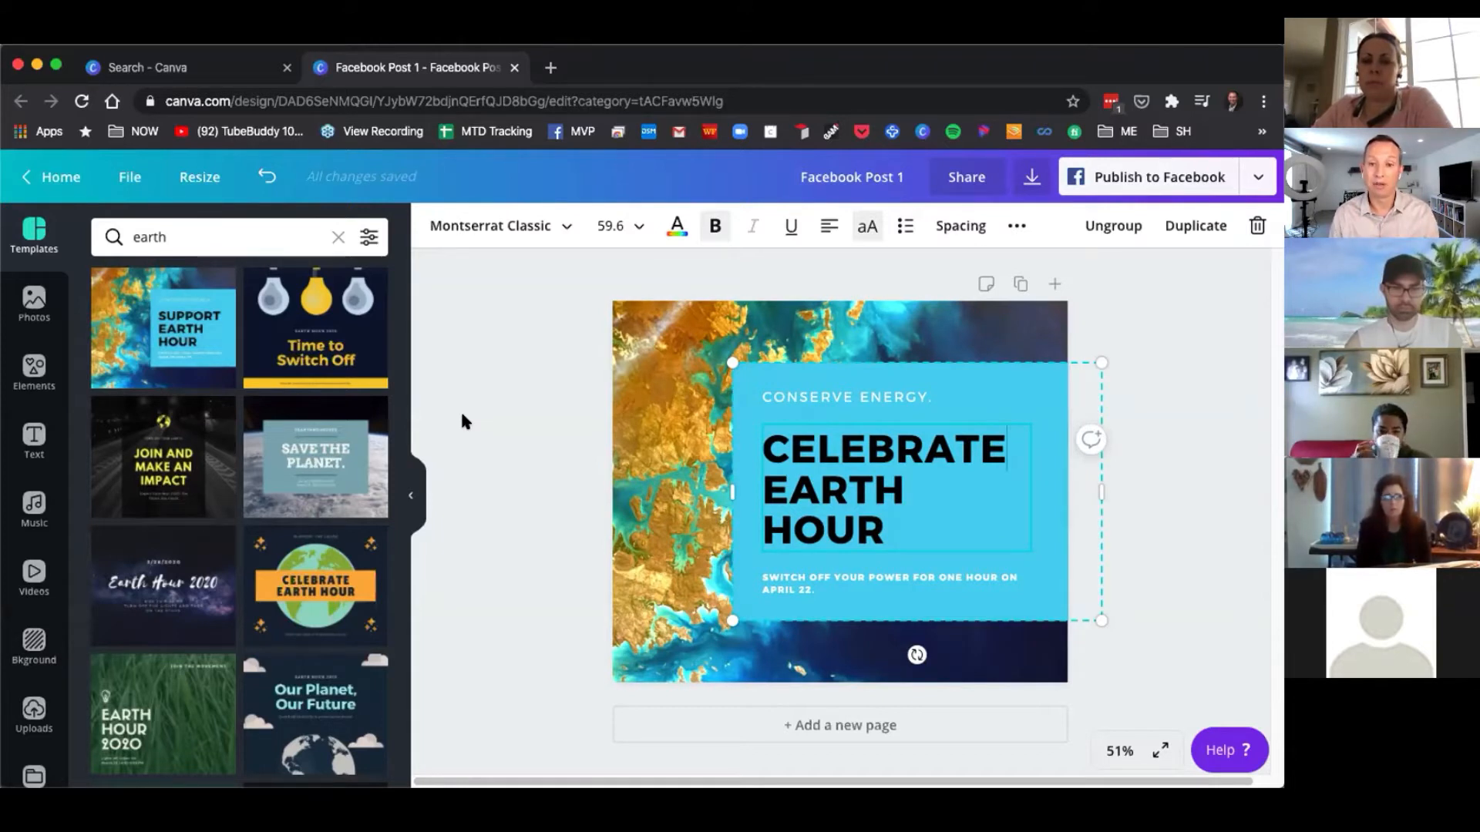
{"action": "left_click", "coordinate": [567, 262]}
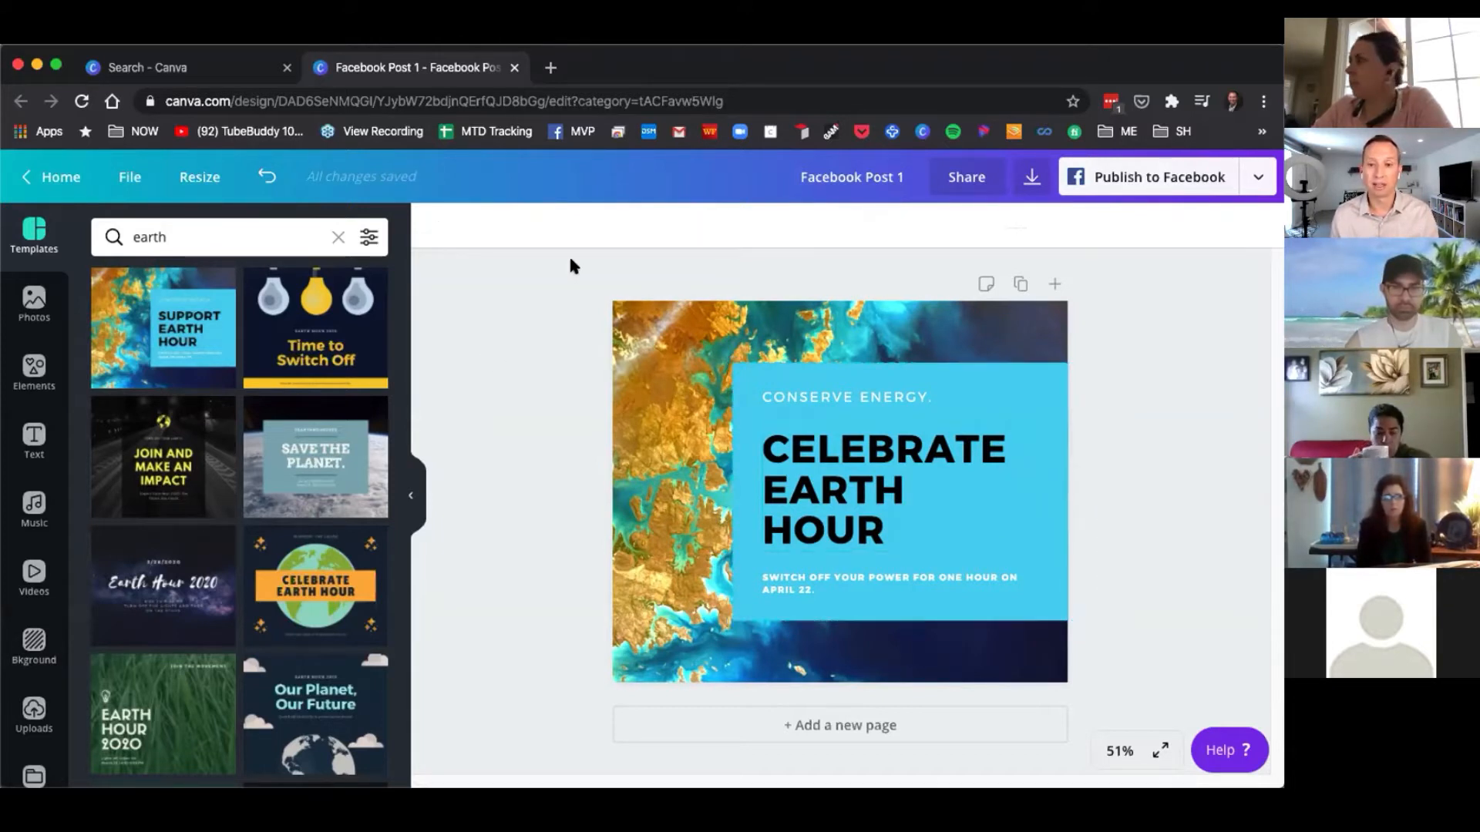
Delete the blue text panel and the satellite background image, leaving an empty page.
{"action": "left_click_drag", "start_coordinate": [550, 272], "coordinate": [1120, 694]}
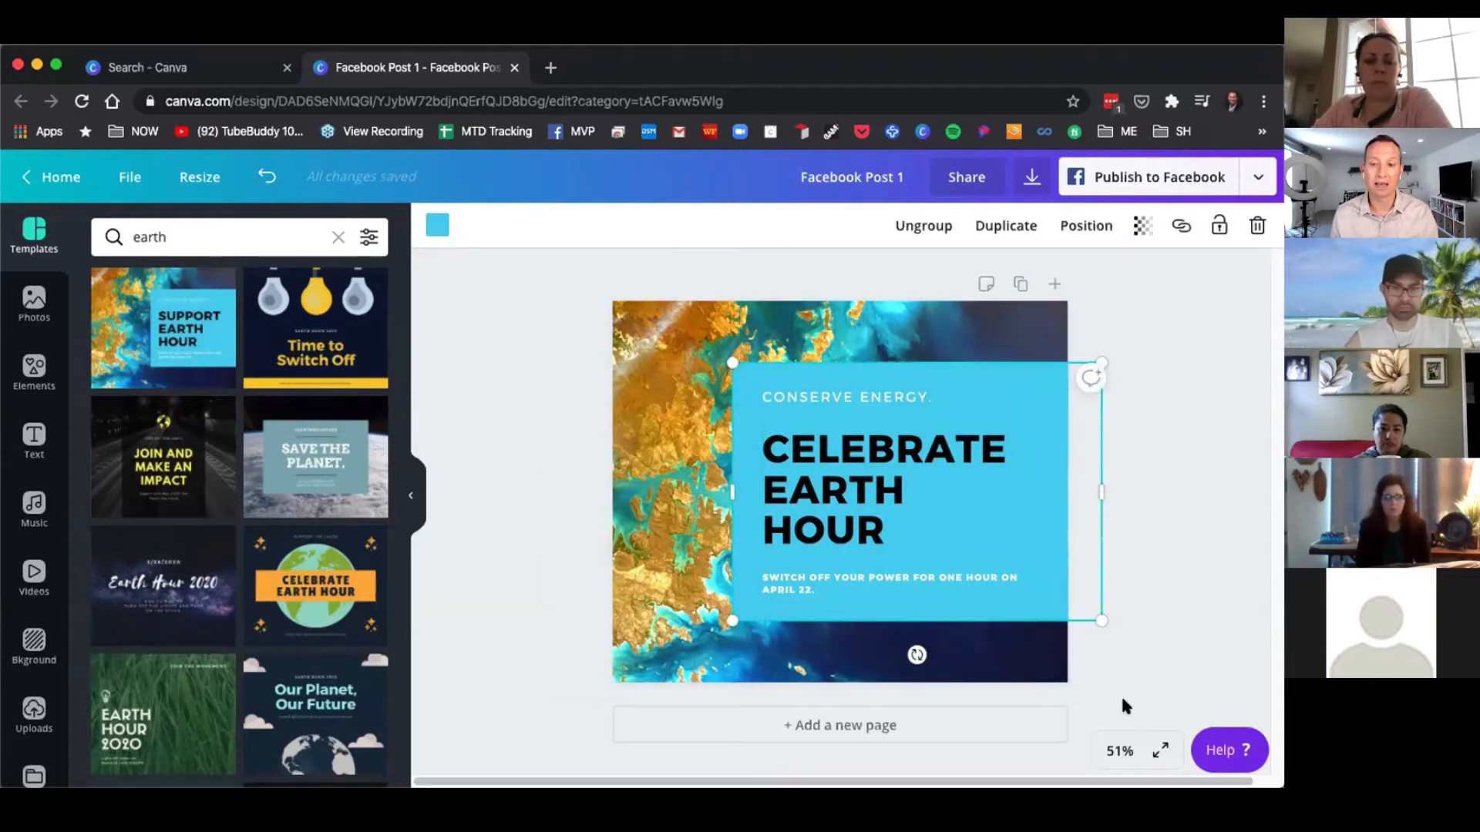
{"action": "left_click", "coordinate": [1256, 226]}
{"action": "left_click", "coordinate": [932, 391]}
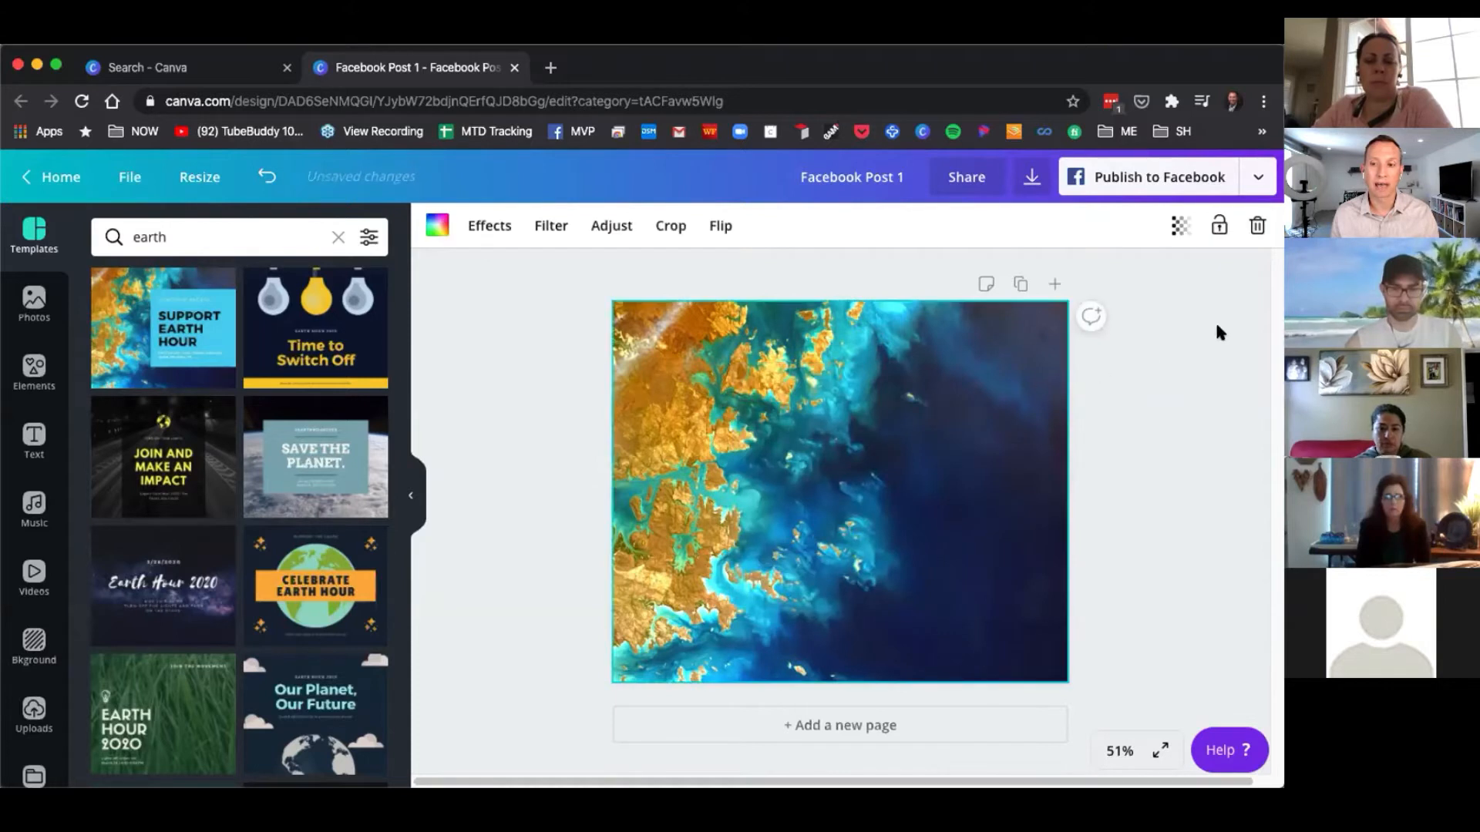
{"action": "left_click", "coordinate": [1256, 226]}
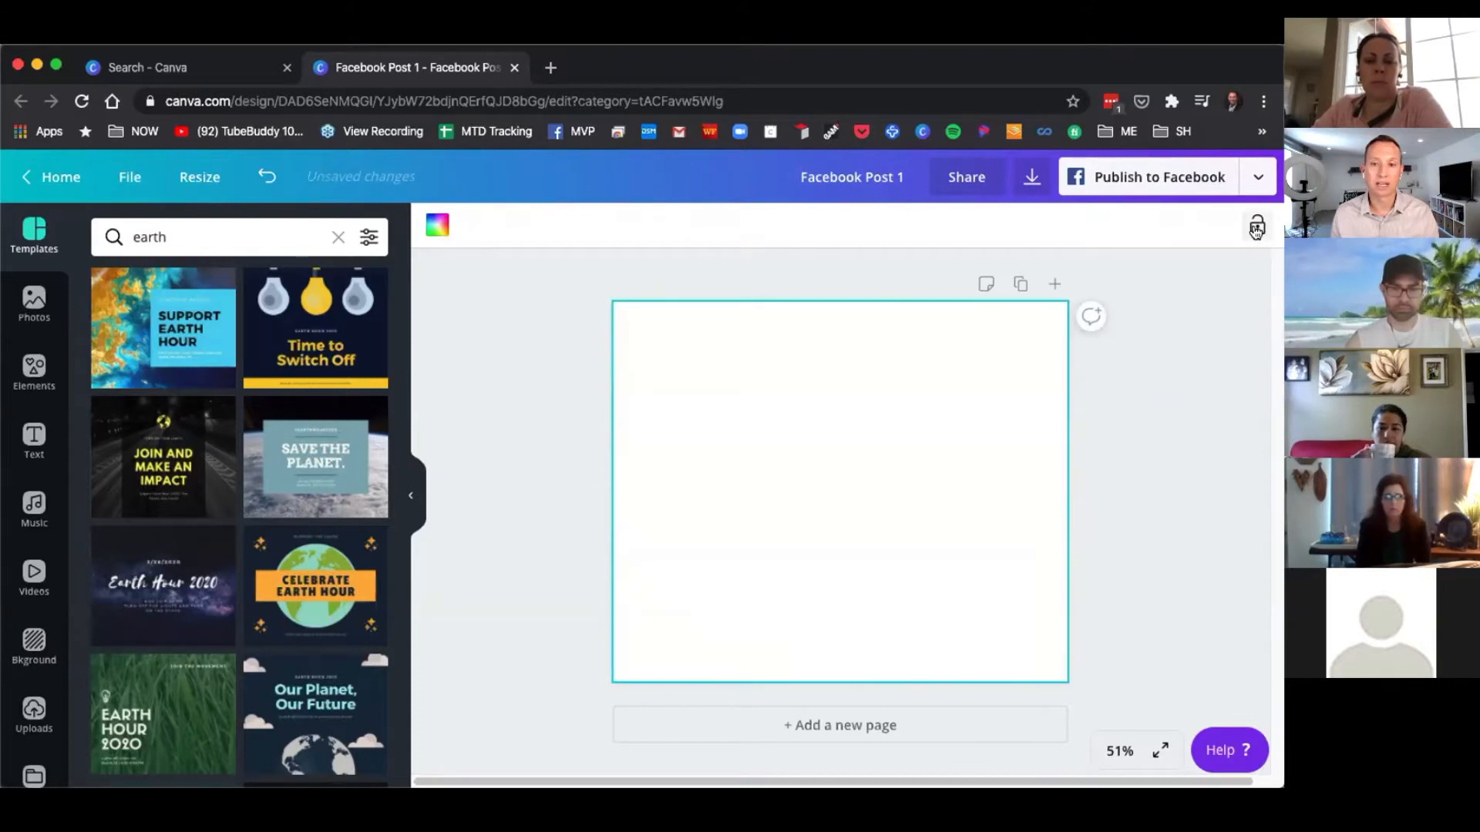
Set the page's background colour to the light red default swatch.
{"action": "left_click", "coordinate": [568, 397]}
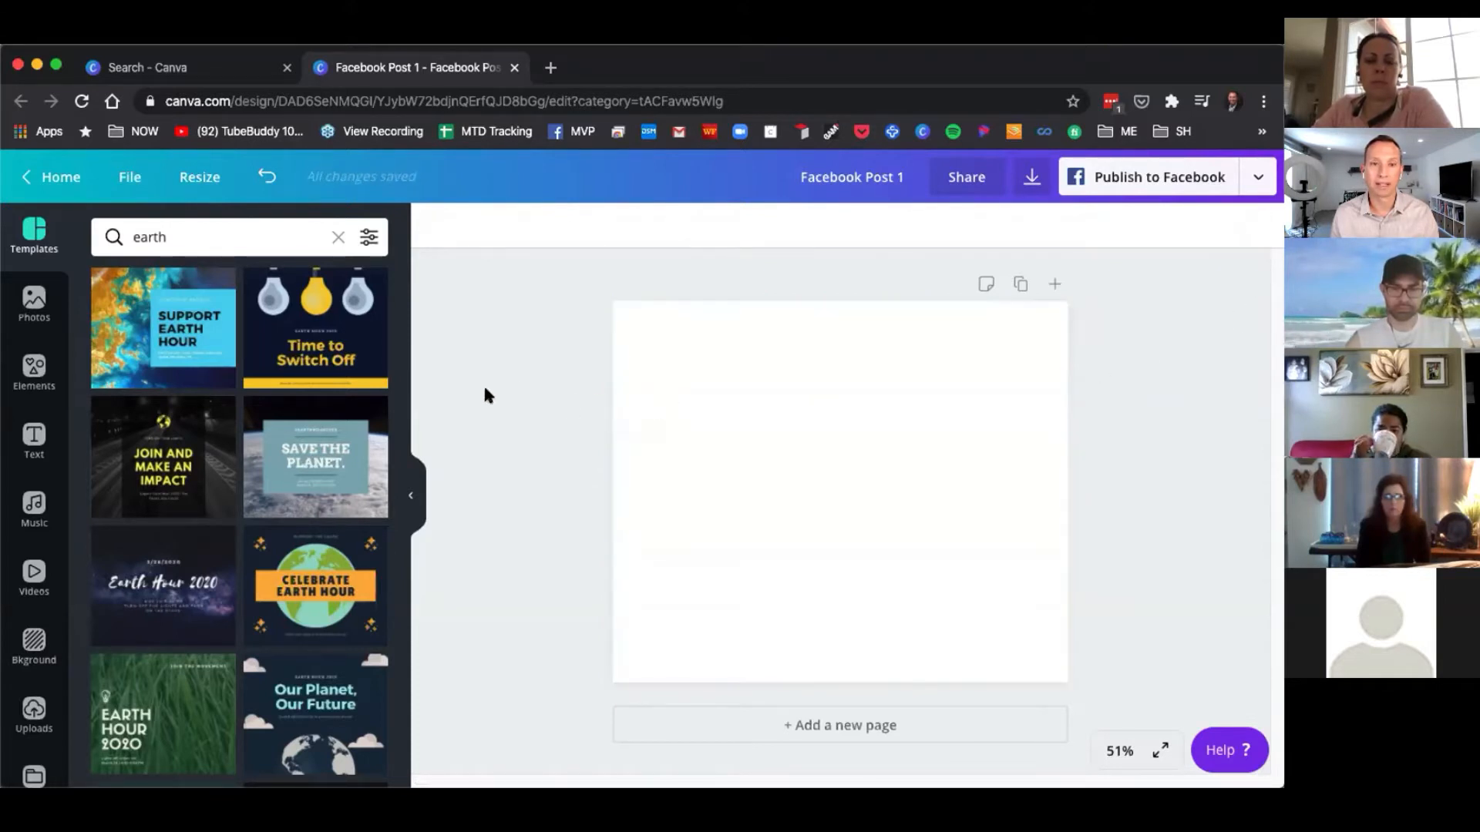
{"action": "left_click", "coordinate": [738, 419]}
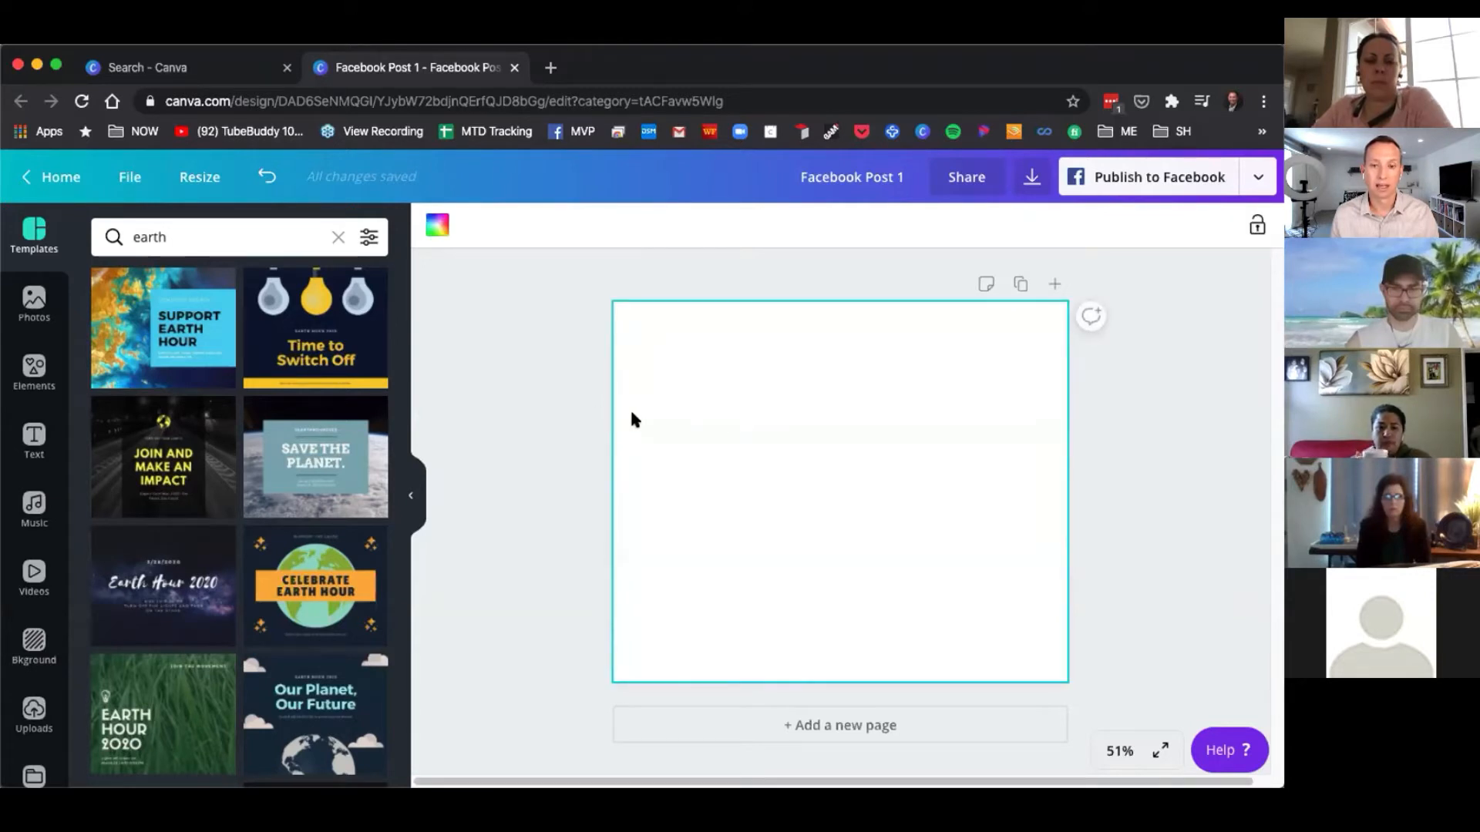
{"action": "left_click", "coordinate": [560, 422]}
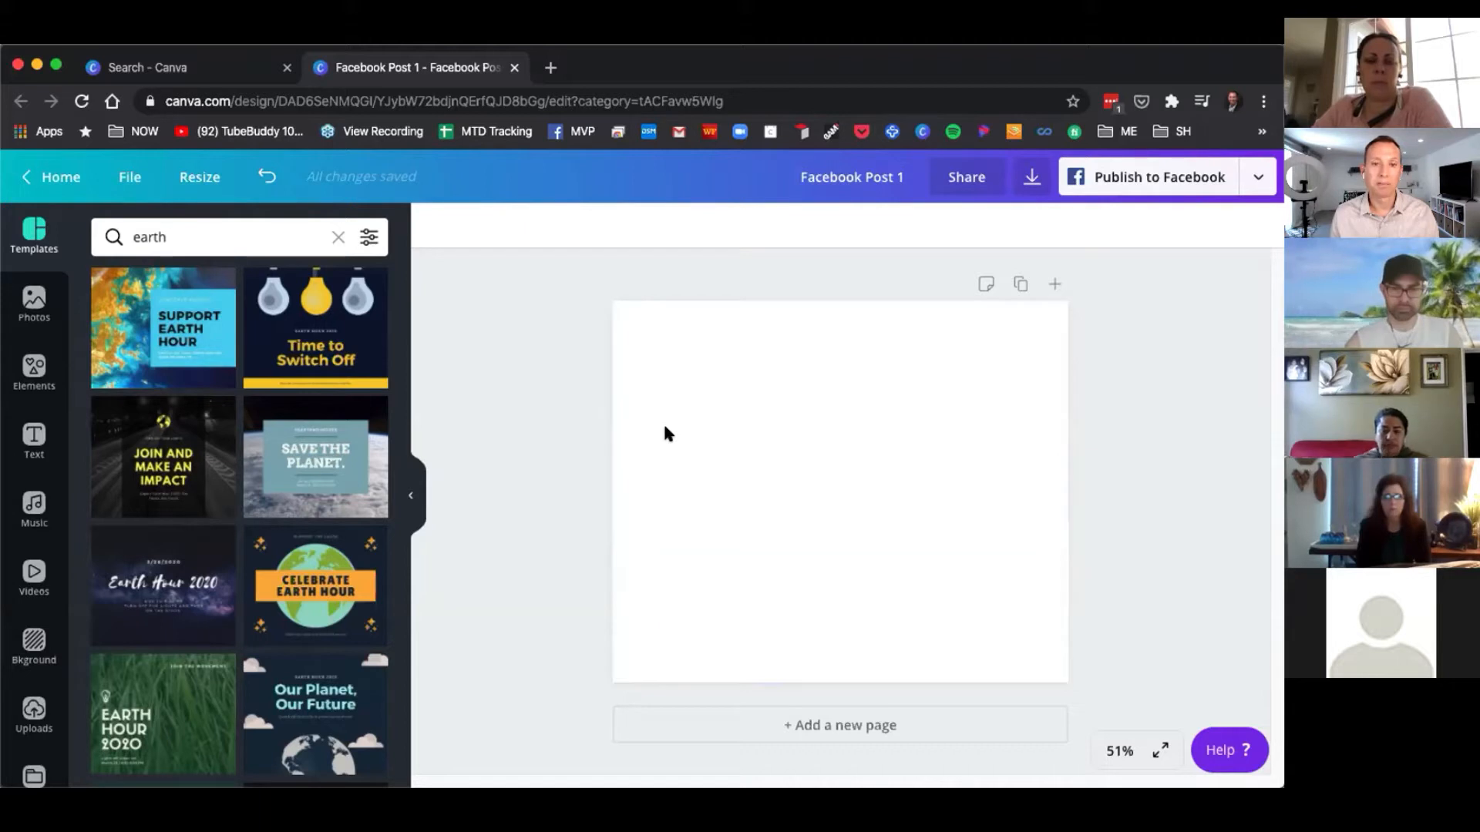
{"action": "left_click", "coordinate": [707, 440]}
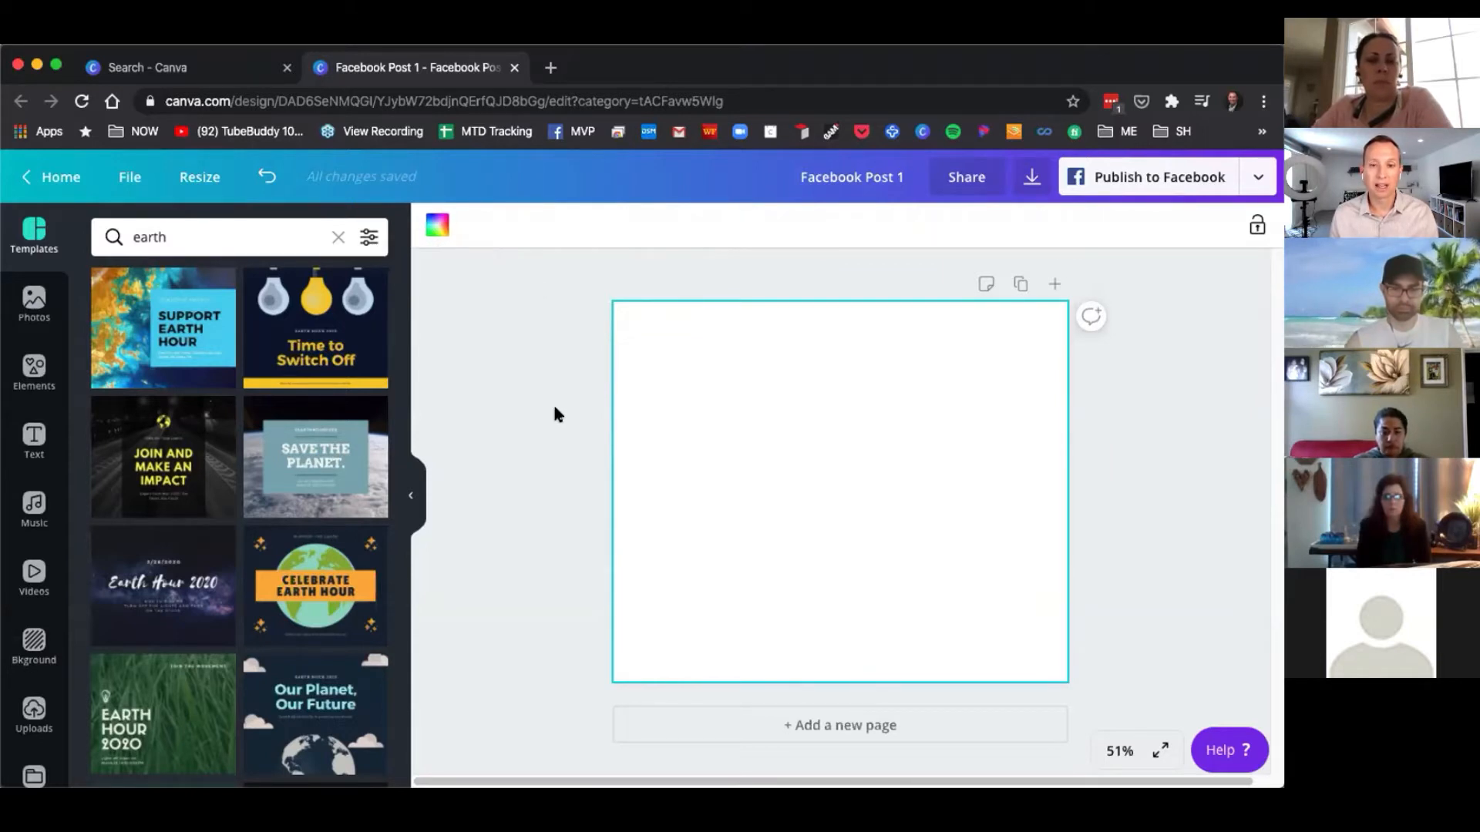
{"action": "left_click", "coordinate": [444, 231]}
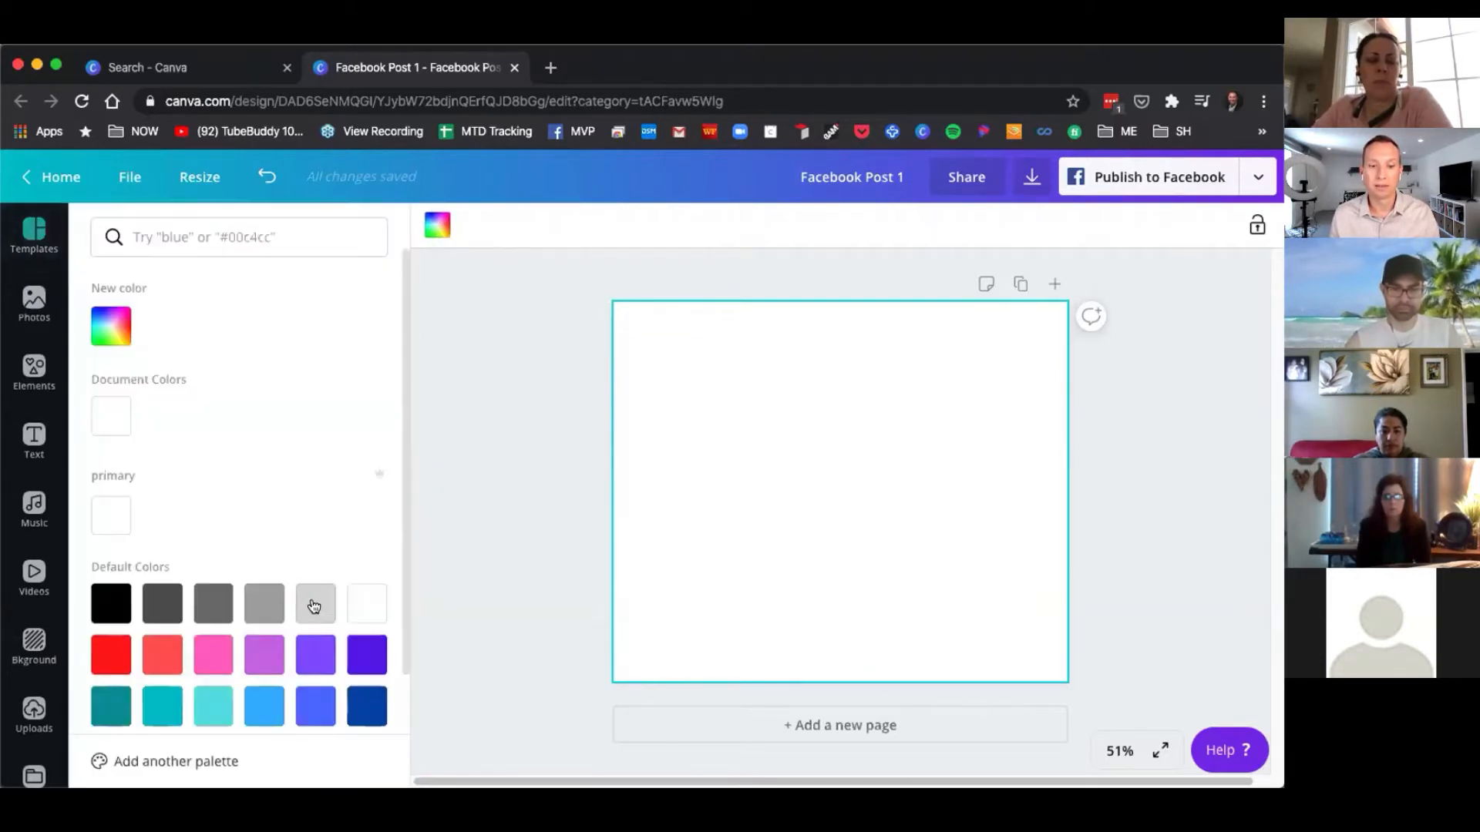
{"action": "left_click", "coordinate": [264, 609]}
{"action": "left_click", "coordinate": [209, 609]}
{"action": "left_click", "coordinate": [165, 610]}
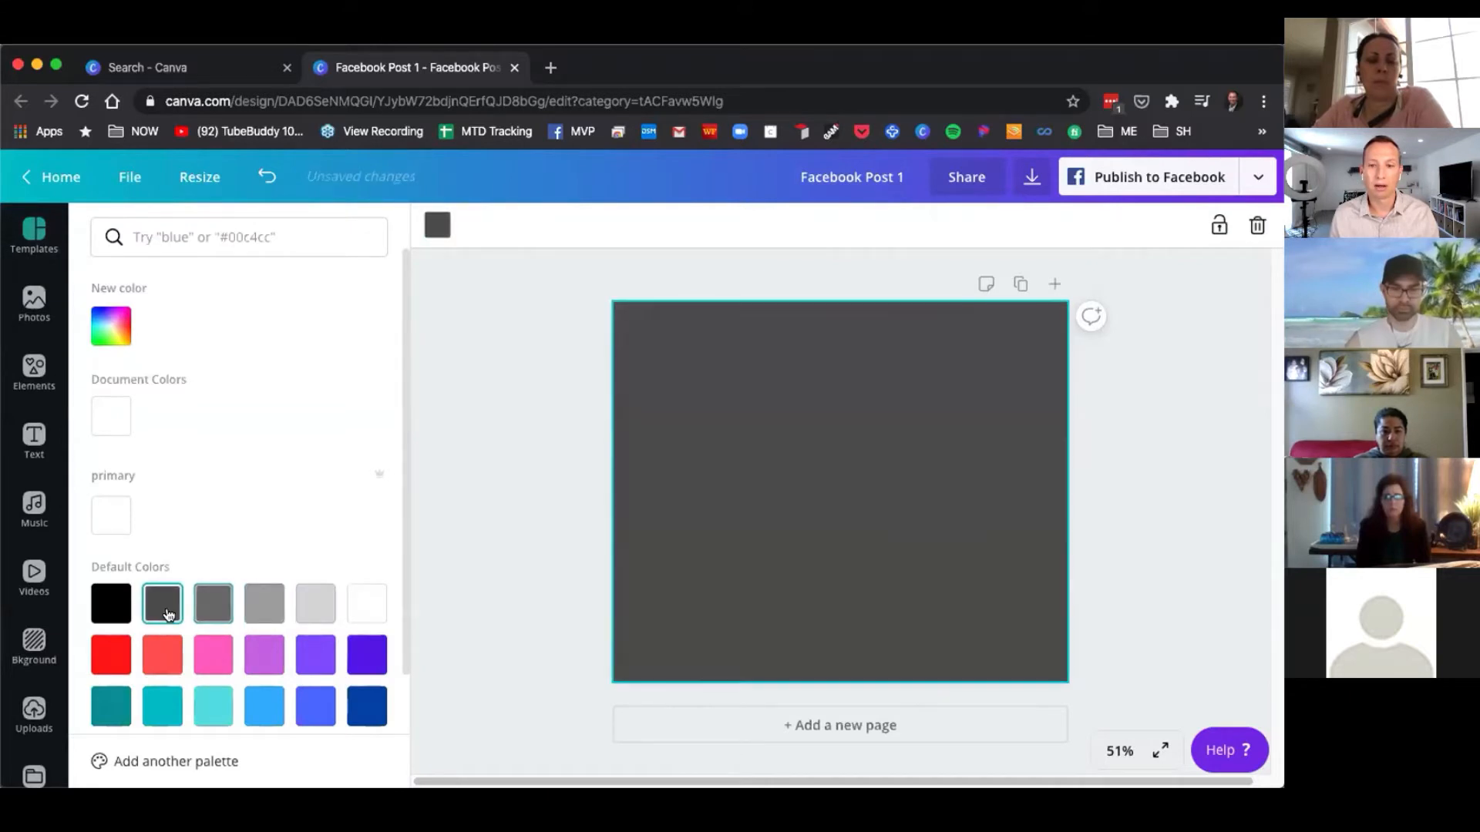
{"action": "left_click", "coordinate": [108, 605]}
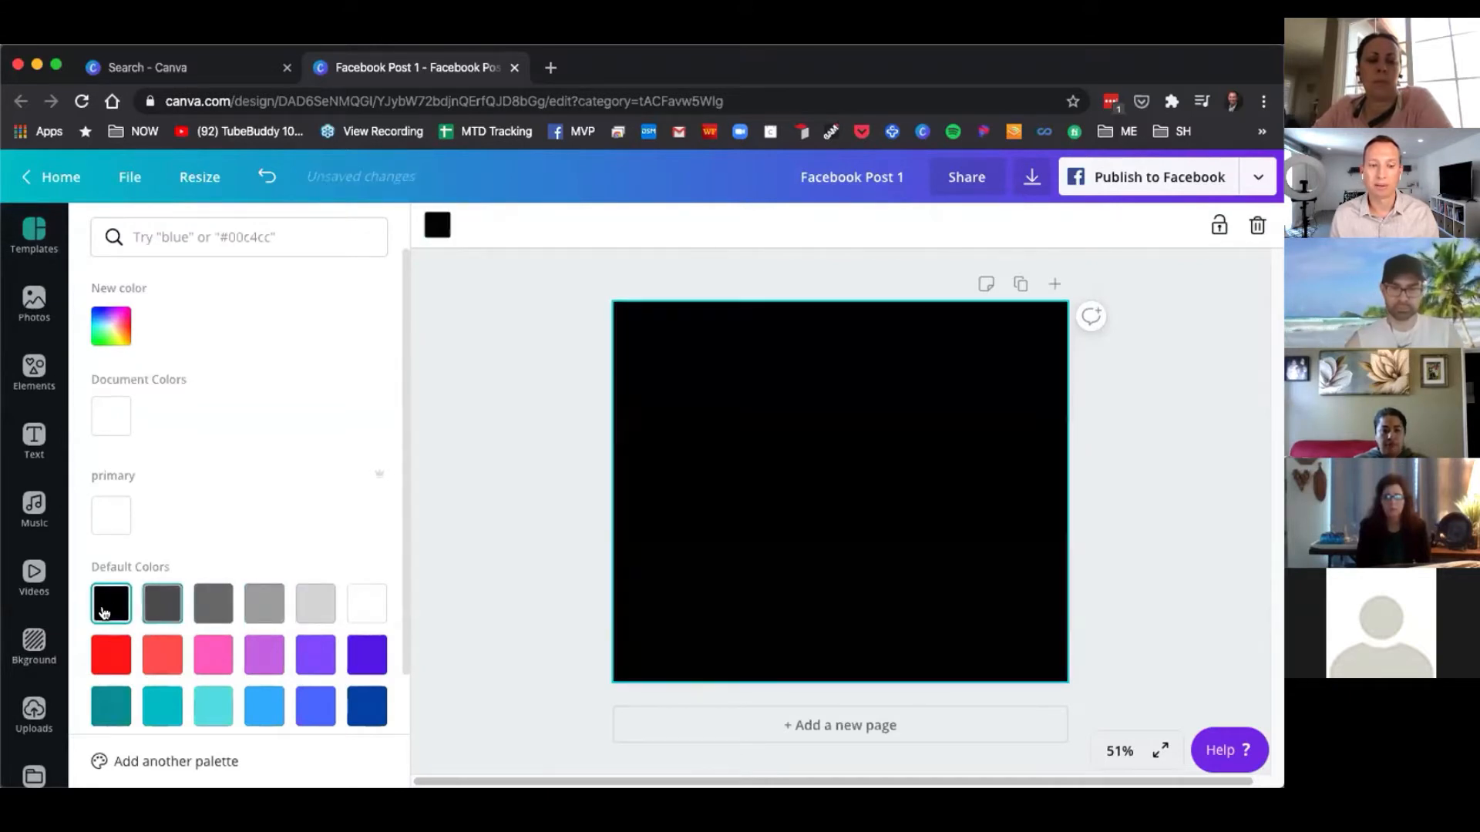
{"action": "left_click", "coordinate": [111, 657]}
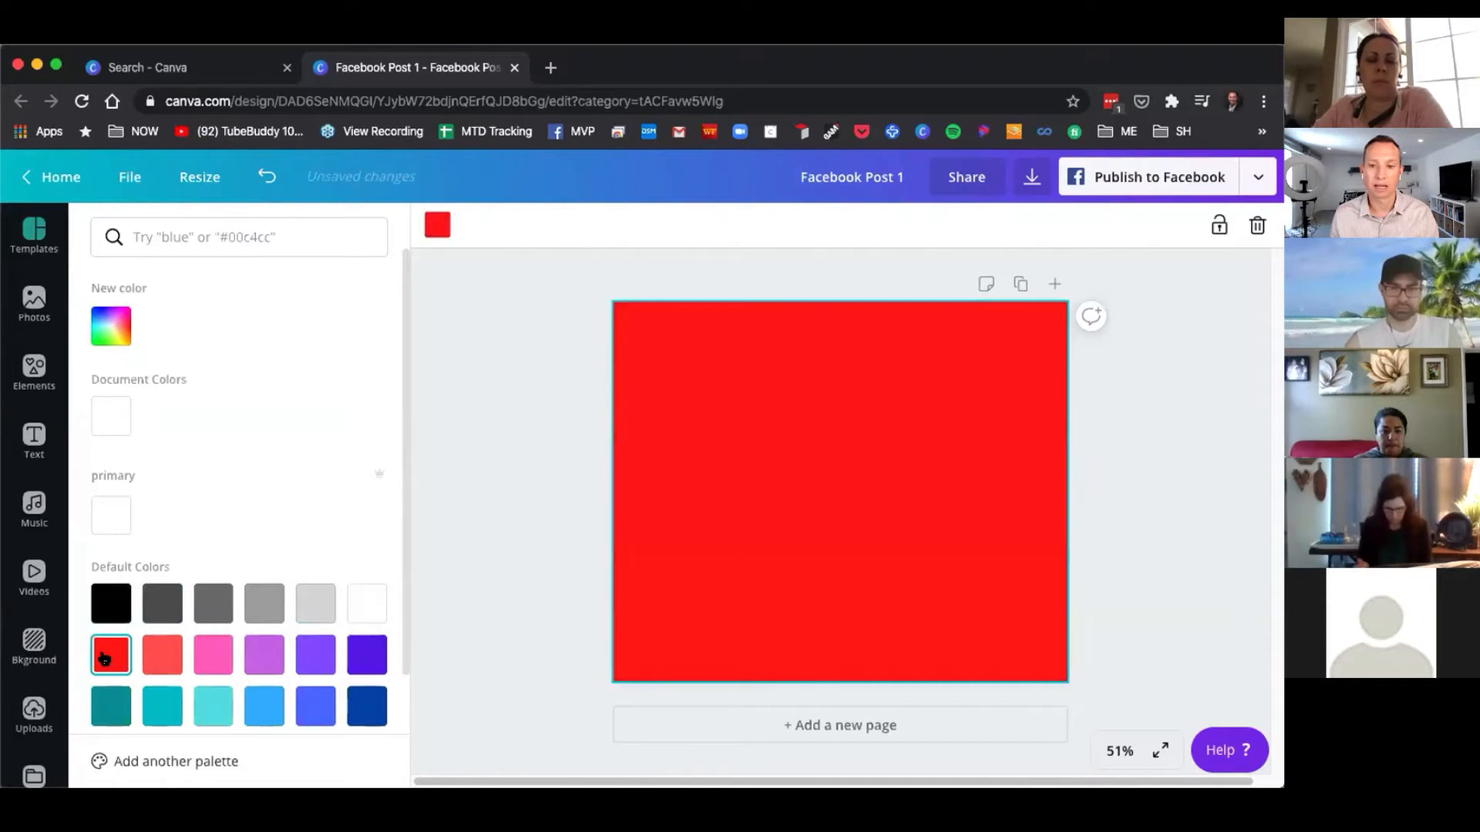
{"action": "left_click", "coordinate": [162, 654]}
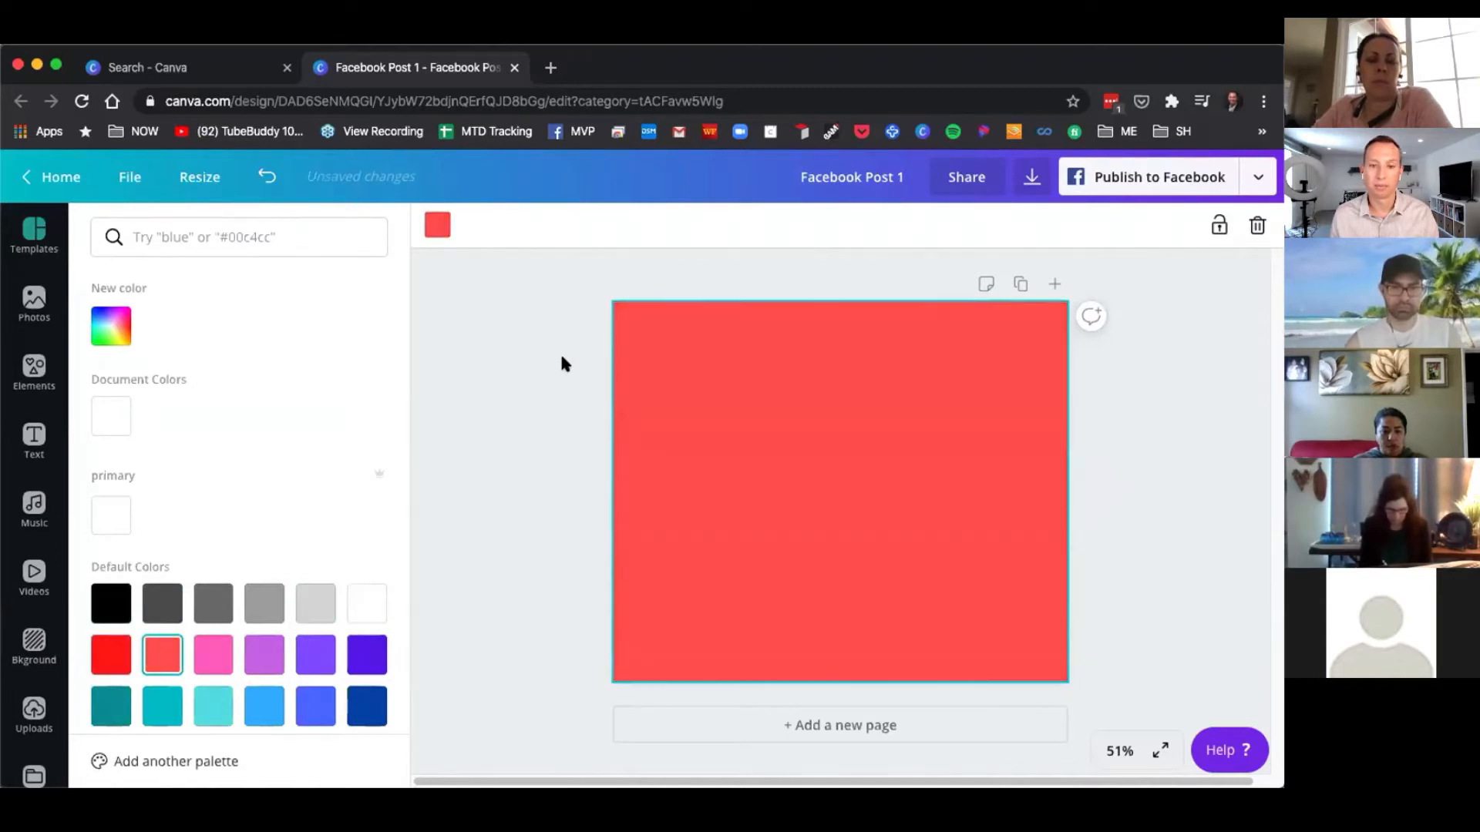
{"action": "left_click", "coordinate": [512, 359]}
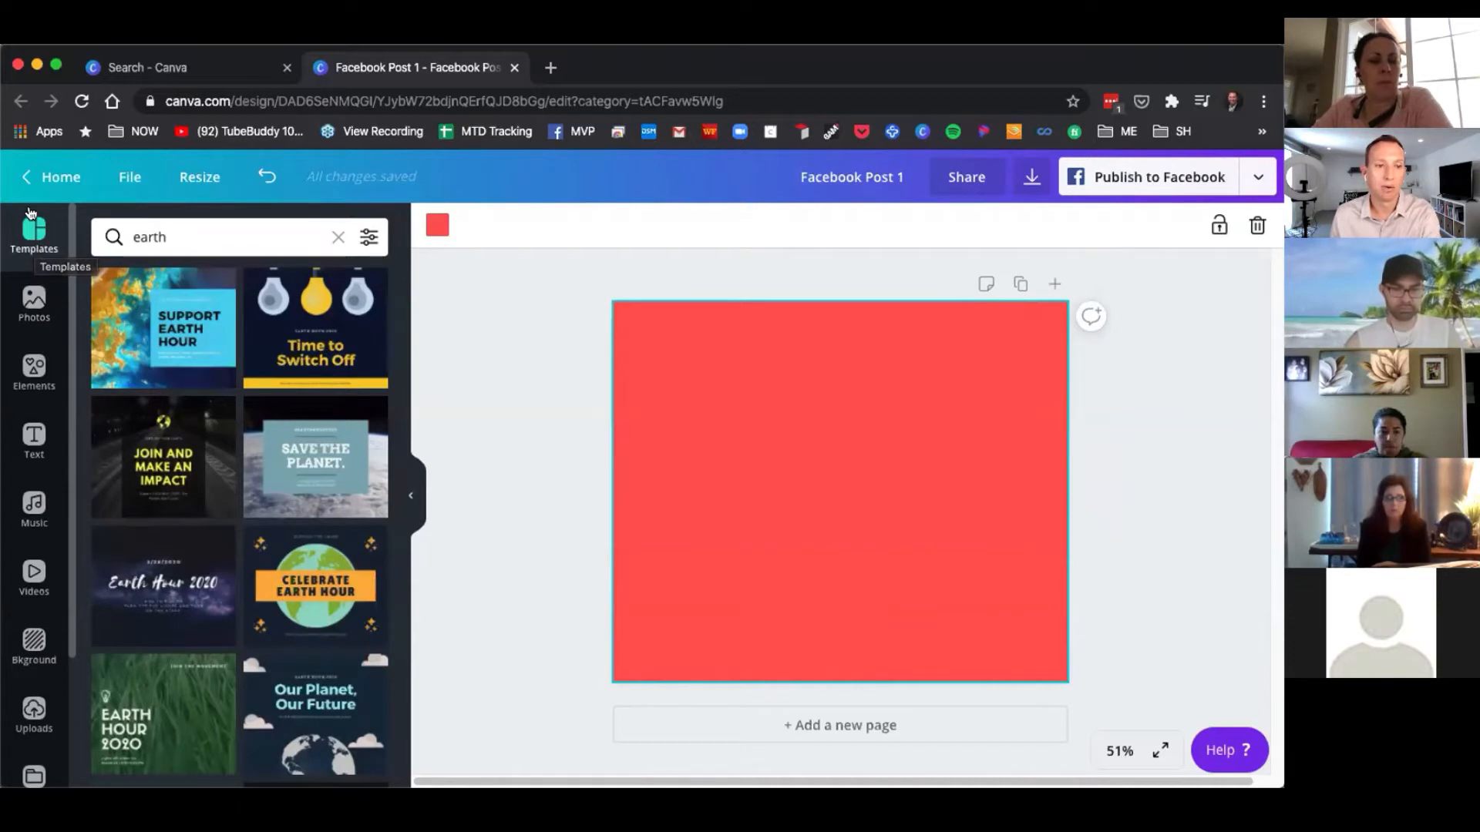
Search the photos for earth and add the photo of a hand holding up a globe to the page.
{"action": "left_click", "coordinate": [31, 235]}
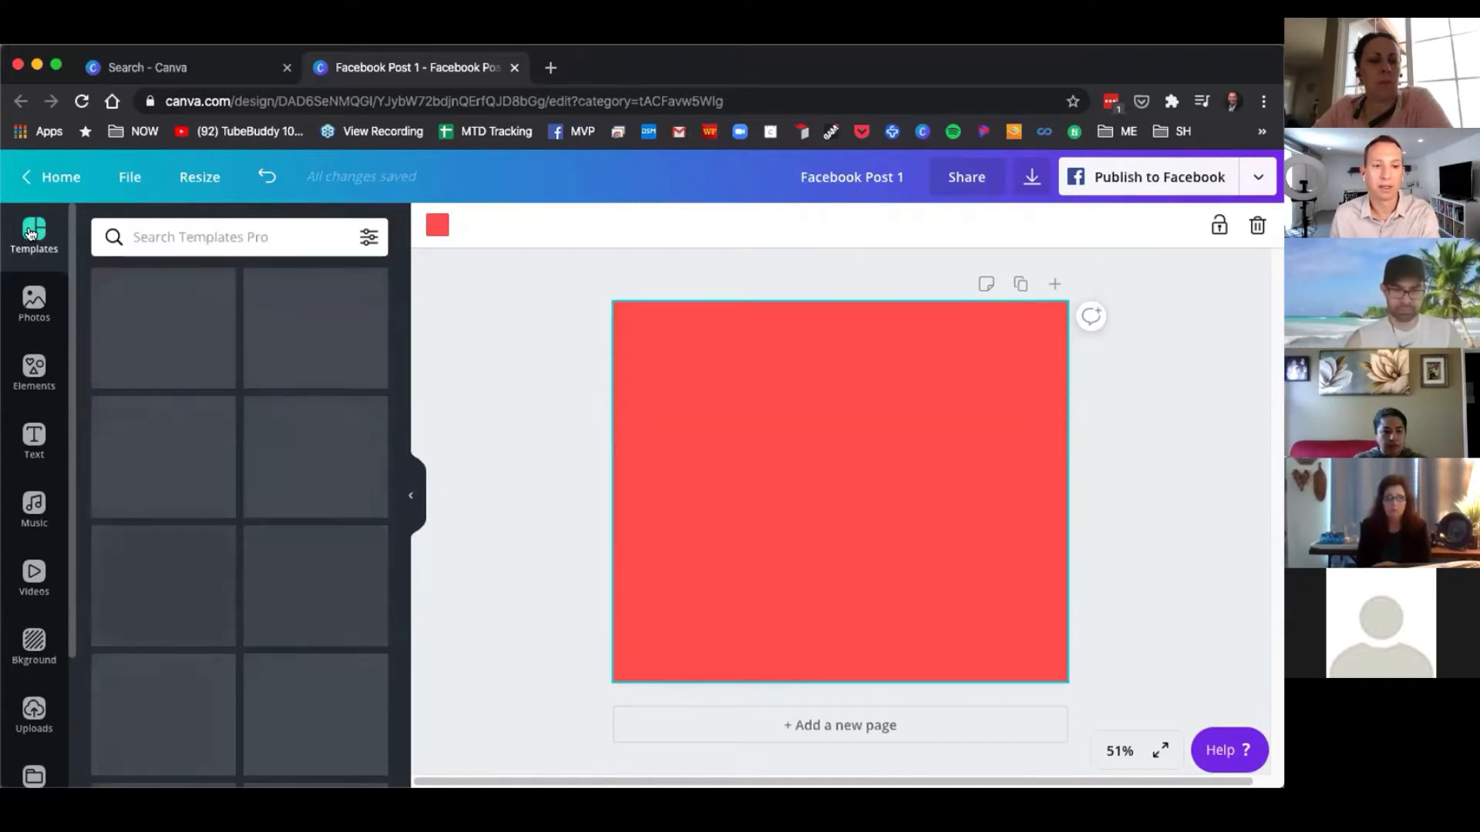
{"action": "left_click", "coordinate": [34, 308]}
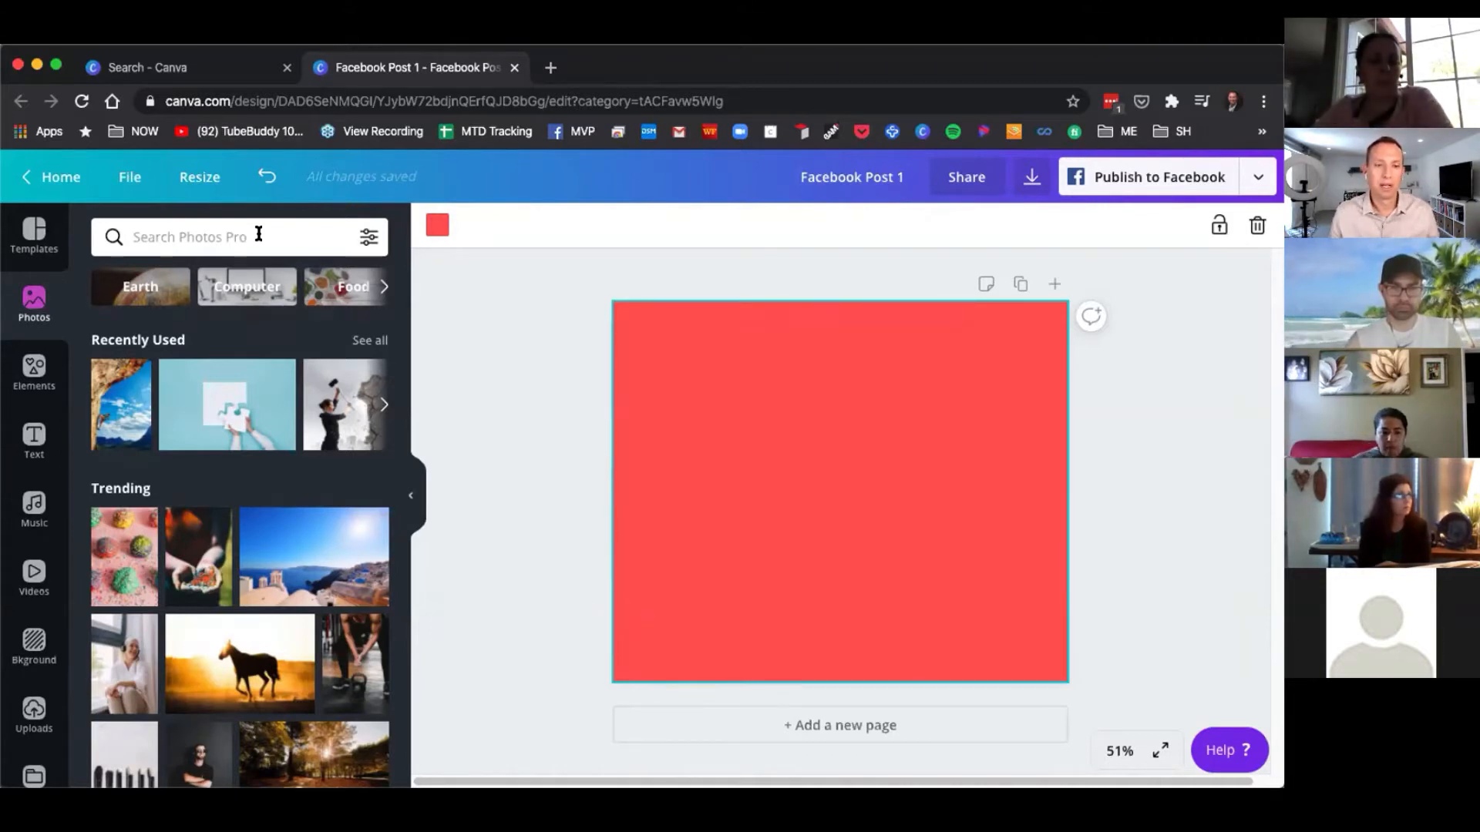
{"action": "left_click", "coordinate": [258, 234]}
{"action": "type", "text": "earth"}
{"action": "key", "text": "Return"}
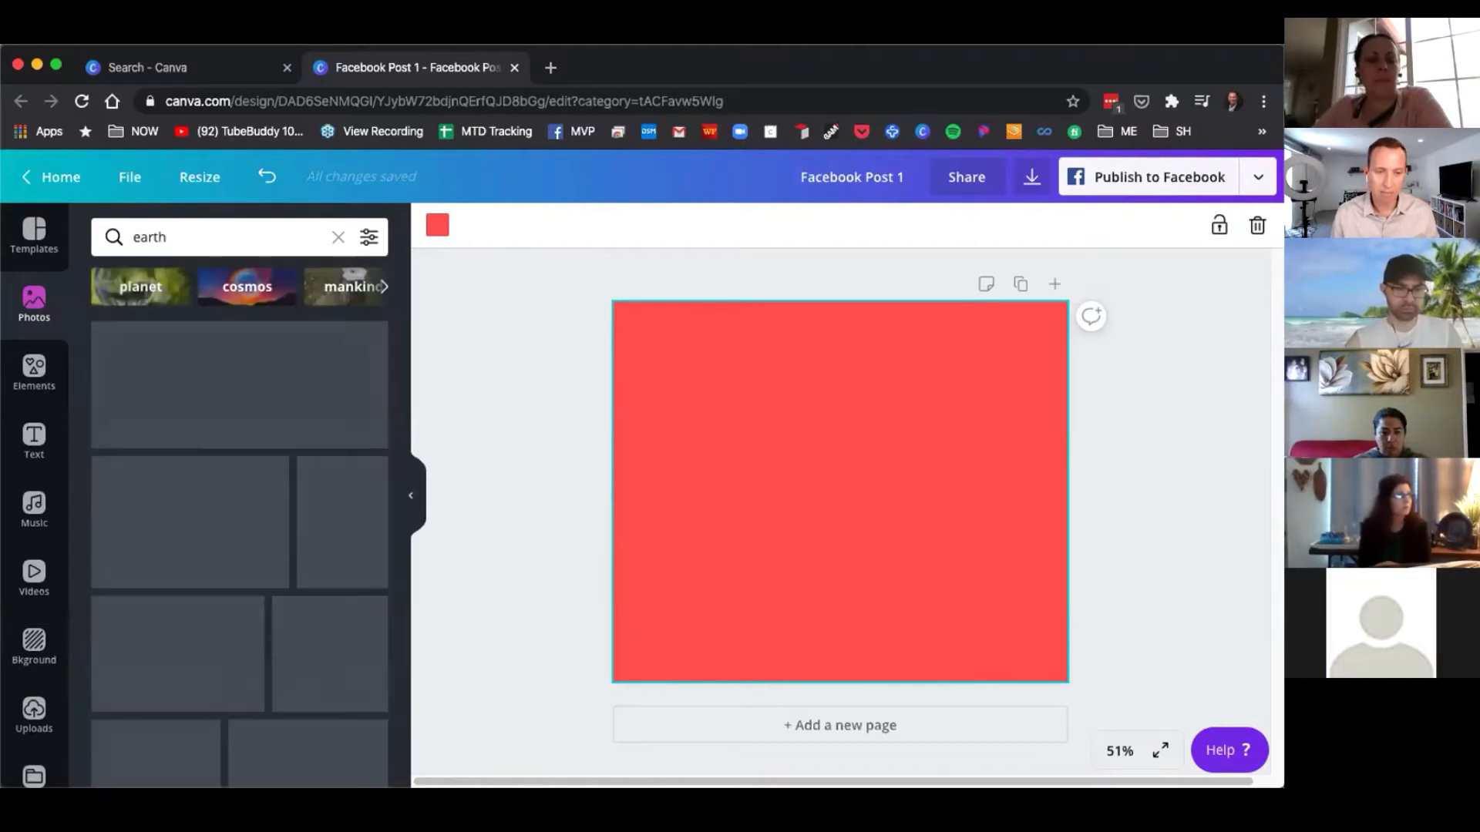
{"action": "scroll", "coordinate": [241, 542], "scroll_direction": "down", "scroll_amount": 4}
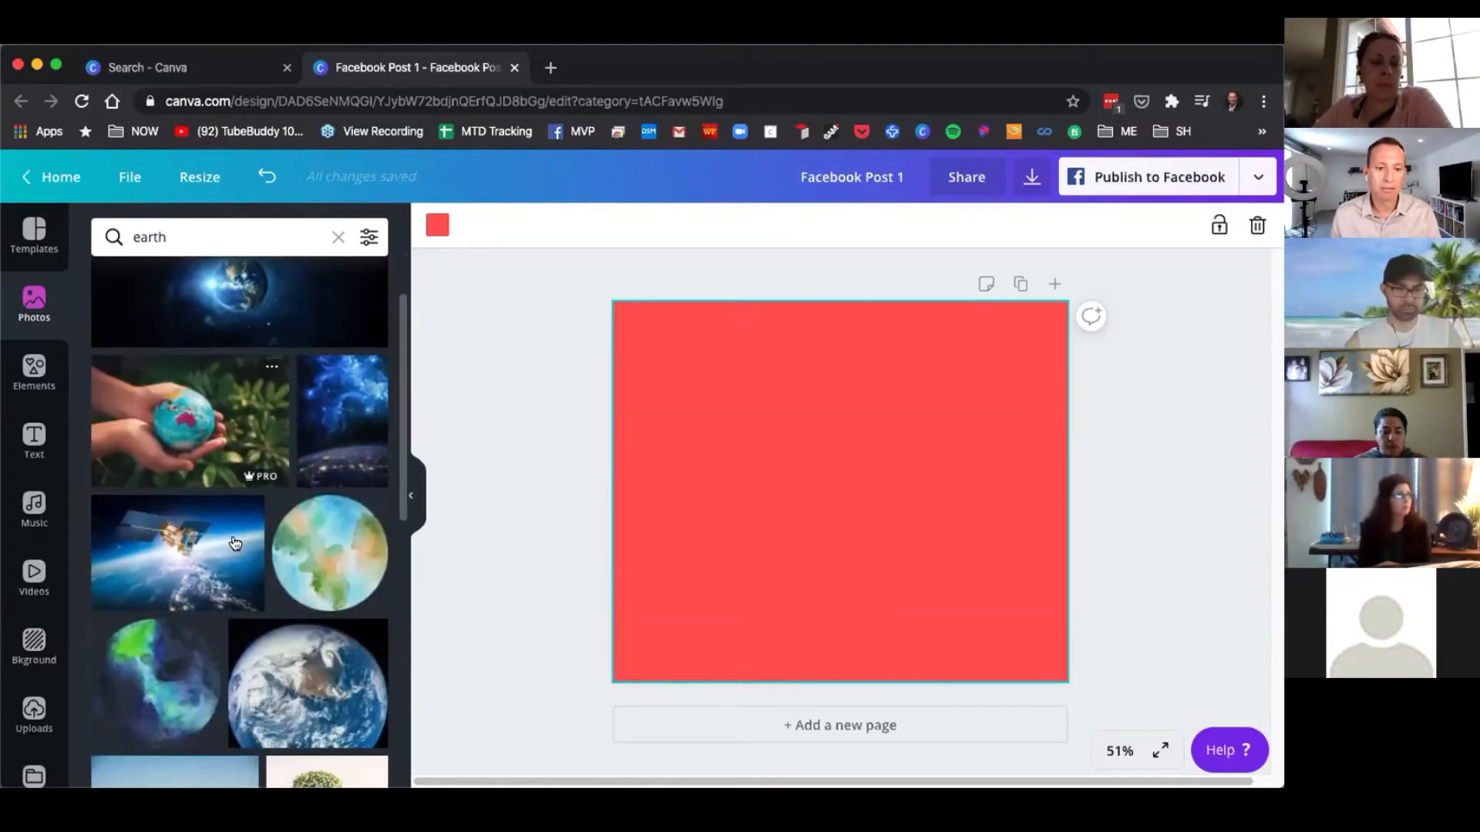
{"action": "scroll", "coordinate": [241, 542], "scroll_direction": "down", "scroll_amount": 3}
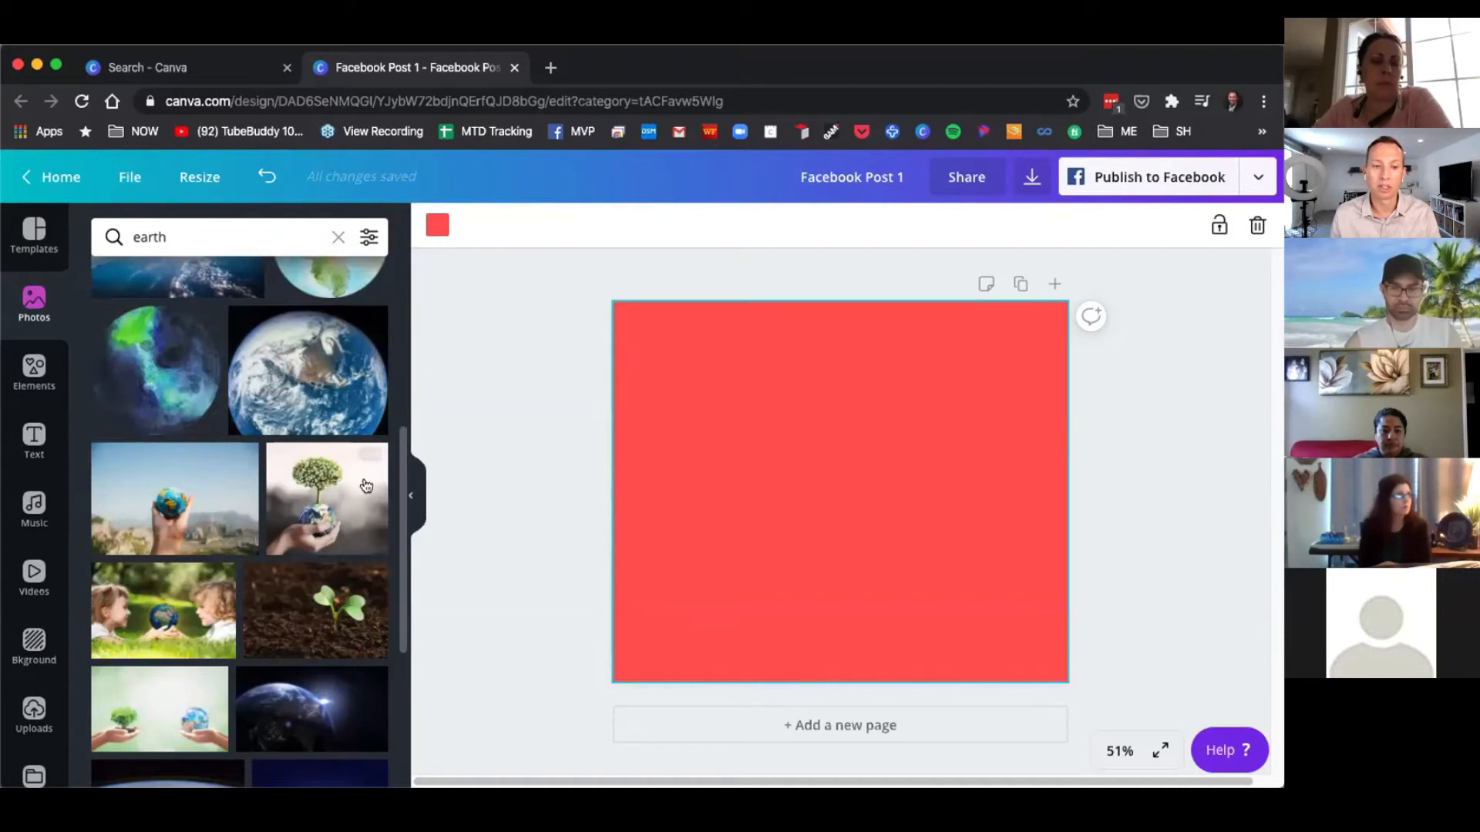
{"action": "left_click", "coordinate": [199, 490]}
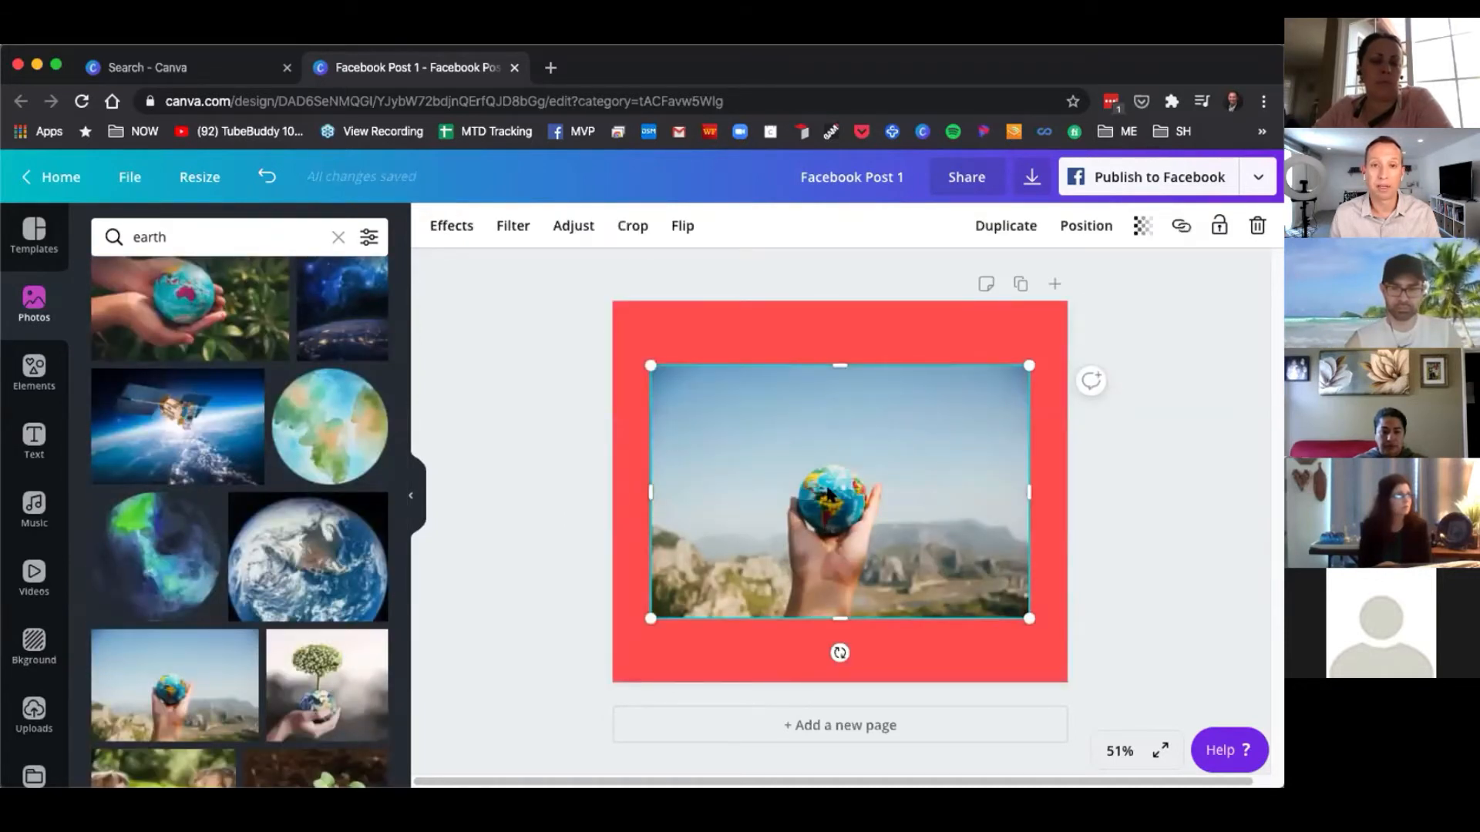
Enlarge the globe photo to cover the whole page and centre it horizontally.
{"action": "left_click_drag", "start_coordinate": [829, 515], "coordinate": [747, 447]}
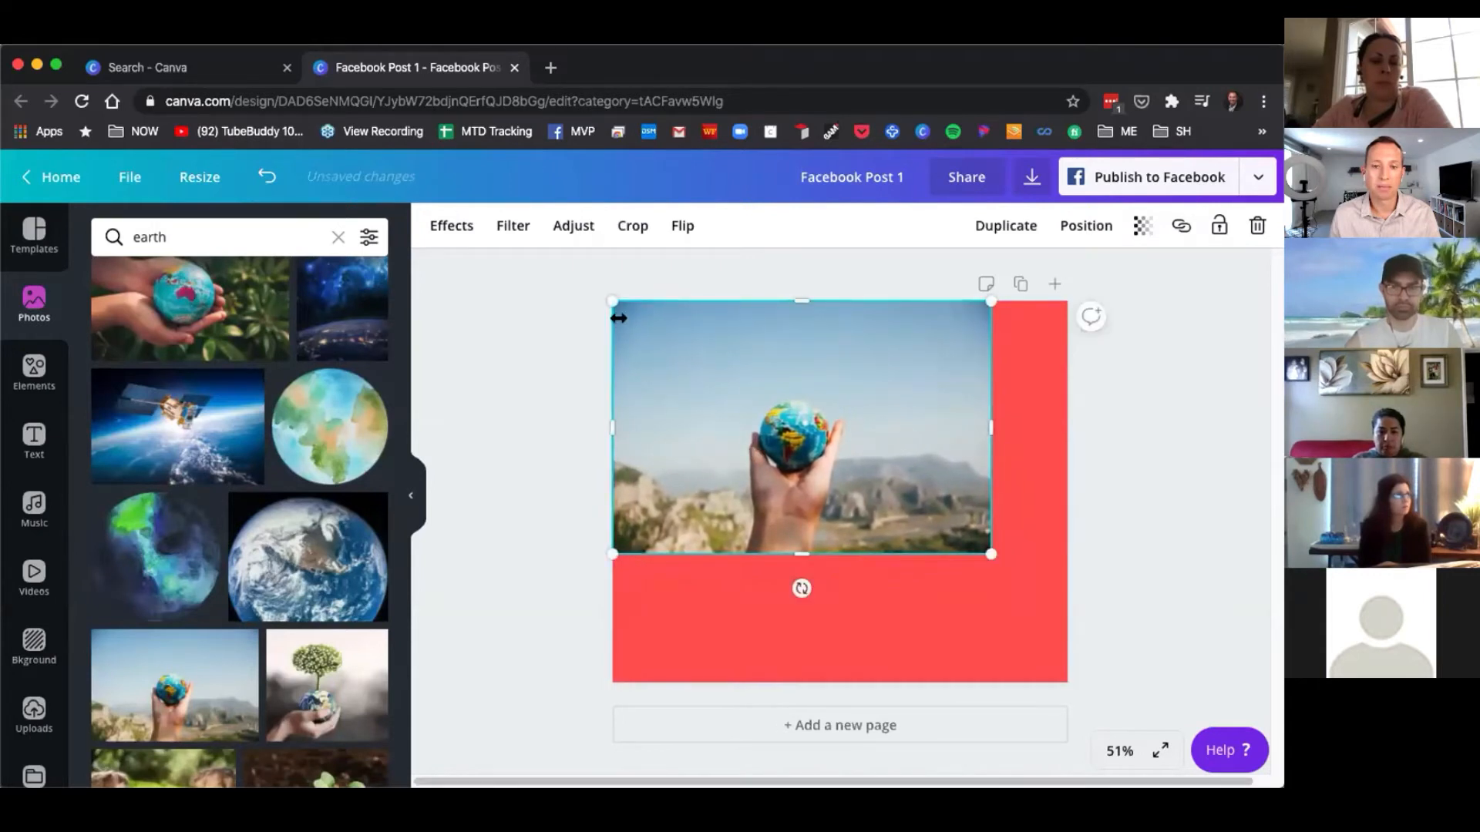
{"action": "left_click_drag", "start_coordinate": [991, 555], "coordinate": [1153, 720]}
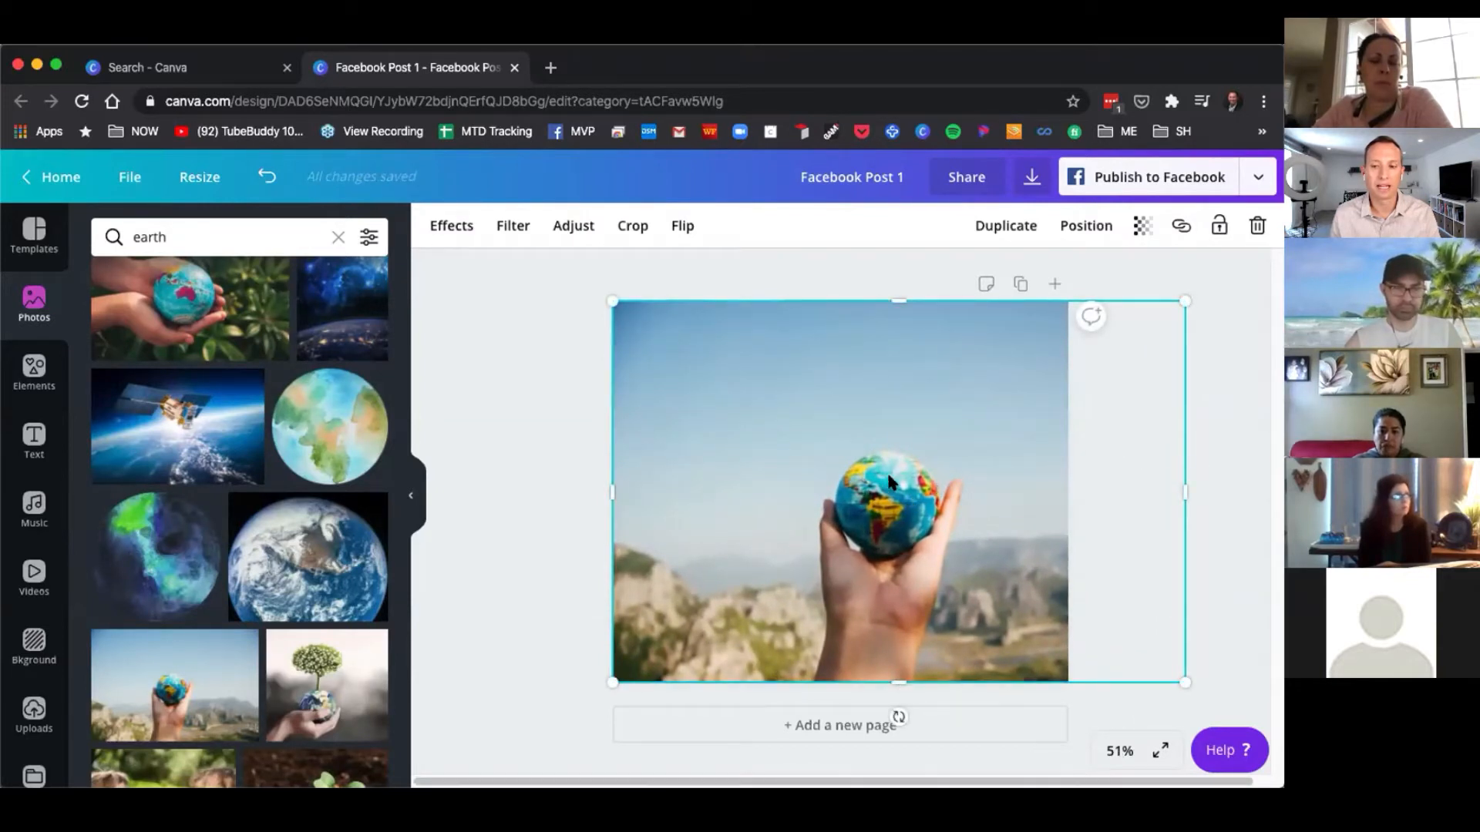
{"action": "left_click_drag", "start_coordinate": [892, 483], "coordinate": [837, 479]}
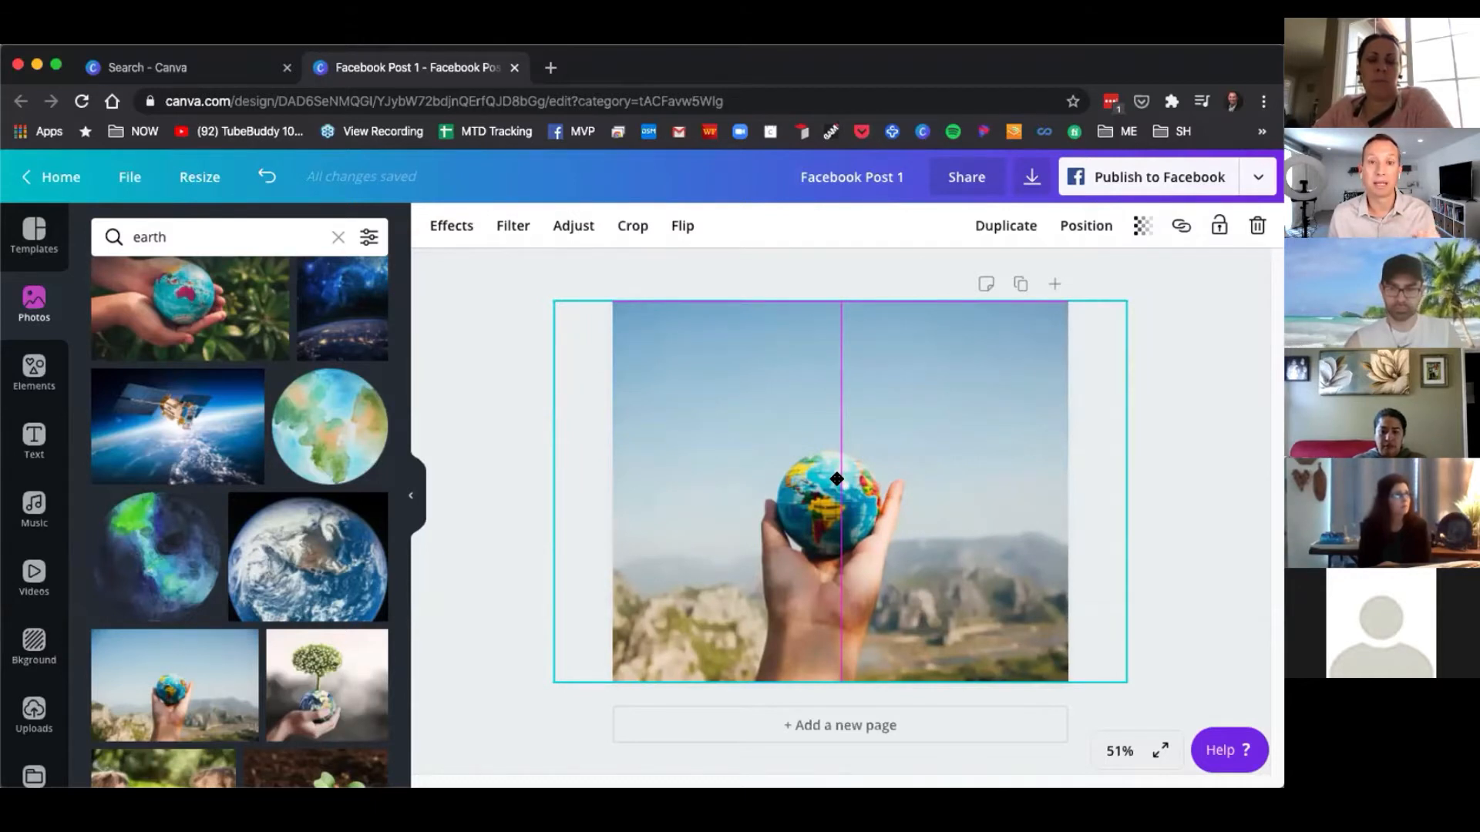
Nudge the globe photo back to the page's horizontal centre and reselect it.
{"action": "mouse_move", "coordinate": [836, 479]}
{"action": "left_mouse_down"}
{"action": "mouse_move", "coordinate": [817, 479]}
{"action": "mouse_move", "coordinate": [875, 483]}
{"action": "mouse_move", "coordinate": [801, 478]}
{"action": "mouse_move", "coordinate": [829, 478]}
{"action": "left_mouse_up"}
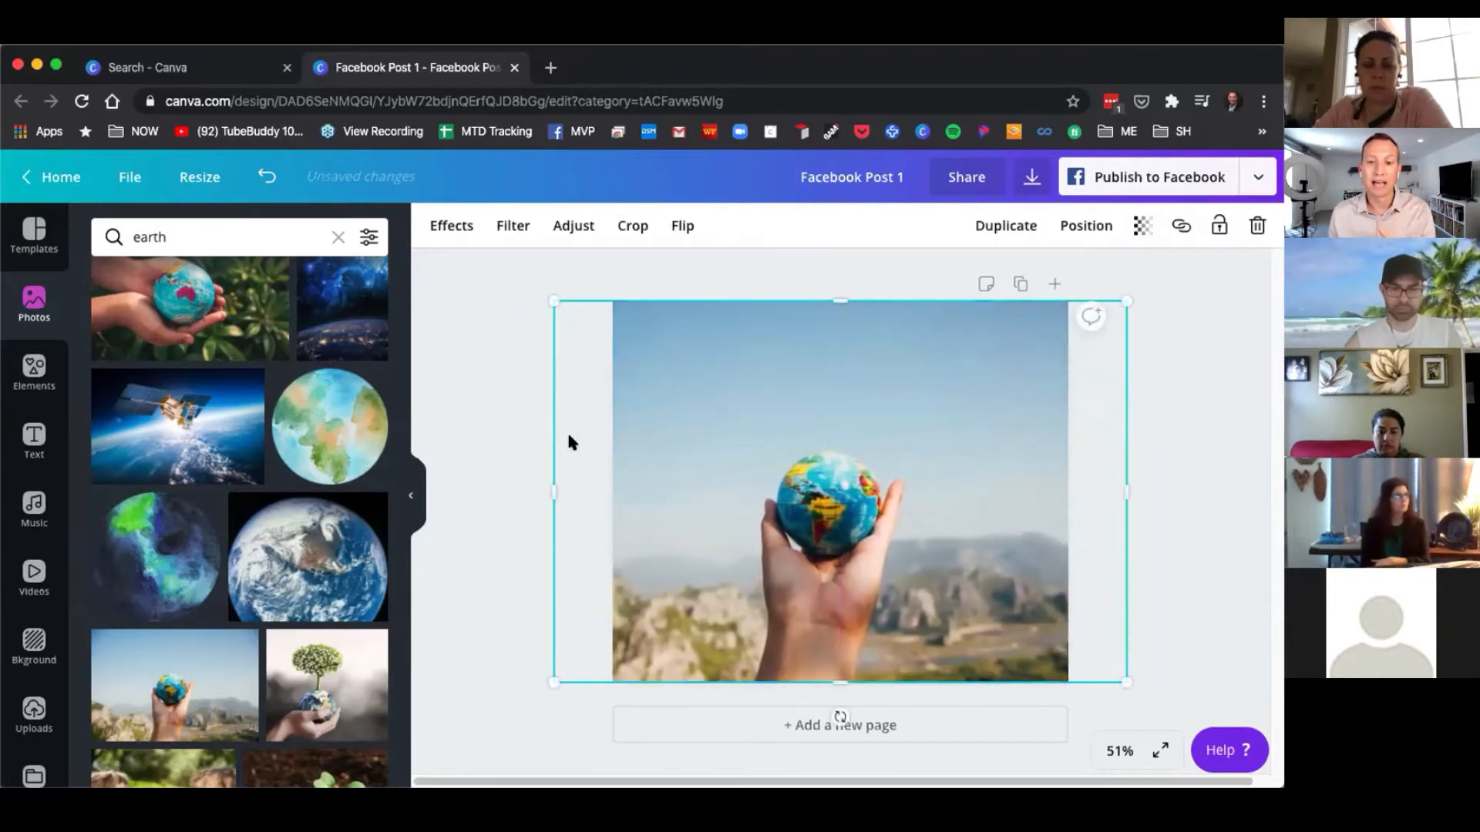
{"action": "left_click", "coordinate": [512, 428]}
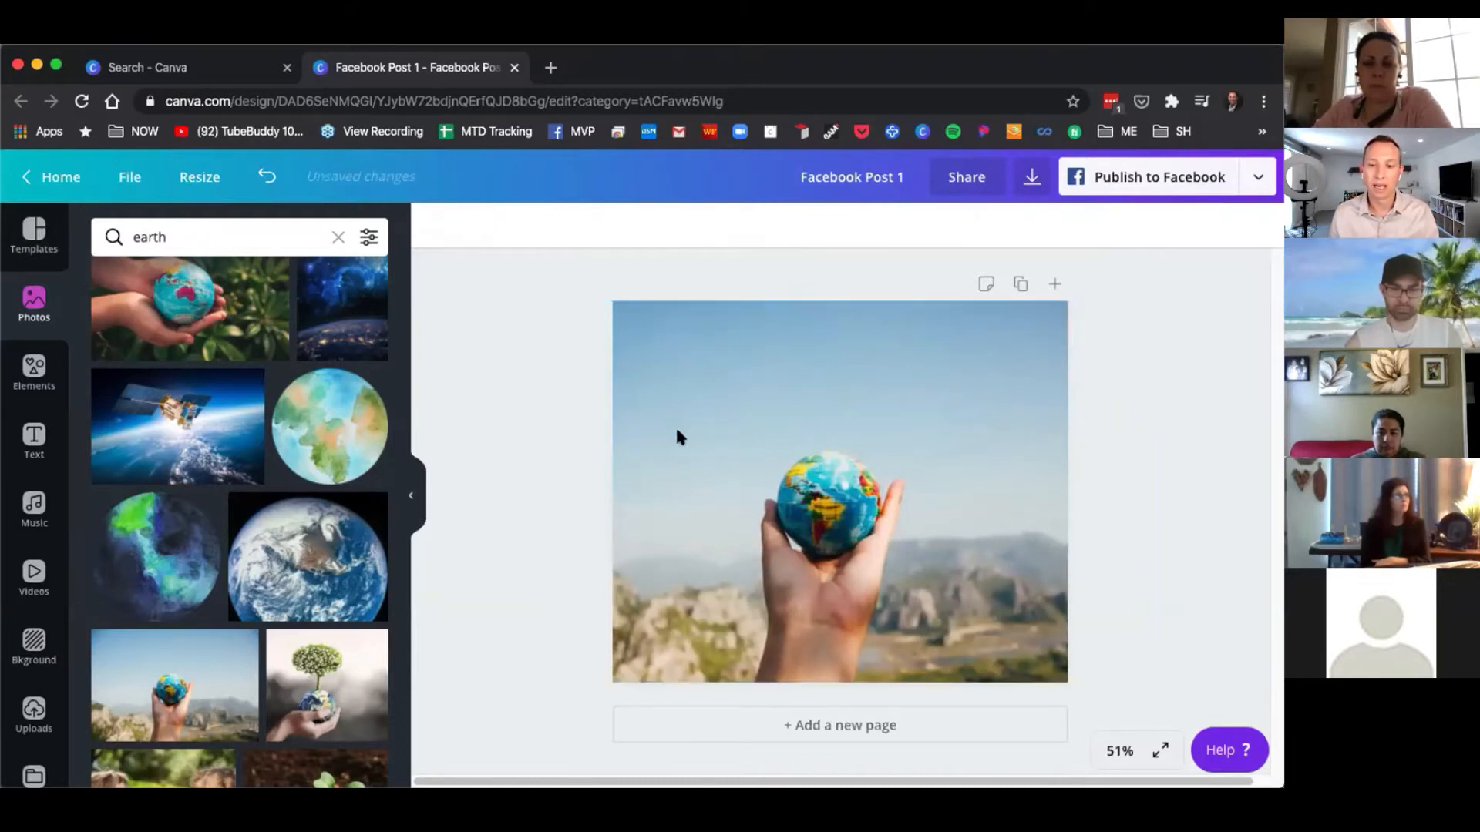
{"action": "left_click", "coordinate": [785, 438]}
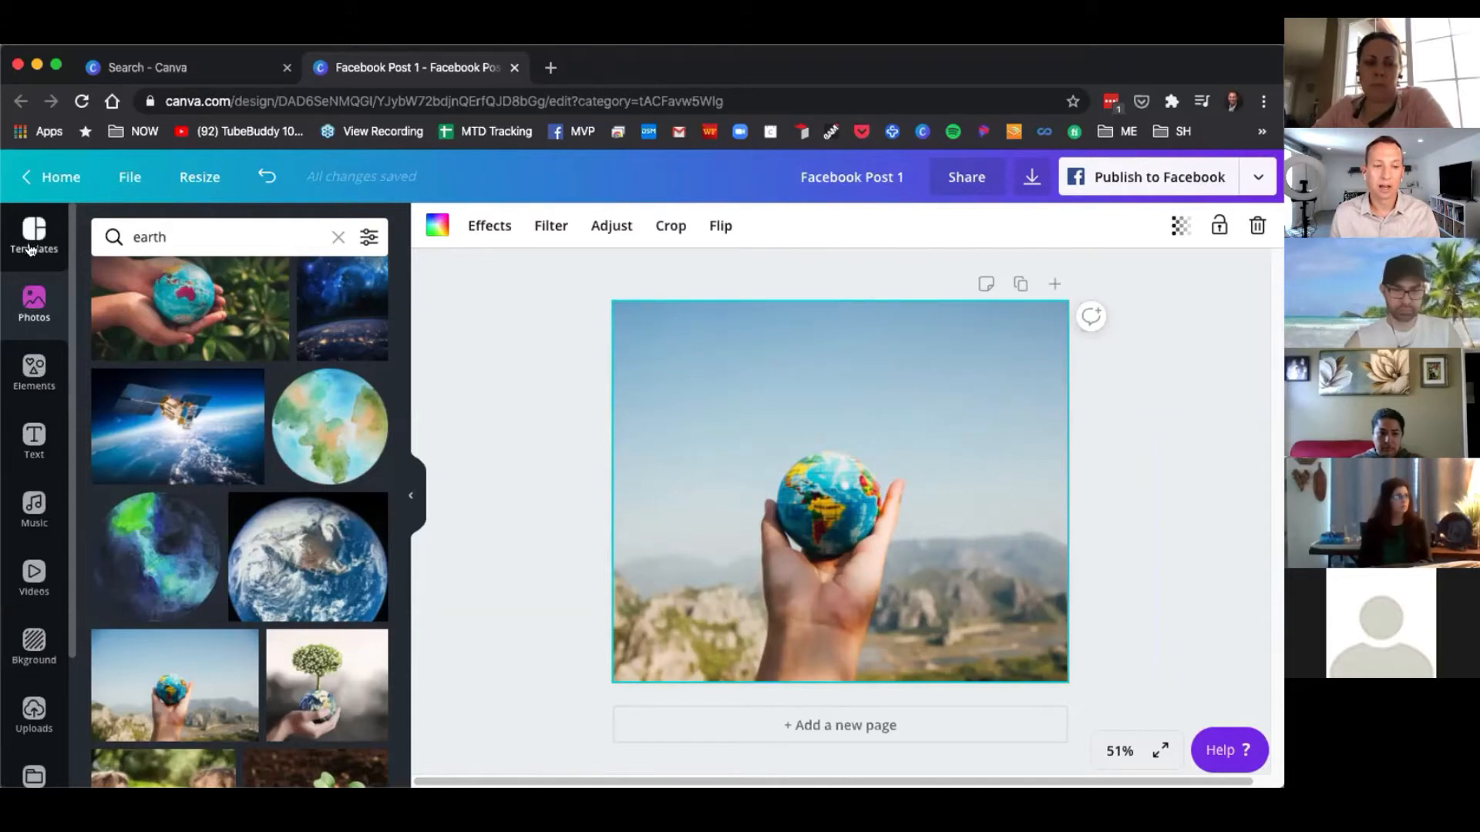
Add a heading to the page and enter the text Happy Earth Day.
{"action": "left_click", "coordinate": [34, 370]}
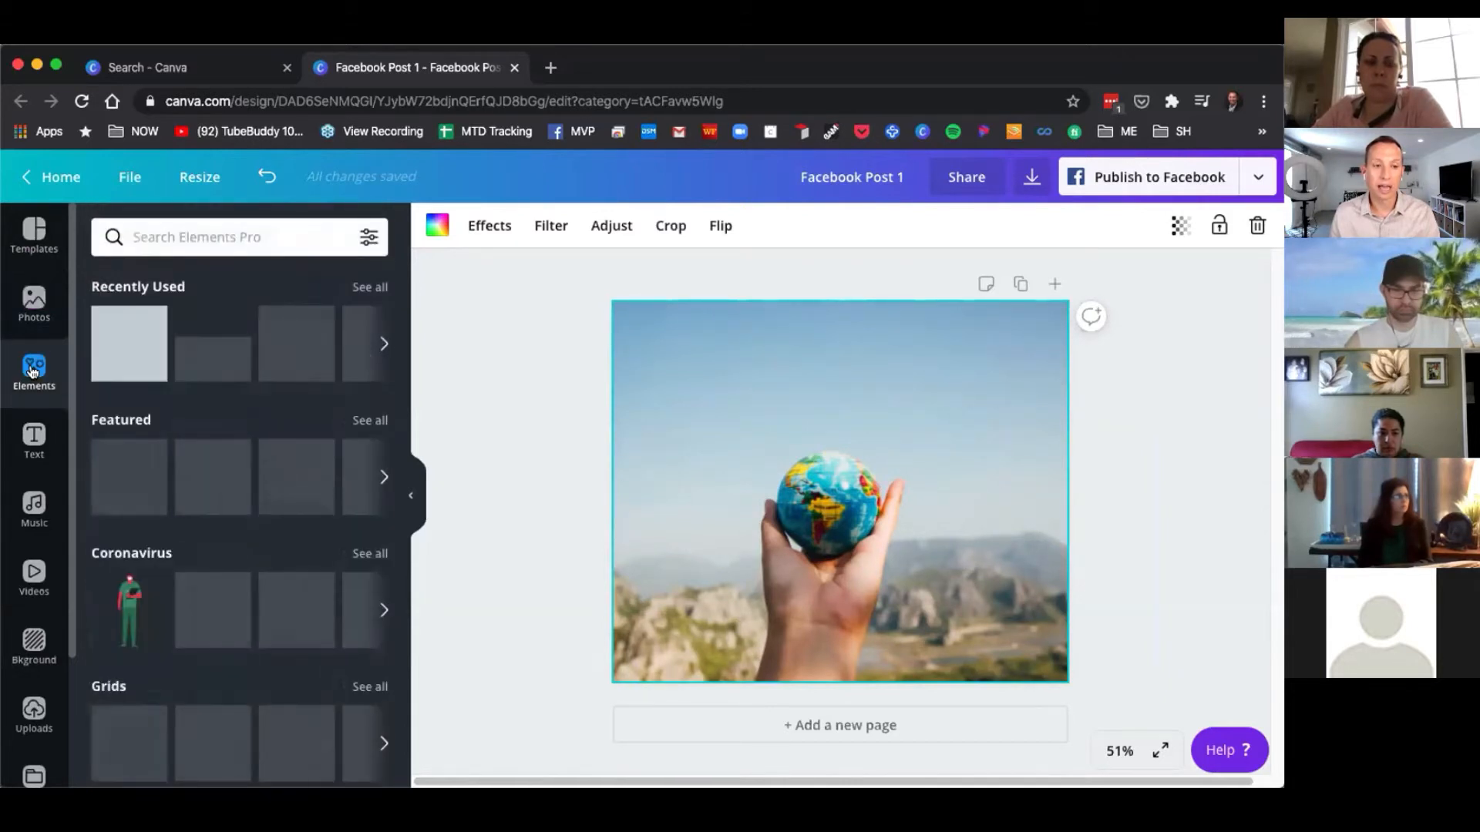
{"action": "left_click", "coordinate": [32, 433]}
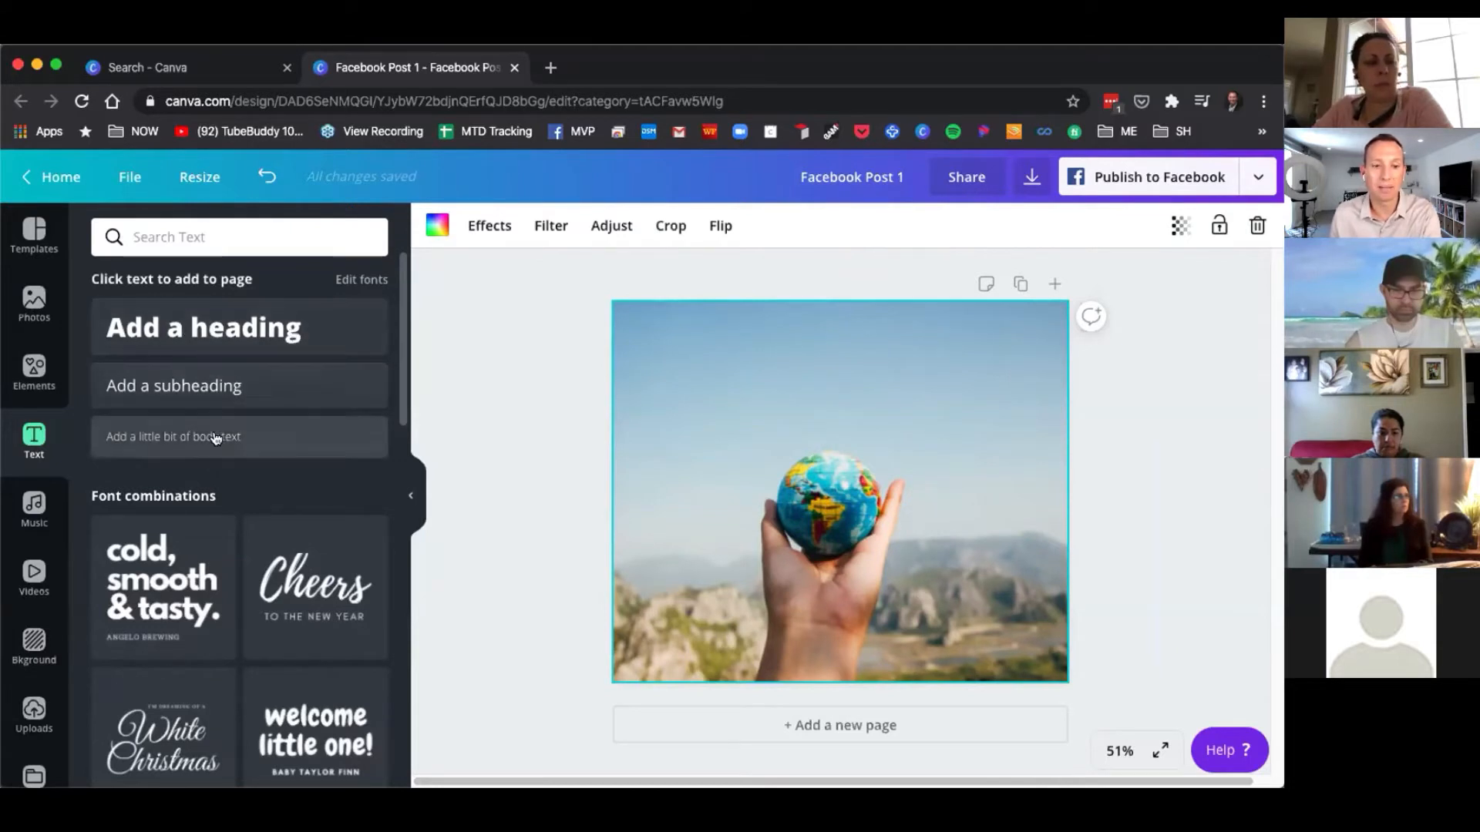
{"action": "left_click", "coordinate": [229, 330]}
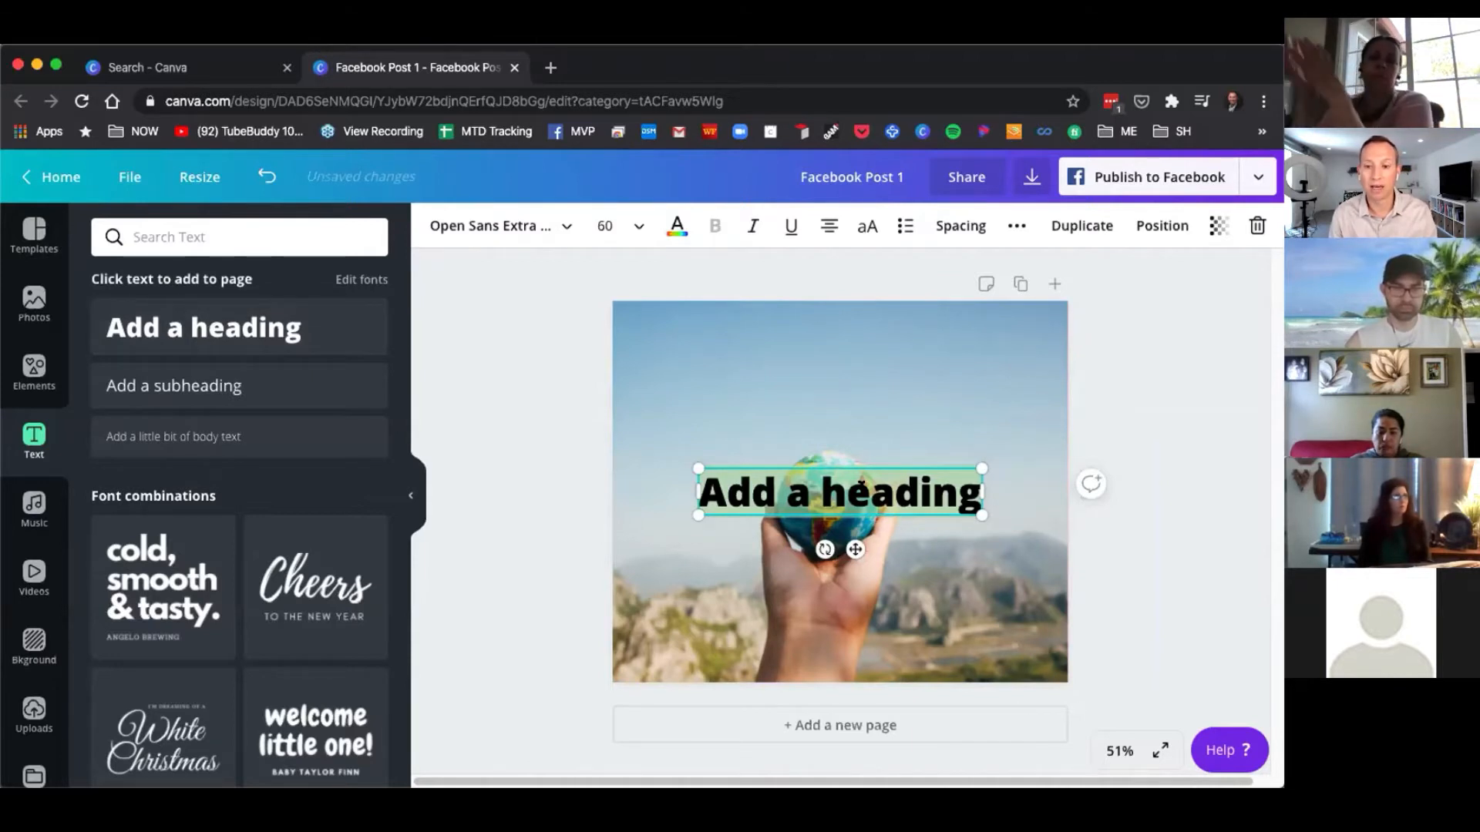
{"action": "type", "text": "Ha"}
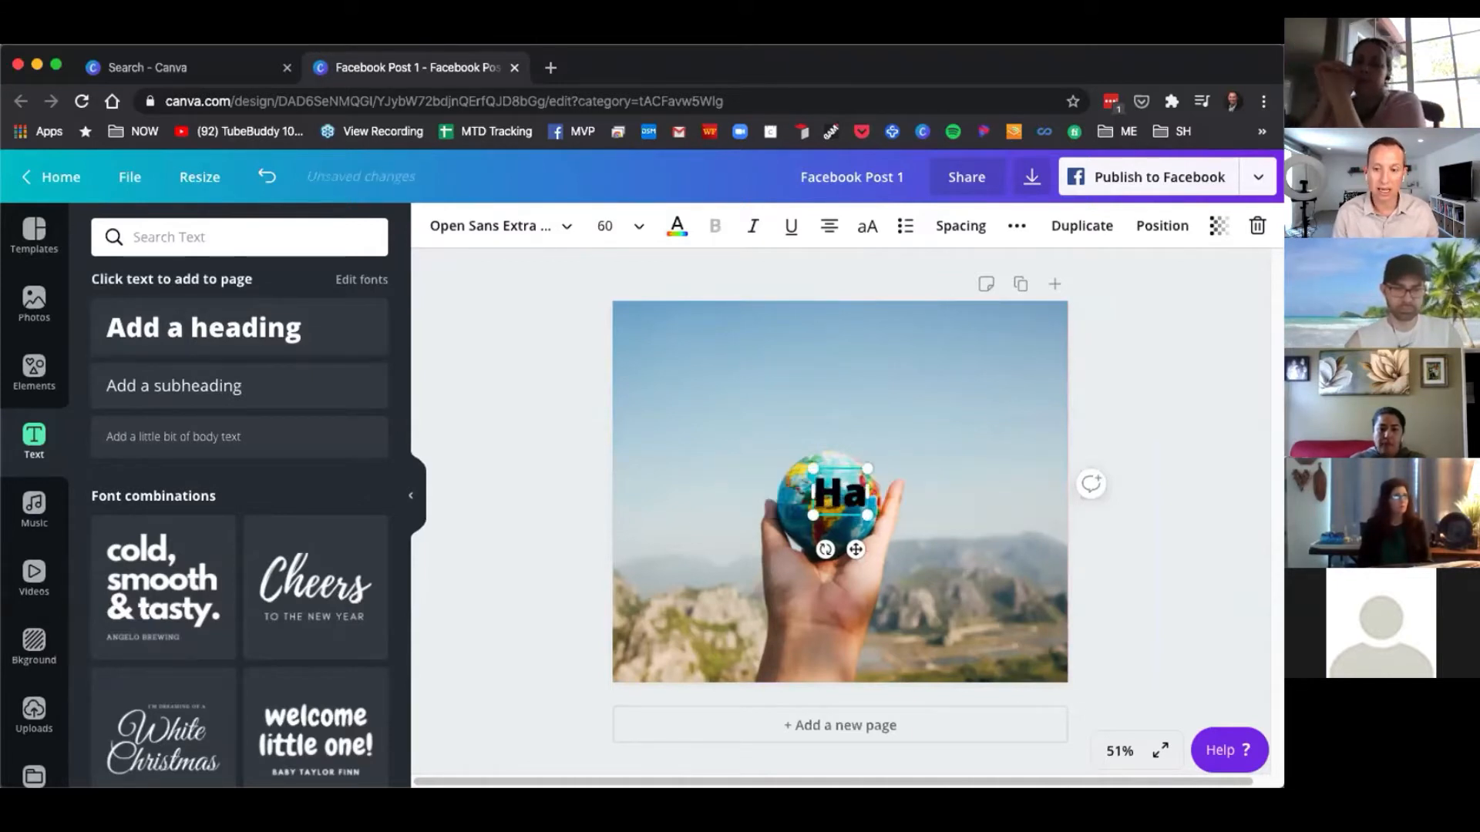
{"action": "type", "text": "ppy Earth Day"}
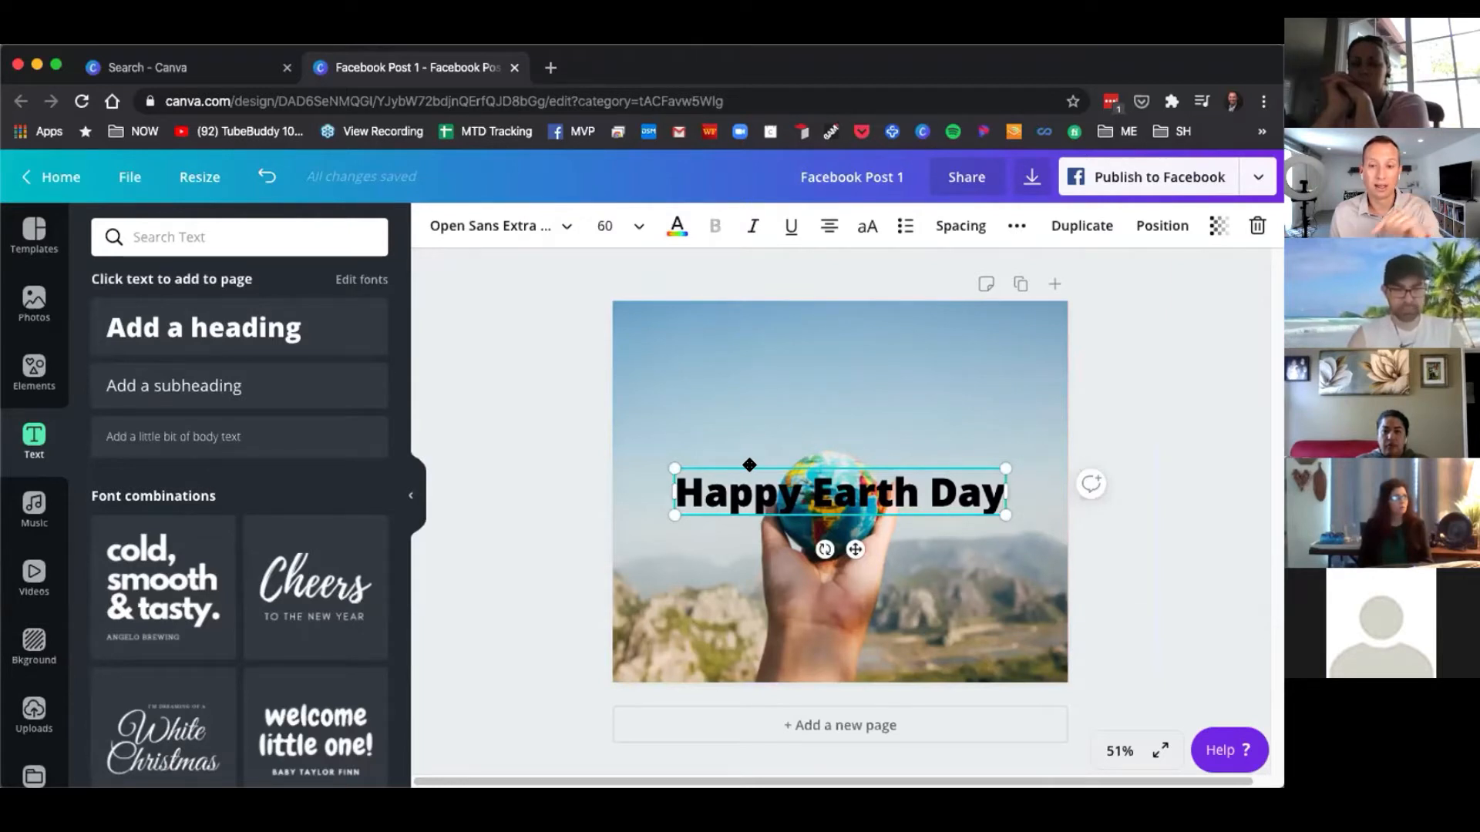
Move the Happy Earth Day heading near the top of the page and centre it horizontally.
{"action": "left_click_drag", "start_coordinate": [751, 459], "coordinate": [721, 340]}
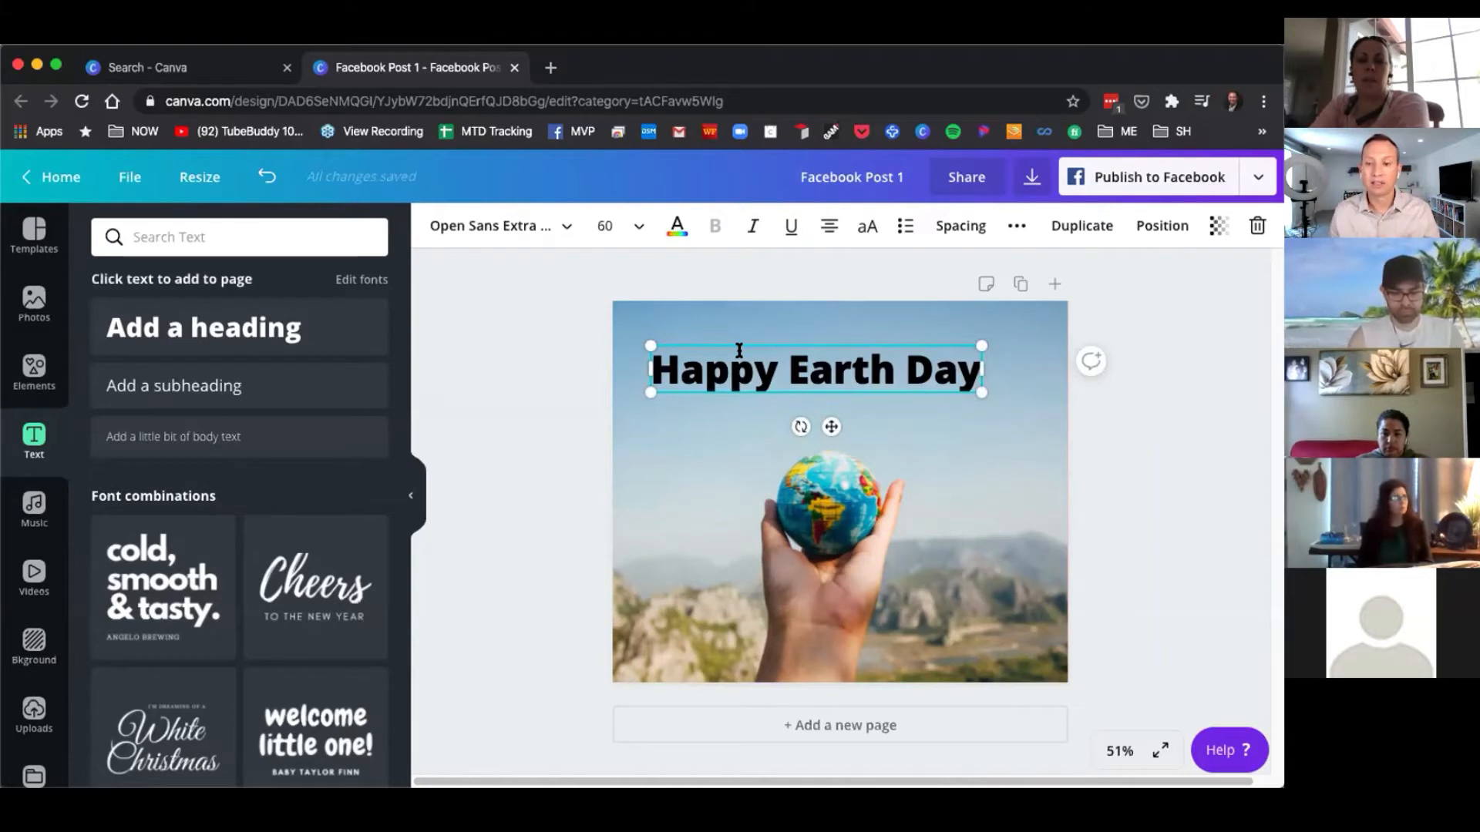
{"action": "left_click_drag", "start_coordinate": [734, 340], "coordinate": [733, 333]}
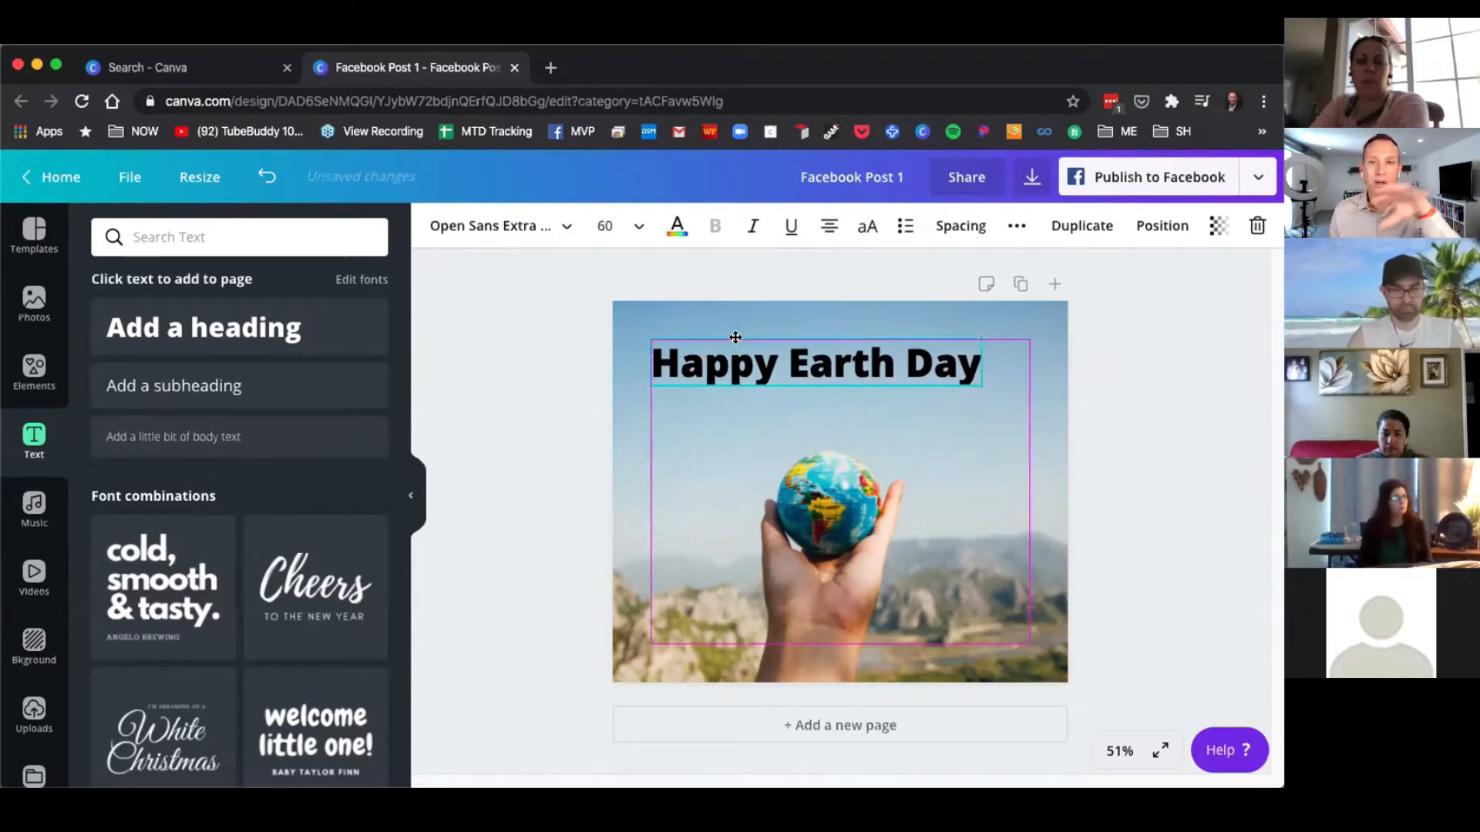
{"action": "mouse_move", "coordinate": [735, 337]}
{"action": "left_mouse_down"}
{"action": "mouse_move", "coordinate": [740, 352]}
{"action": "mouse_move", "coordinate": [733, 333]}
{"action": "left_mouse_up"}
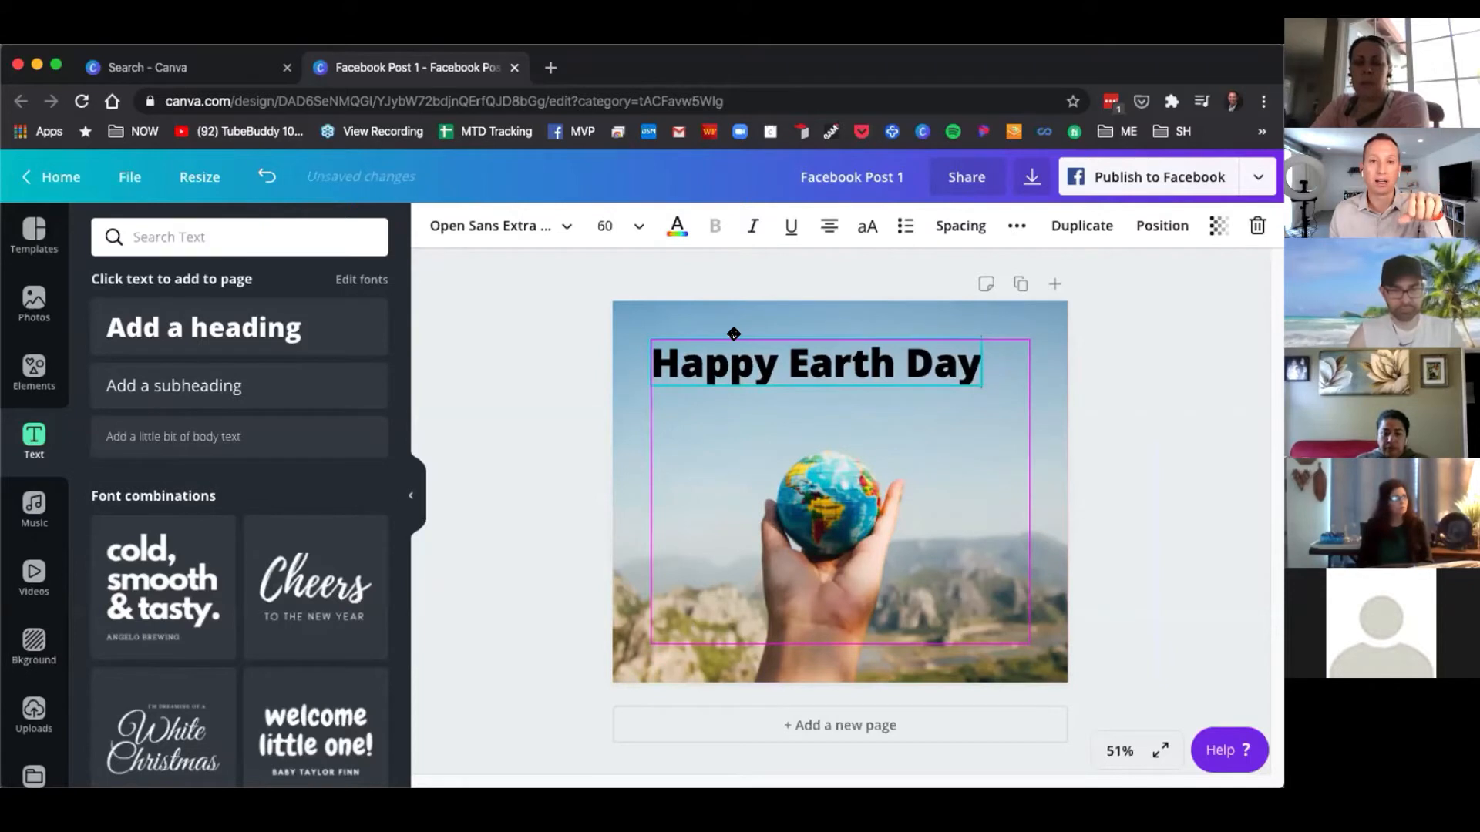
{"action": "mouse_move", "coordinate": [732, 332]}
{"action": "left_mouse_down"}
{"action": "mouse_move", "coordinate": [717, 324]}
{"action": "mouse_move", "coordinate": [736, 337]}
{"action": "left_mouse_up"}
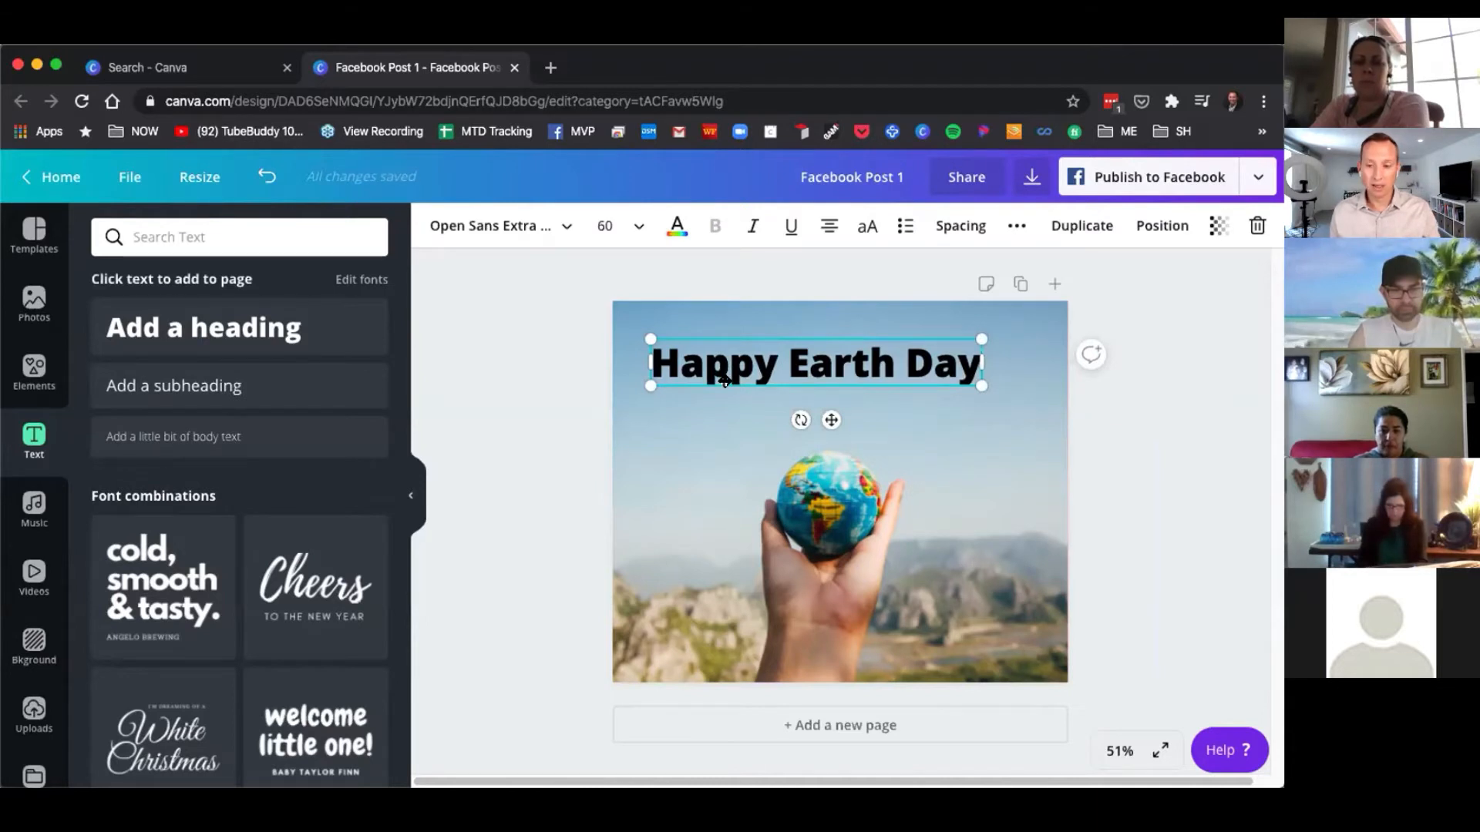
{"action": "left_click_drag", "start_coordinate": [734, 377], "coordinate": [744, 378]}
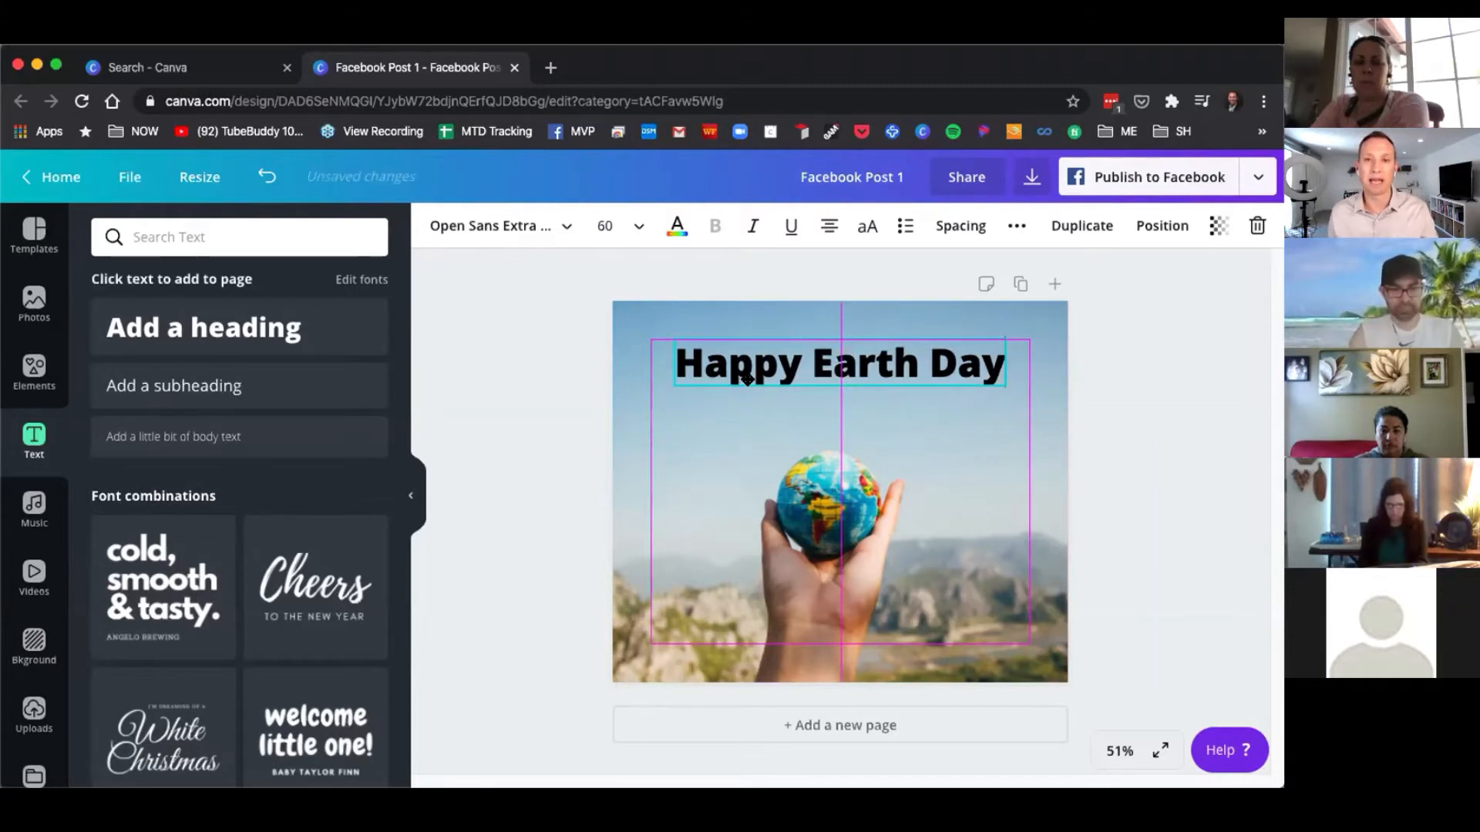
{"action": "mouse_move", "coordinate": [753, 381]}
{"action": "left_mouse_down"}
{"action": "mouse_move", "coordinate": [763, 357]}
{"action": "mouse_move", "coordinate": [752, 383]}
{"action": "left_mouse_up"}
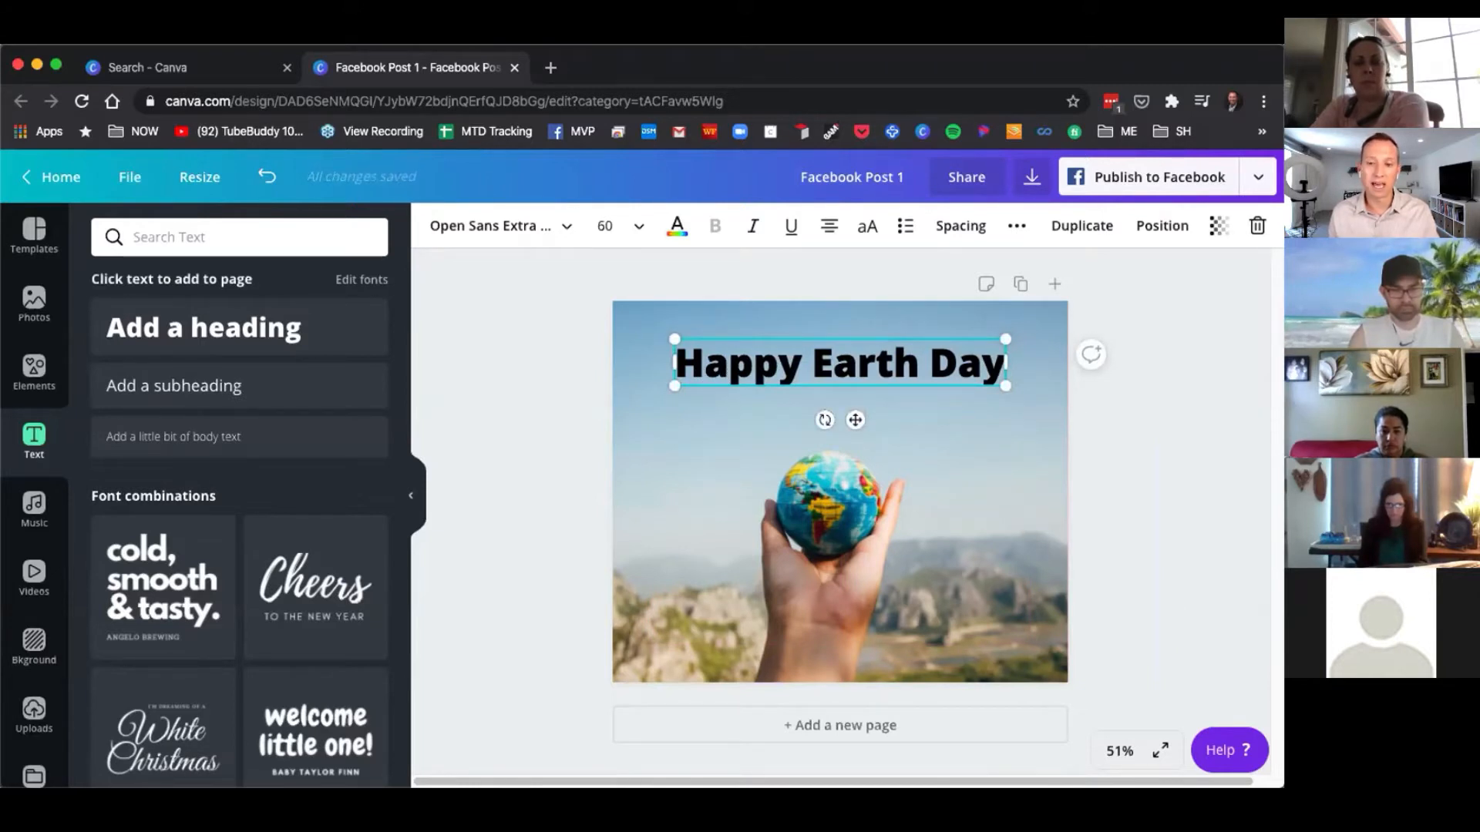
Try dark grey and then olive photo colours for the heading text.
{"action": "left_click", "coordinate": [702, 437]}
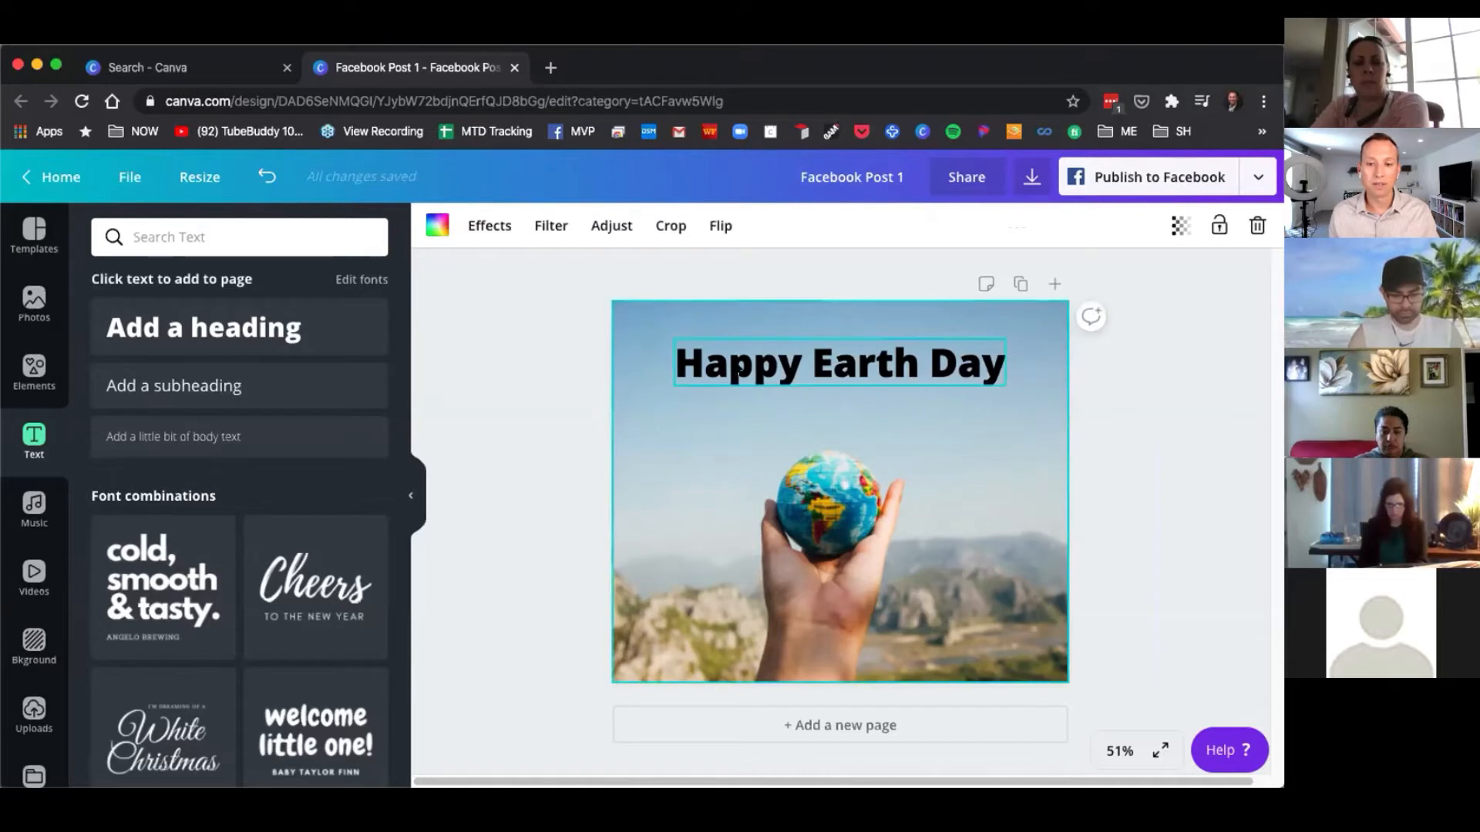
{"action": "left_click", "coordinate": [729, 373]}
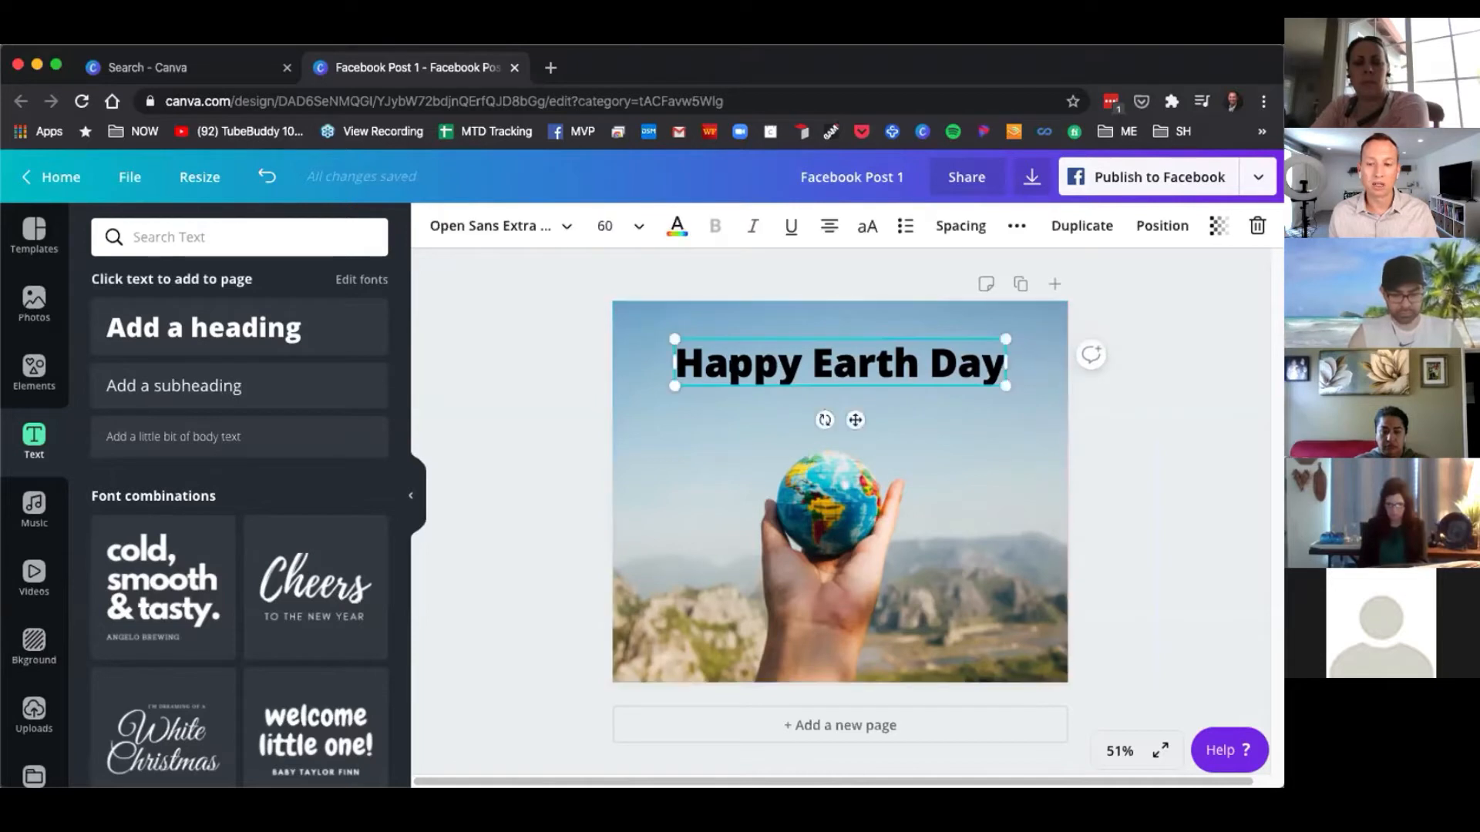
{"action": "left_click", "coordinate": [677, 228]}
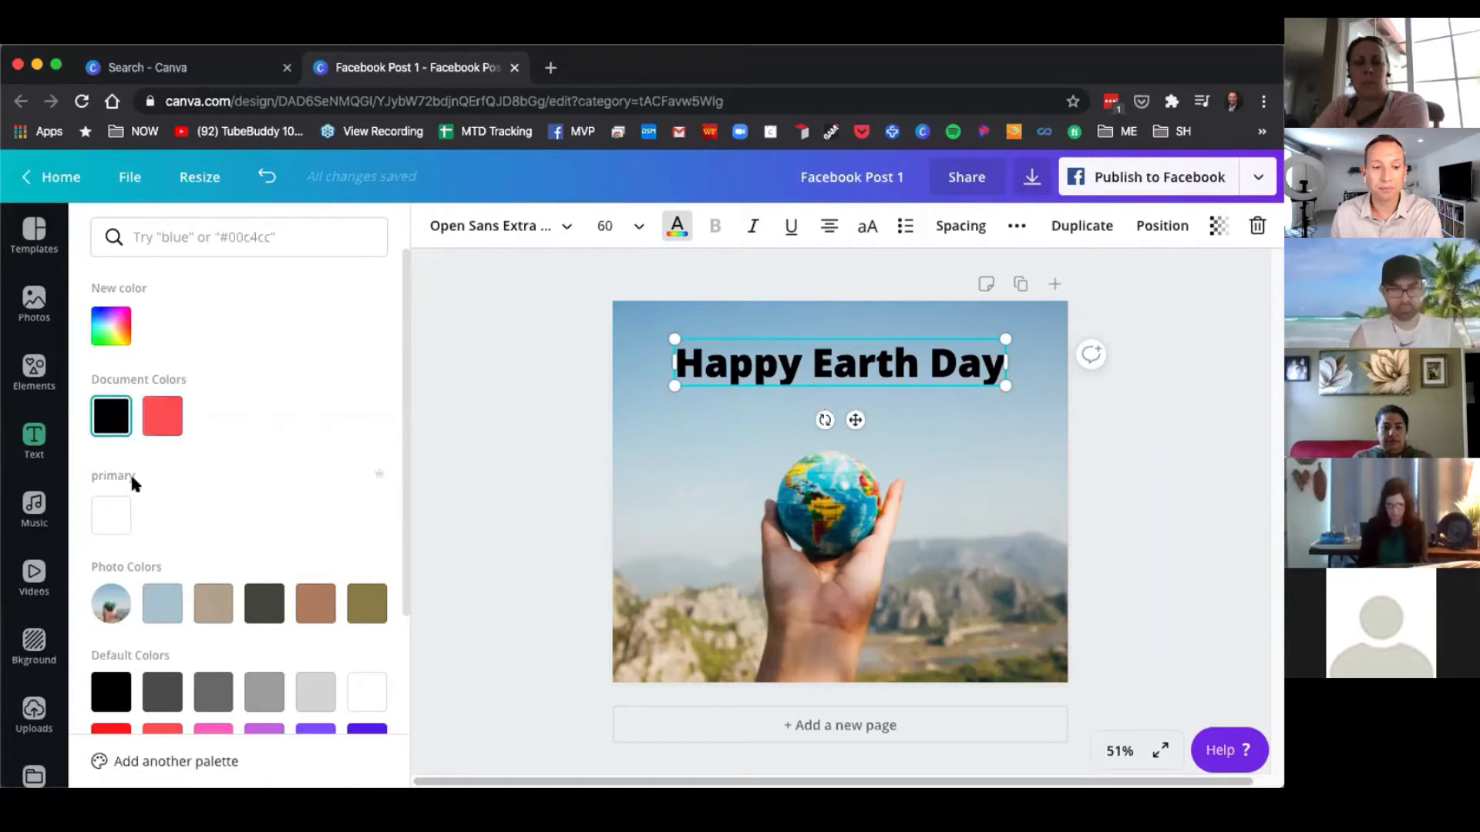
{"action": "scroll", "coordinate": [165, 464], "scroll_direction": "down", "scroll_amount": 2}
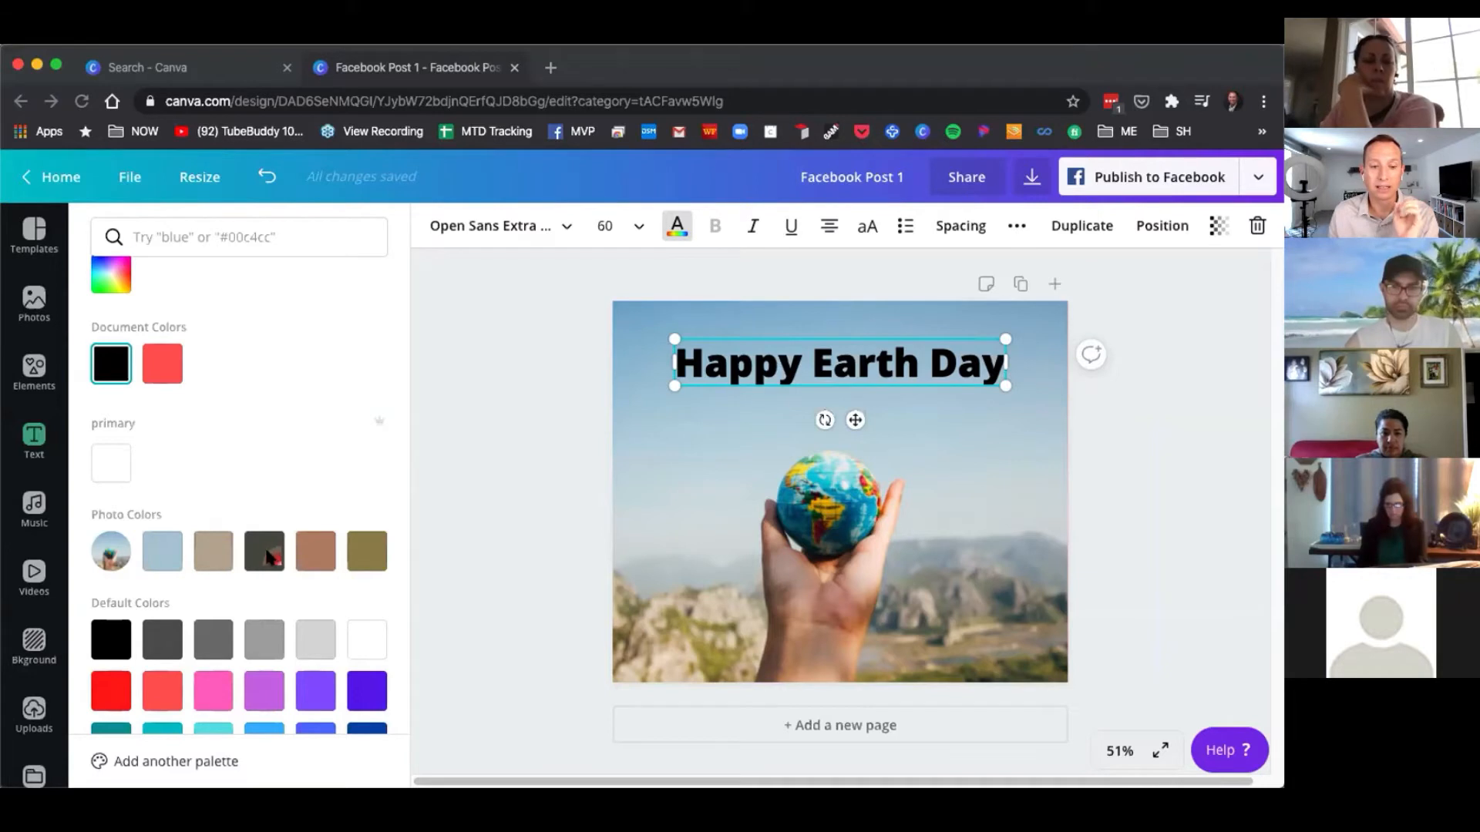
{"action": "left_click", "coordinate": [266, 556]}
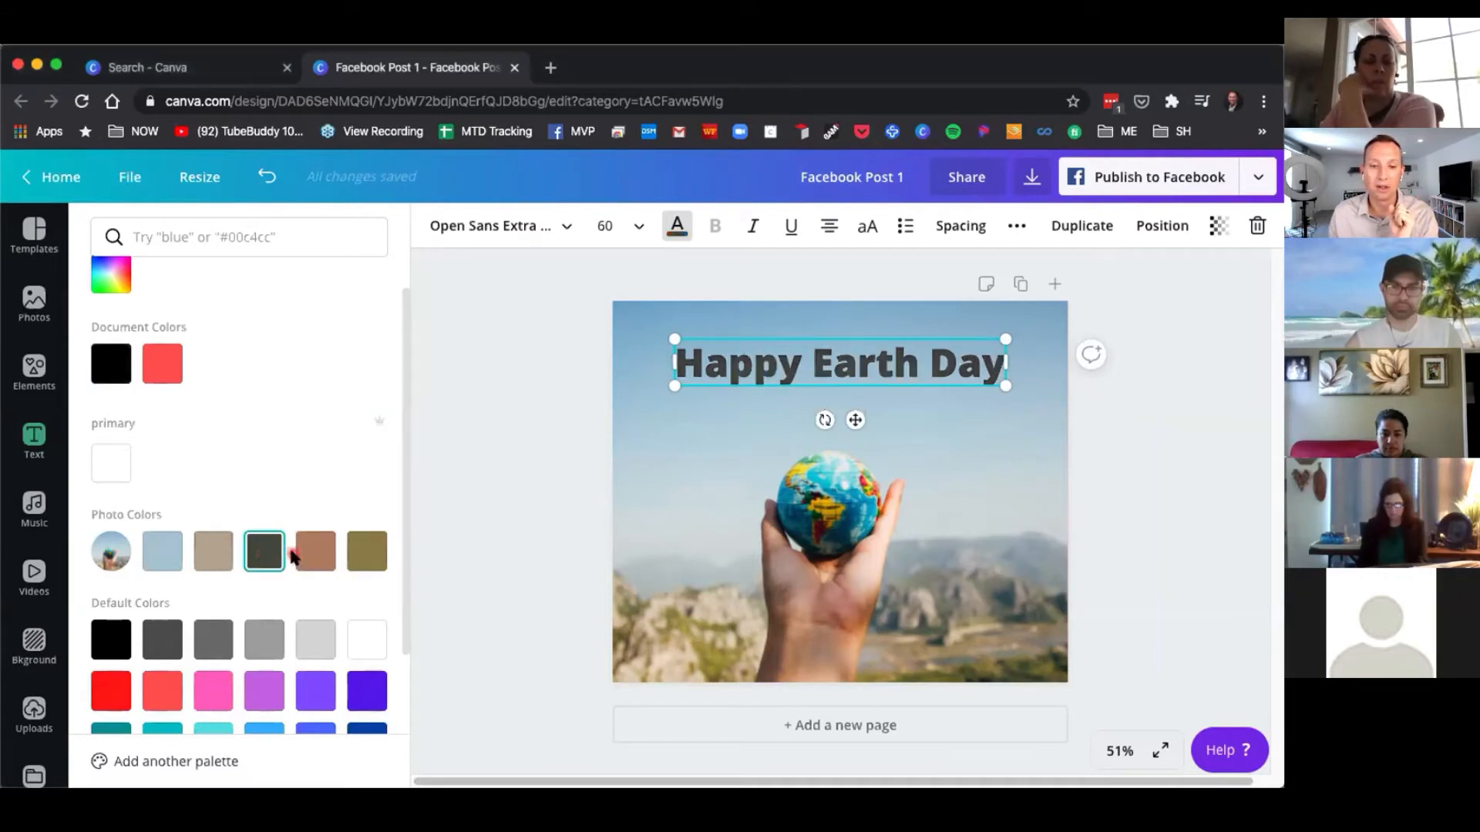
{"action": "left_click", "coordinate": [301, 554]}
{"action": "left_click", "coordinate": [374, 552]}
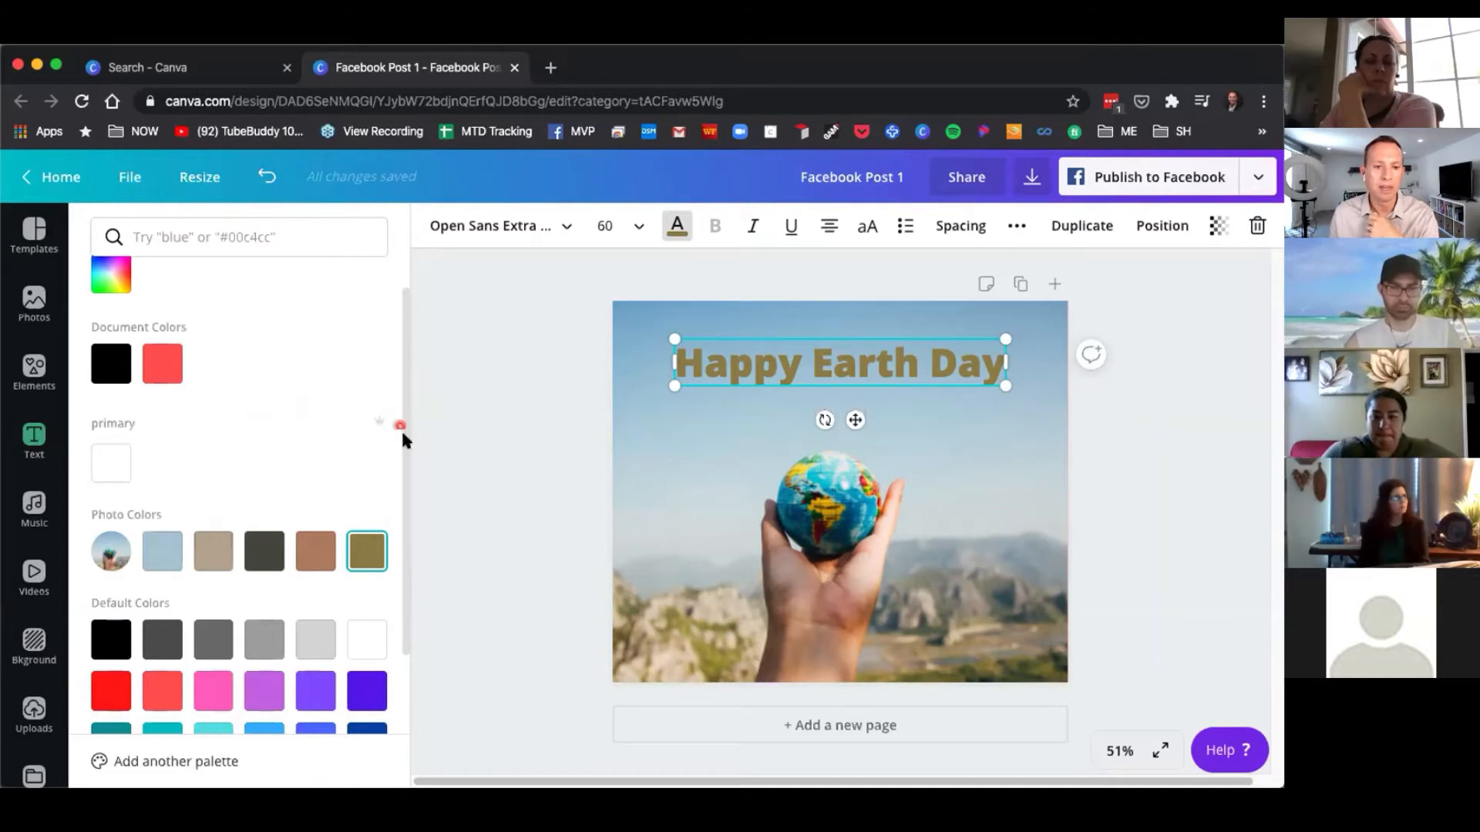
Set the heading text colour to a custom slate blue-grey, #74879f, using the colour picker.
{"action": "scroll", "coordinate": [403, 456], "scroll_direction": "down", "scroll_amount": 2}
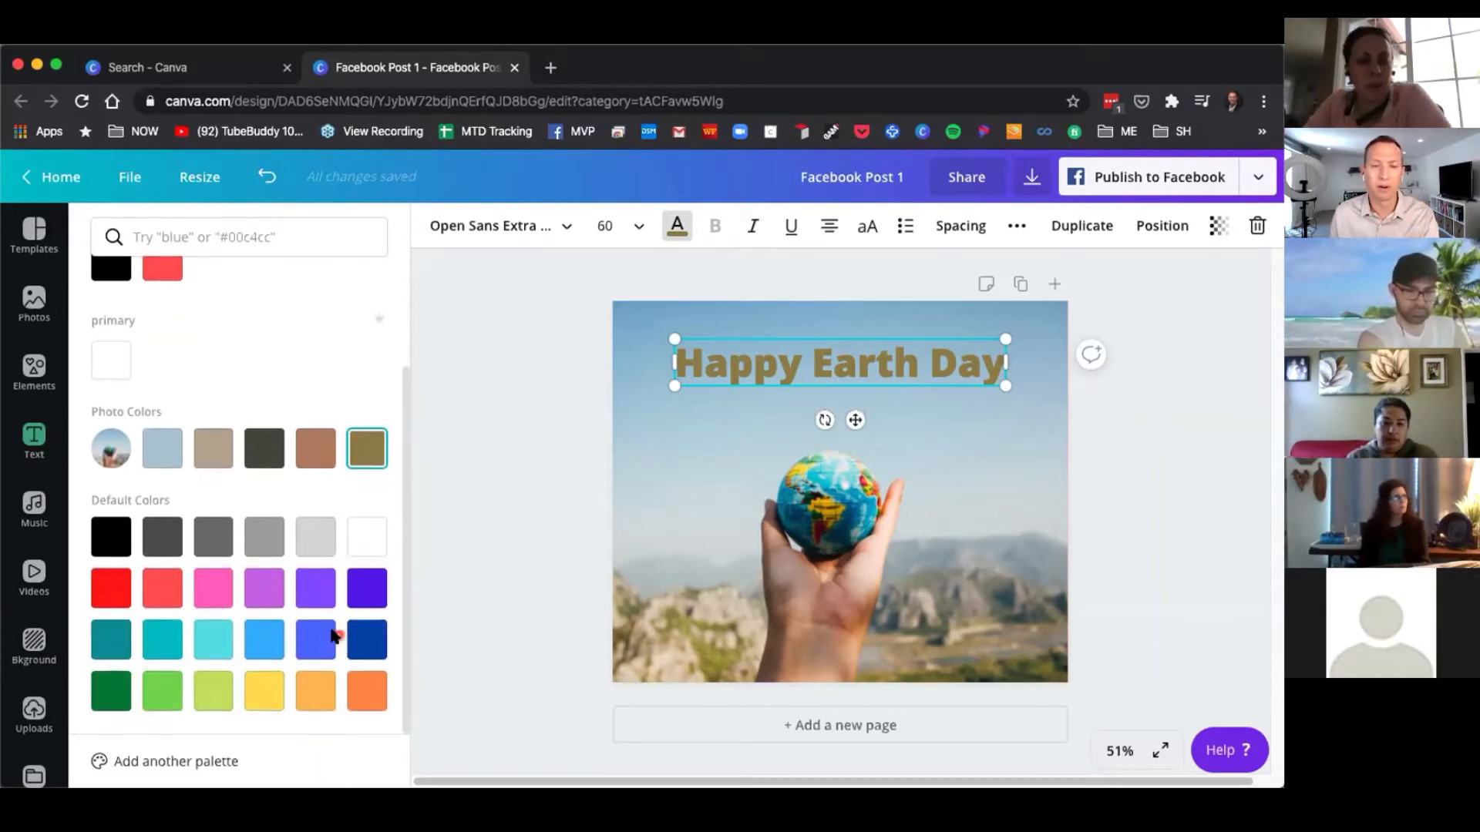
{"action": "scroll", "coordinate": [402, 617], "scroll_direction": "up", "scroll_amount": 3}
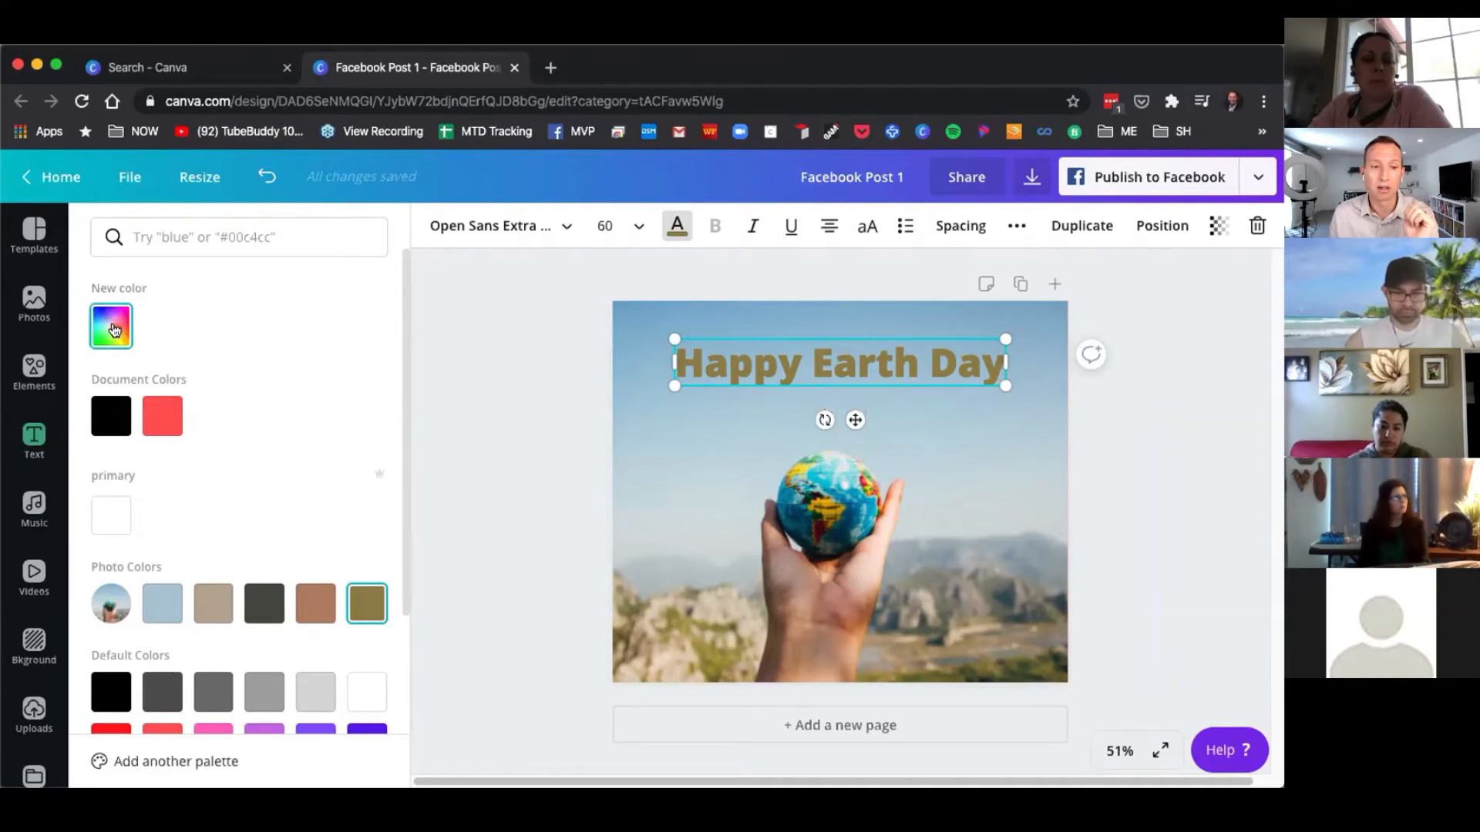
{"action": "left_click", "coordinate": [114, 330]}
{"action": "left_click_drag", "start_coordinate": [228, 430], "coordinate": [162, 423]}
{"action": "left_click_drag", "start_coordinate": [158, 491], "coordinate": [256, 493]}
{"action": "left_click", "coordinate": [208, 445]}
{"action": "left_click_drag", "start_coordinate": [208, 444], "coordinate": [143, 407]}
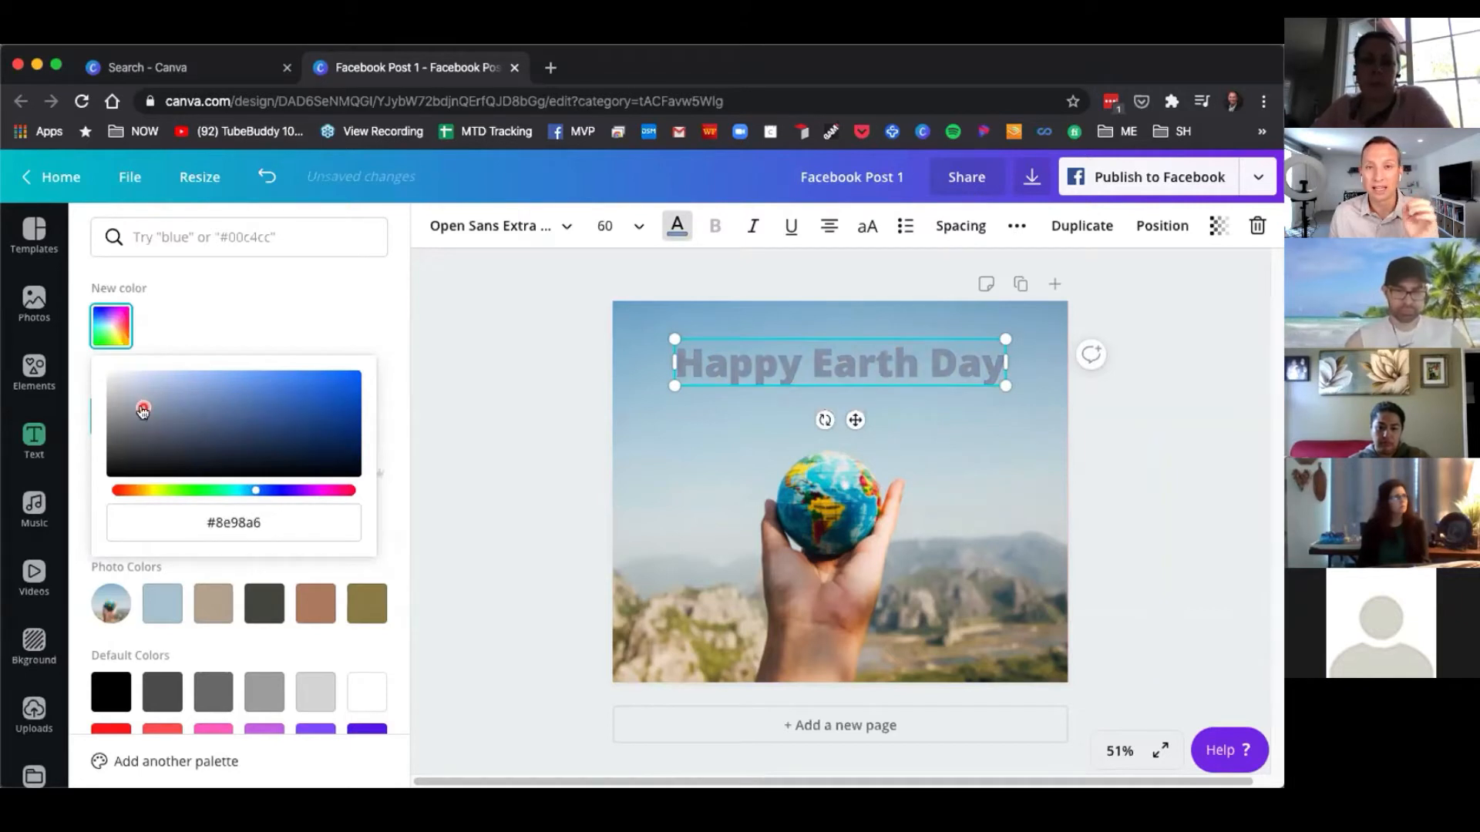
{"action": "left_click", "coordinate": [231, 520]}
{"action": "left_click_drag", "start_coordinate": [207, 523], "coordinate": [234, 519]}
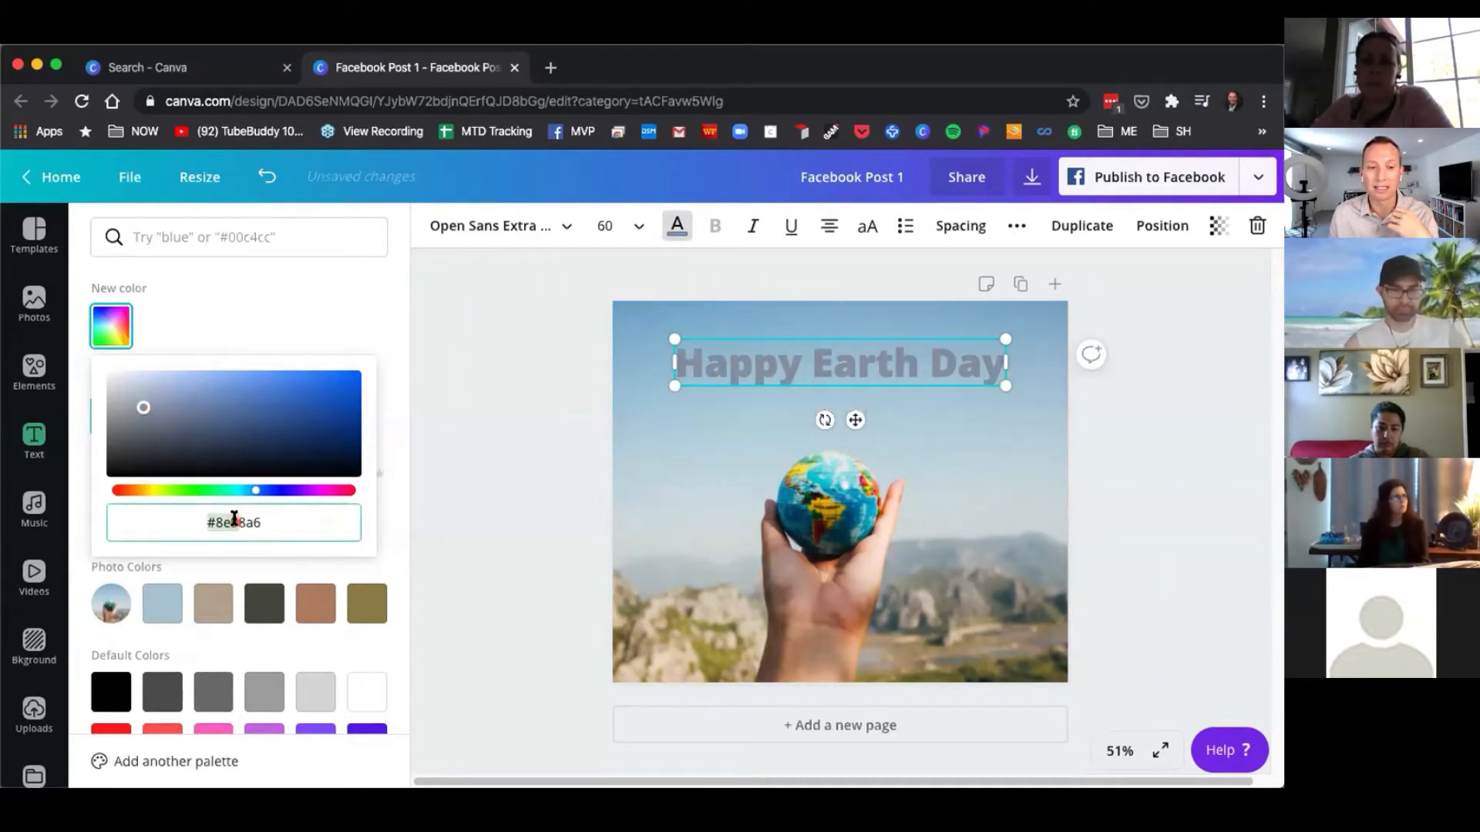
{"action": "double_click", "coordinate": [253, 521]}
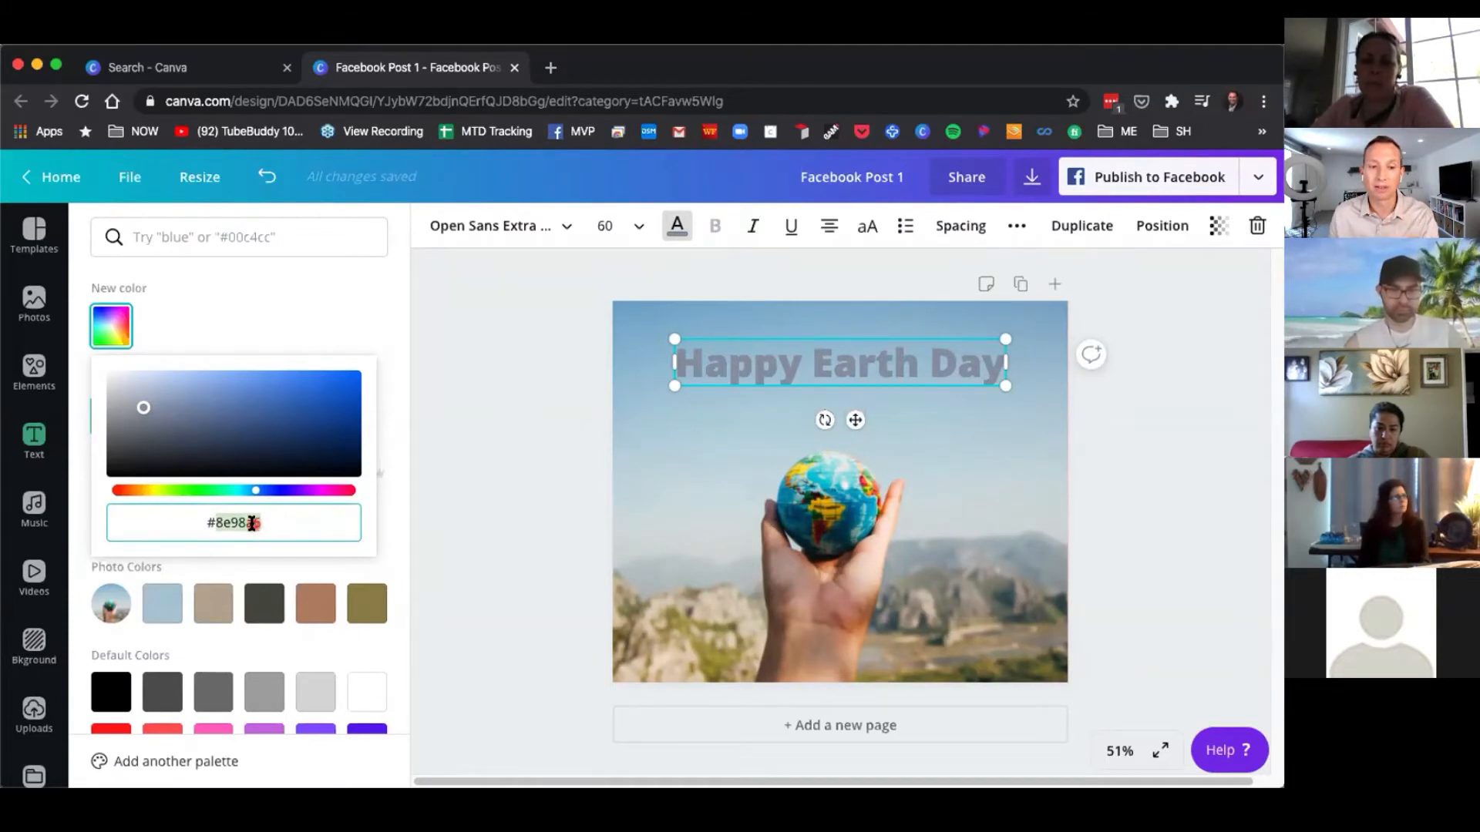
{"action": "left_click", "coordinate": [175, 410]}
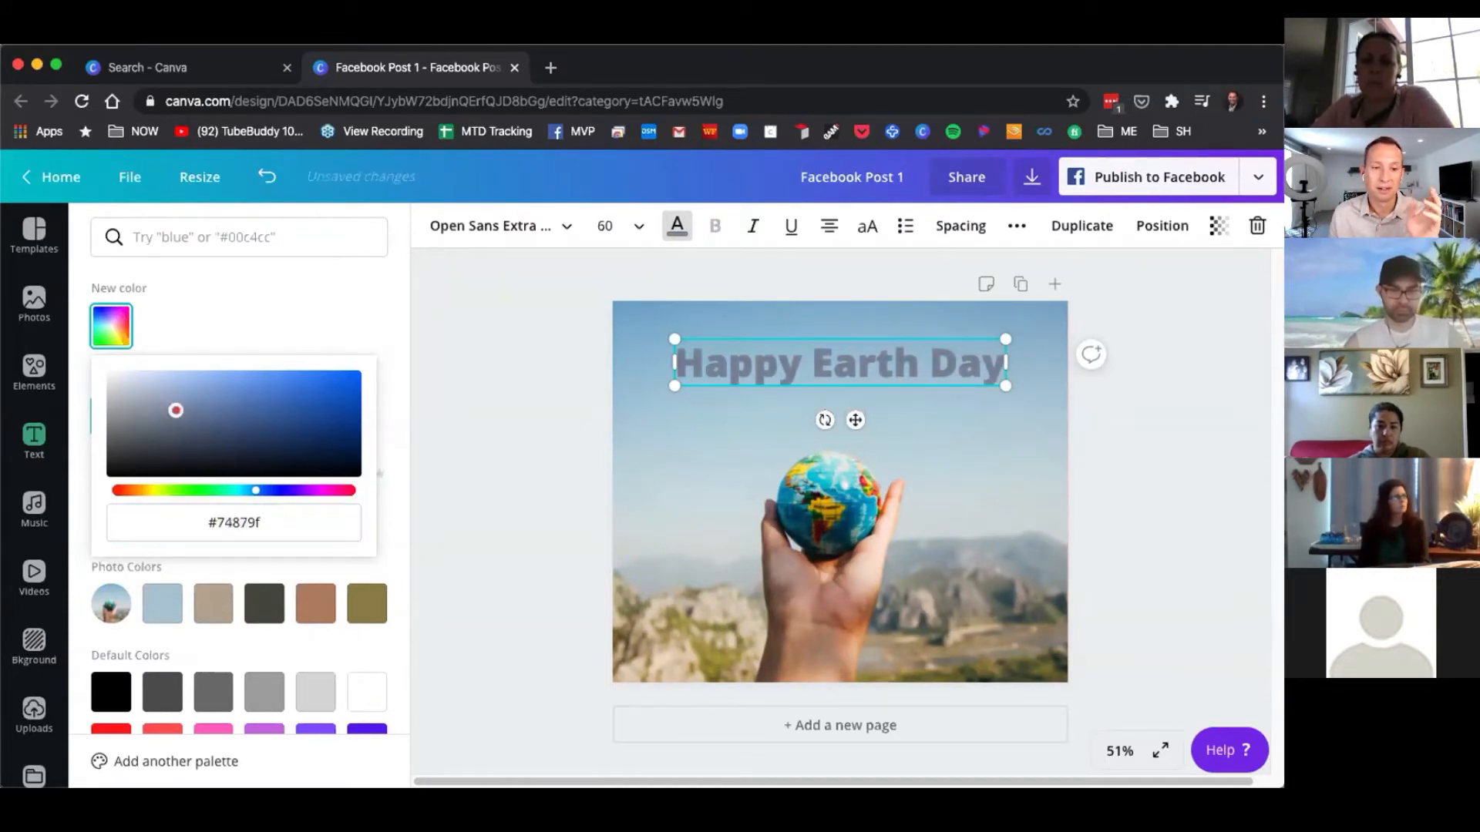
{"action": "triple_click", "coordinate": [241, 523]}
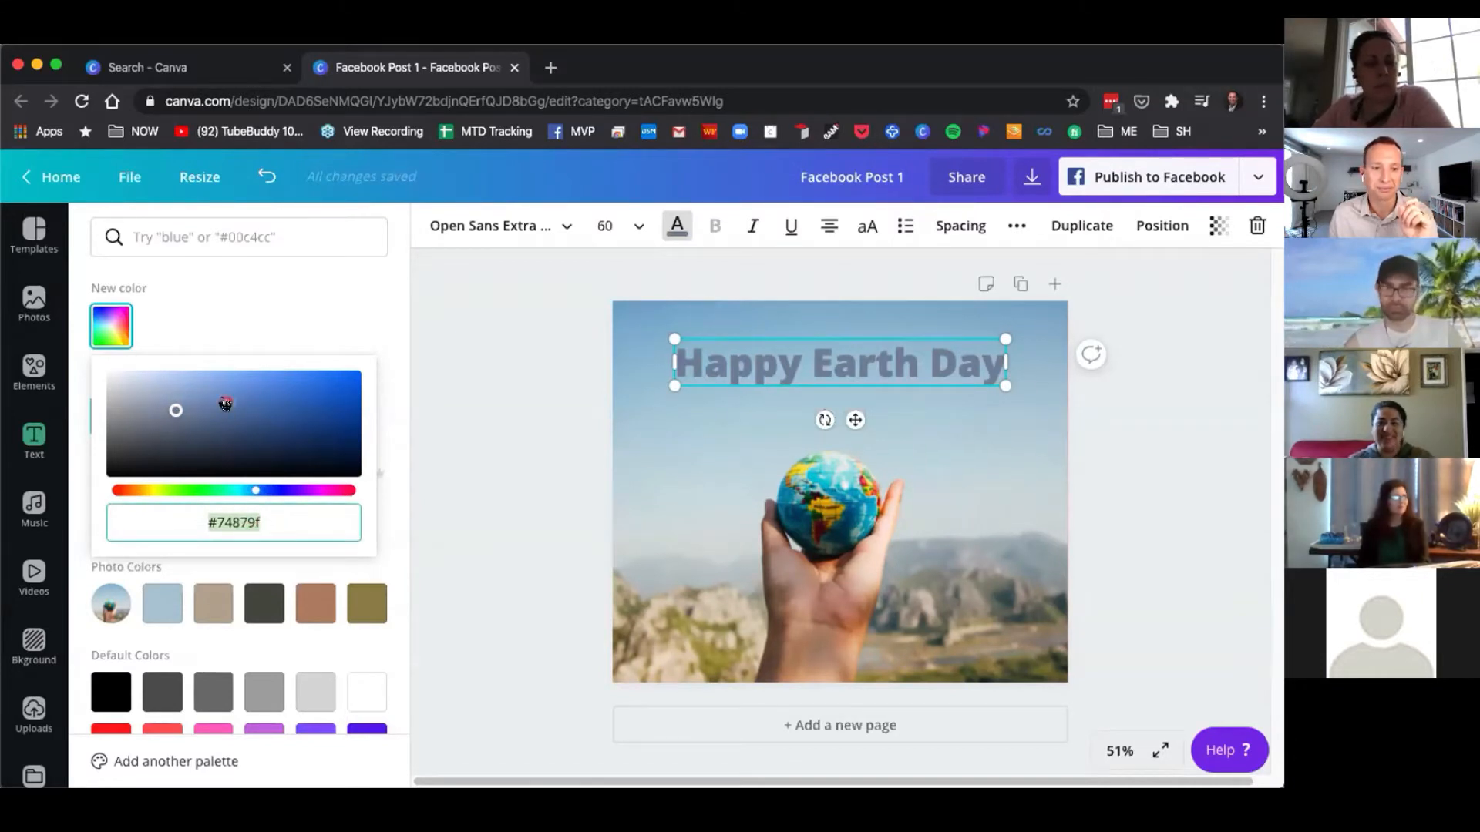
{"action": "left_click", "coordinate": [215, 329]}
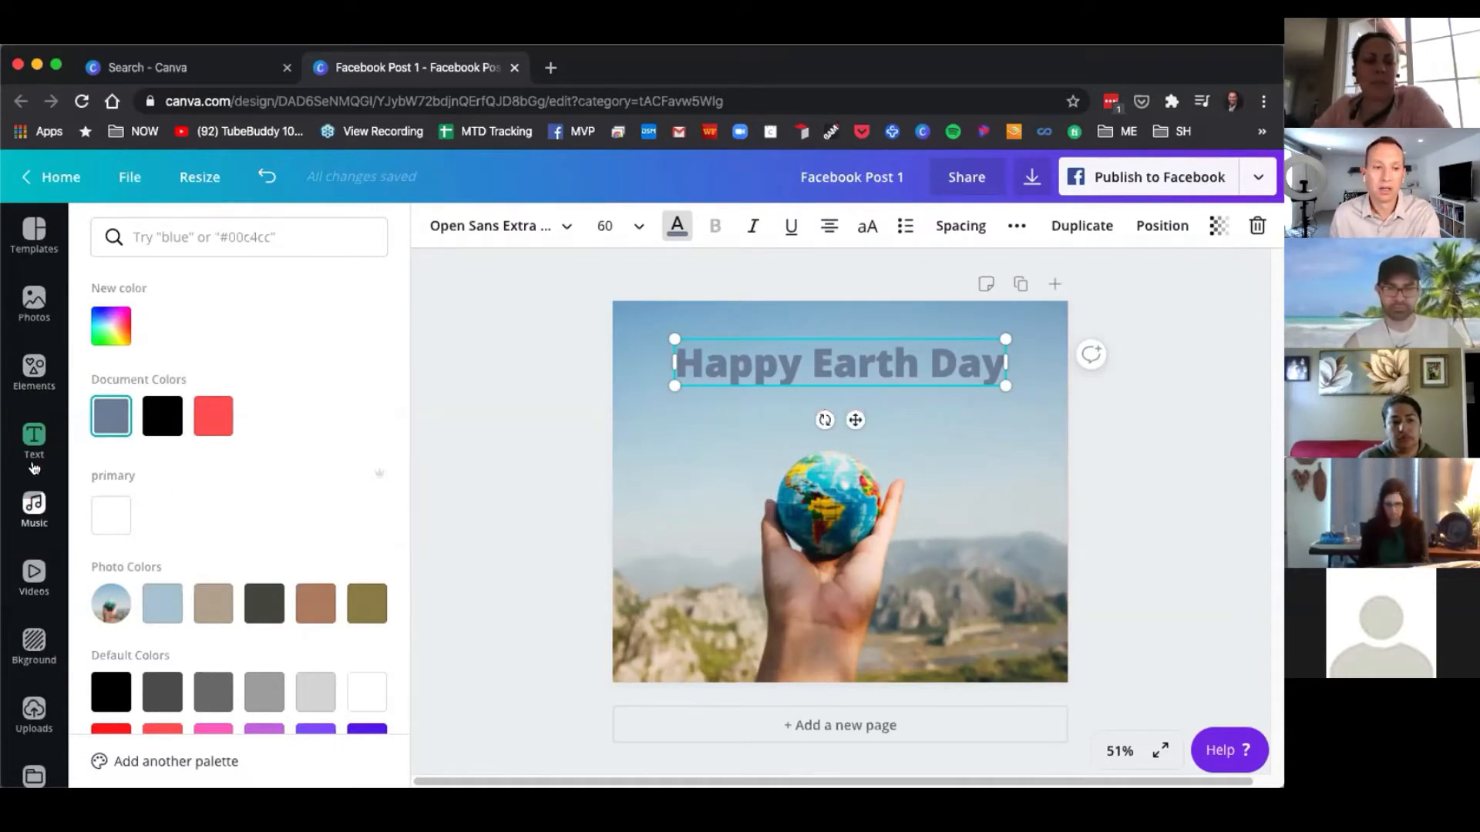
Open the Uploads panel and browse through the uploaded images.
{"action": "scroll", "coordinate": [35, 483], "scroll_direction": "down", "scroll_amount": 1}
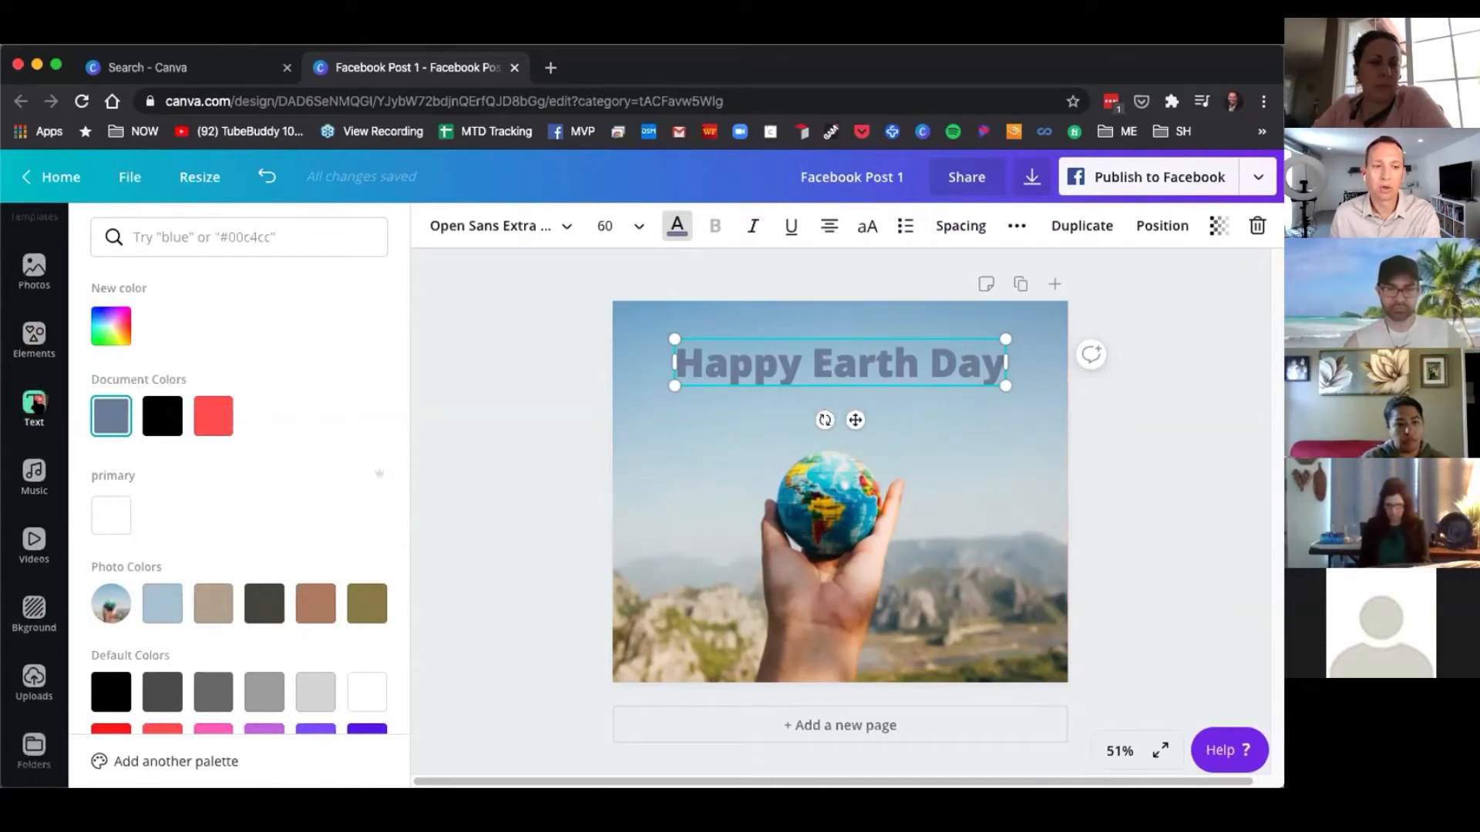
{"action": "scroll", "coordinate": [34, 524], "scroll_direction": "down", "scroll_amount": 2}
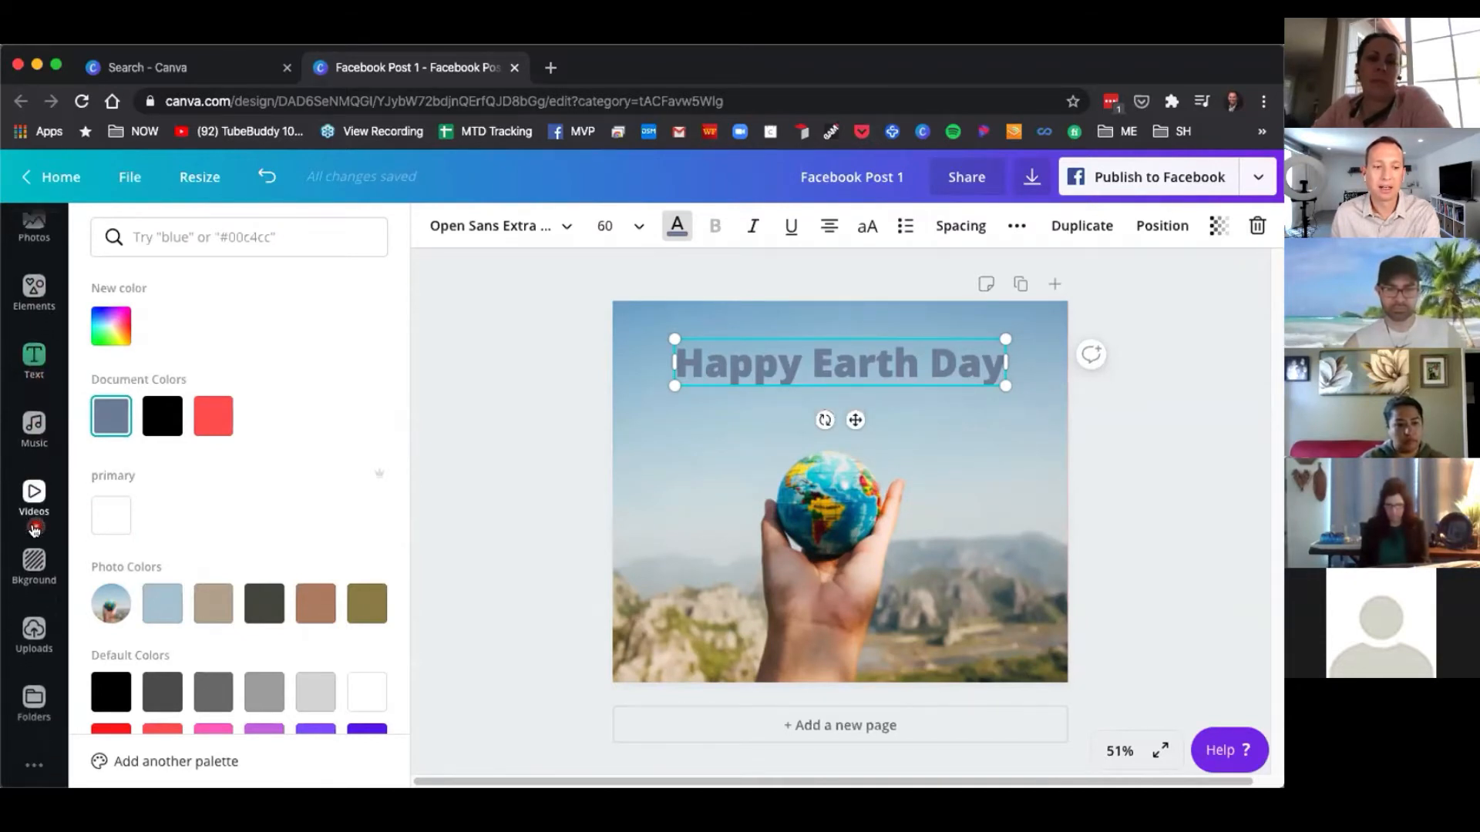
{"action": "scroll", "coordinate": [33, 586], "scroll_direction": "down", "scroll_amount": 1}
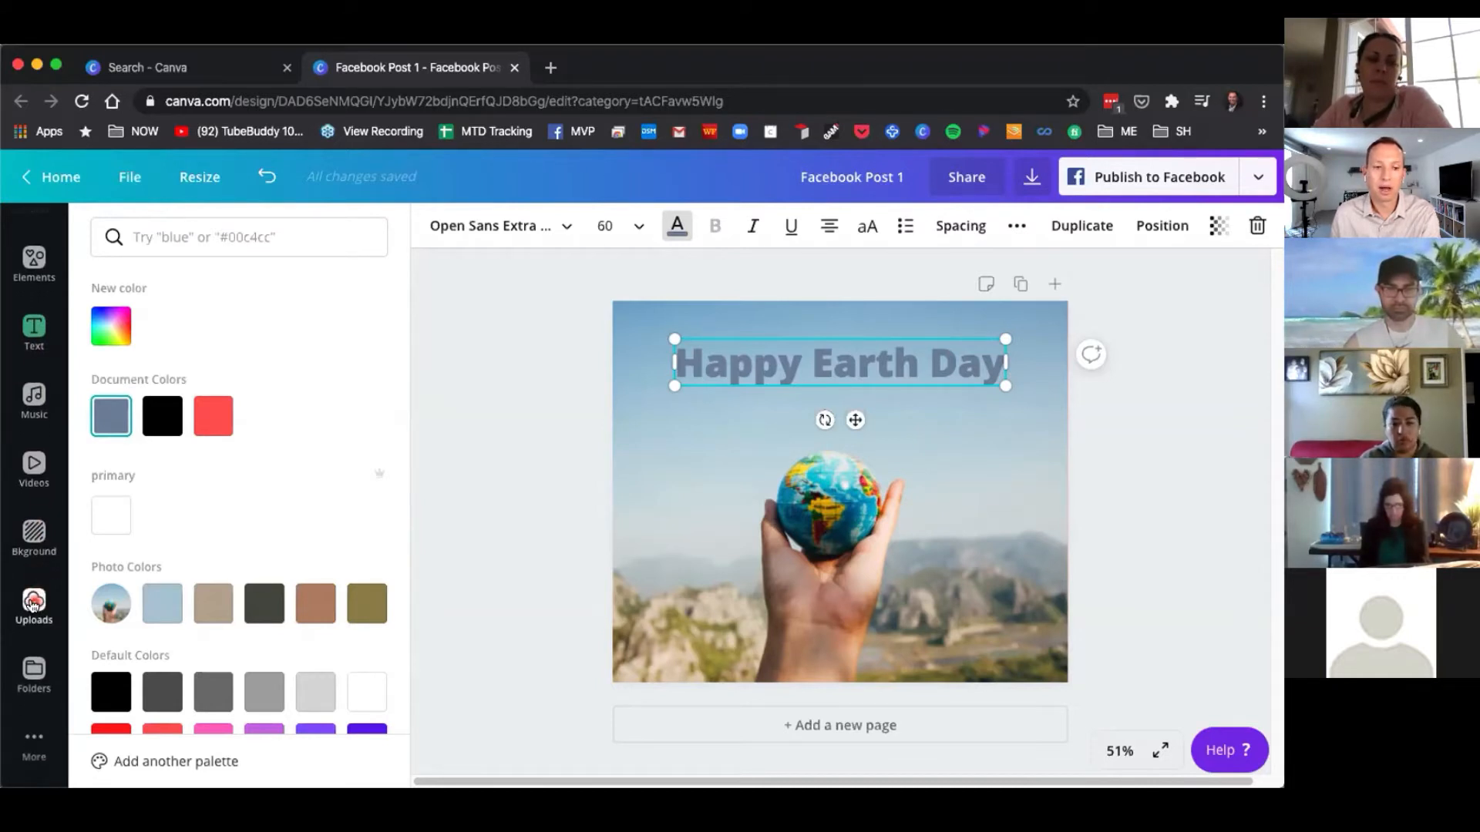
{"action": "left_click", "coordinate": [32, 604]}
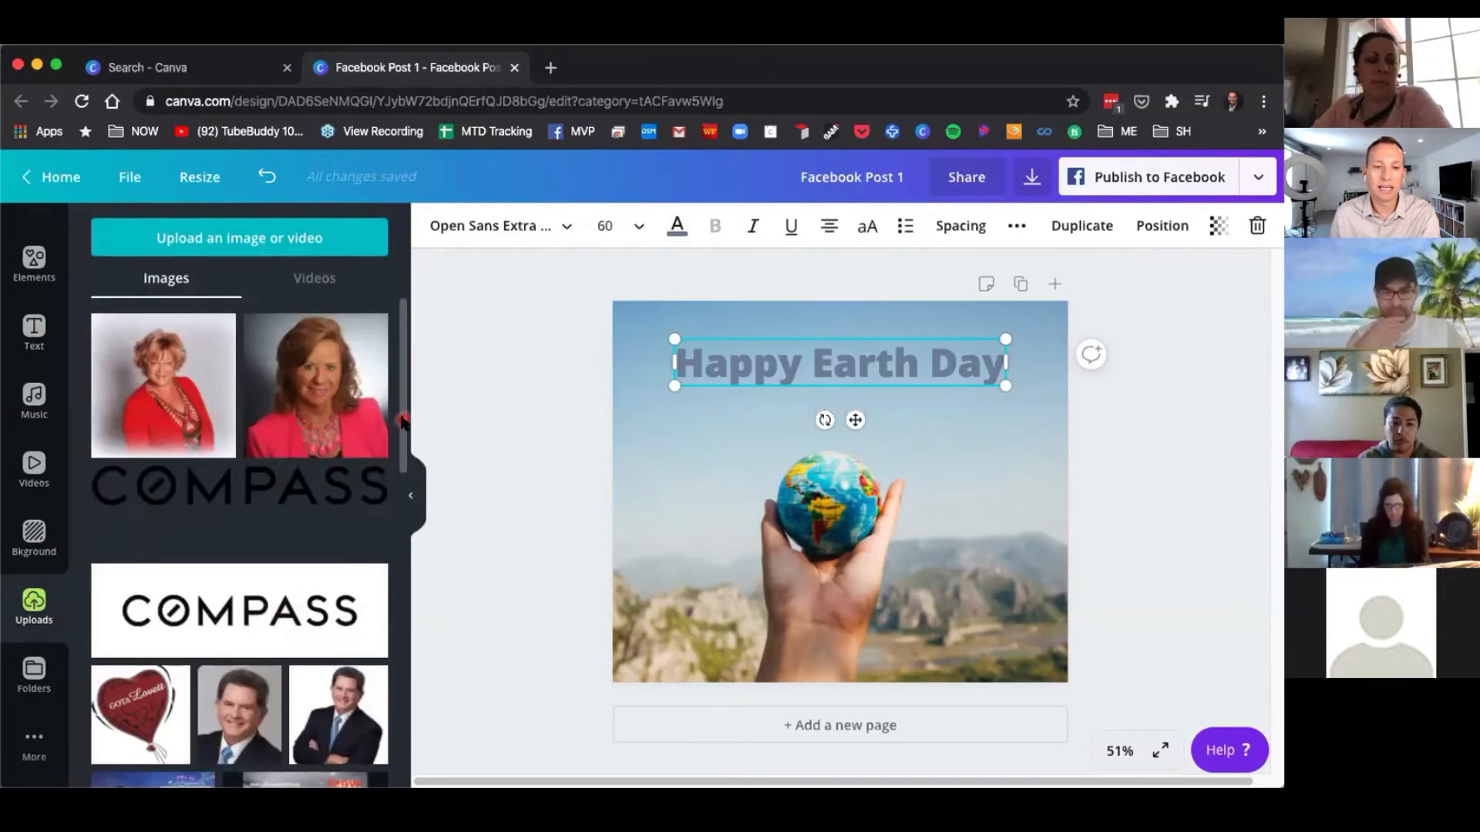
{"action": "scroll", "coordinate": [306, 642], "scroll_direction": "down", "scroll_amount": 10}
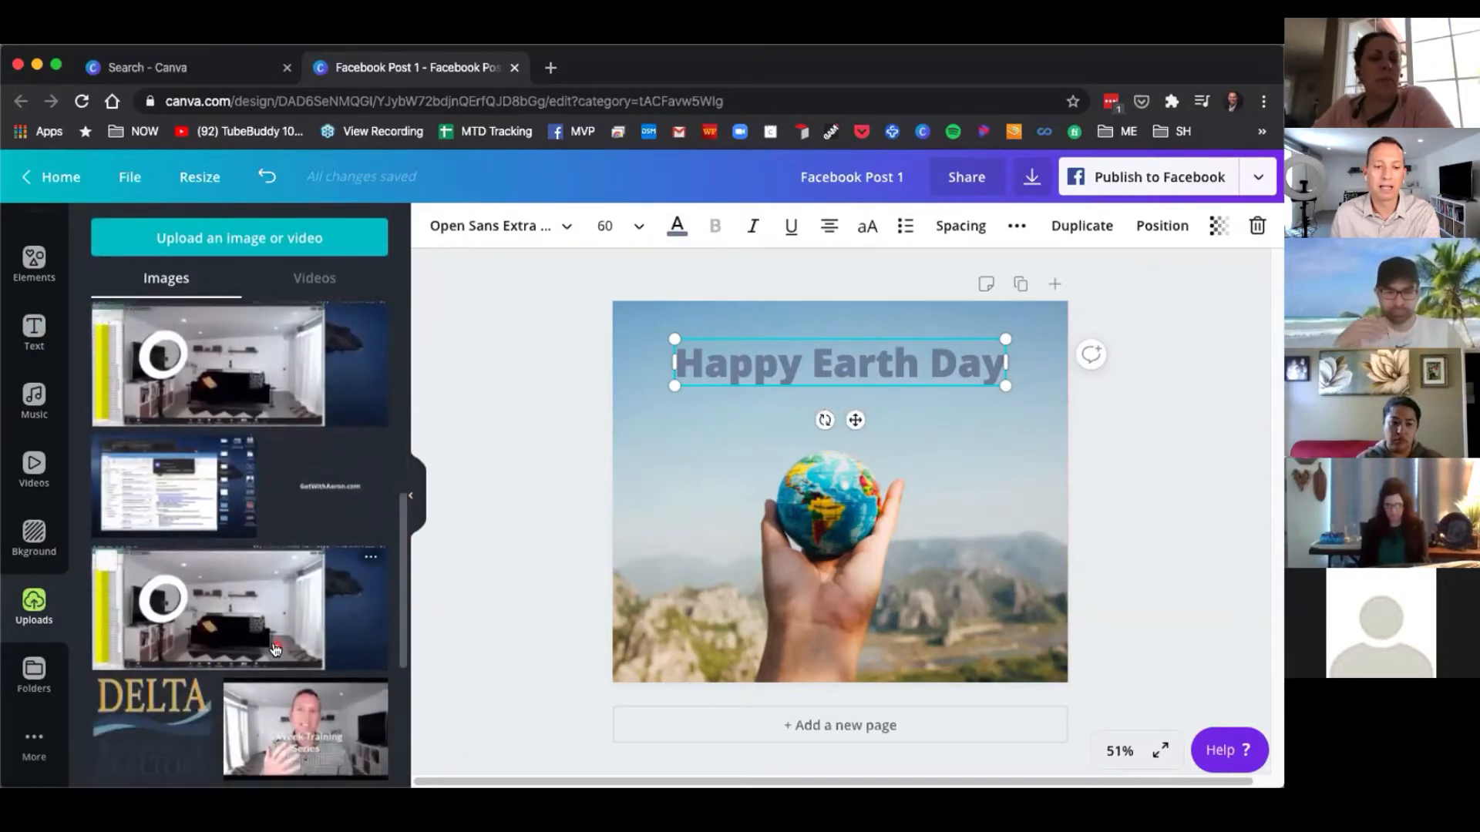
{"action": "scroll", "coordinate": [307, 641], "scroll_direction": "down", "scroll_amount": 5}
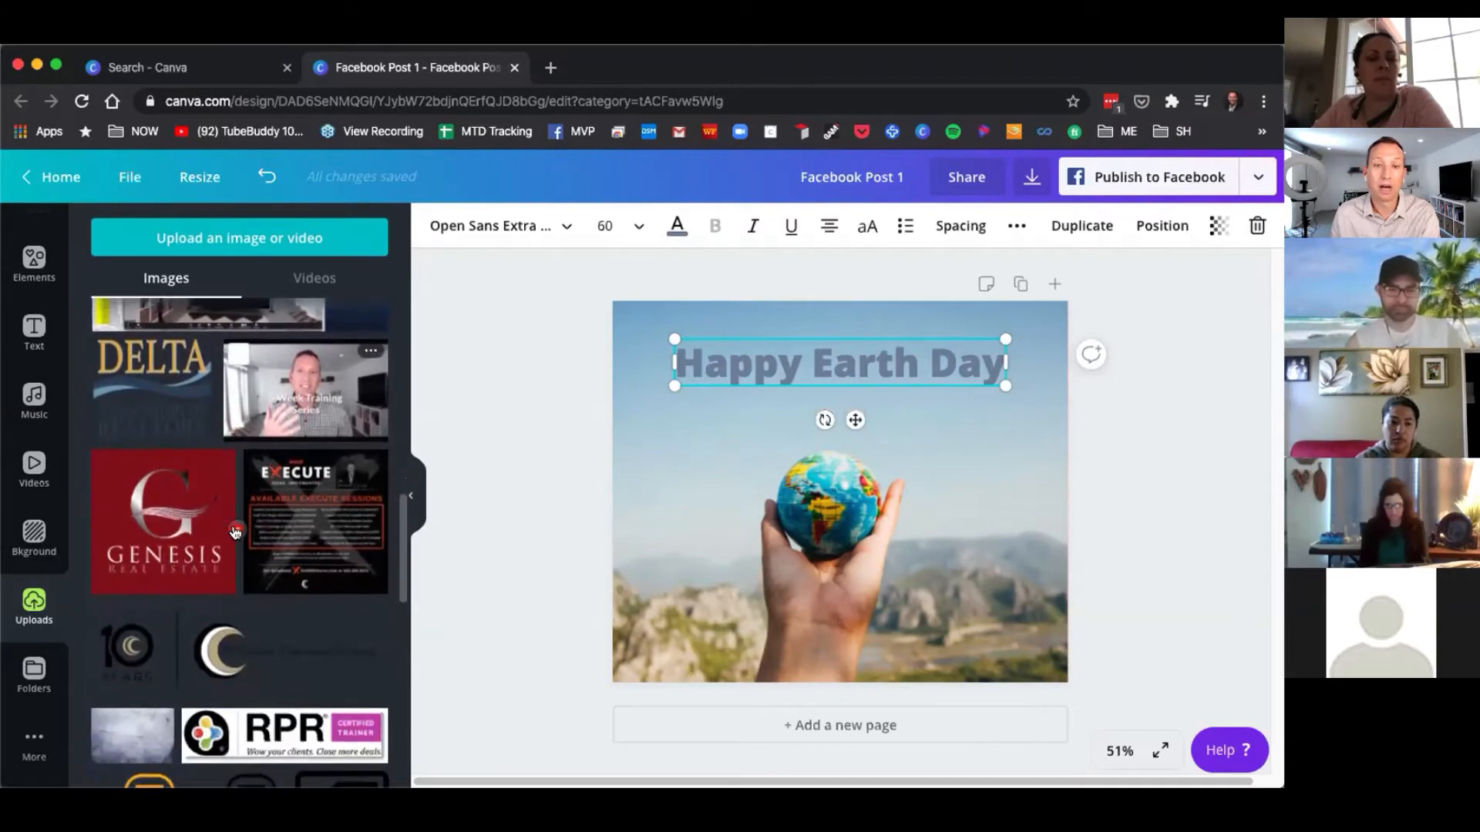
{"action": "scroll", "coordinate": [246, 505], "scroll_direction": "down", "scroll_amount": 1}
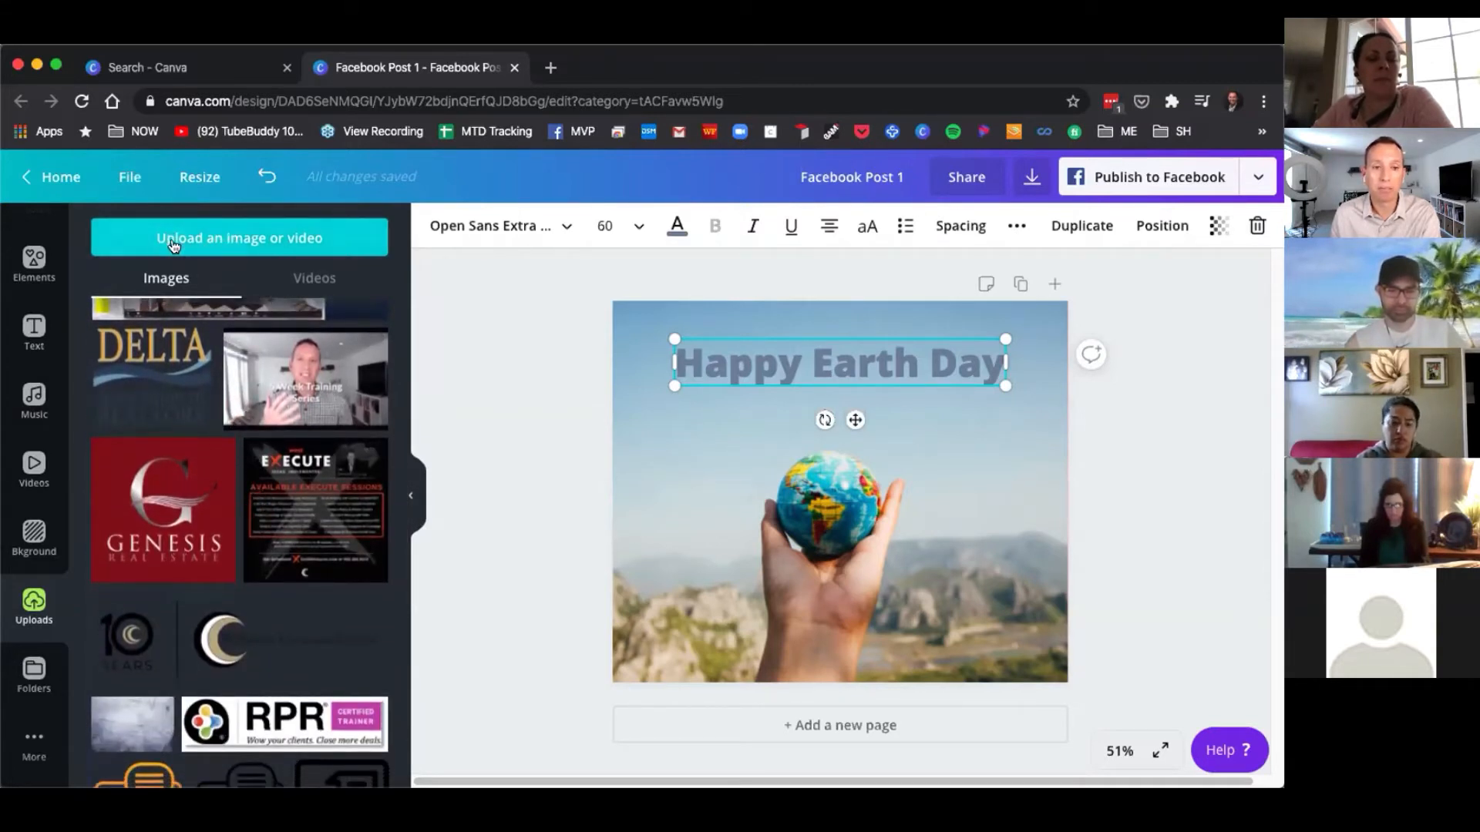
Add the Genesis Real Estate logo from uploads, shrink it, and place it in the upper-left corner of the design.
{"action": "left_click", "coordinate": [241, 244]}
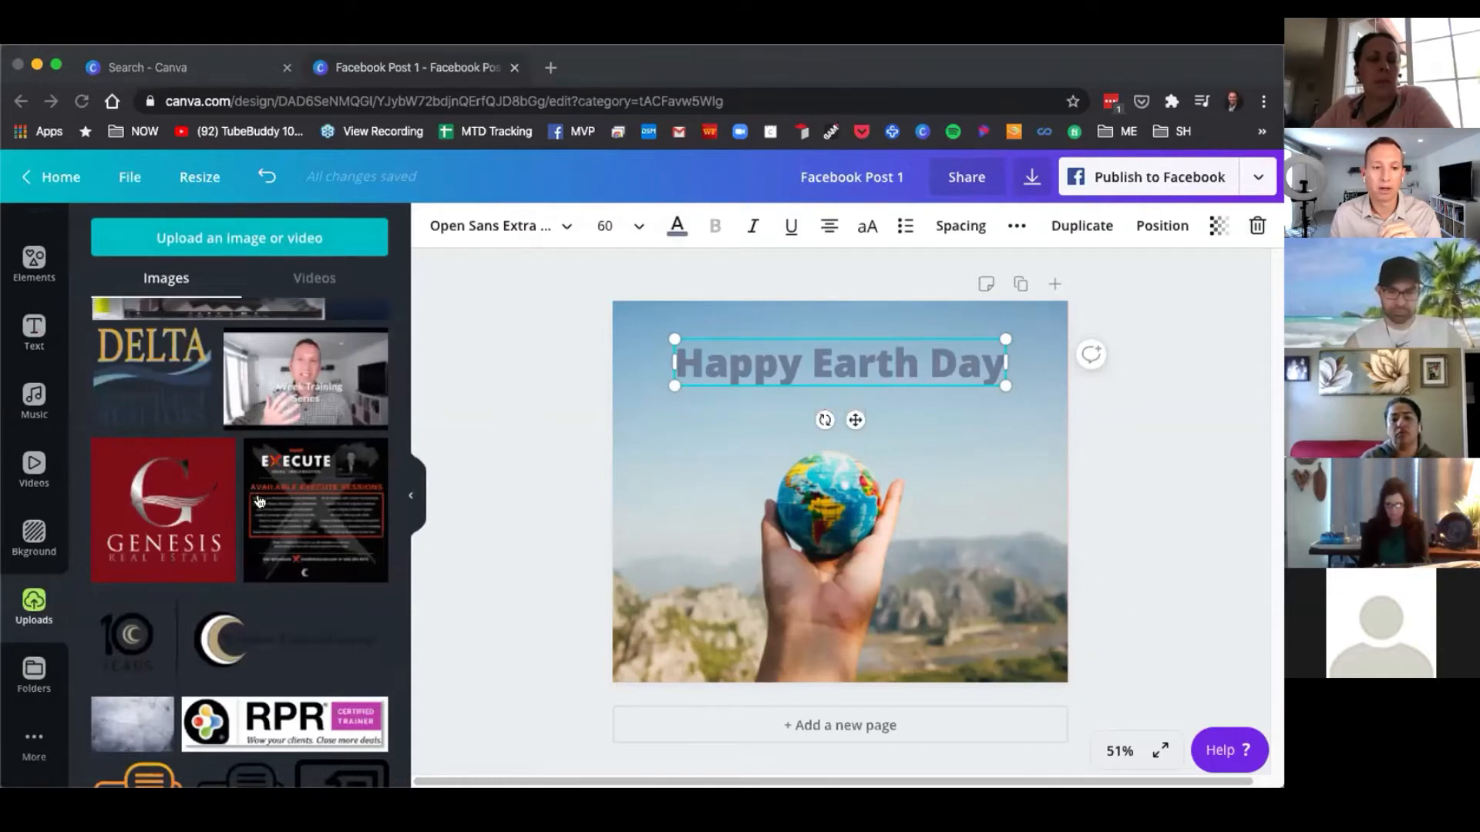
{"action": "left_click", "coordinate": [158, 378]}
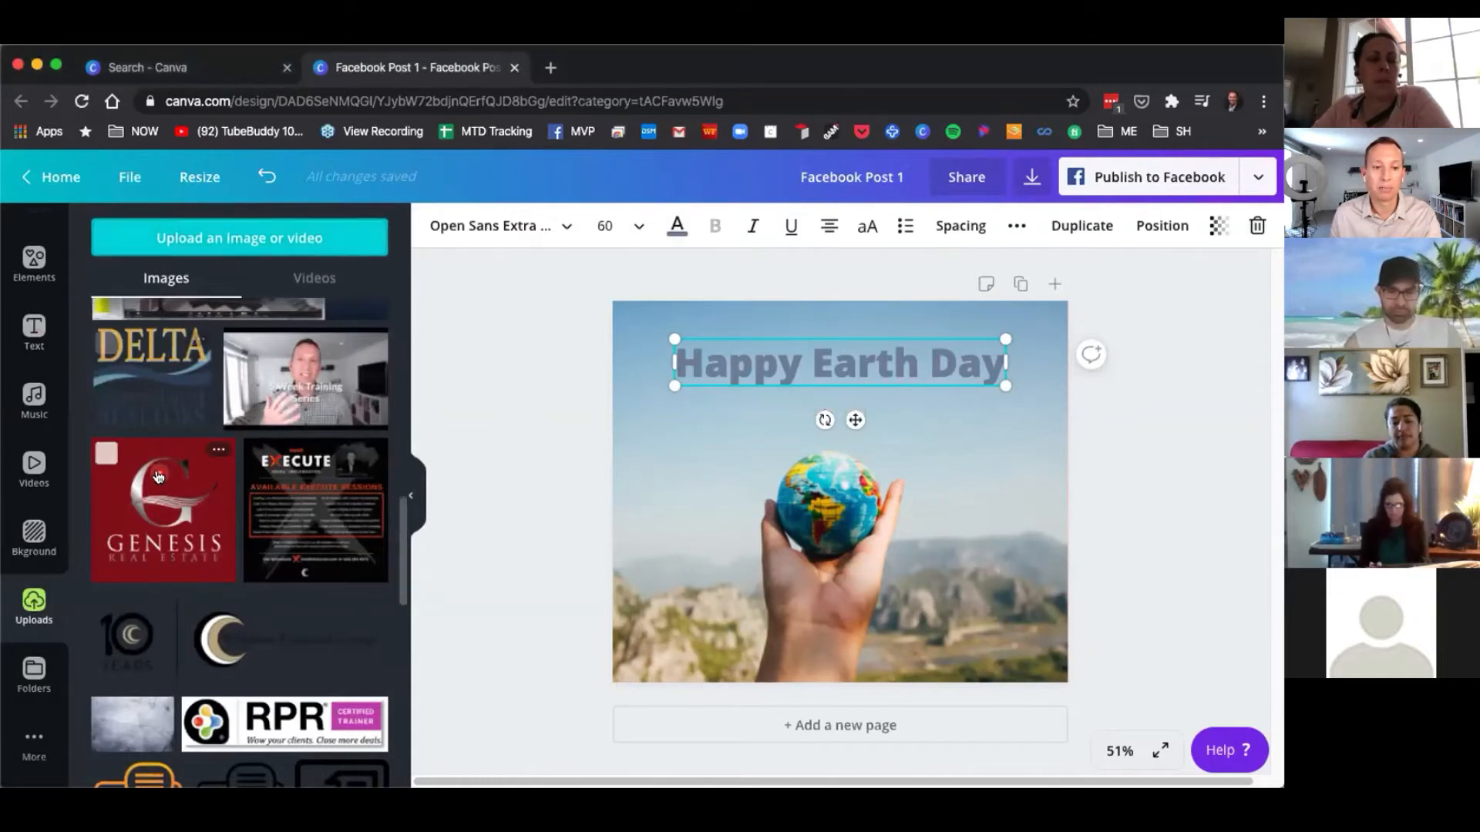
{"action": "left_click", "coordinate": [162, 517]}
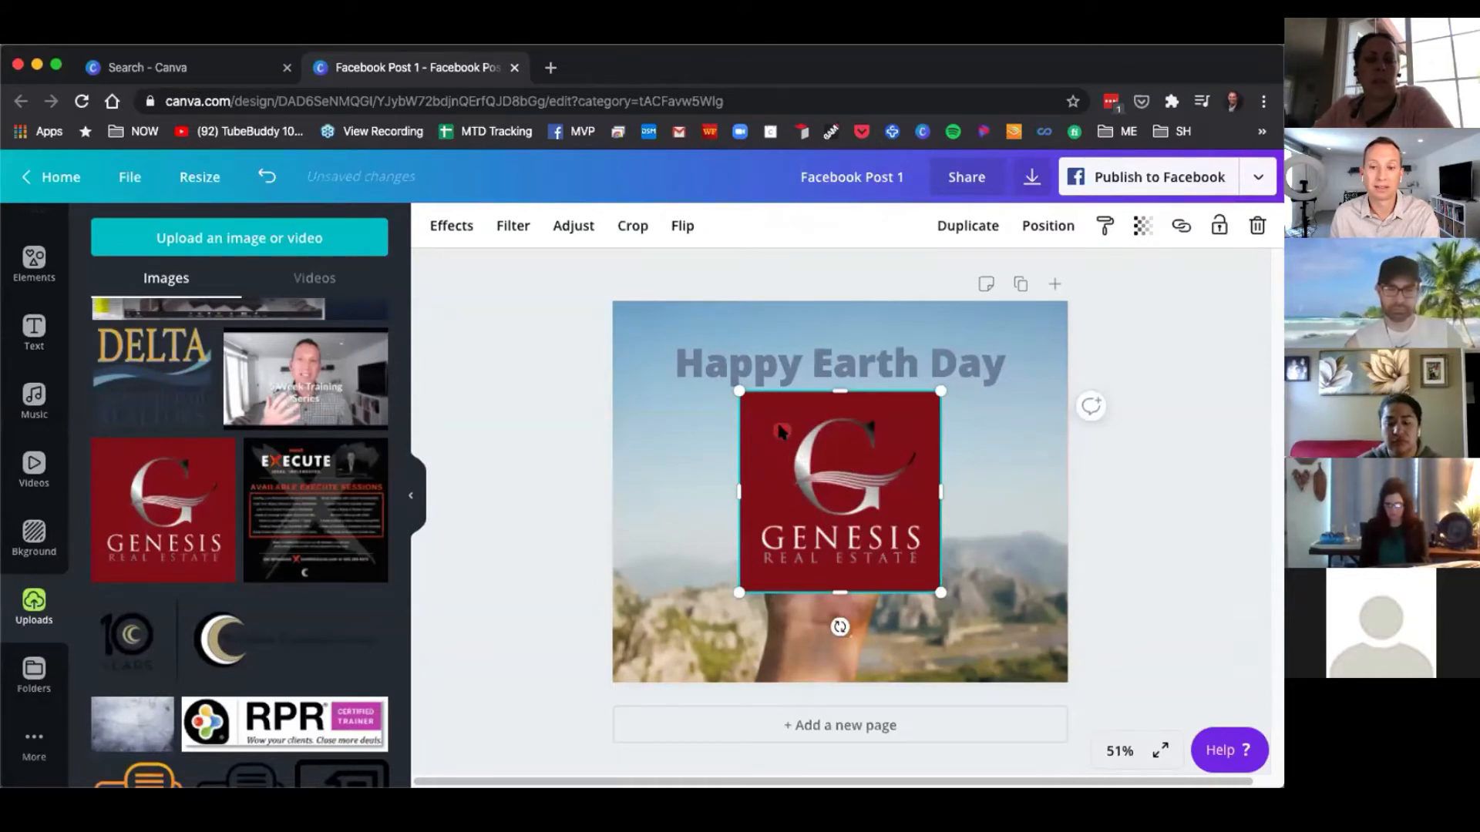
{"action": "left_click_drag", "start_coordinate": [740, 392], "coordinate": [744, 395]}
{"action": "mouse_move", "coordinate": [925, 481]}
{"action": "left_mouse_down"}
{"action": "mouse_move", "coordinate": [853, 534]}
{"action": "mouse_move", "coordinate": [950, 524]}
{"action": "mouse_move", "coordinate": [949, 494]}
{"action": "left_mouse_up"}
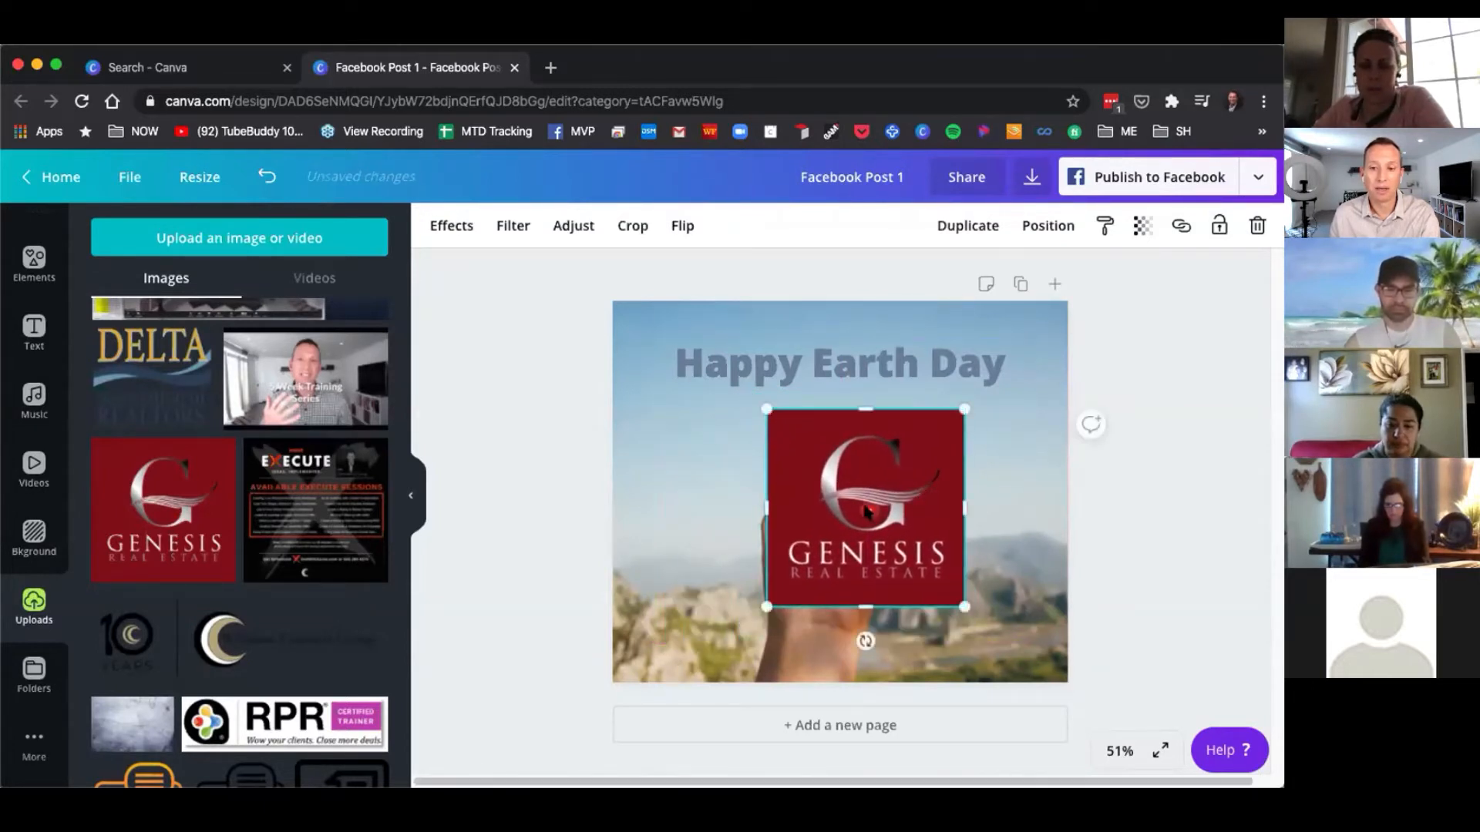
{"action": "left_click_drag", "start_coordinate": [767, 411], "coordinate": [870, 512]}
{"action": "left_click_drag", "start_coordinate": [923, 570], "coordinate": [697, 386]}
Break the Happy Earth Day heading onto two lines and move it to the upper right beside the logo.
{"action": "left_click_drag", "start_coordinate": [876, 371], "coordinate": [894, 379]}
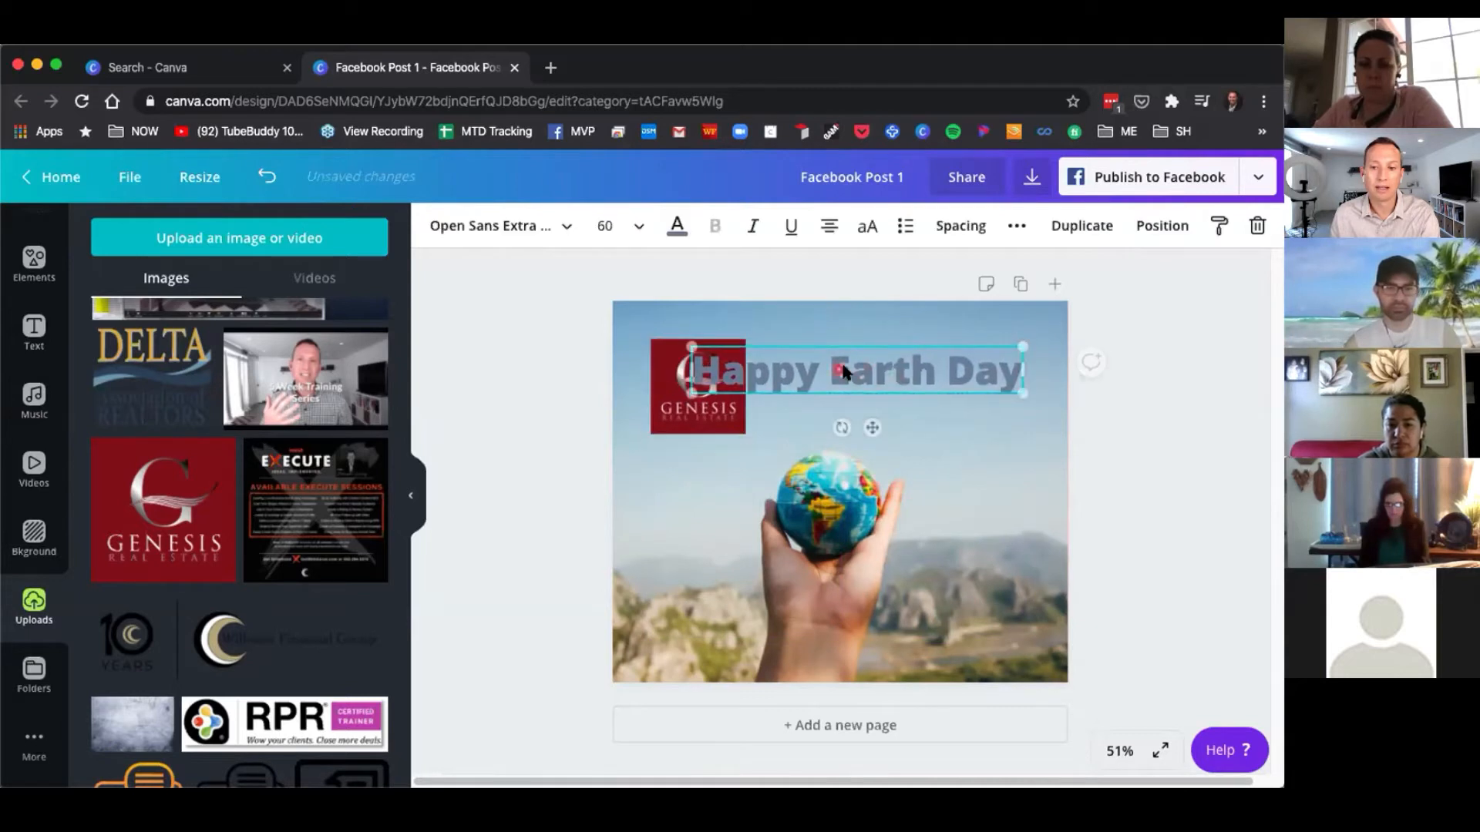
{"action": "left_click", "coordinate": [832, 369]}
{"action": "key", "text": "Return"}
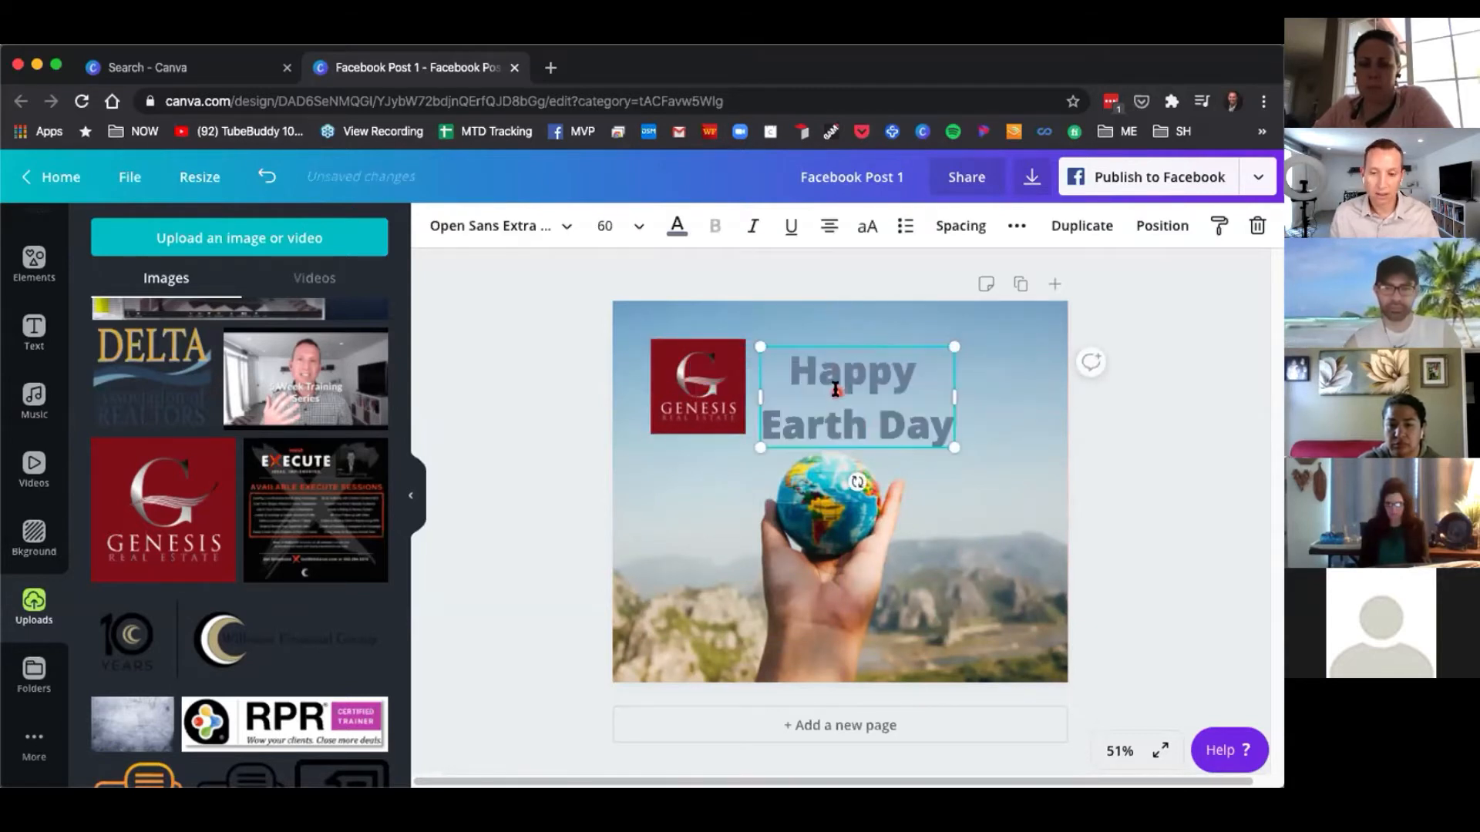
{"action": "left_click_drag", "start_coordinate": [880, 343], "coordinate": [951, 333]}
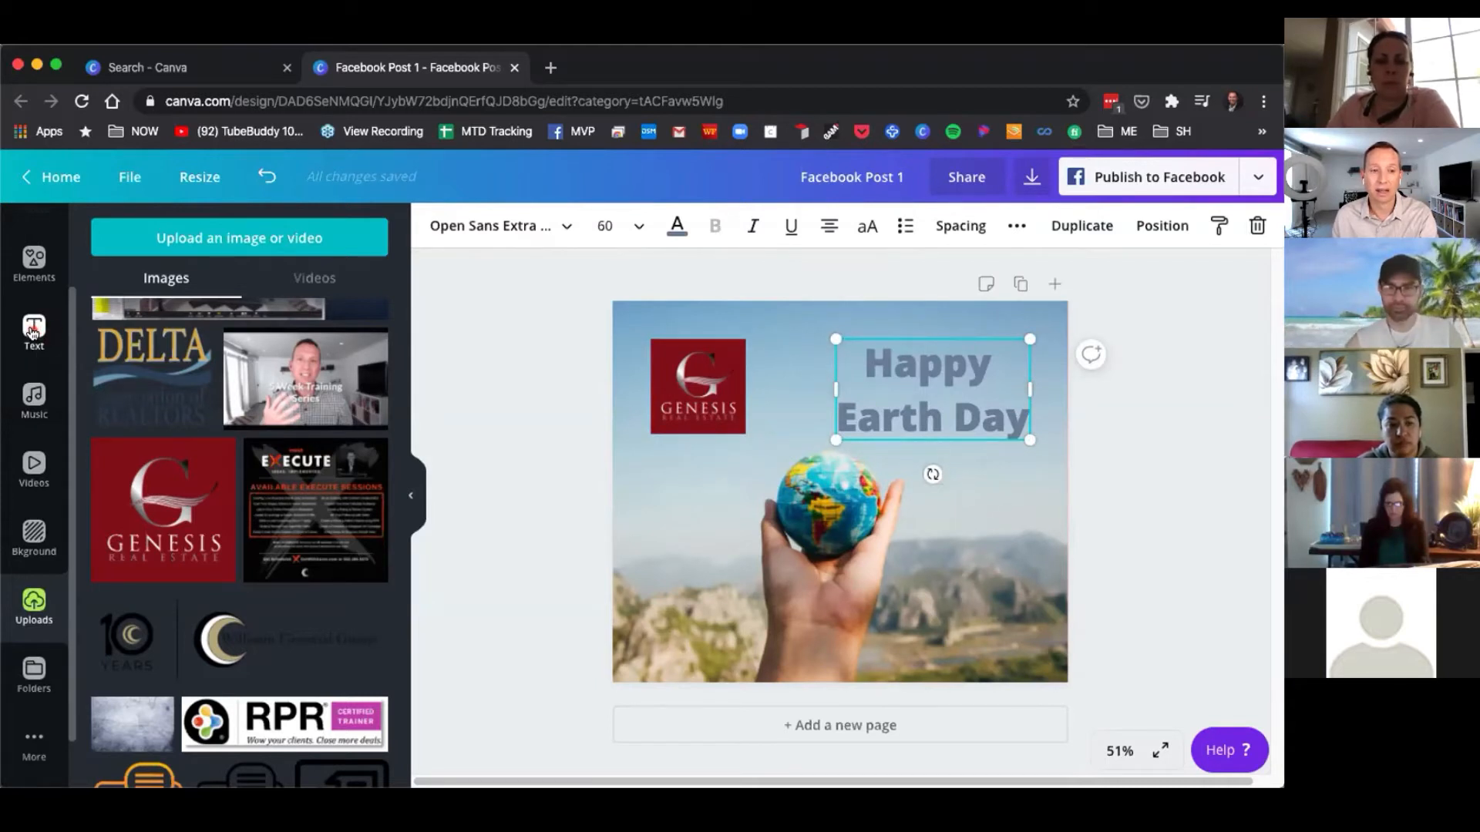
Add a subheading text box and move it to the bottom centre of the design.
{"action": "left_click", "coordinate": [32, 332]}
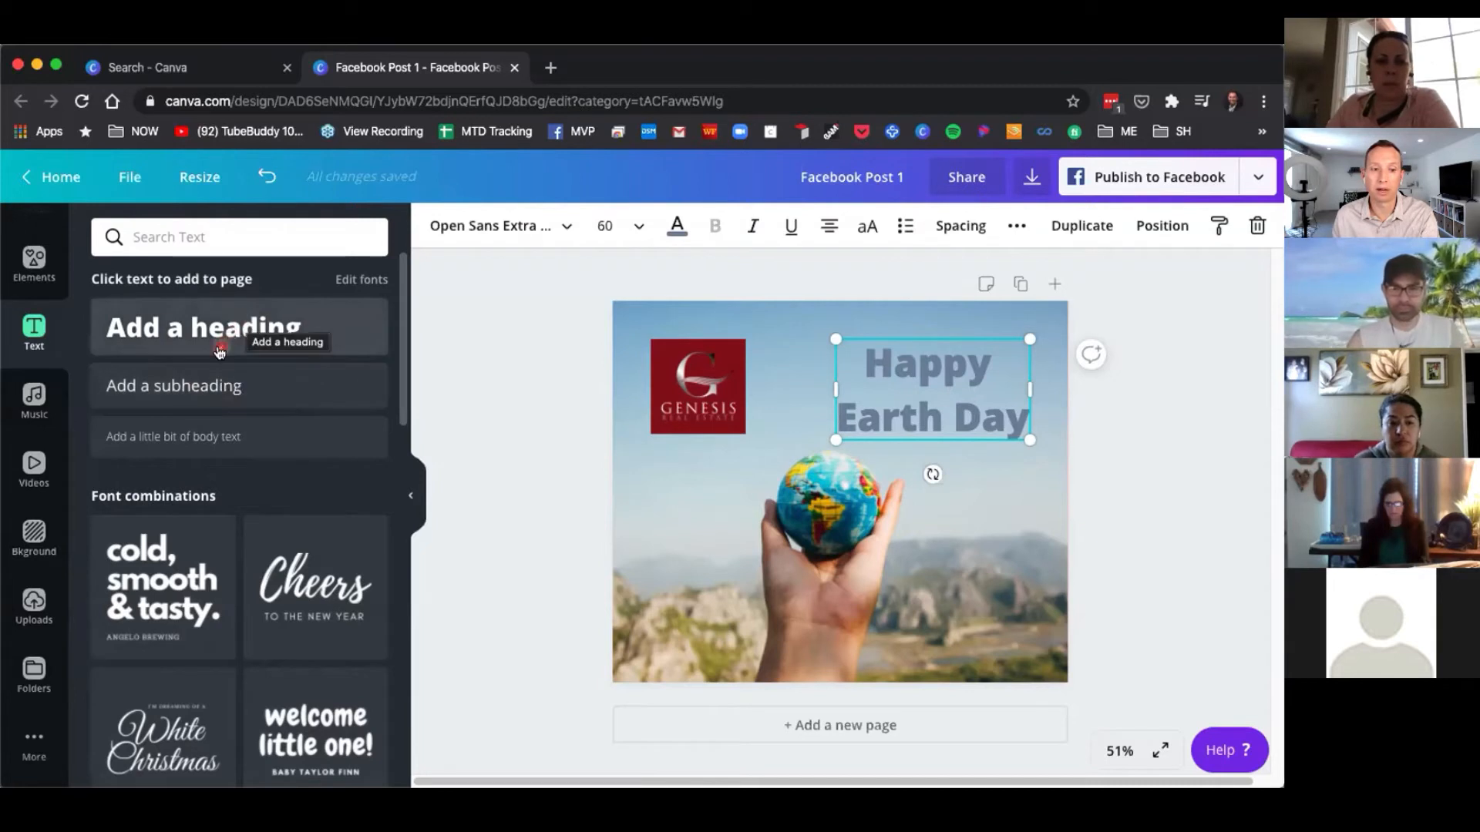
{"action": "left_click", "coordinate": [188, 388]}
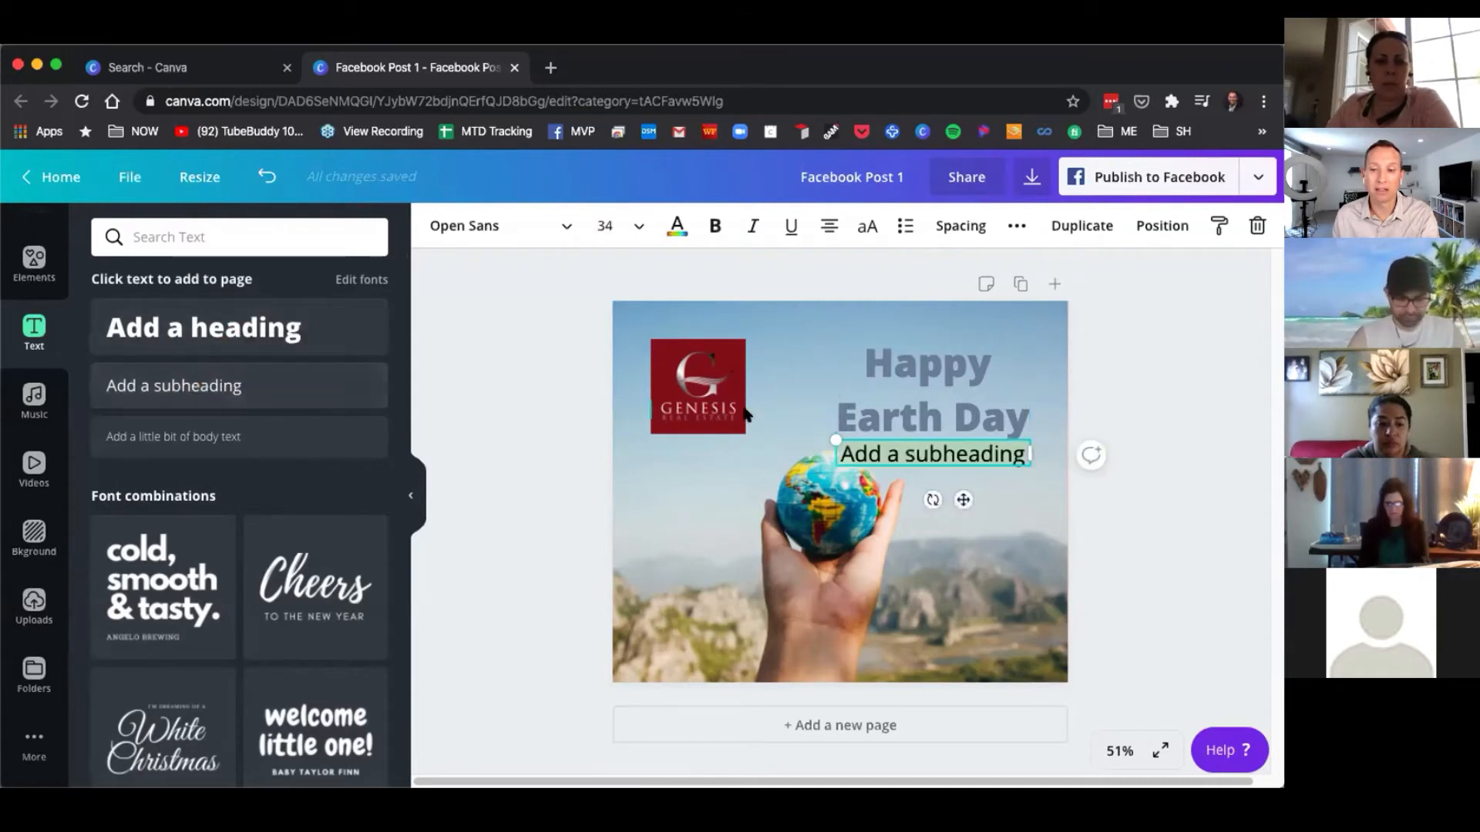
{"action": "left_click_drag", "start_coordinate": [902, 467], "coordinate": [805, 644]}
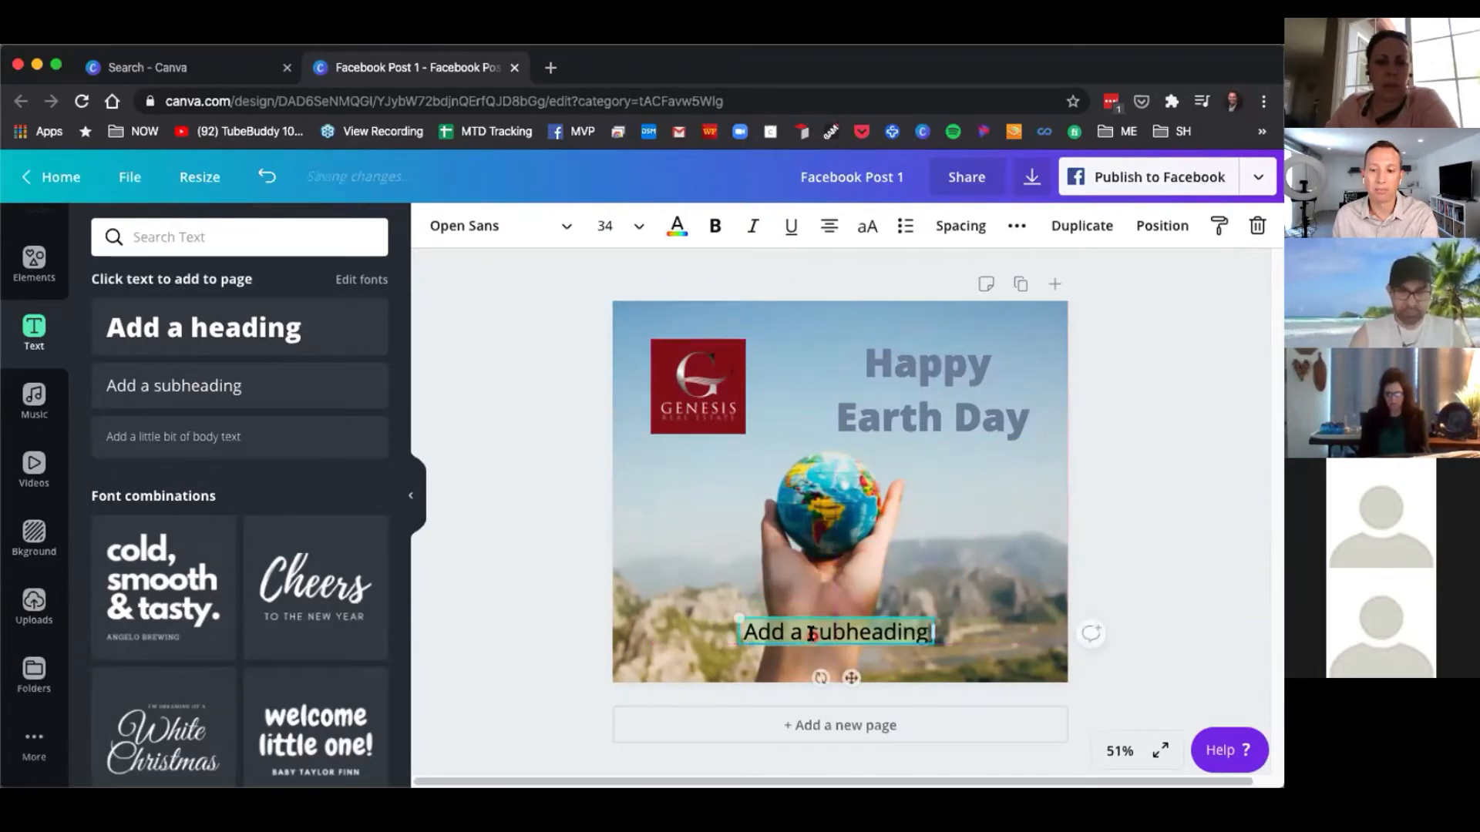
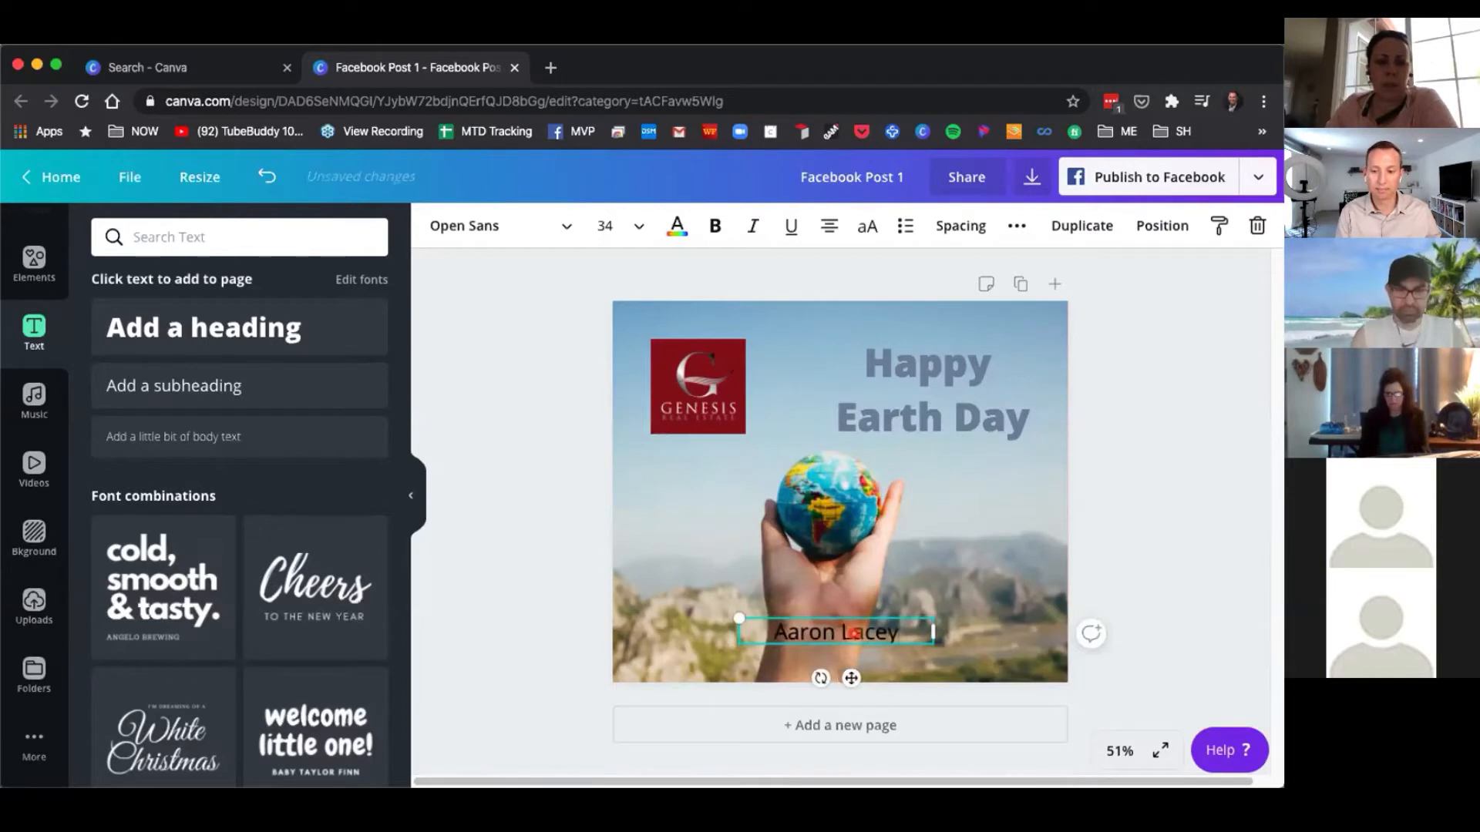
Replace the subheading text with the agent's full name and, on a second line, their phone number.
{"action": "key", "text": "Return"}
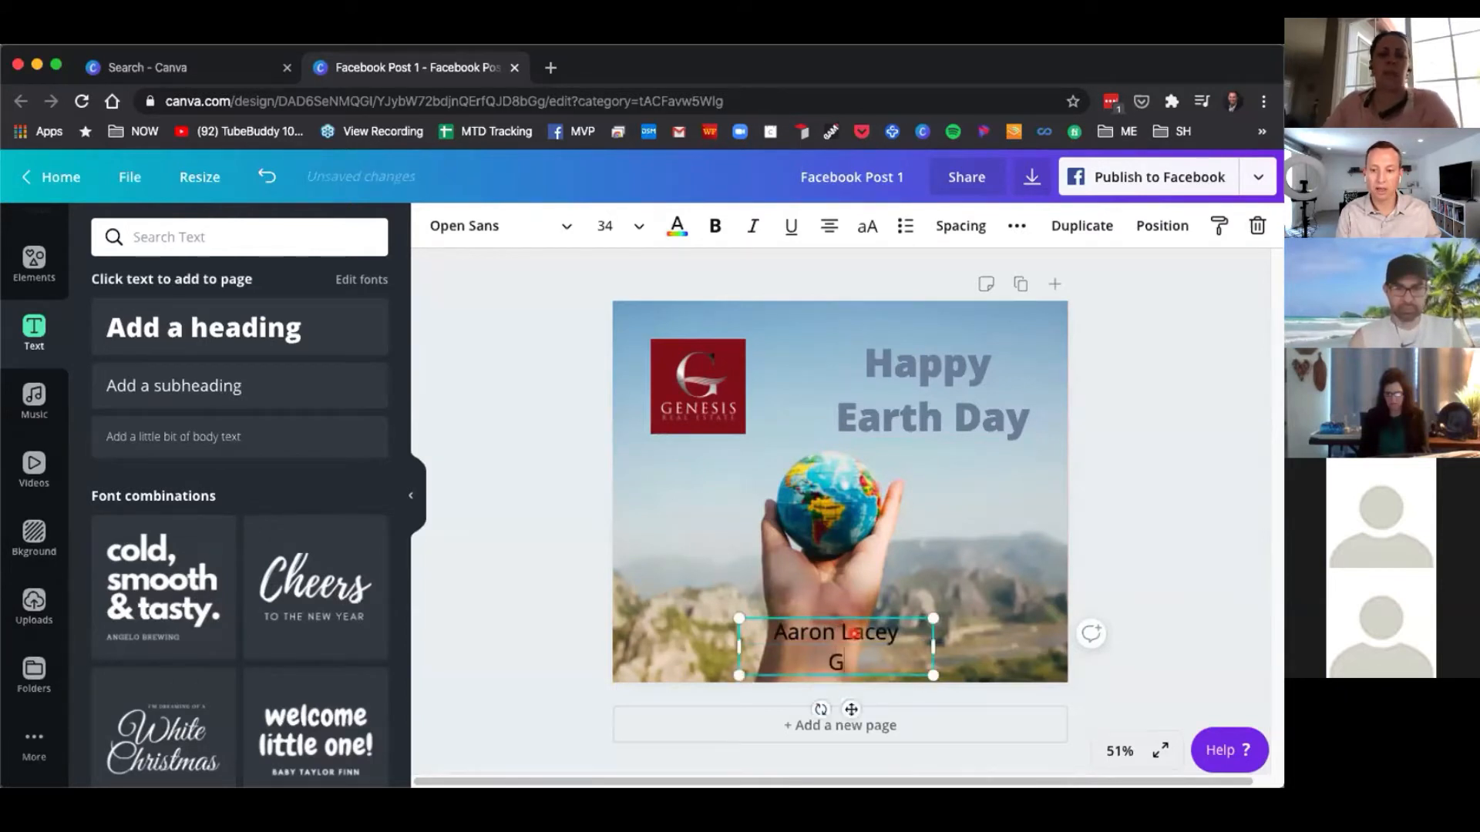
{"action": "type", "text": "(620"}
{"action": "key", "text": "BackSpace"}
{"action": "key", "text": "BackSpace"}
{"action": "key", "text": "BackSpace"}
{"action": "key", "text": "BackSpace"}
{"action": "type", "text": "620"}
{"action": "key", "text": "BackSpace"}
{"action": "key", "text": "BackSpace"}
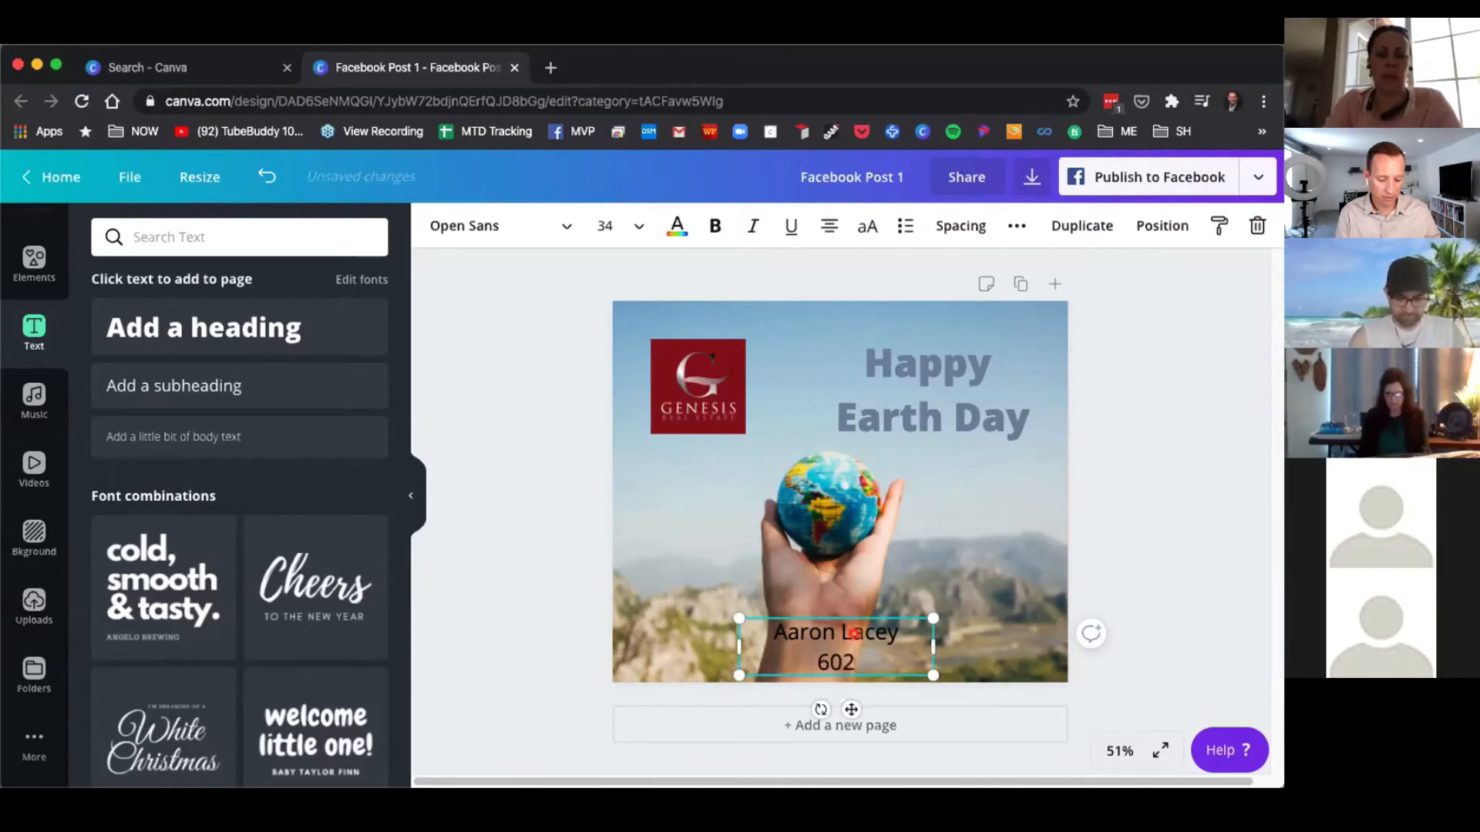
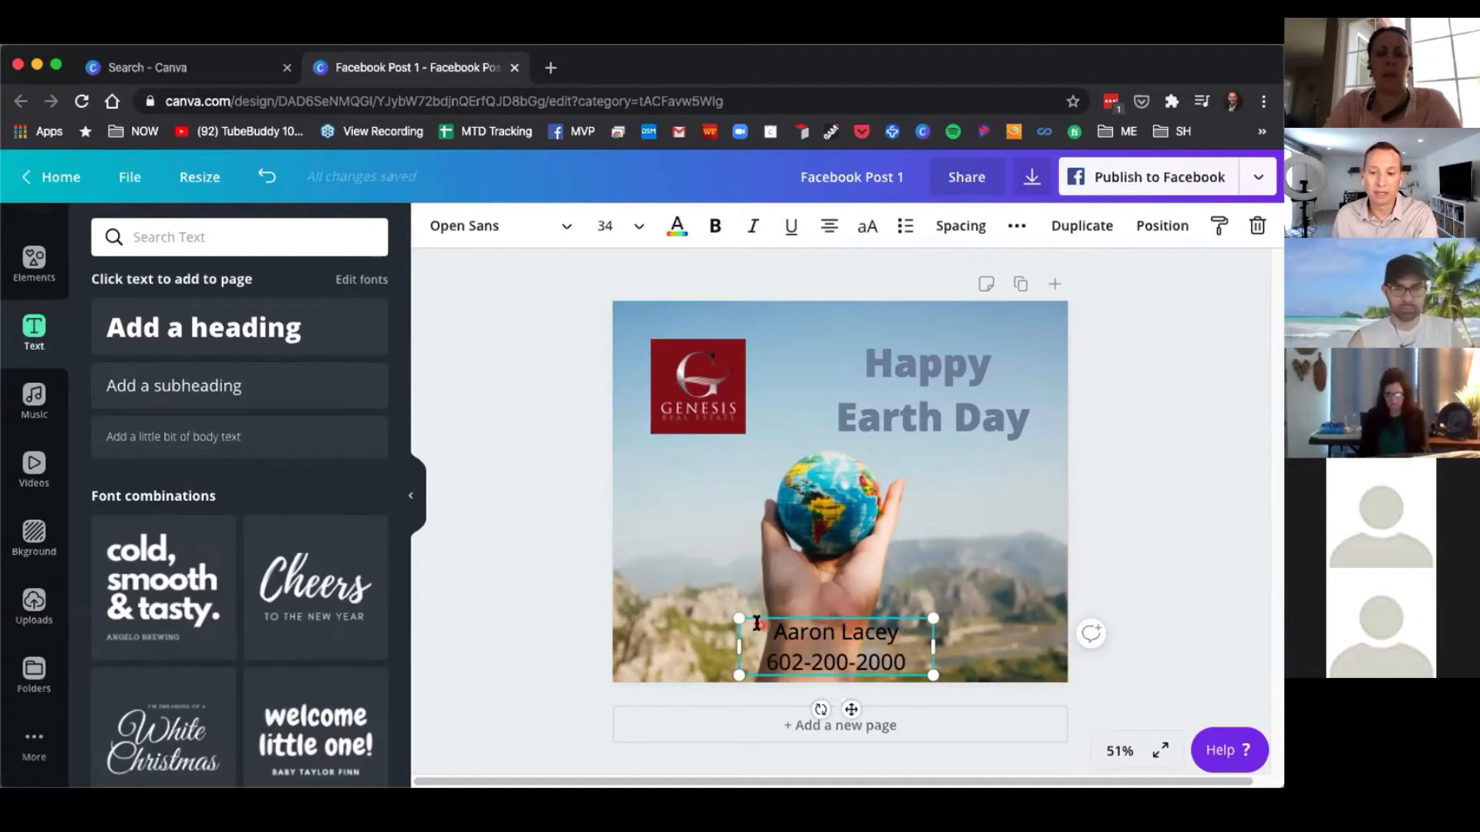
Make the name line of the contact text bold.
{"action": "left_click_drag", "start_coordinate": [763, 627], "coordinate": [820, 625]}
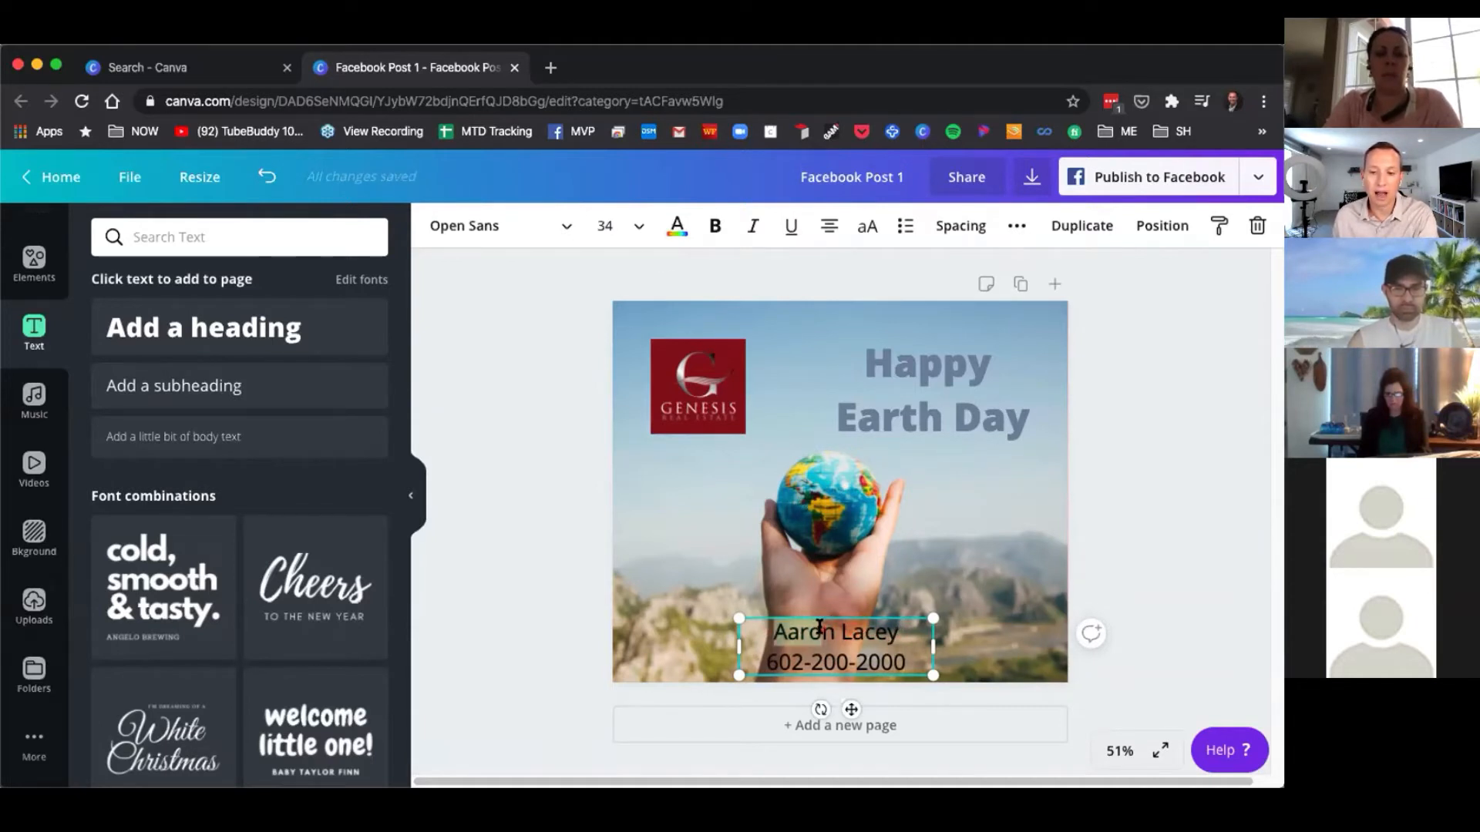
{"action": "left_click", "coordinate": [1018, 646]}
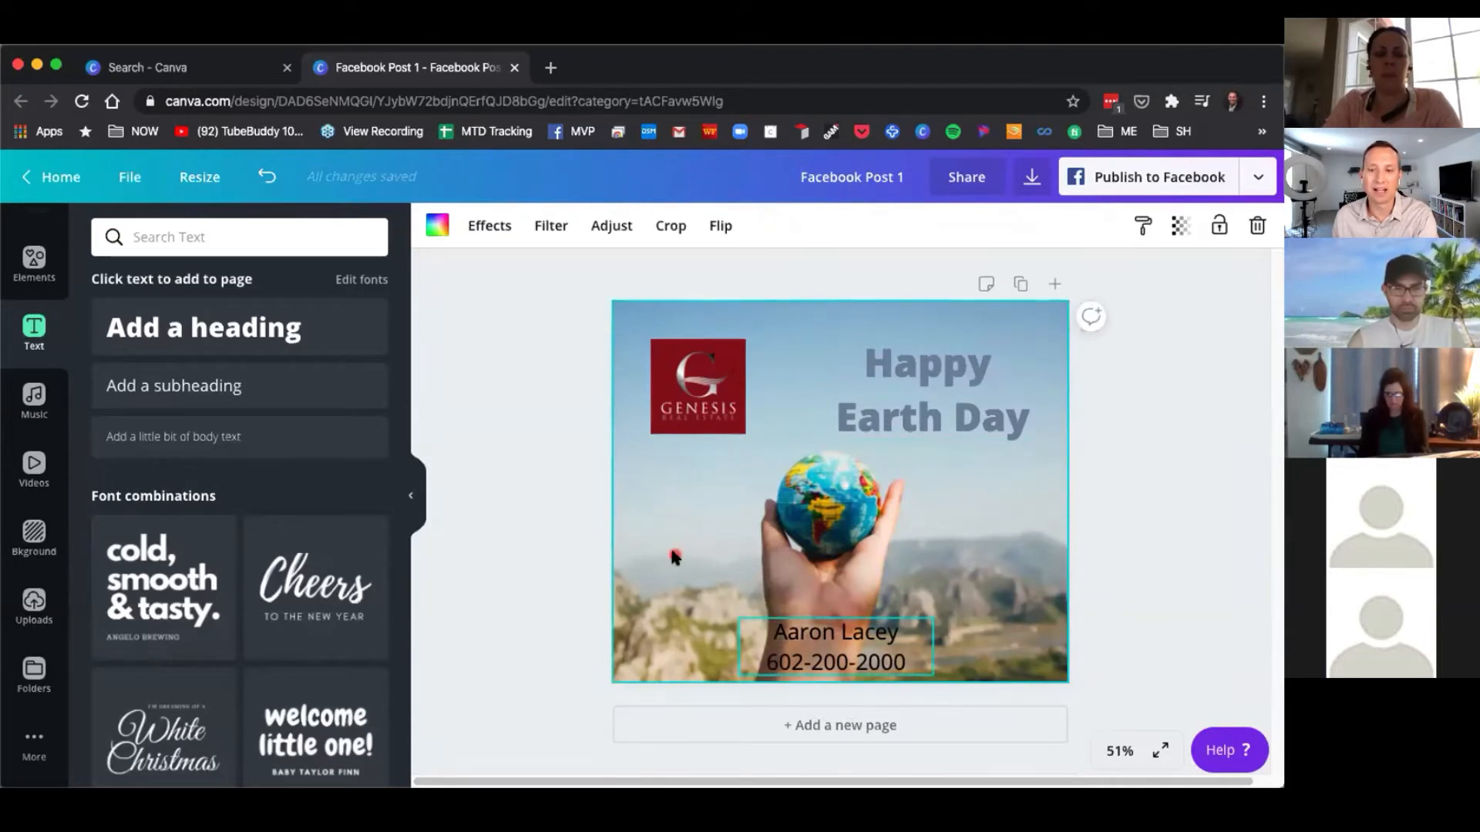
{"action": "left_click", "coordinate": [773, 635]}
{"action": "left_click_drag", "start_coordinate": [771, 630], "coordinate": [900, 632]}
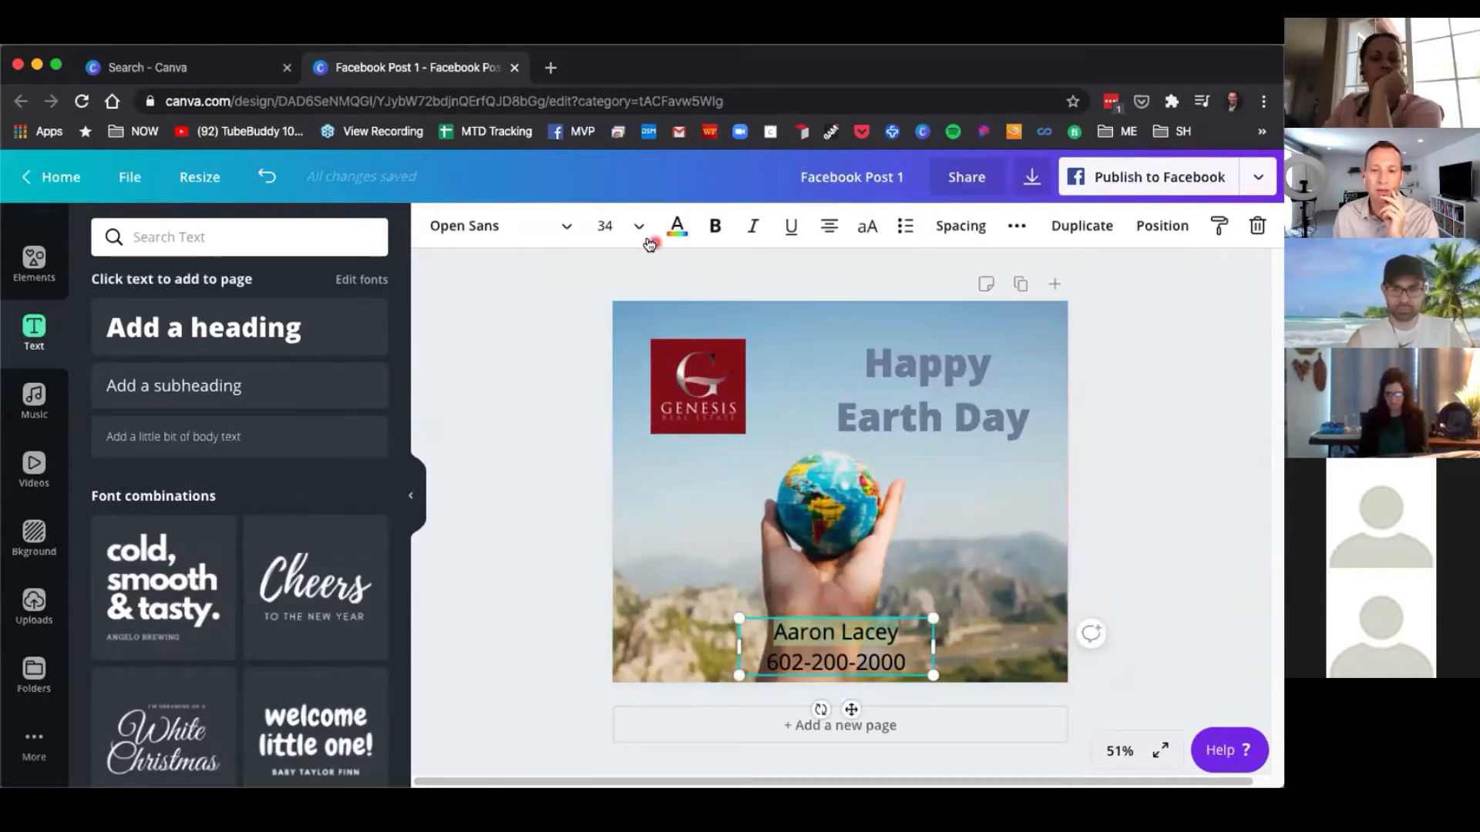
{"action": "left_click", "coordinate": [716, 227]}
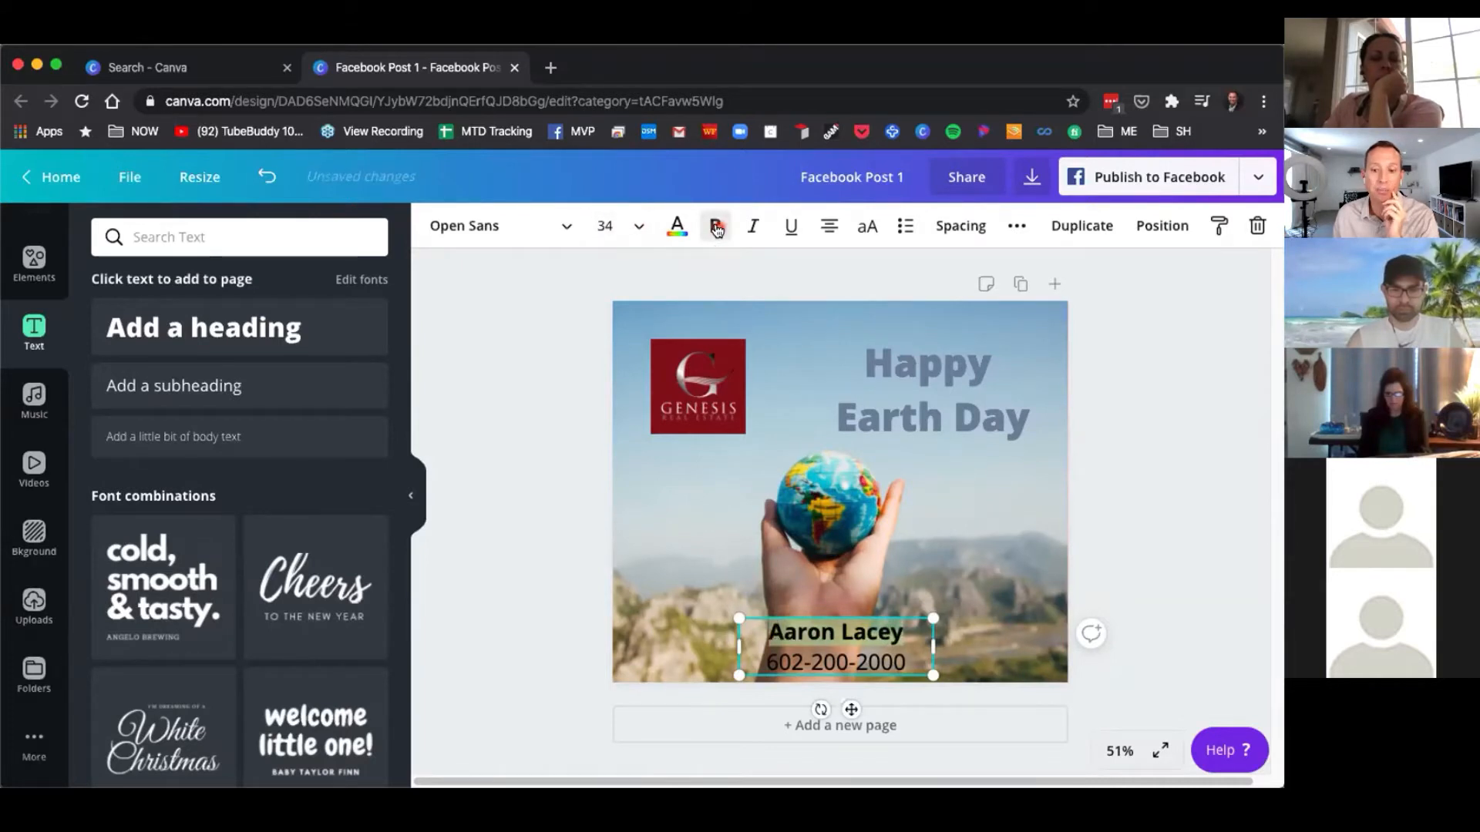
Set the phone number line's font size to 28.
{"action": "left_click", "coordinate": [801, 667]}
{"action": "left_click_drag", "start_coordinate": [766, 662], "coordinate": [909, 663]}
{"action": "left_click", "coordinate": [642, 228]}
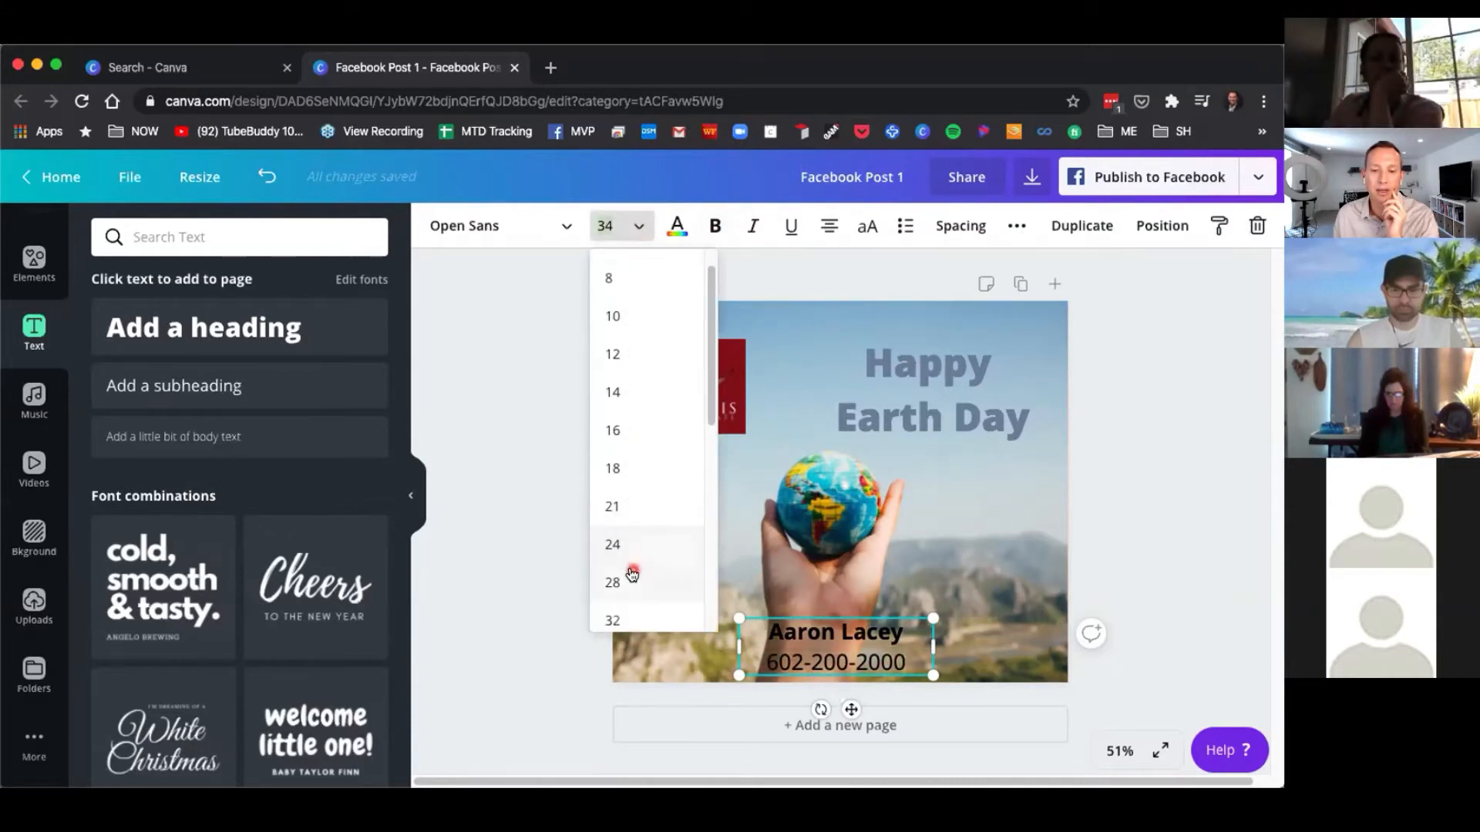
{"action": "left_click", "coordinate": [628, 589]}
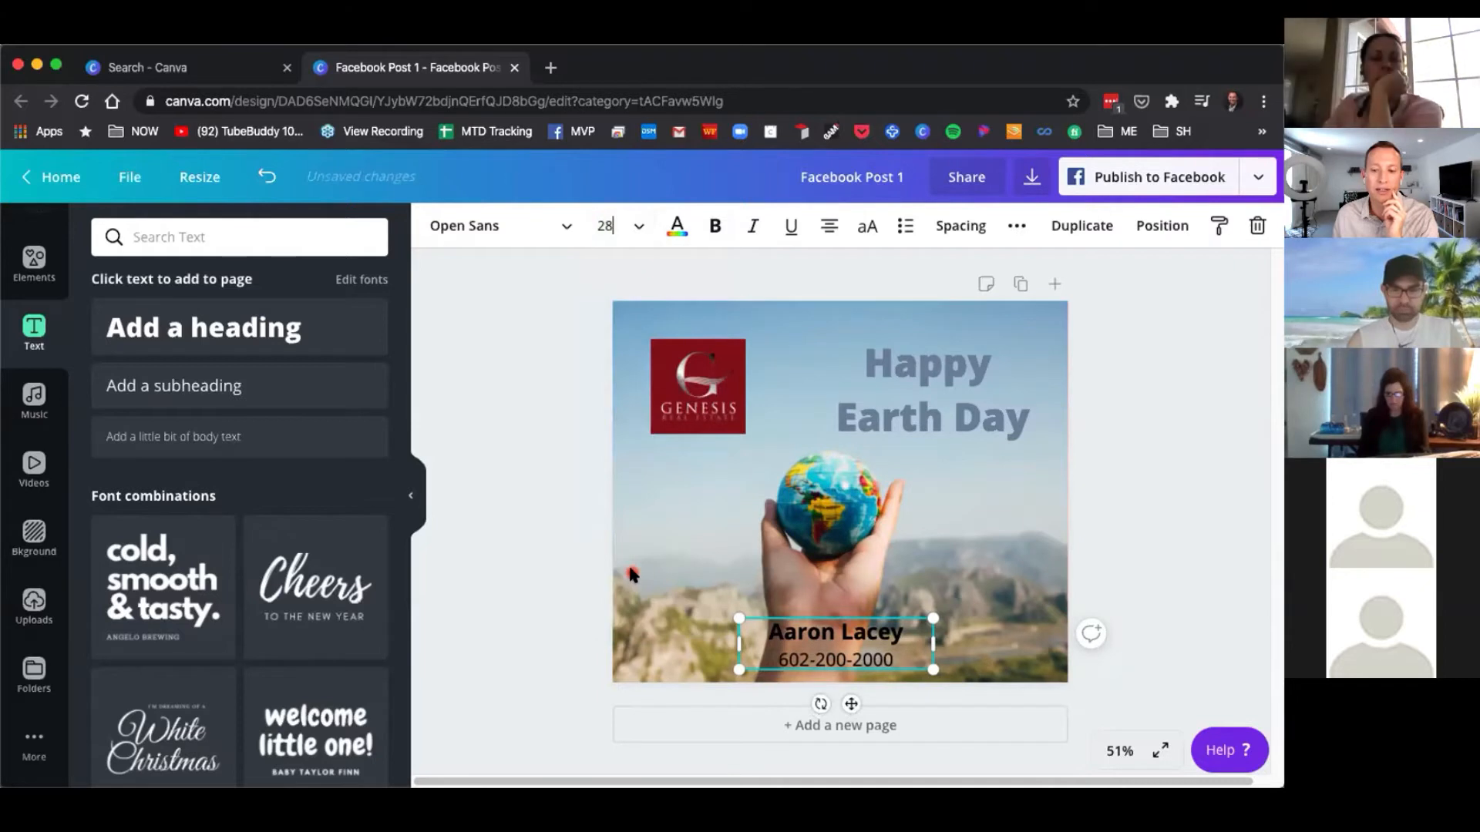
Reduce the contact text's line height to 1.05.
{"action": "left_click", "coordinate": [1148, 569]}
{"action": "left_click", "coordinate": [862, 650]}
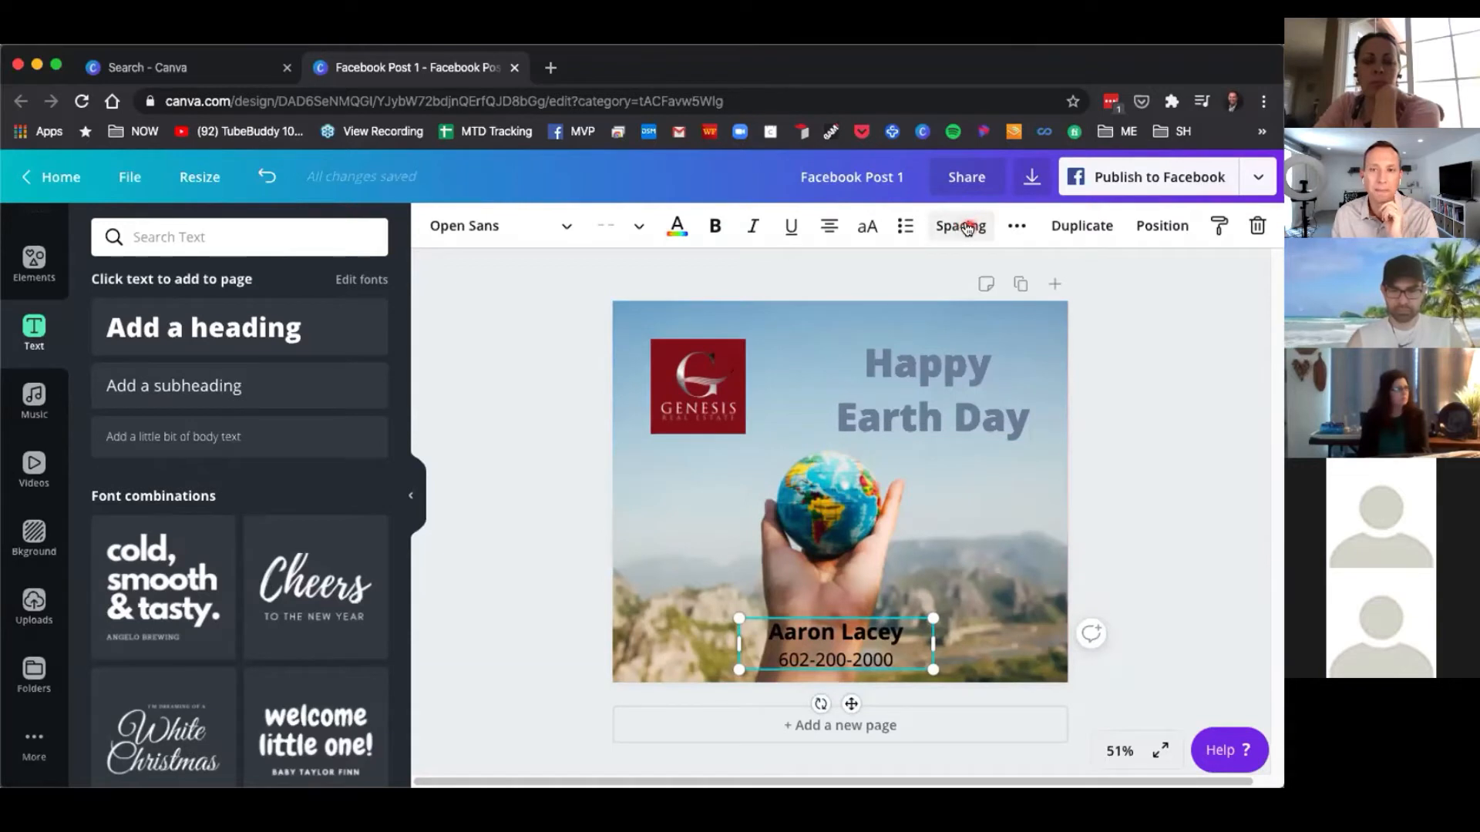
{"action": "left_click", "coordinate": [1050, 587]}
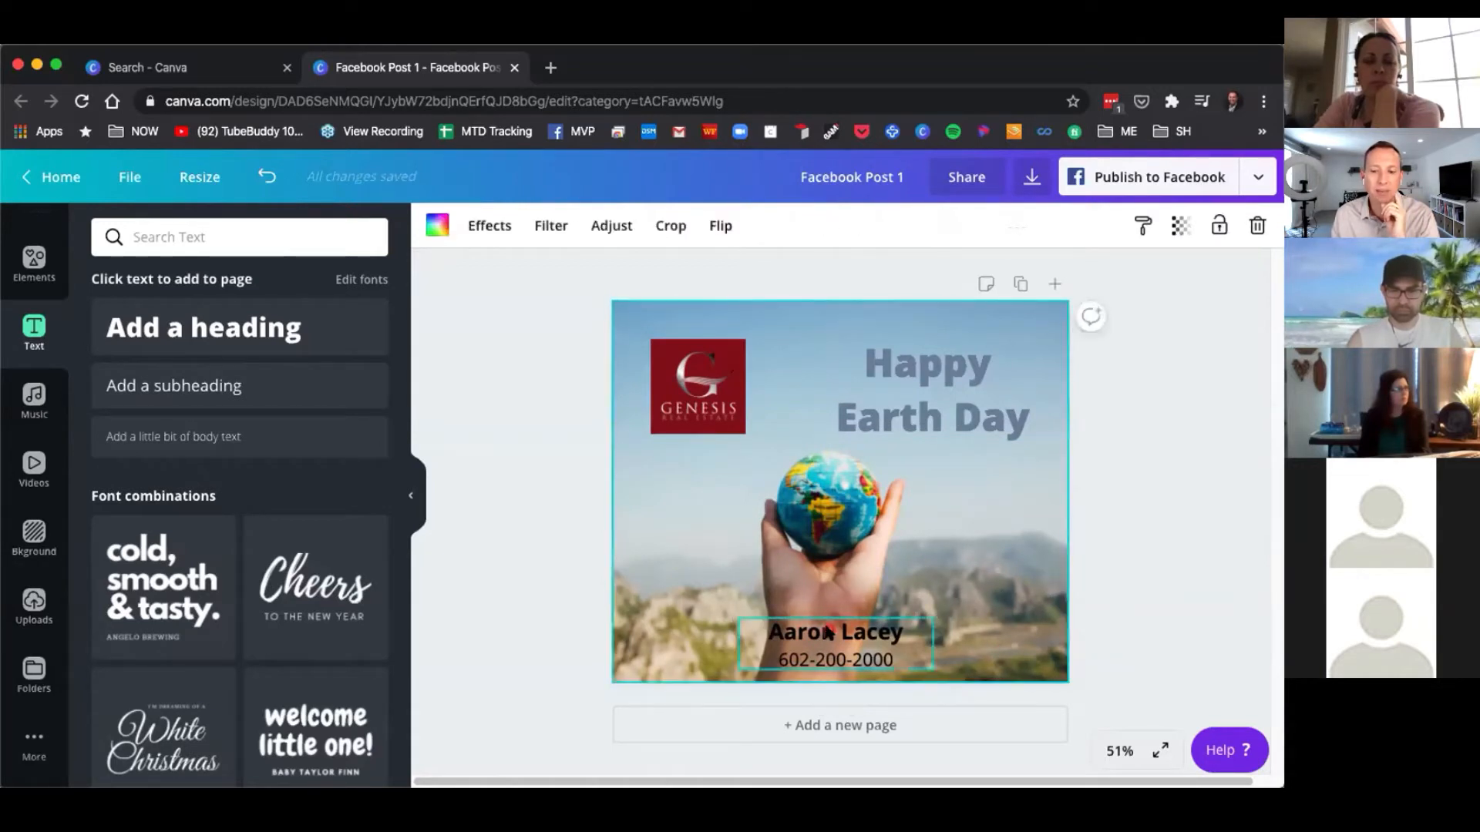
{"action": "left_click", "coordinate": [829, 632]}
{"action": "left_click", "coordinate": [984, 584]}
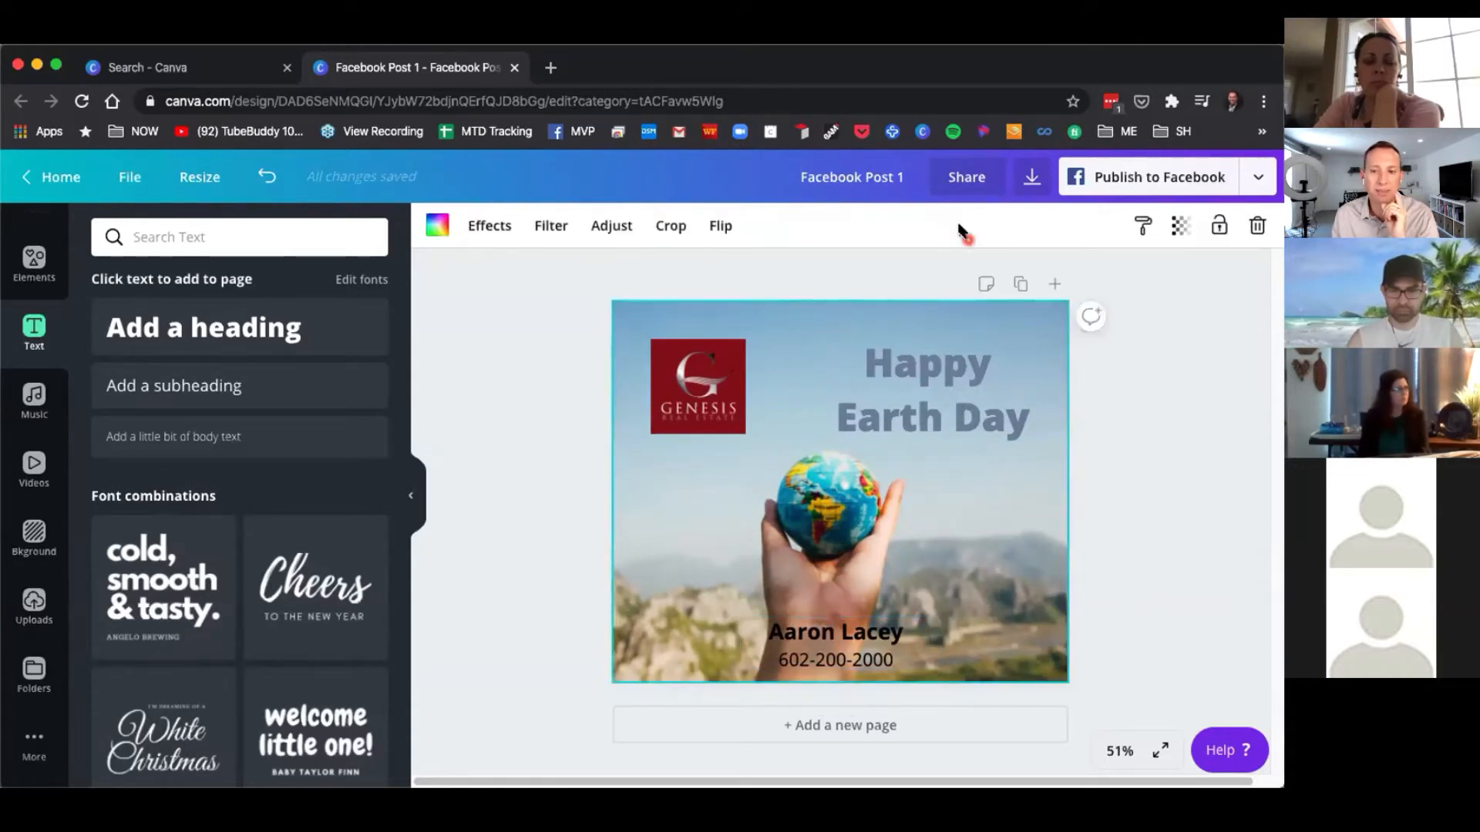
{"action": "left_click", "coordinate": [820, 633]}
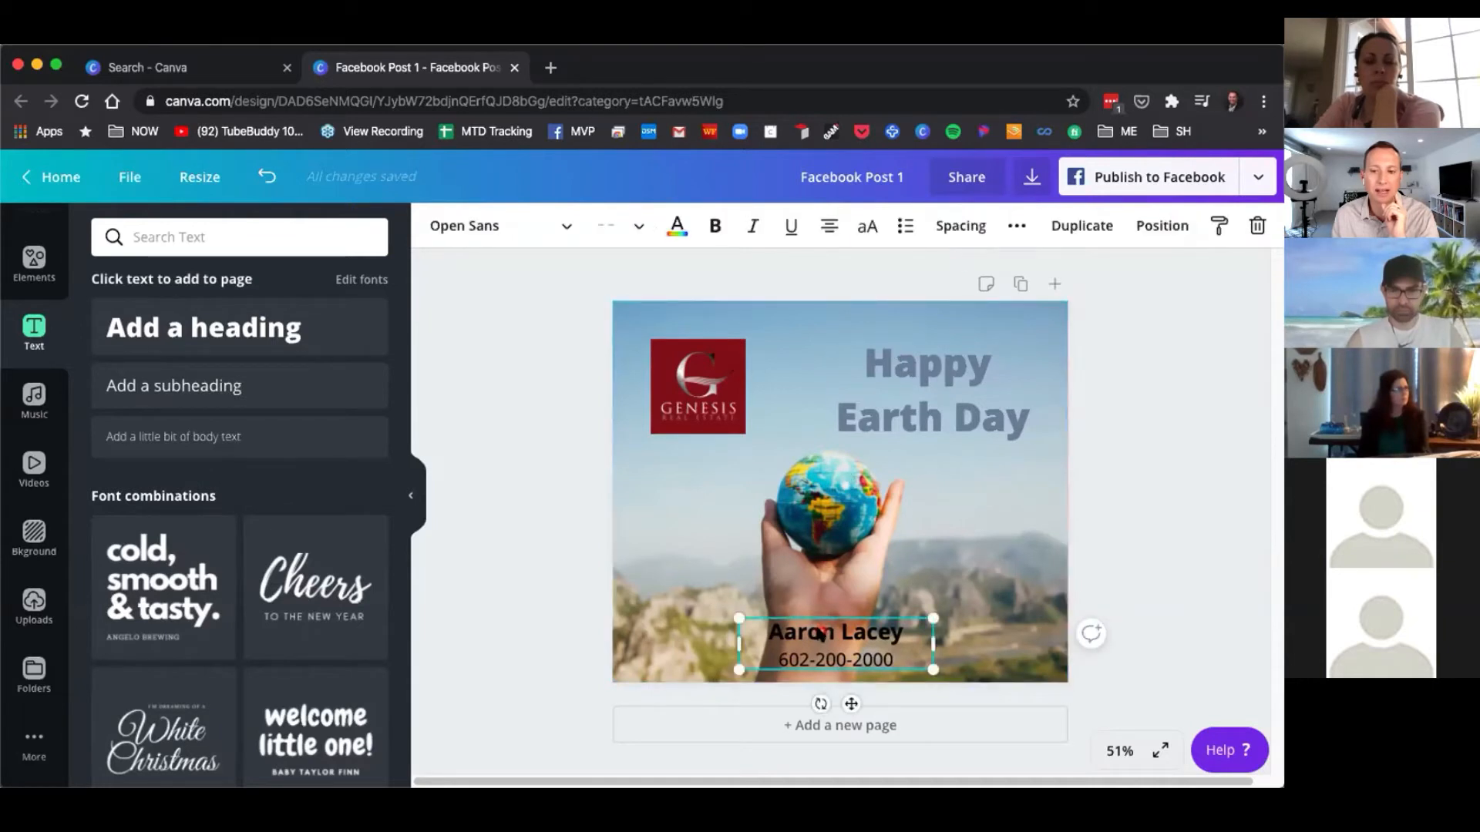
{"action": "left_click", "coordinate": [959, 226]}
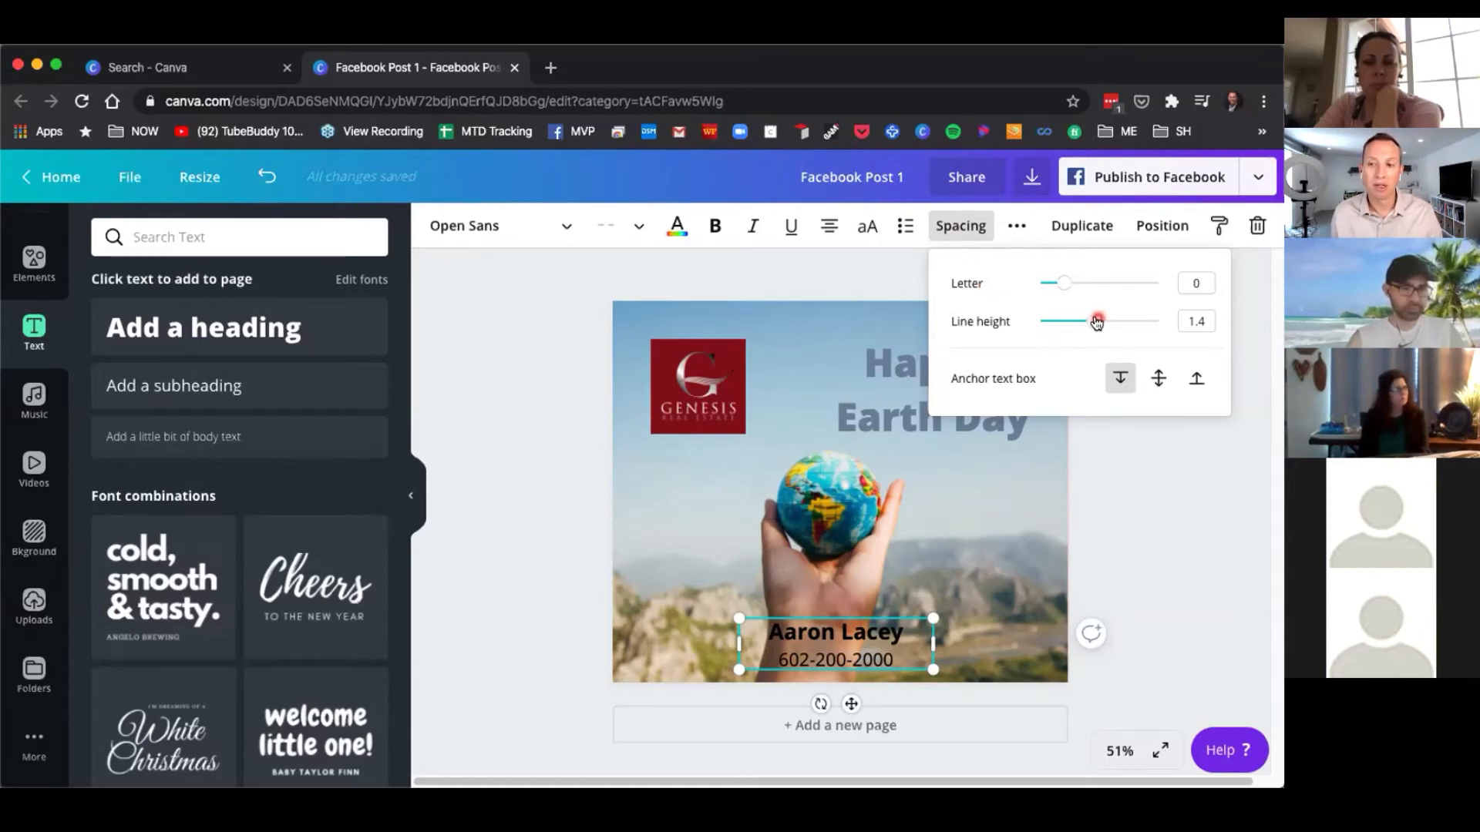
{"action": "left_click_drag", "start_coordinate": [1095, 324], "coordinate": [1070, 325]}
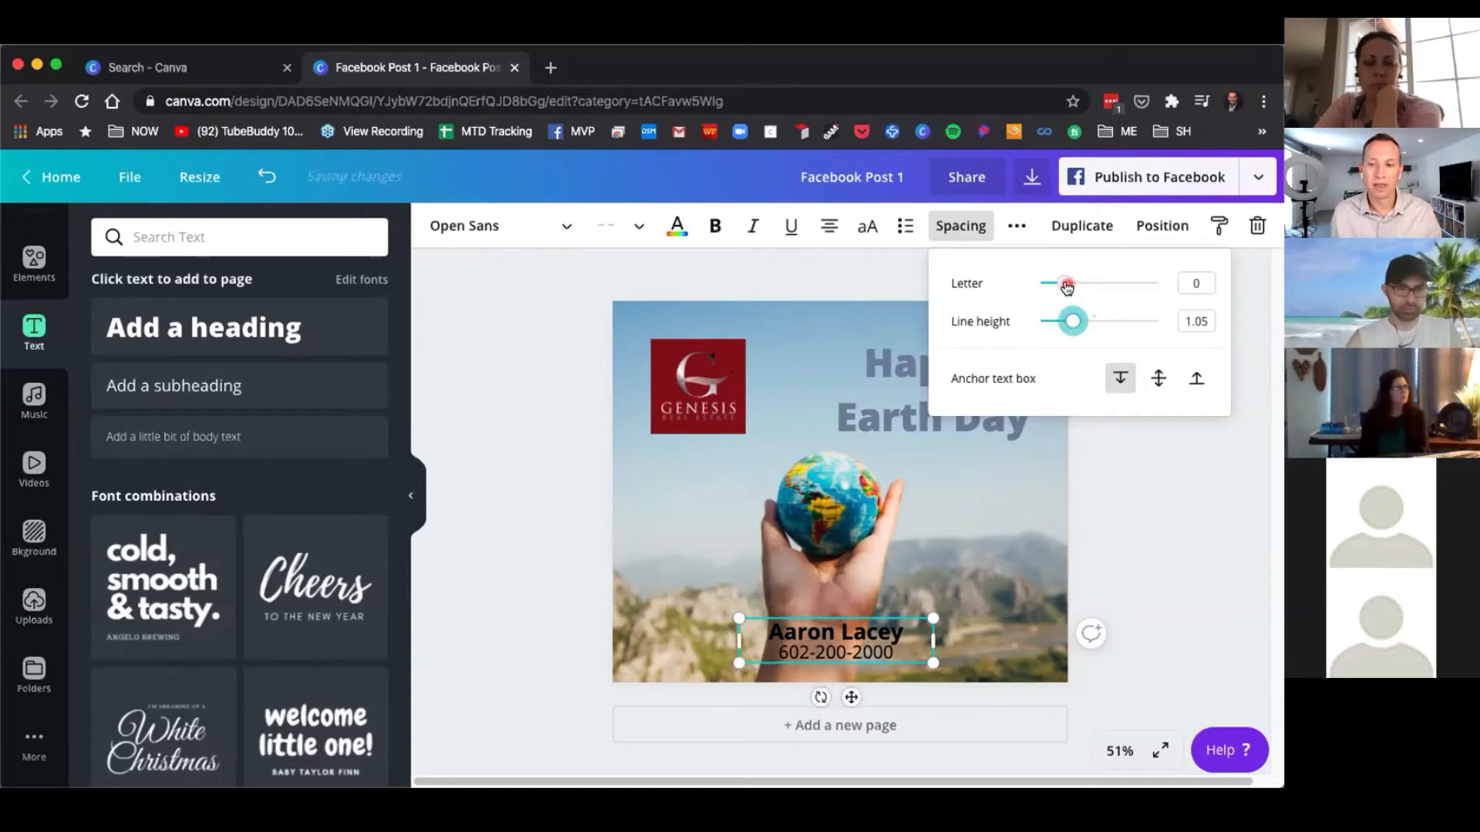
Tighten the contact text's letter spacing to -63.
{"action": "mouse_move", "coordinate": [1067, 287]}
{"action": "left_mouse_down"}
{"action": "mouse_move", "coordinate": [1039, 285]}
{"action": "mouse_move", "coordinate": [1131, 287]}
{"action": "mouse_move", "coordinate": [1043, 284]}
{"action": "mouse_move", "coordinate": [1077, 284]}
{"action": "mouse_move", "coordinate": [1047, 285]}
{"action": "mouse_move", "coordinate": [1064, 281]}
{"action": "left_mouse_up"}
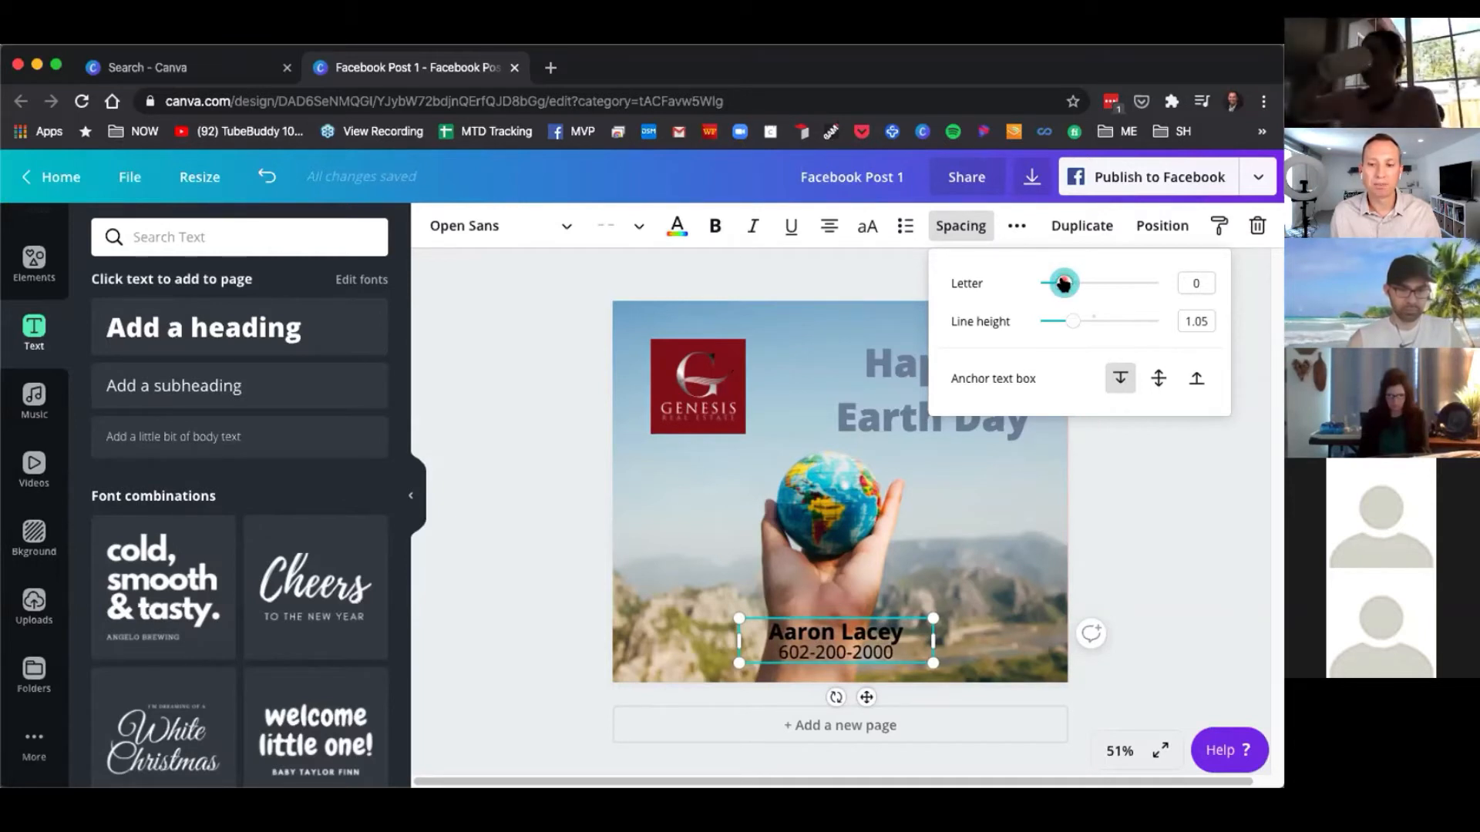
{"action": "left_click_drag", "start_coordinate": [1060, 284], "coordinate": [1050, 285]}
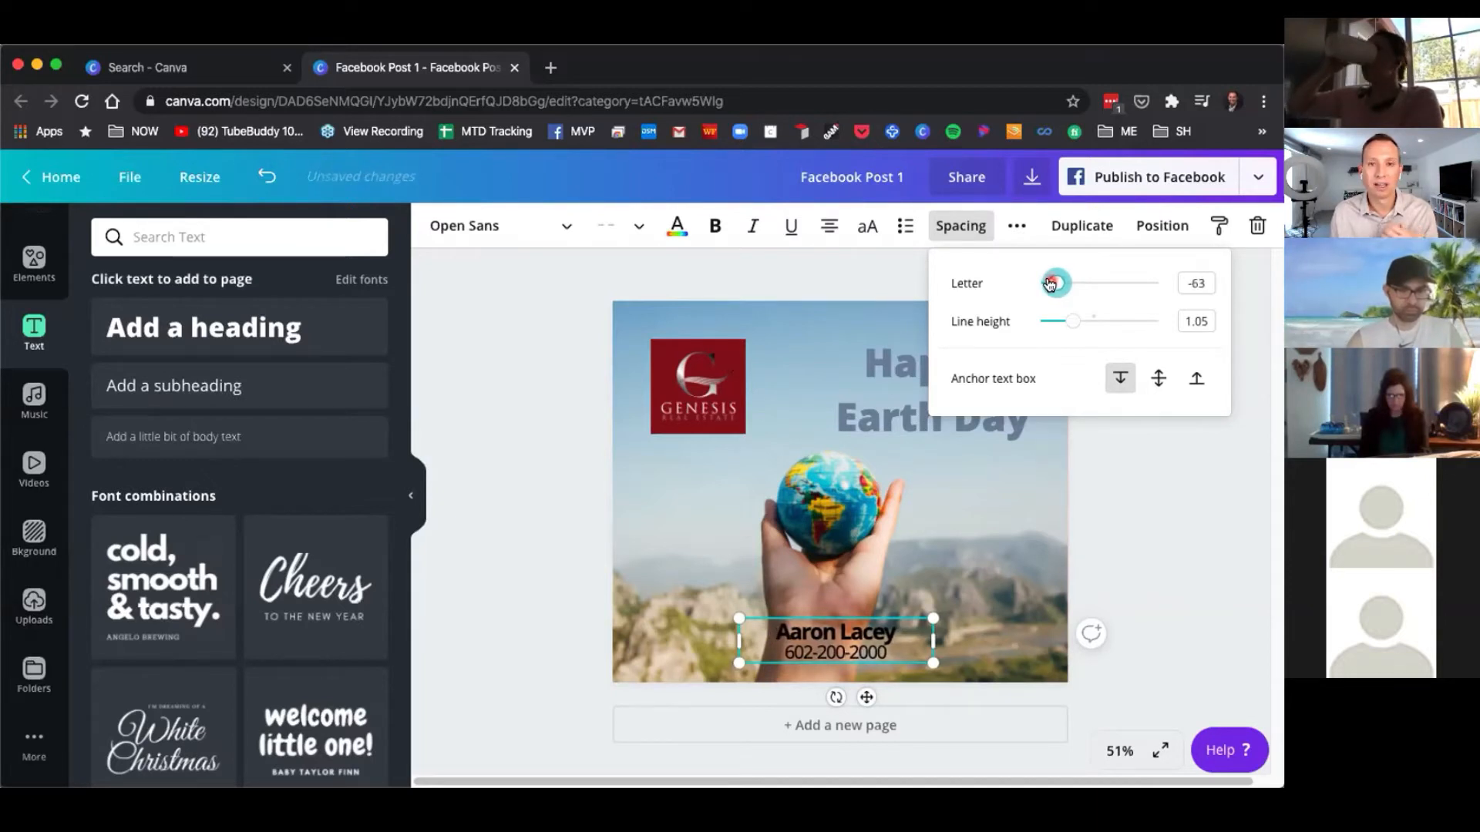
{"action": "left_click", "coordinate": [977, 565]}
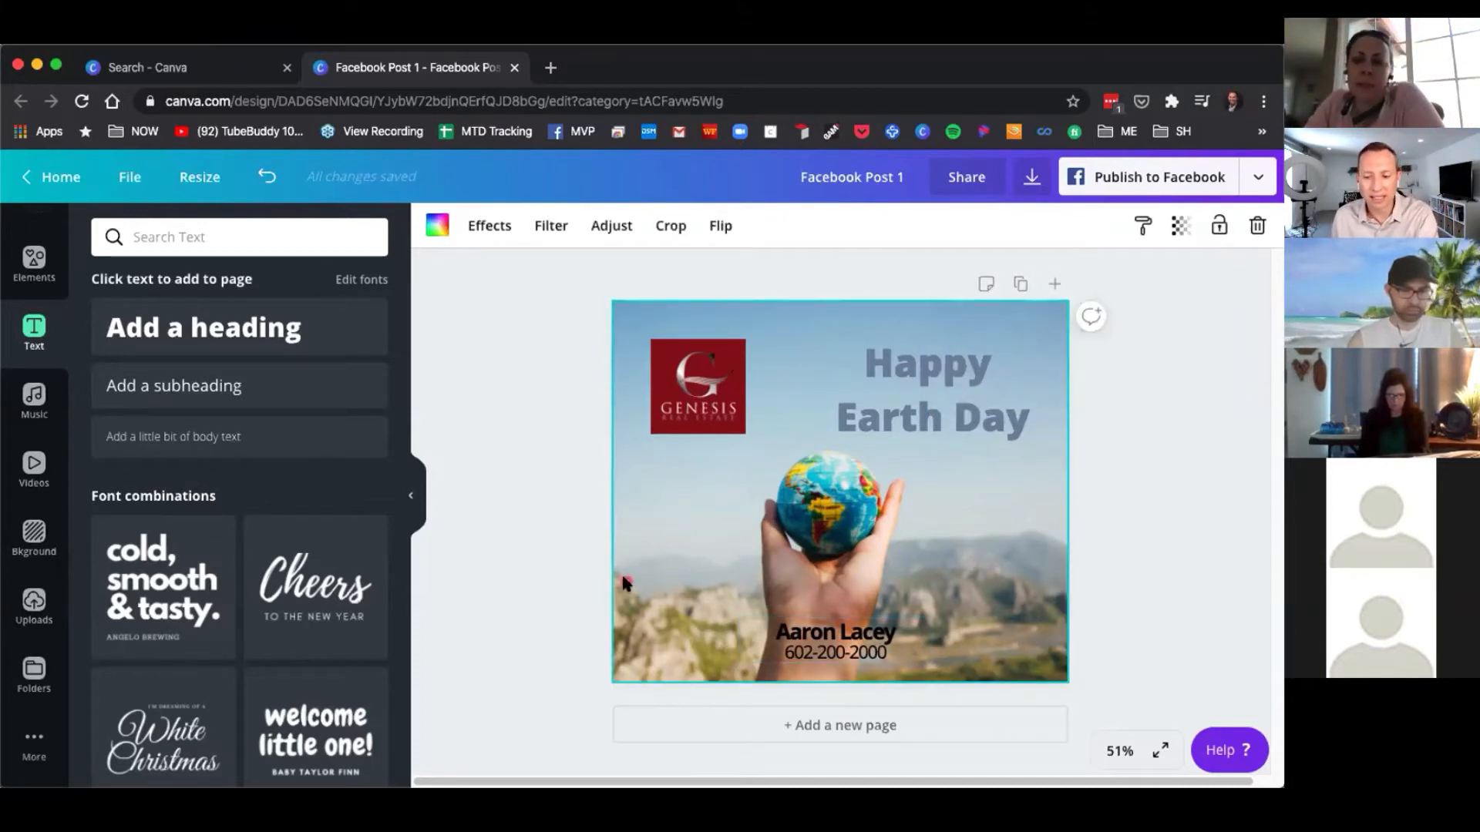
Search the elements library for square and add a plain grey square to the post.
{"action": "left_click", "coordinate": [848, 645]}
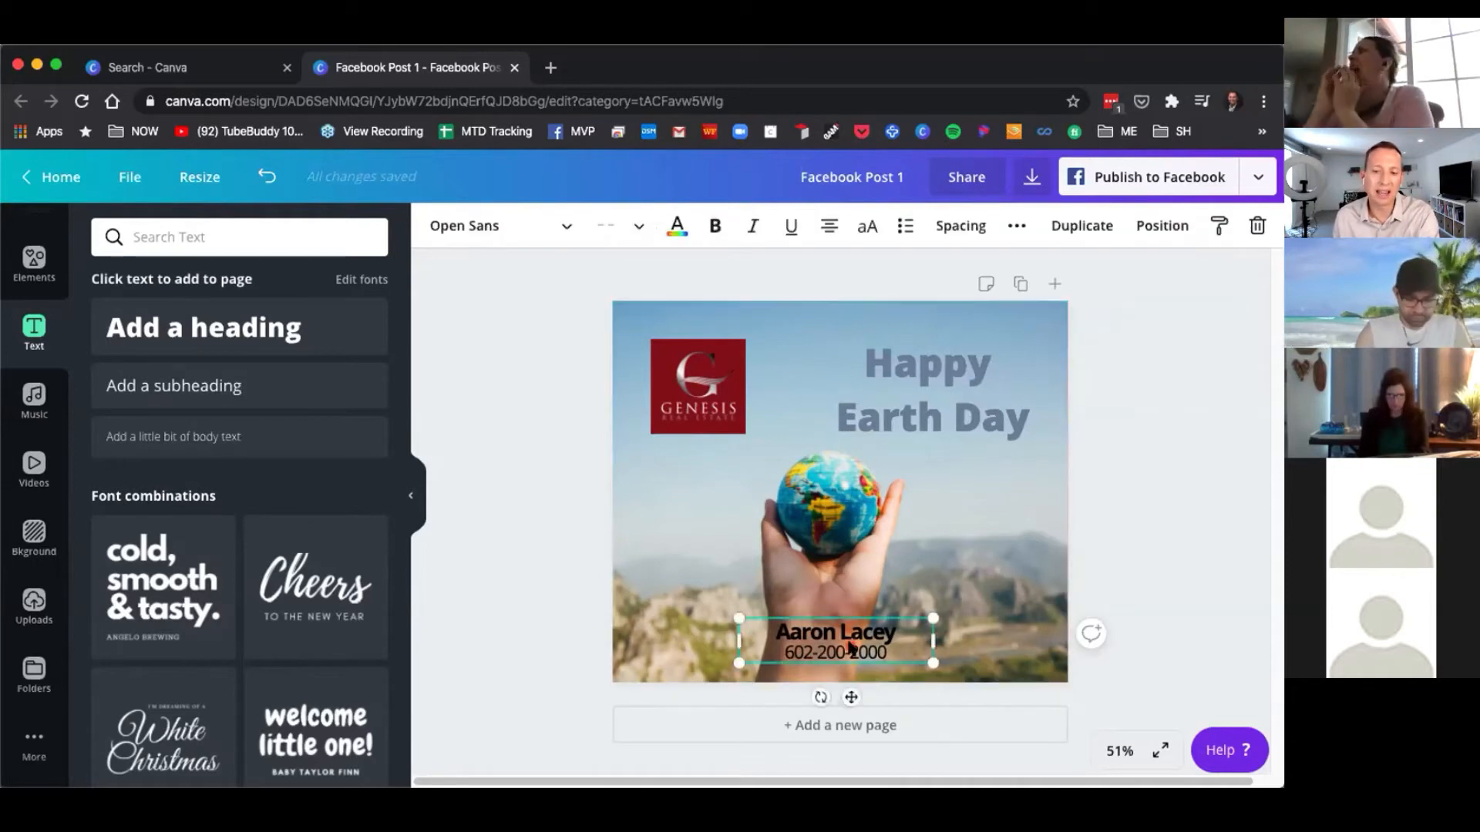
{"action": "left_click", "coordinate": [562, 517]}
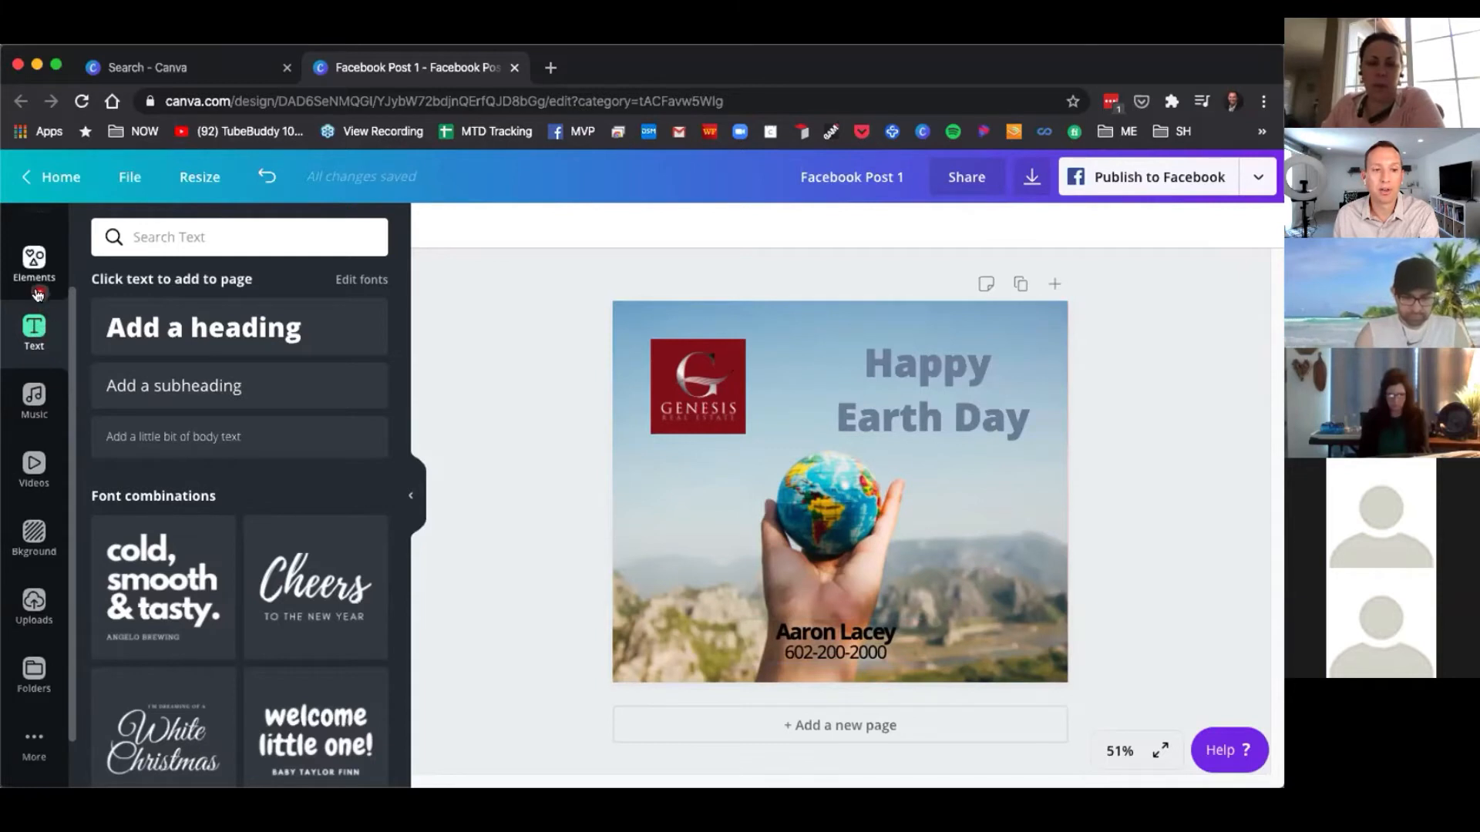
{"action": "scroll", "coordinate": [68, 325], "scroll_direction": "up", "scroll_amount": 3}
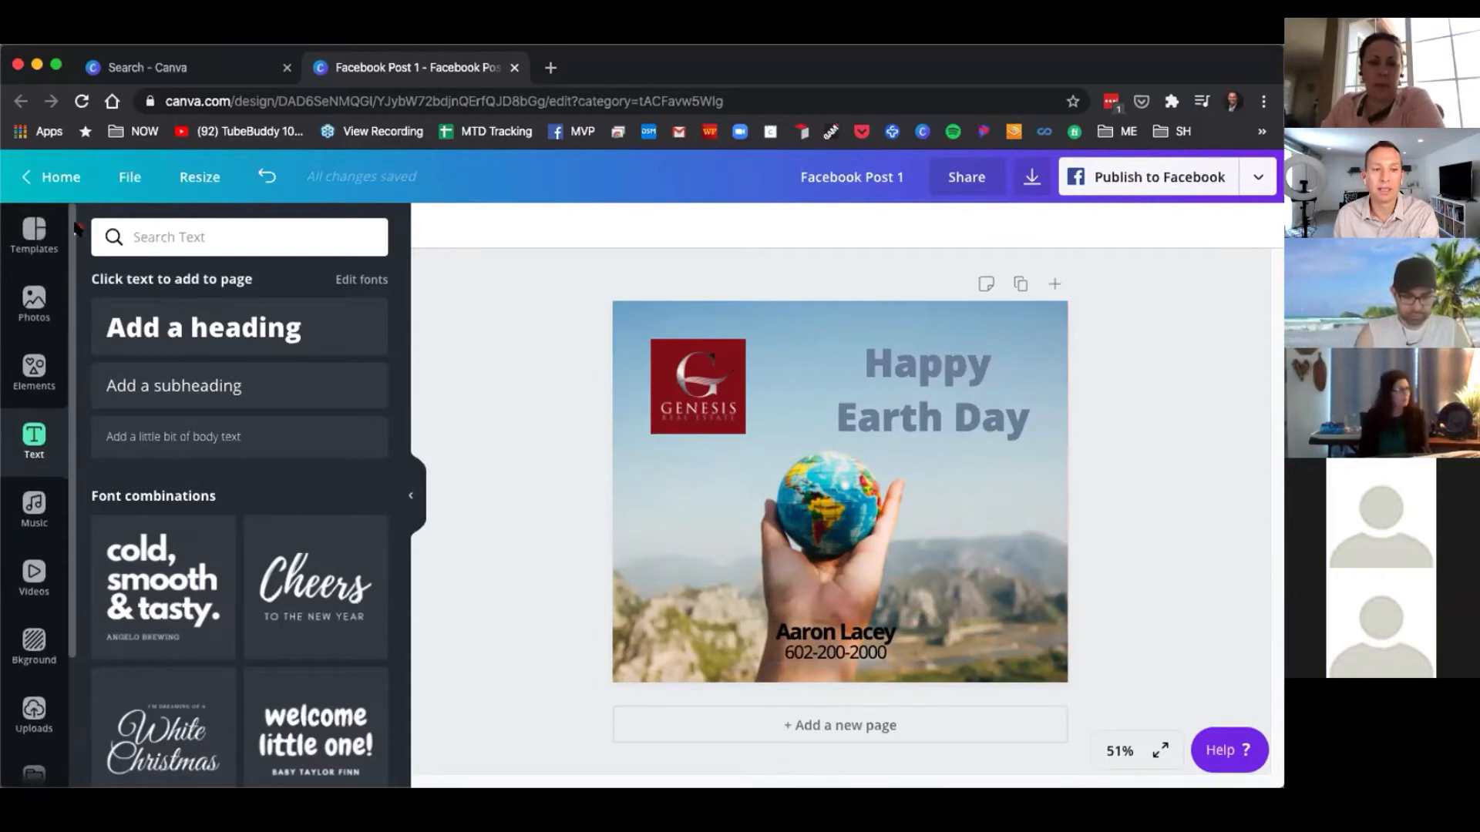
{"action": "left_click", "coordinate": [34, 366]}
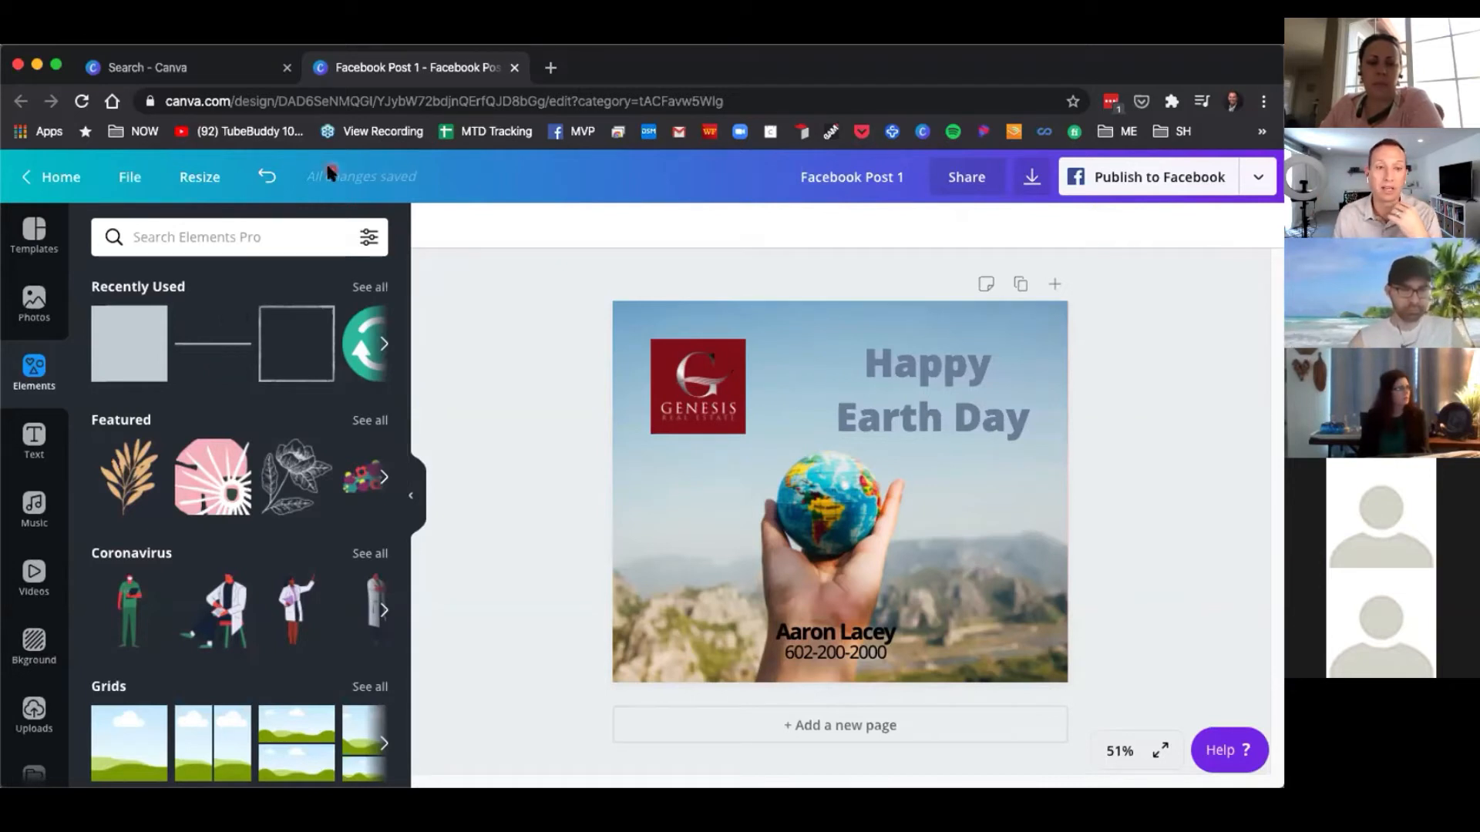
{"action": "left_click", "coordinate": [257, 230]}
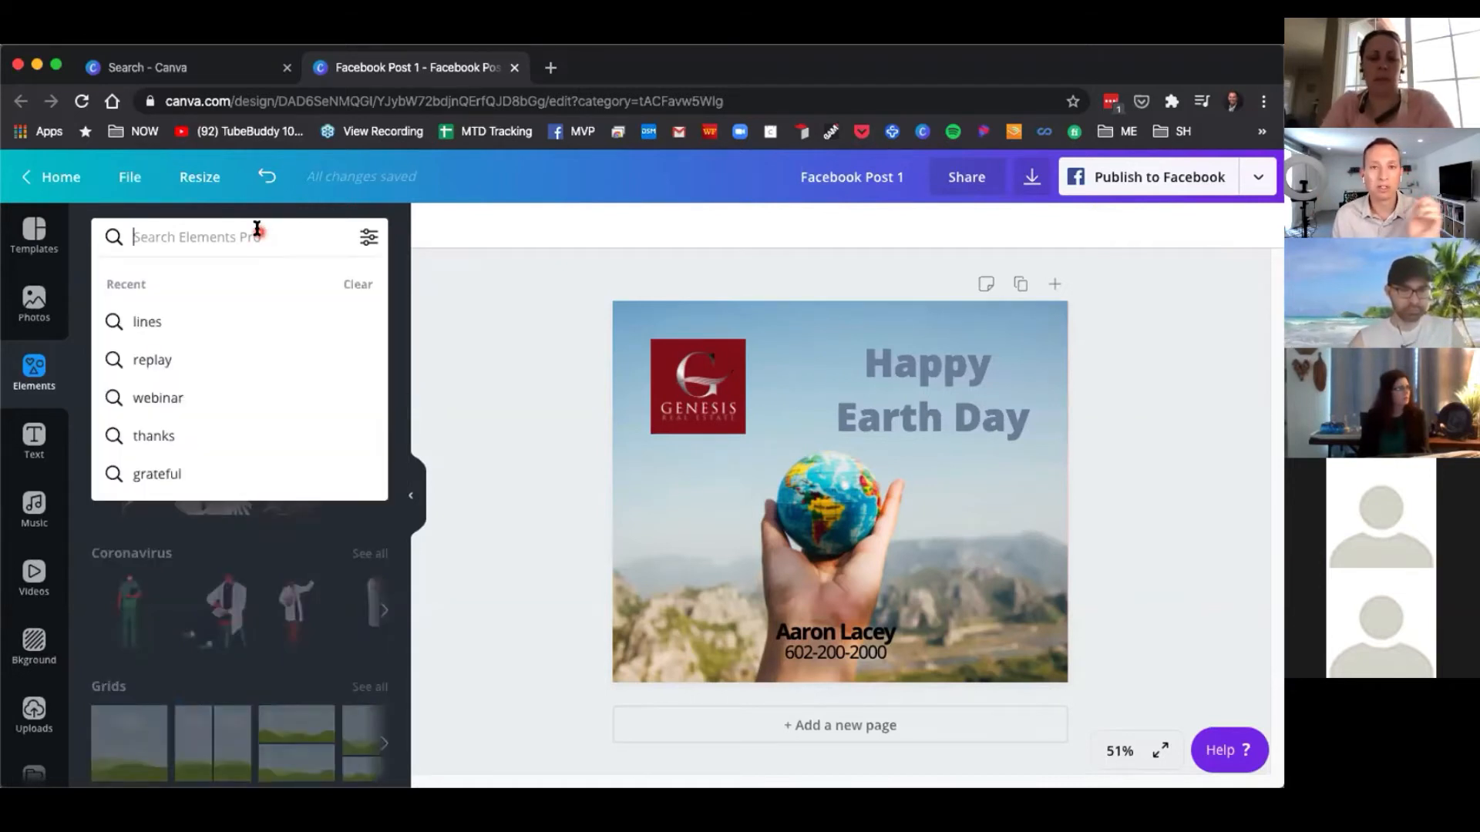
{"action": "type", "text": "square"}
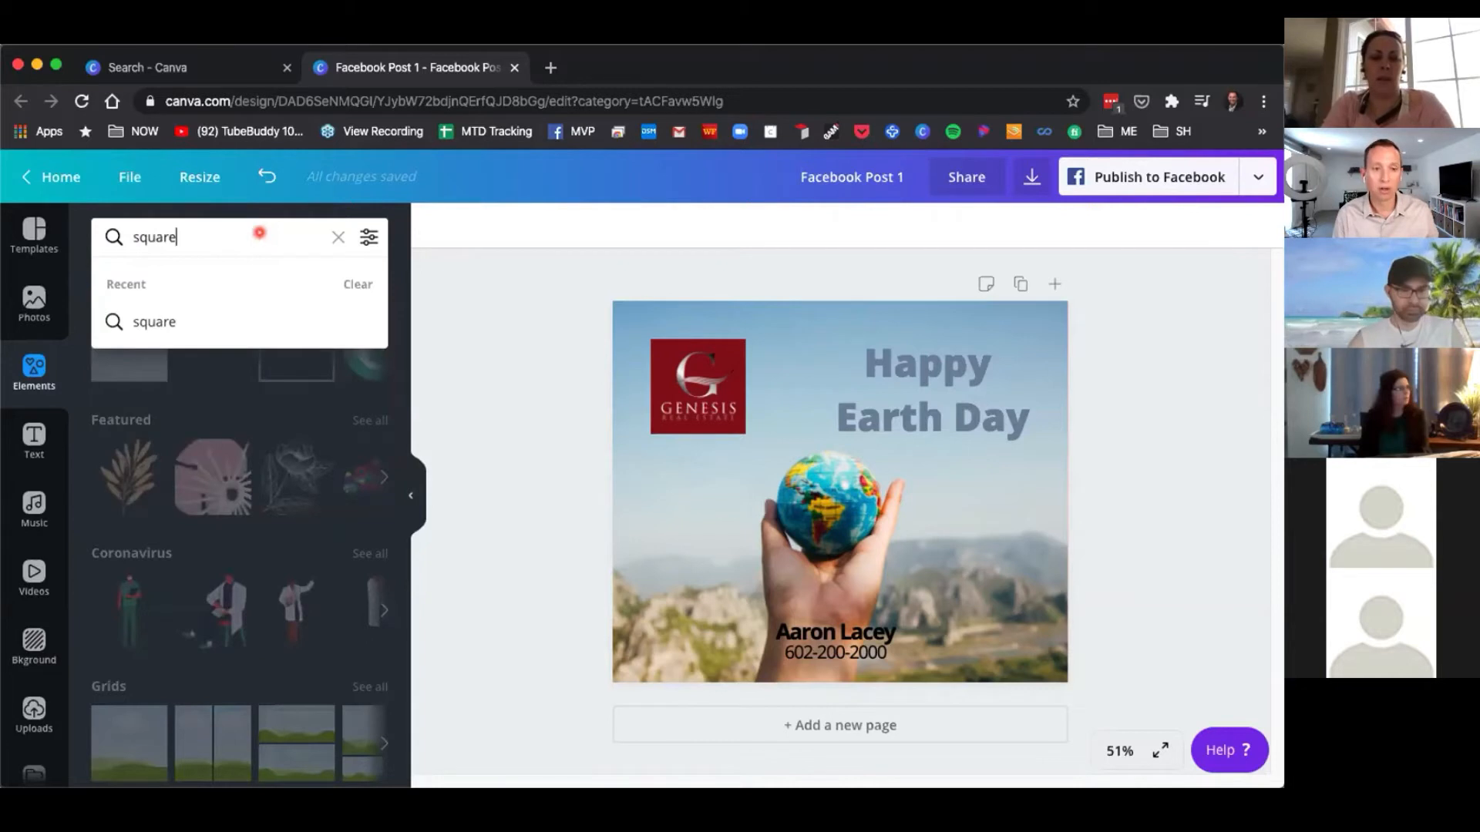
{"action": "key", "text": "Return"}
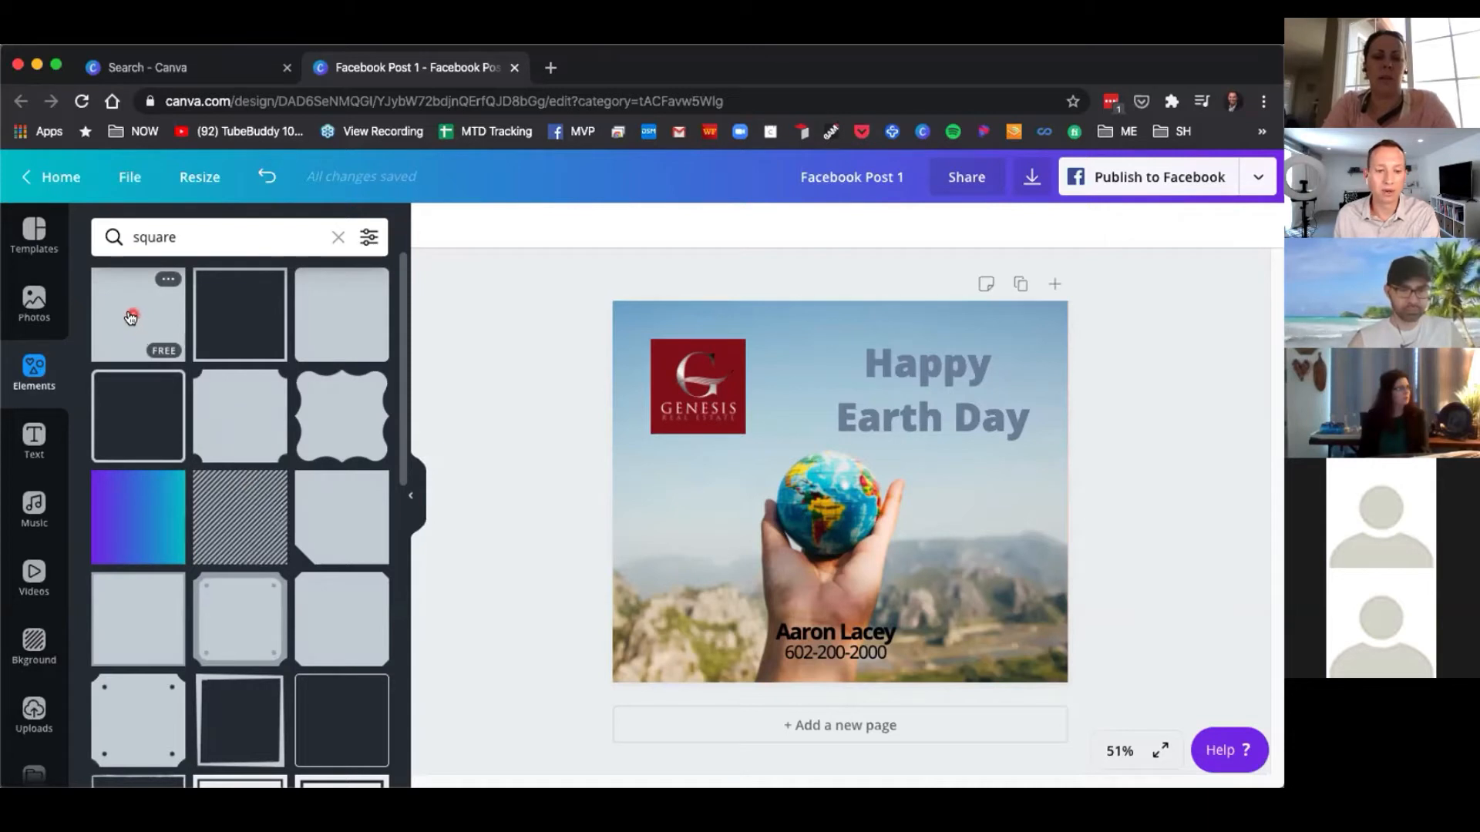
{"action": "left_click_drag", "start_coordinate": [131, 318], "coordinate": [164, 299]}
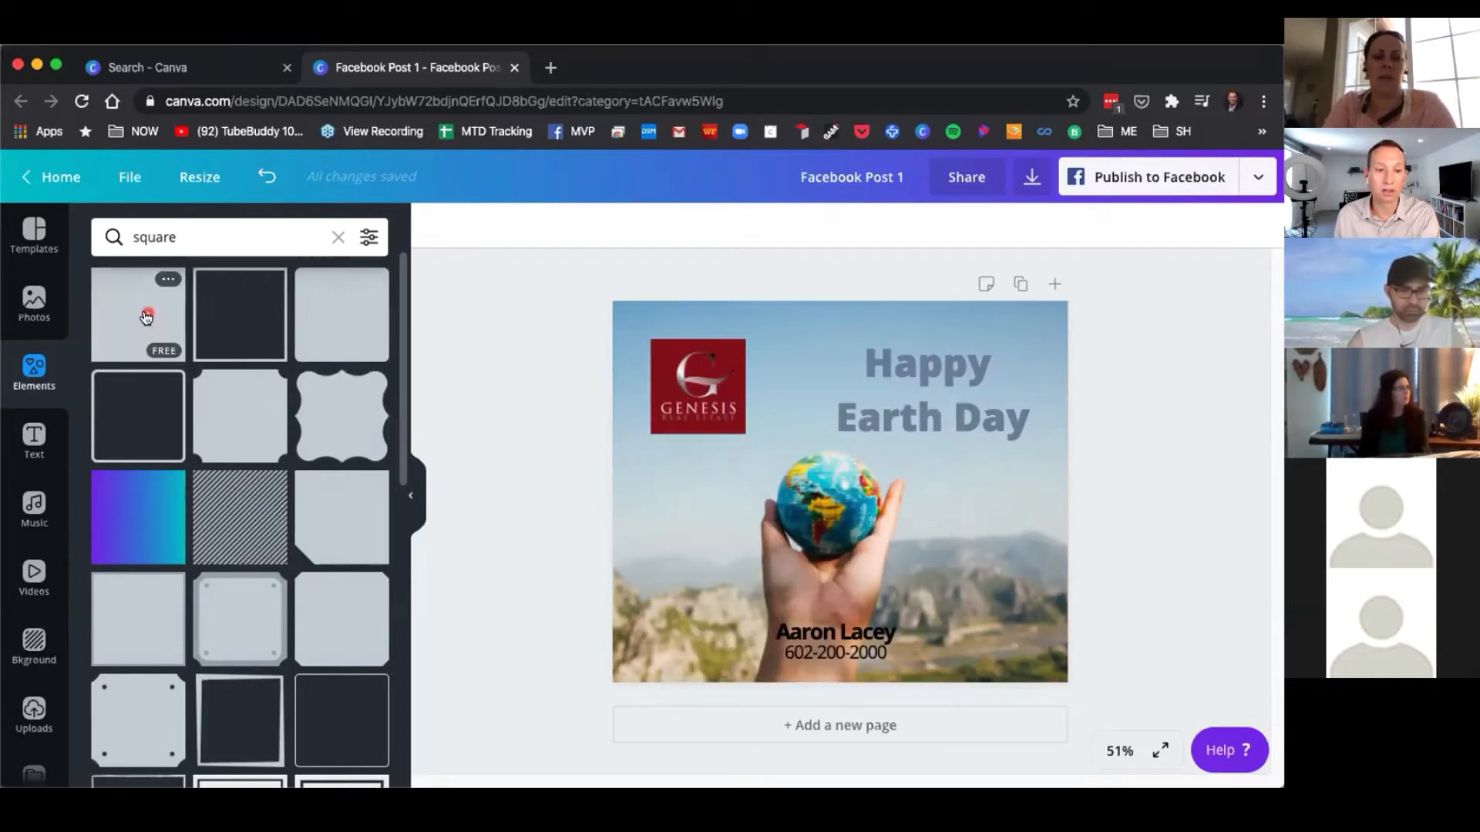
{"action": "left_click", "coordinate": [145, 318]}
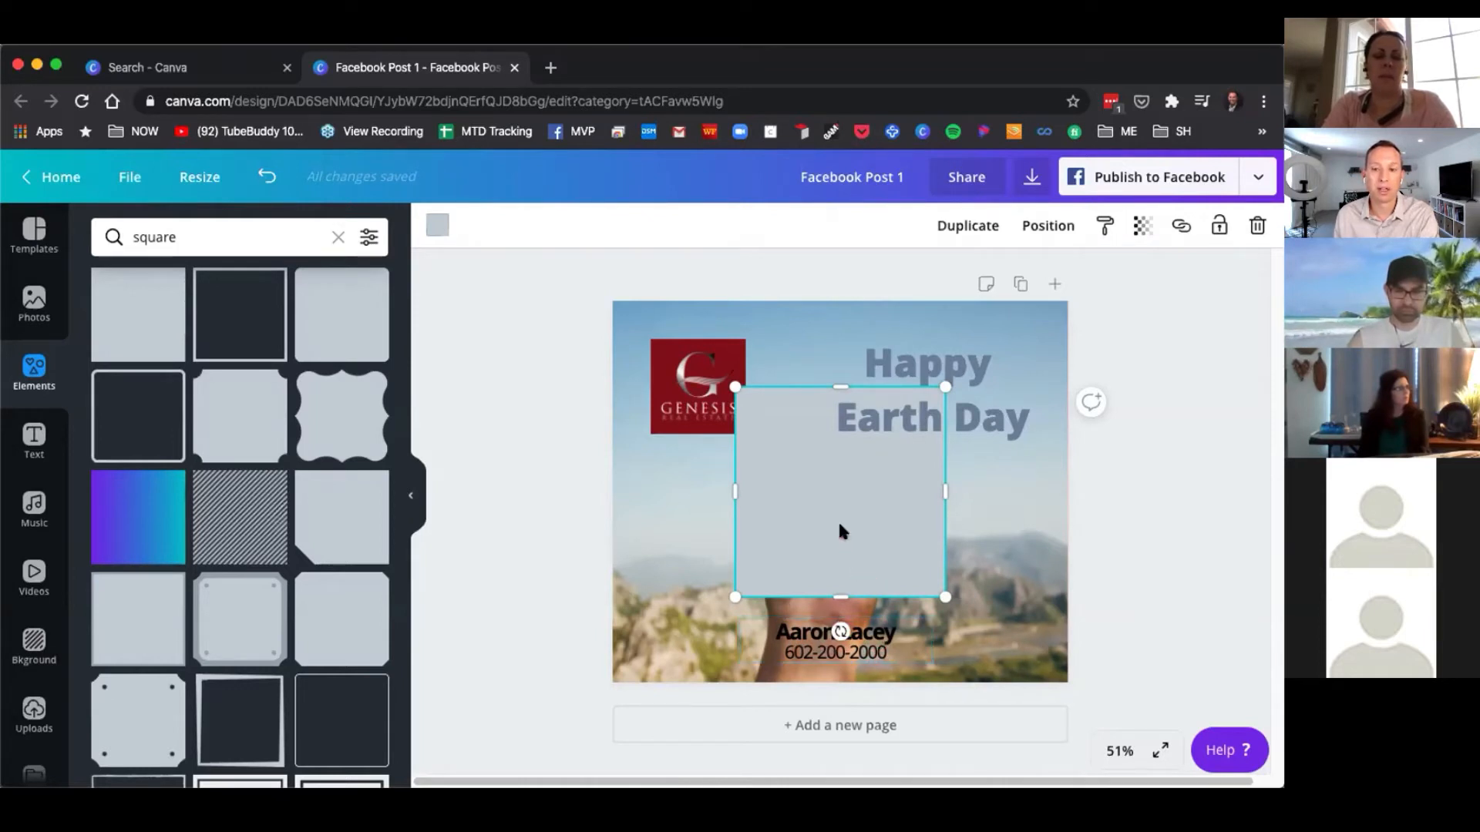
Resize the square into a small box around the contact text at the bottom of the post.
{"action": "left_click_drag", "start_coordinate": [840, 386], "coordinate": [838, 622]}
{"action": "left_click_drag", "start_coordinate": [736, 605], "coordinate": [771, 619]}
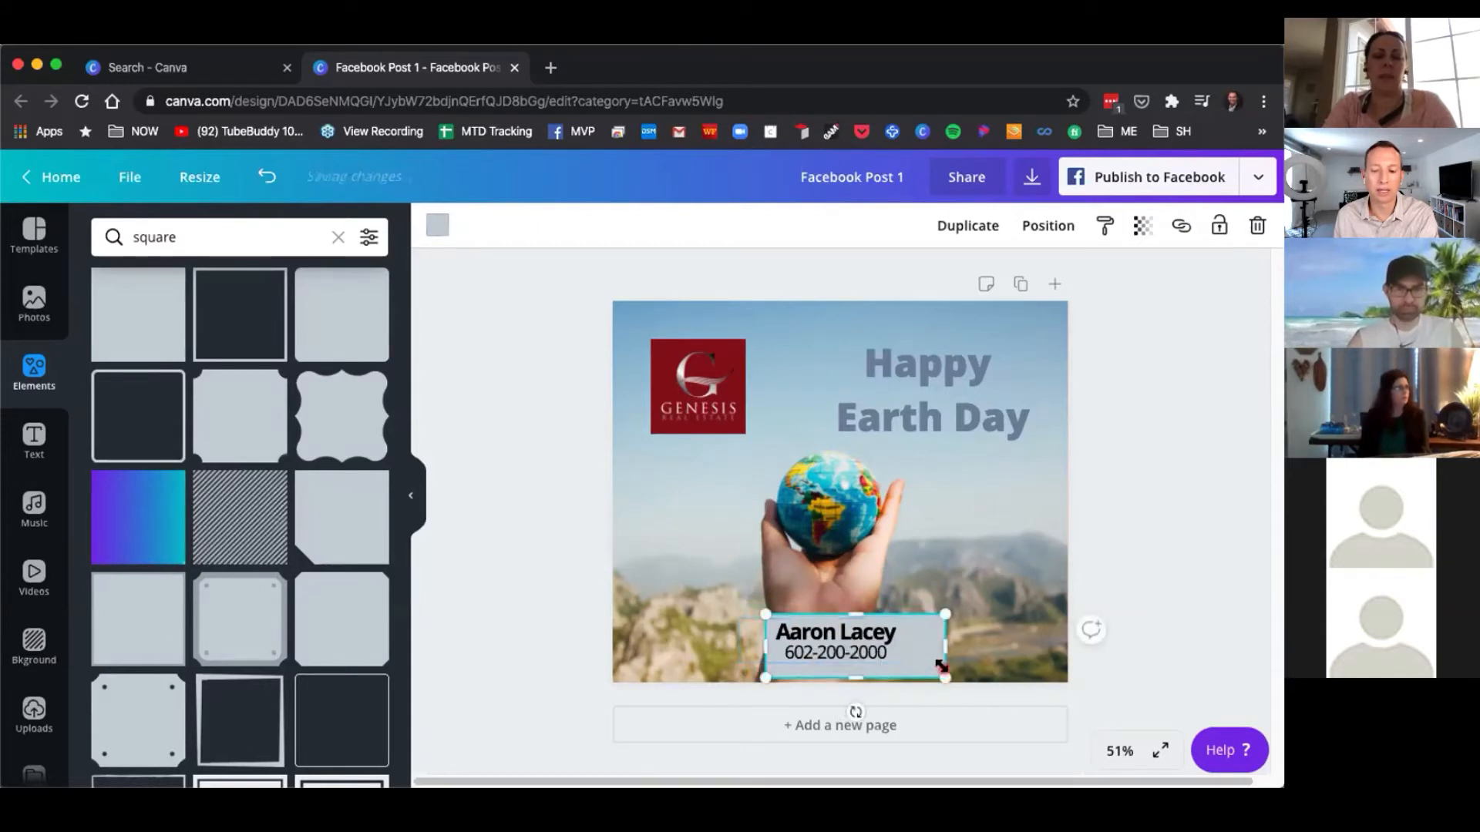
{"action": "left_click_drag", "start_coordinate": [942, 673], "coordinate": [894, 661]}
{"action": "left_click_drag", "start_coordinate": [895, 656], "coordinate": [837, 640]}
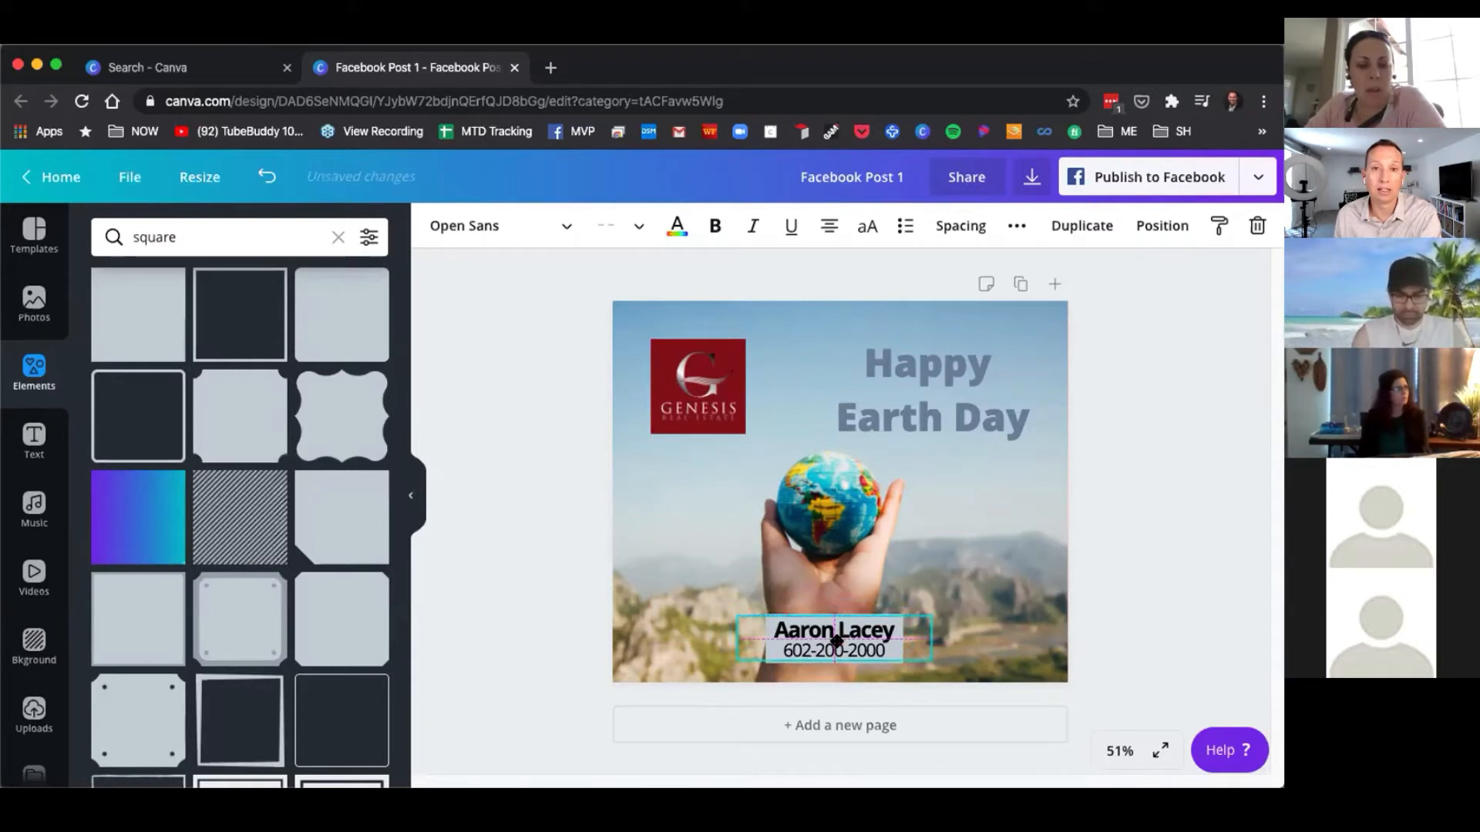
{"action": "left_click_drag", "start_coordinate": [836, 640], "coordinate": [836, 640]}
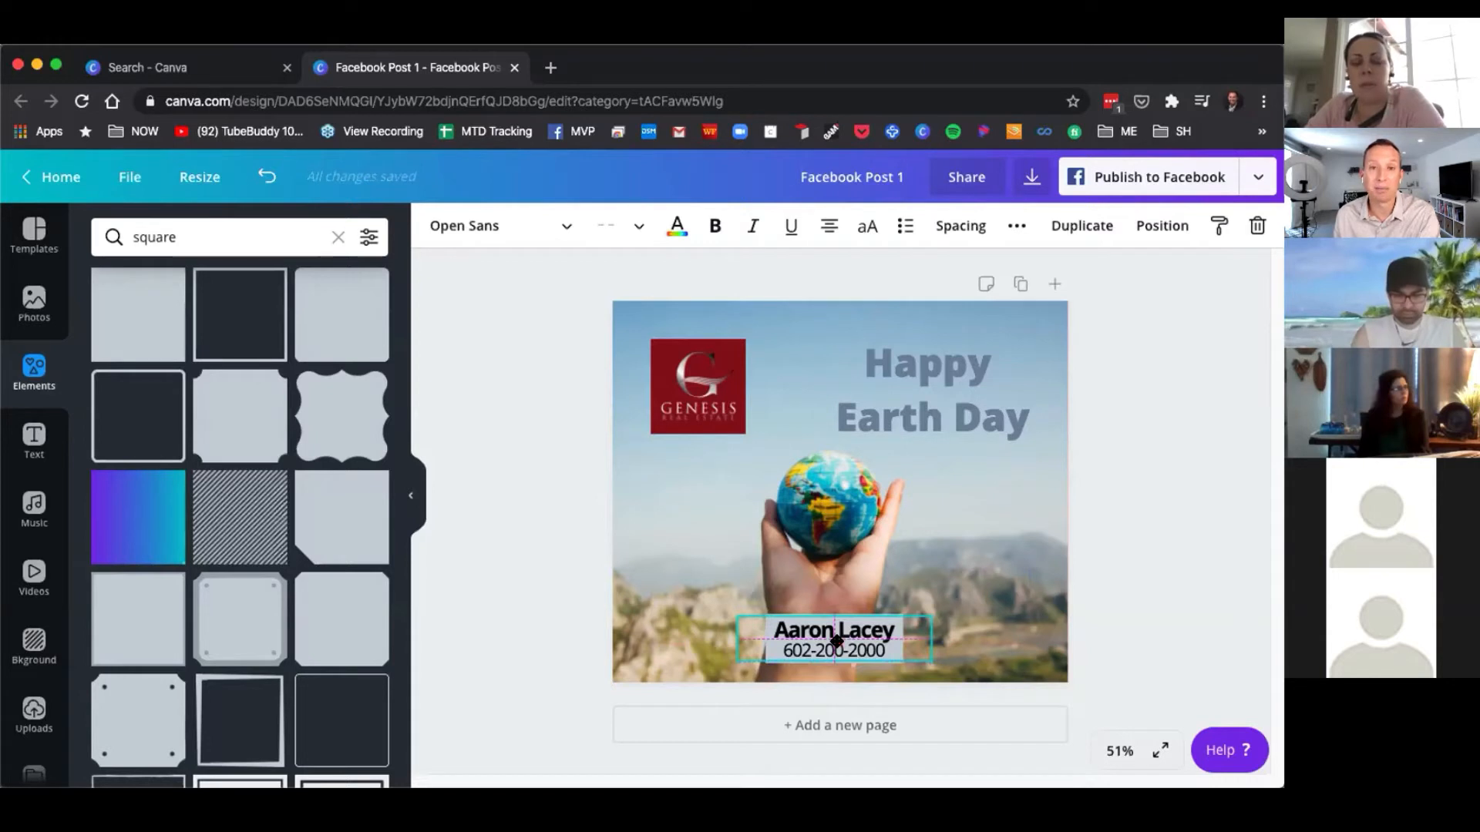
{"action": "left_click_drag", "start_coordinate": [836, 641], "coordinate": [838, 642]}
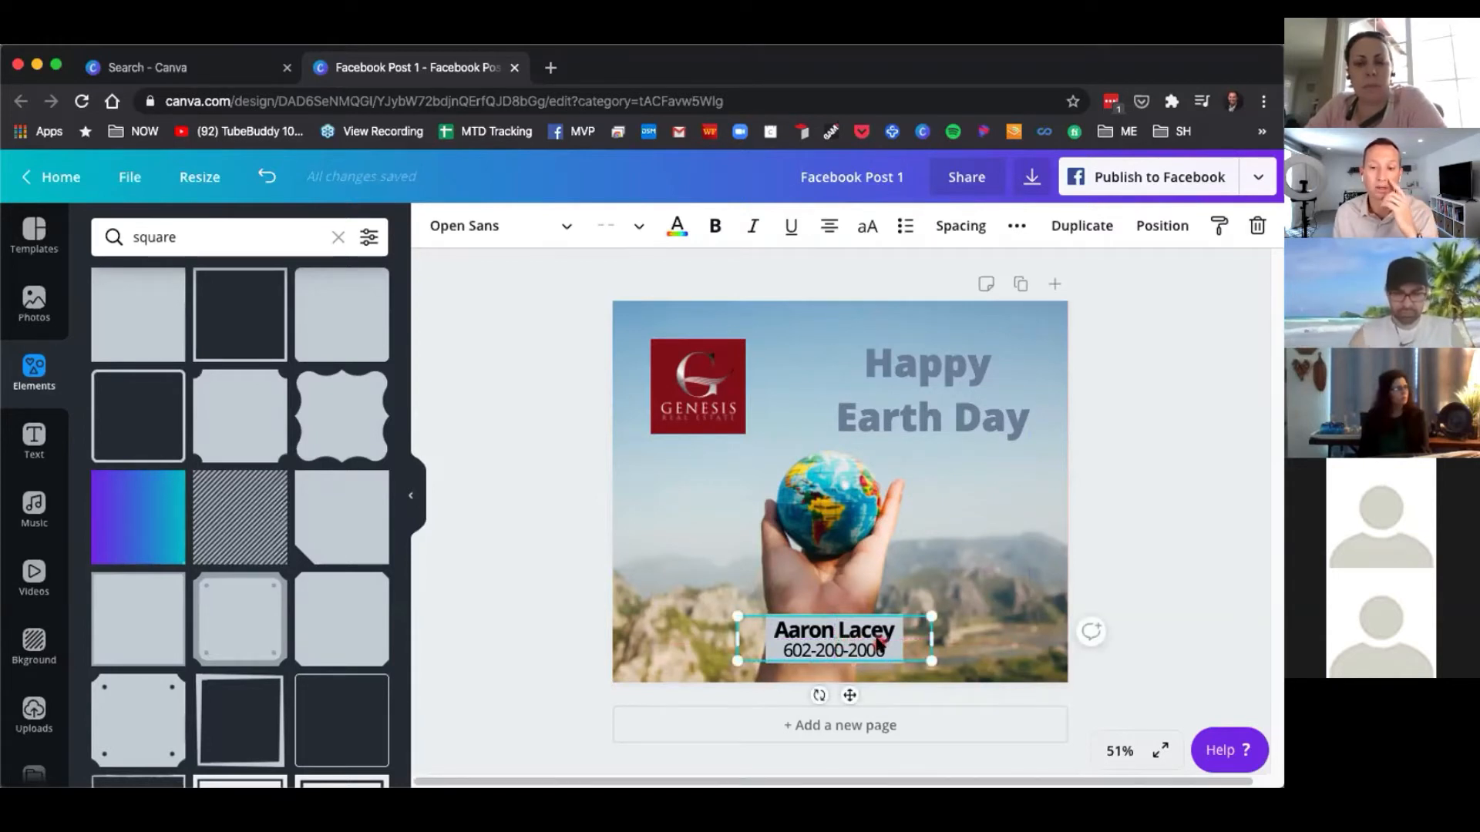
{"action": "left_click", "coordinate": [998, 640]}
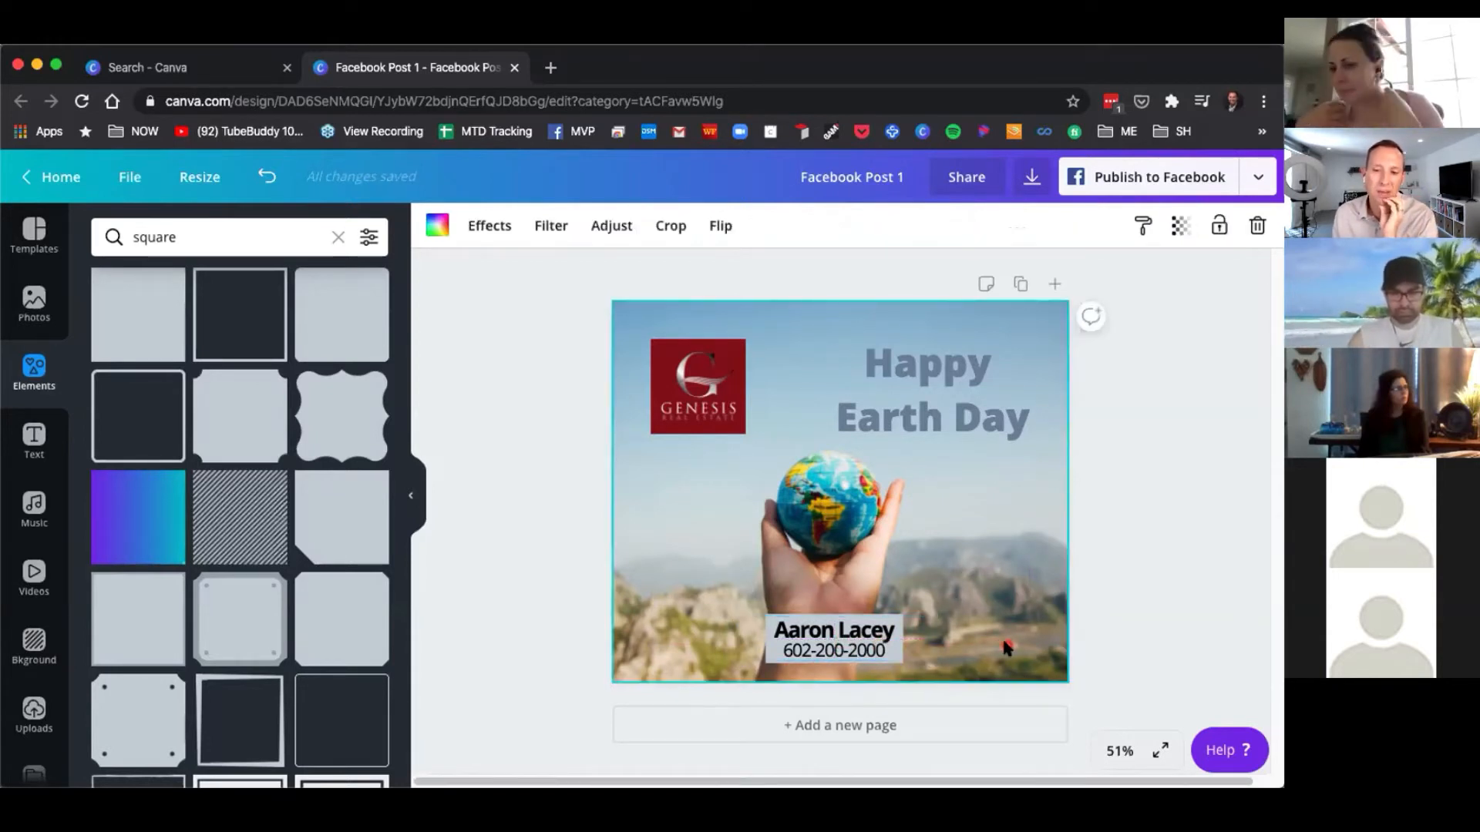
{"action": "left_click", "coordinate": [890, 652]}
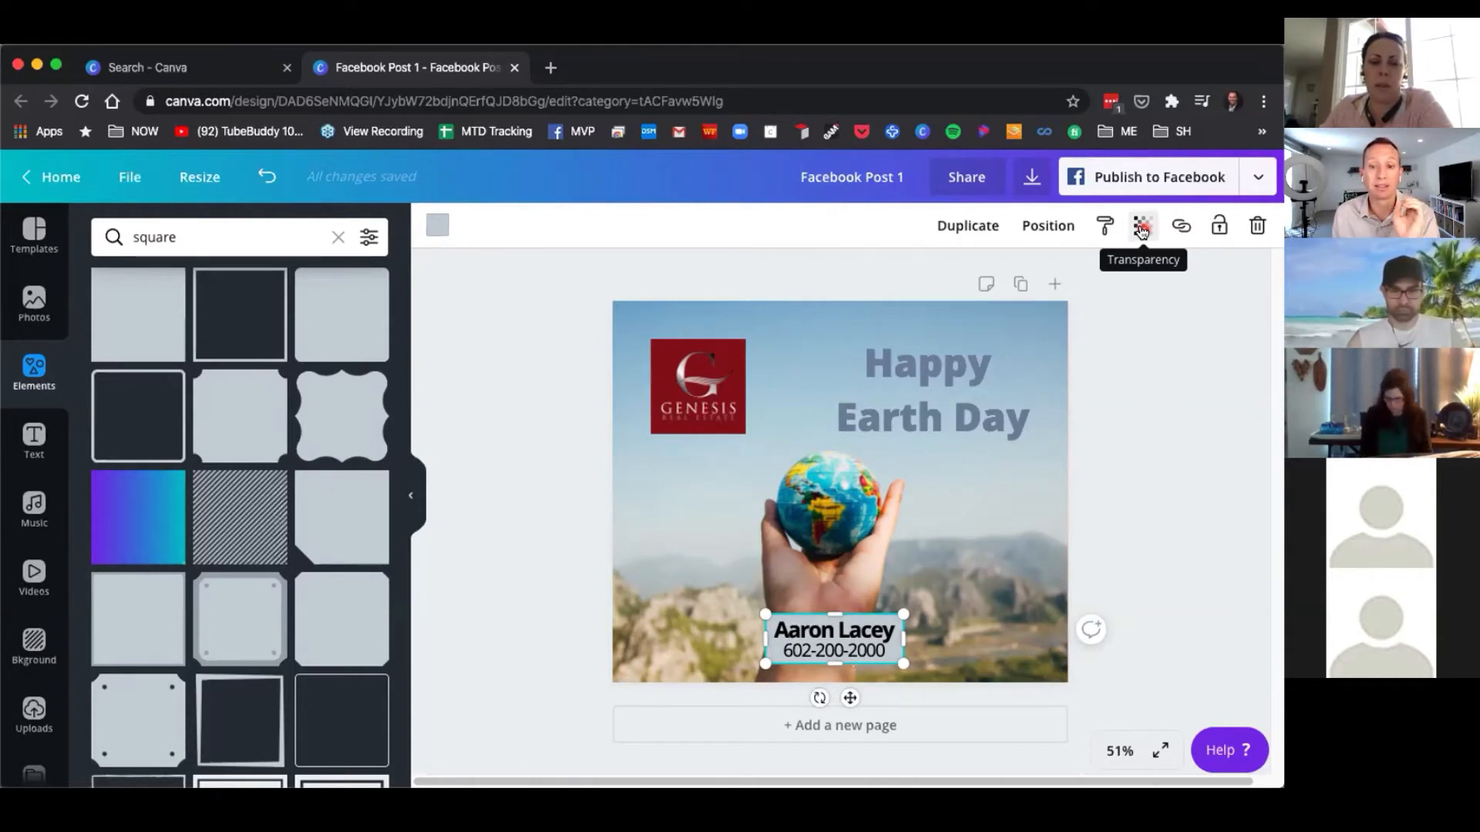
{"action": "left_click", "coordinate": [710, 380]}
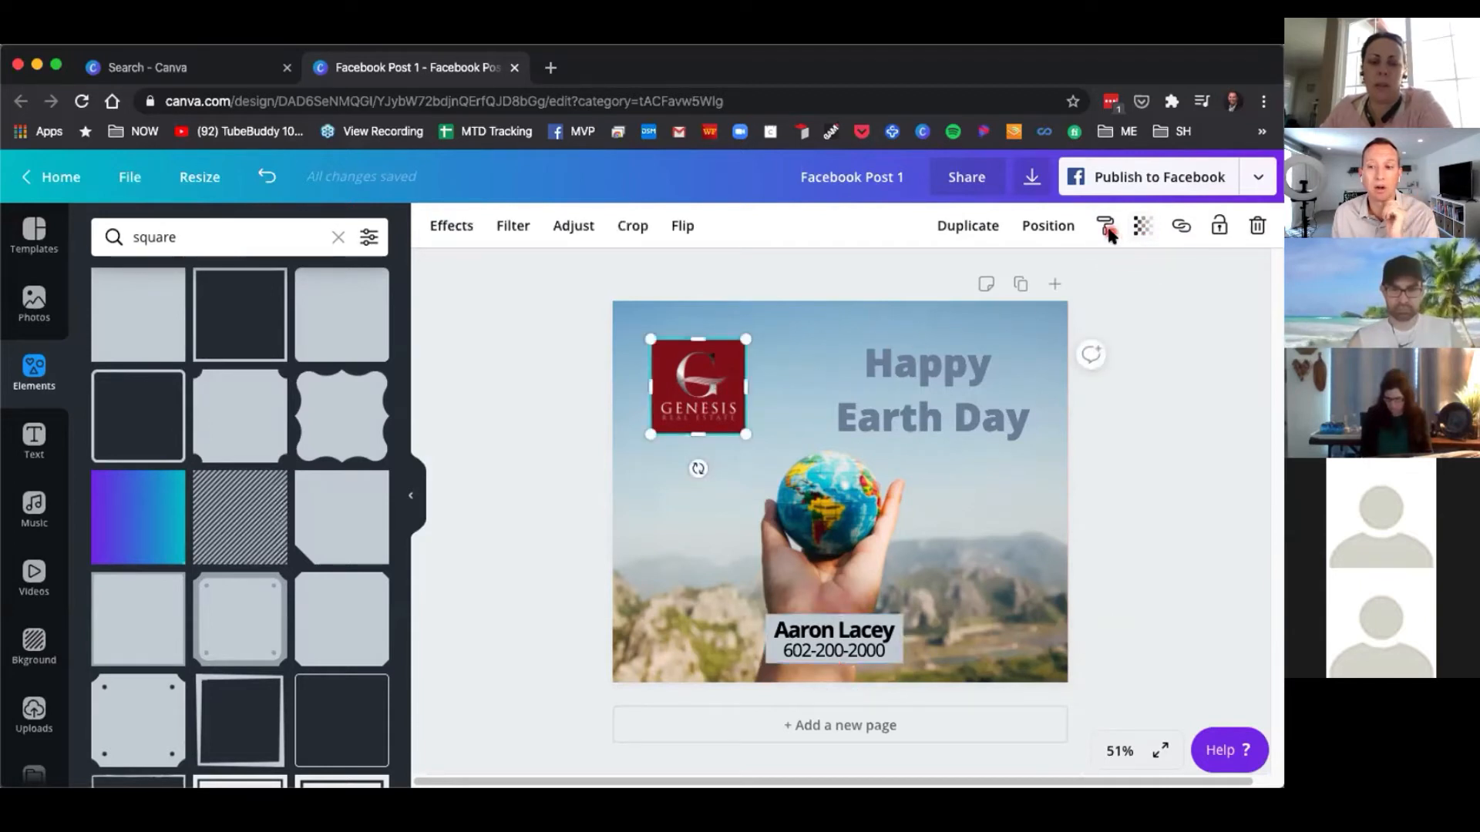
{"action": "left_click", "coordinate": [1143, 226]}
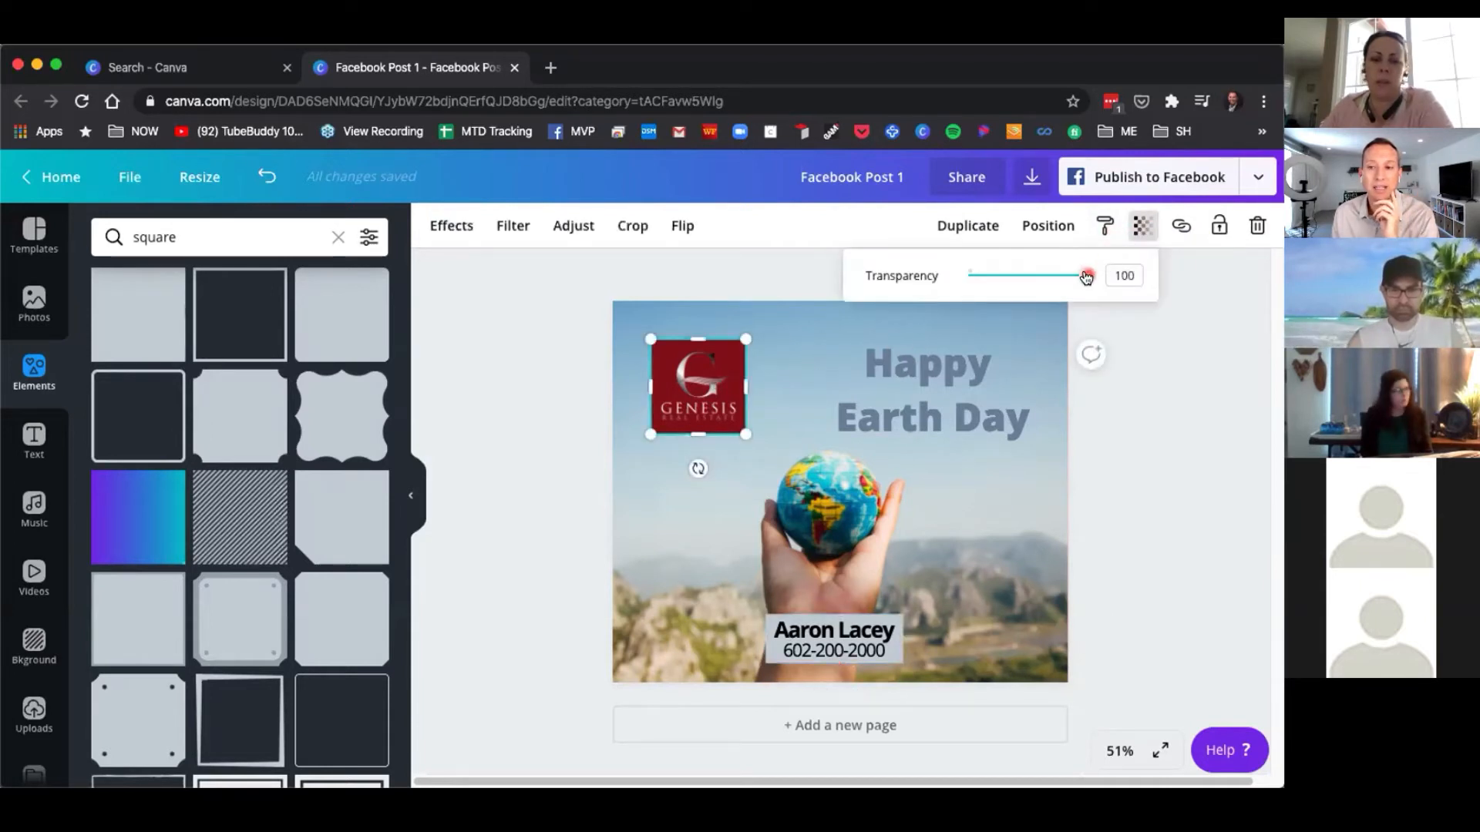
{"action": "mouse_move", "coordinate": [1086, 275]}
{"action": "left_mouse_down"}
{"action": "mouse_move", "coordinate": [959, 279]}
{"action": "mouse_move", "coordinate": [1100, 287]}
{"action": "left_mouse_up"}
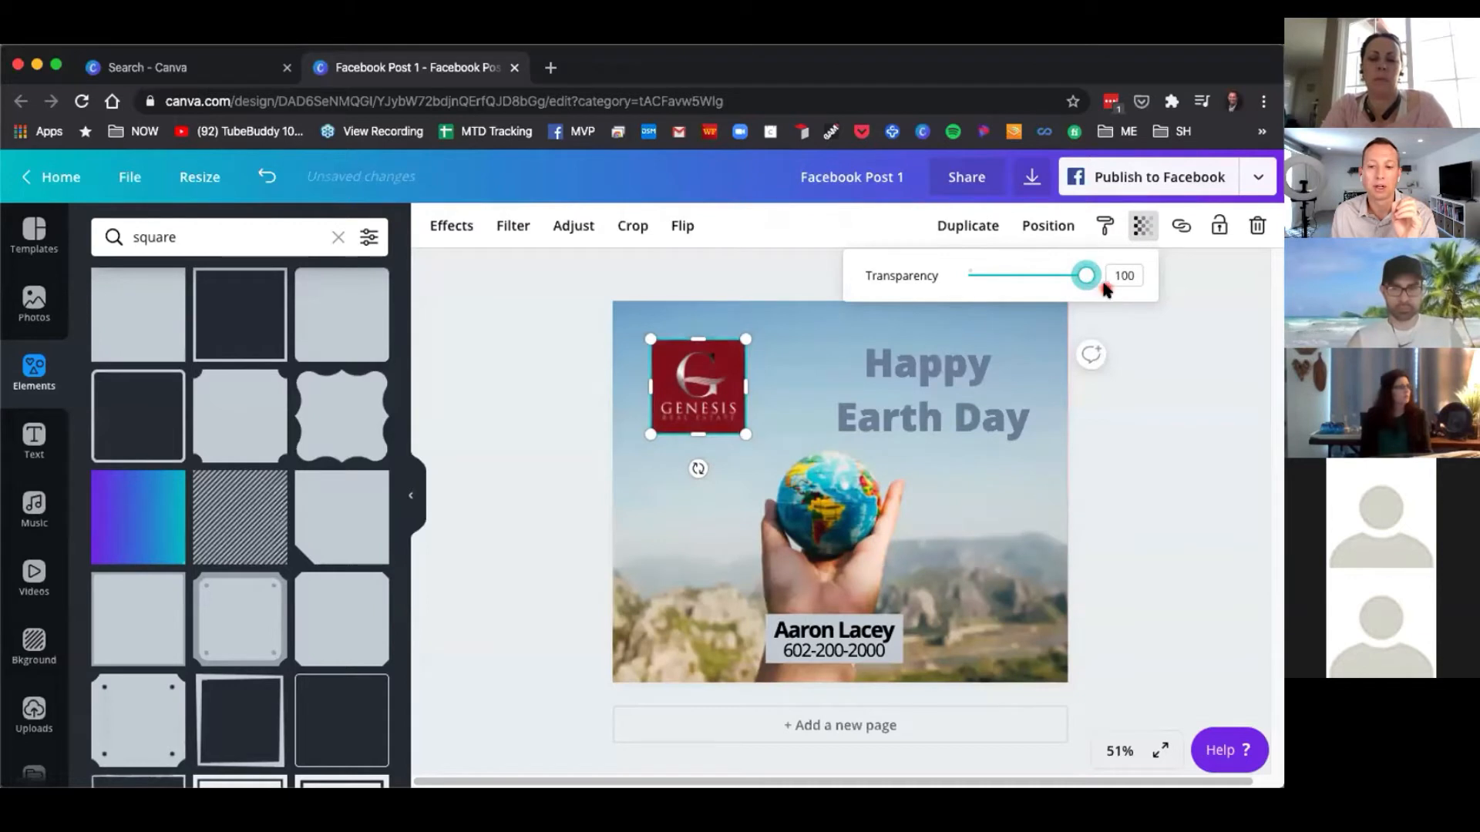
Change the contact text box's colour to white.
{"action": "left_click", "coordinate": [891, 652]}
{"action": "left_click", "coordinate": [891, 656]}
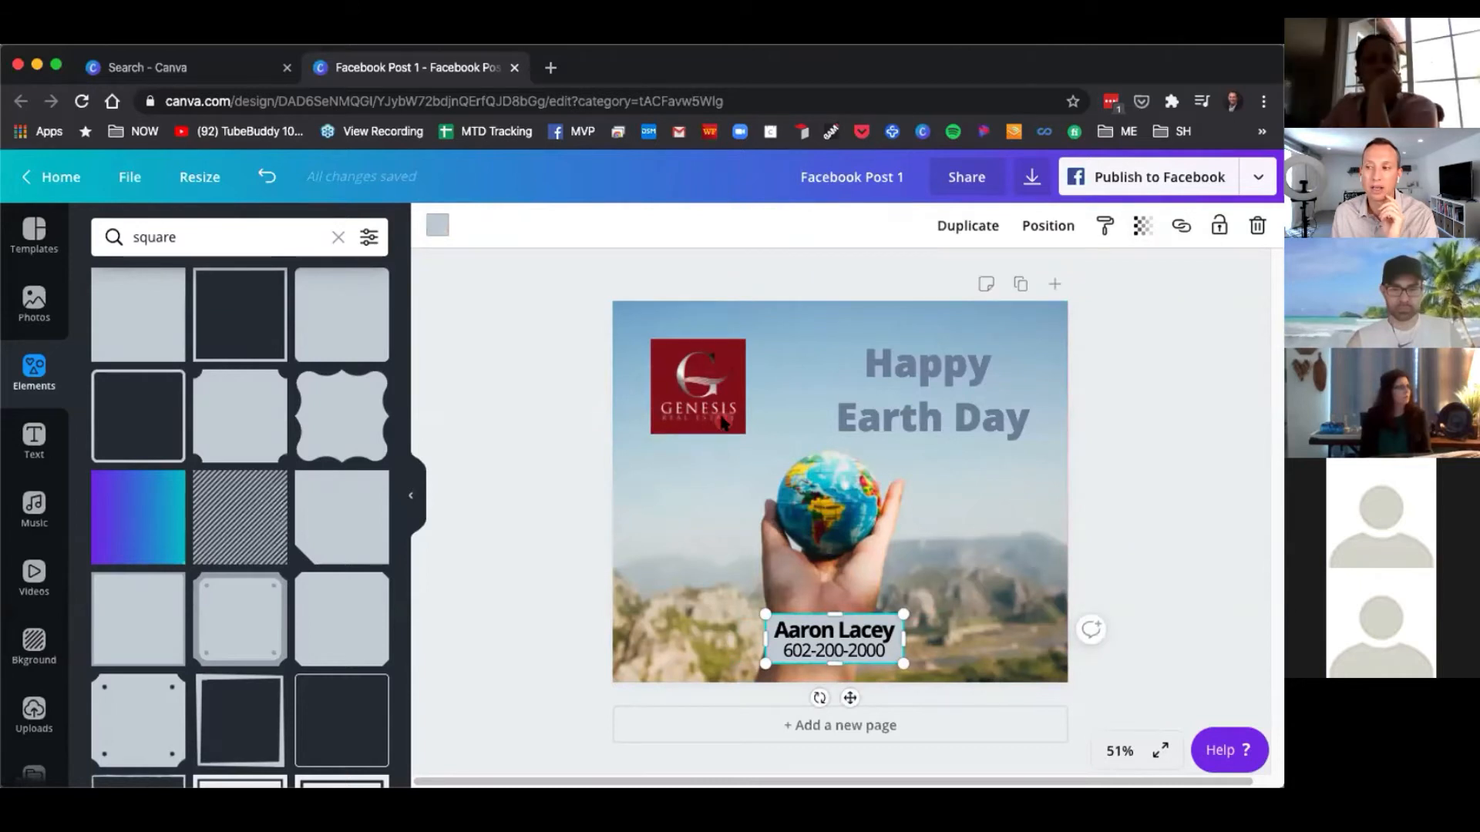
{"action": "left_click", "coordinate": [438, 226]}
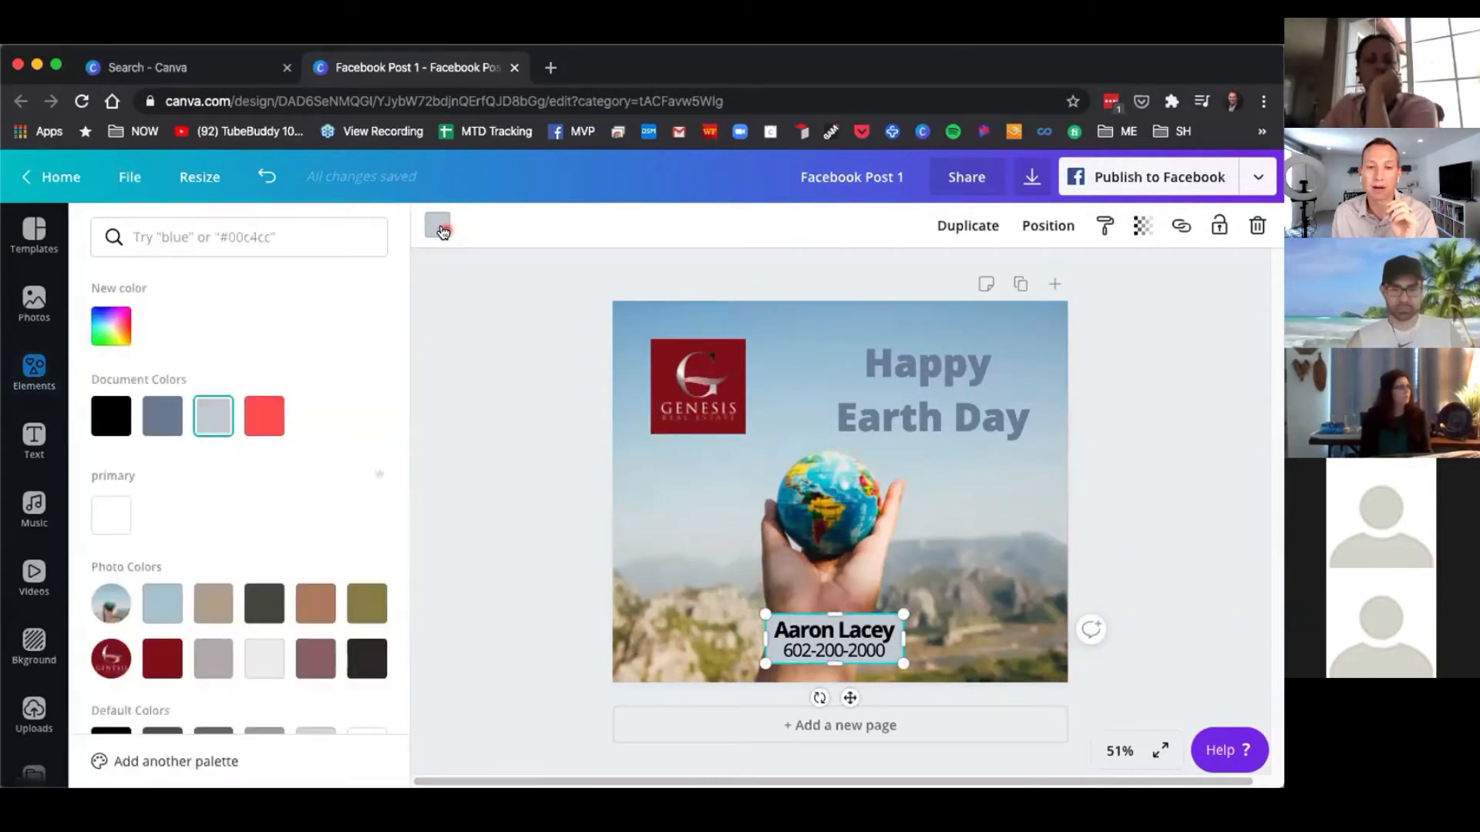
{"action": "left_click", "coordinate": [111, 514]}
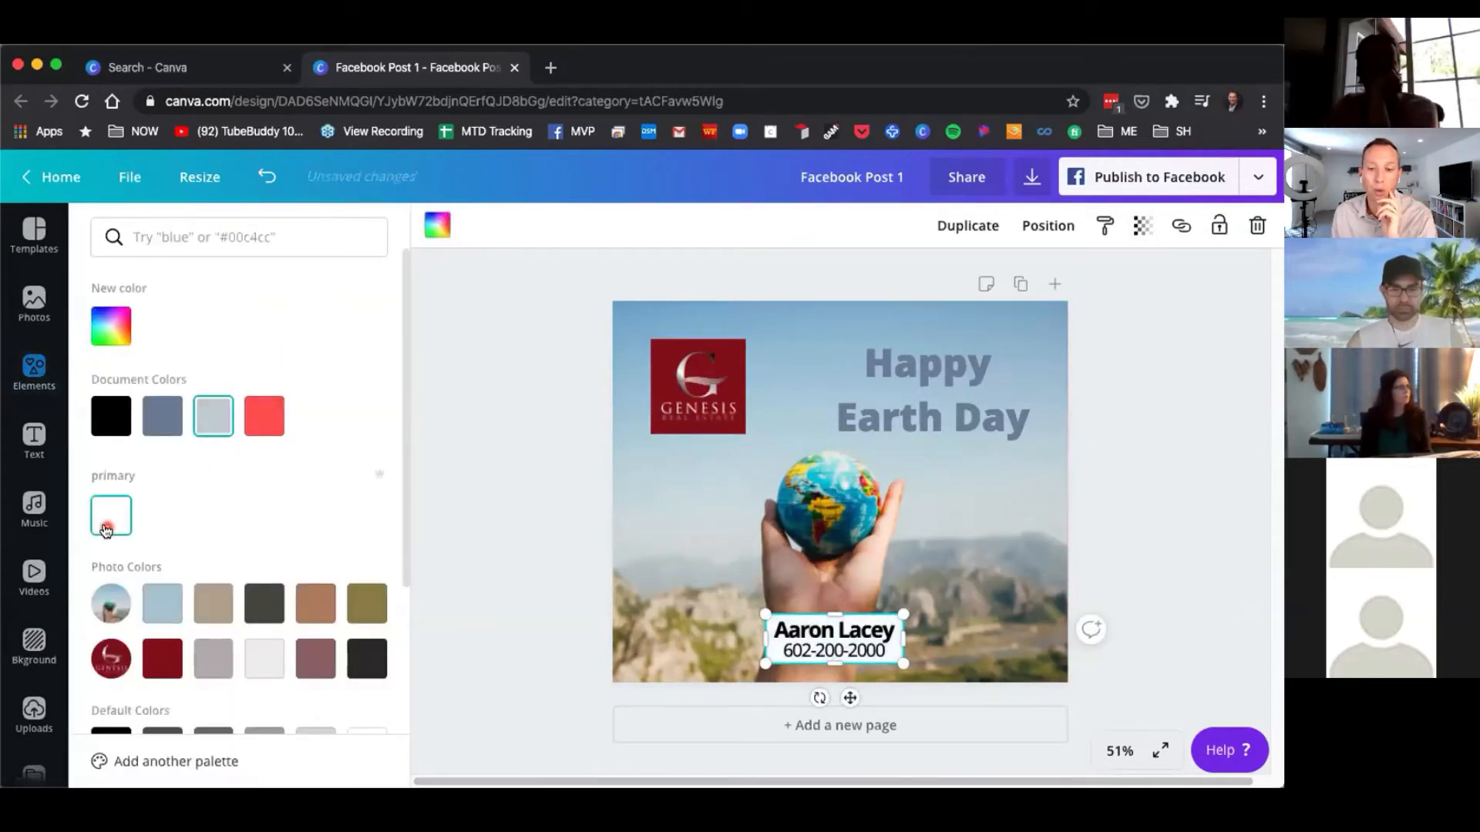
Set the white box's transparency to 53.
{"action": "left_click", "coordinate": [1144, 228]}
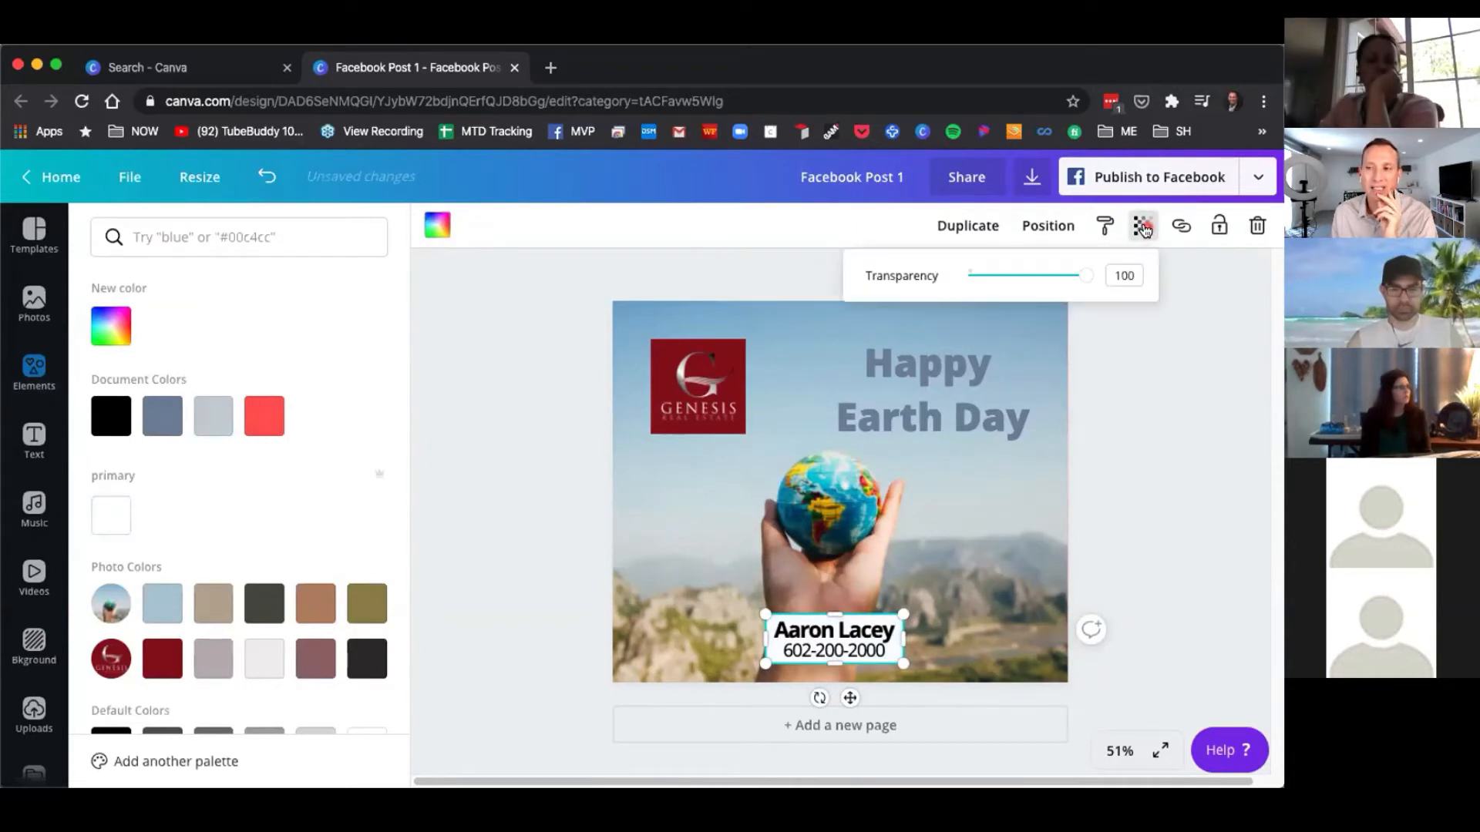
{"action": "left_click_drag", "start_coordinate": [1086, 275], "coordinate": [1030, 277]}
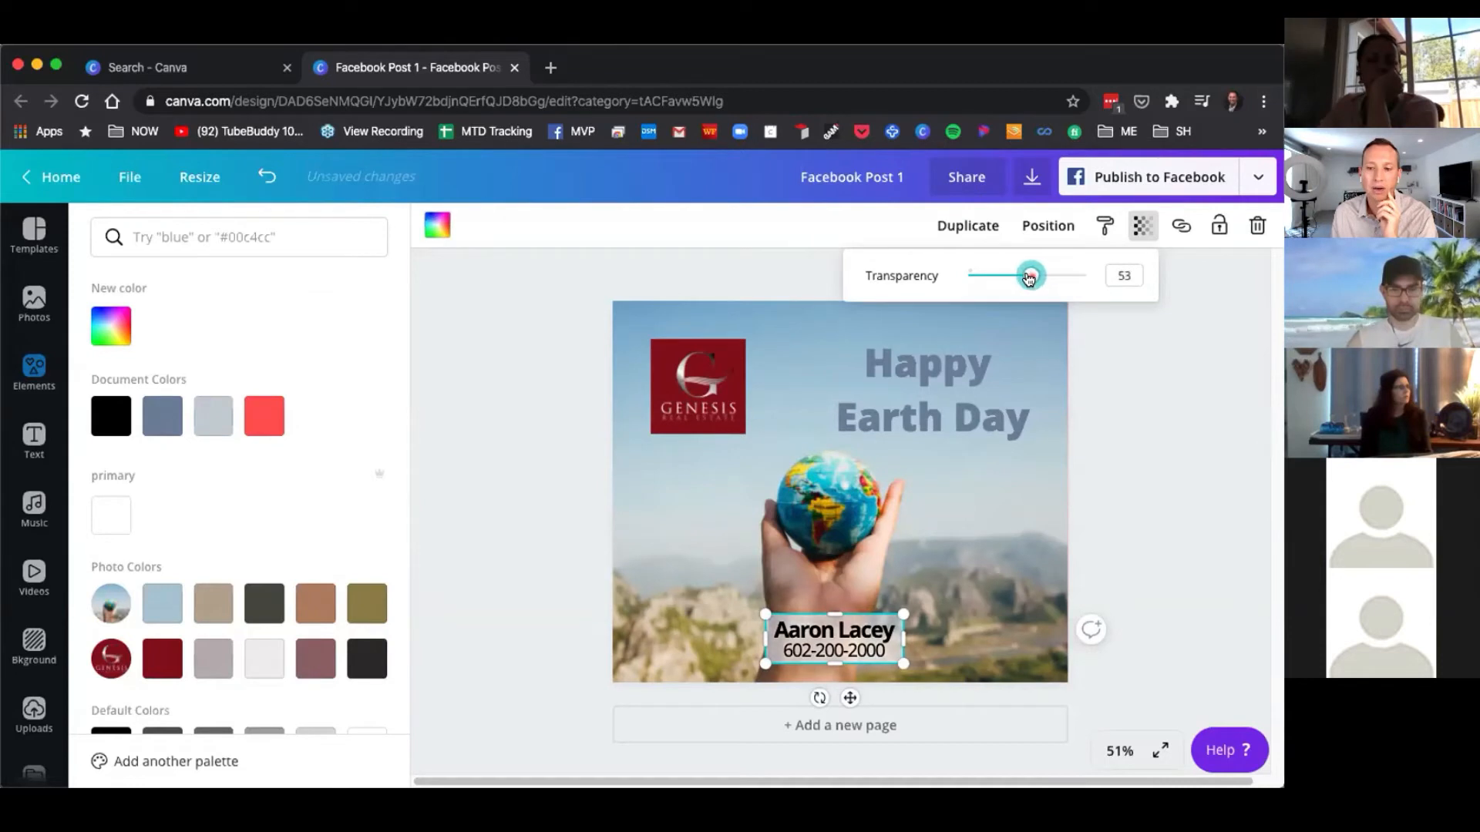
{"action": "left_click", "coordinate": [1116, 474]}
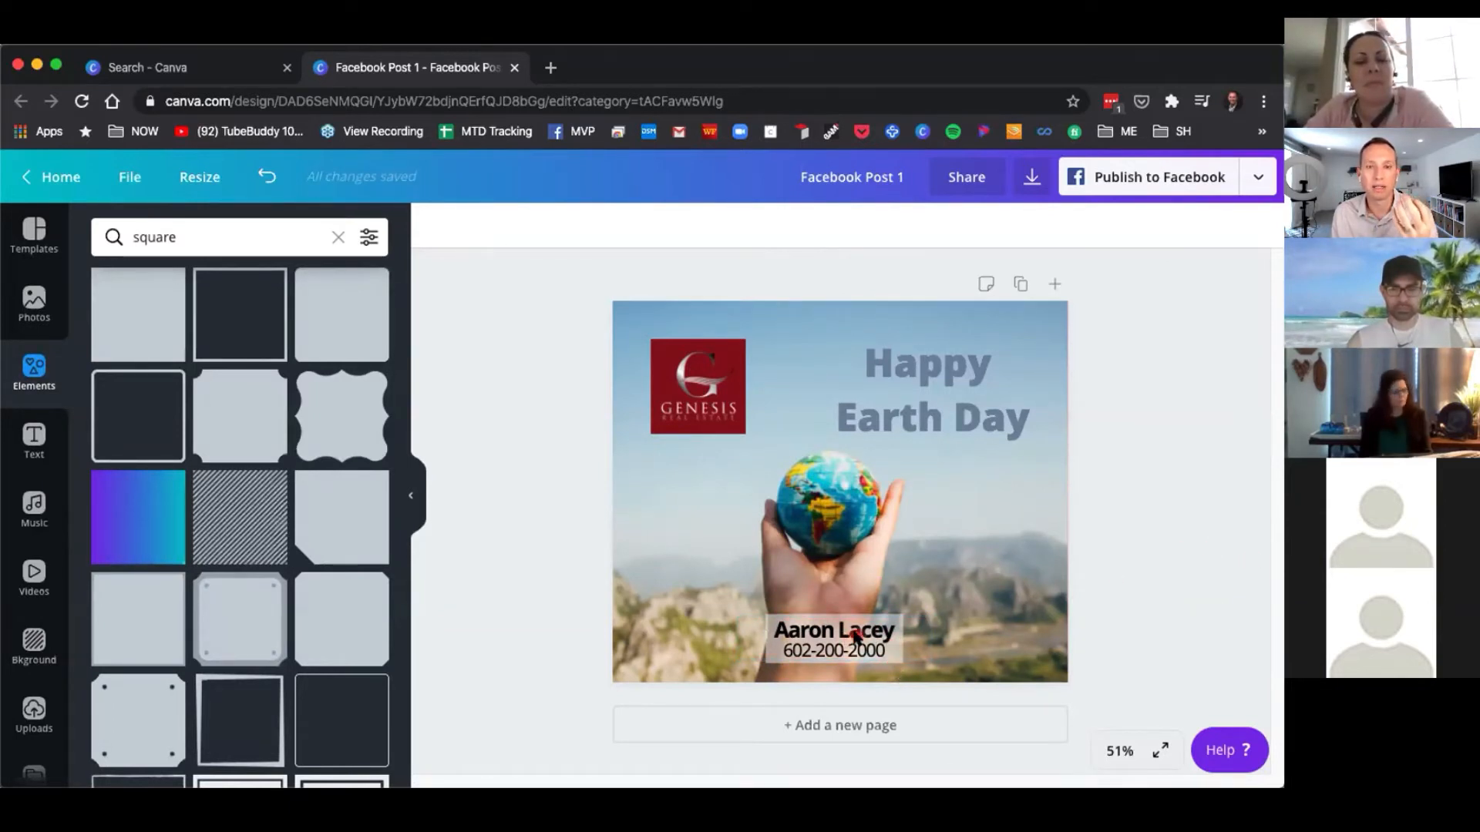
Reduce the Happy Earth Day heading's line height to 0.79.
{"action": "left_click", "coordinate": [961, 425]}
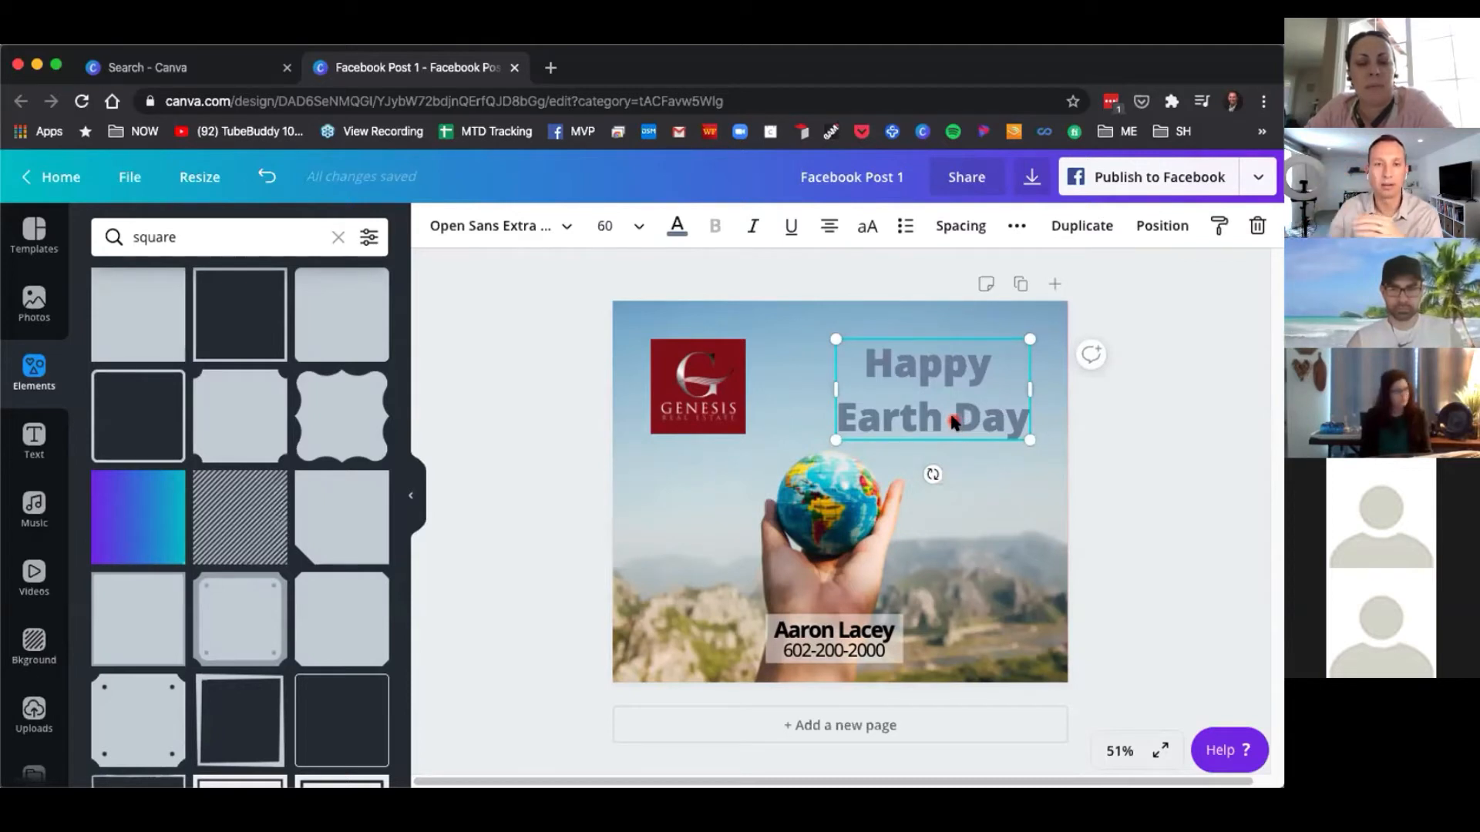
{"action": "left_click", "coordinate": [962, 225]}
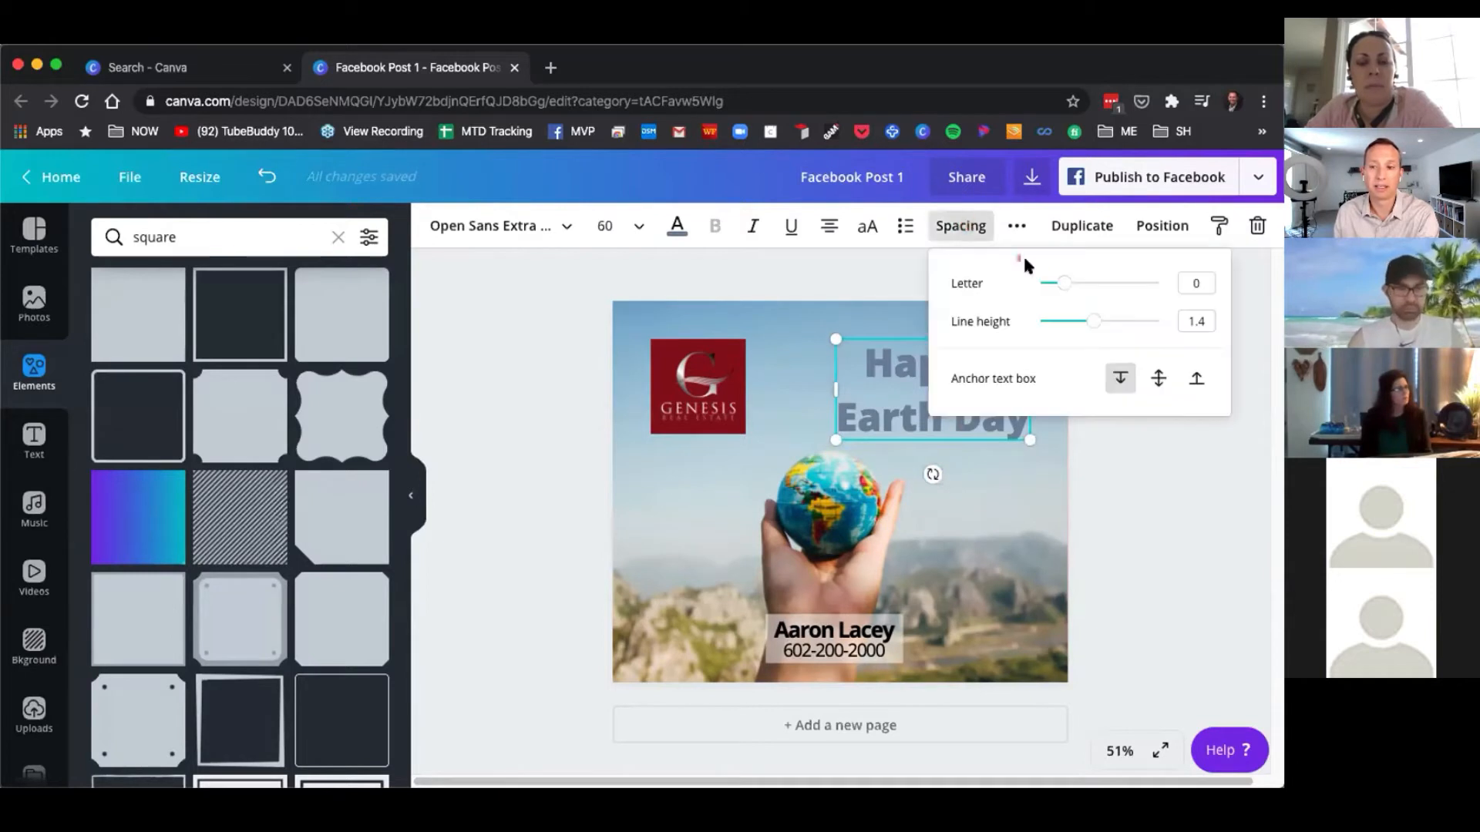
{"action": "left_click", "coordinate": [1095, 322]}
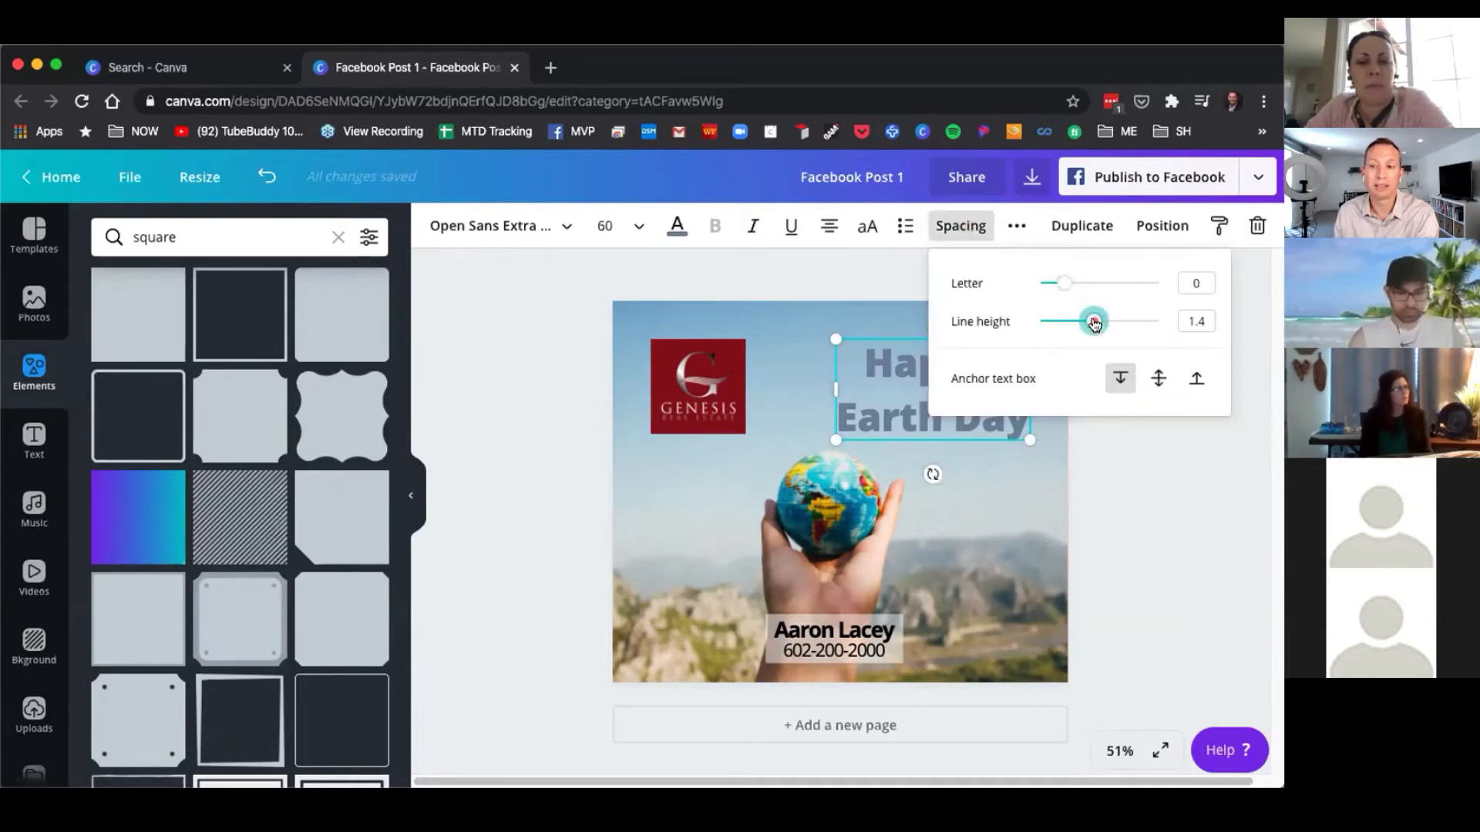
{"action": "left_click_drag", "start_coordinate": [1094, 322], "coordinate": [1053, 322]}
{"action": "left_click", "coordinate": [819, 271]}
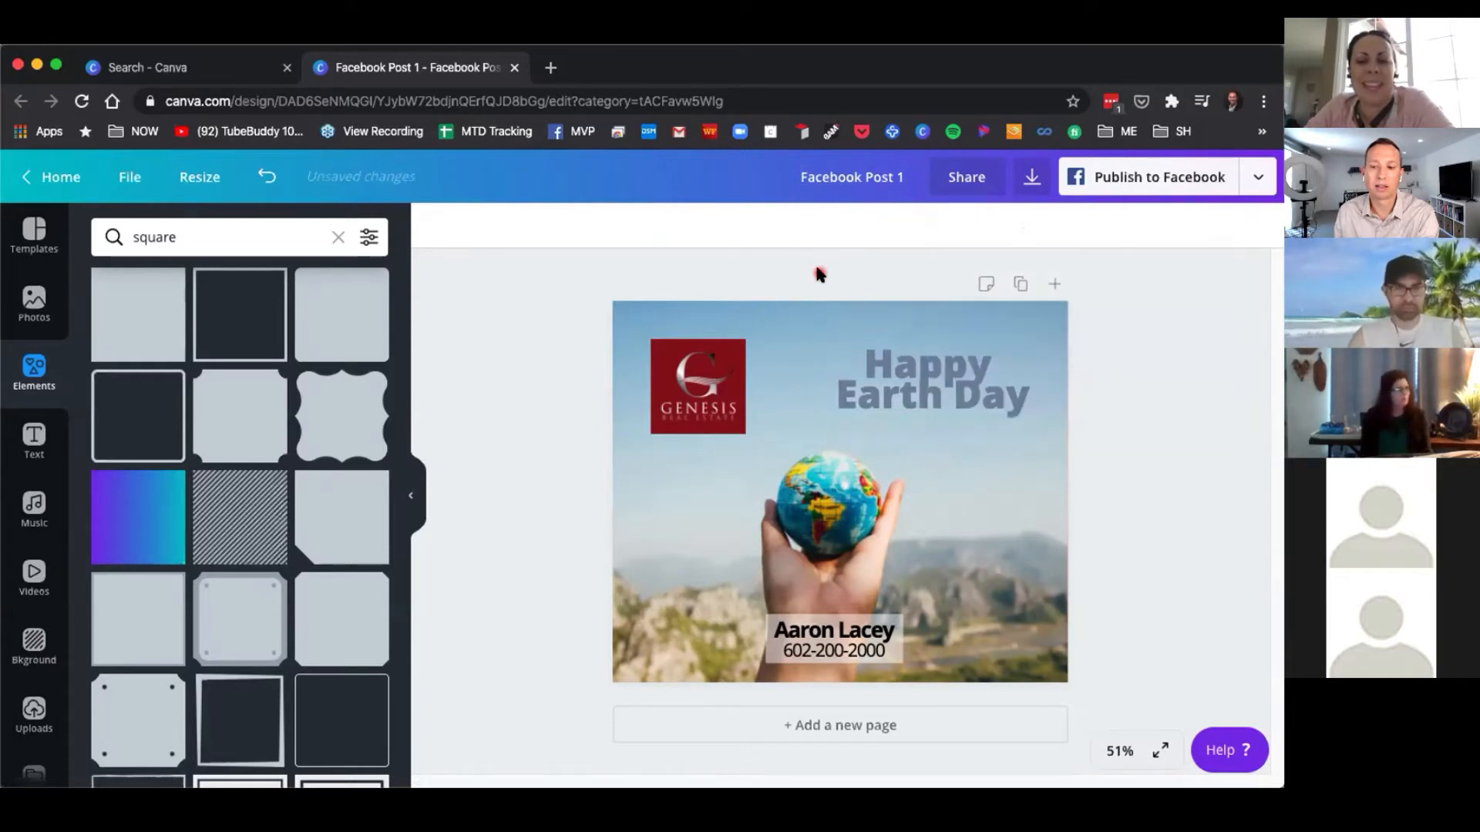
Set the heading's line height to 1.07 and reposition it near the top right of the post.
{"action": "left_click", "coordinate": [948, 380]}
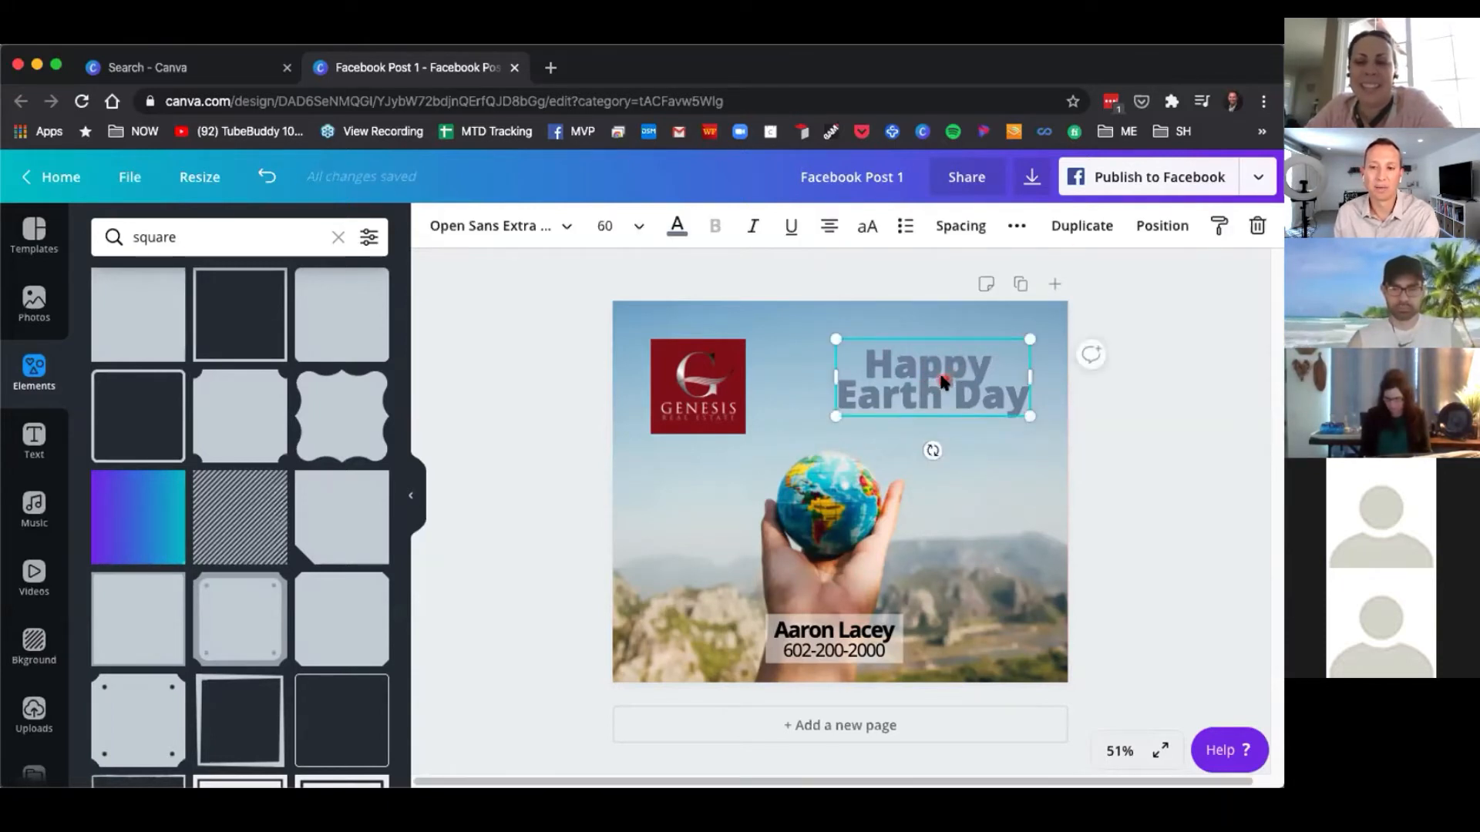
{"action": "left_click_drag", "start_coordinate": [942, 380], "coordinate": [885, 395]}
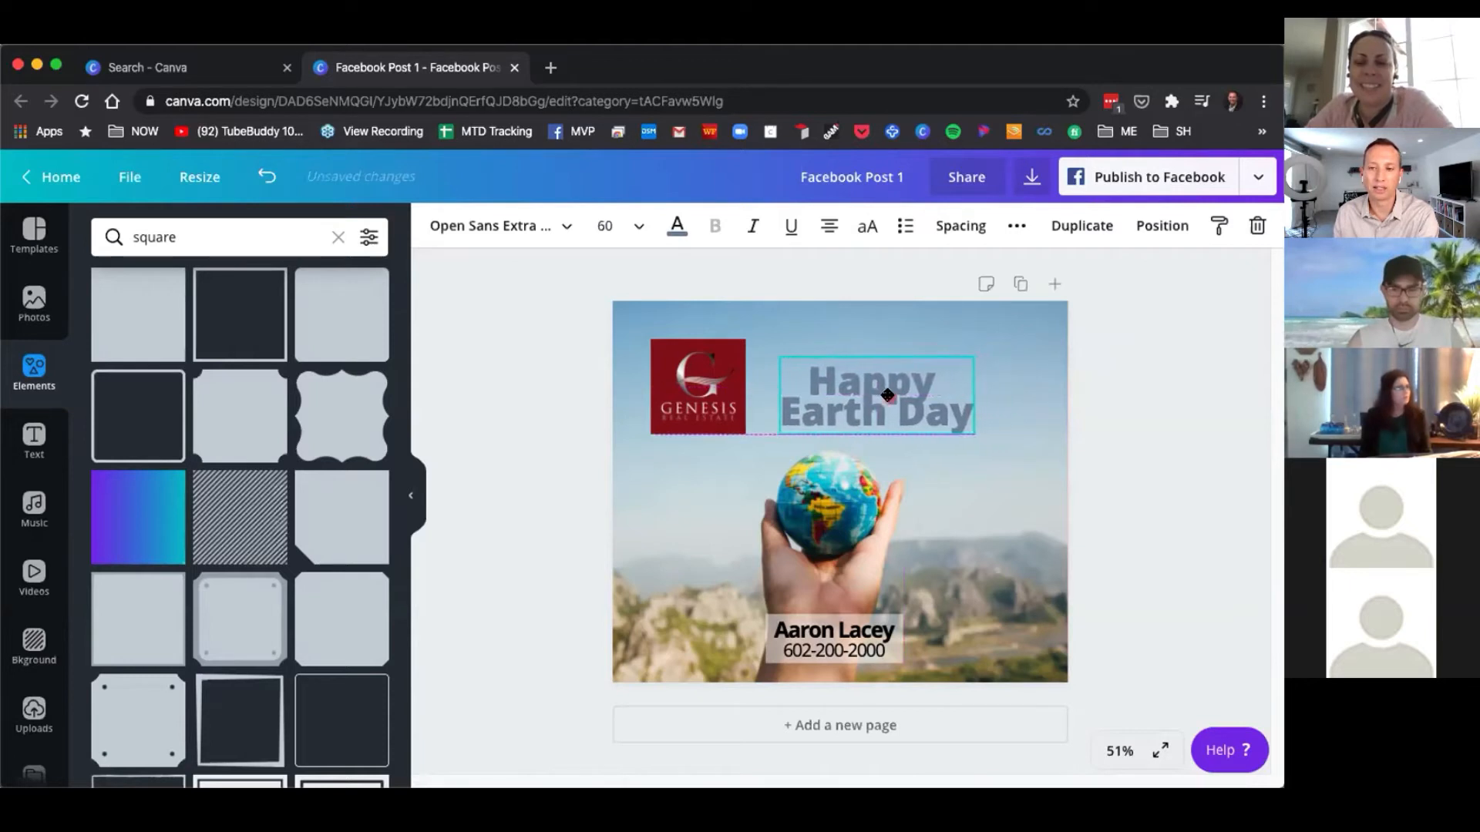
{"action": "left_click", "coordinate": [960, 226]}
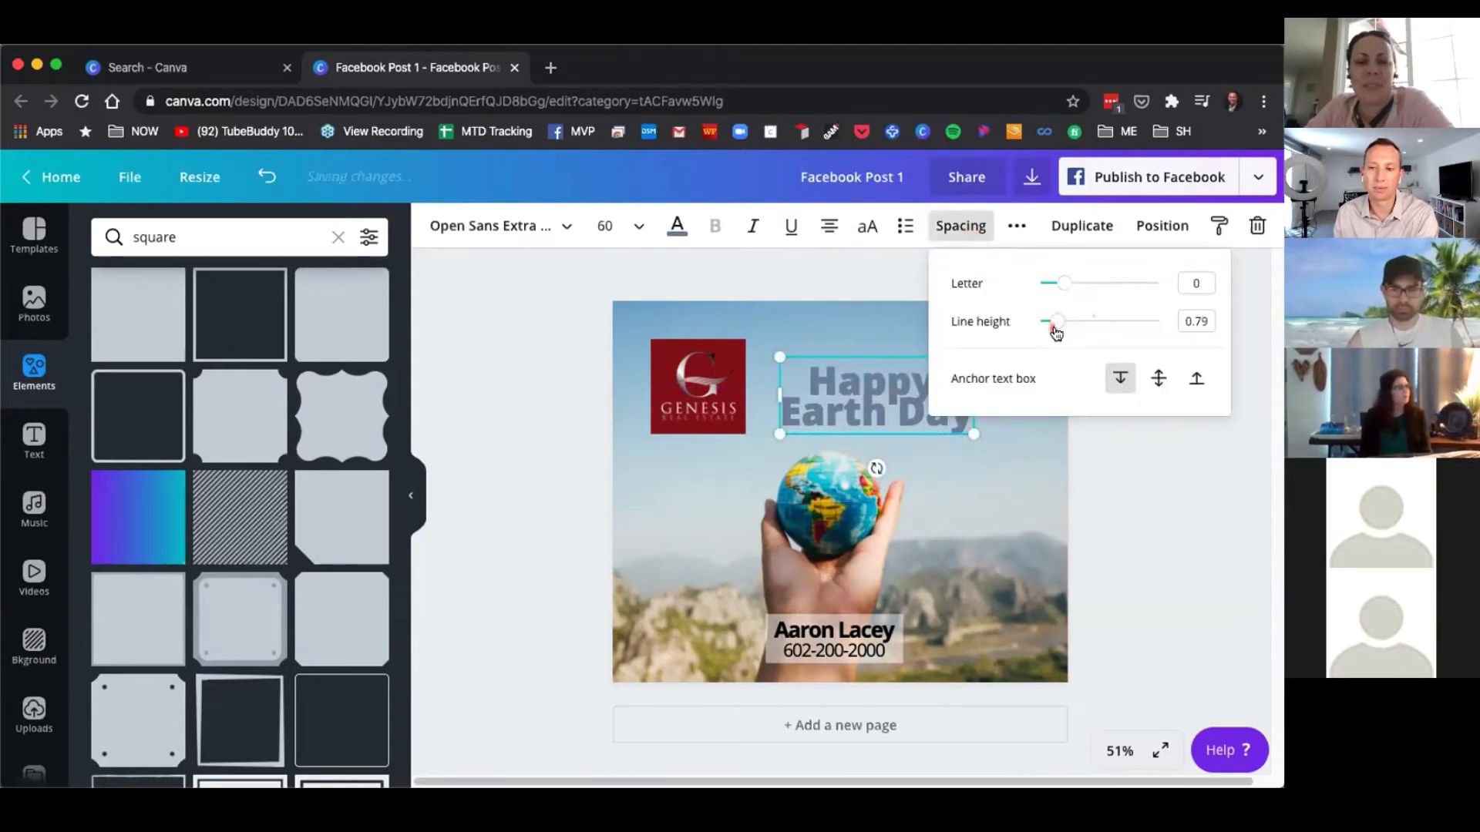
{"action": "left_click_drag", "start_coordinate": [1056, 323], "coordinate": [1071, 325]}
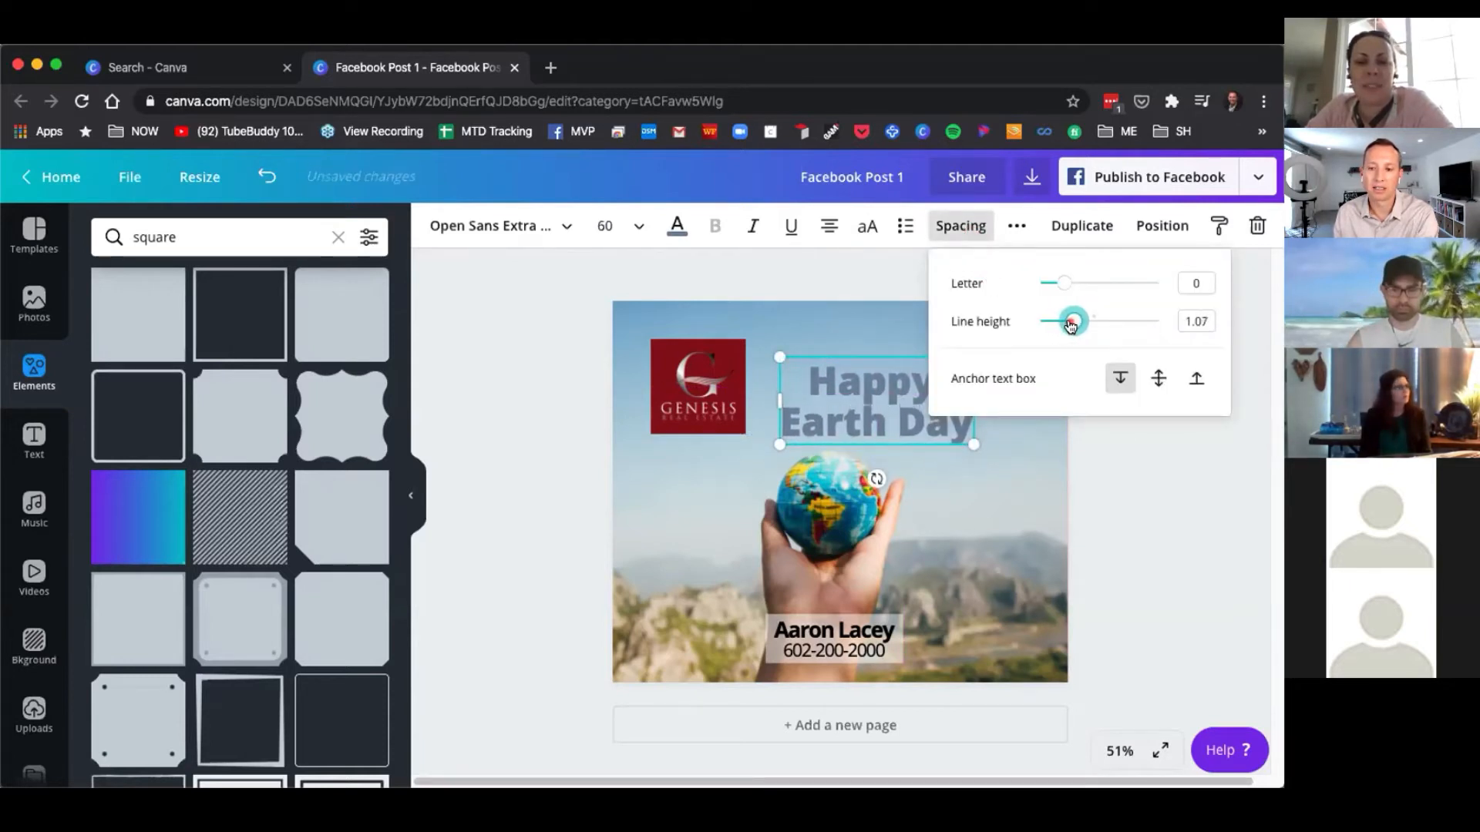
{"action": "left_click", "coordinate": [1111, 518]}
{"action": "left_click_drag", "start_coordinate": [848, 410], "coordinate": [900, 397]}
Add another plain grey square and place it behind the heading.
{"action": "mouse_move", "coordinate": [165, 322]}
{"action": "left_mouse_down"}
{"action": "mouse_move", "coordinate": [748, 376]}
{"action": "mouse_move", "coordinate": [808, 353]}
{"action": "mouse_move", "coordinate": [142, 309]}
{"action": "left_mouse_up"}
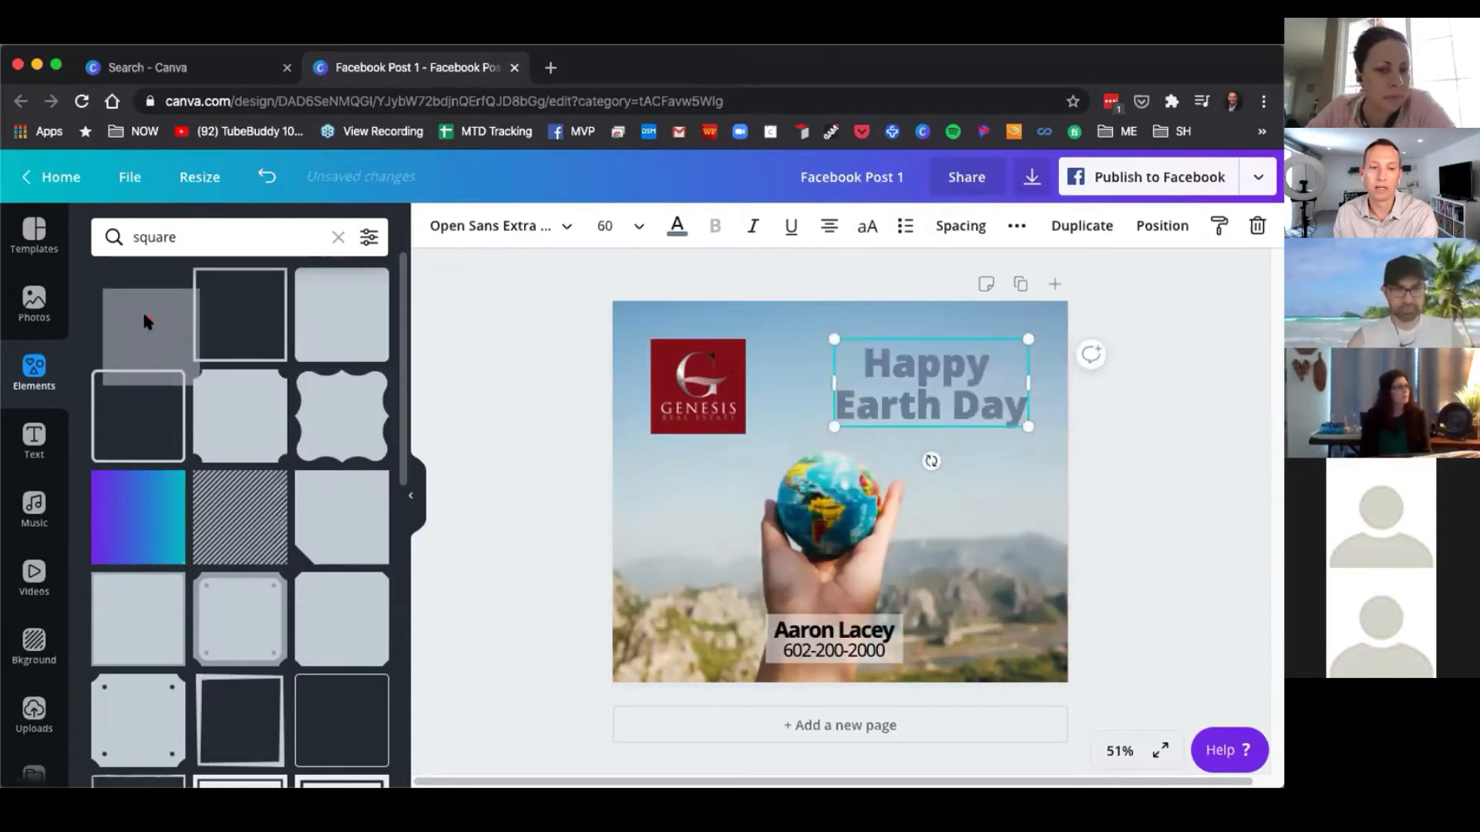
{"action": "left_click", "coordinate": [142, 316]}
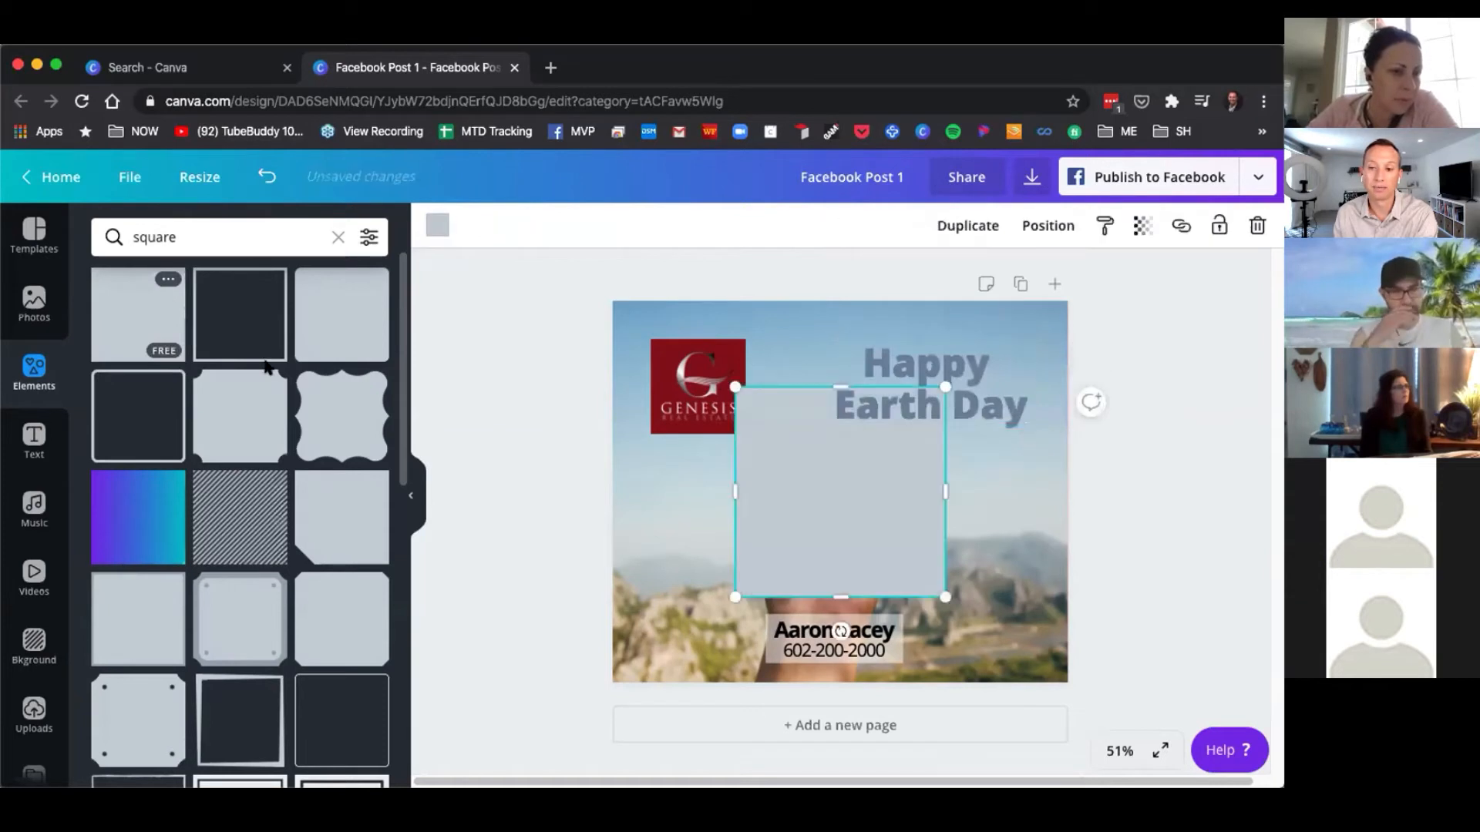
{"action": "left_click_drag", "start_coordinate": [841, 387], "coordinate": [942, 391]}
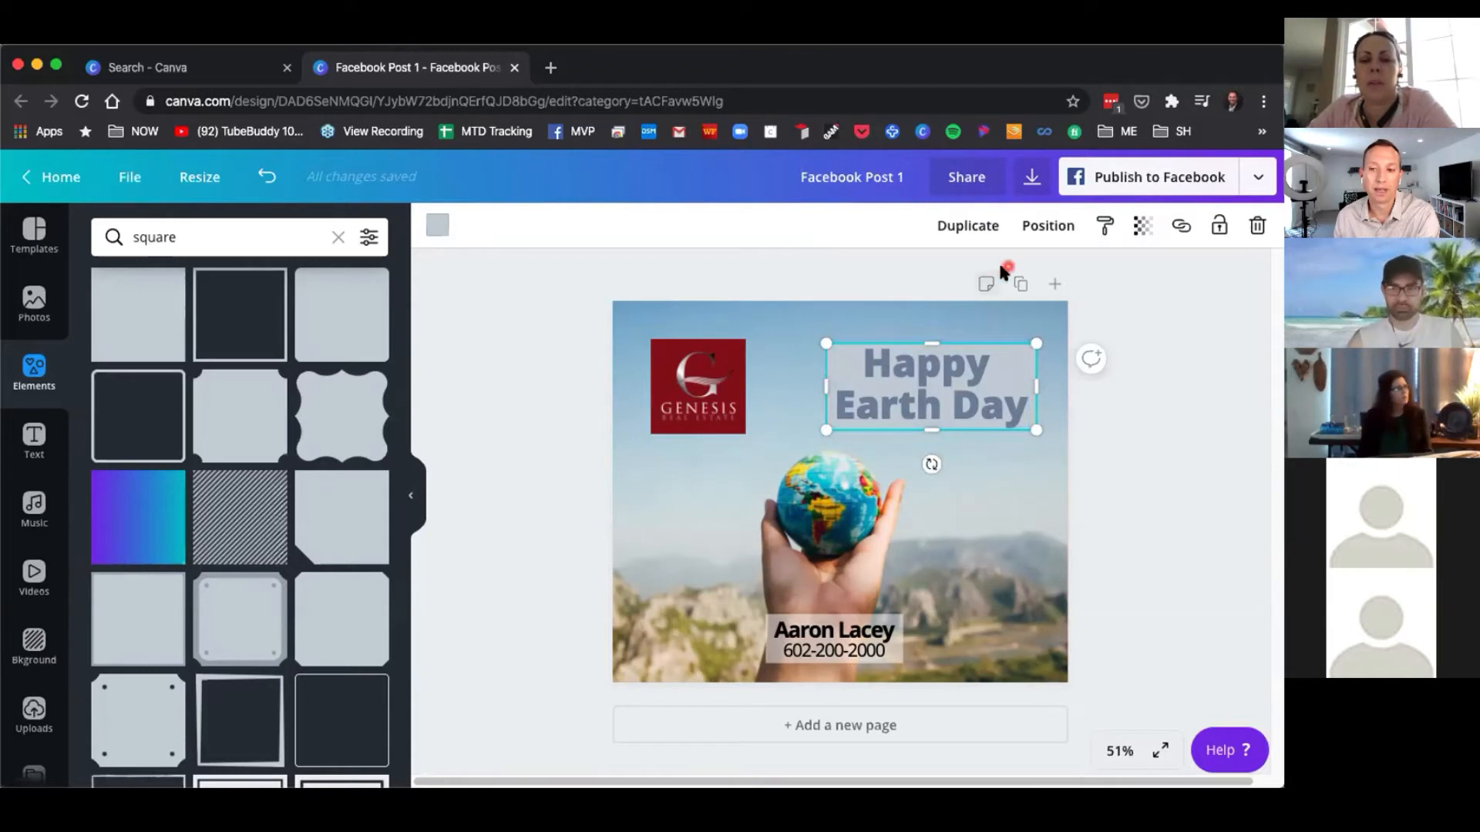
{"action": "left_click", "coordinate": [1048, 227]}
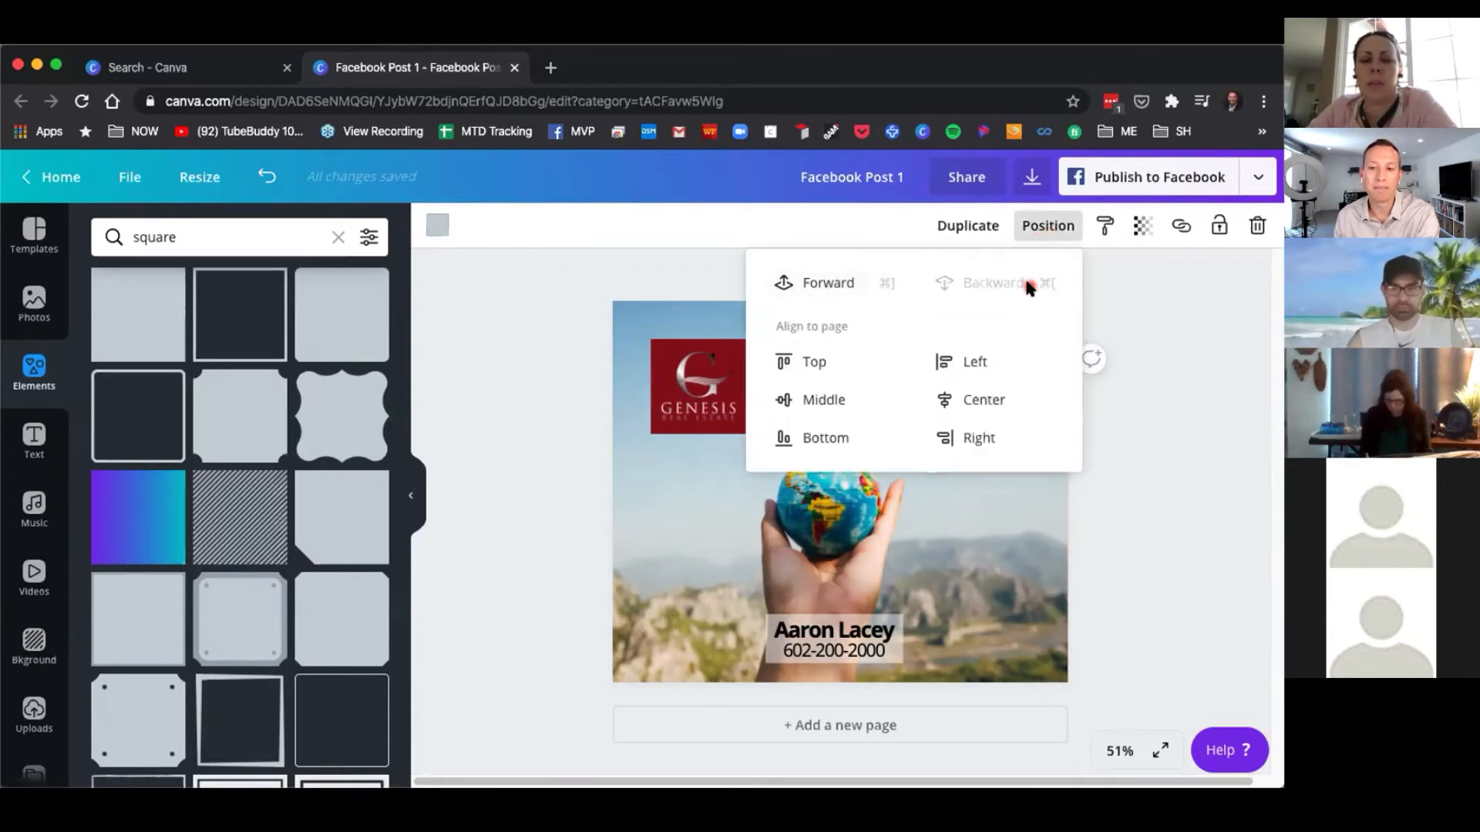
{"action": "left_click", "coordinate": [682, 468]}
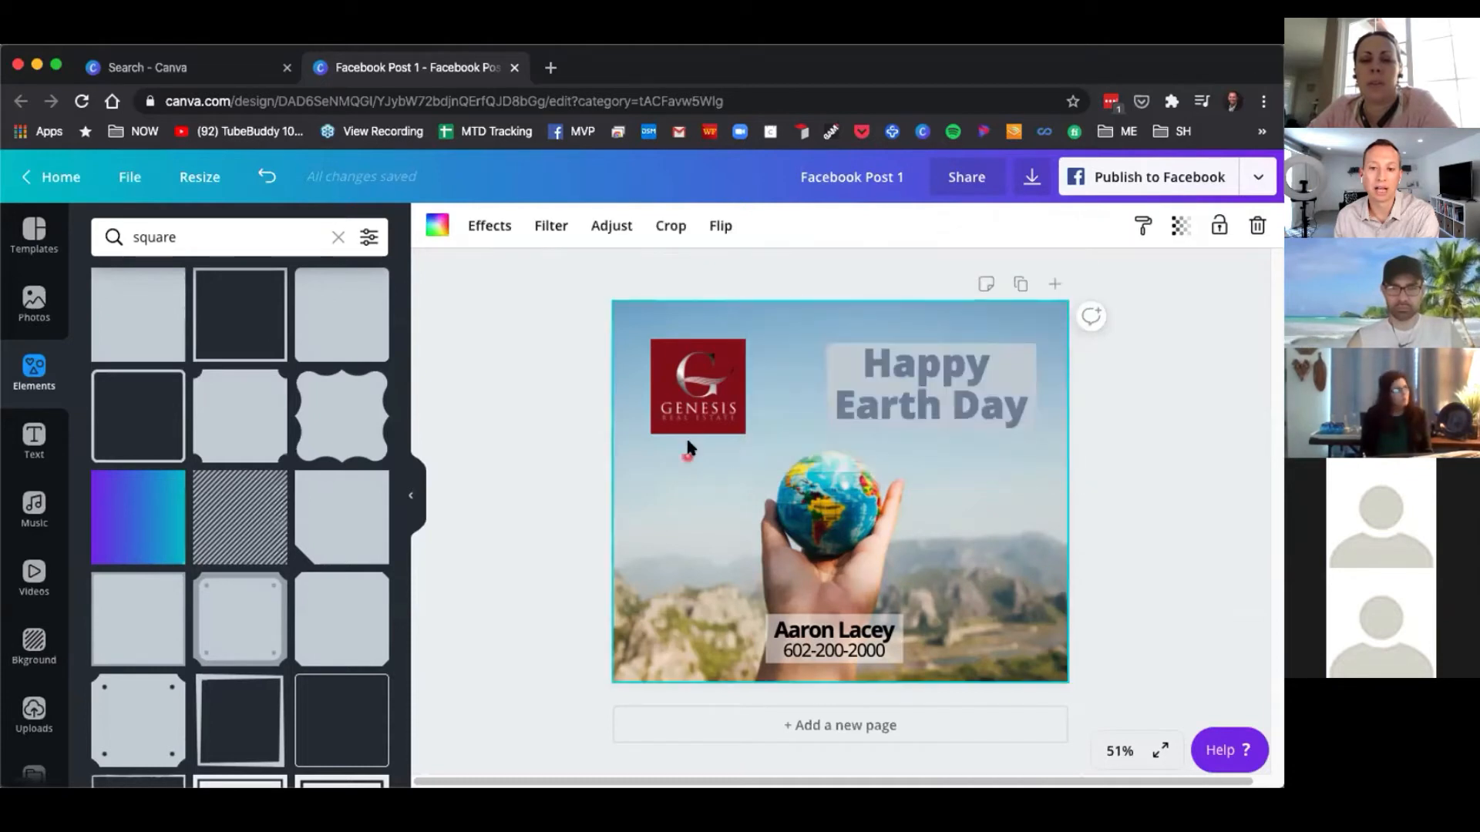
{"action": "left_click", "coordinate": [688, 380]}
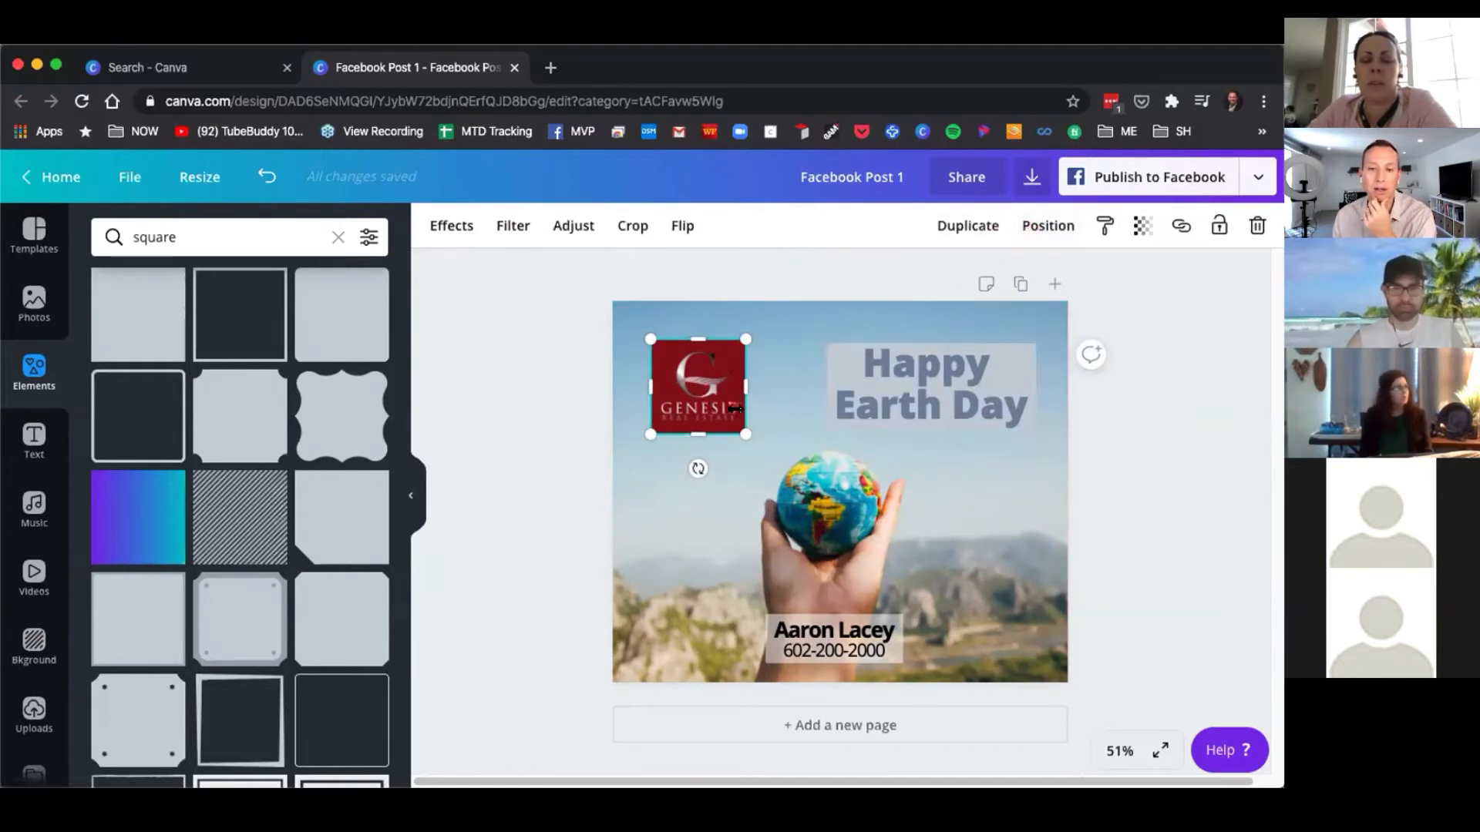
{"action": "left_click", "coordinate": [1056, 226]}
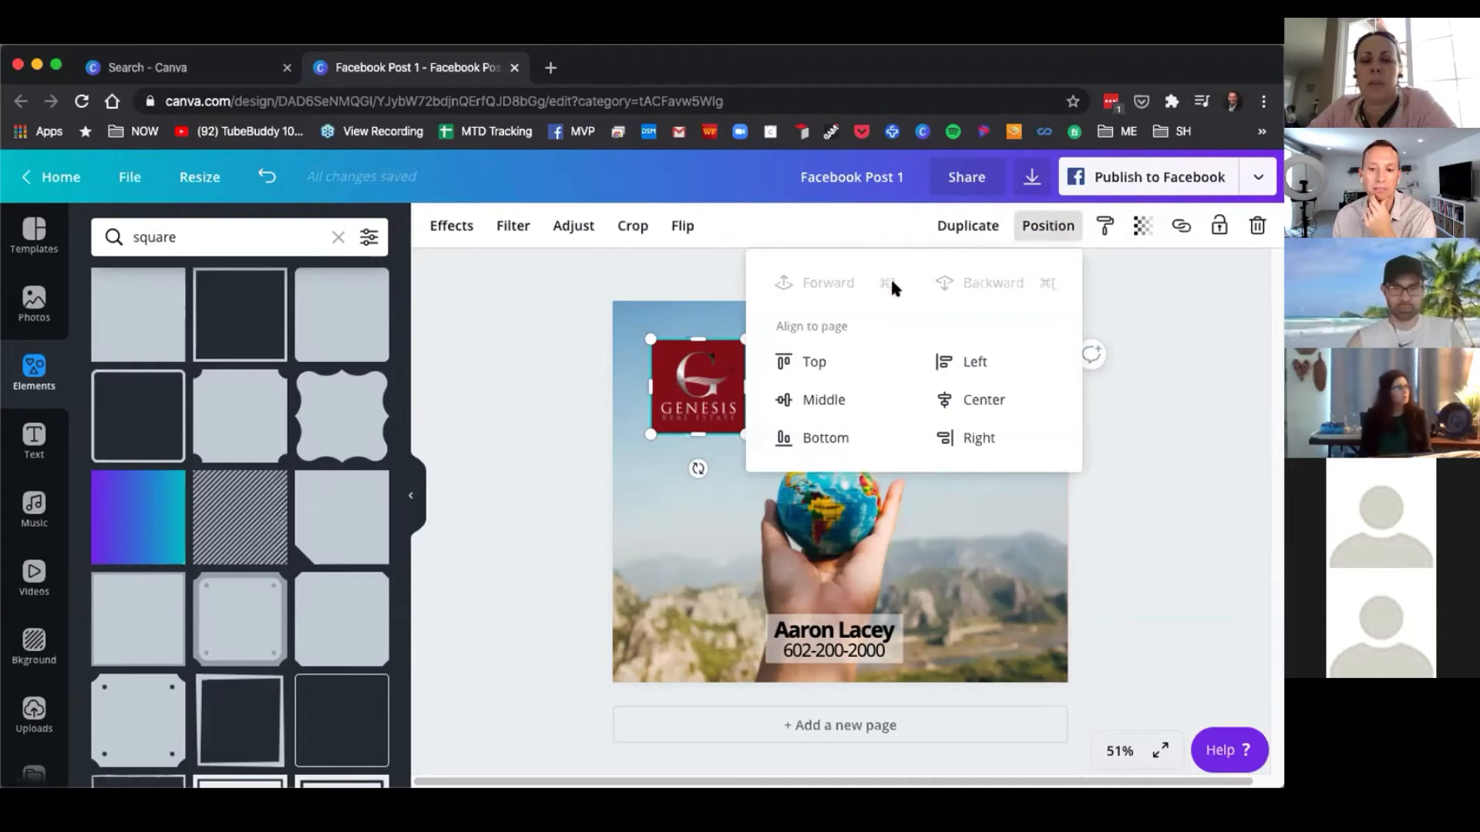
{"action": "left_click", "coordinate": [659, 287]}
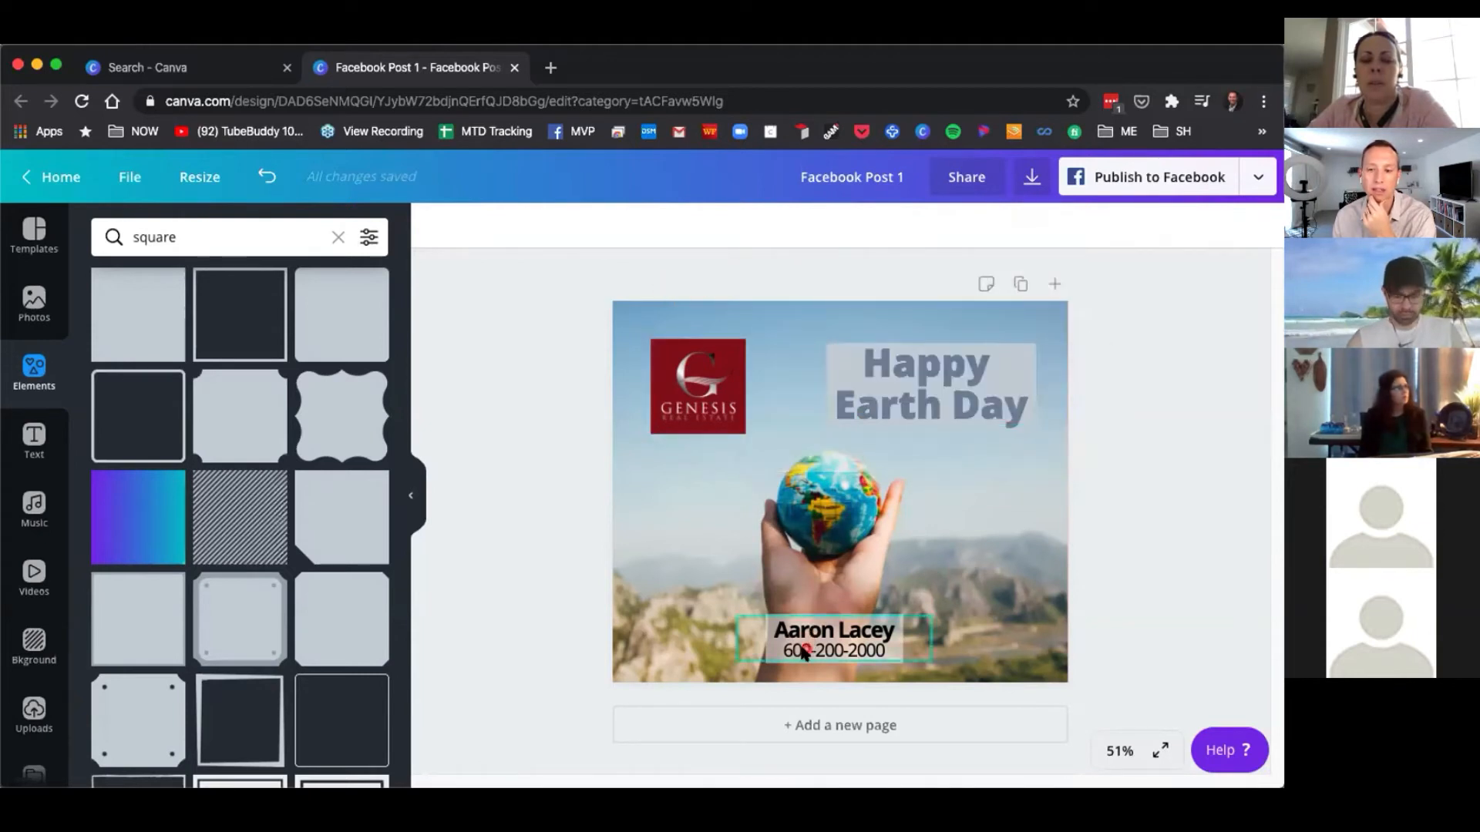
Shift the Happy Earth Day heading slightly left over the grey box.
{"action": "left_click", "coordinate": [903, 401]}
{"action": "left_click_drag", "start_coordinate": [905, 395], "coordinate": [864, 394]}
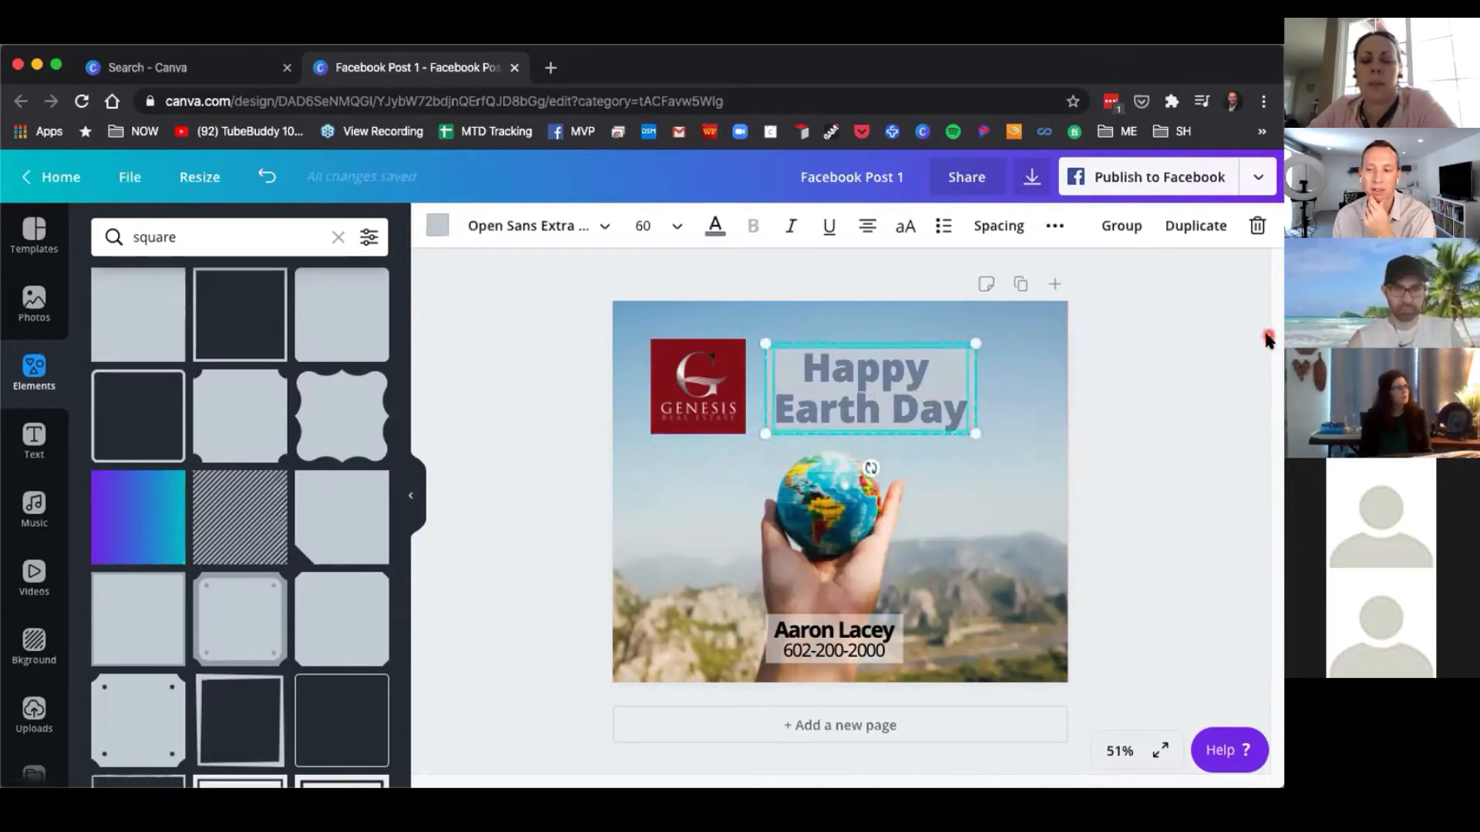
{"action": "left_click_drag", "start_coordinate": [1279, 313], "coordinate": [1333, 313]}
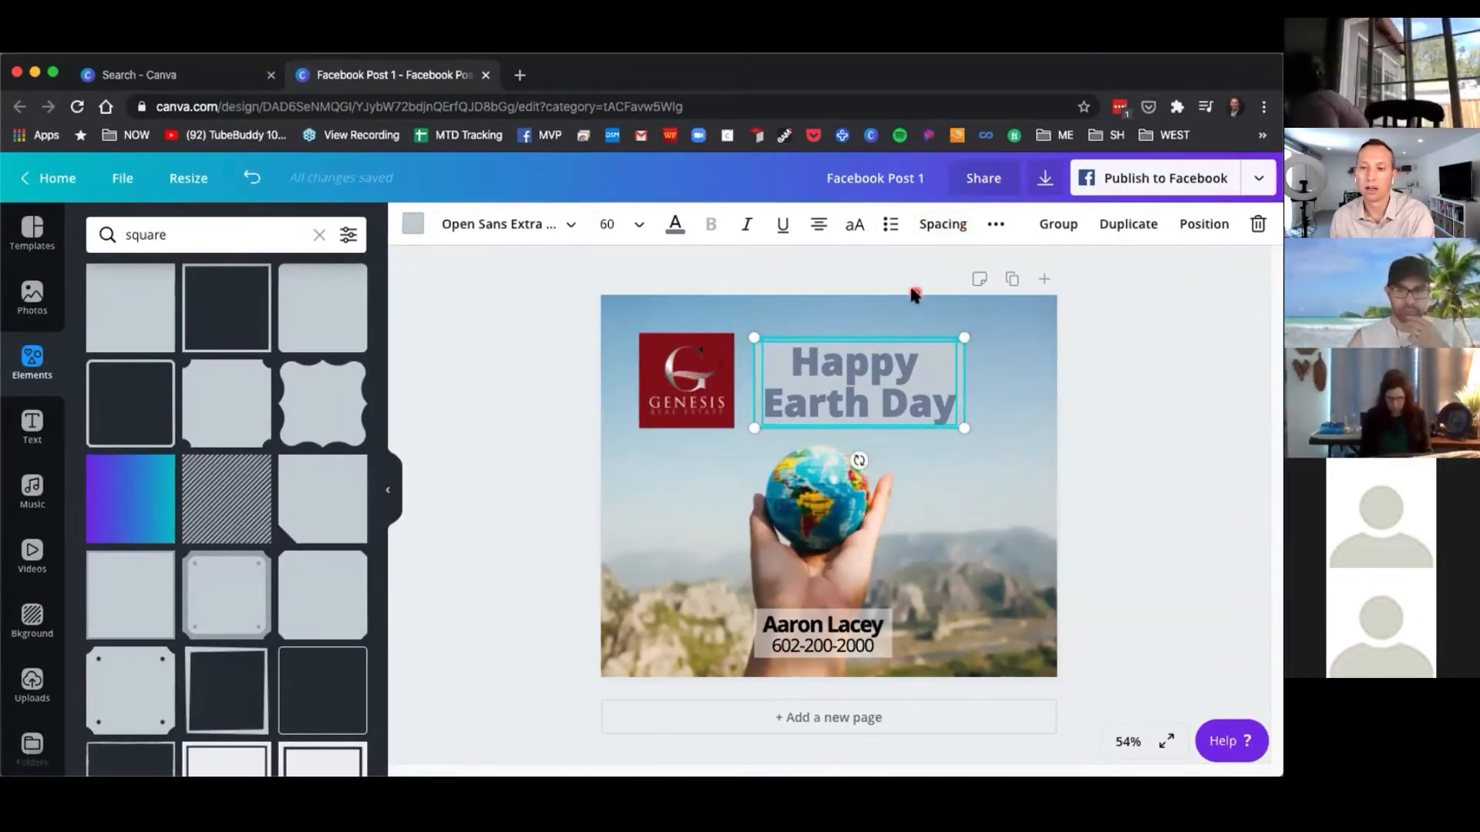
{"action": "left_click", "coordinate": [917, 305]}
{"action": "left_click", "coordinate": [949, 353]}
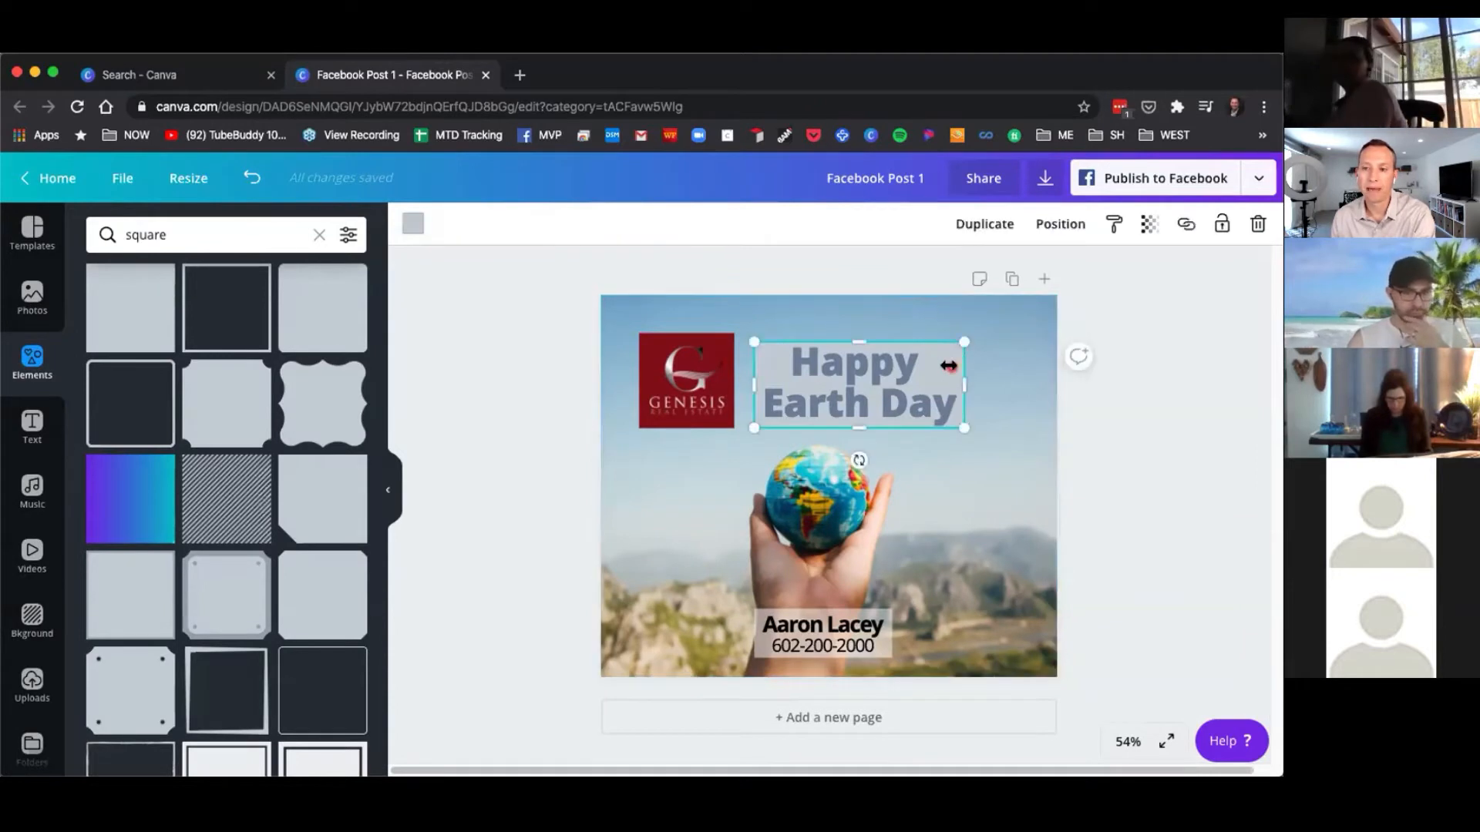
Try to bring the grey box forward and nudge it into place behind the heading.
{"action": "left_click", "coordinate": [1082, 231]}
{"action": "left_click", "coordinate": [860, 281]}
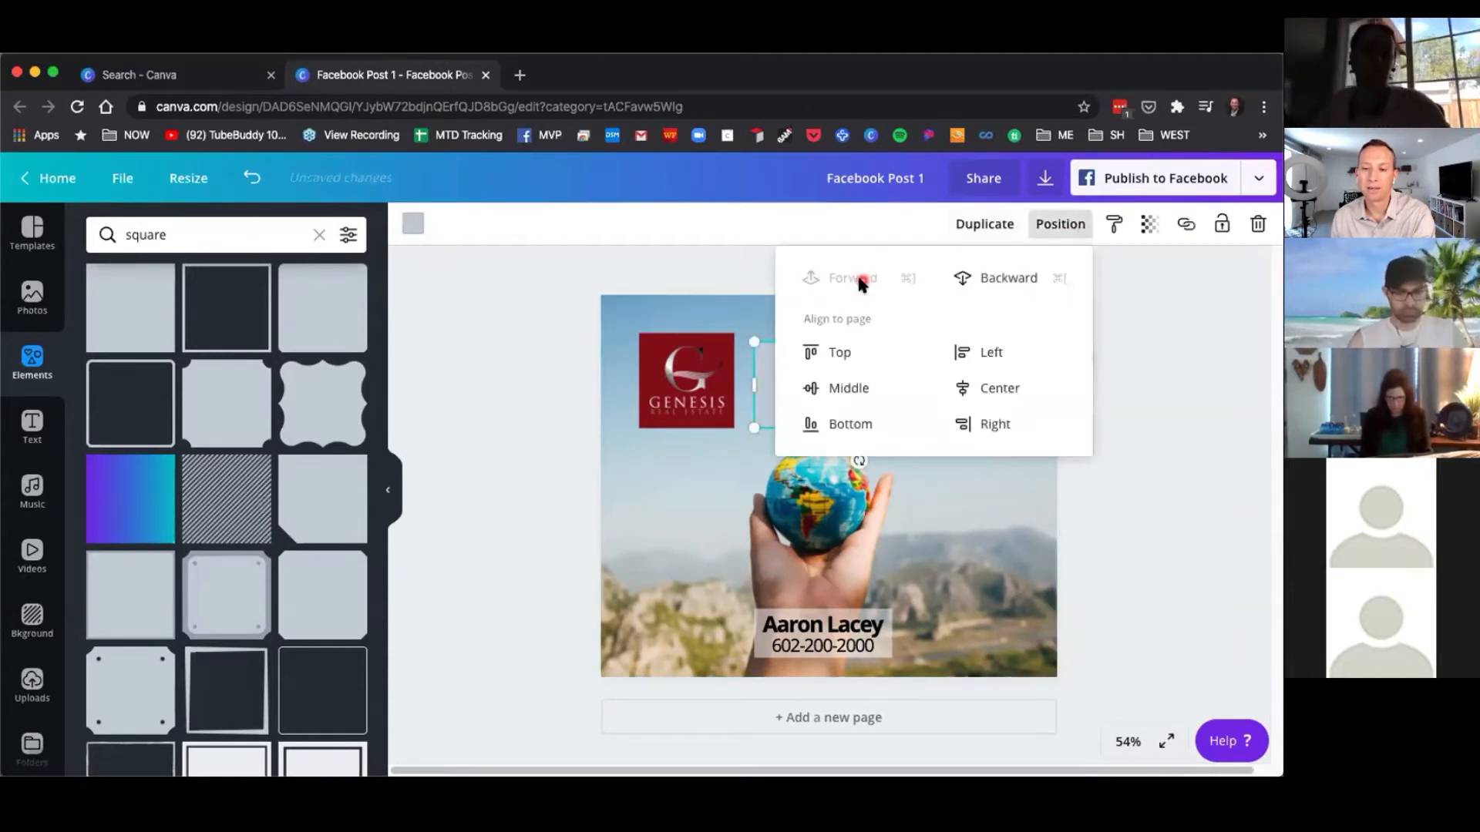
{"action": "left_click", "coordinate": [1166, 385]}
{"action": "left_click_drag", "start_coordinate": [826, 403], "coordinate": [873, 414]}
{"action": "left_click_drag", "start_coordinate": [932, 406], "coordinate": [901, 396]}
{"action": "left_click", "coordinate": [1057, 226]}
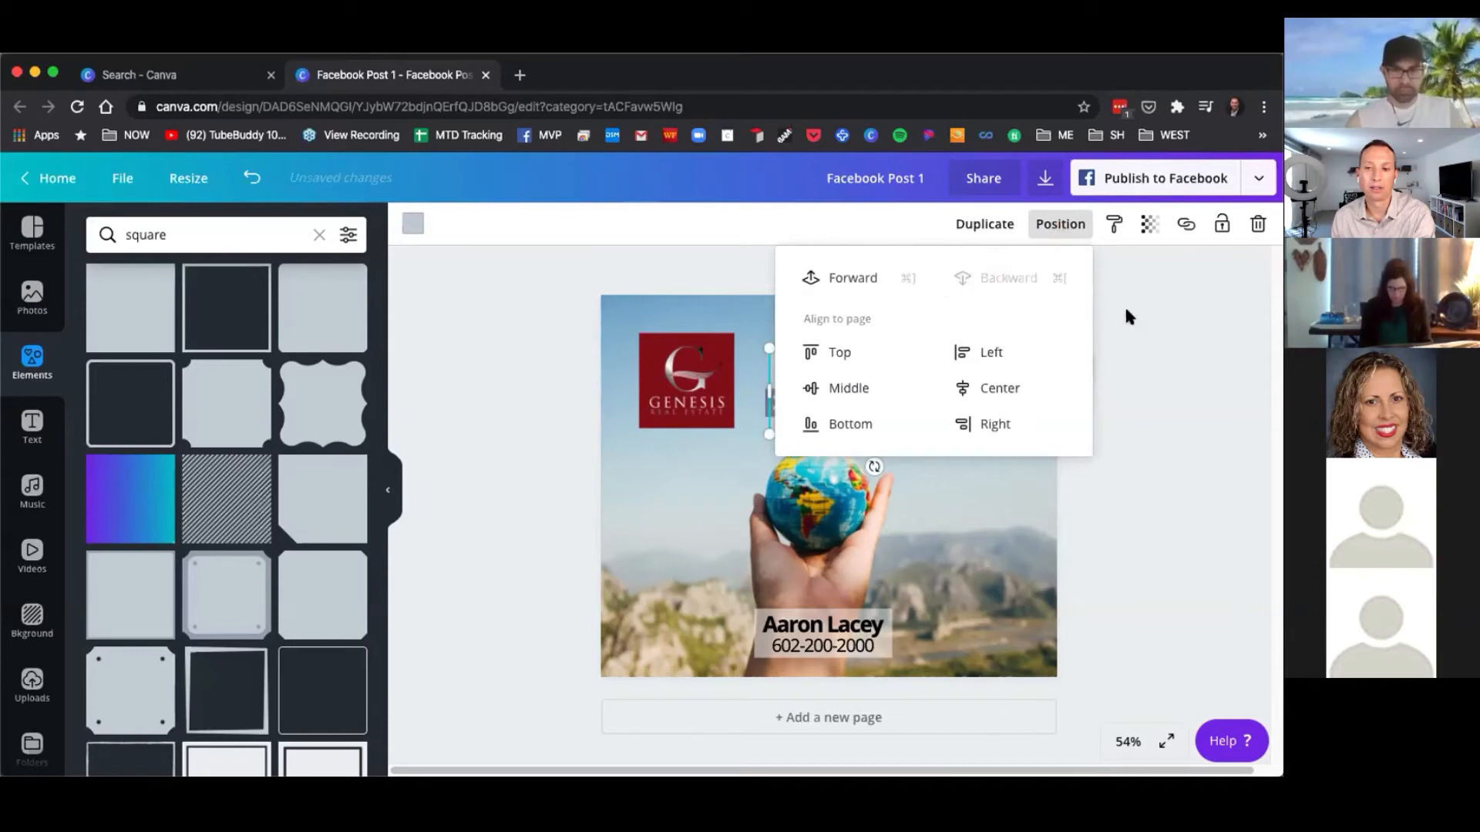
{"action": "left_click", "coordinate": [1140, 345]}
{"action": "left_click_drag", "start_coordinate": [966, 372], "coordinate": [952, 363]}
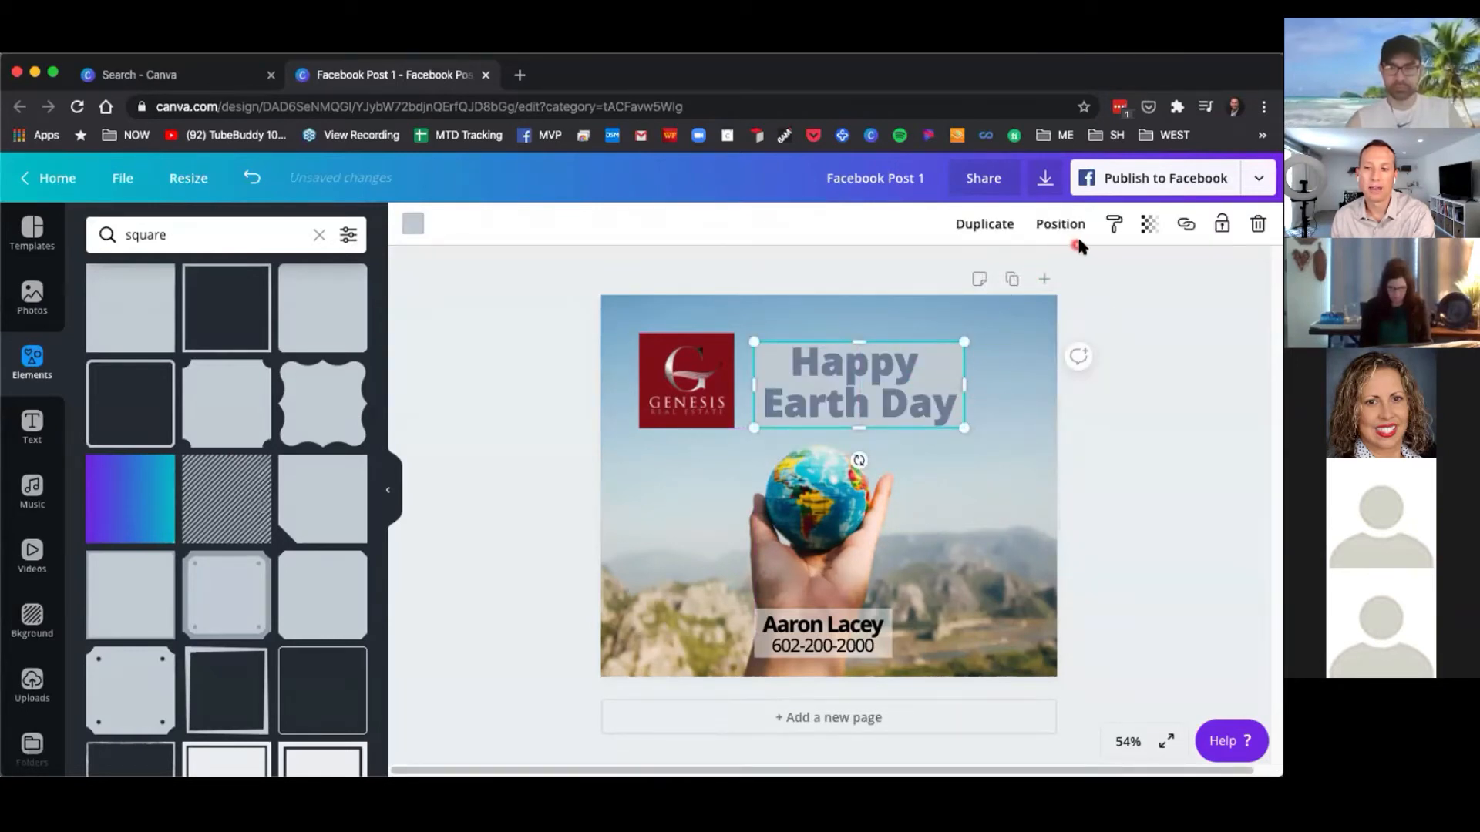
Lower the grey box's transparency with the transparency slider.
{"action": "left_click", "coordinate": [1149, 224]}
{"action": "left_click_drag", "start_coordinate": [1090, 275], "coordinate": [1015, 275]}
{"action": "left_click", "coordinate": [1096, 448]}
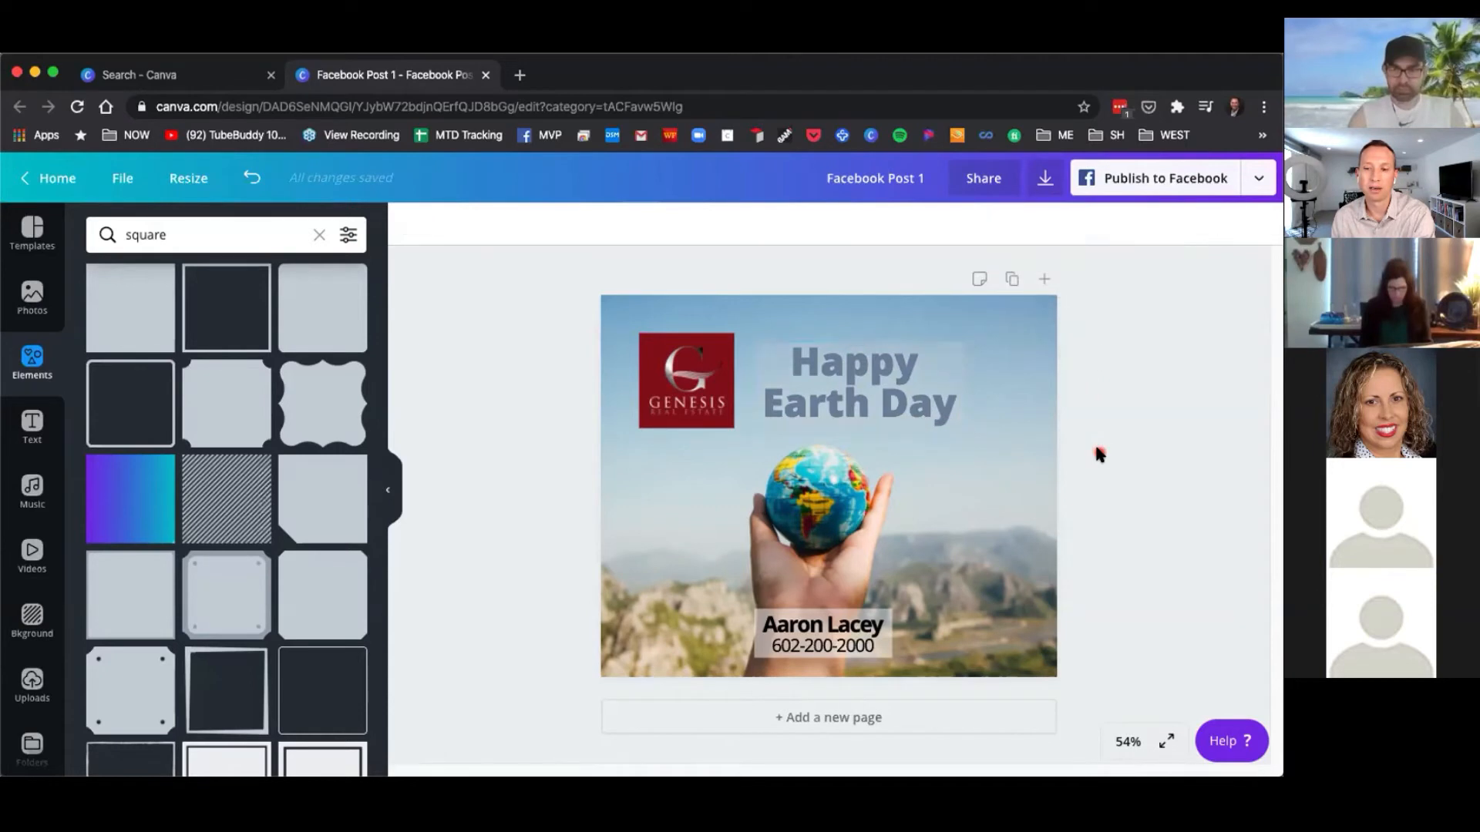
Move the heading back onto the grey box near the top right of the post.
{"action": "left_click_drag", "start_coordinate": [987, 328], "coordinate": [879, 400]}
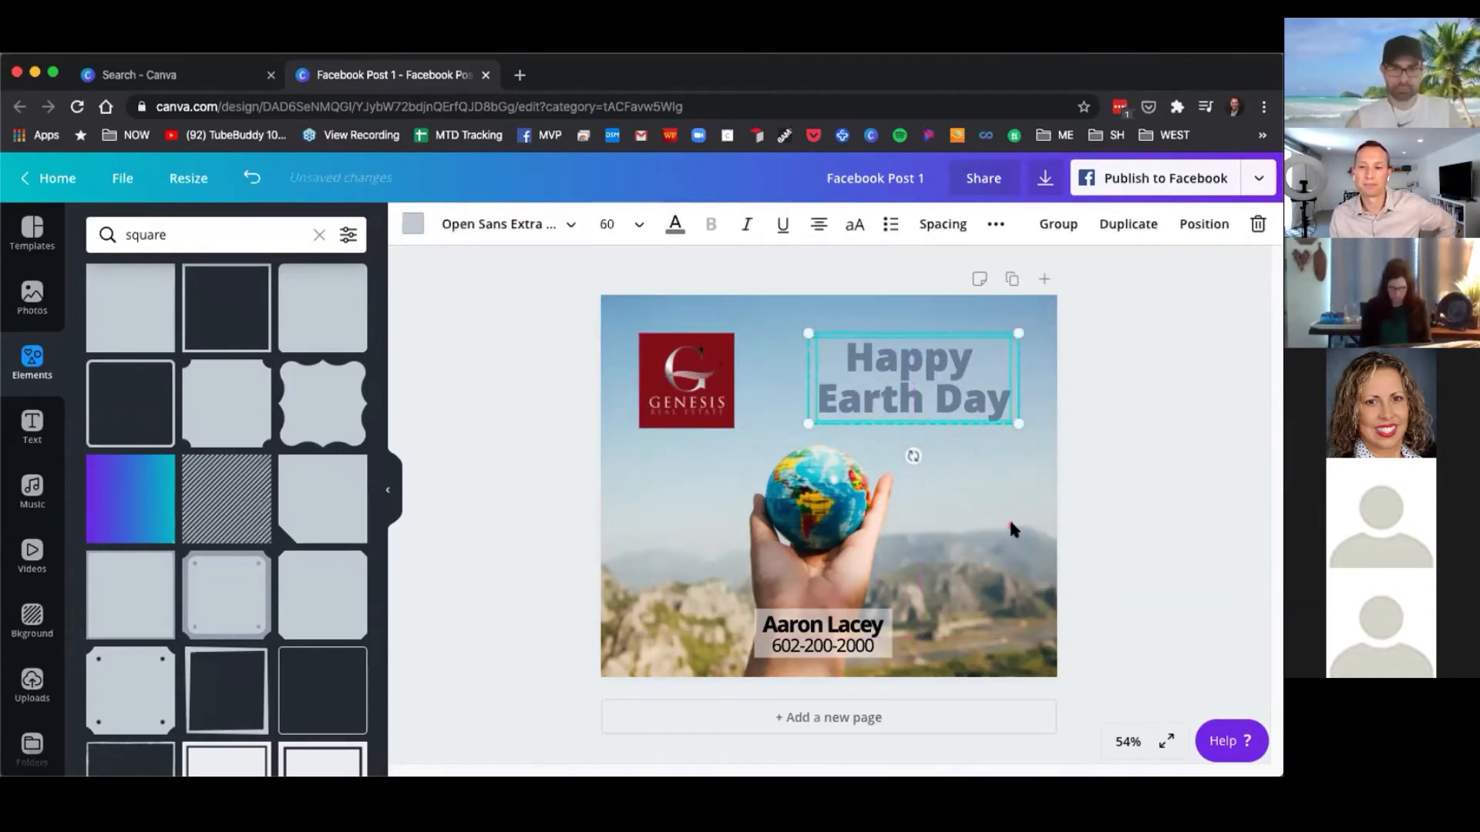
{"action": "left_click", "coordinate": [1011, 522]}
{"action": "left_click", "coordinate": [812, 362]}
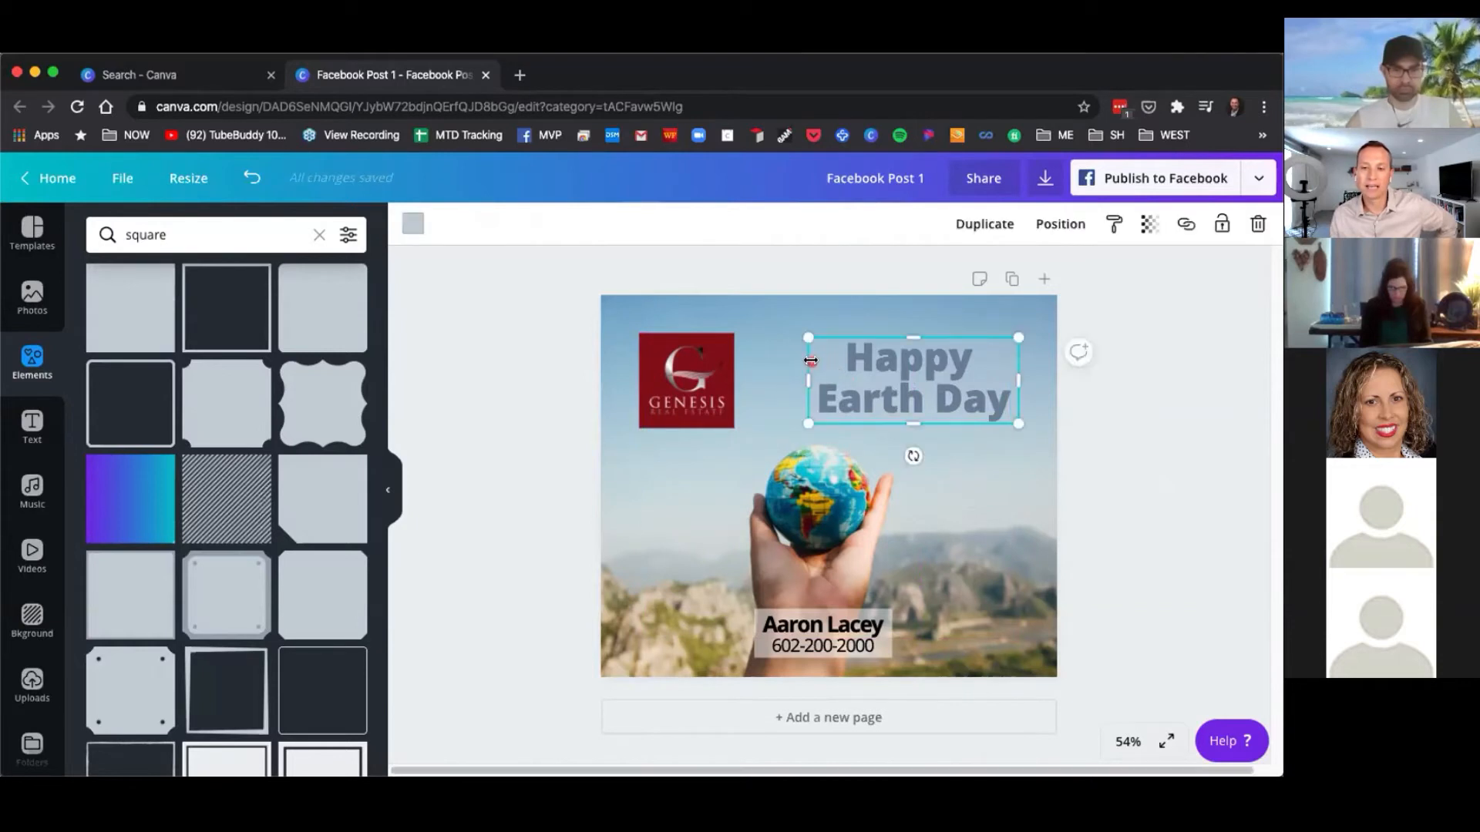
{"action": "left_click", "coordinate": [413, 224]}
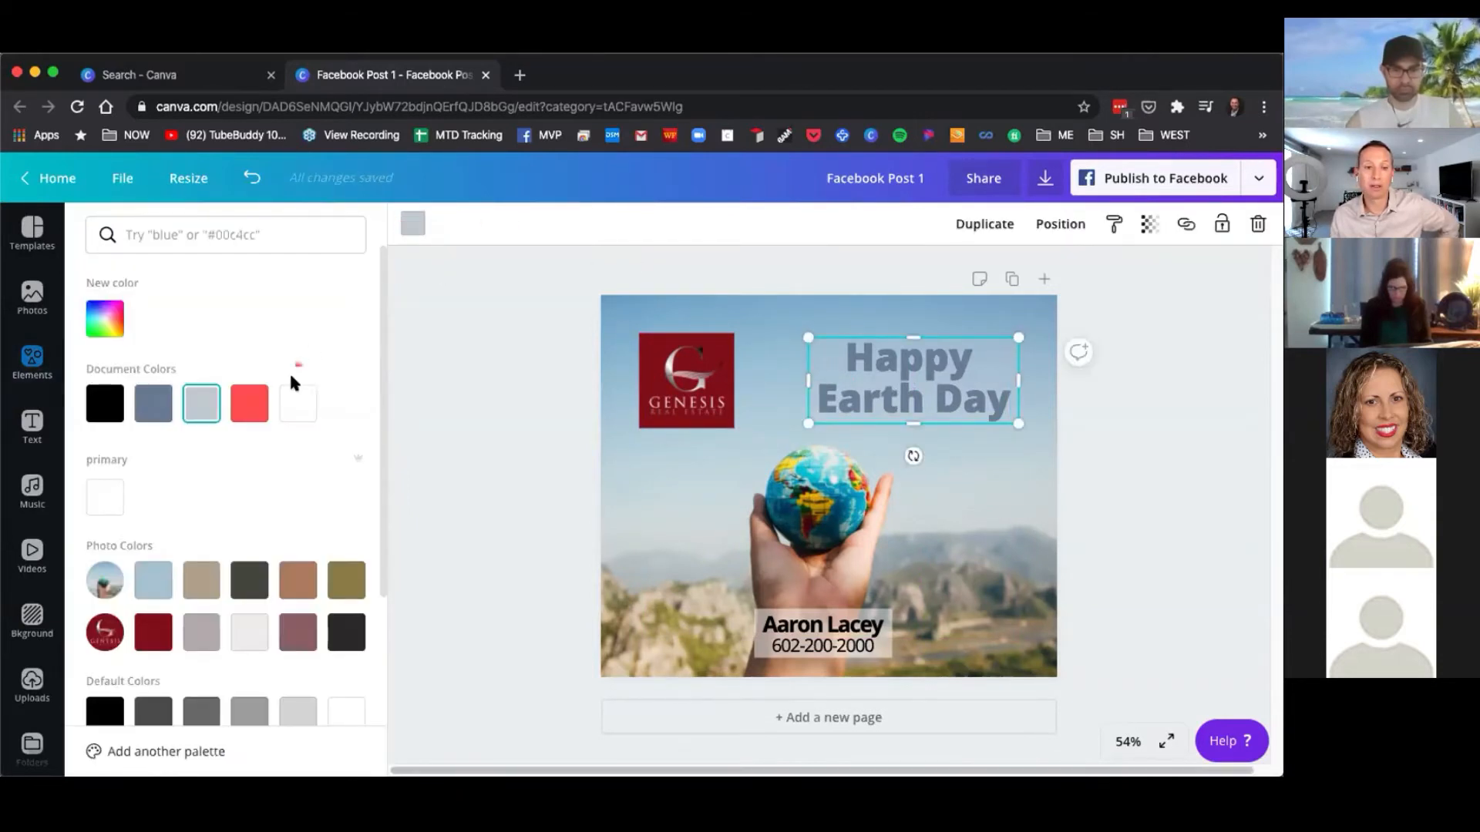
{"action": "left_click", "coordinate": [467, 383]}
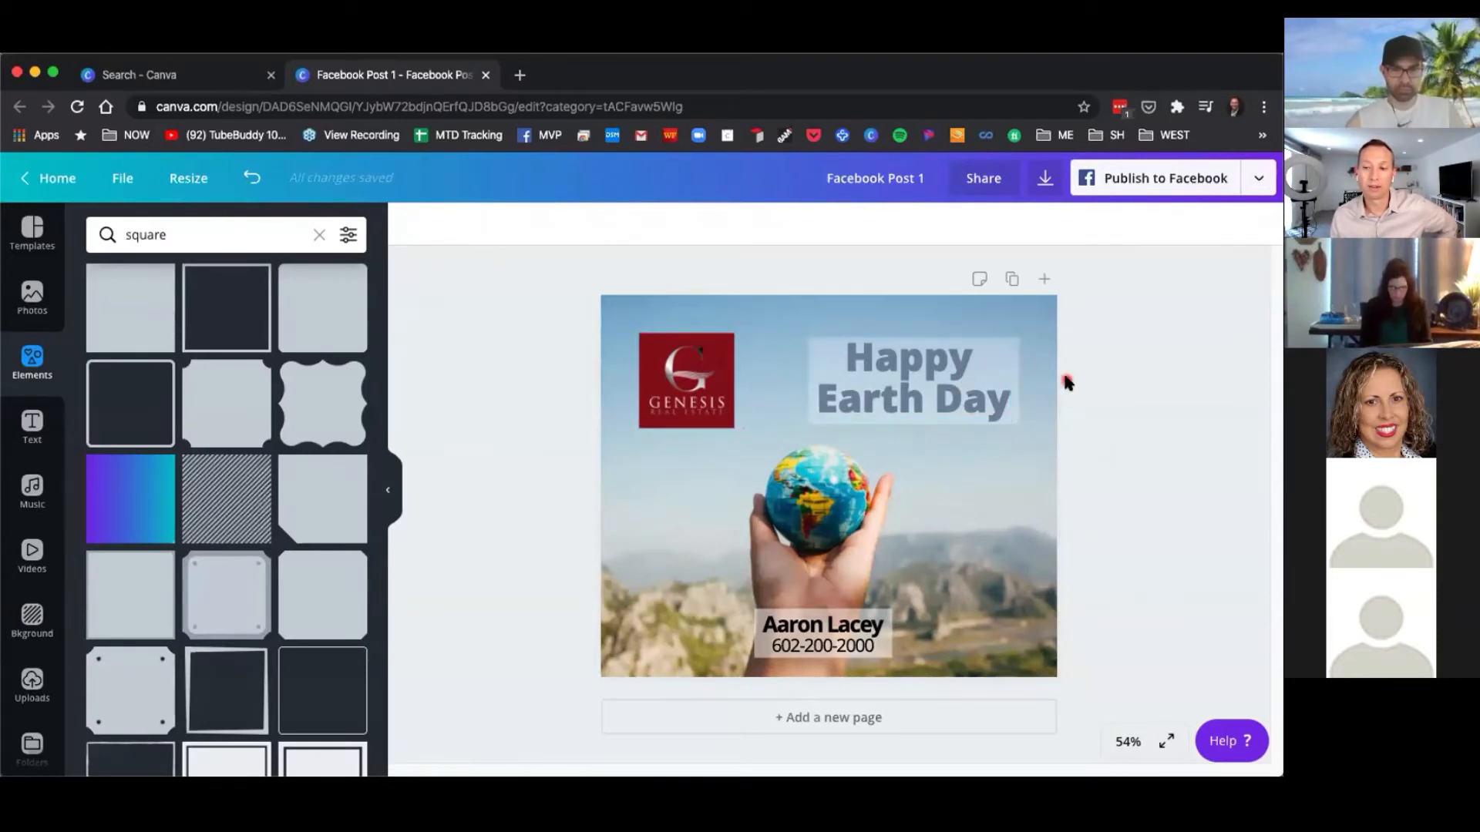
Set the contact name and phone text's line height to 1.05.
{"action": "left_click", "coordinate": [959, 375]}
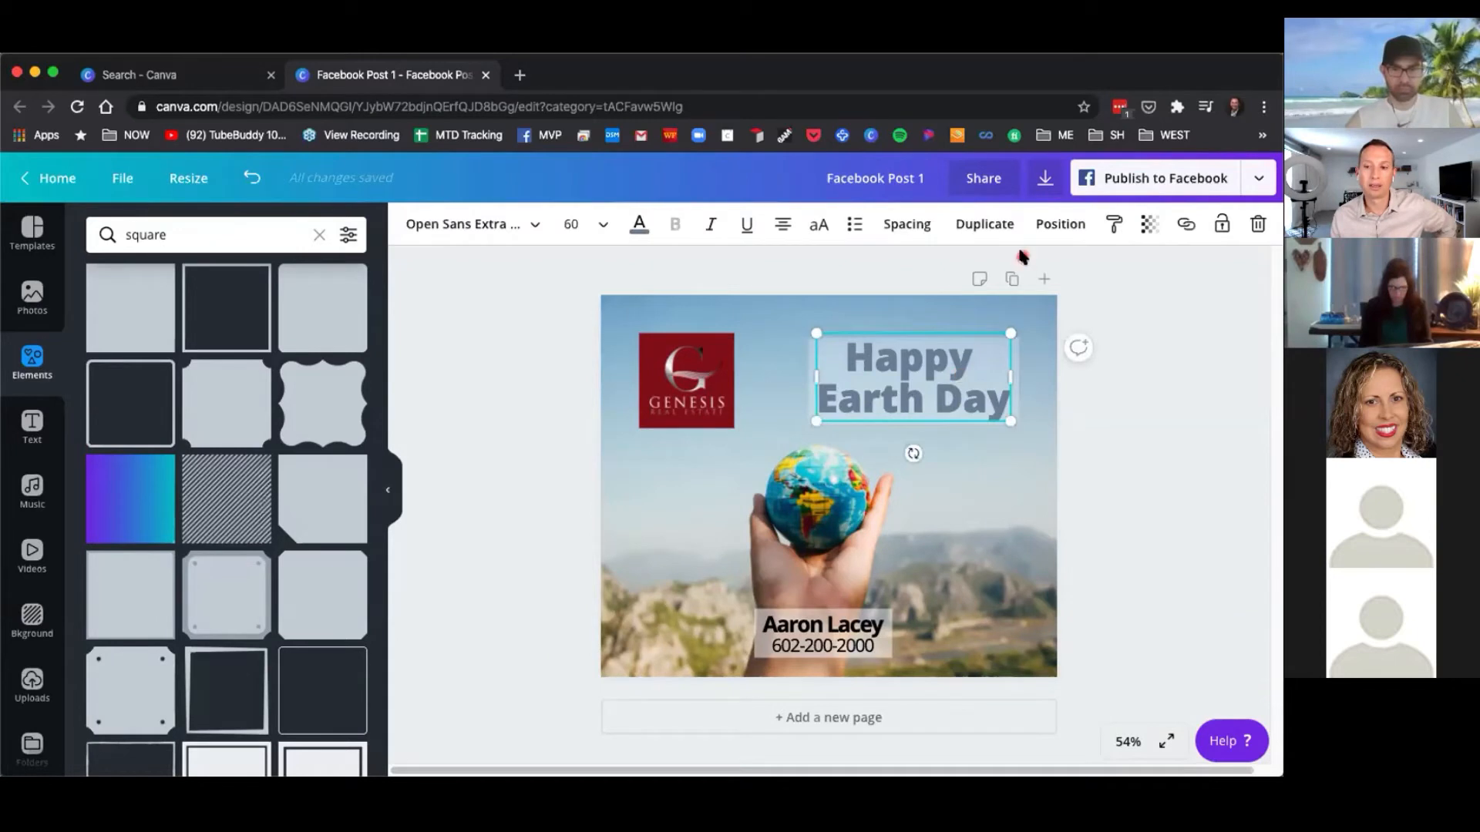
{"action": "left_click", "coordinate": [908, 227]}
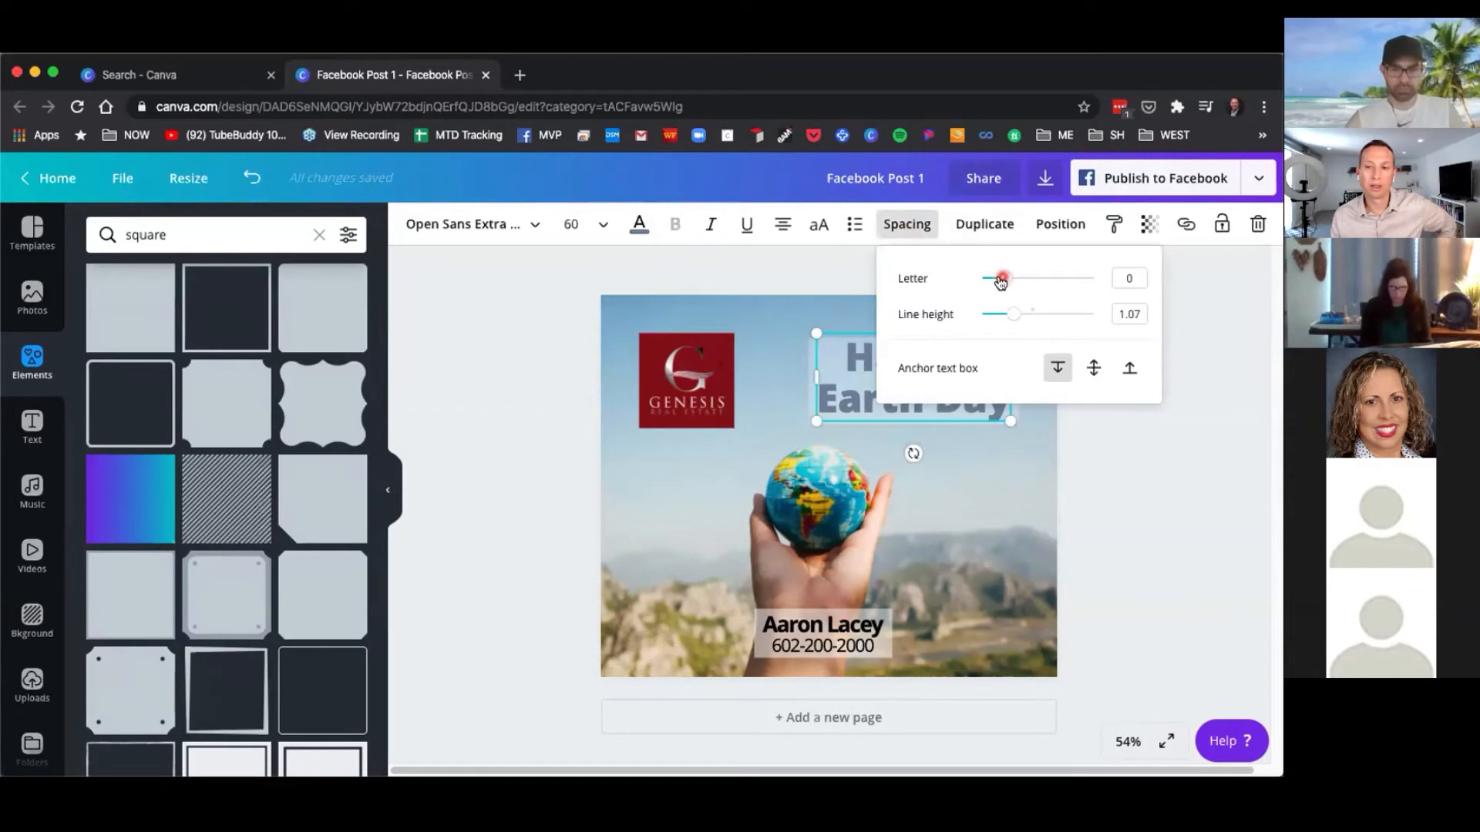
{"action": "left_click", "coordinate": [786, 639]}
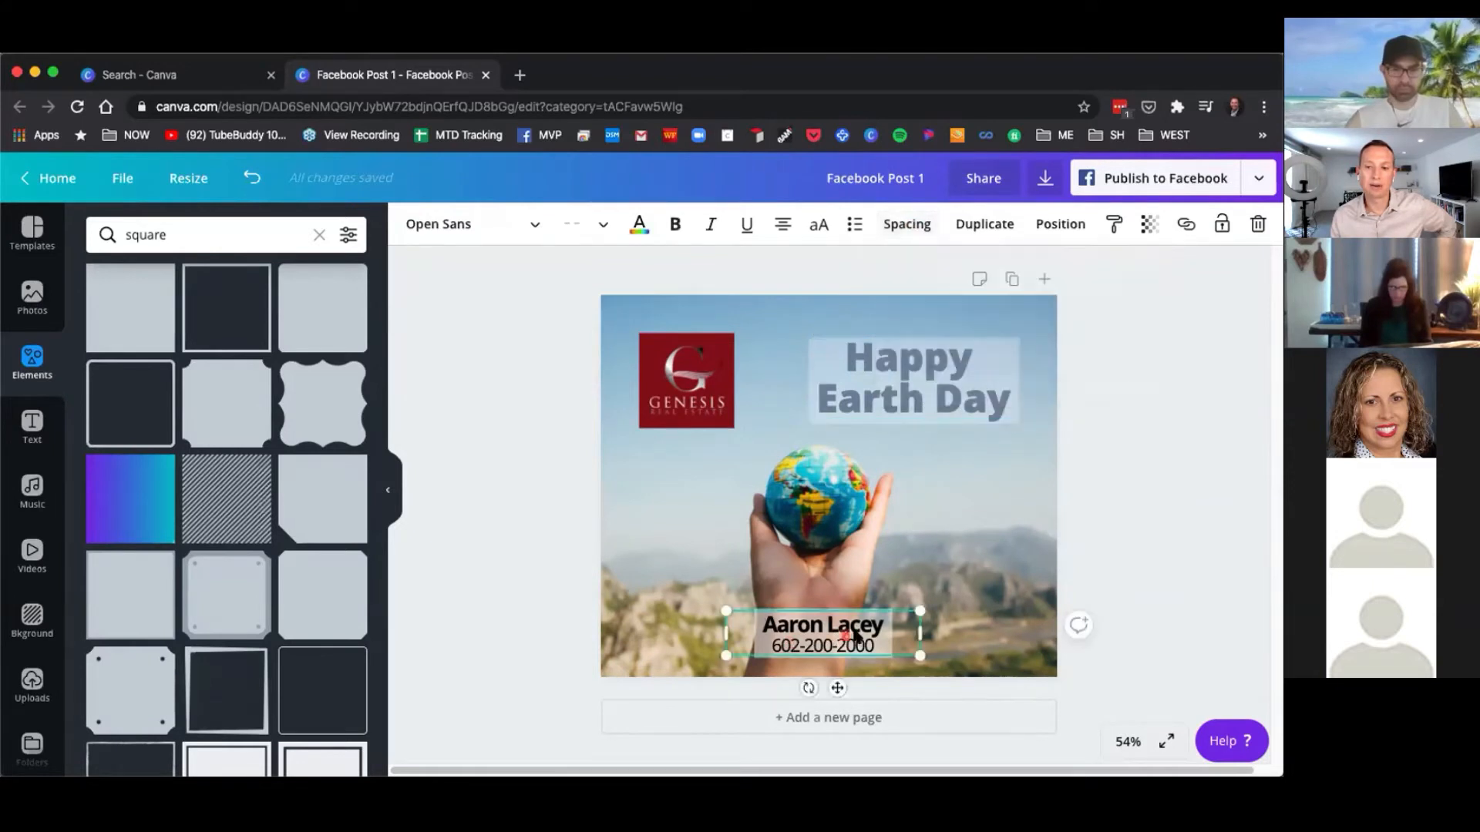
{"action": "left_click", "coordinate": [907, 225]}
{"action": "mouse_move", "coordinate": [993, 282]}
{"action": "left_mouse_down"}
{"action": "mouse_move", "coordinate": [1032, 280]}
{"action": "mouse_move", "coordinate": [997, 284]}
{"action": "left_mouse_up"}
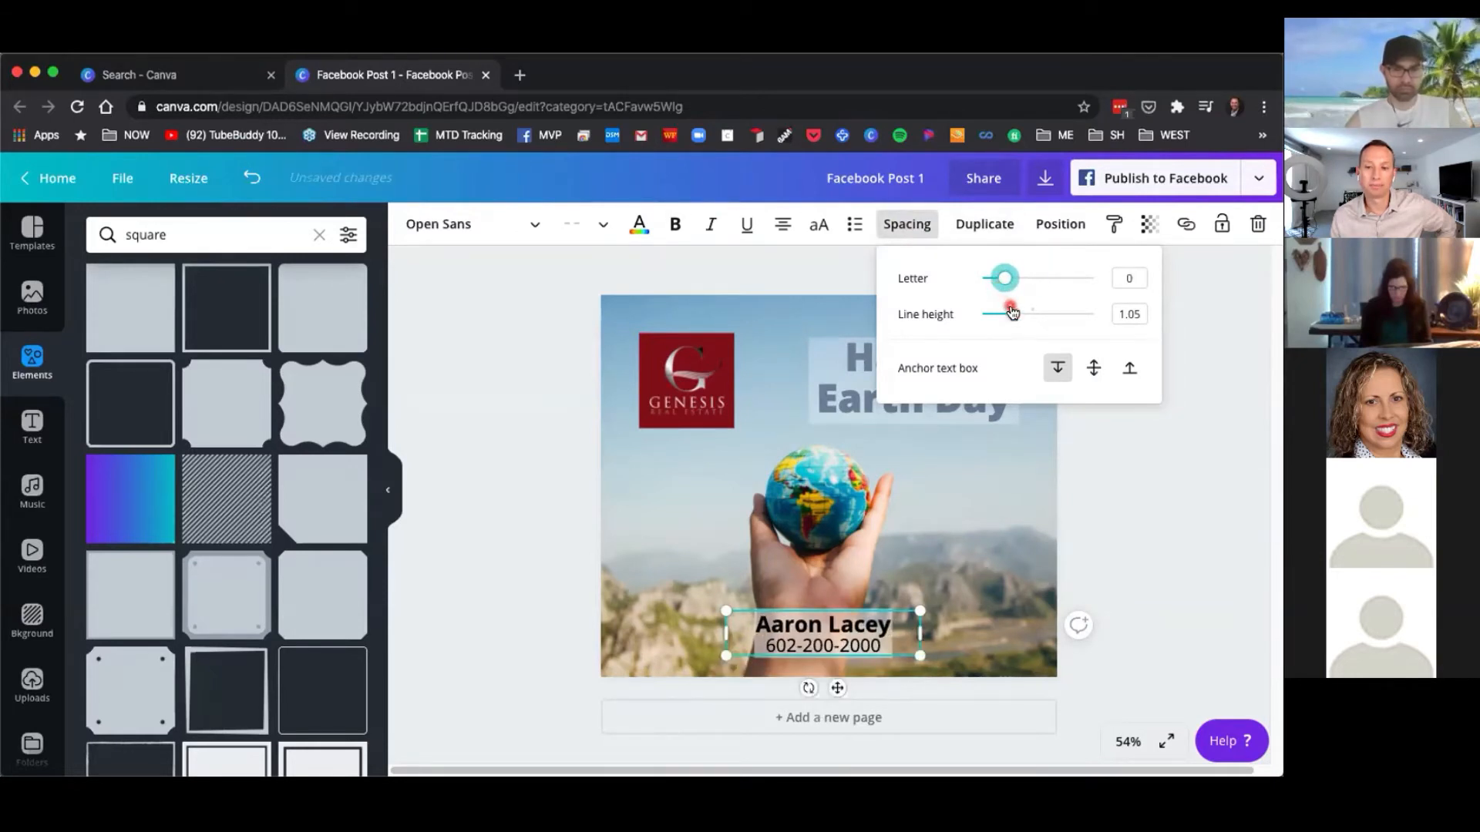
{"action": "left_click", "coordinate": [791, 282]}
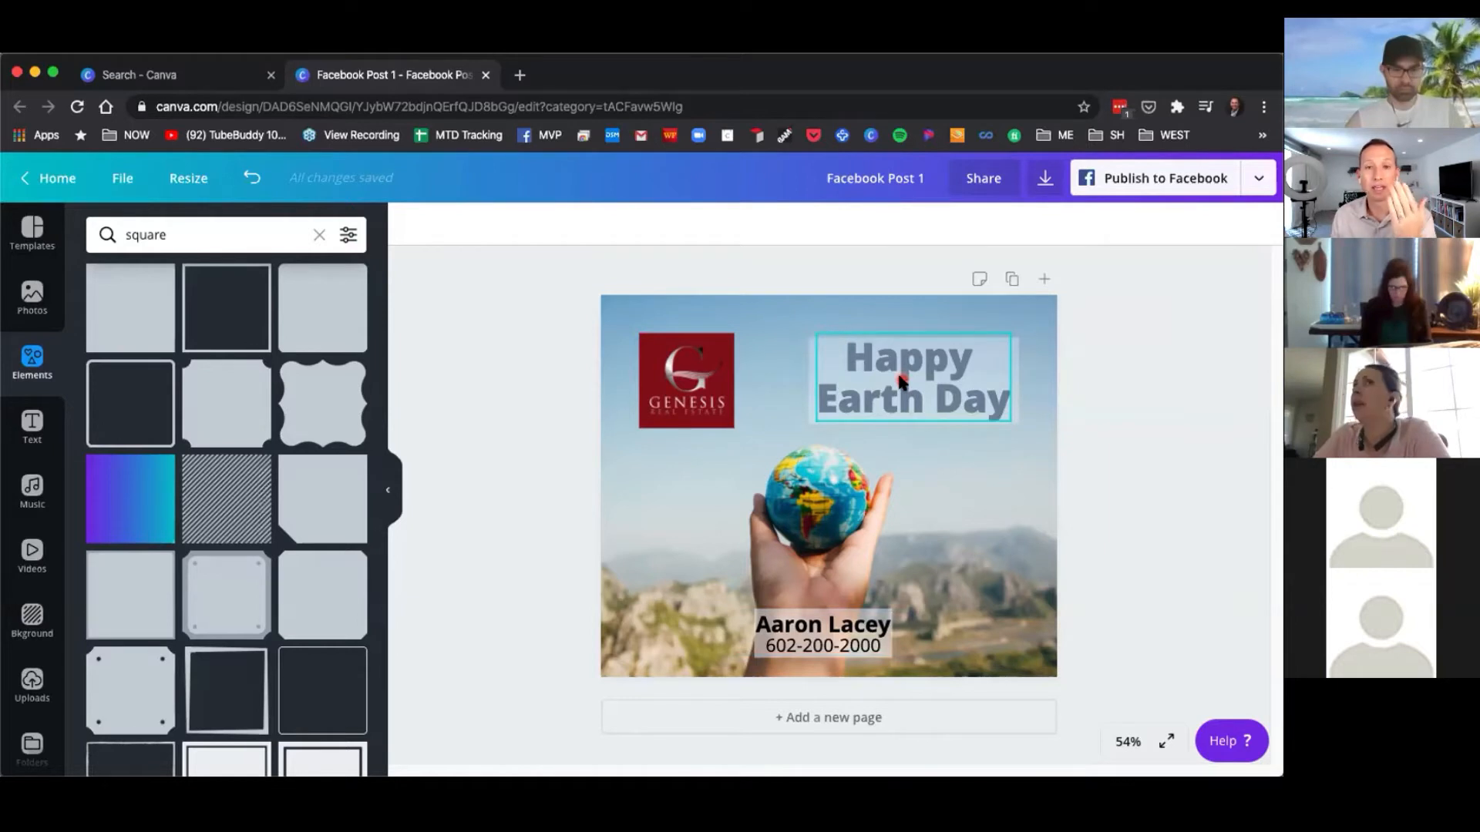
Change the Happy Earth Day heading's font to Gagalin.
{"action": "left_click", "coordinate": [1008, 364]}
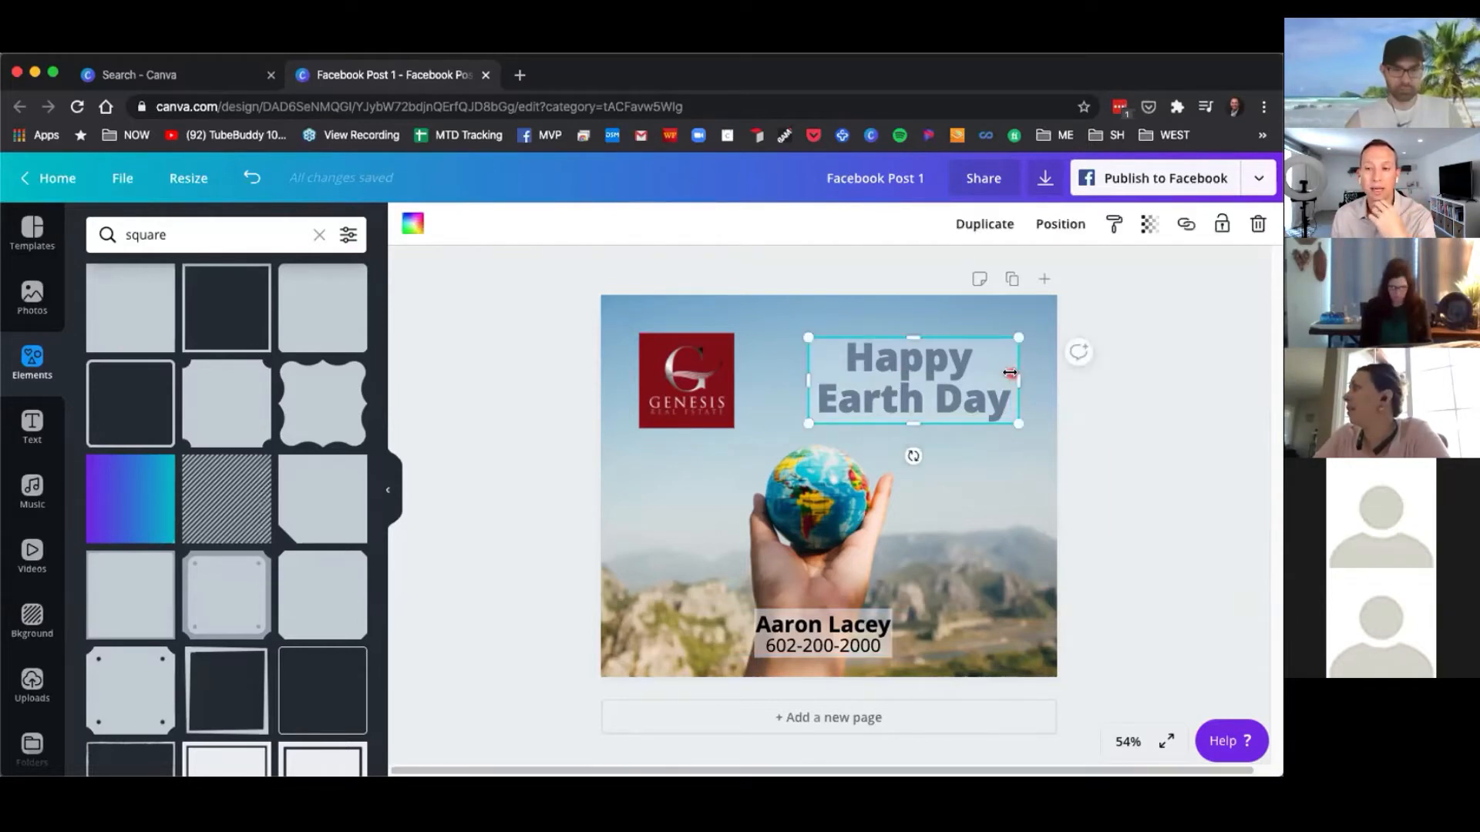
{"action": "left_click", "coordinate": [911, 383]}
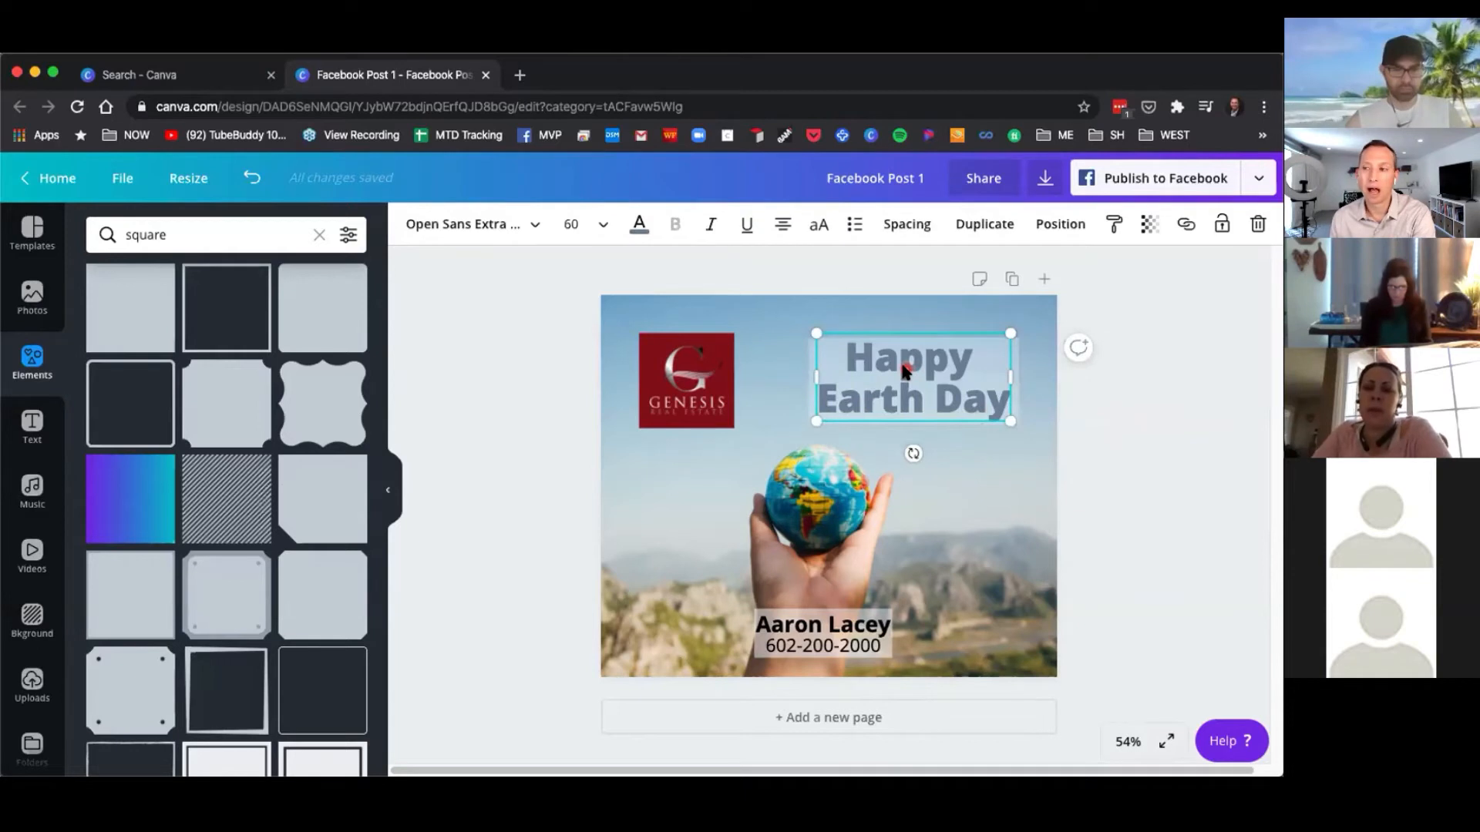
{"action": "left_click", "coordinate": [535, 229]}
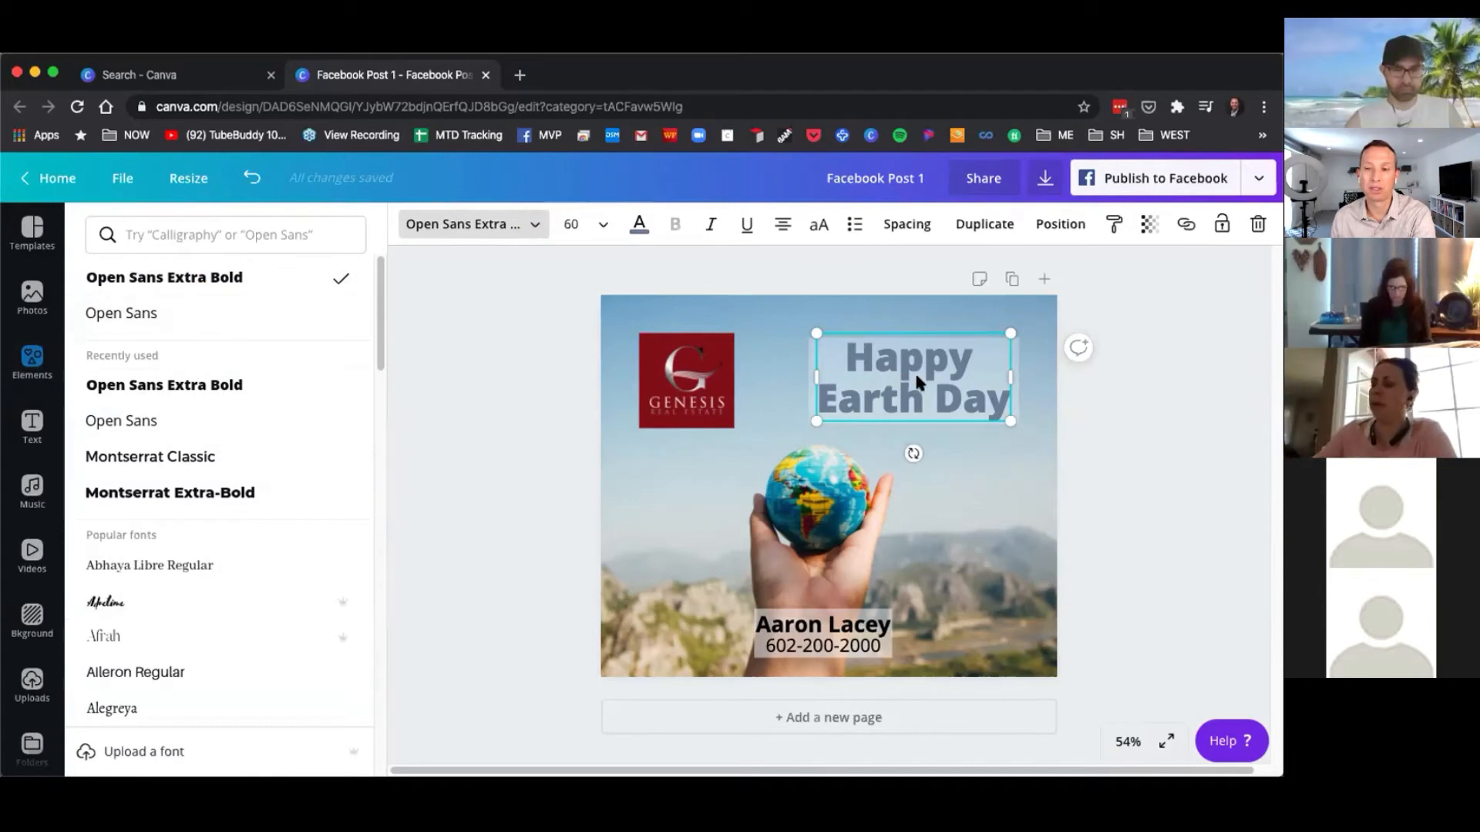
{"action": "left_click", "coordinate": [890, 399]}
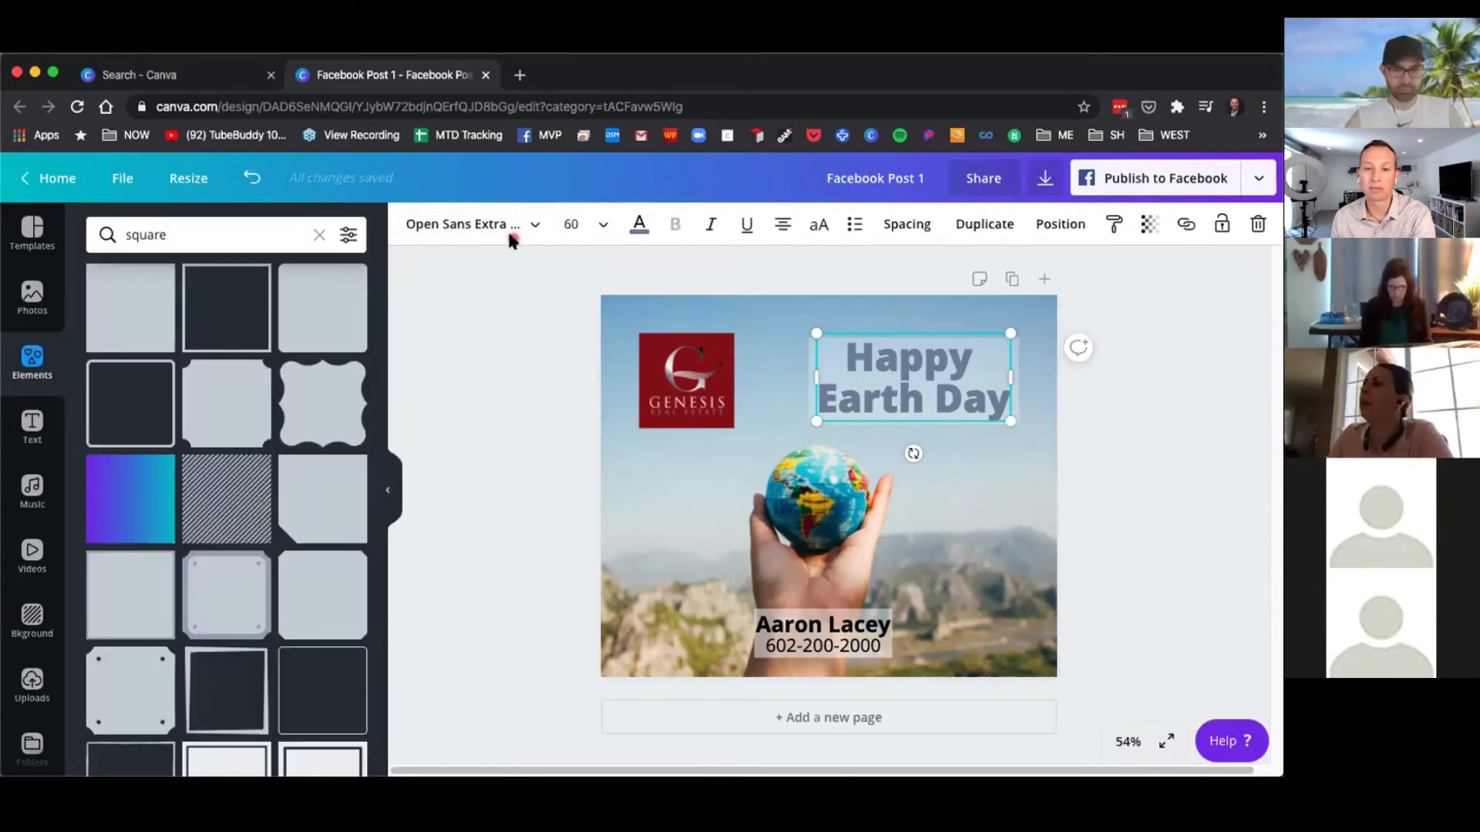
{"action": "left_click", "coordinate": [533, 225]}
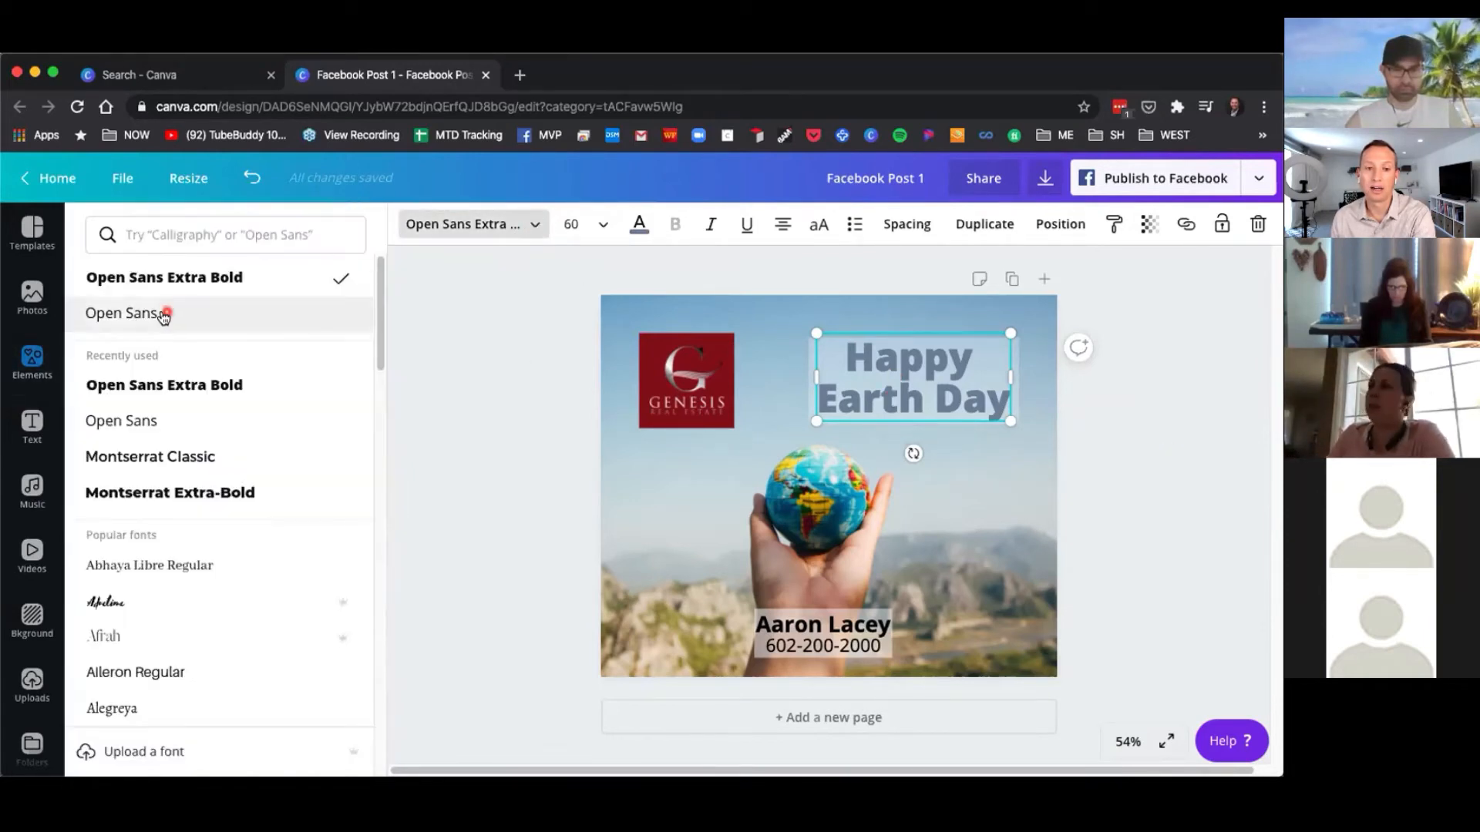
{"action": "left_click", "coordinate": [153, 315]}
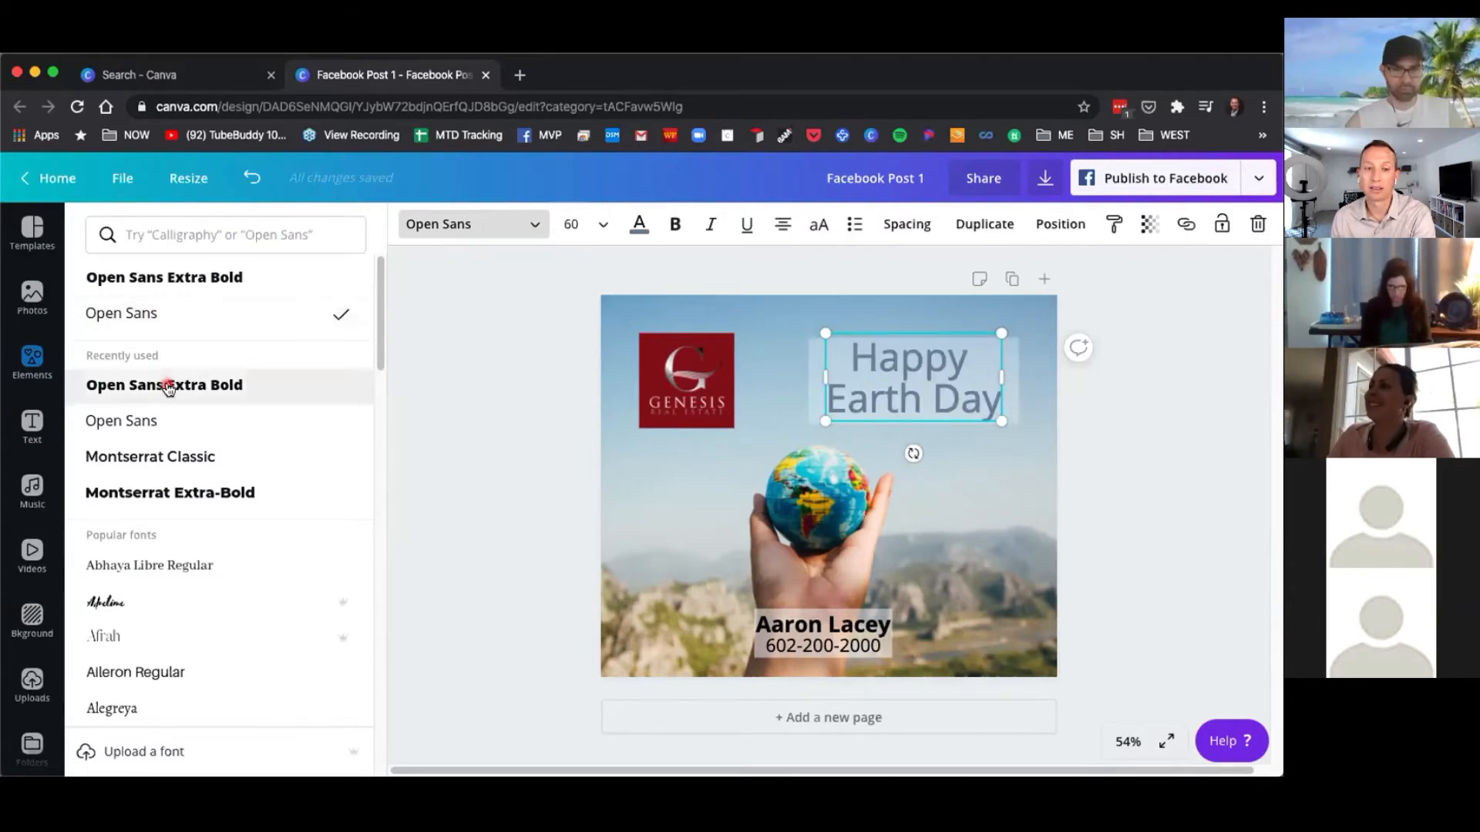
{"action": "left_click", "coordinate": [149, 422]}
{"action": "scroll", "coordinate": [216, 555], "scroll_direction": "down", "scroll_amount": 2}
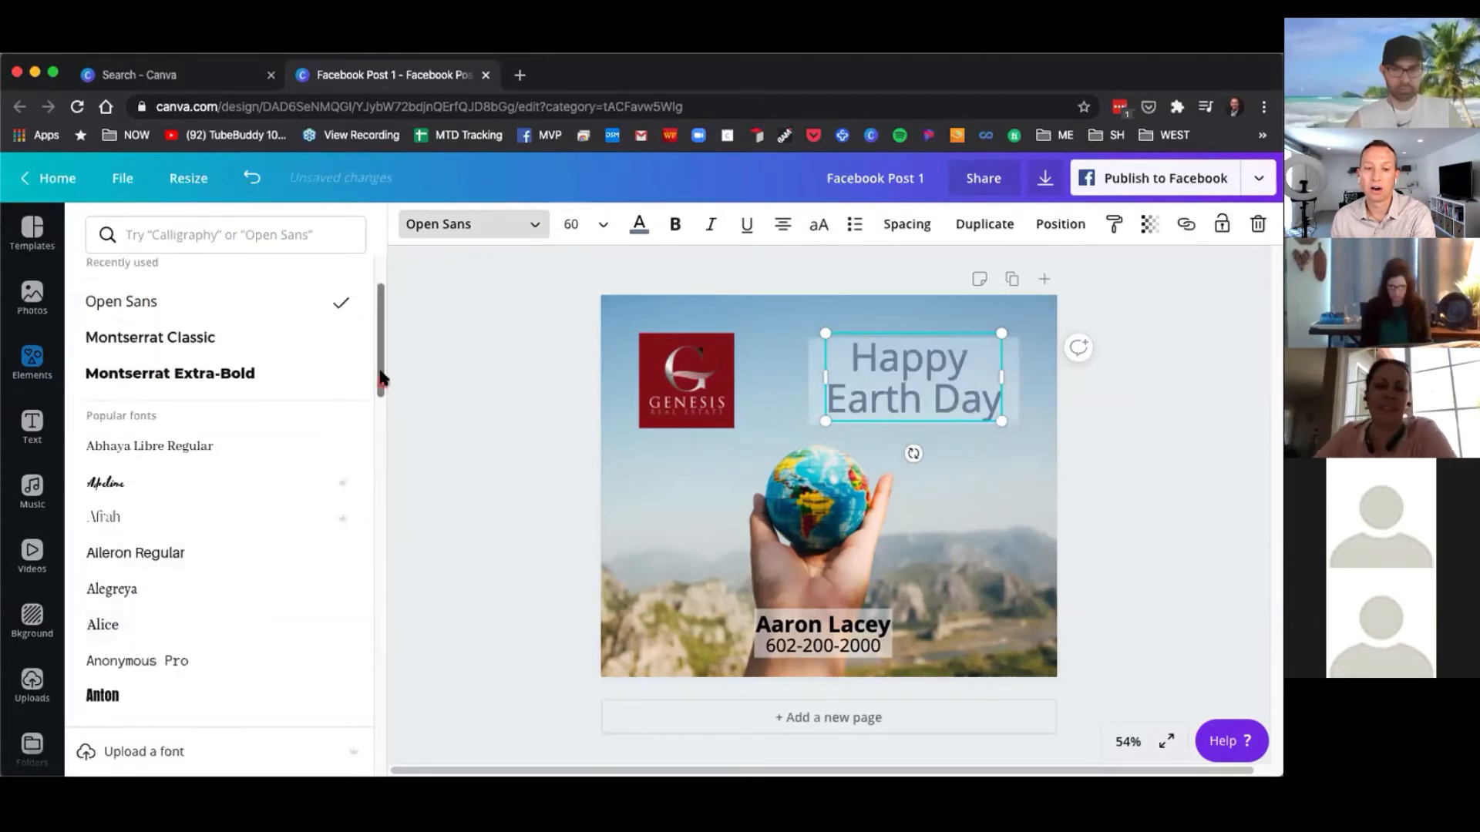
{"action": "left_click_drag", "start_coordinate": [381, 378], "coordinate": [380, 595]}
{"action": "left_click", "coordinate": [131, 623]}
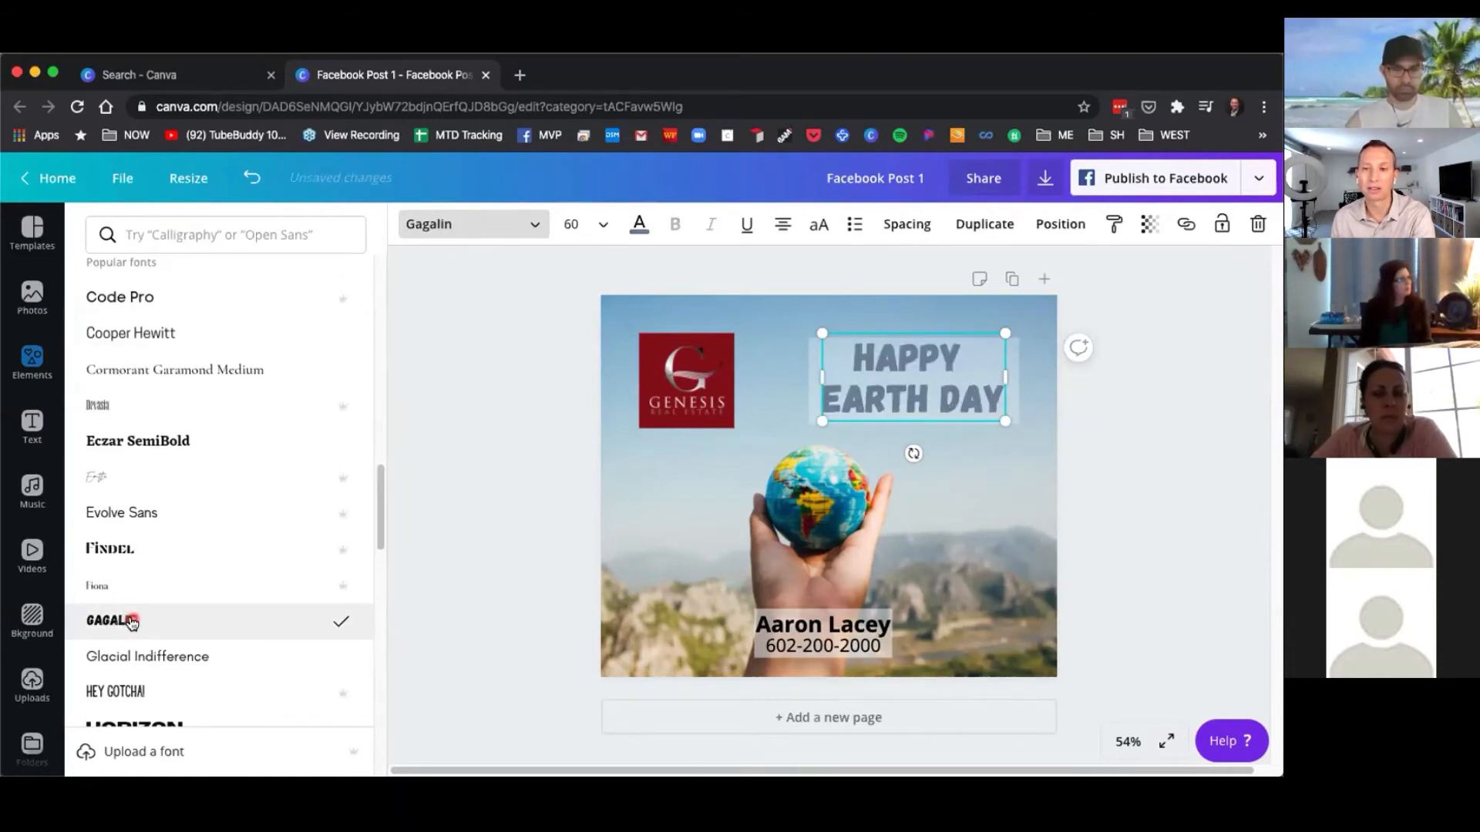
Try heading font sizes 56 and 50, then set the Happy Earth Day heading back to 60.
{"action": "left_click", "coordinate": [599, 228]}
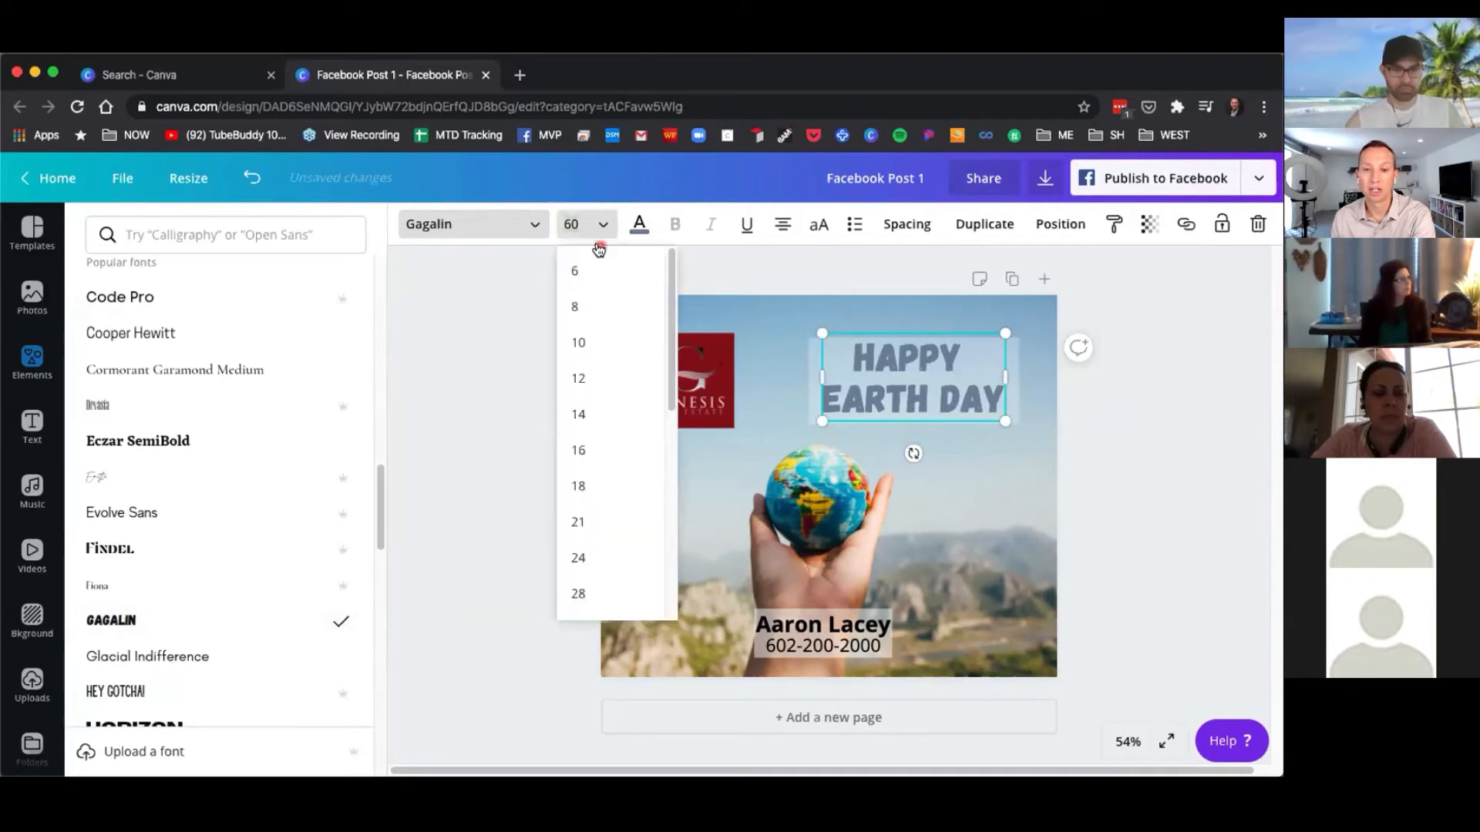
{"action": "scroll", "coordinate": [604, 501], "scroll_direction": "down", "scroll_amount": 3}
{"action": "scroll", "coordinate": [606, 507], "scroll_direction": "down", "scroll_amount": 1}
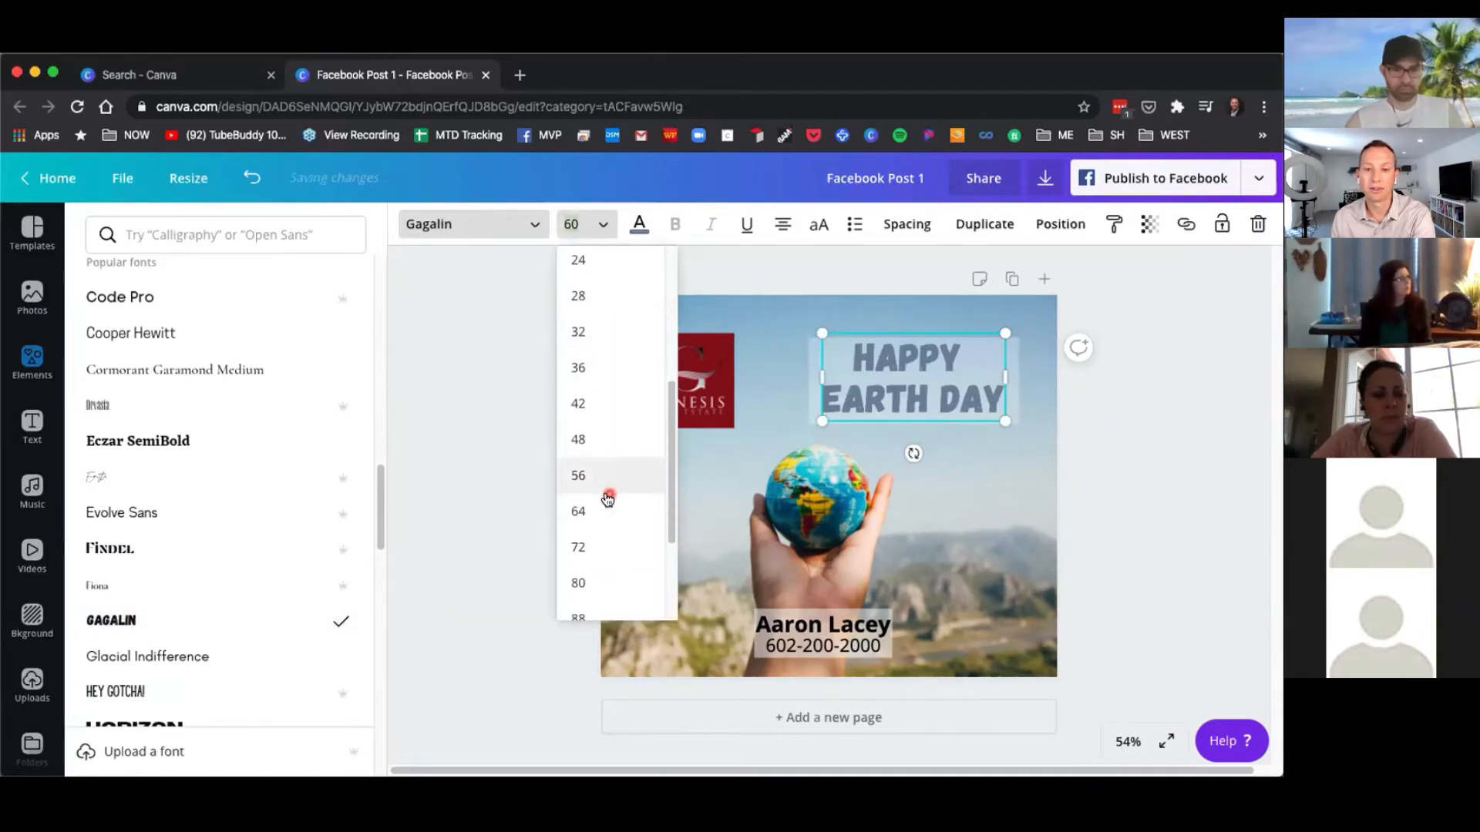
{"action": "left_click", "coordinate": [593, 475]}
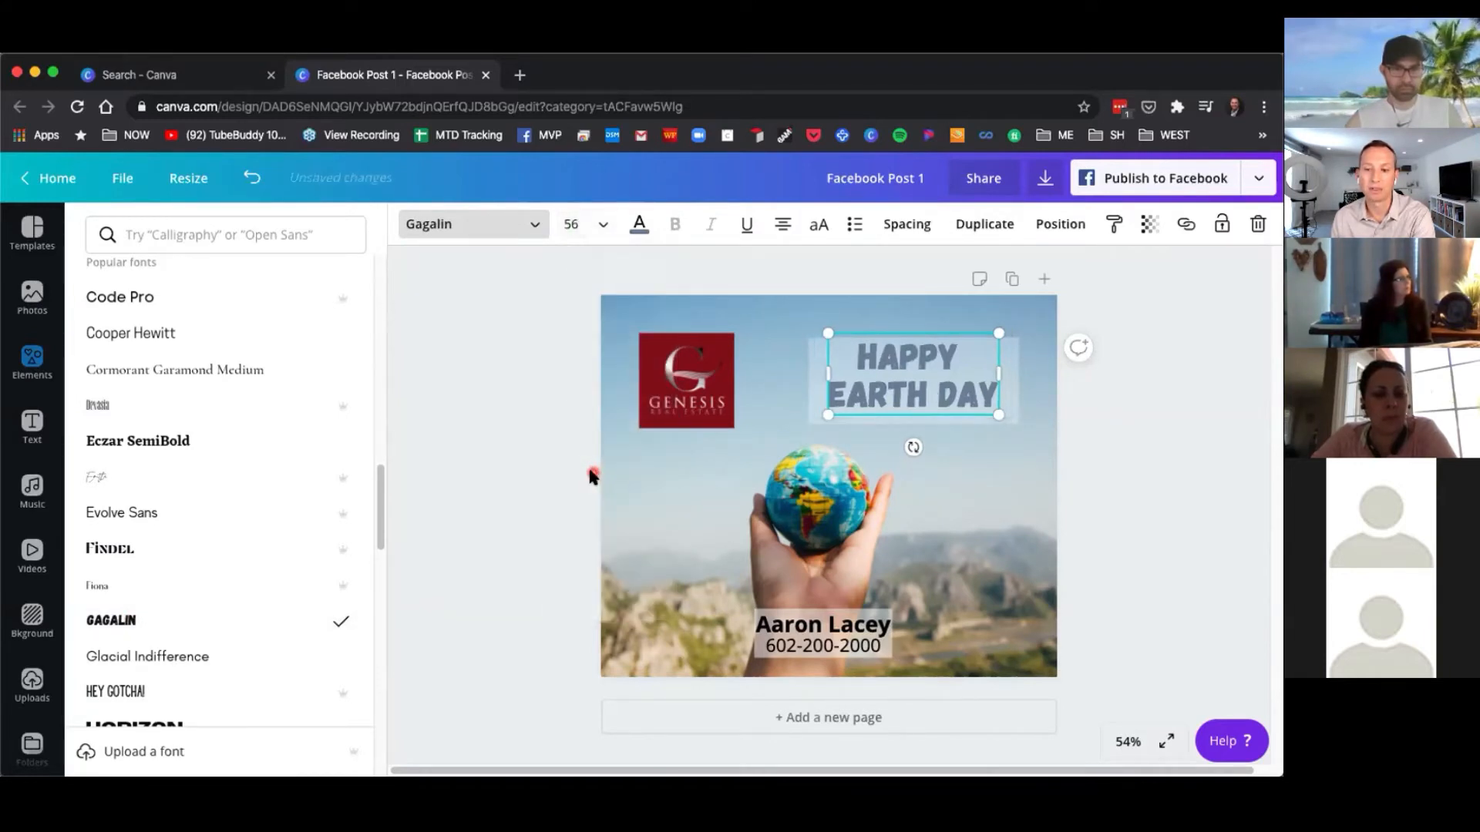
{"action": "left_click", "coordinate": [573, 222]}
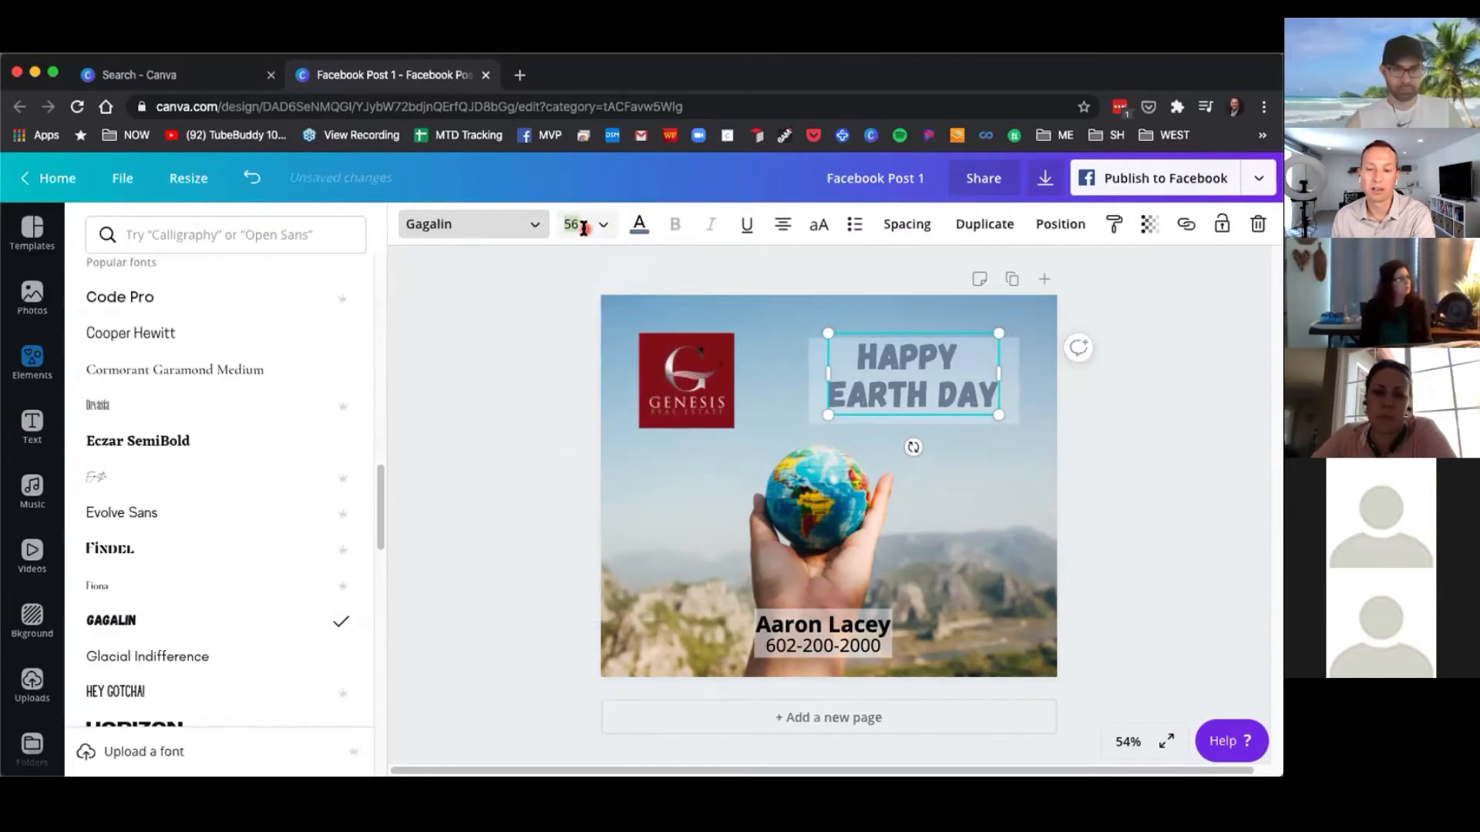
{"action": "type", "text": "50"}
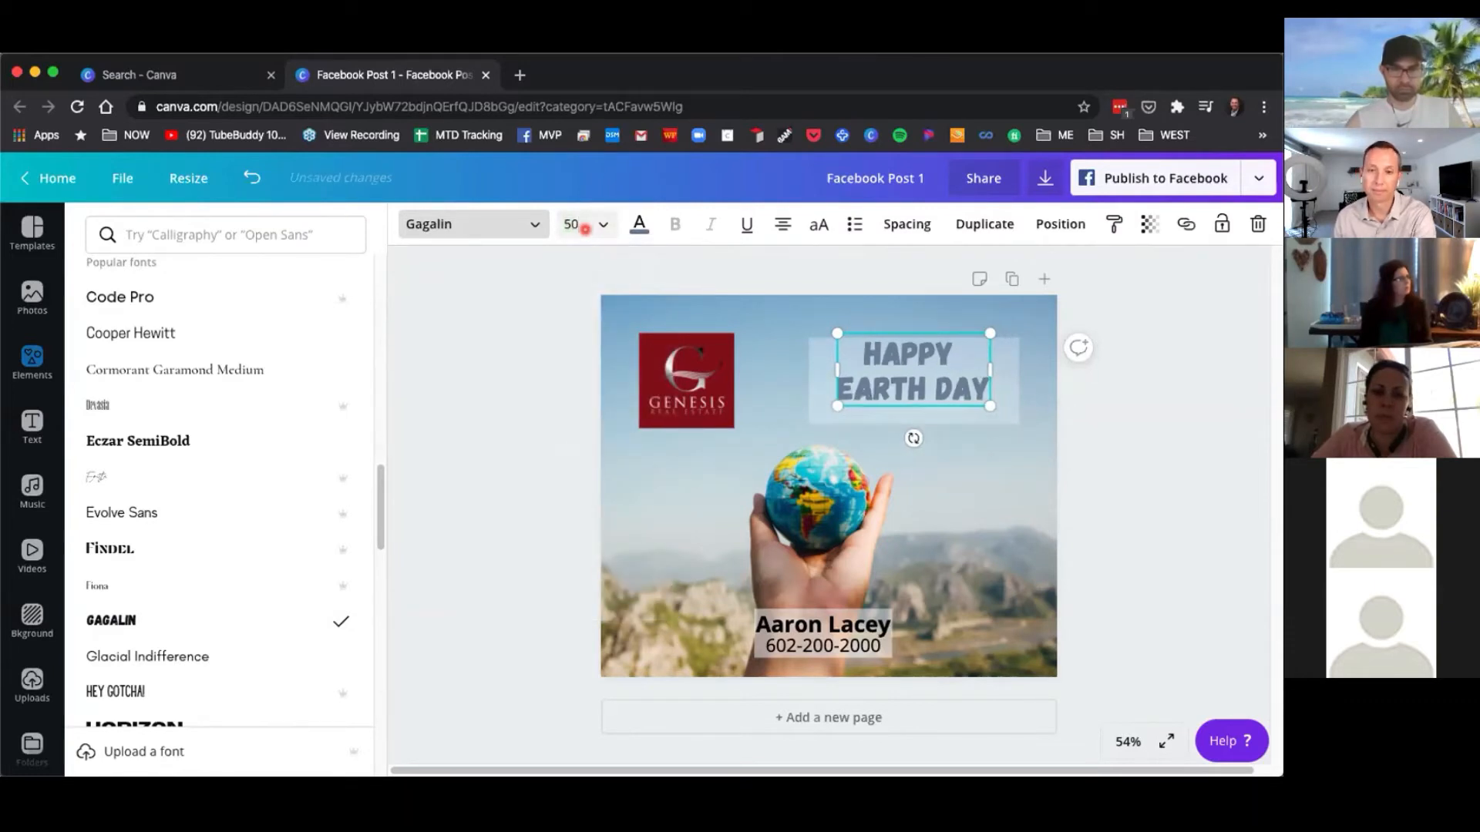
{"action": "left_click", "coordinate": [580, 224]}
{"action": "left_click", "coordinate": [580, 223]}
{"action": "type", "text": "6"}
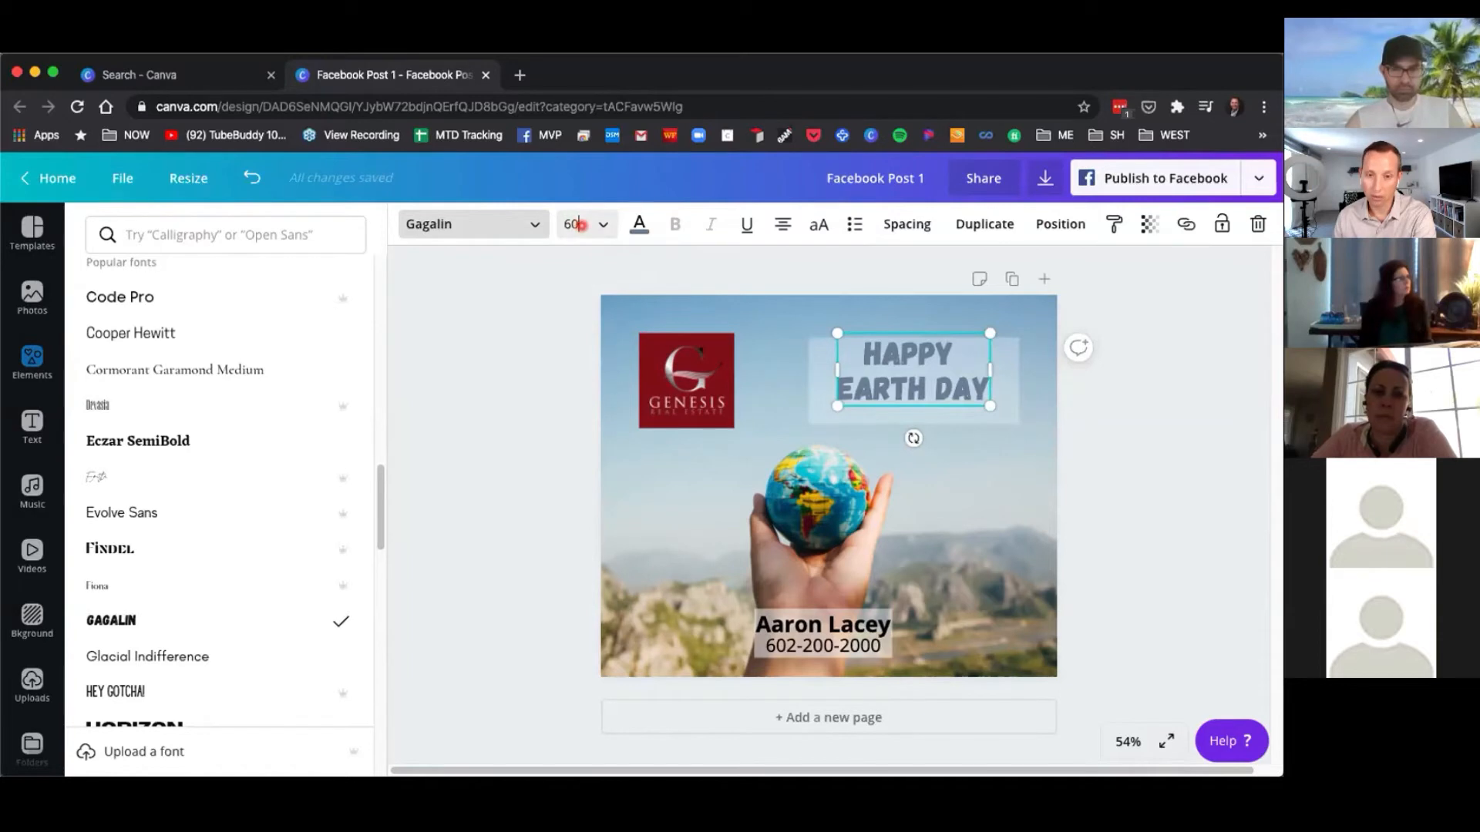
{"action": "type", "text": "0"}
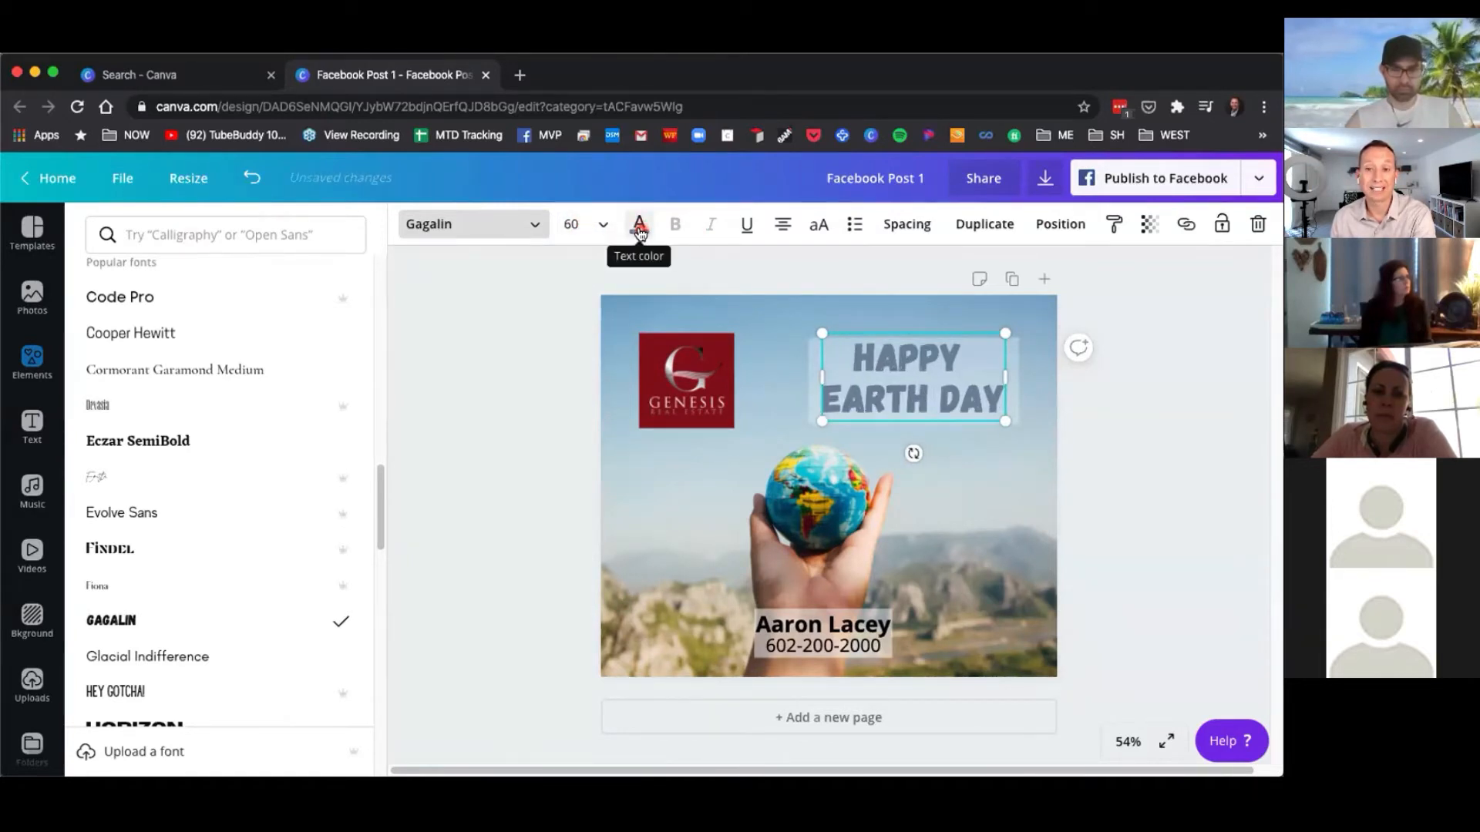
Toggle underline, bullet list and numbered list on the heading, then switch them off again.
{"action": "left_click", "coordinate": [745, 225]}
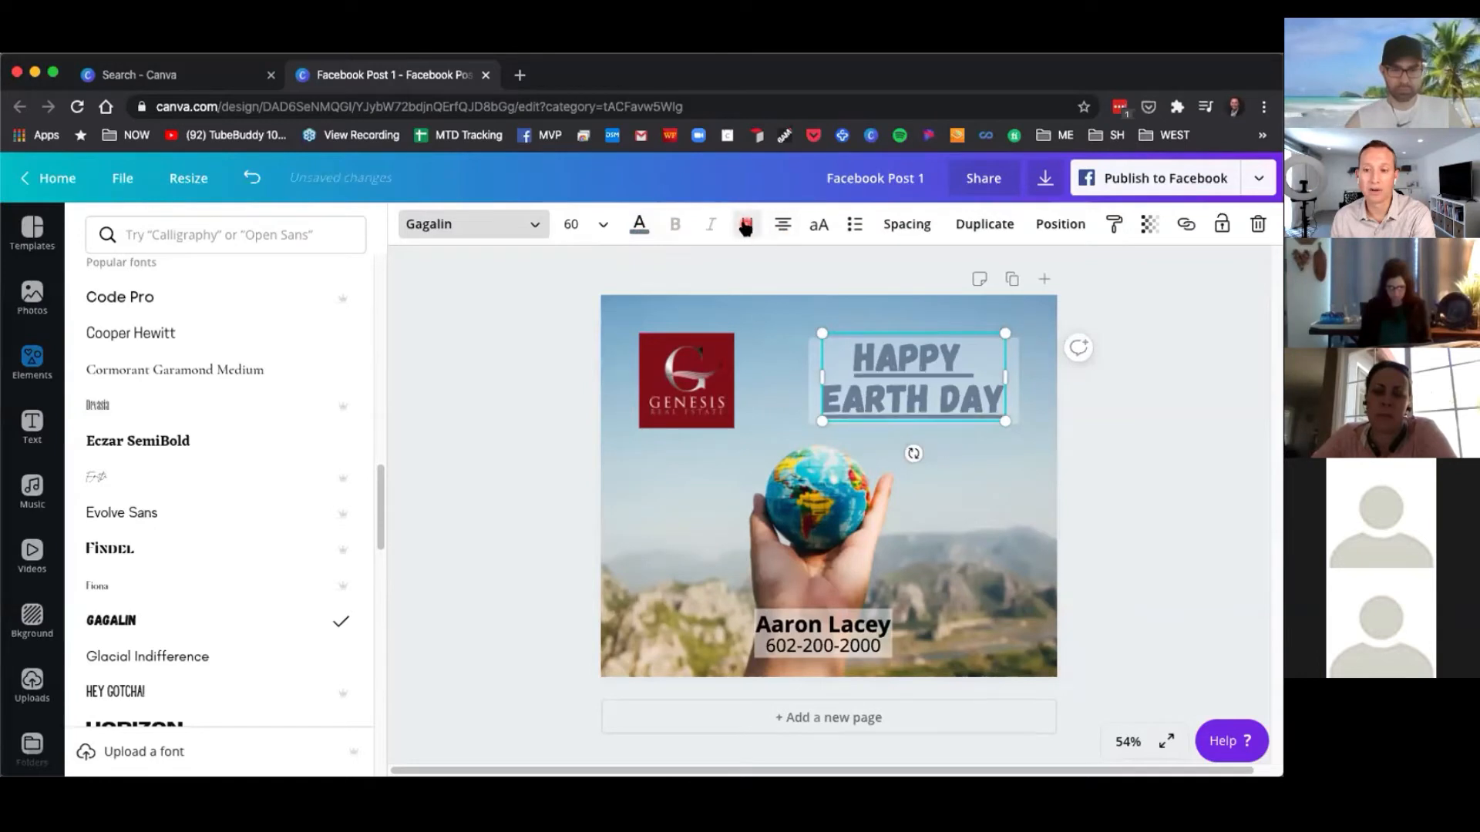
{"action": "left_click", "coordinate": [746, 226]}
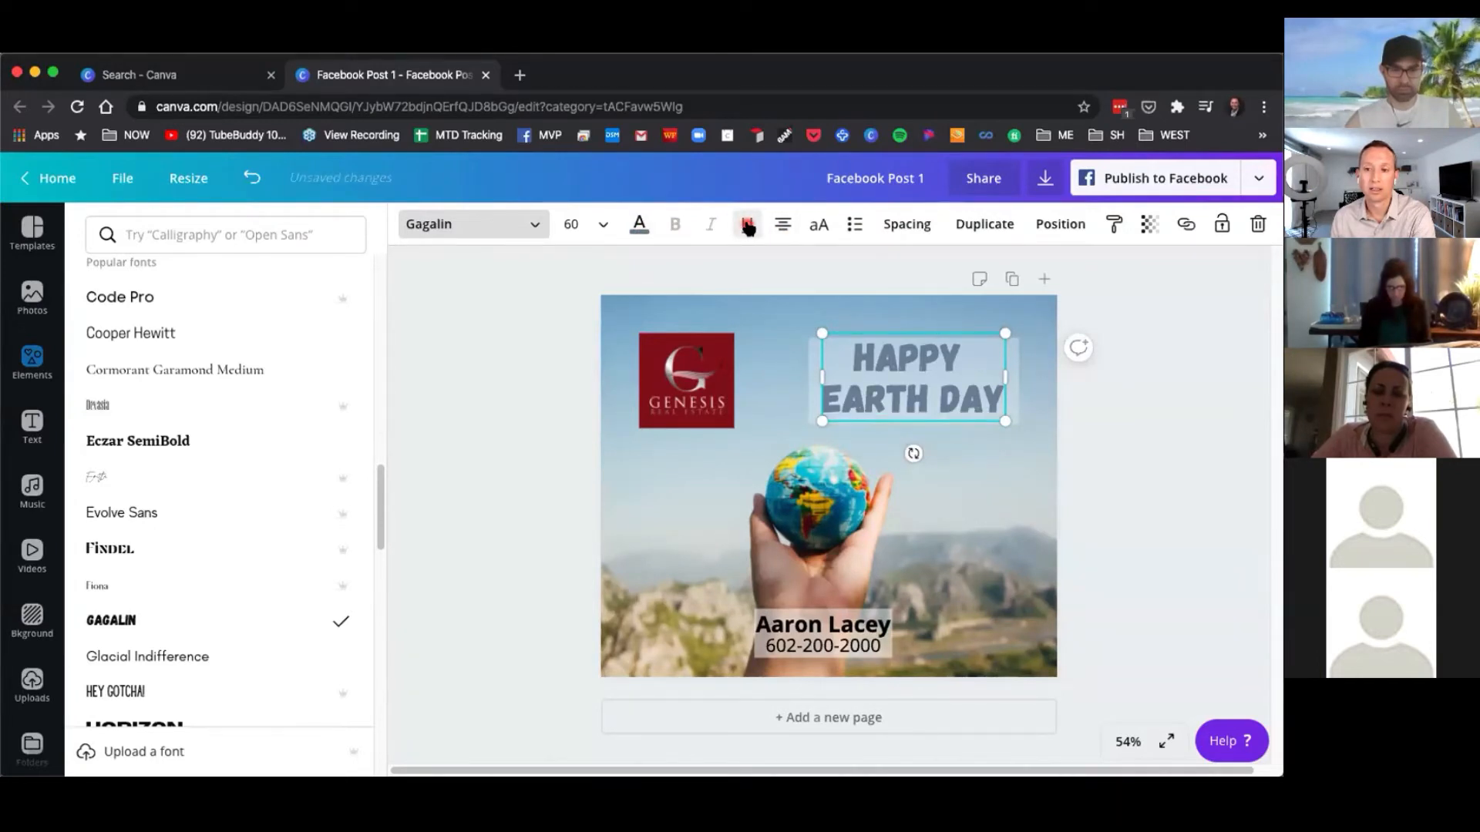
{"action": "left_click", "coordinate": [820, 229]}
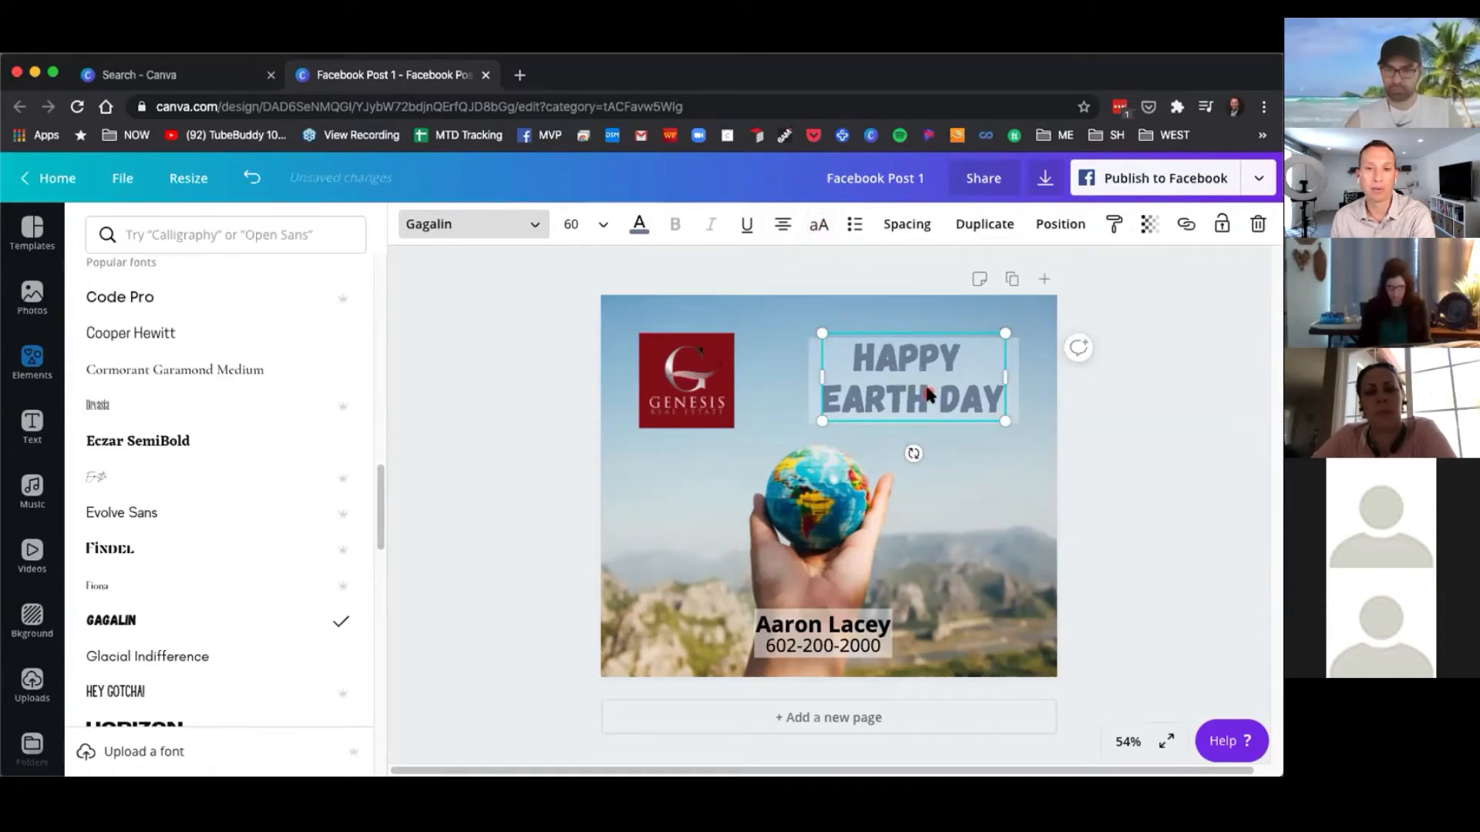
{"action": "left_click", "coordinate": [855, 225]}
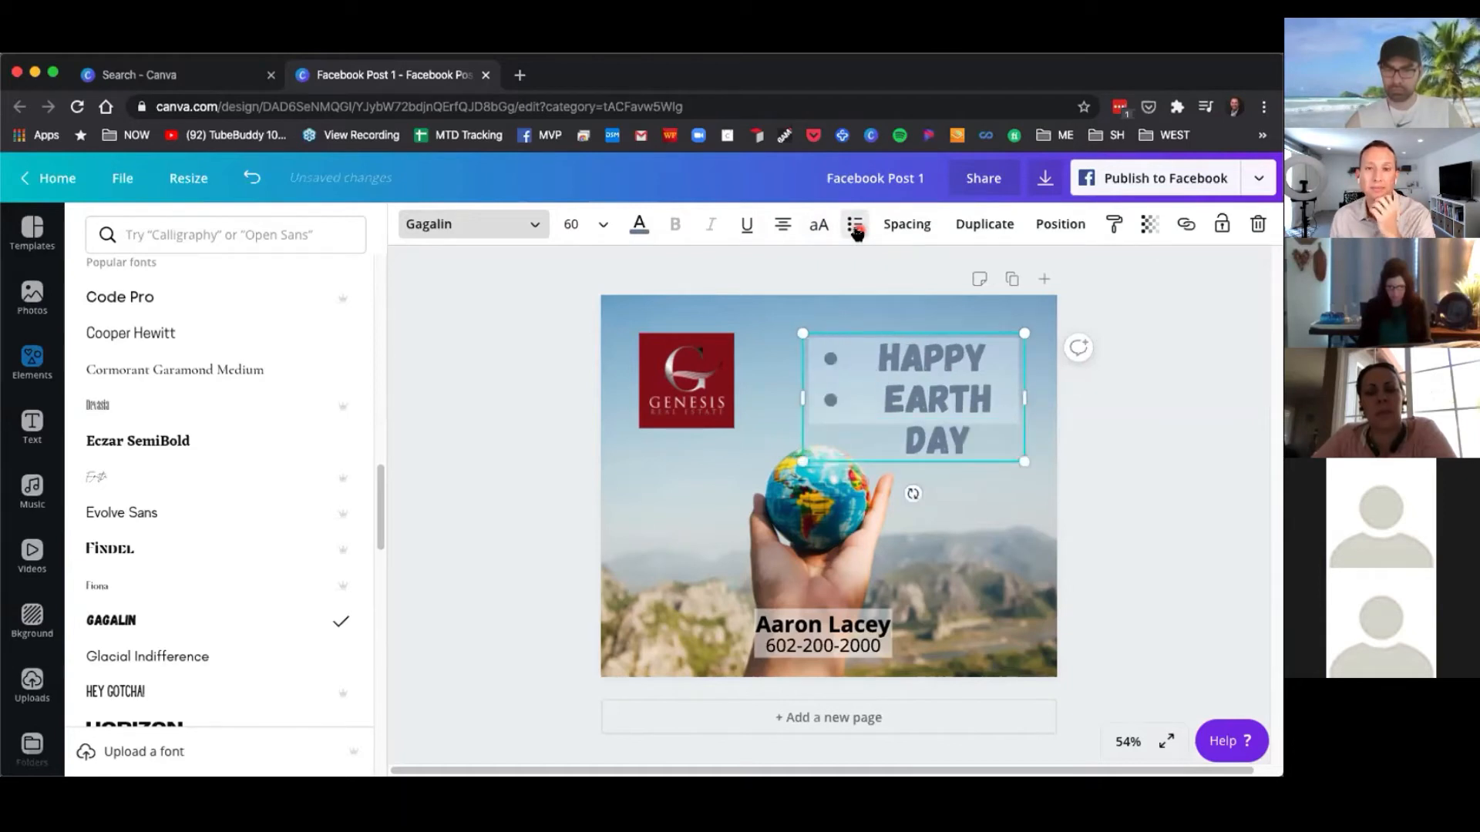
{"action": "left_click", "coordinate": [856, 231]}
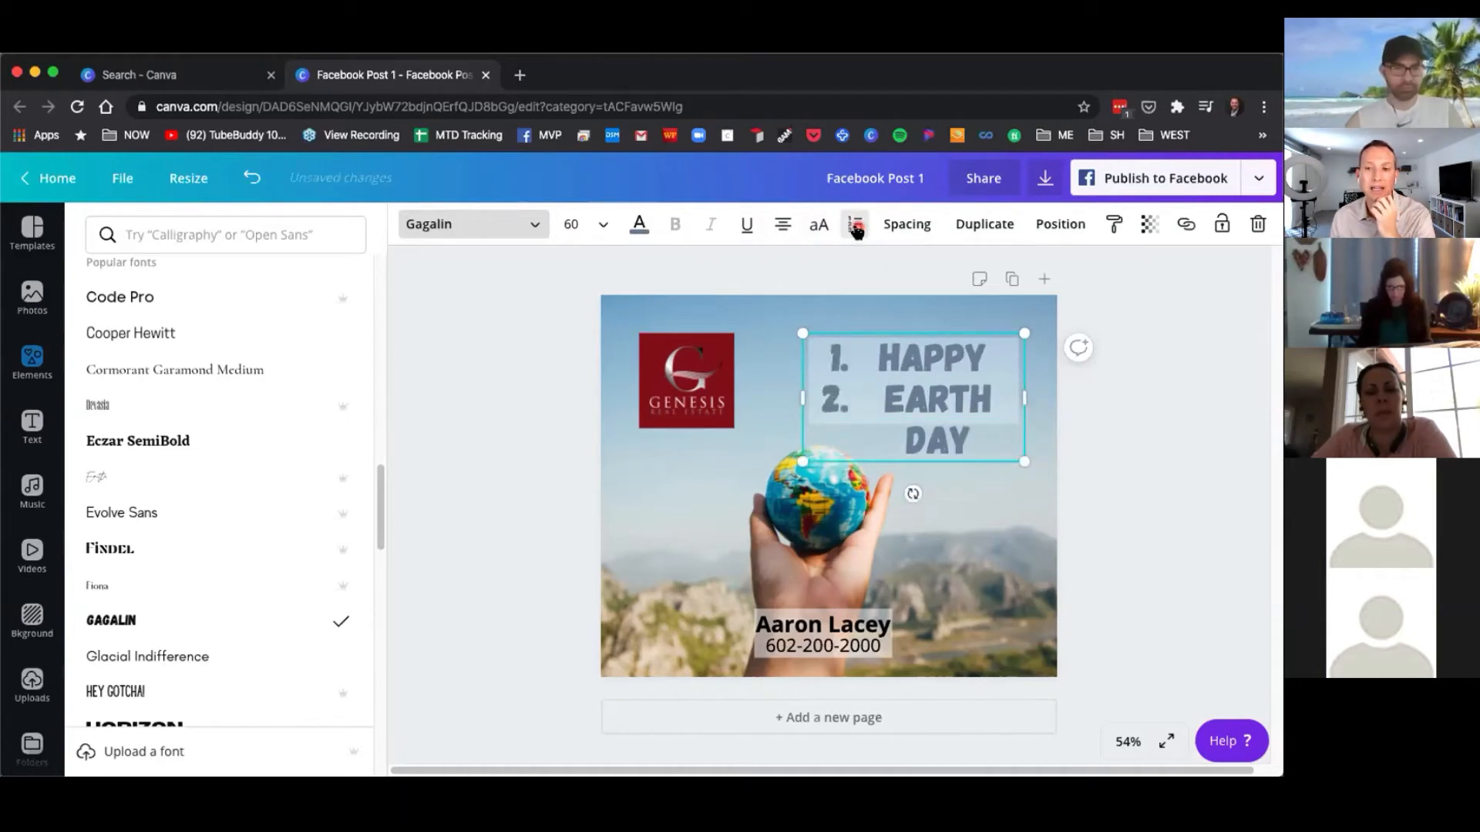
{"action": "left_click", "coordinate": [855, 229]}
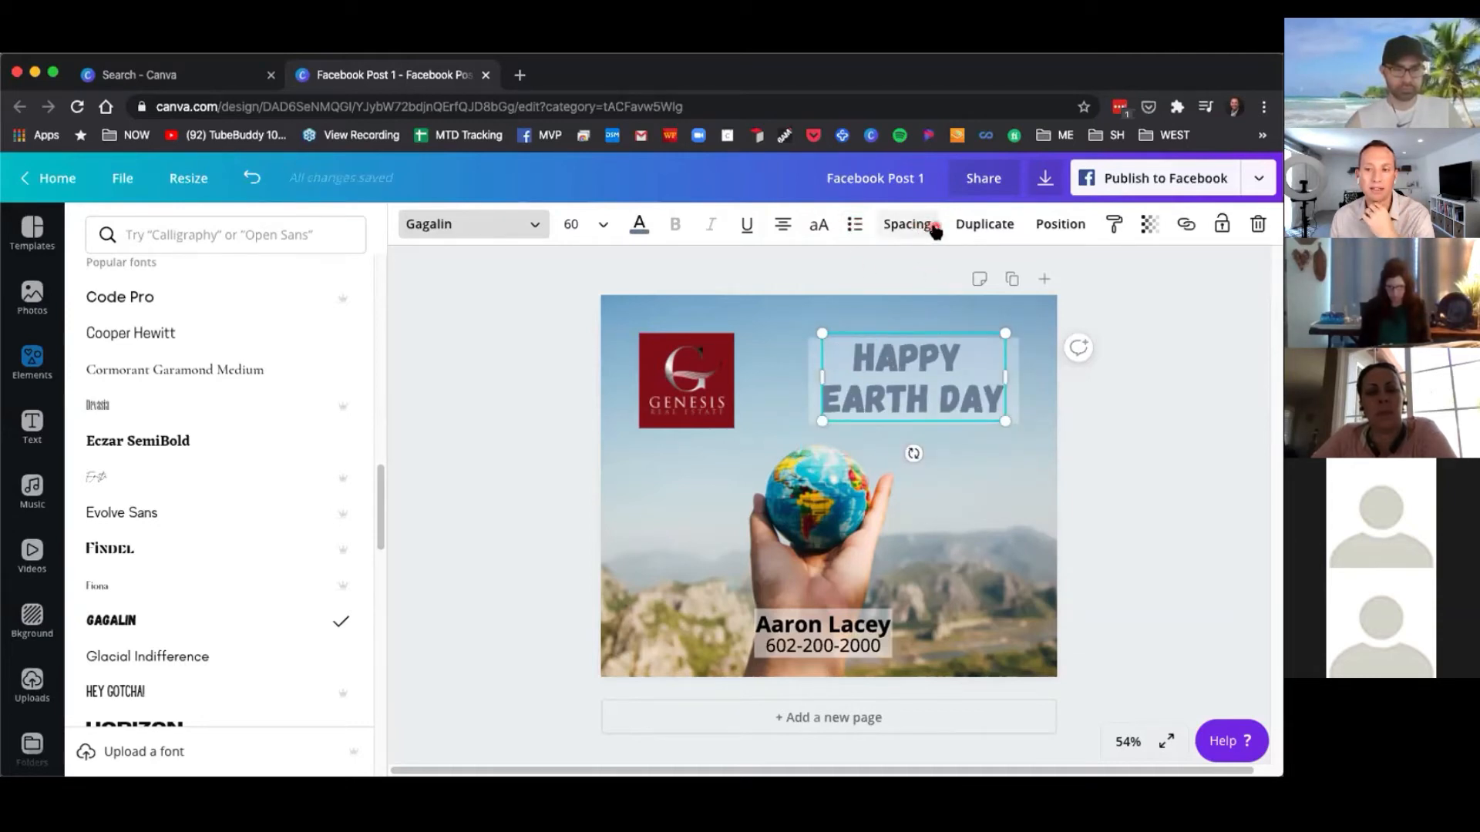
{"action": "left_click", "coordinate": [796, 379]}
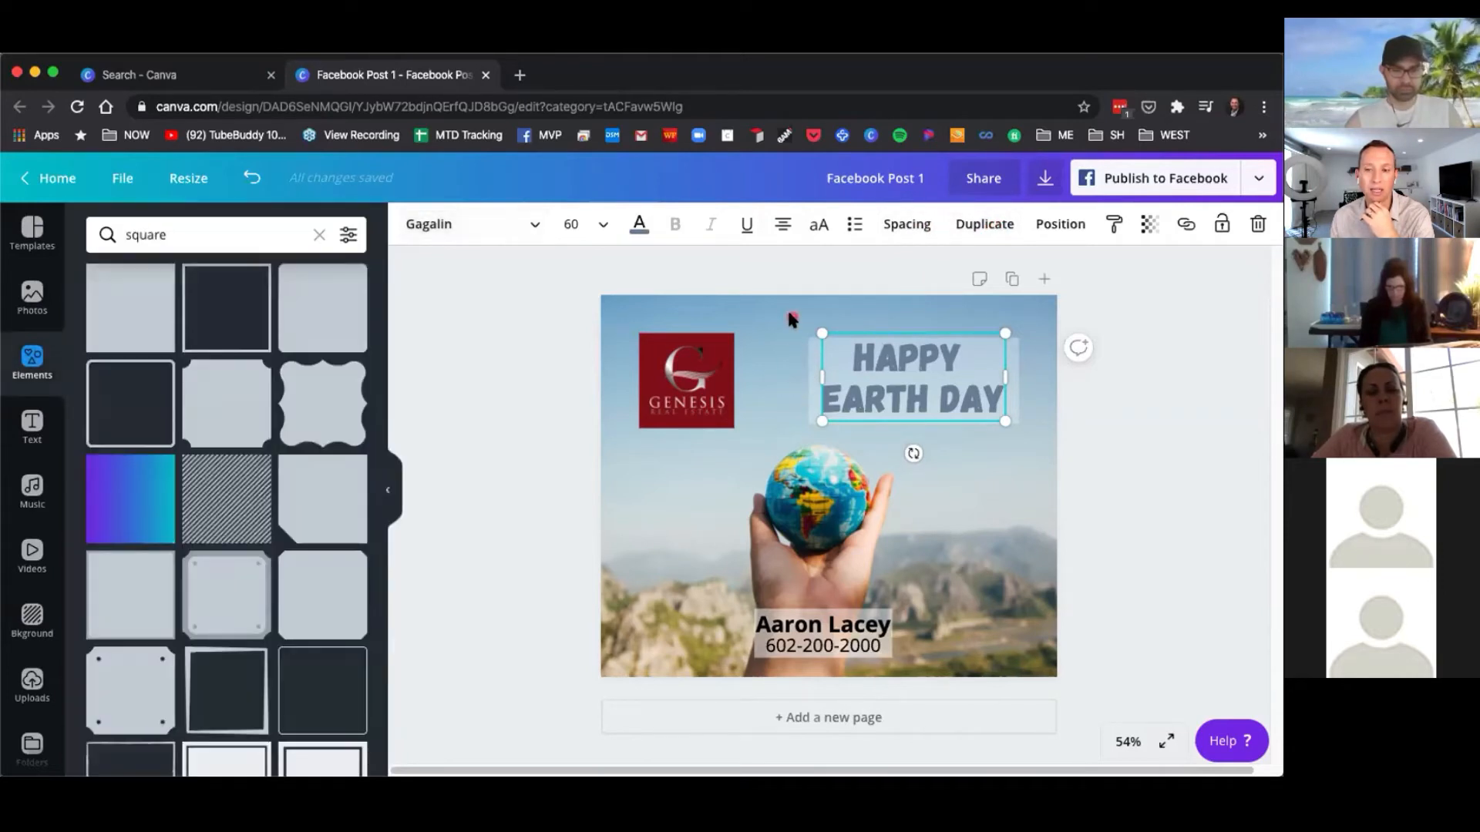
{"action": "left_click", "coordinate": [789, 282]}
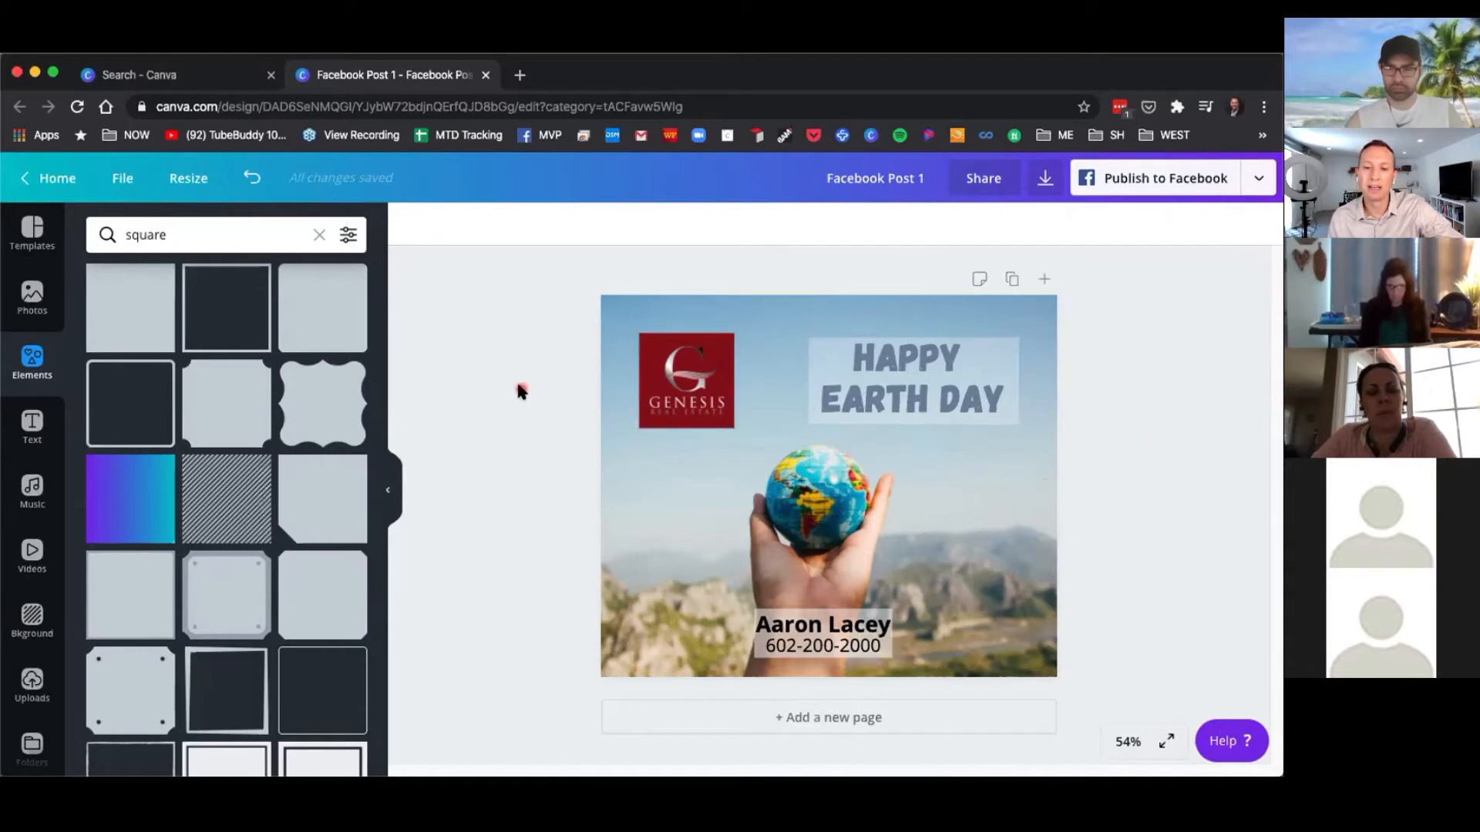
{"action": "left_click", "coordinate": [841, 380]}
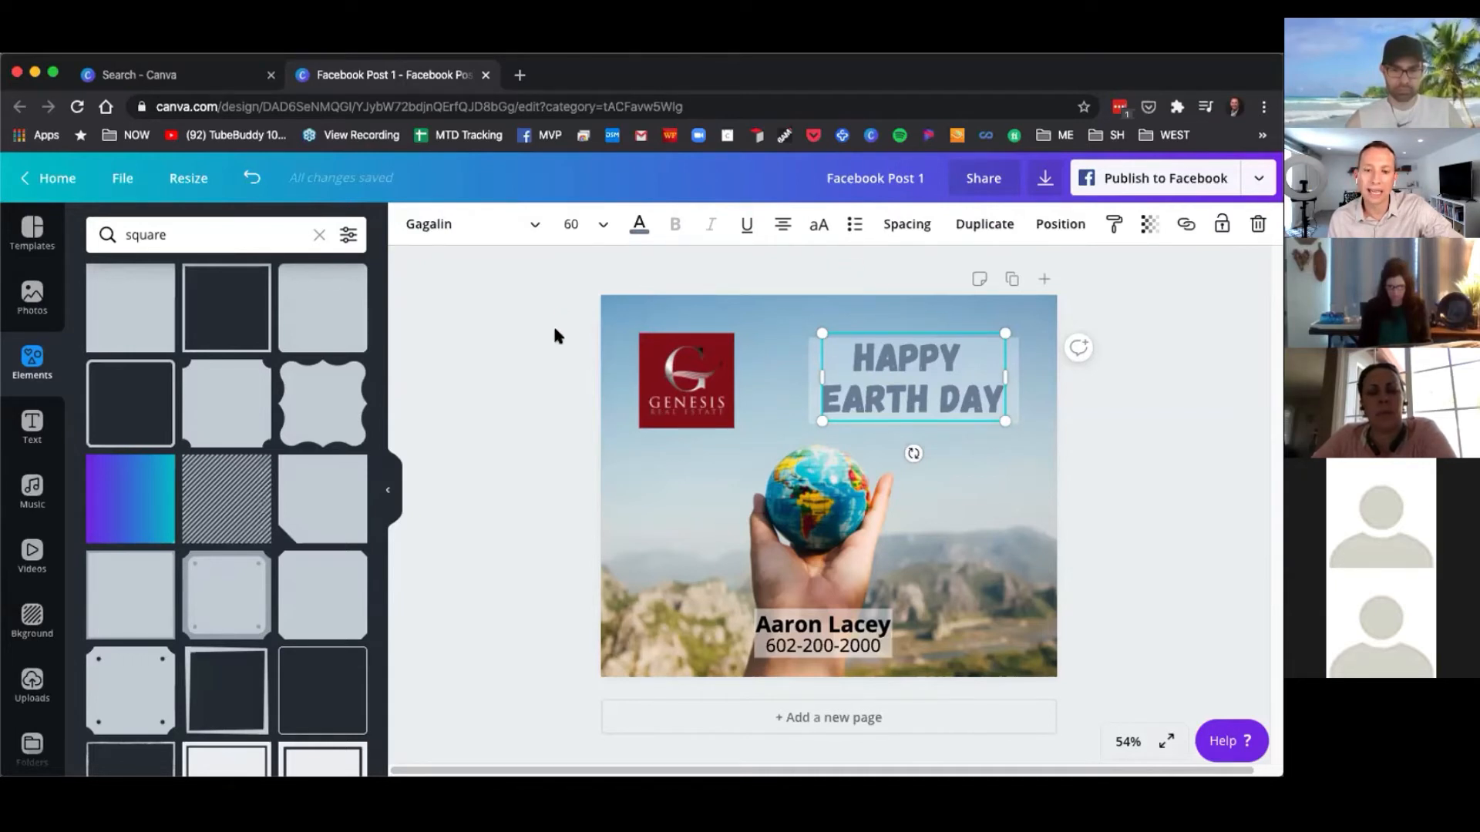
{"action": "left_click", "coordinate": [883, 272]}
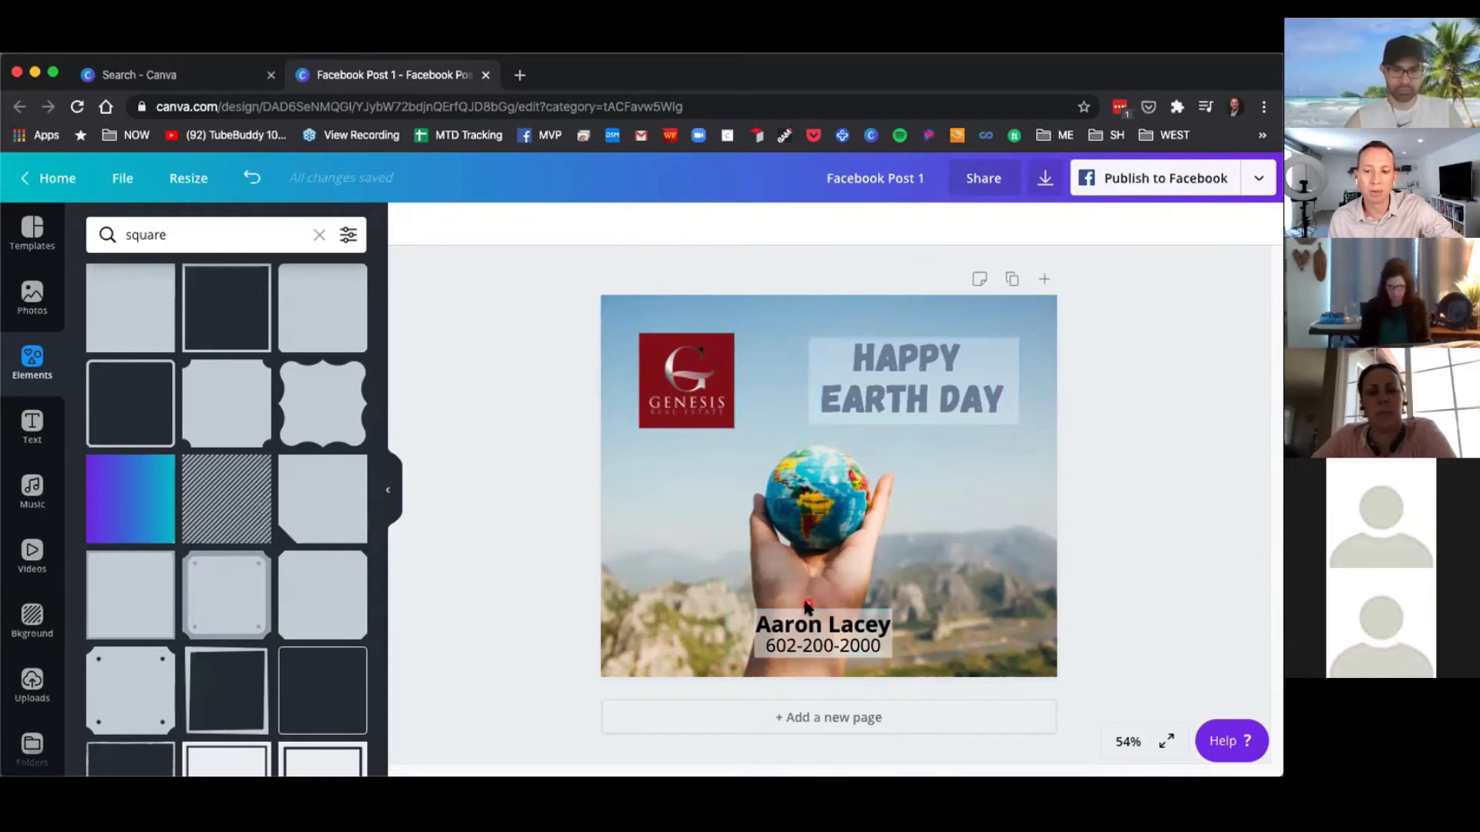
Duplicate the grey box twice, drag the copies down the post, and delete both copies.
{"action": "left_click", "coordinate": [811, 372]}
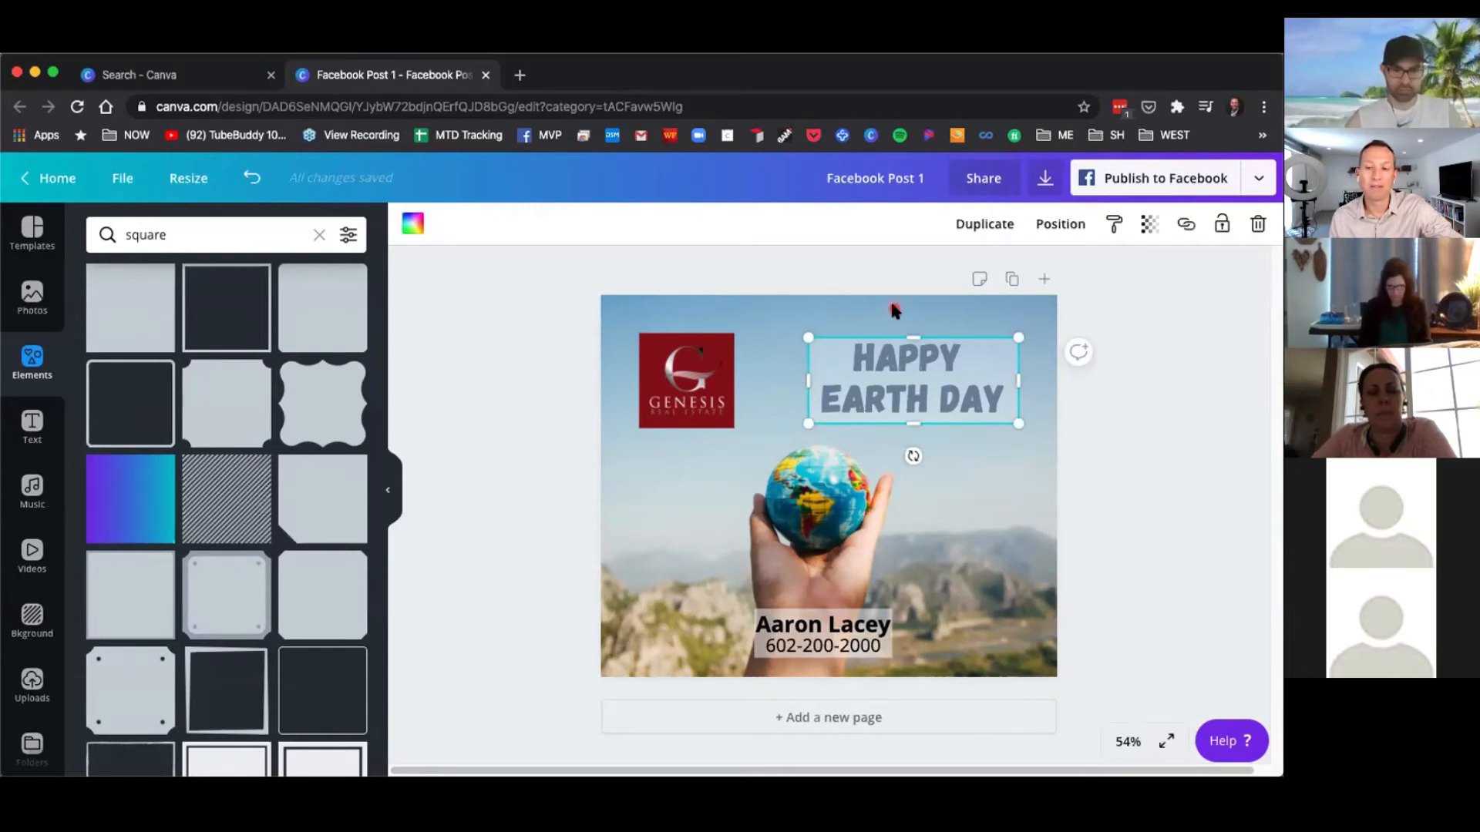
{"action": "left_click", "coordinate": [993, 225]}
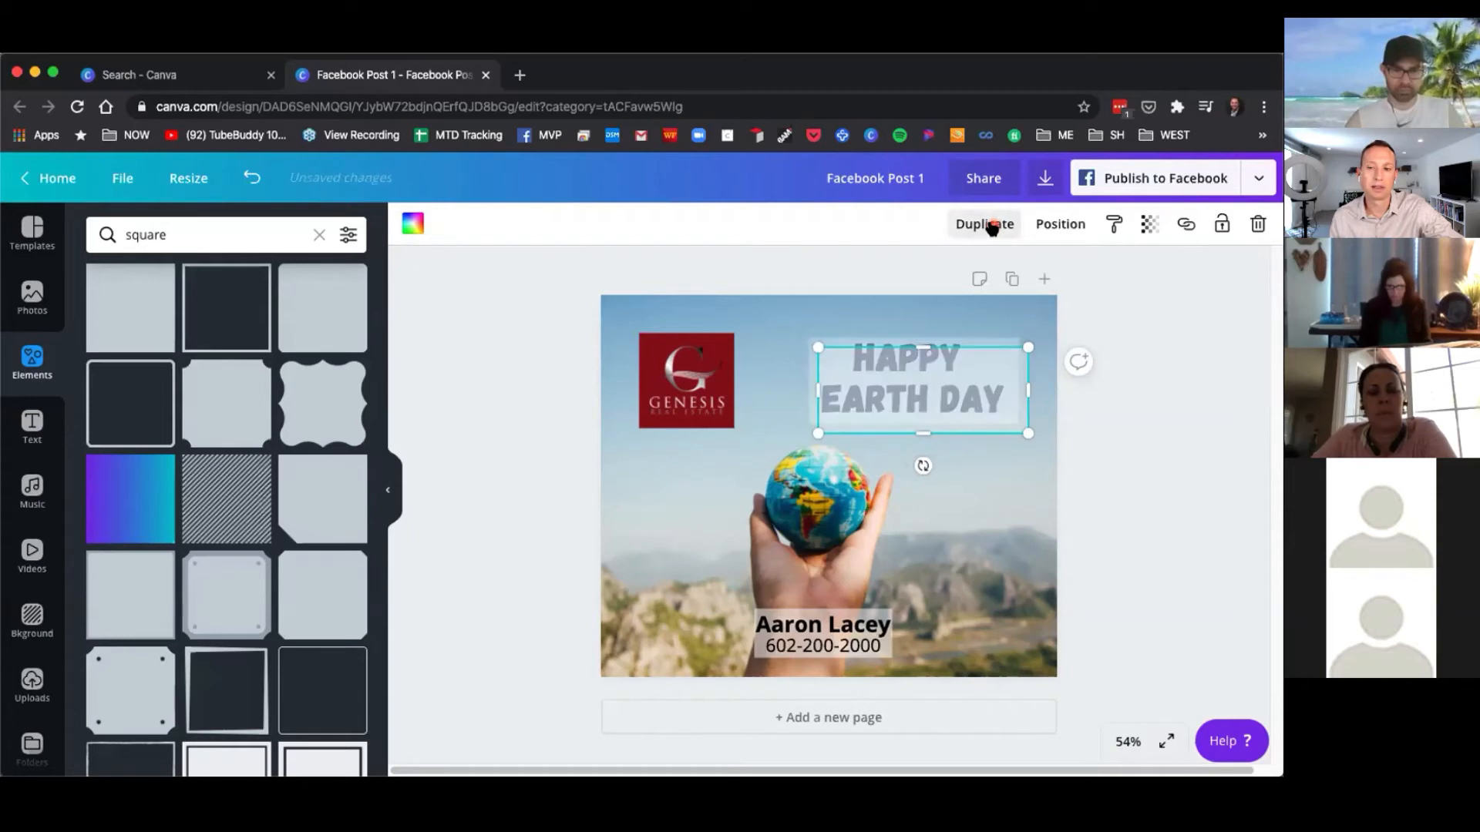
{"action": "left_click", "coordinate": [991, 225]}
{"action": "left_click_drag", "start_coordinate": [981, 428], "coordinate": [949, 557]}
{"action": "left_click_drag", "start_coordinate": [1000, 404], "coordinate": [780, 508]}
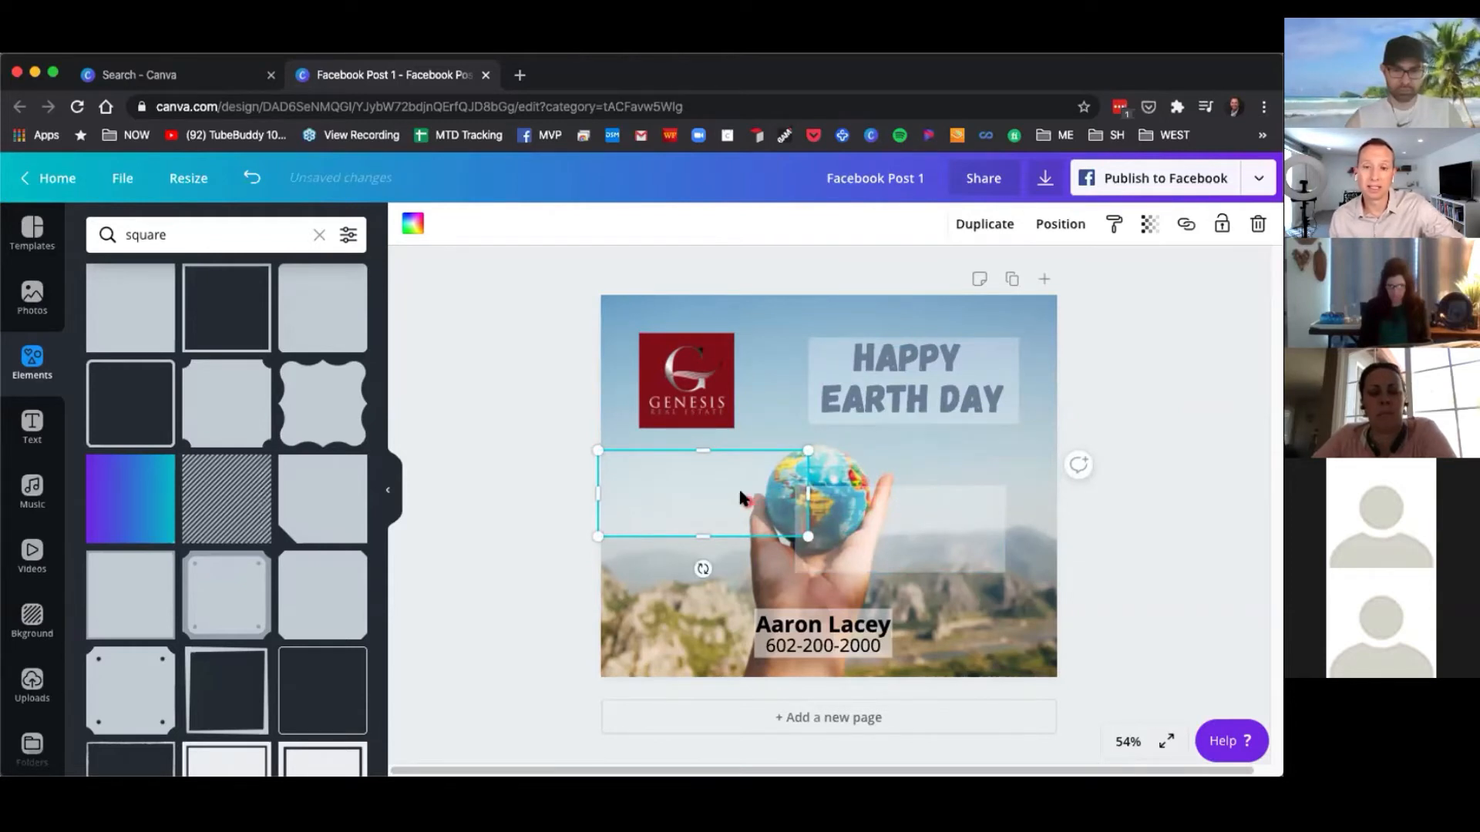
{"action": "left_click", "coordinate": [674, 374]}
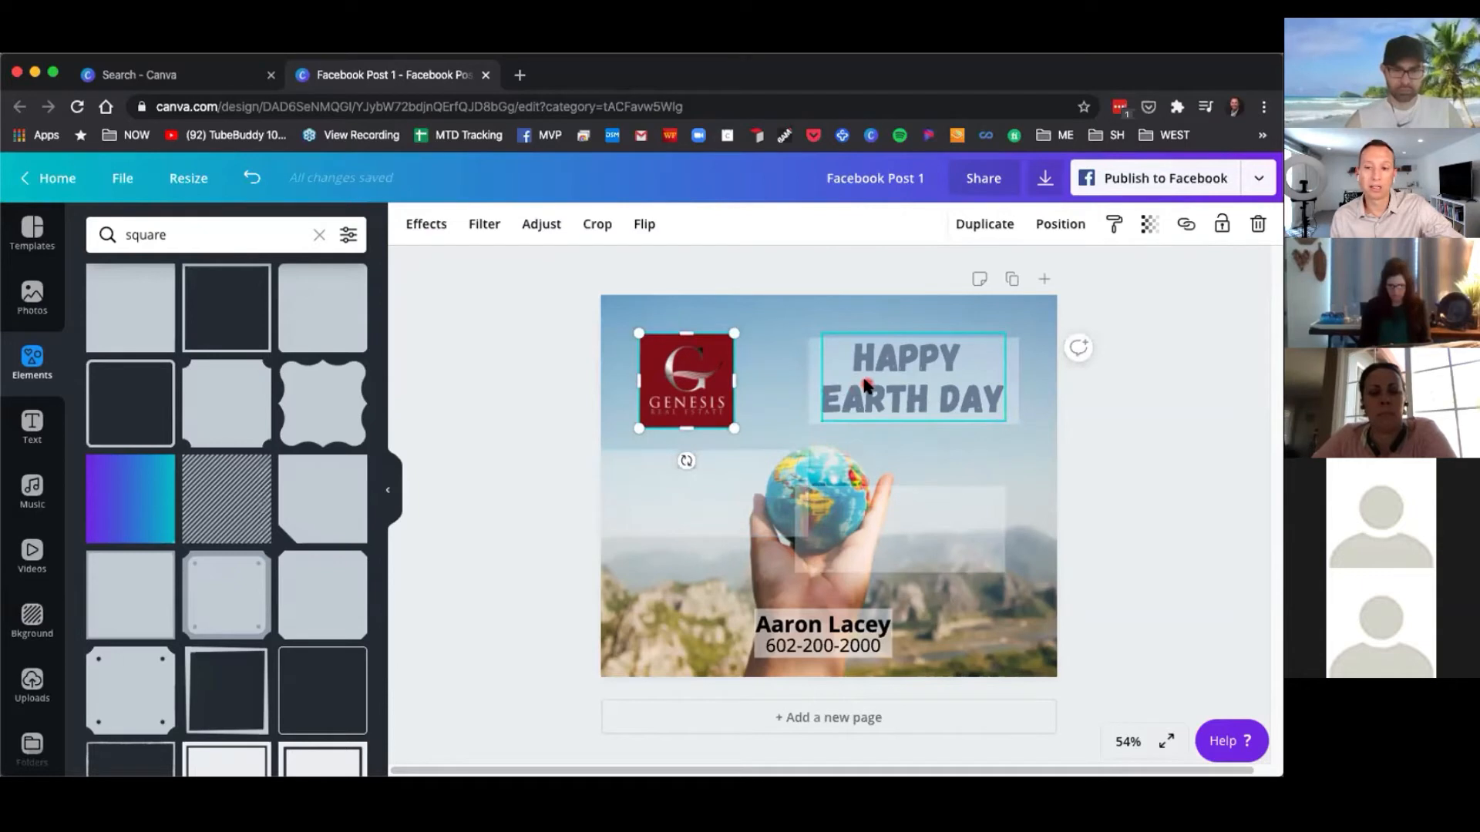
{"action": "left_click", "coordinate": [677, 501]}
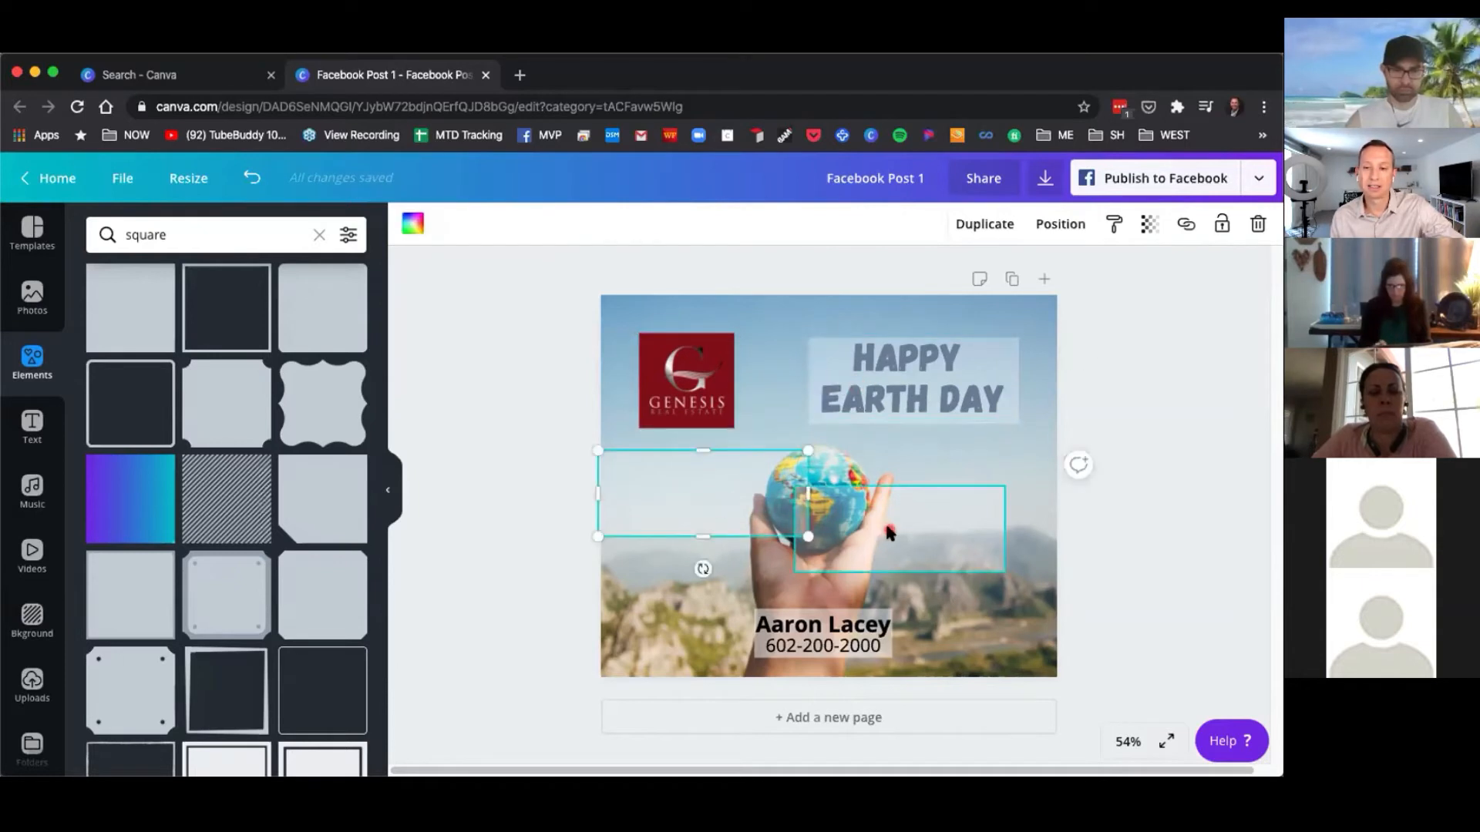
{"action": "left_click", "coordinate": [1258, 225]}
{"action": "left_click", "coordinate": [926, 530]}
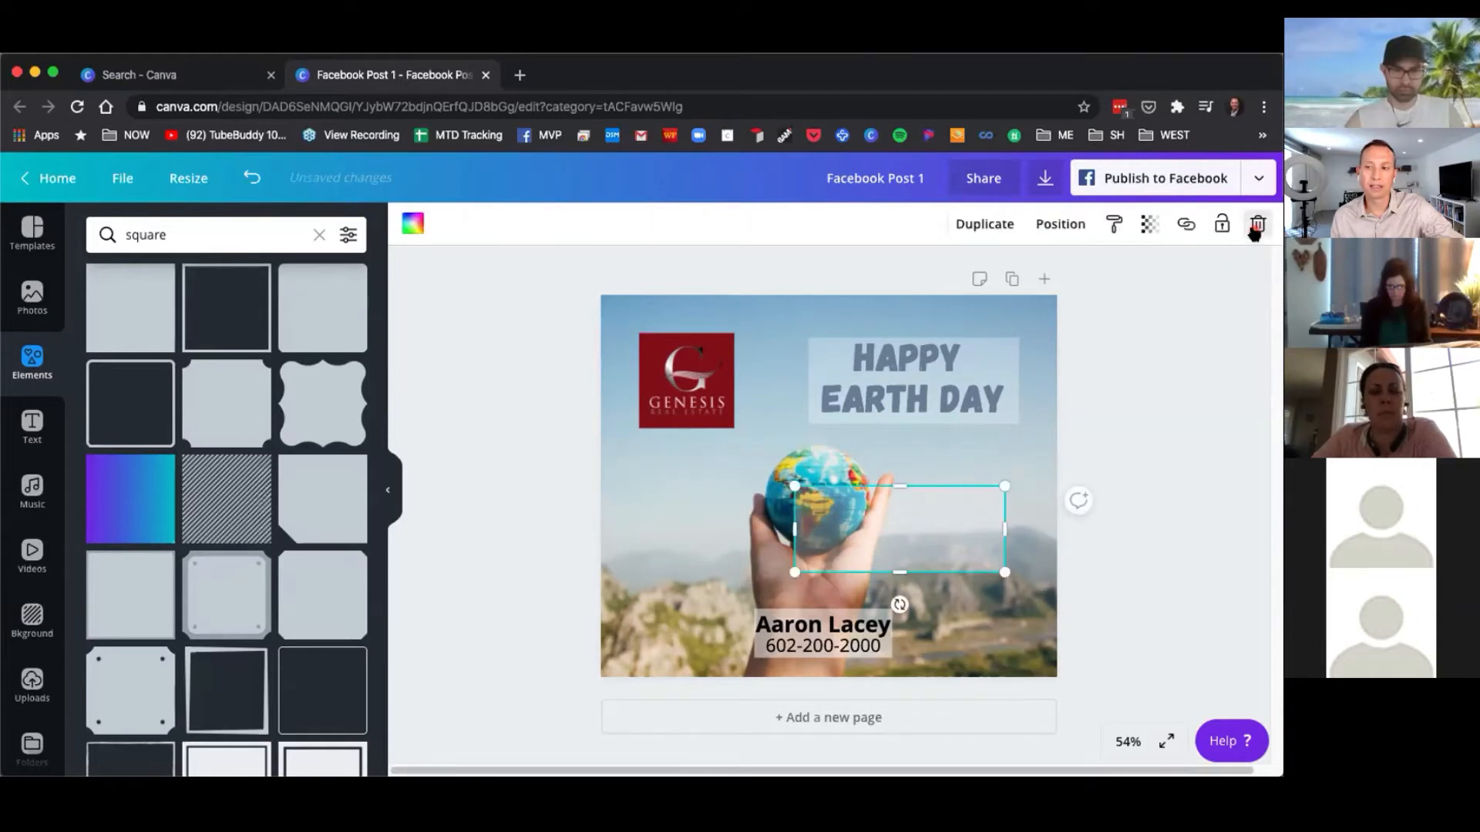
{"action": "left_click", "coordinate": [1254, 232]}
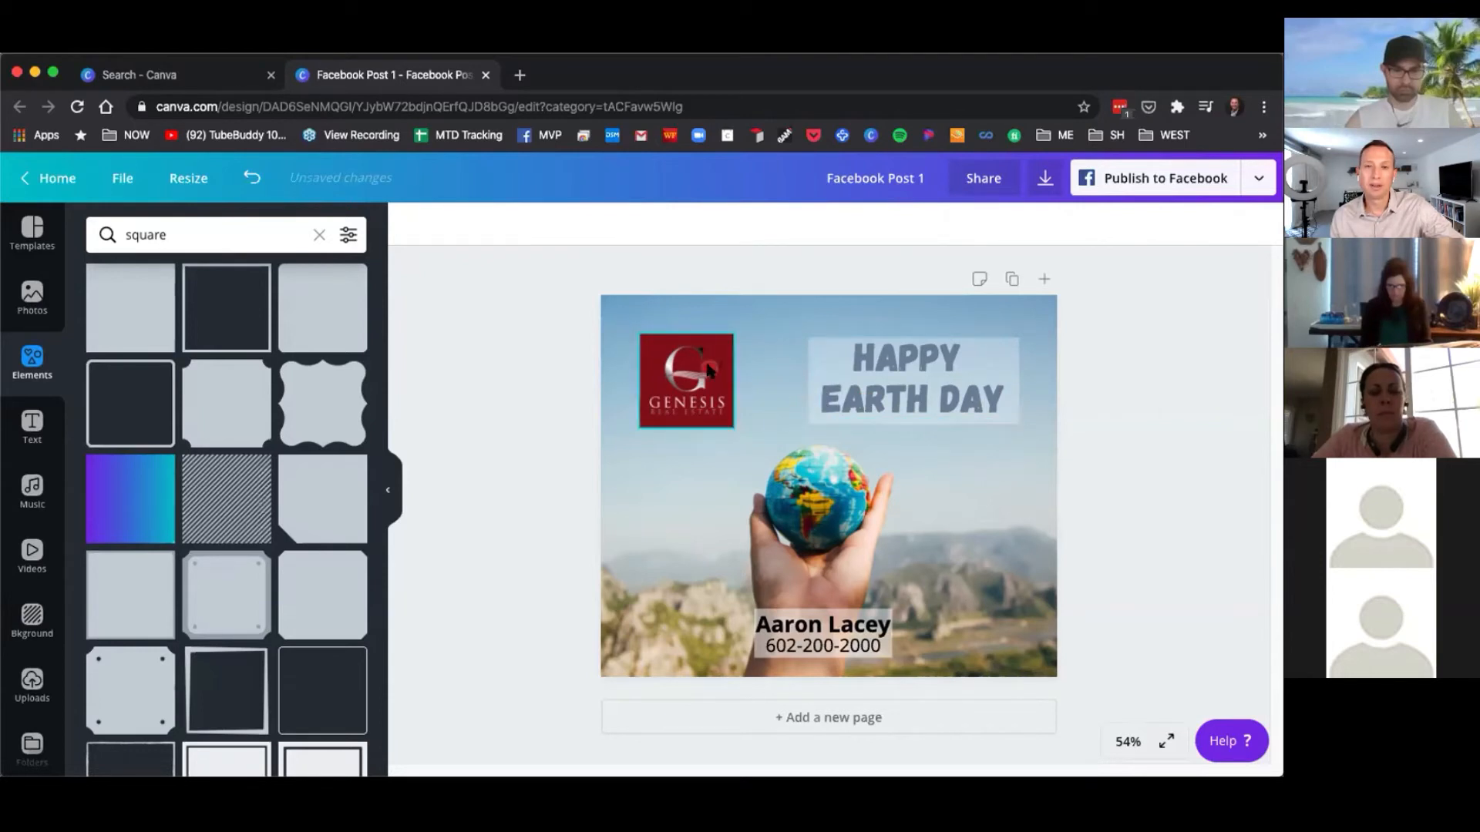
Lock the Genesis logo in place.
{"action": "left_click", "coordinate": [768, 310]}
{"action": "left_click_drag", "start_coordinate": [584, 281], "coordinate": [741, 438]}
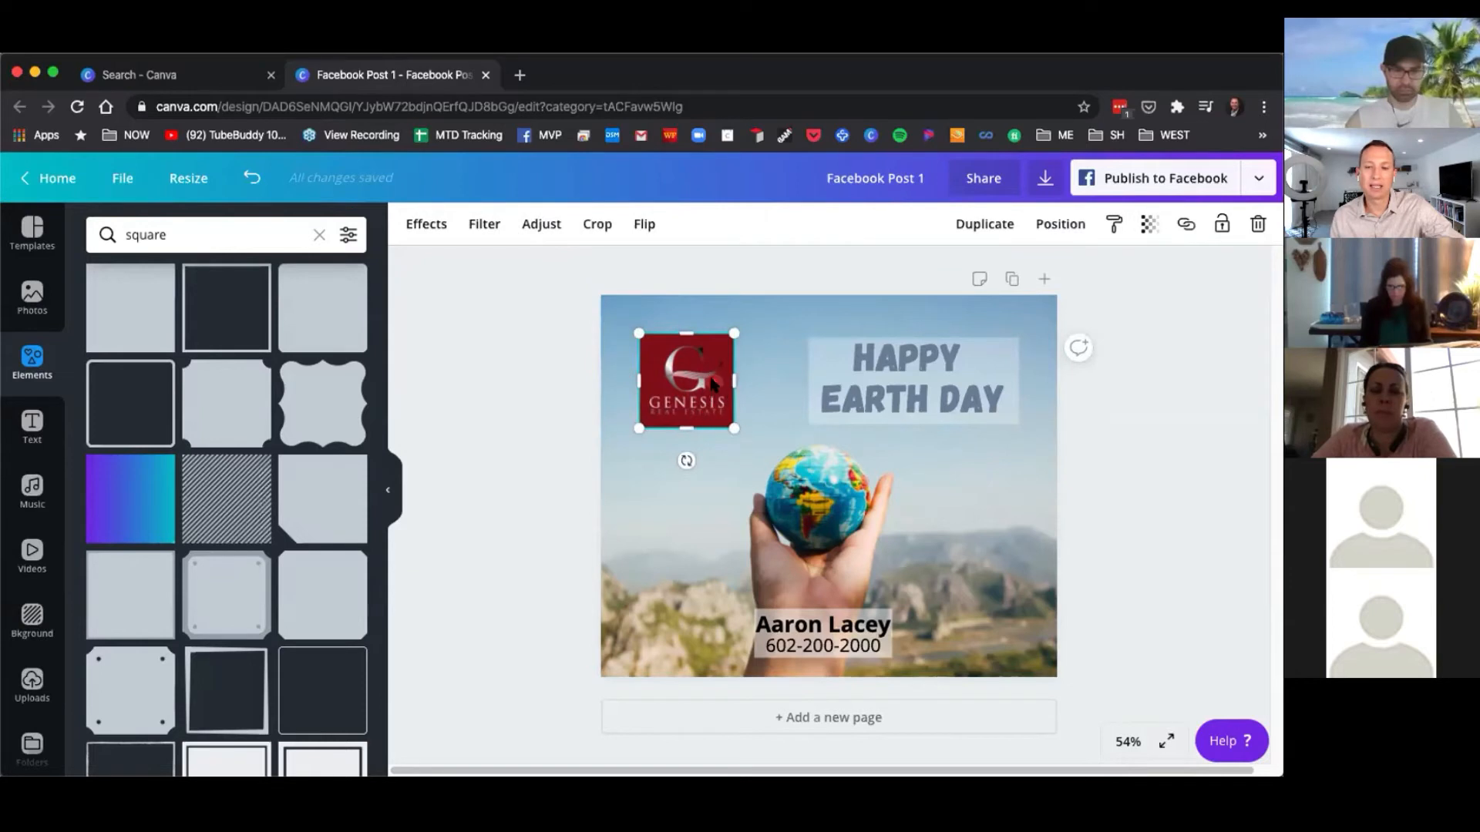
{"action": "left_click", "coordinate": [568, 416]}
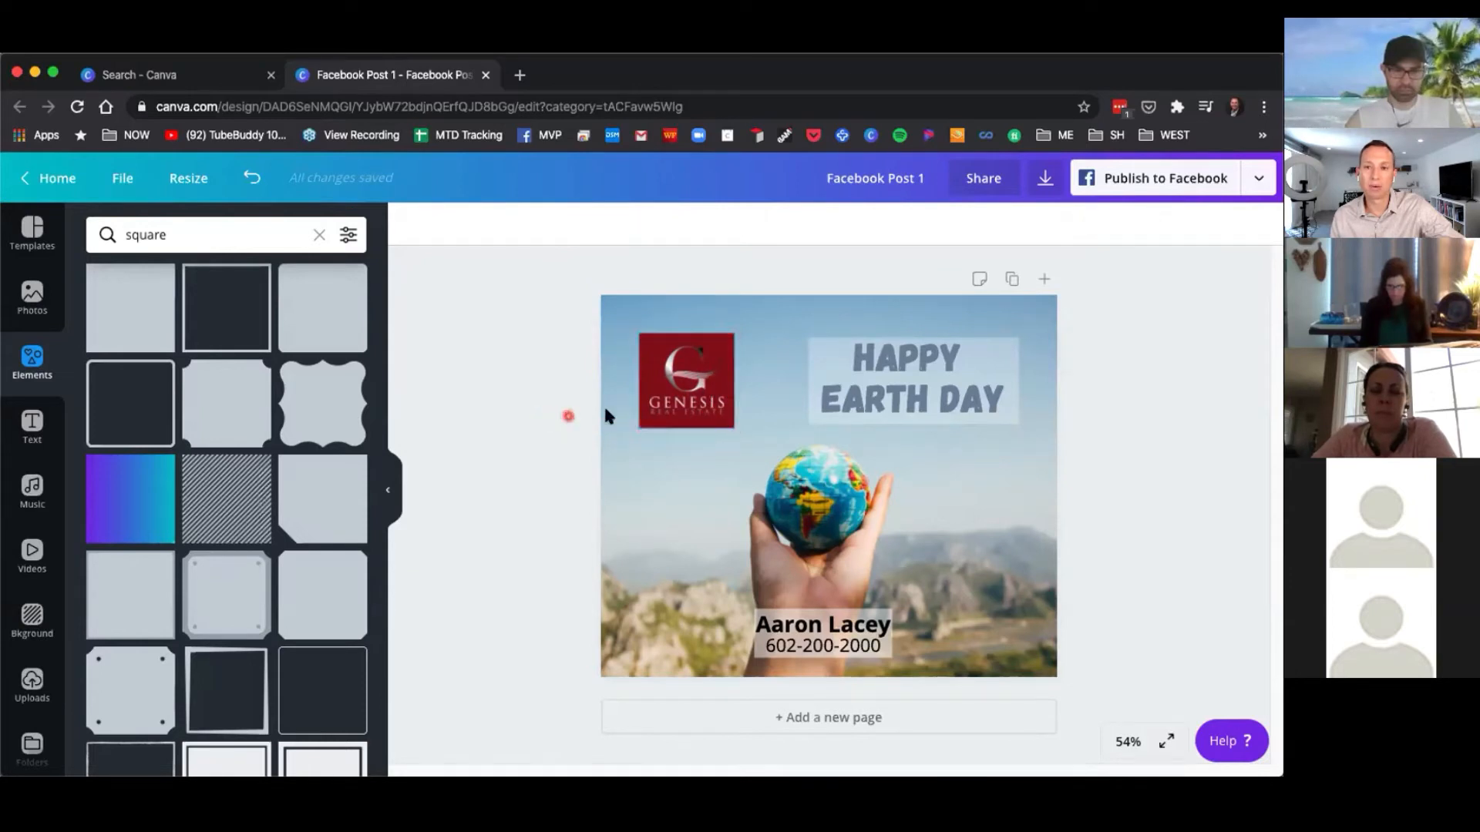
{"action": "left_click", "coordinate": [683, 400]}
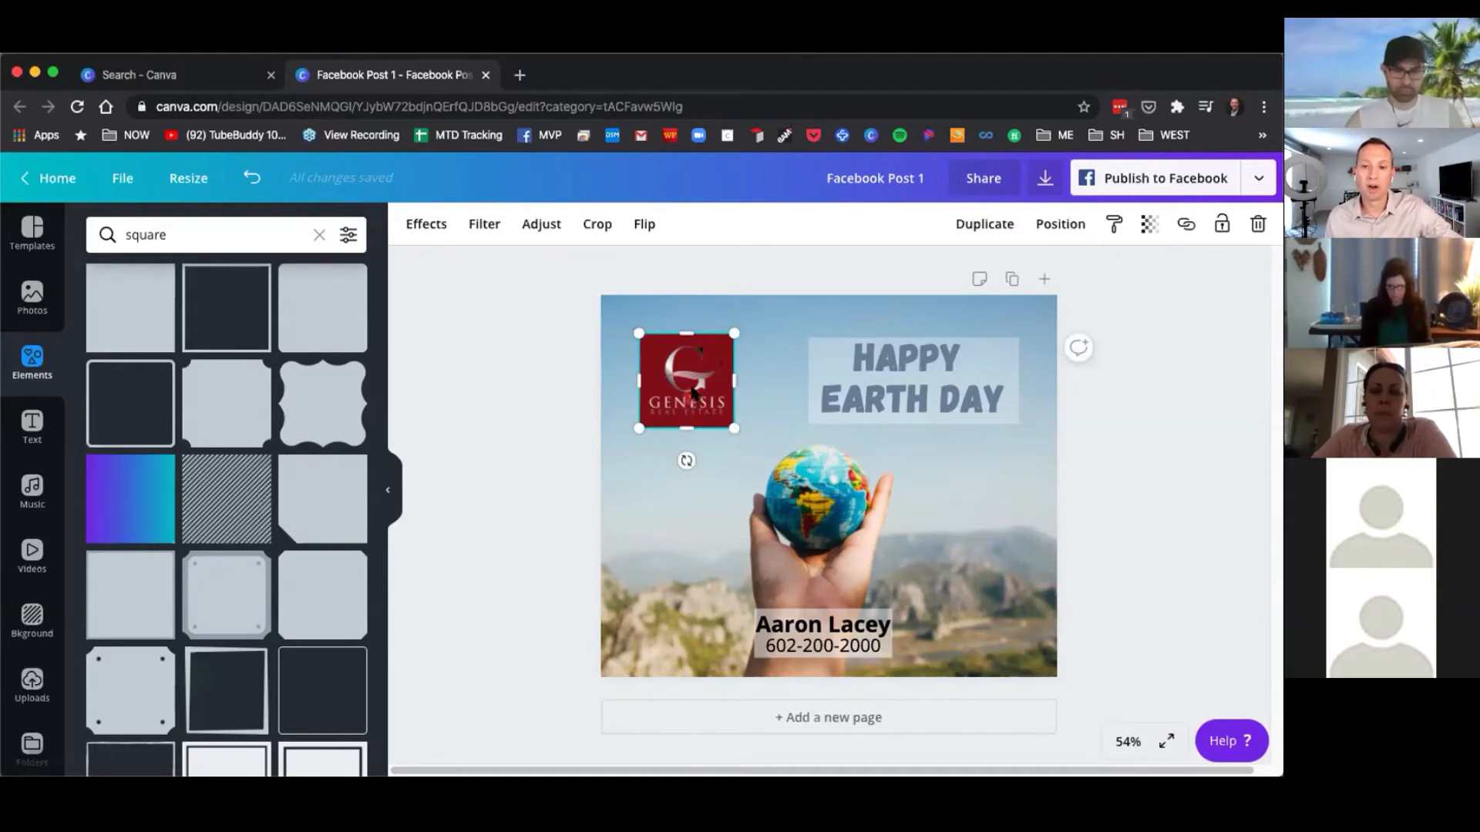
{"action": "left_click", "coordinate": [701, 297]}
{"action": "left_click", "coordinate": [681, 370]}
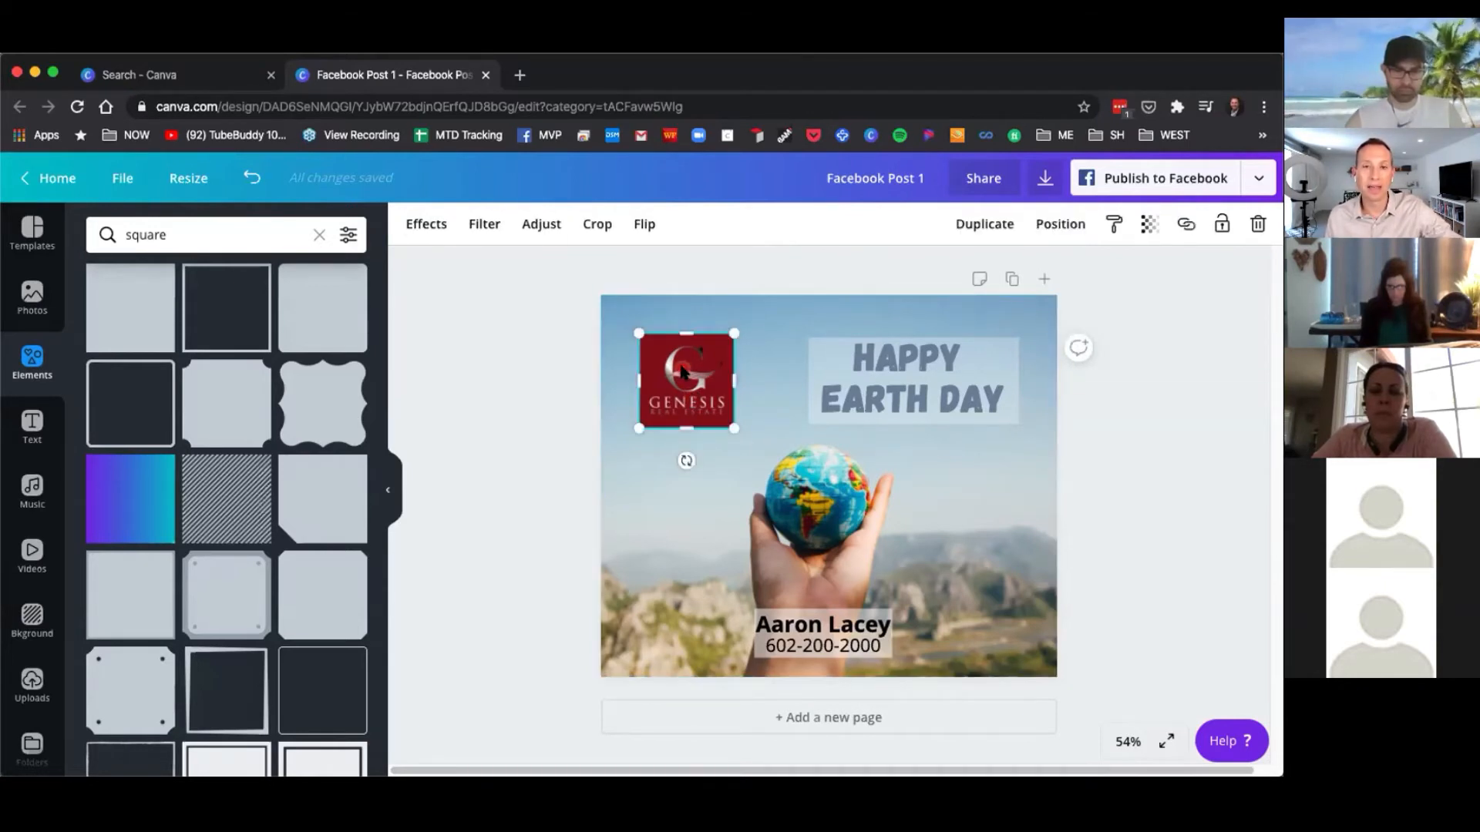
{"action": "left_click", "coordinate": [1223, 225]}
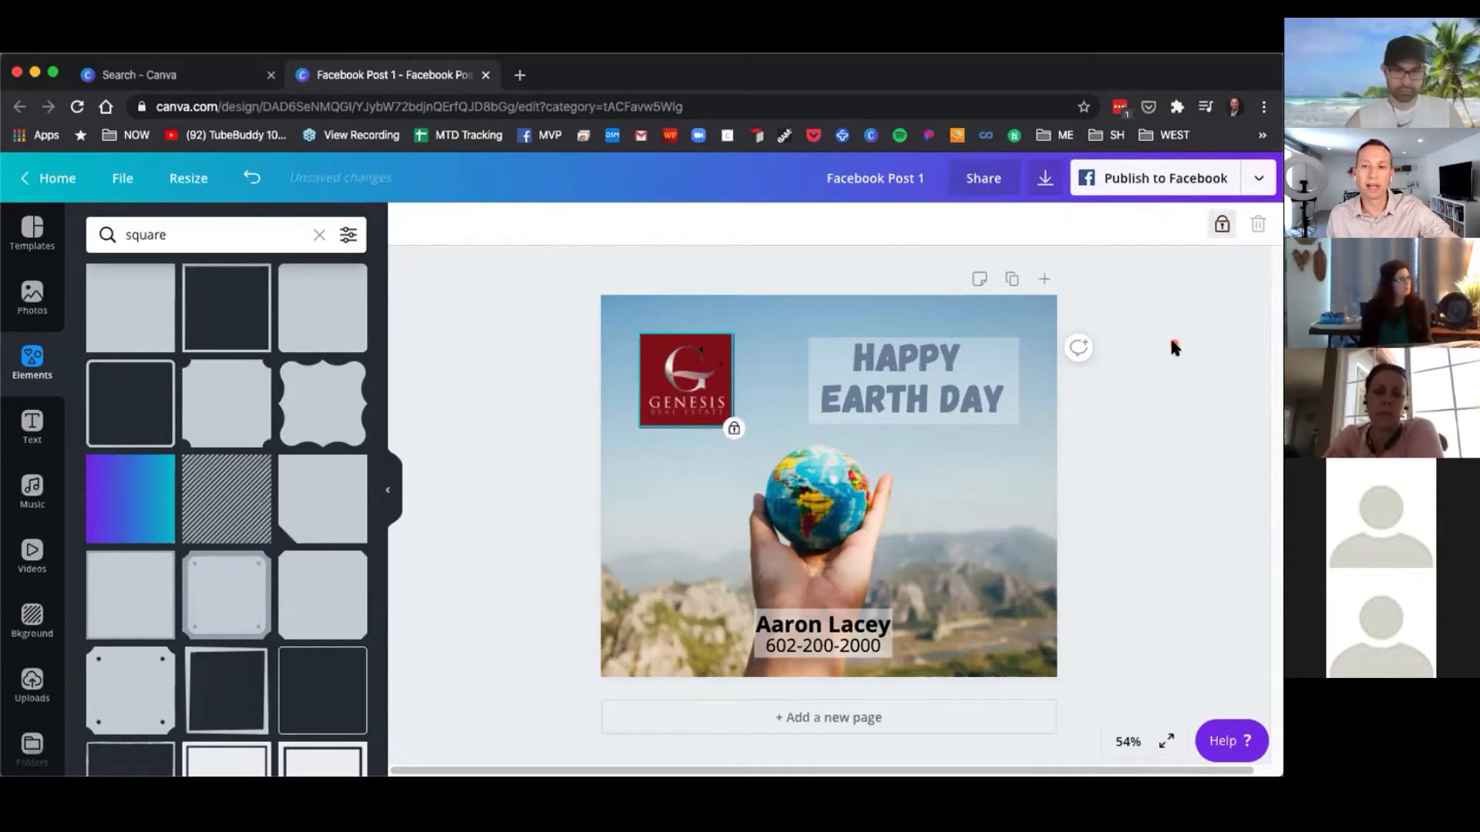
Try to drag the locked logo, then unlock and relock it.
{"action": "left_click_drag", "start_coordinate": [506, 251], "coordinate": [836, 472]}
{"action": "left_click", "coordinate": [649, 359]}
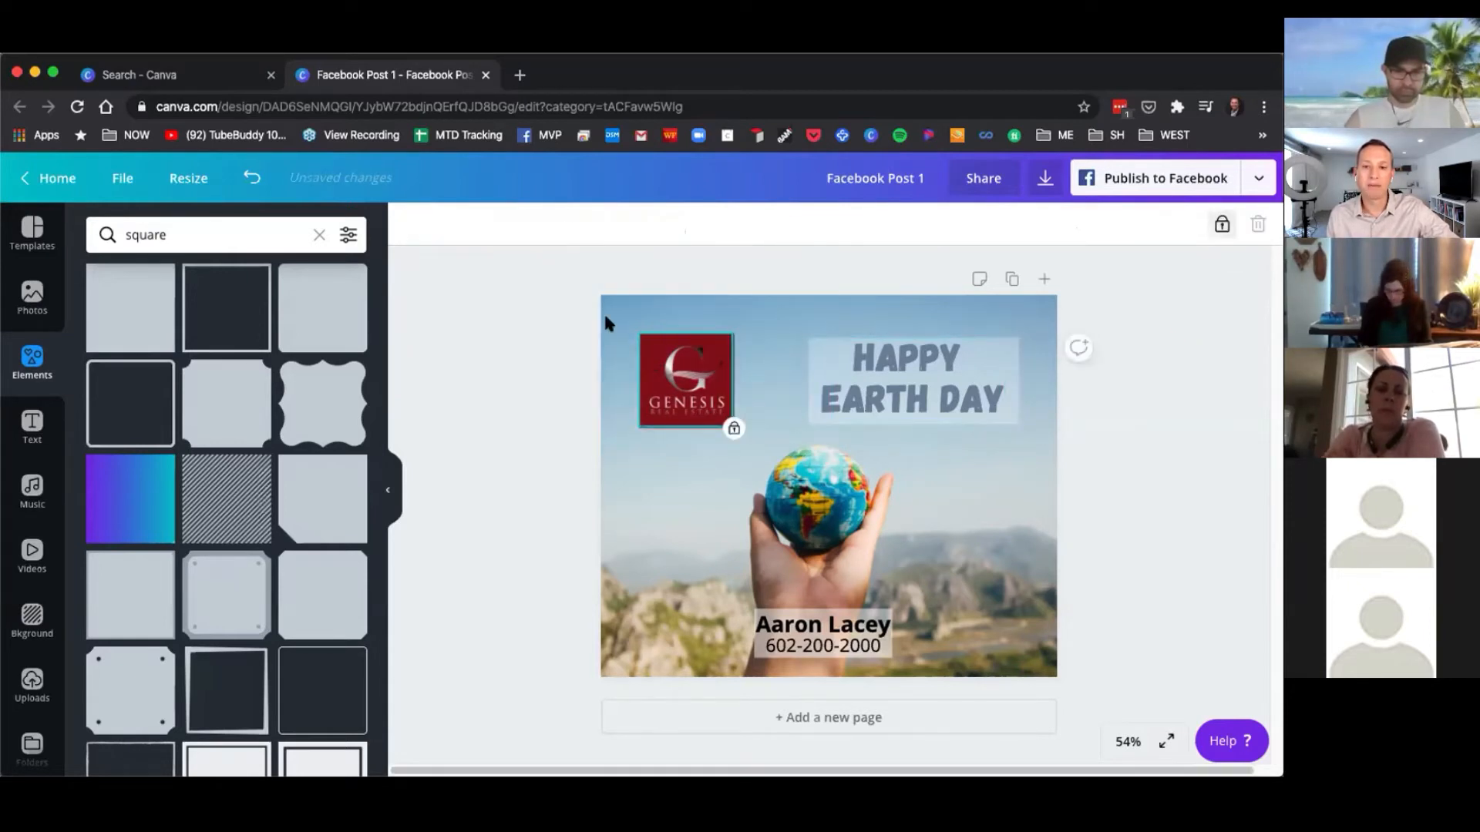
{"action": "left_click_drag", "start_coordinate": [651, 308], "coordinate": [655, 310]}
{"action": "left_click", "coordinate": [660, 369]}
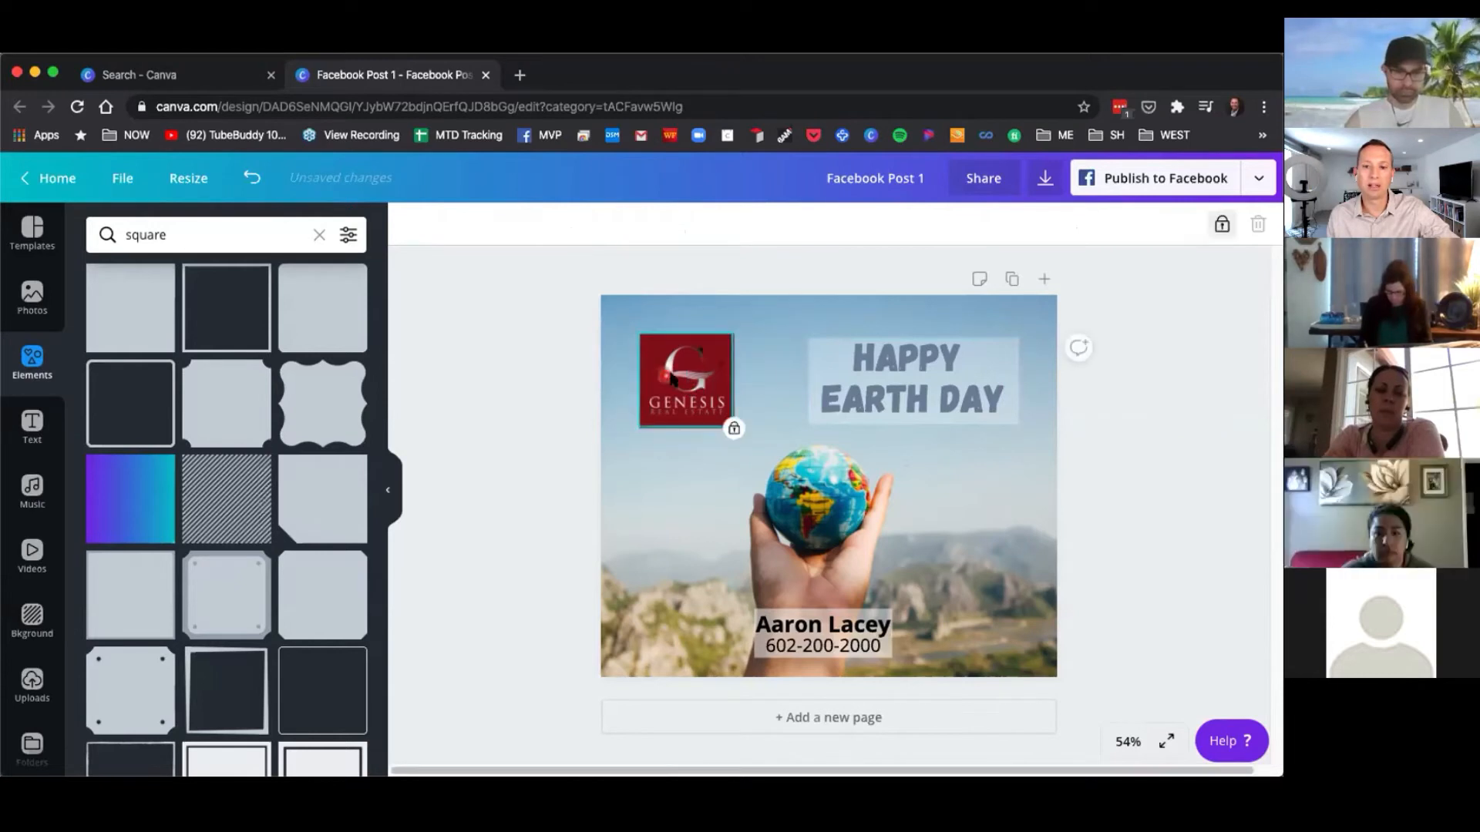
{"action": "left_click", "coordinate": [1222, 226]}
{"action": "left_click", "coordinate": [1222, 226]}
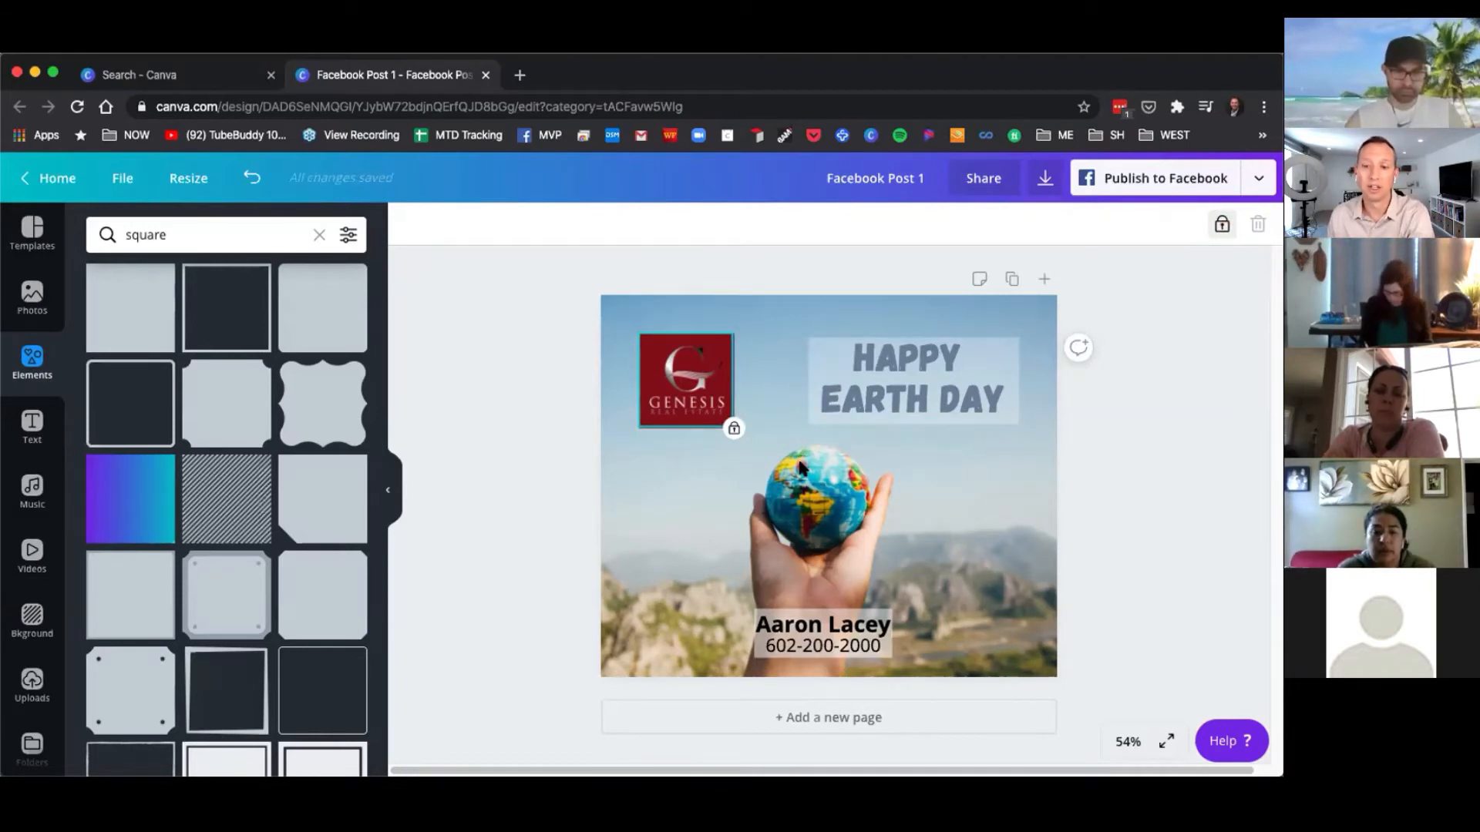
{"action": "left_click", "coordinate": [645, 469]}
{"action": "left_click", "coordinate": [681, 372]}
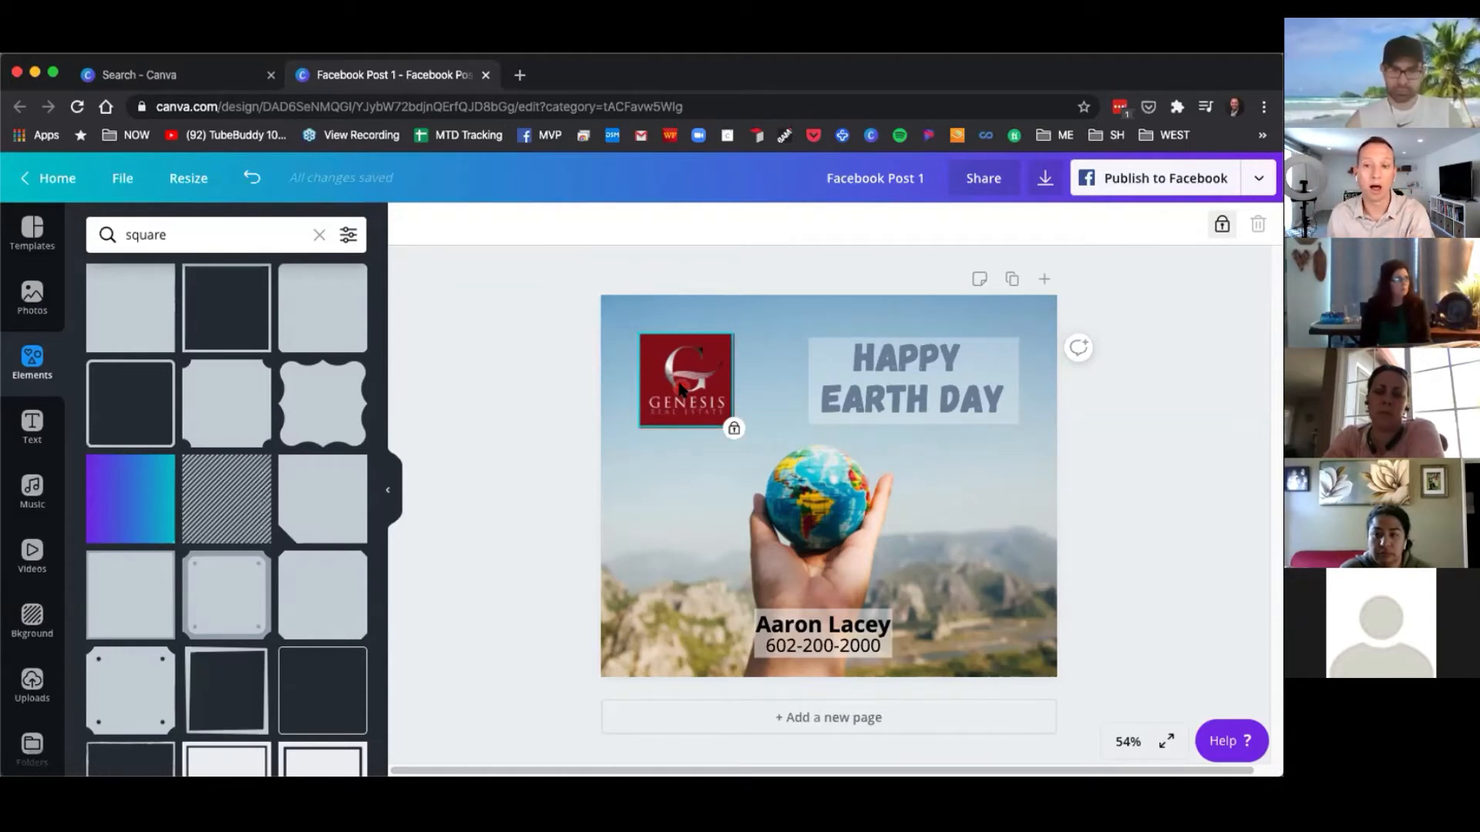
Select the heading and the contact text together and nudge them slightly to the right.
{"action": "left_click_drag", "start_coordinate": [801, 270], "coordinate": [1064, 494]}
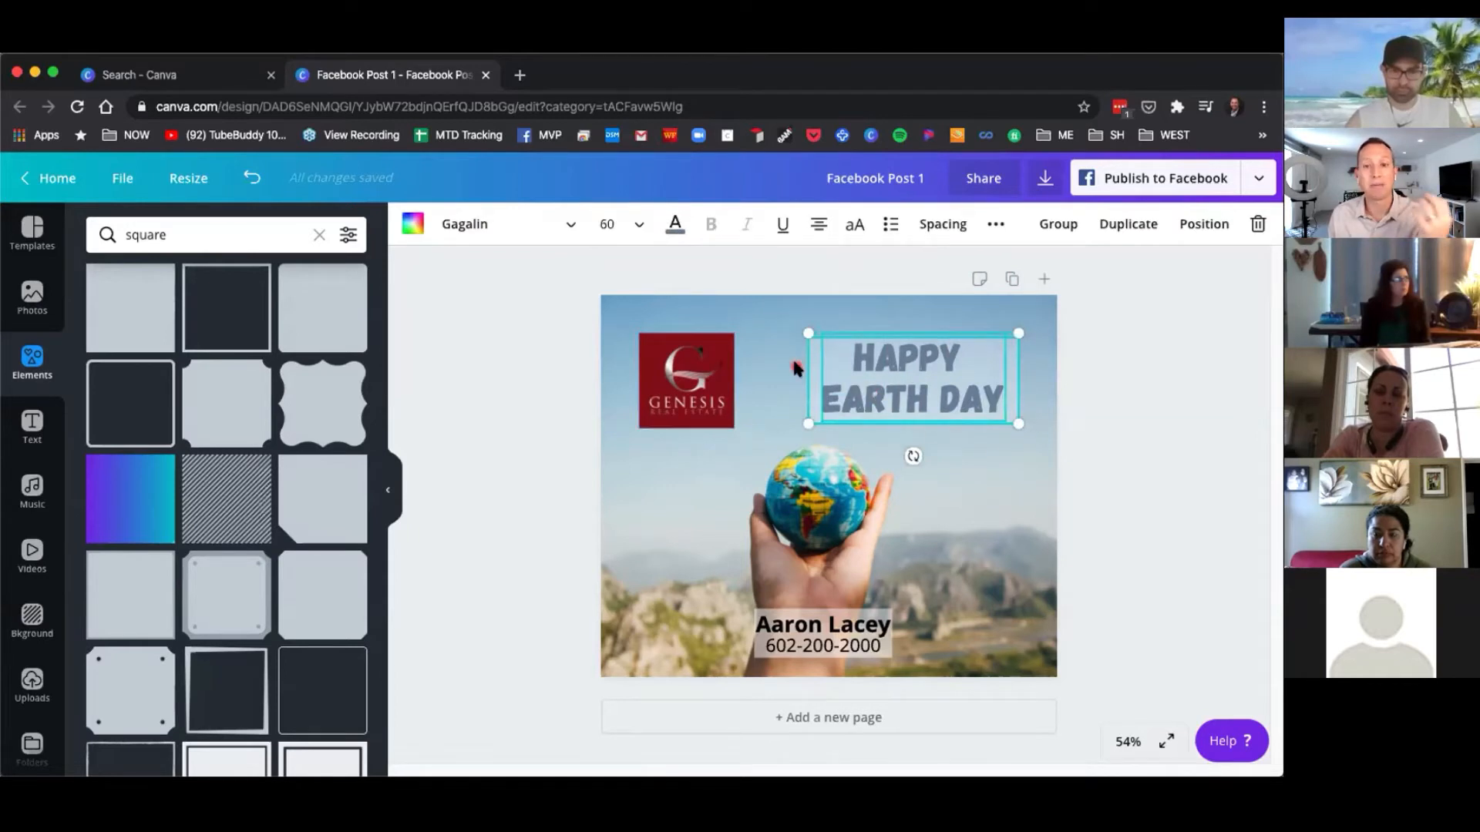
{"action": "left_click_drag", "start_coordinate": [543, 258], "coordinate": [1164, 684]}
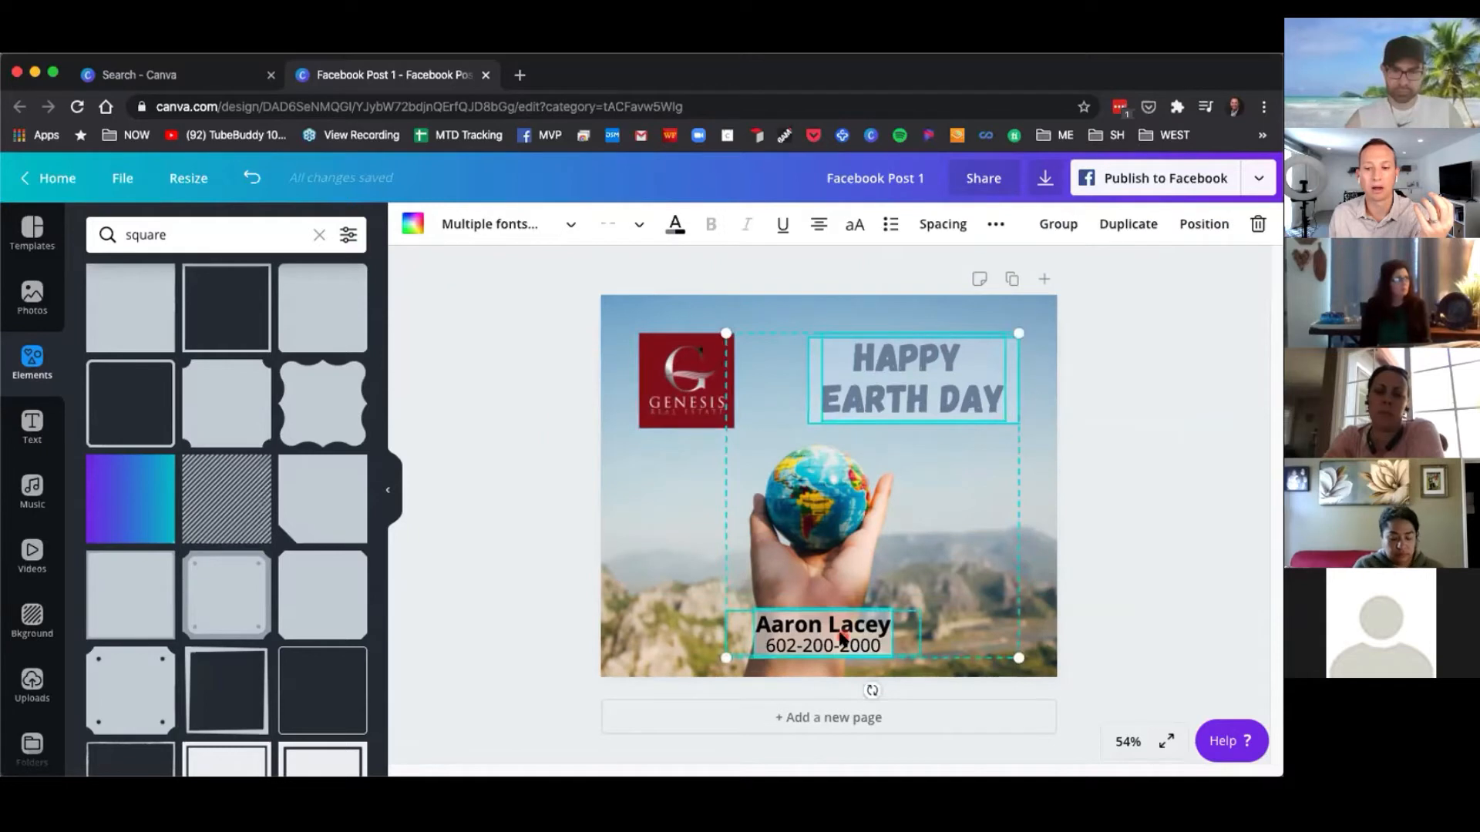
{"action": "mouse_move", "coordinate": [844, 637]}
{"action": "left_mouse_down"}
{"action": "mouse_move", "coordinate": [801, 635]}
{"action": "mouse_move", "coordinate": [848, 634]}
{"action": "left_mouse_up"}
{"action": "left_click", "coordinate": [1183, 439]}
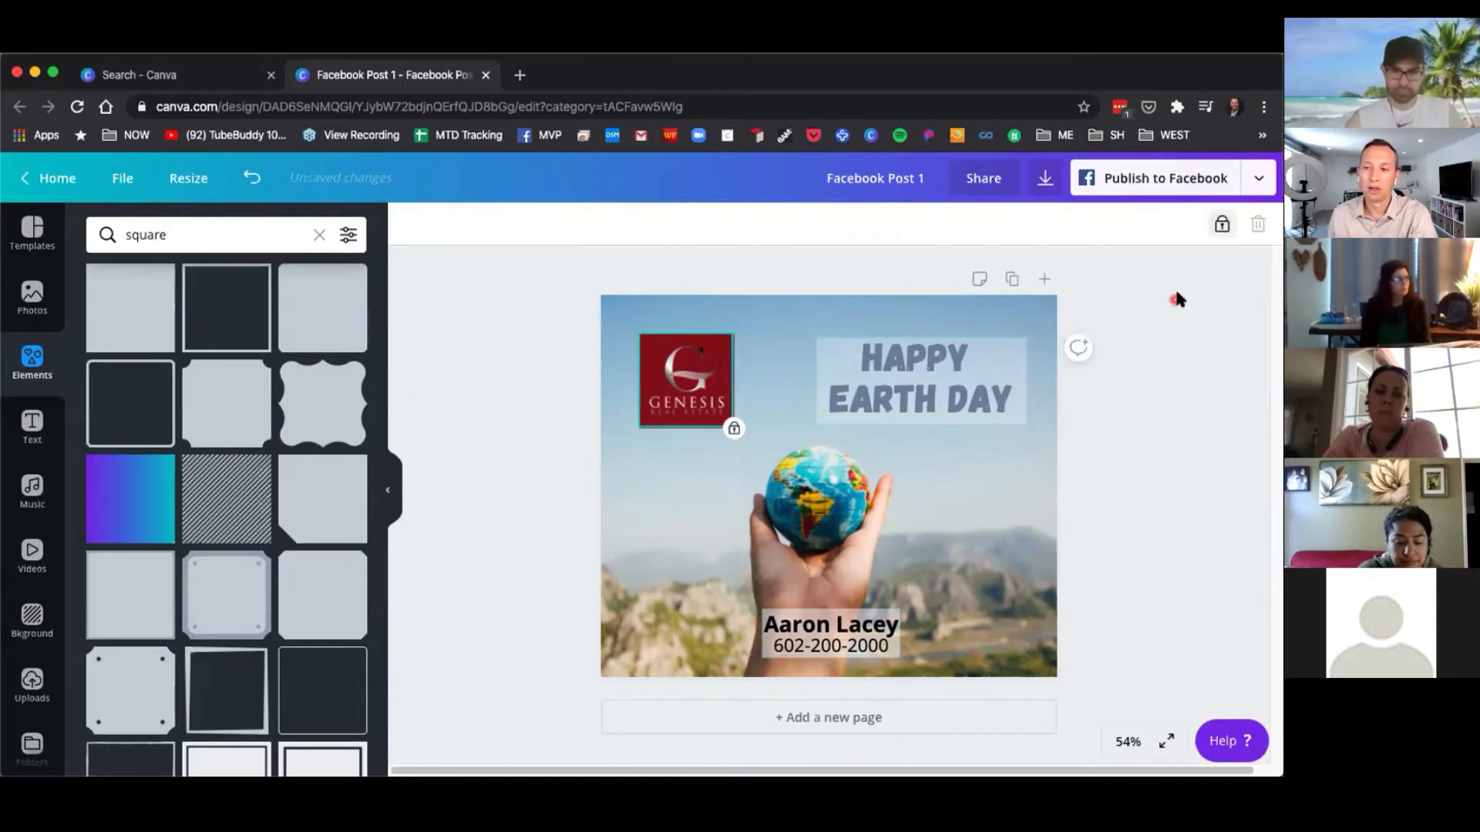
Unlock the Genesis logo, open its link field, and close it without entering a link.
{"action": "left_click", "coordinate": [1223, 225]}
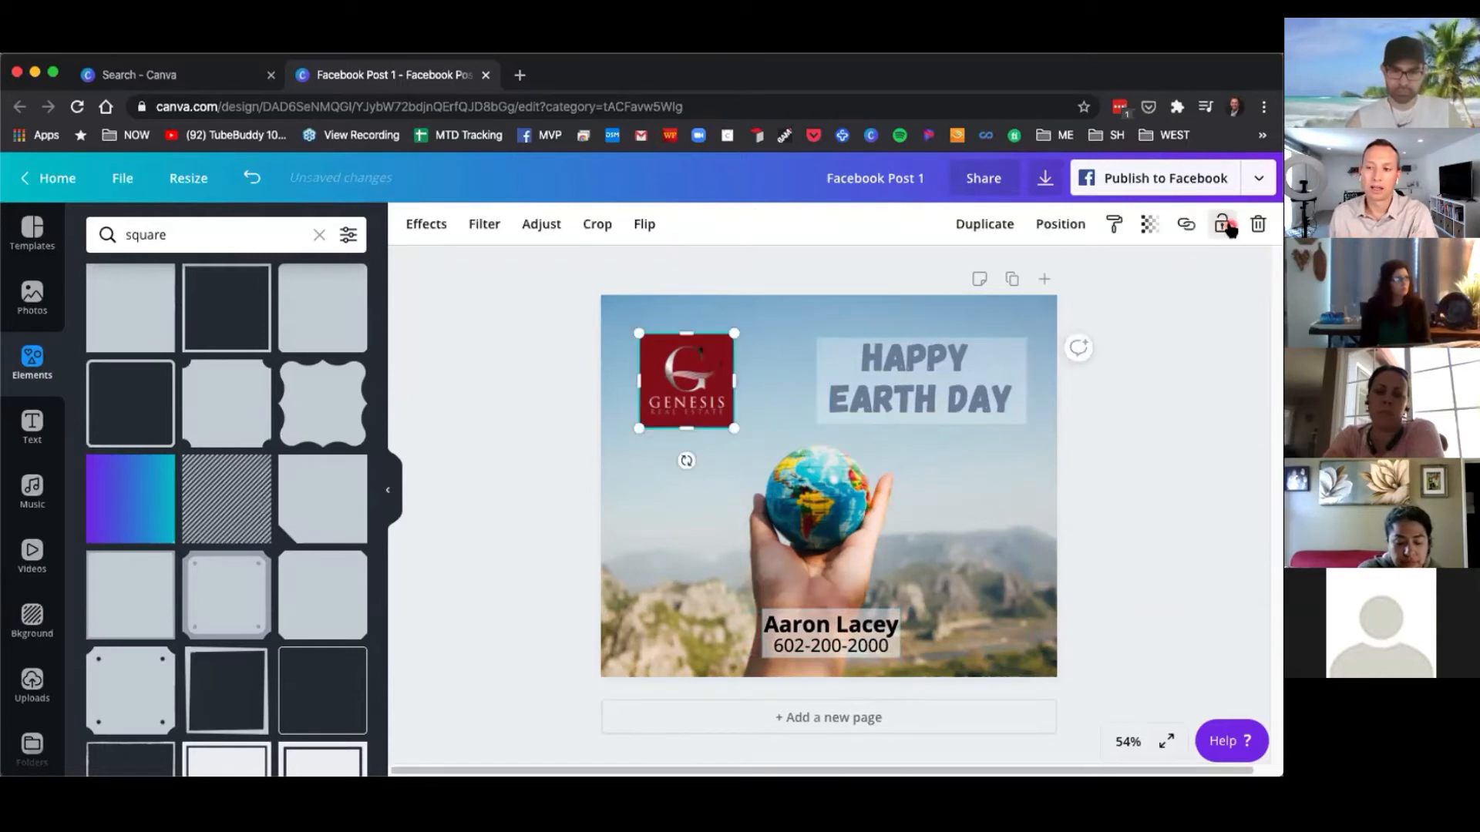
{"action": "left_click", "coordinate": [1187, 225]}
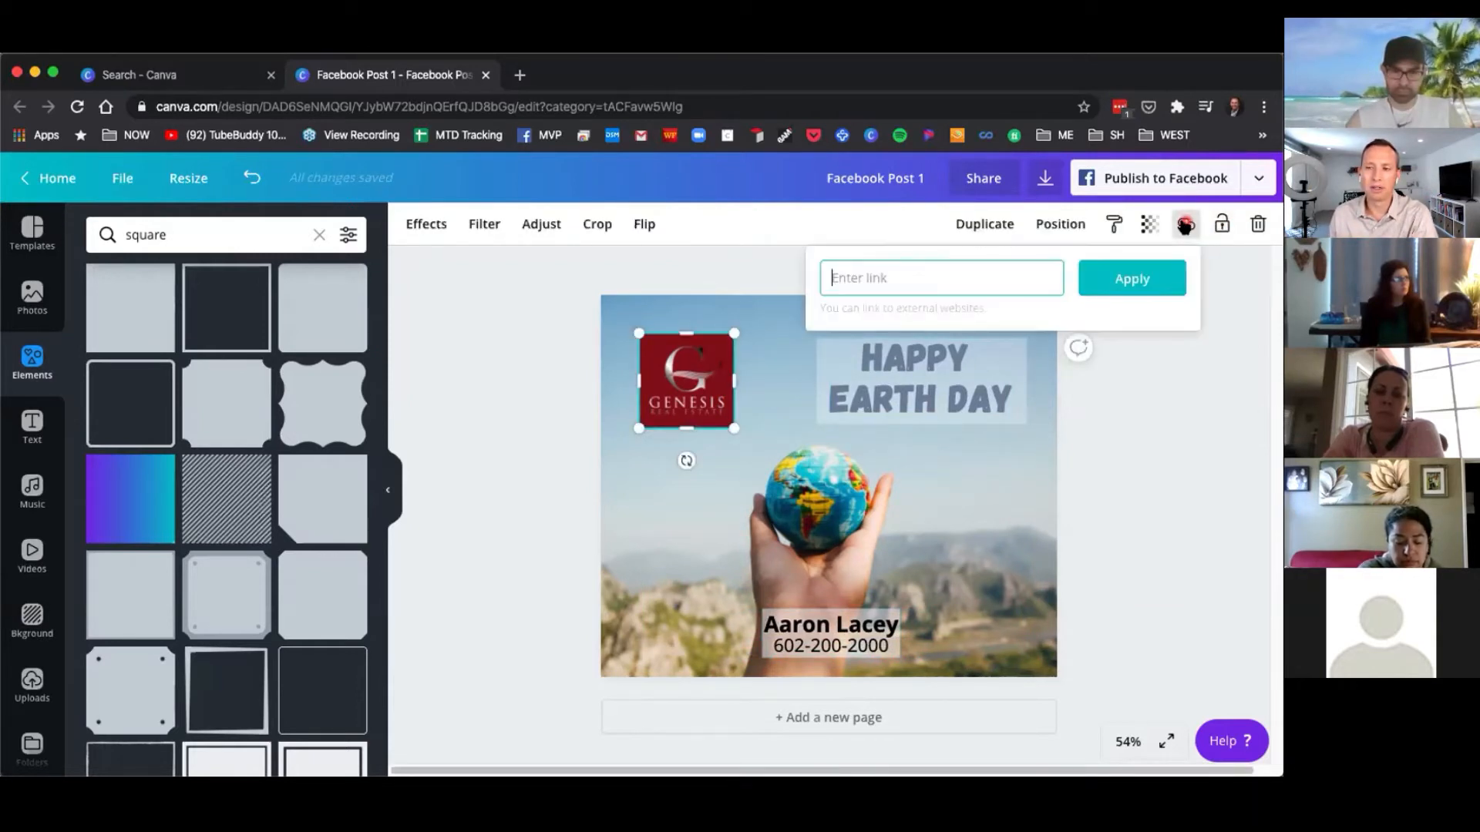
{"action": "left_click", "coordinate": [542, 369]}
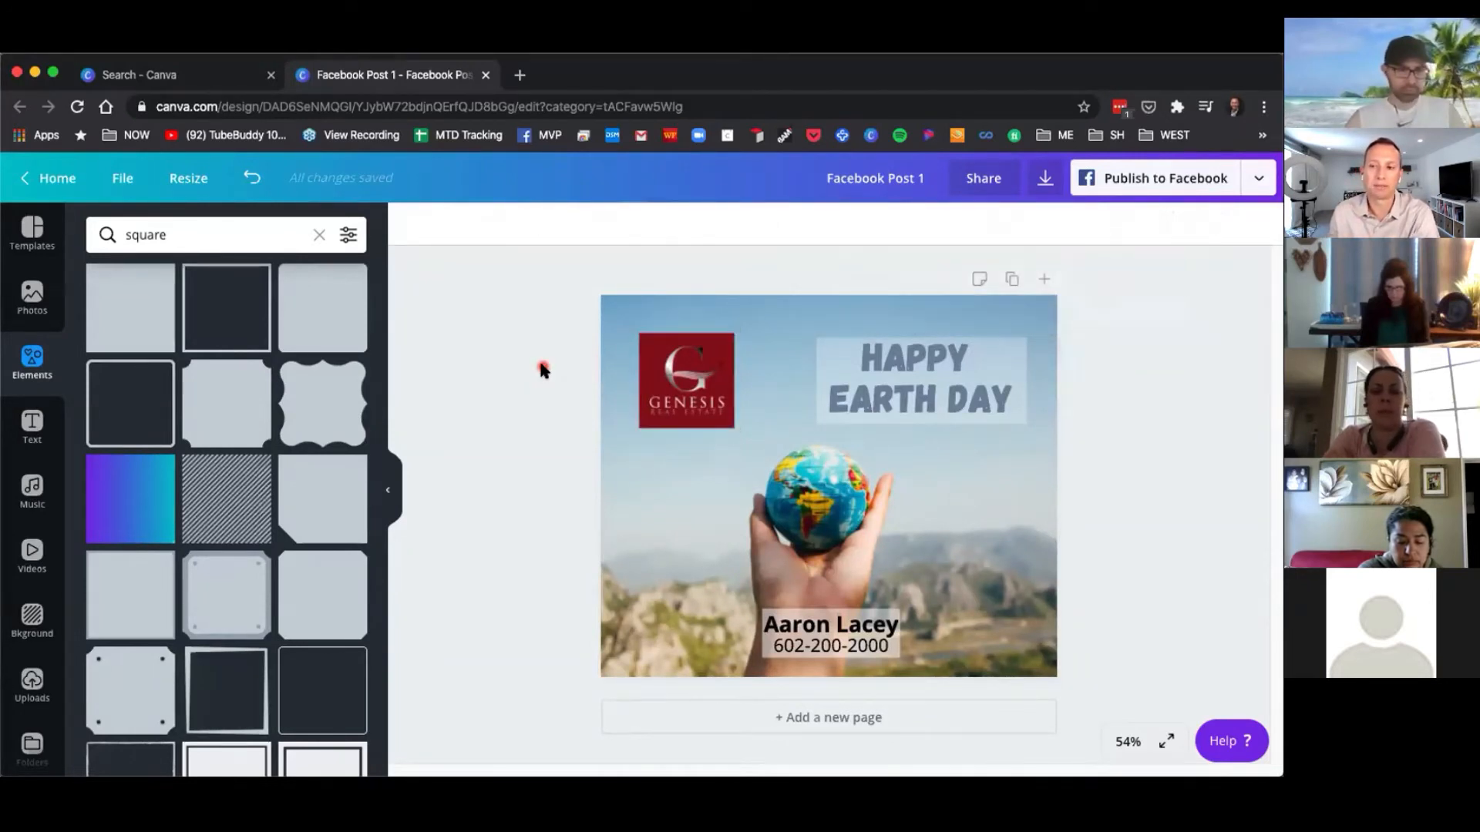
Open the download options for the post and expand the file type list.
{"action": "left_click", "coordinate": [684, 314]}
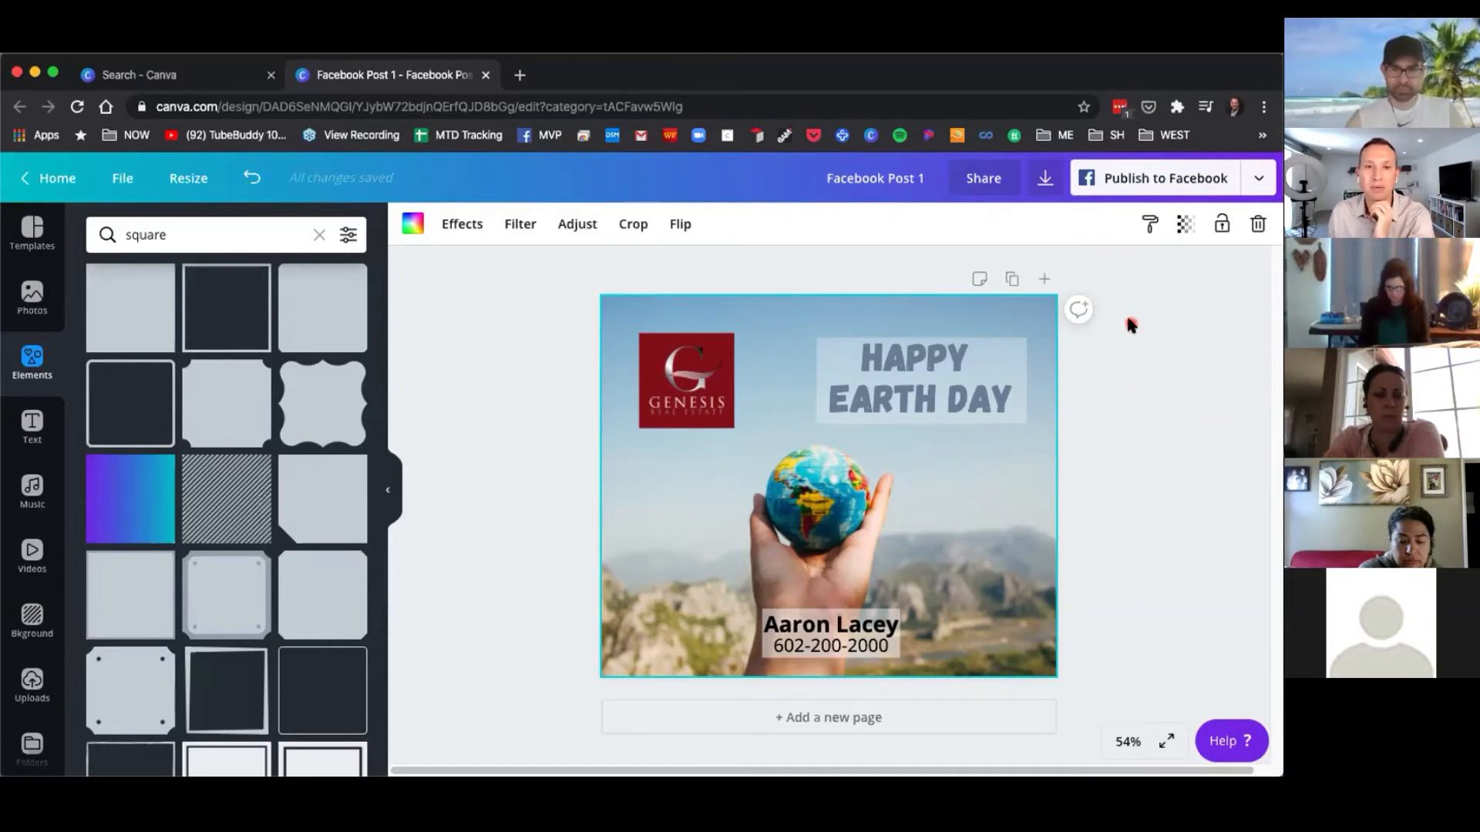
{"action": "left_click", "coordinate": [1046, 181]}
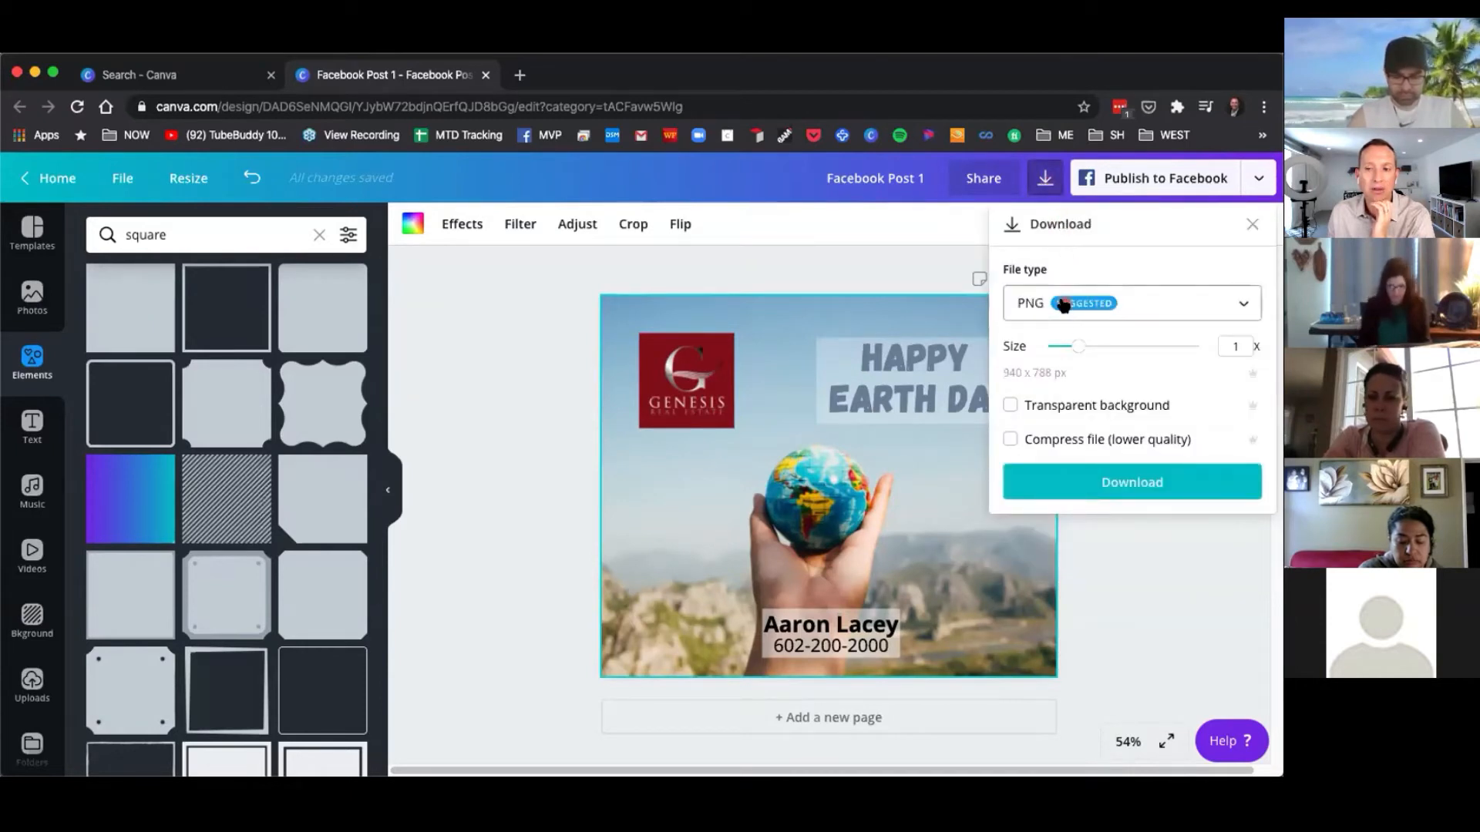
{"action": "left_click", "coordinate": [1073, 316]}
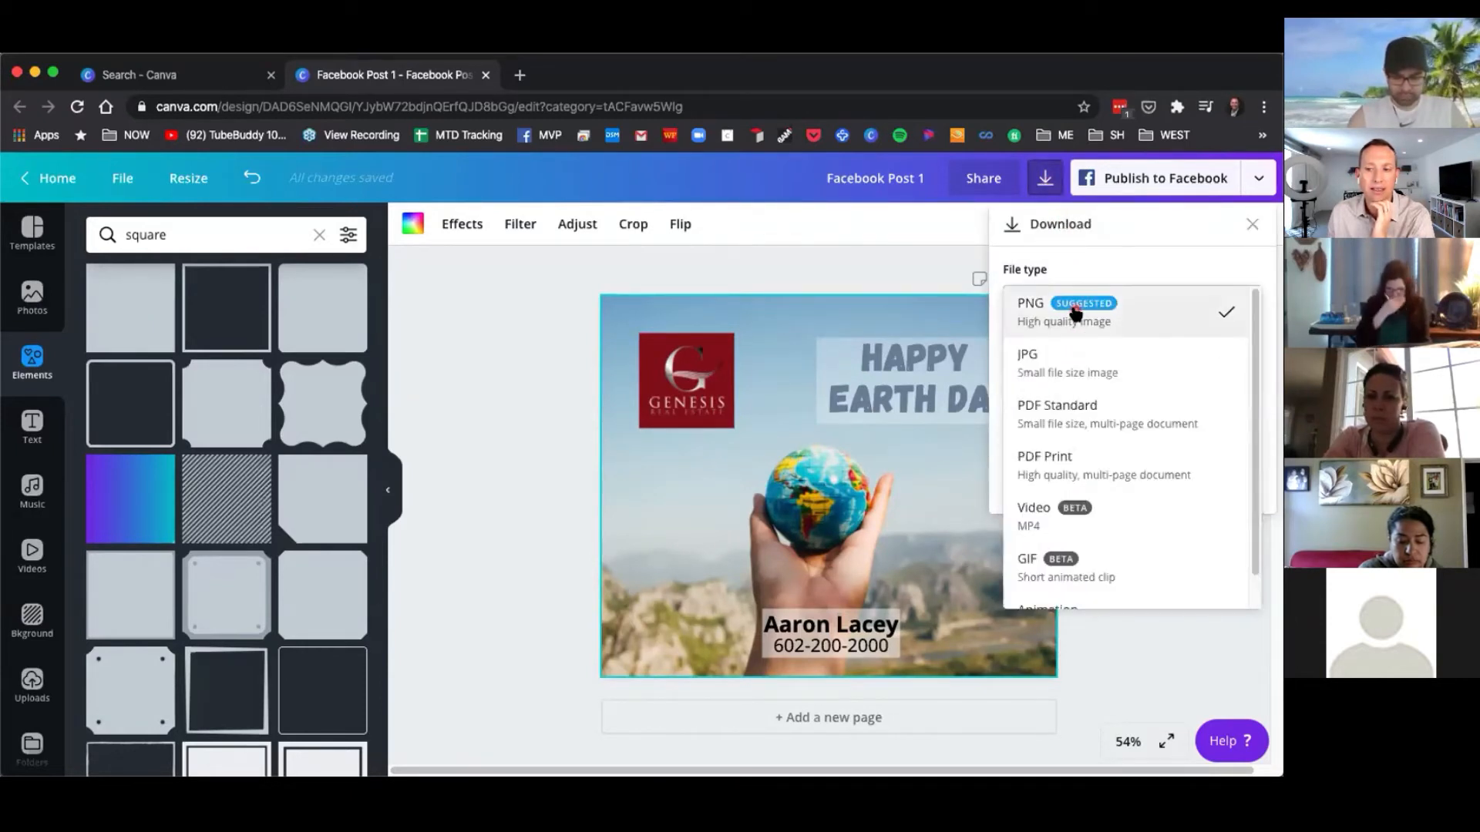
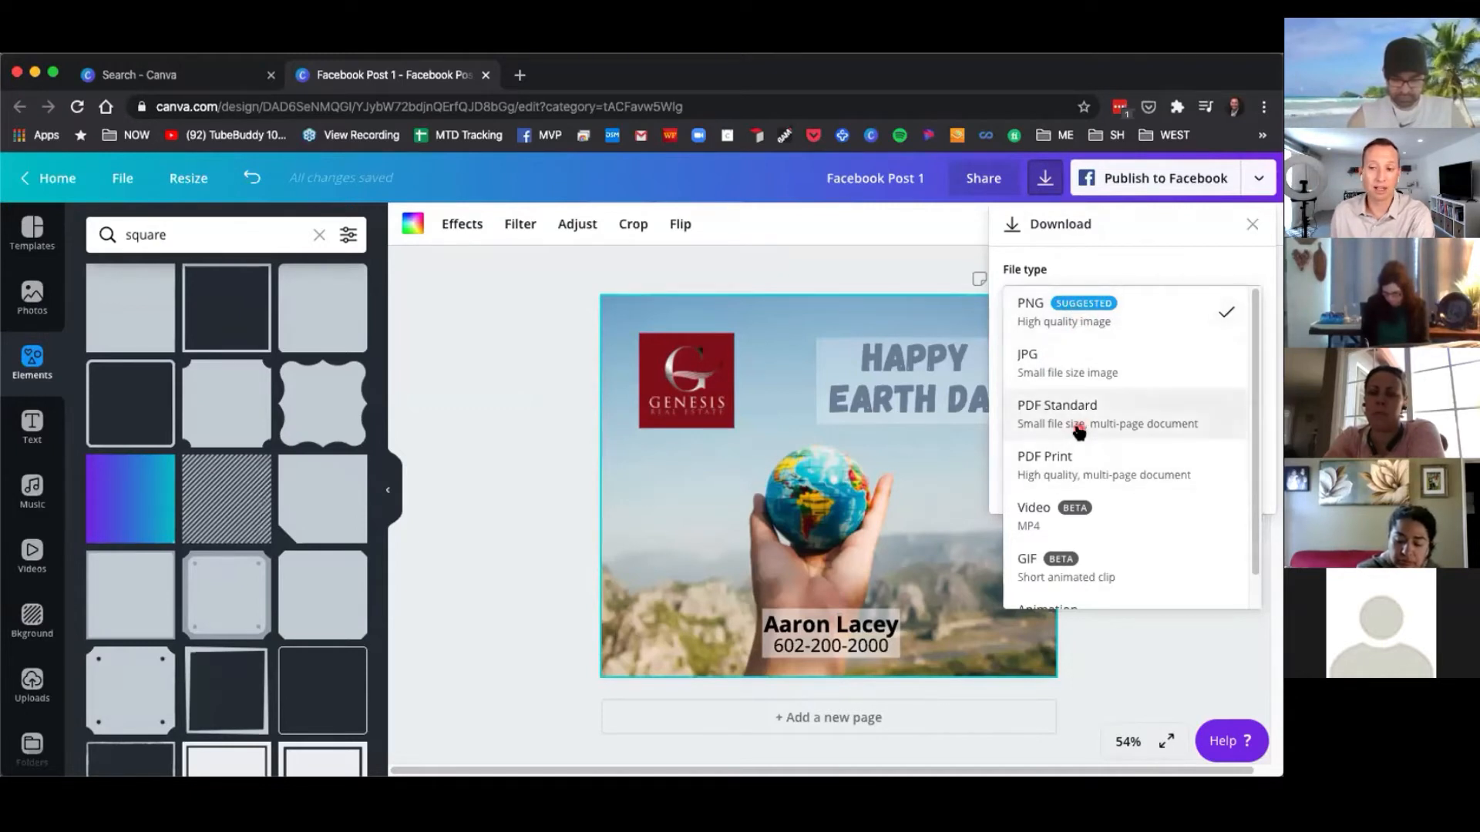
Download the post as a PNG file and close the publication confirmation dialog.
{"action": "left_click", "coordinate": [1077, 310]}
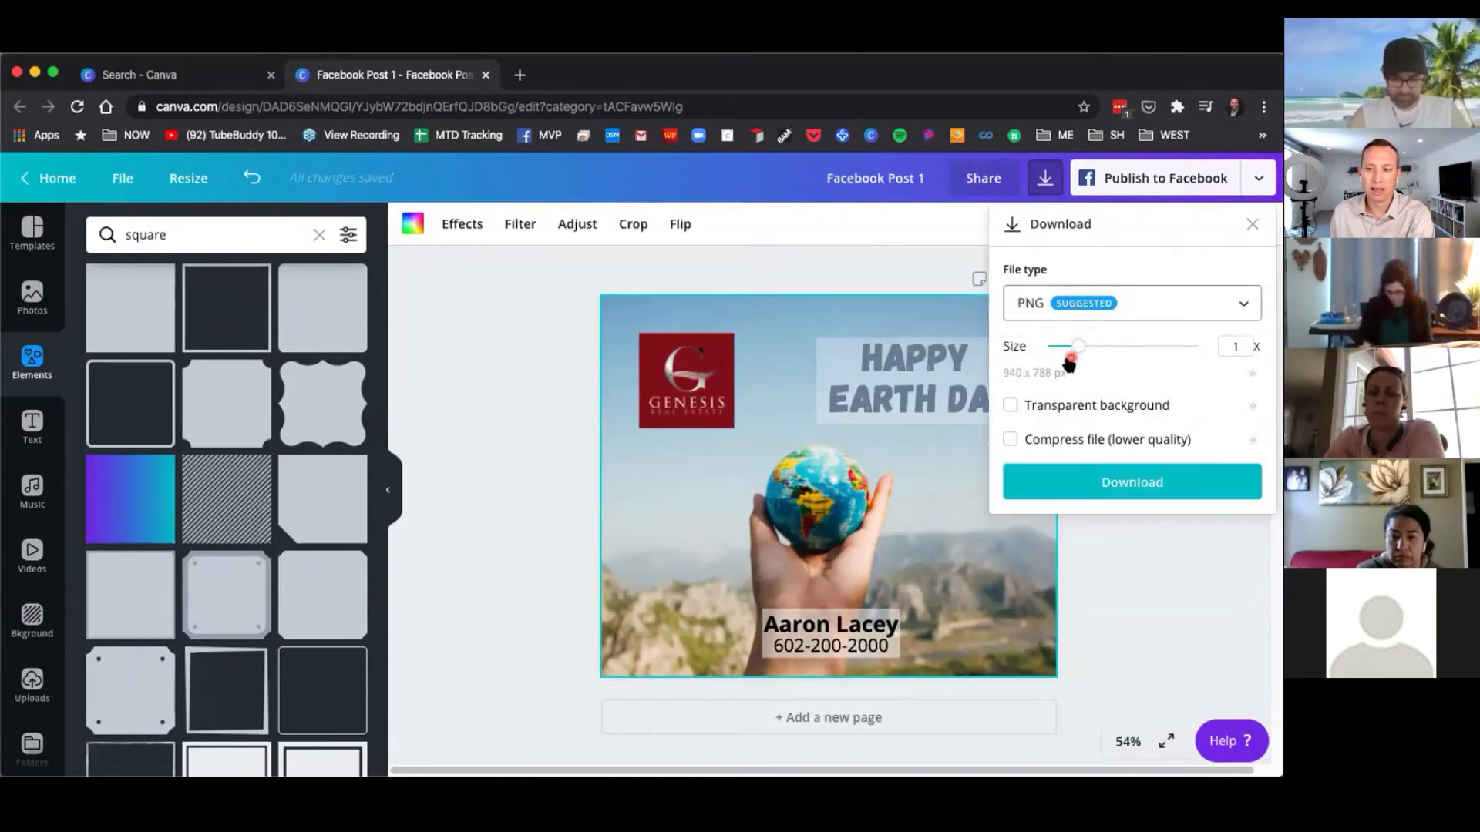
{"action": "left_click", "coordinate": [1125, 482]}
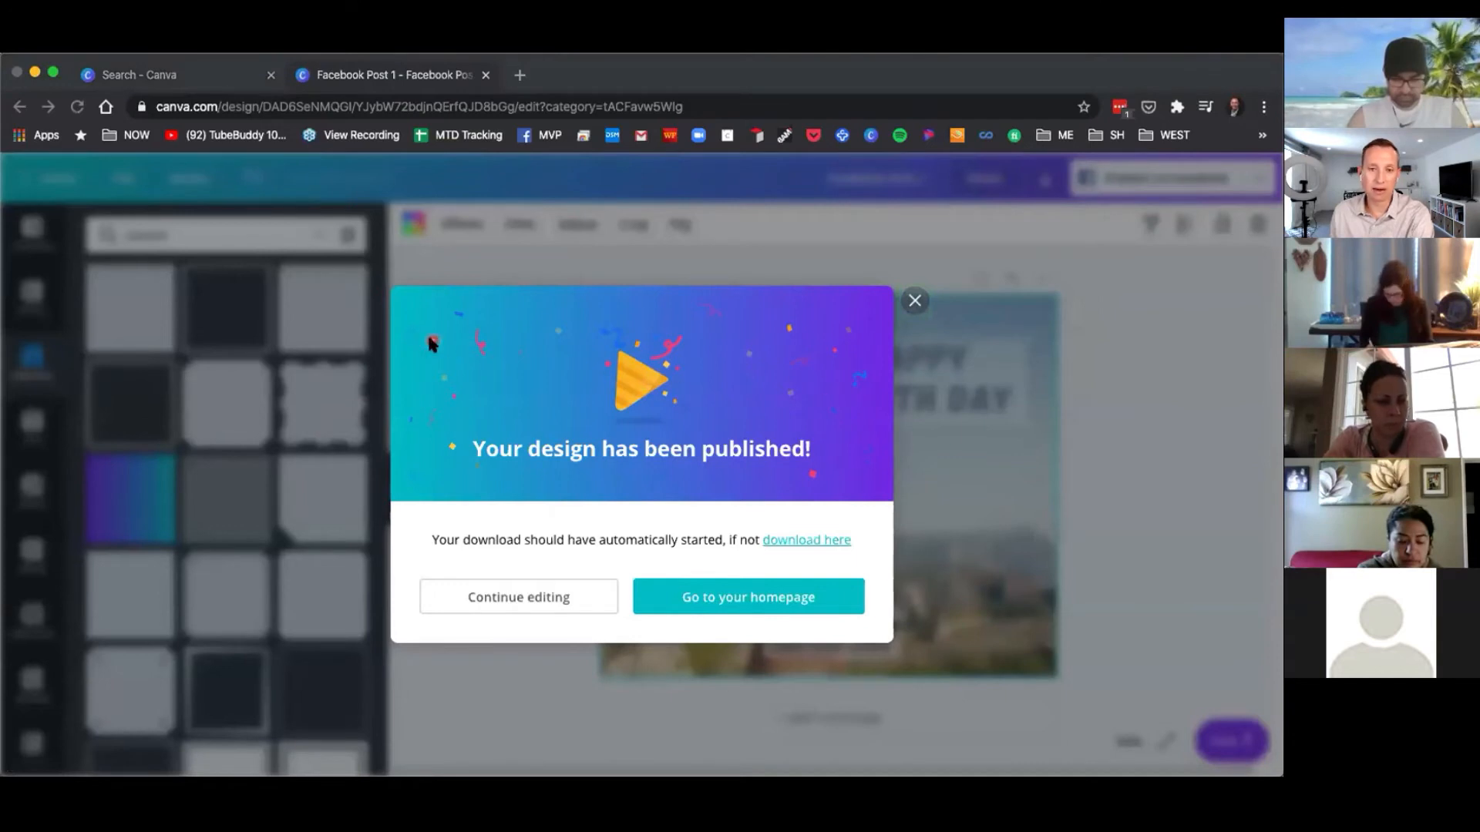
{"action": "left_click", "coordinate": [875, 405]}
{"action": "left_click", "coordinate": [913, 301]}
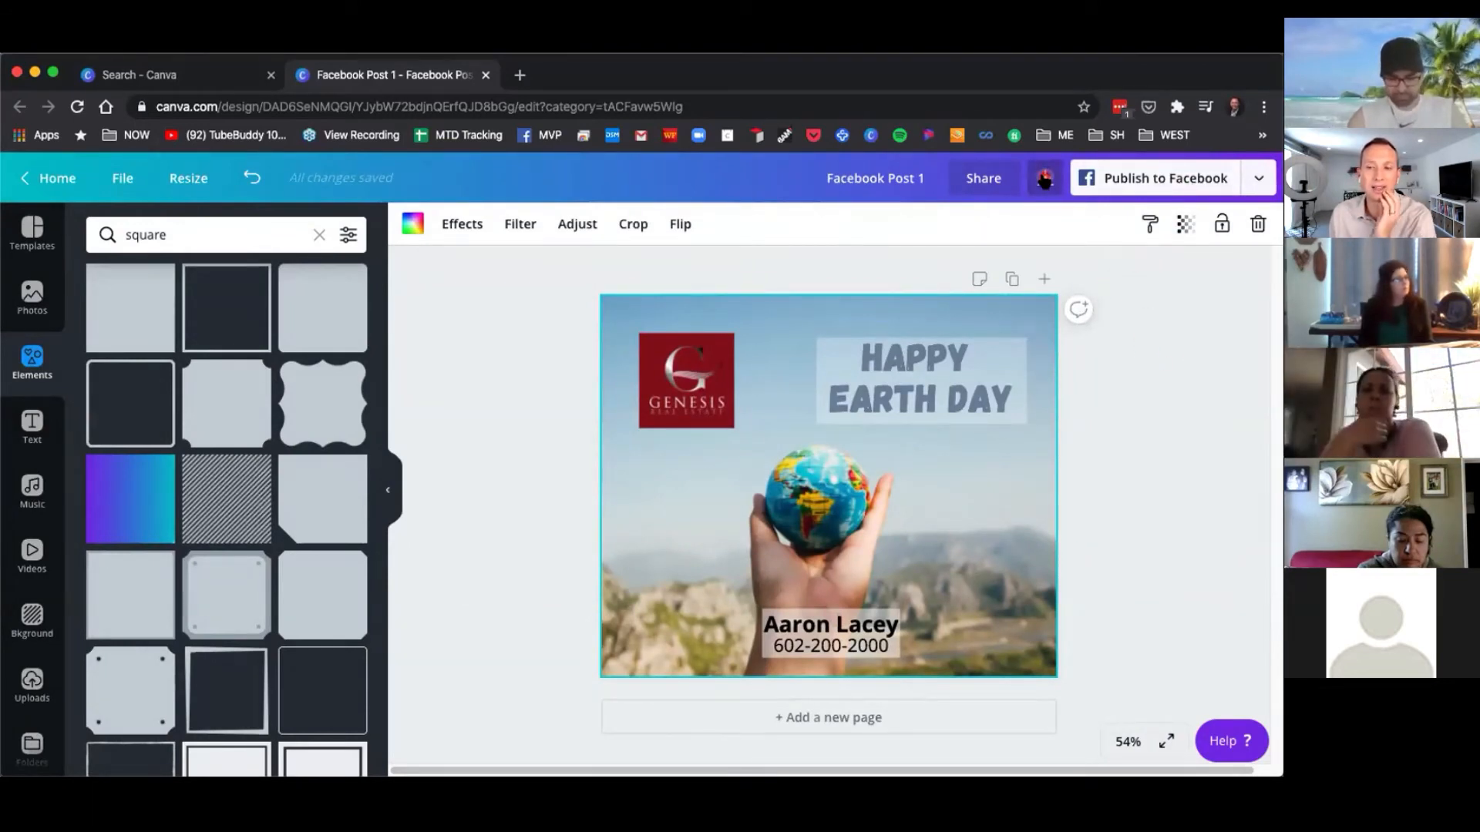
Open the publishing options and browse the full list of sharing destinations.
{"action": "left_click", "coordinate": [1262, 178]}
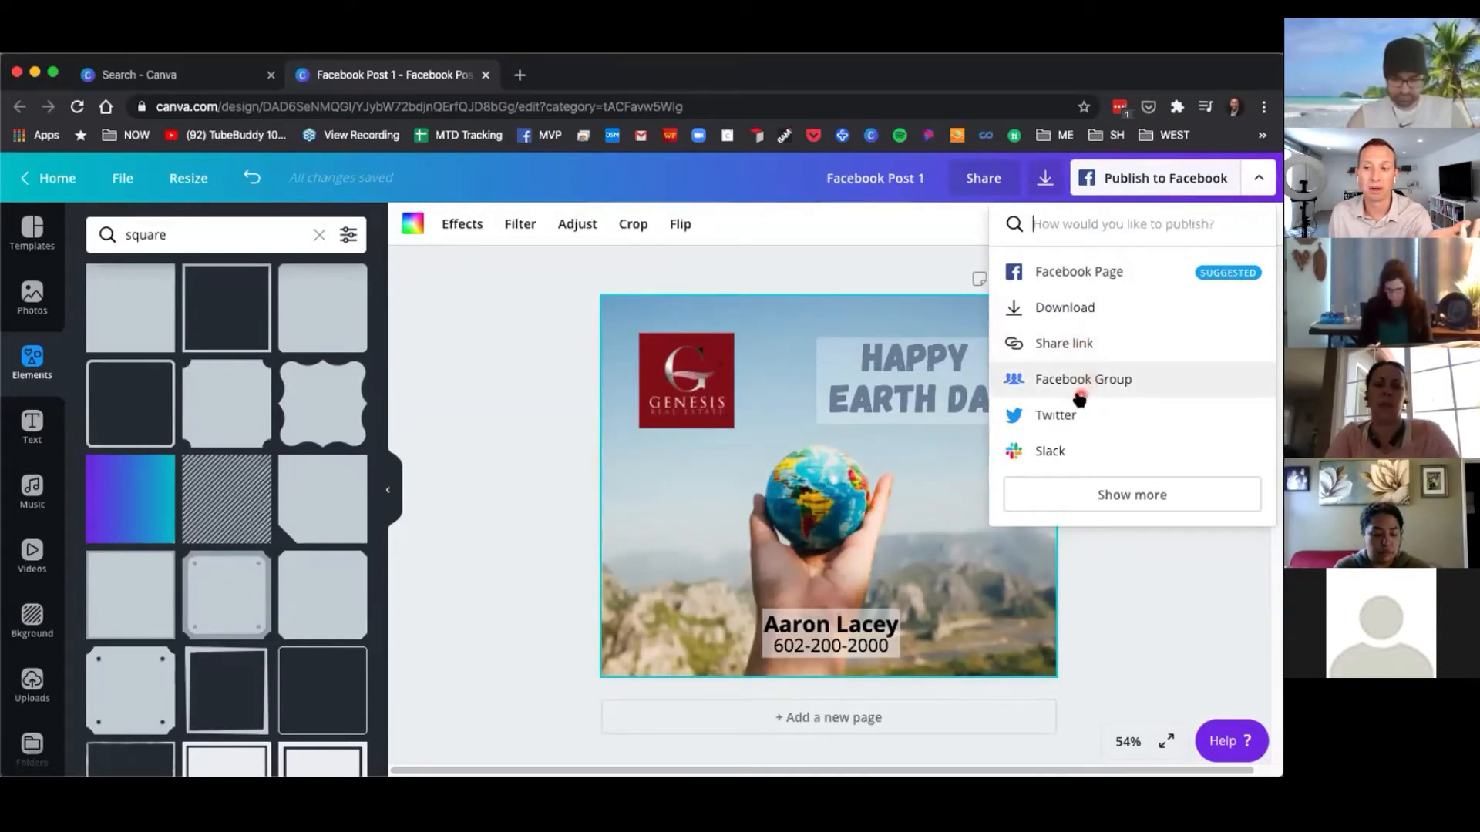
{"action": "left_click", "coordinate": [1127, 497]}
{"action": "scroll", "coordinate": [1126, 494], "scroll_direction": "down", "scroll_amount": 2}
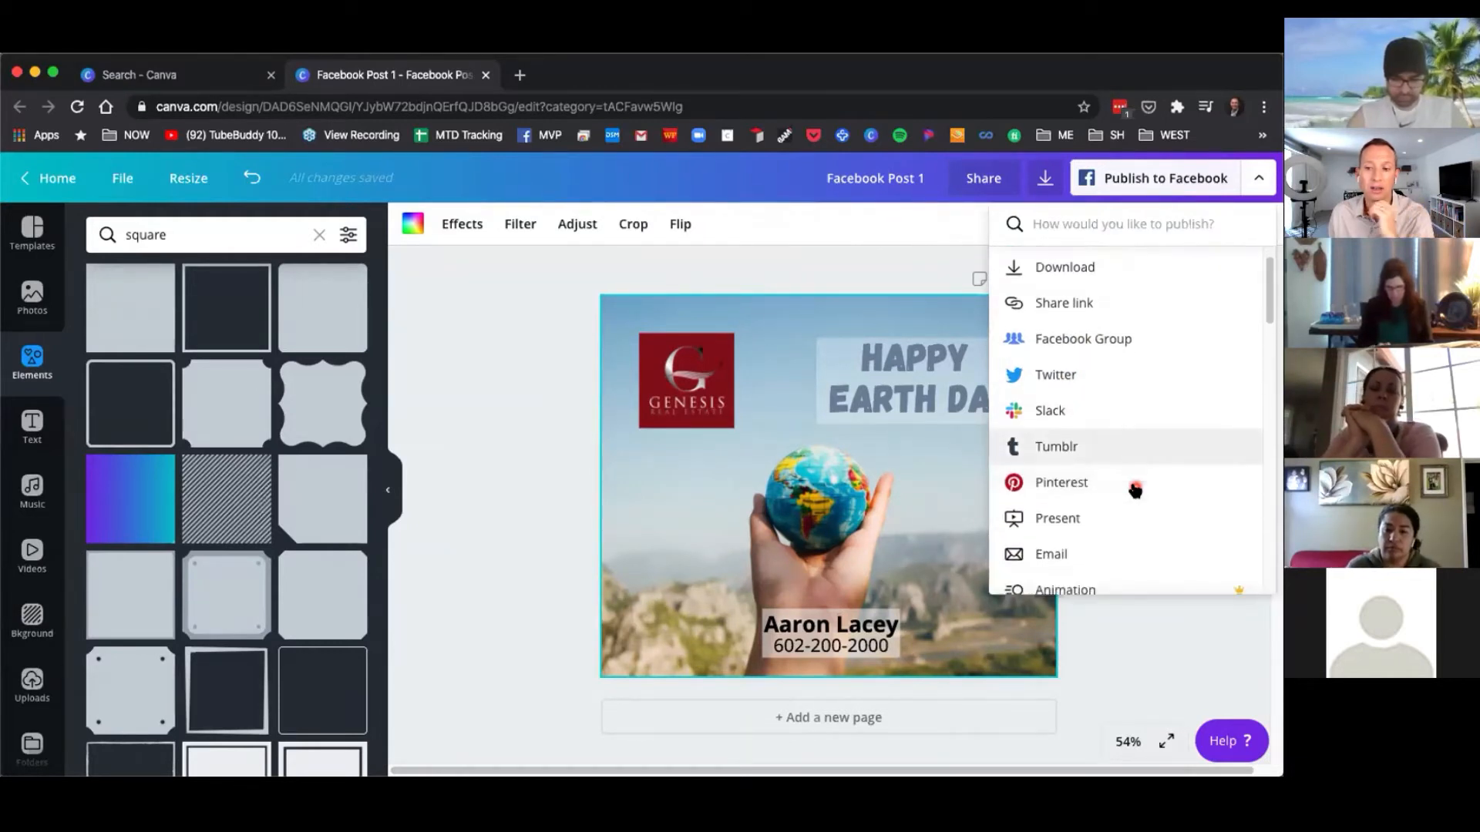
{"action": "scroll", "coordinate": [1107, 433], "scroll_direction": "down", "scroll_amount": 2}
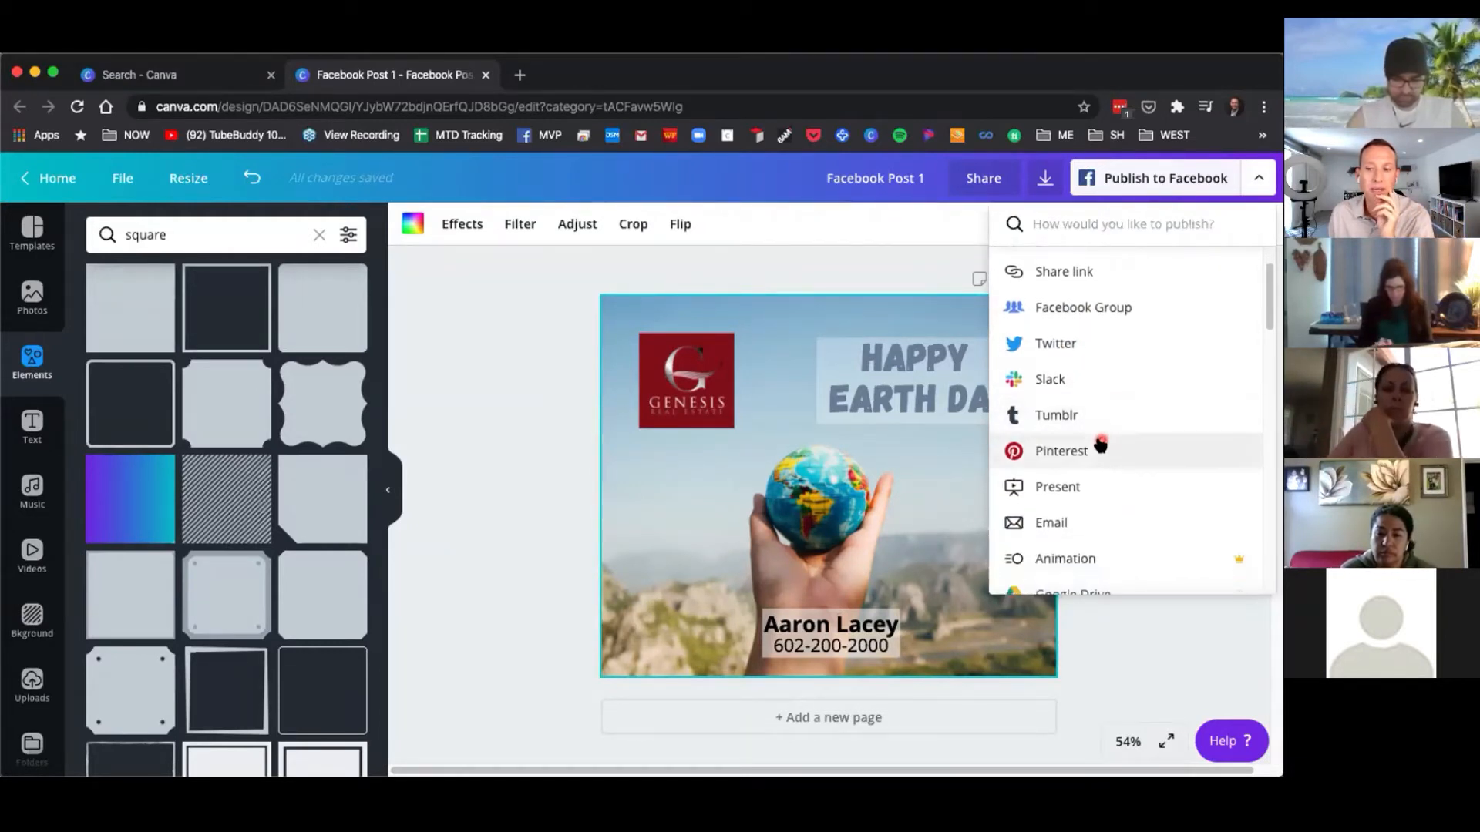
{"action": "scroll", "coordinate": [1104, 474], "scroll_direction": "down", "scroll_amount": 4}
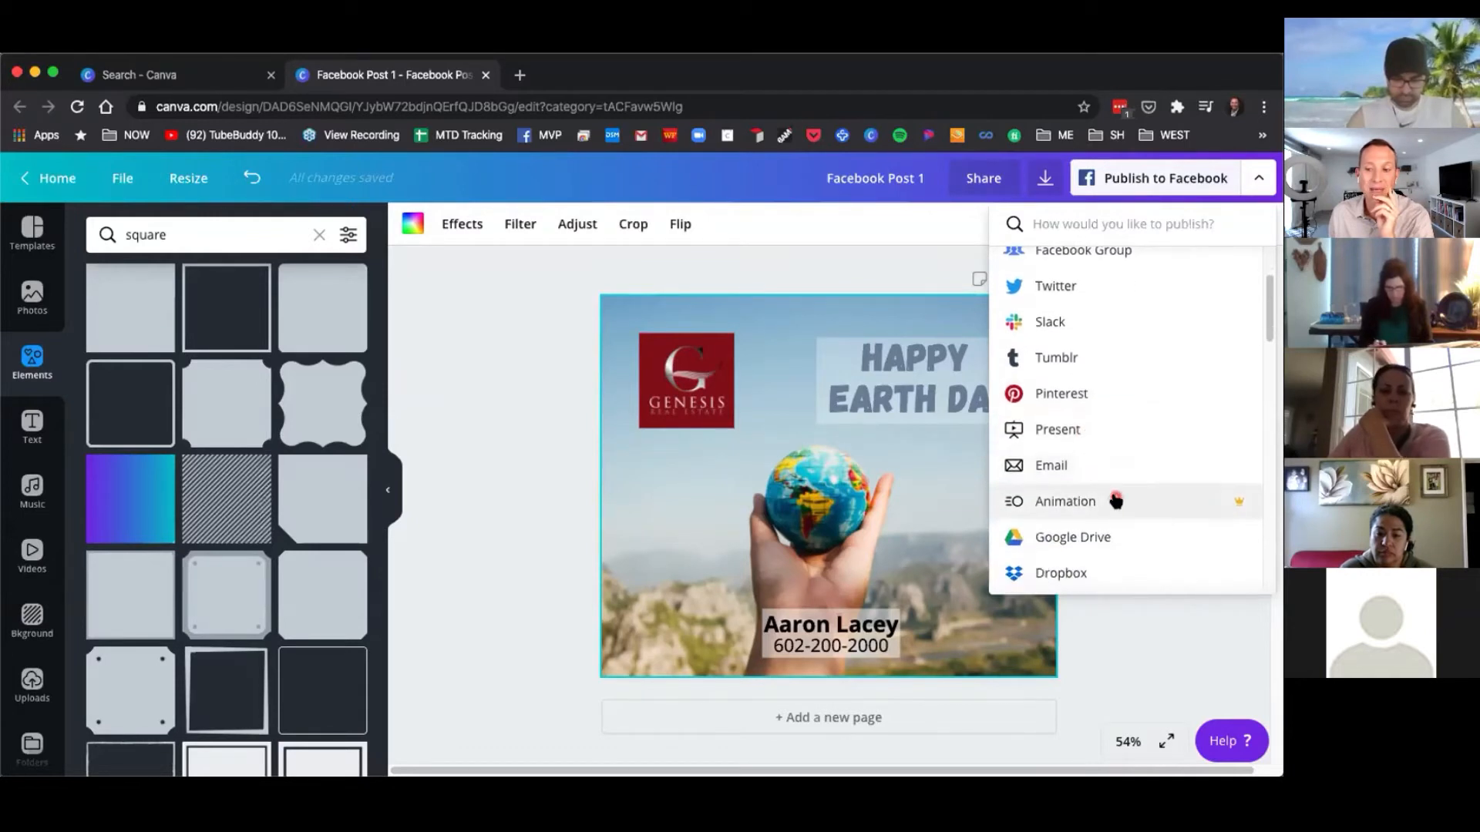
{"action": "left_click_drag", "start_coordinate": [1269, 339], "coordinate": [1269, 270]}
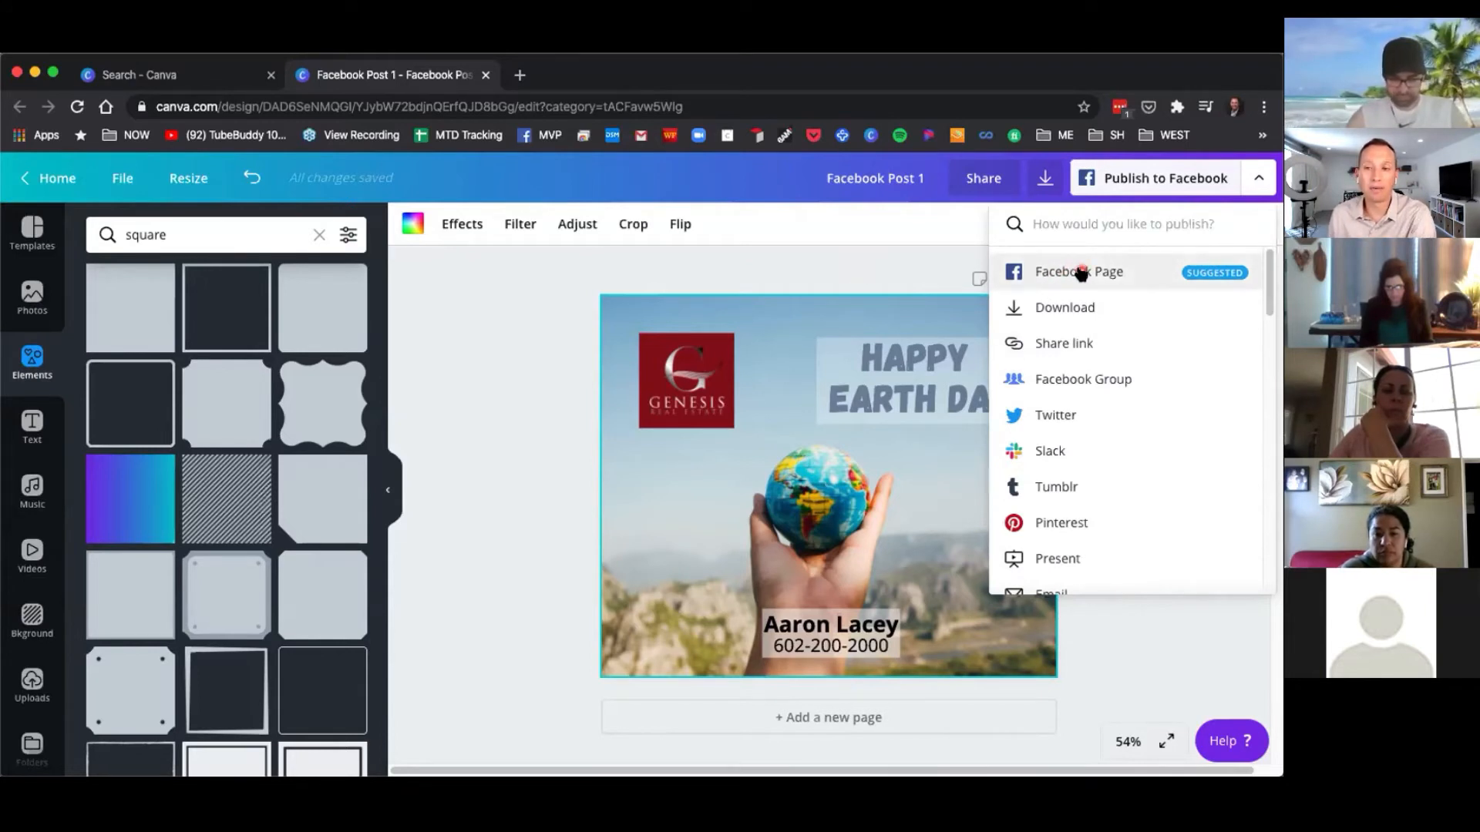
Try to connect a Facebook account for publishing to a Facebook Page, then close the panel.
{"action": "left_click", "coordinate": [1107, 274]}
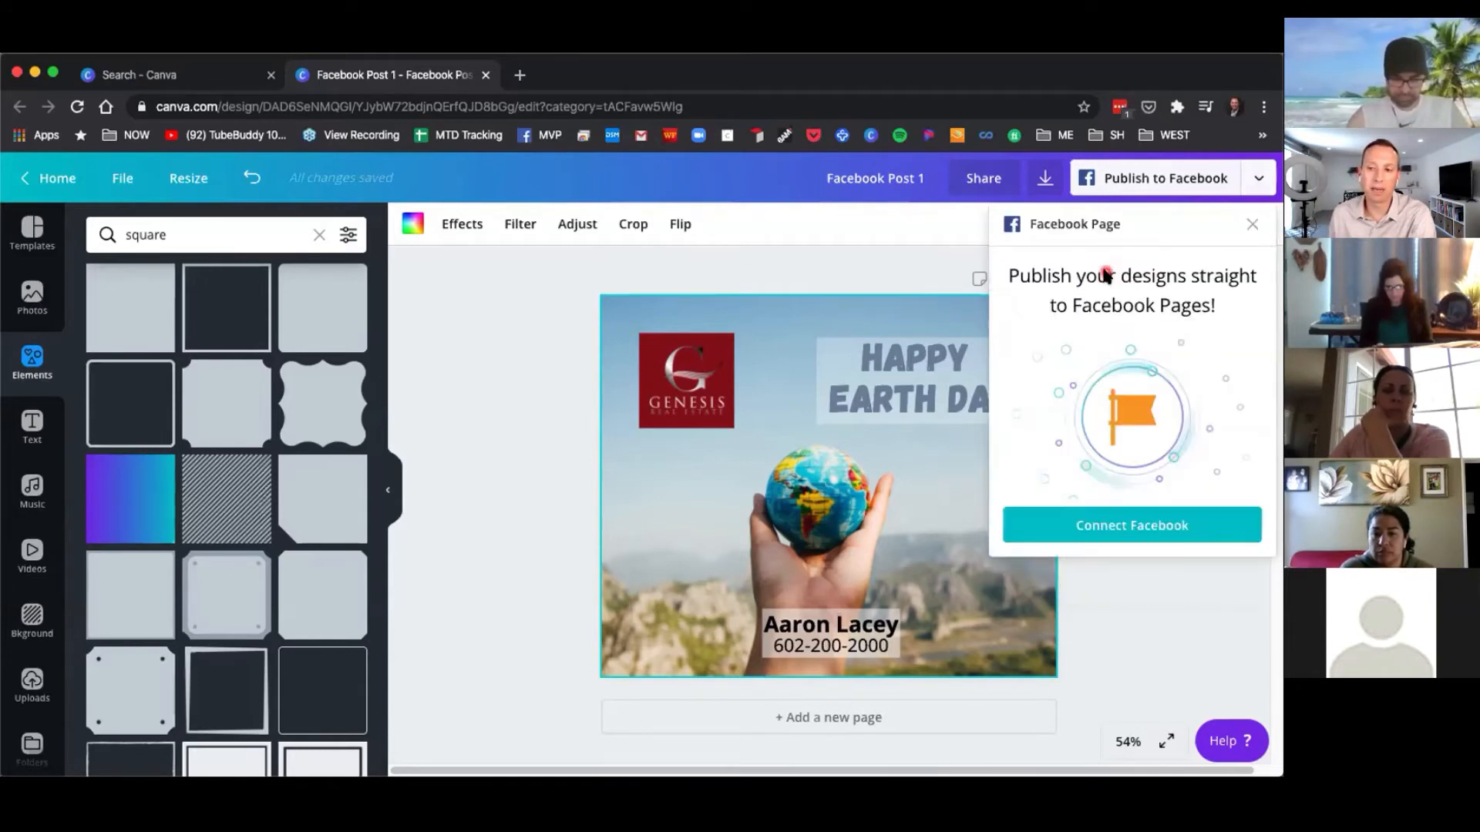
{"action": "left_click", "coordinate": [1147, 527]}
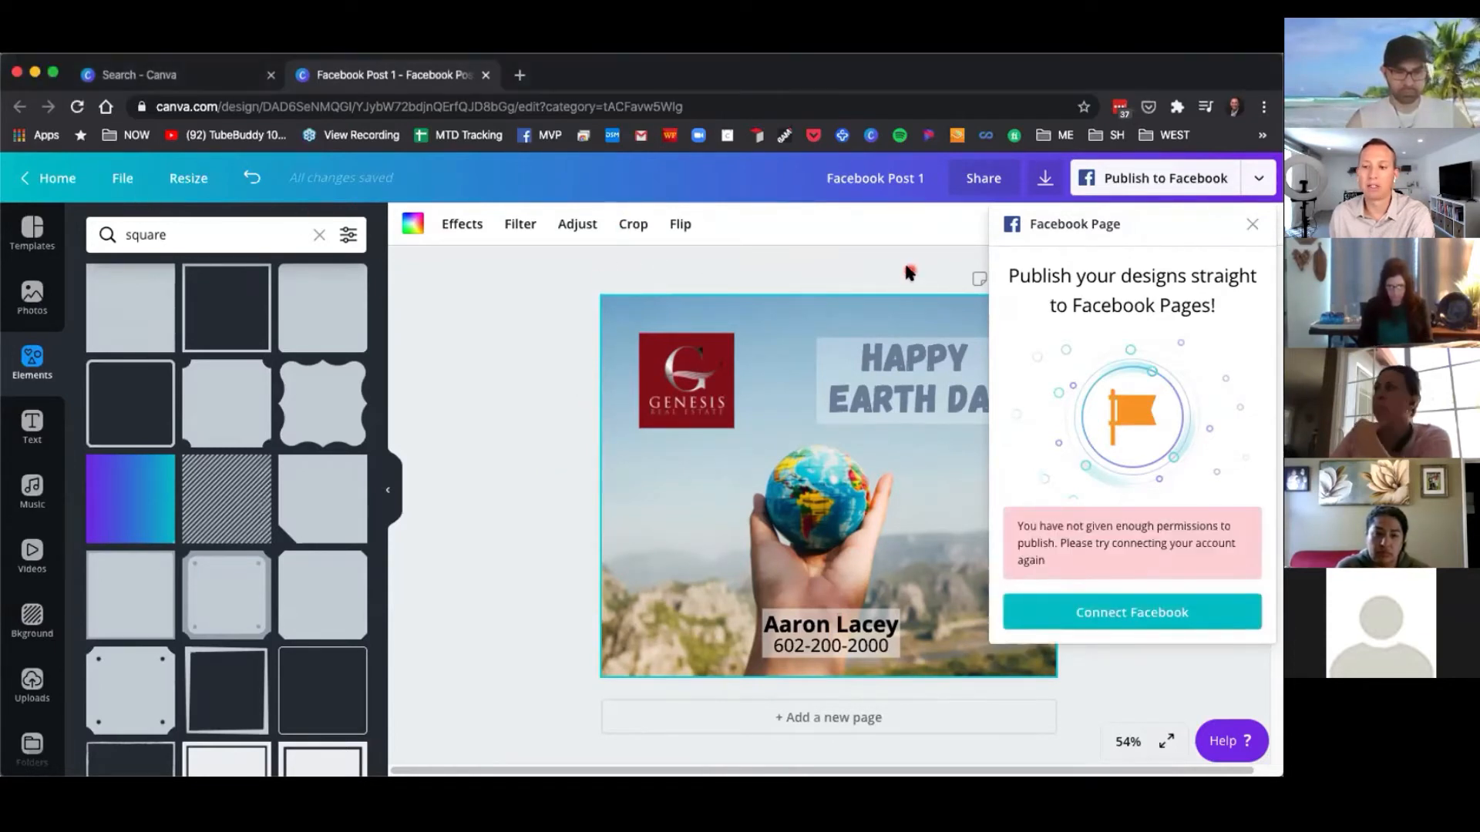
{"action": "left_click", "coordinate": [857, 252]}
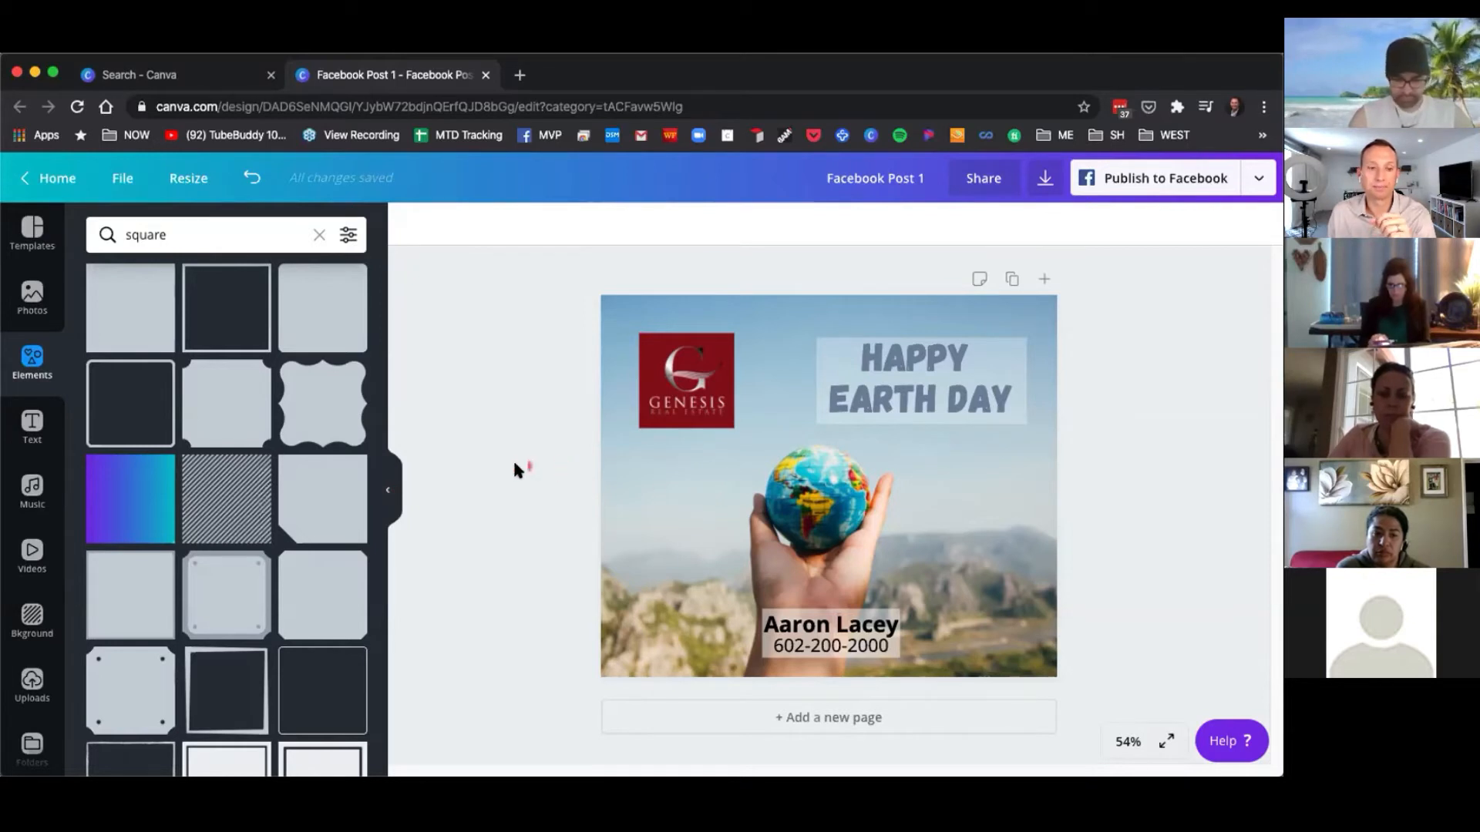
Hide the side panel and show it again.
{"action": "left_click", "coordinate": [389, 491]}
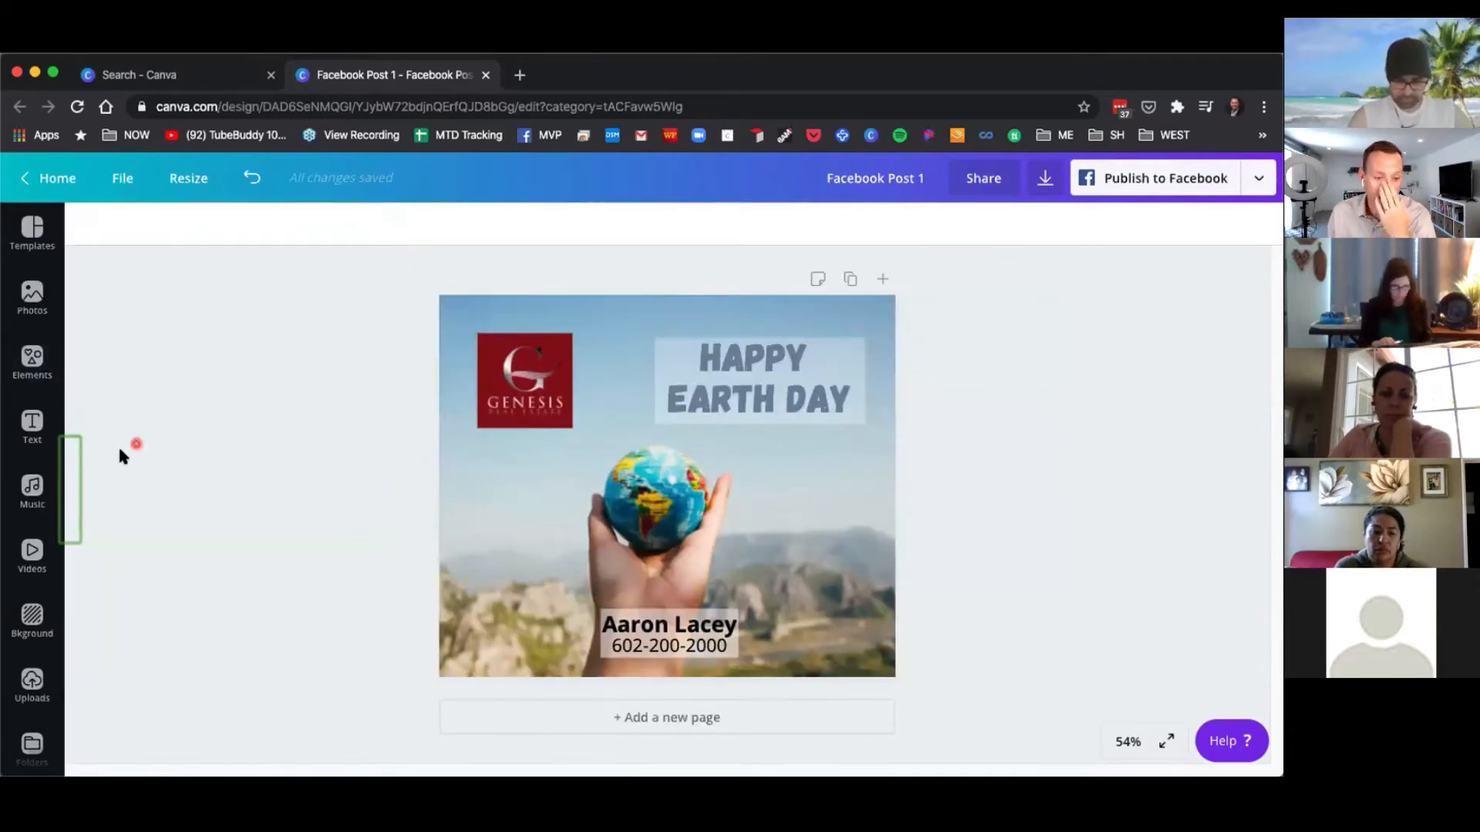
{"action": "left_click", "coordinate": [68, 488]}
{"action": "left_click", "coordinate": [395, 496]}
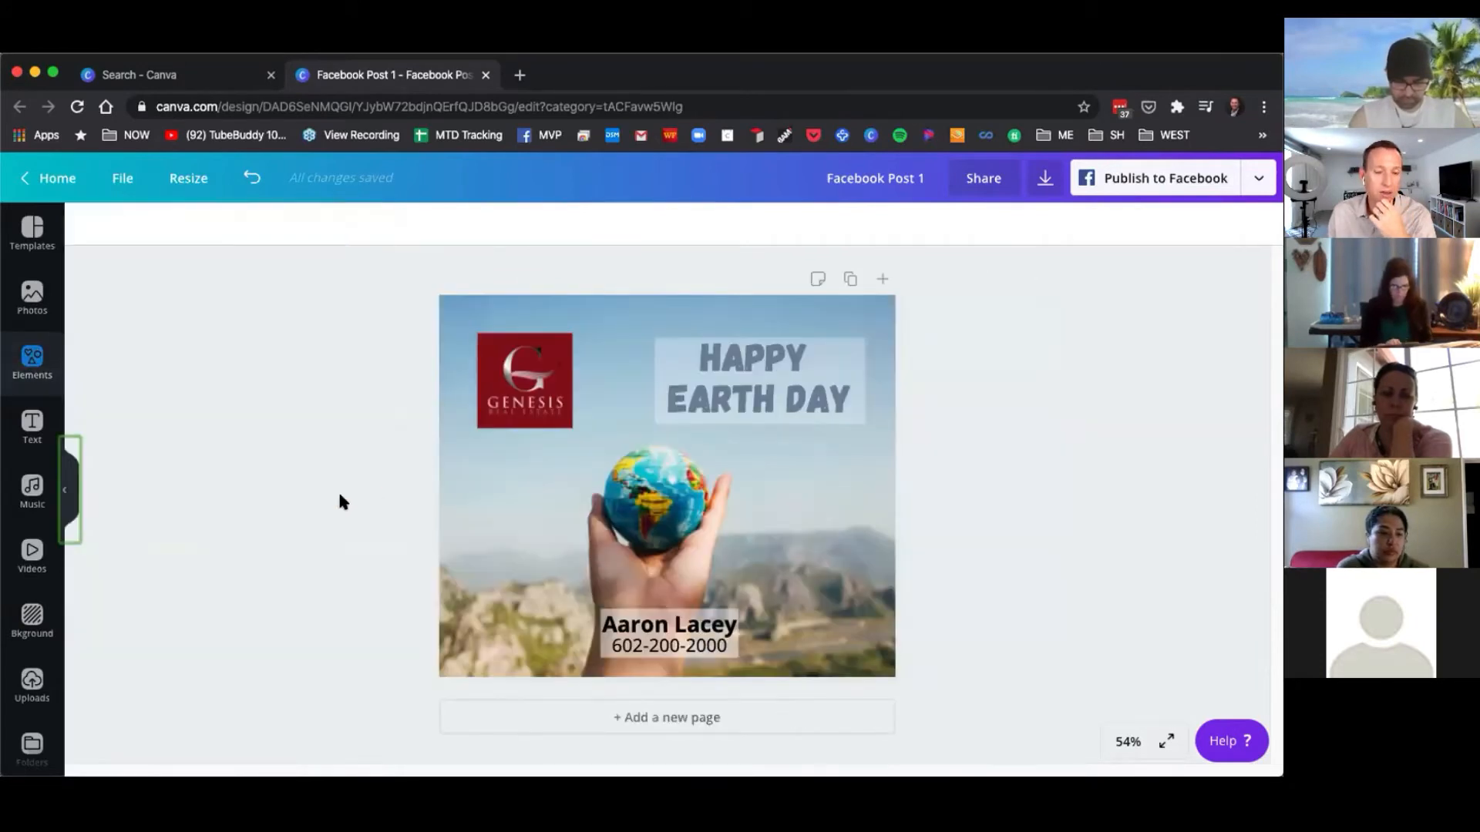
{"action": "left_click", "coordinate": [67, 490]}
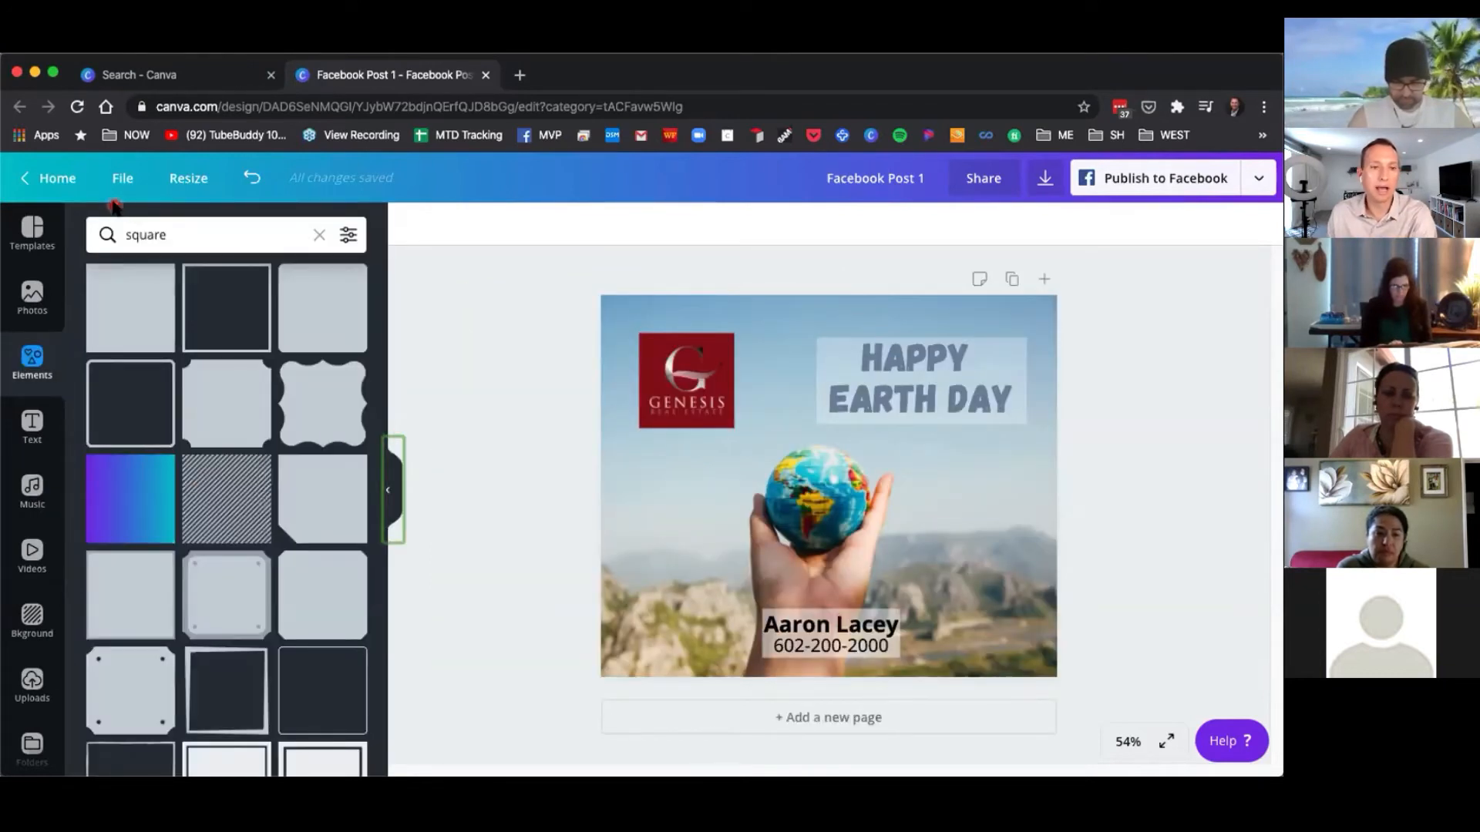
Return to the home page and search for a Flyer design.
{"action": "left_click", "coordinate": [56, 179]}
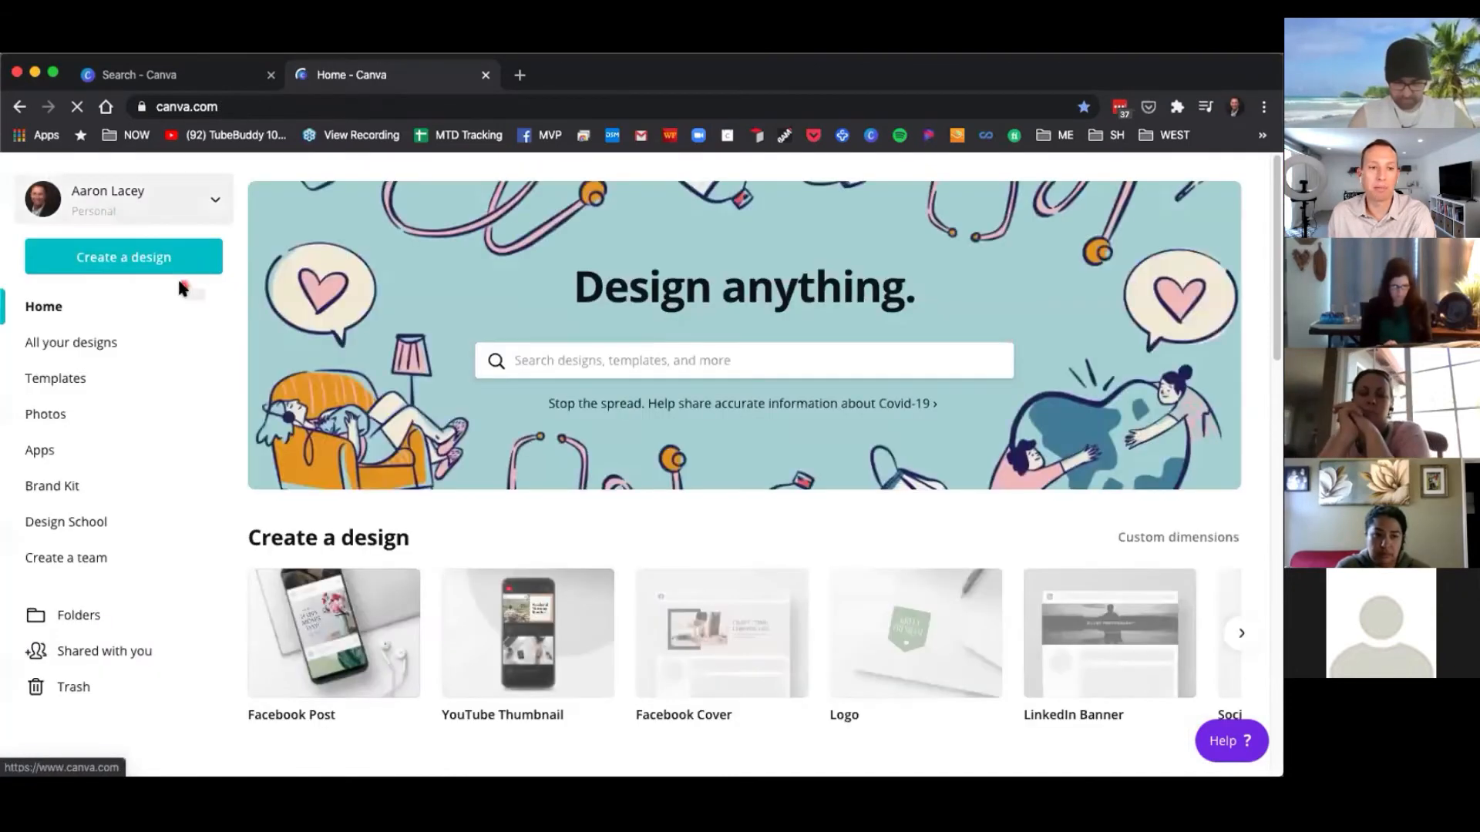
{"action": "left_click", "coordinate": [576, 359]}
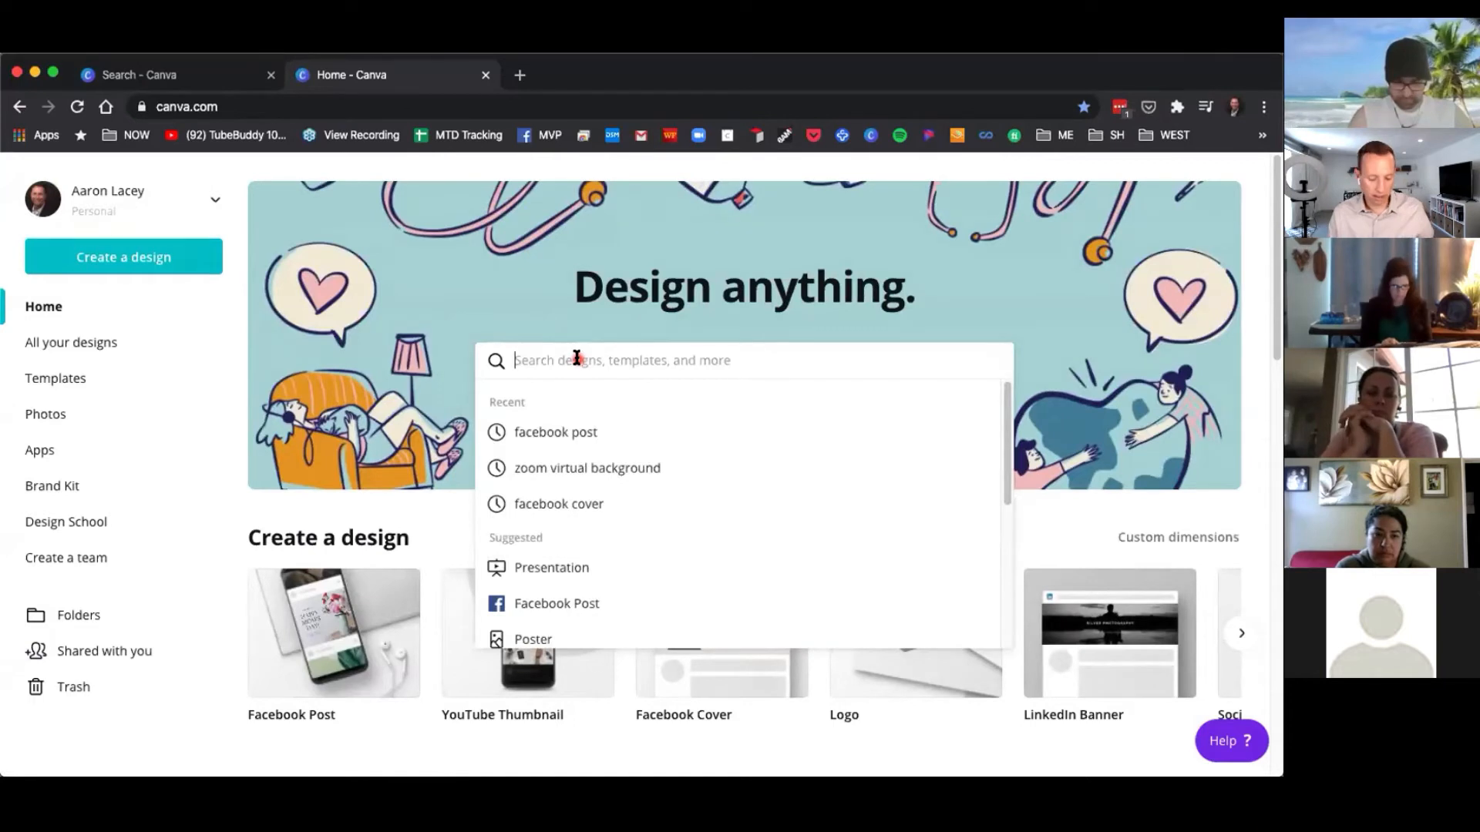
{"action": "type", "text": "flyer"}
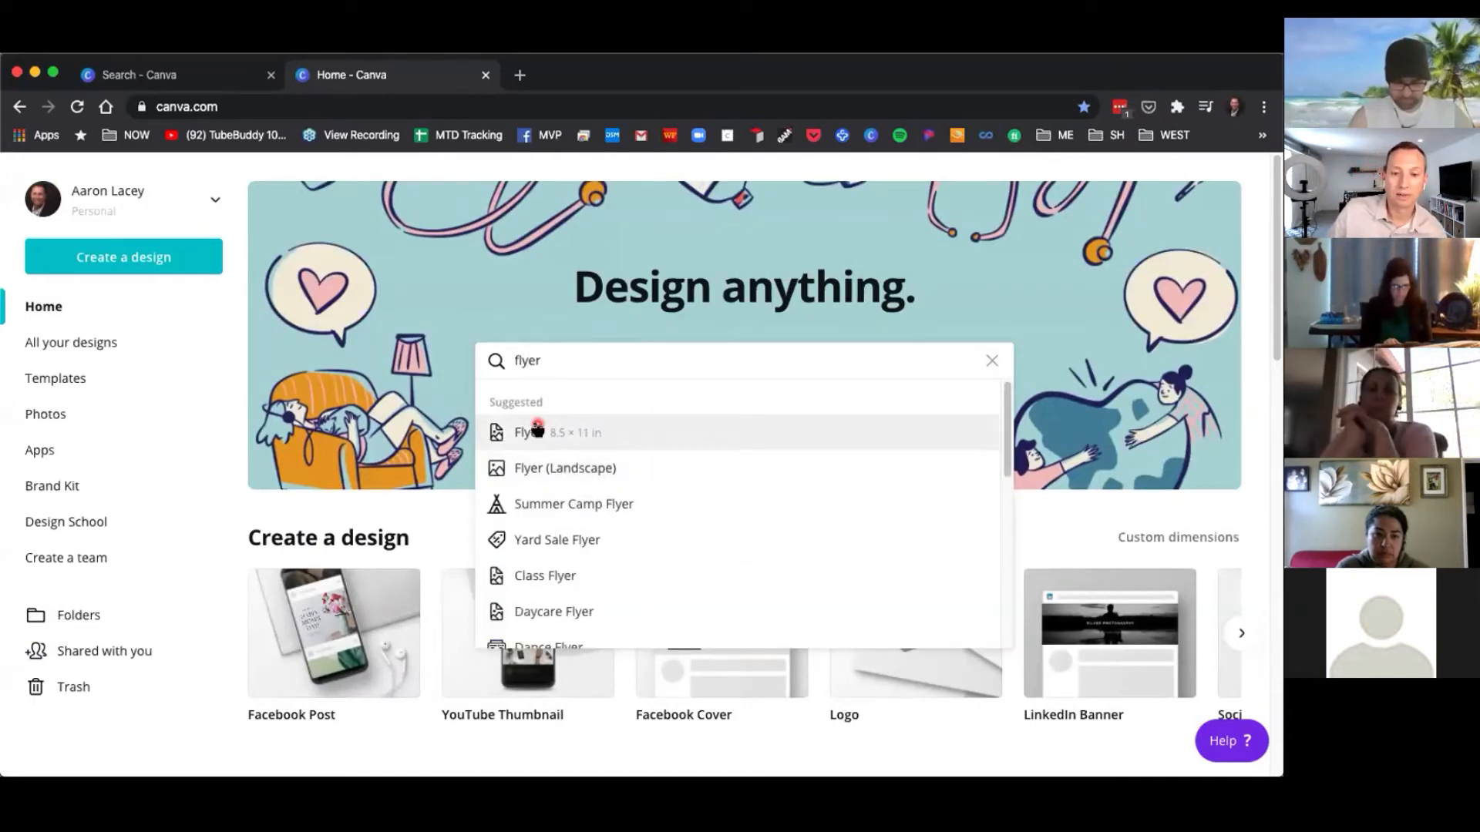
{"action": "left_click", "coordinate": [639, 434]}
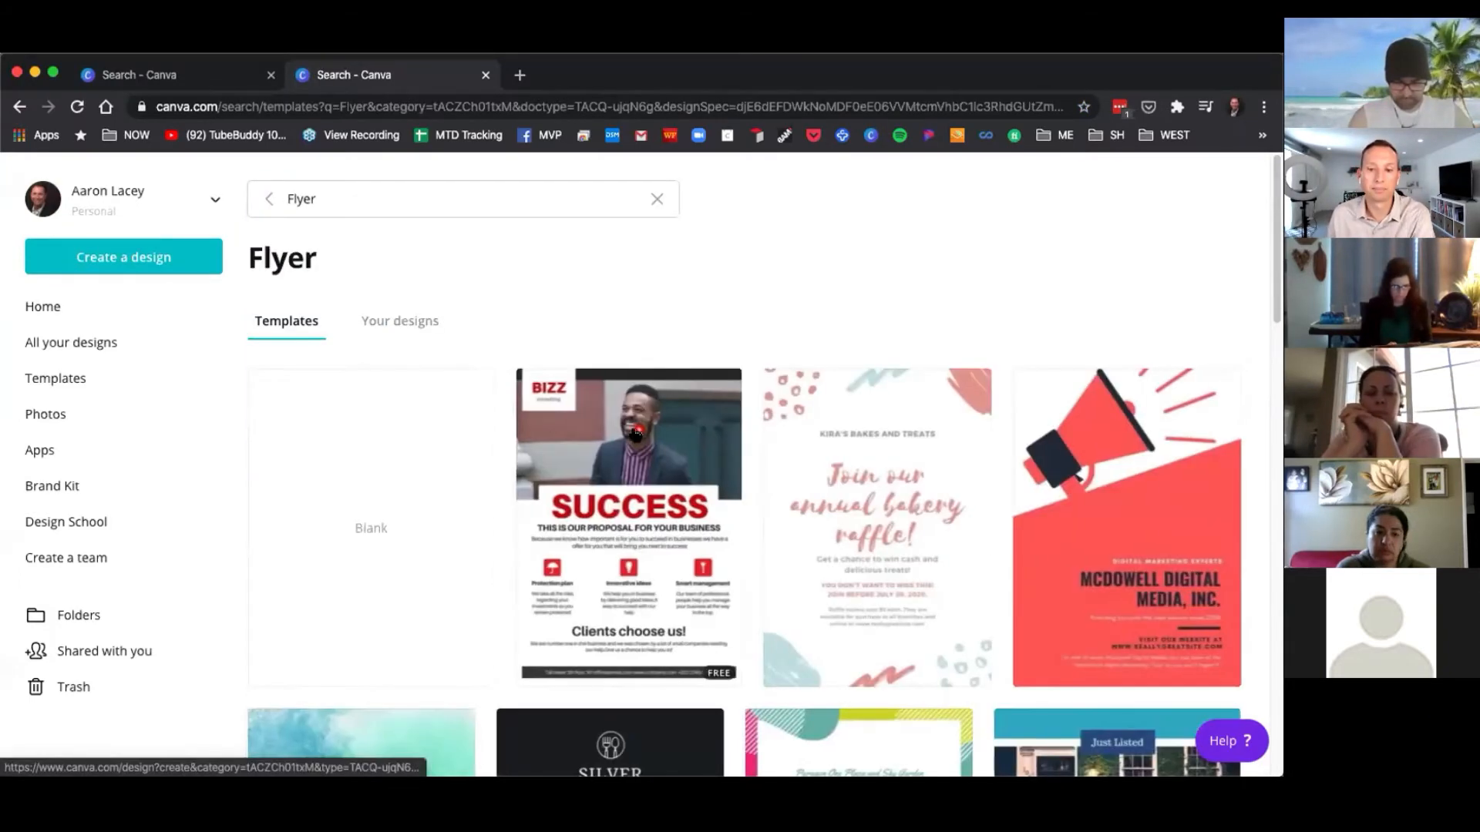
Create a blank flyer design.
{"action": "scroll", "coordinate": [396, 545], "scroll_direction": "down", "scroll_amount": 5}
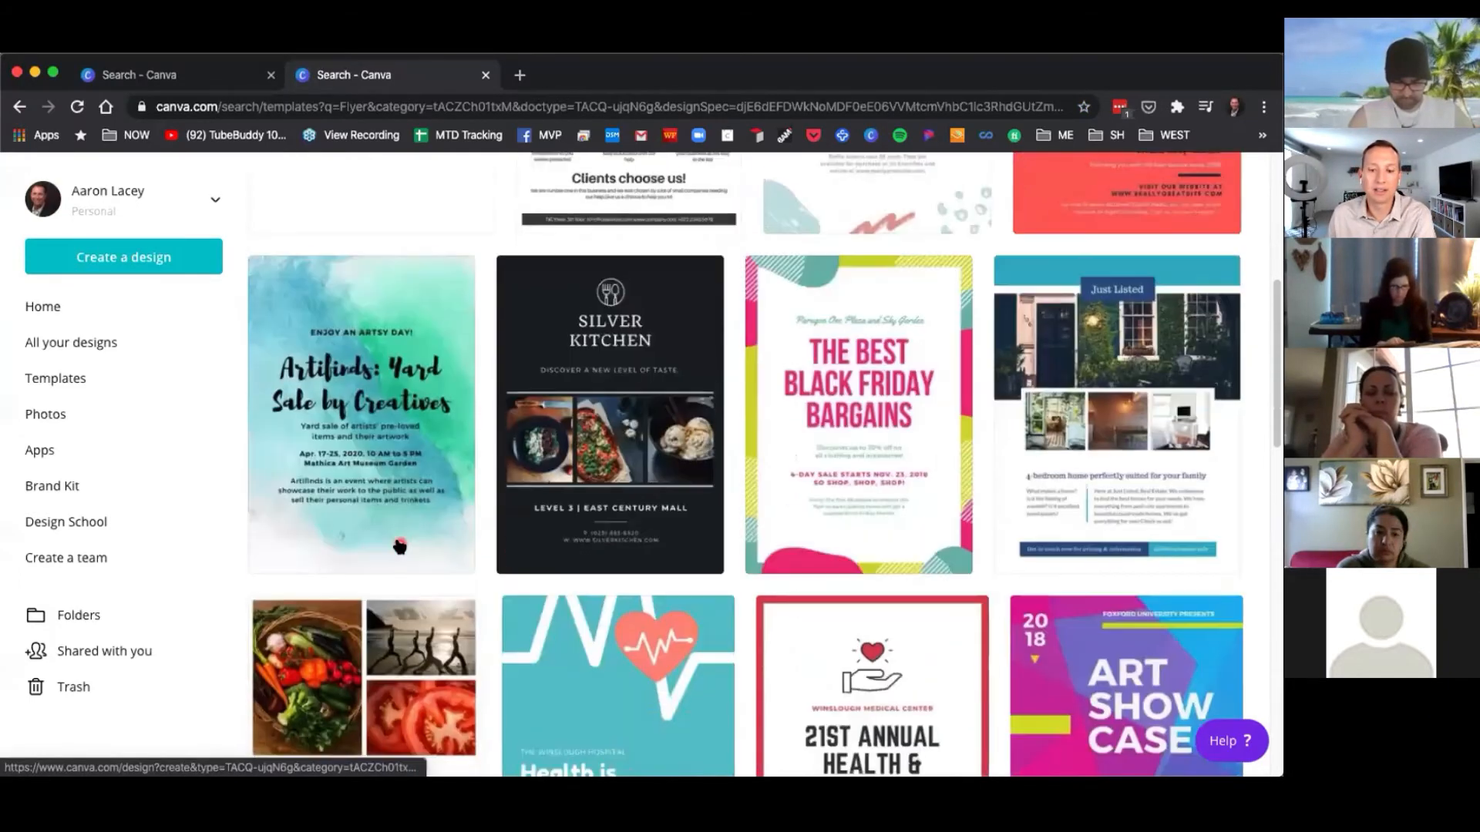
{"action": "scroll", "coordinate": [401, 542], "scroll_direction": "up", "scroll_amount": 5}
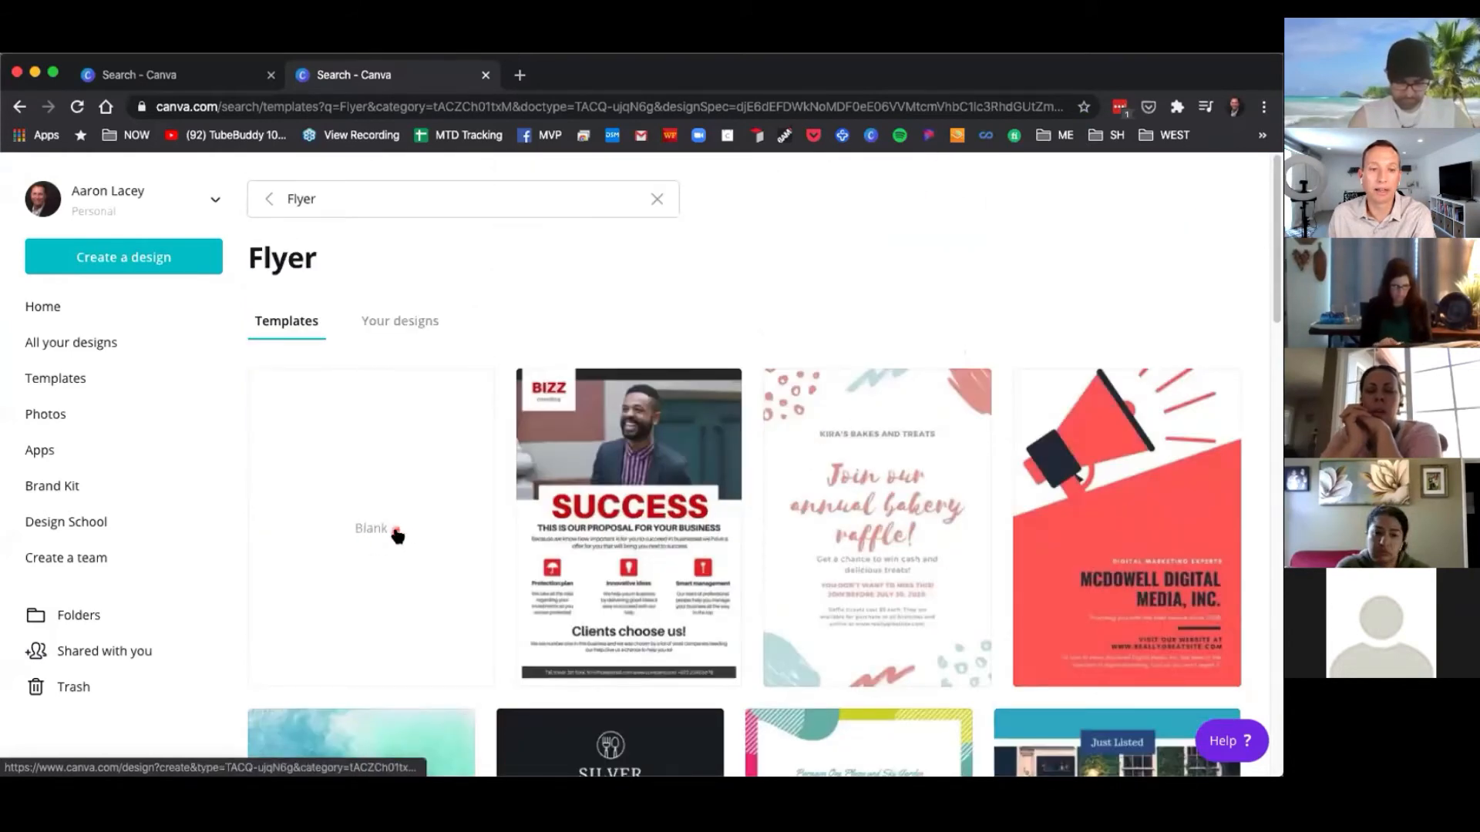
{"action": "left_click", "coordinate": [390, 531]}
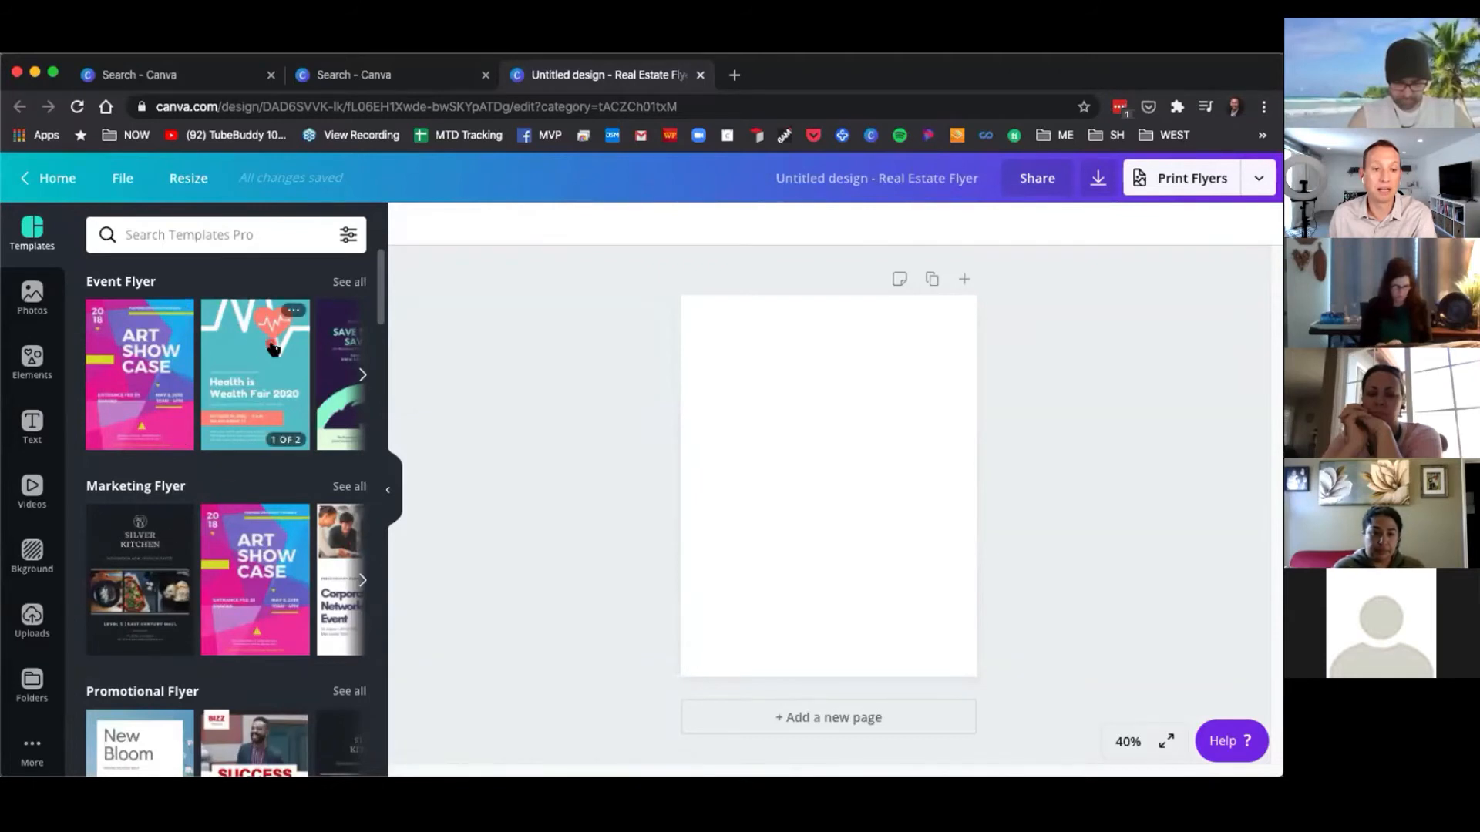
Search the flyer templates for real estate.
{"action": "scroll", "coordinate": [209, 482], "scroll_direction": "down", "scroll_amount": 3}
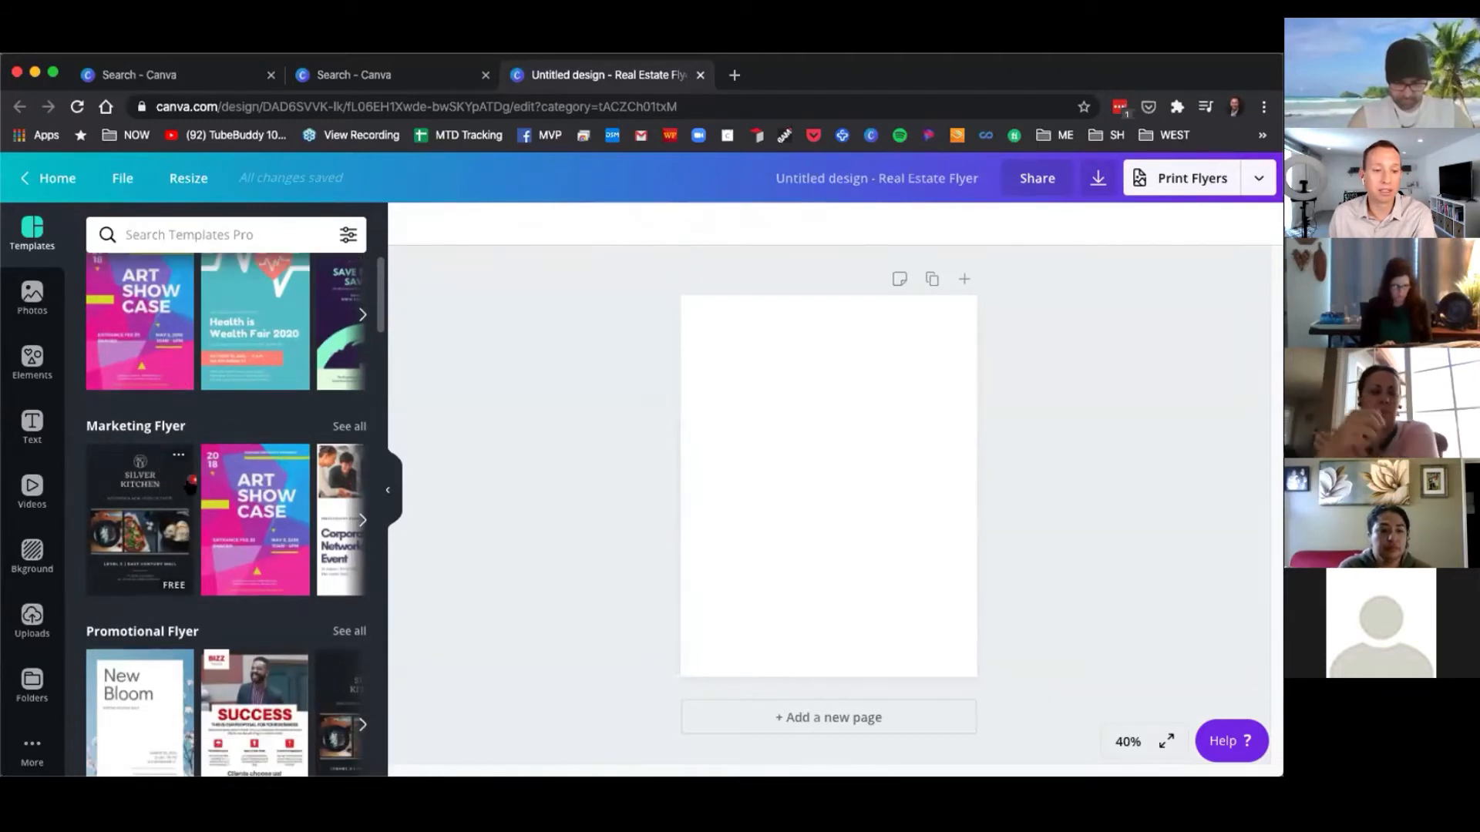
{"action": "scroll", "coordinate": [209, 482], "scroll_direction": "down", "scroll_amount": 5}
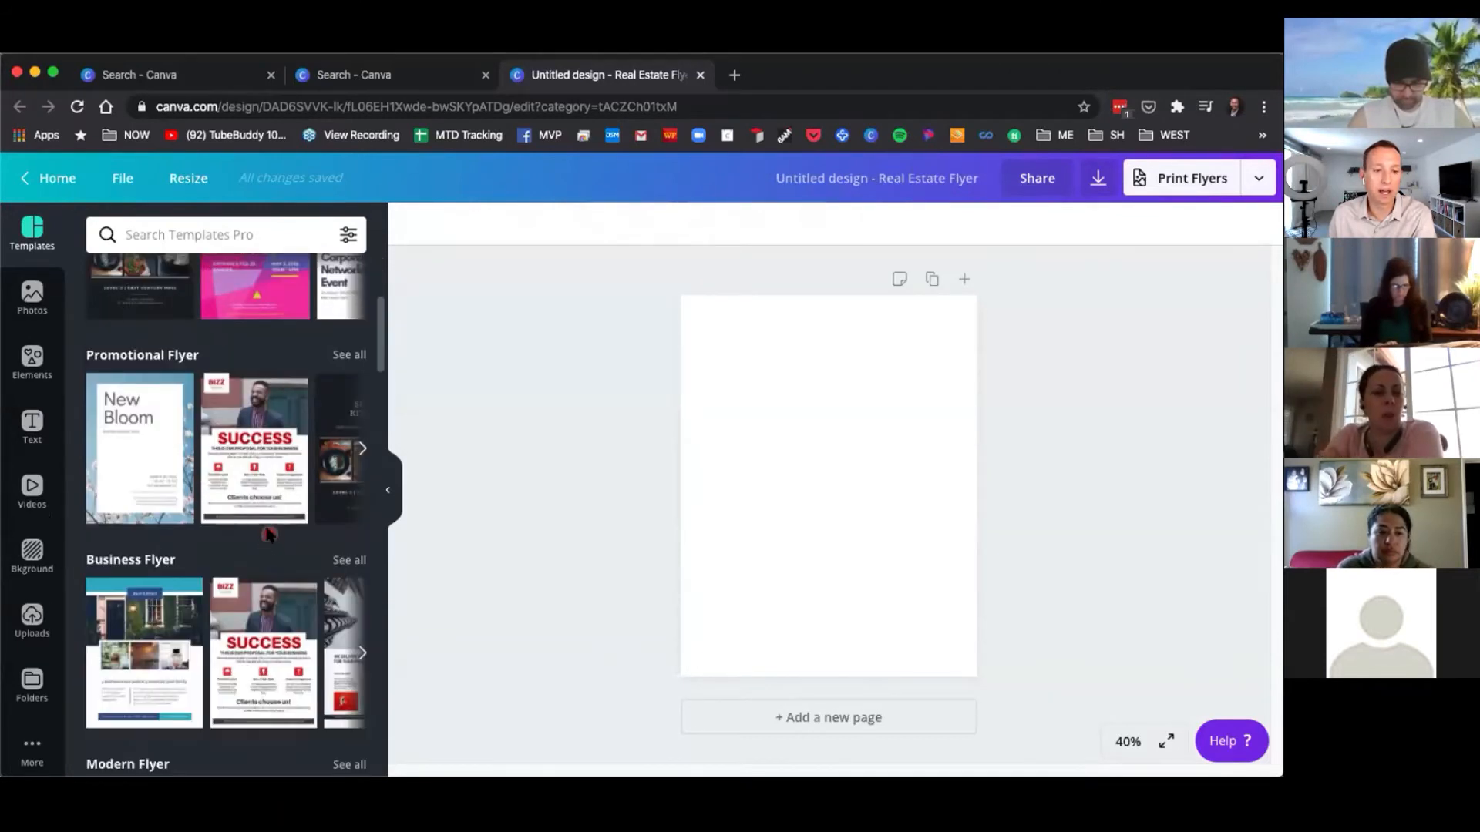
{"action": "scroll", "coordinate": [208, 608], "scroll_direction": "down", "scroll_amount": 3}
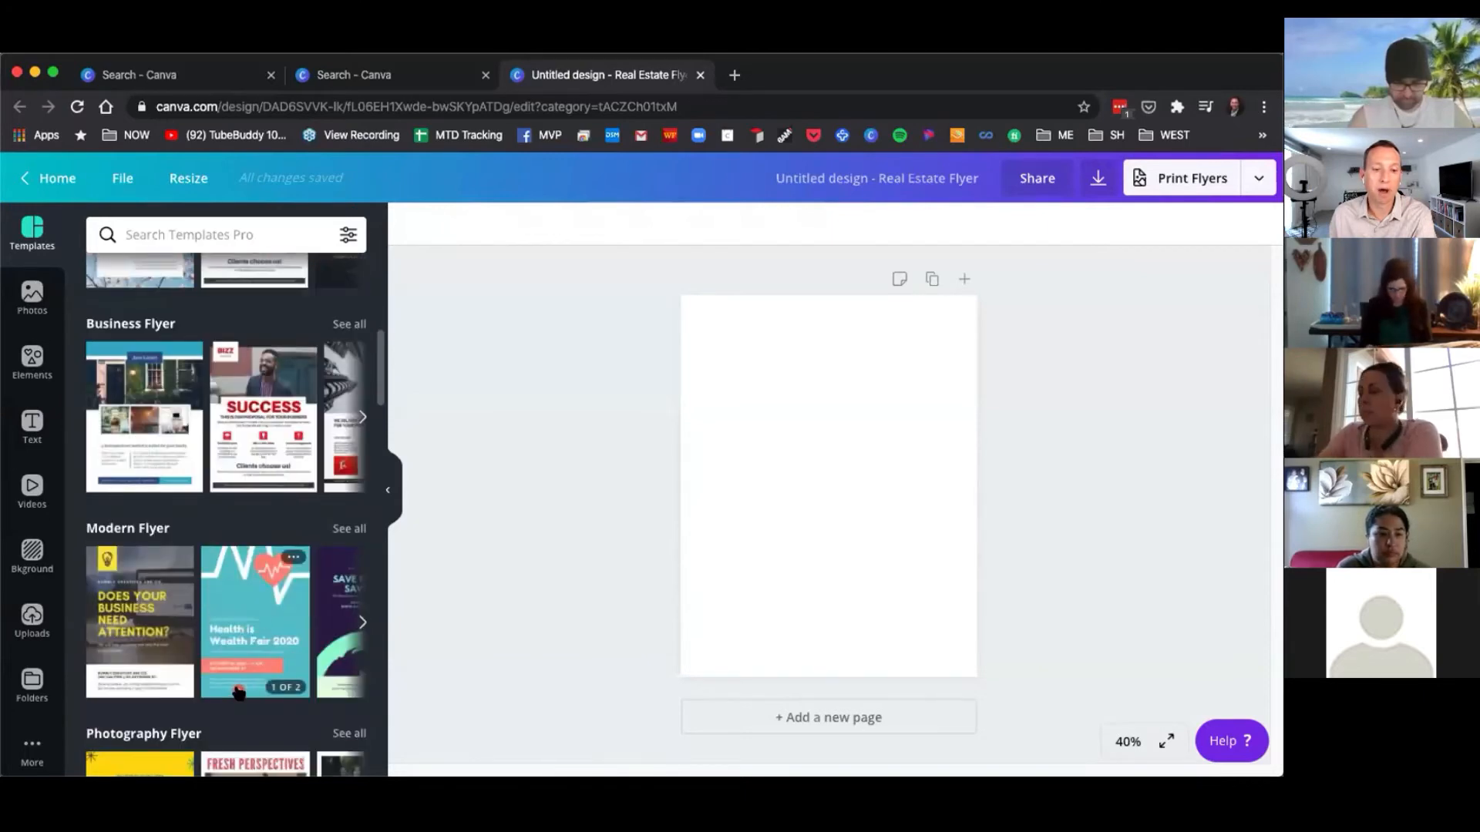
{"action": "scroll", "coordinate": [220, 586], "scroll_direction": "up", "scroll_amount": 10}
{"action": "left_click", "coordinate": [223, 232]}
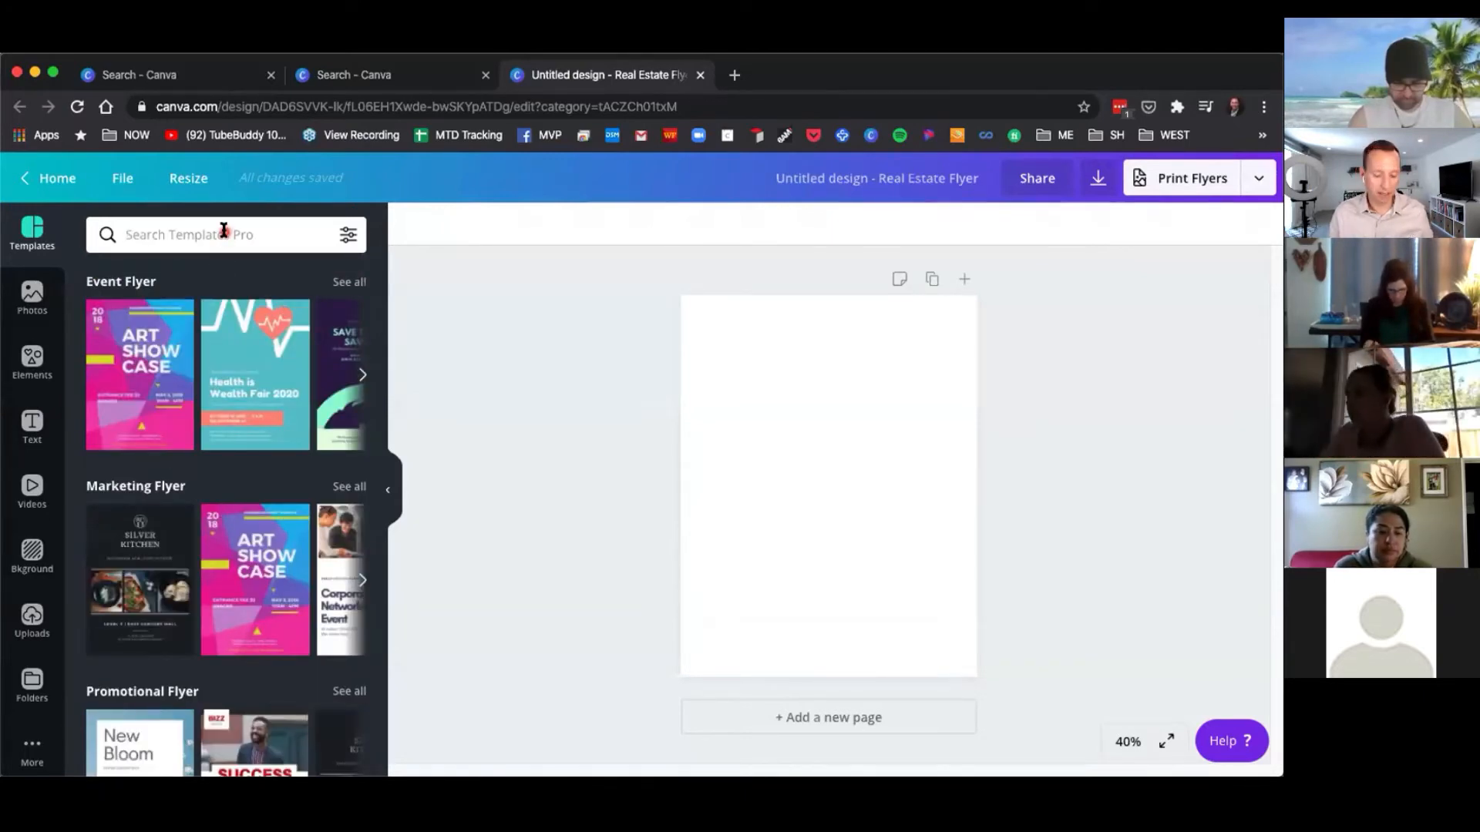
{"action": "type", "text": "real estate"}
{"action": "key", "text": "Return"}
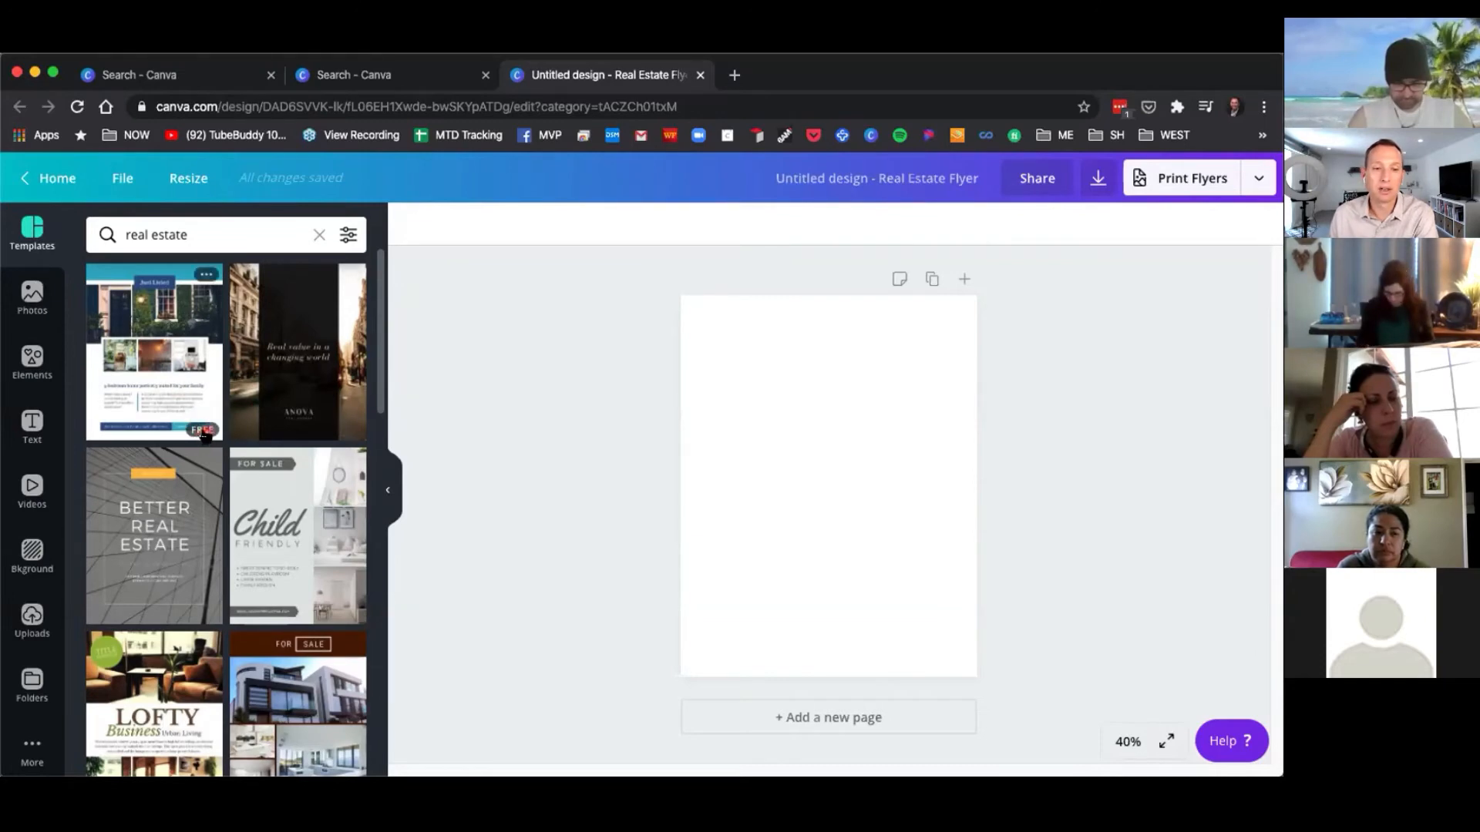
Apply the Modern Living real estate template to the blank flyer.
{"action": "scroll", "coordinate": [208, 580], "scroll_direction": "down", "scroll_amount": 5}
{"action": "scroll", "coordinate": [208, 579], "scroll_direction": "down", "scroll_amount": 5}
{"action": "scroll", "coordinate": [188, 583], "scroll_direction": "down", "scroll_amount": 5}
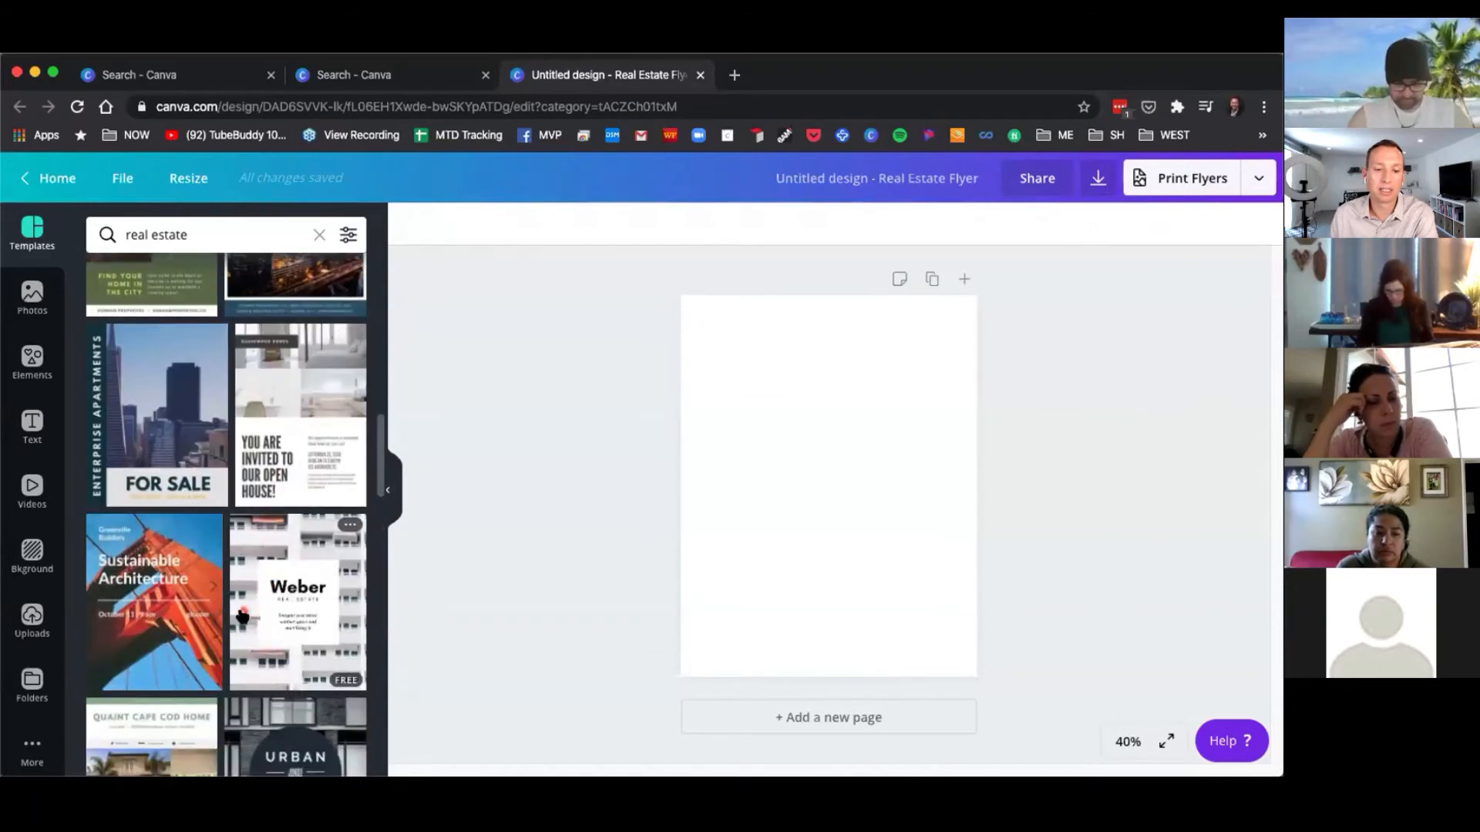
{"action": "scroll", "coordinate": [223, 589], "scroll_direction": "down", "scroll_amount": 1}
{"action": "scroll", "coordinate": [199, 562], "scroll_direction": "down", "scroll_amount": 4}
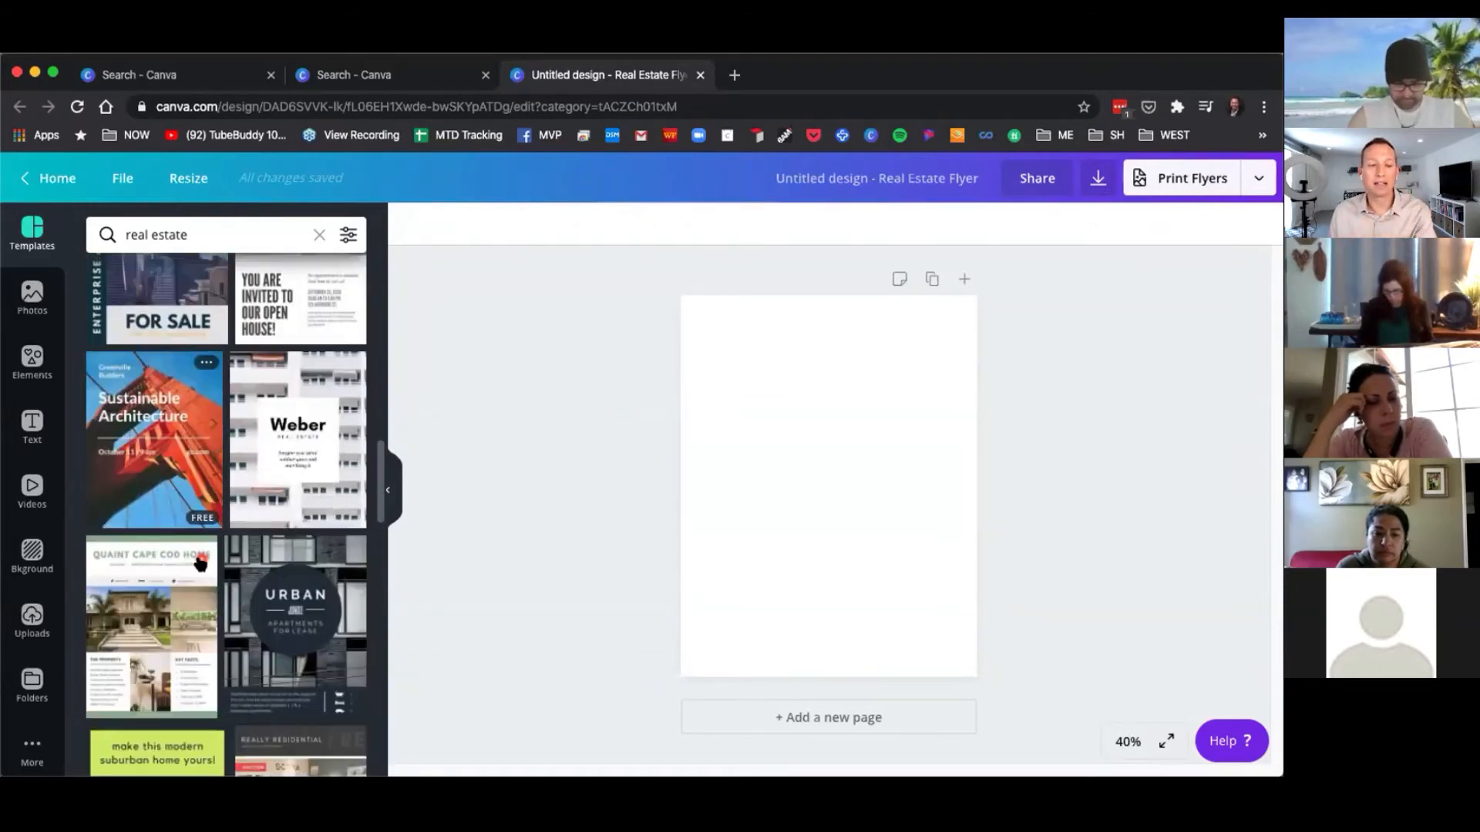
{"action": "scroll", "coordinate": [282, 616], "scroll_direction": "down", "scroll_amount": 3}
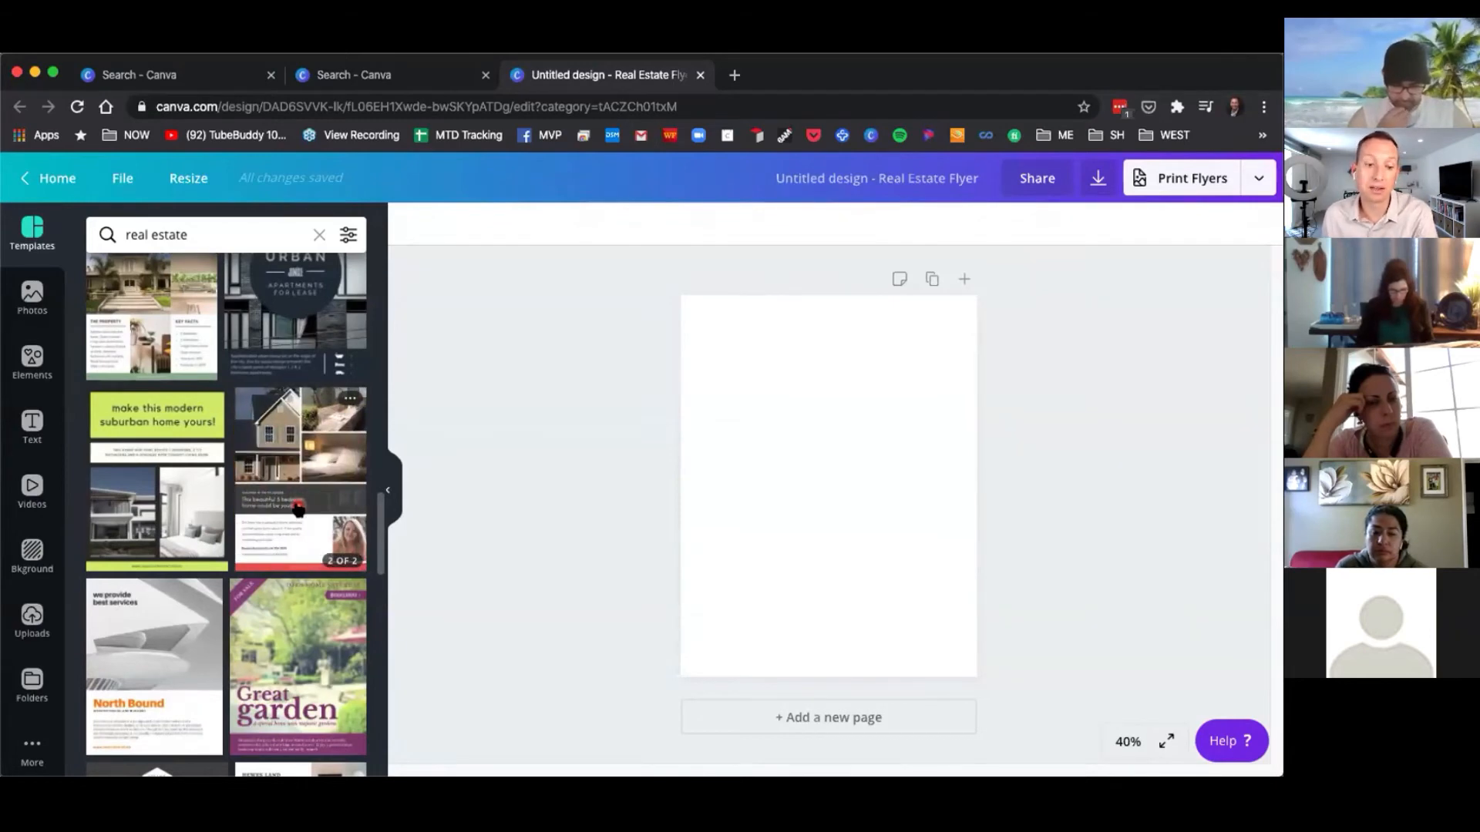
{"action": "scroll", "coordinate": [298, 509], "scroll_direction": "down", "scroll_amount": 5}
{"action": "scroll", "coordinate": [270, 517], "scroll_direction": "down", "scroll_amount": 5}
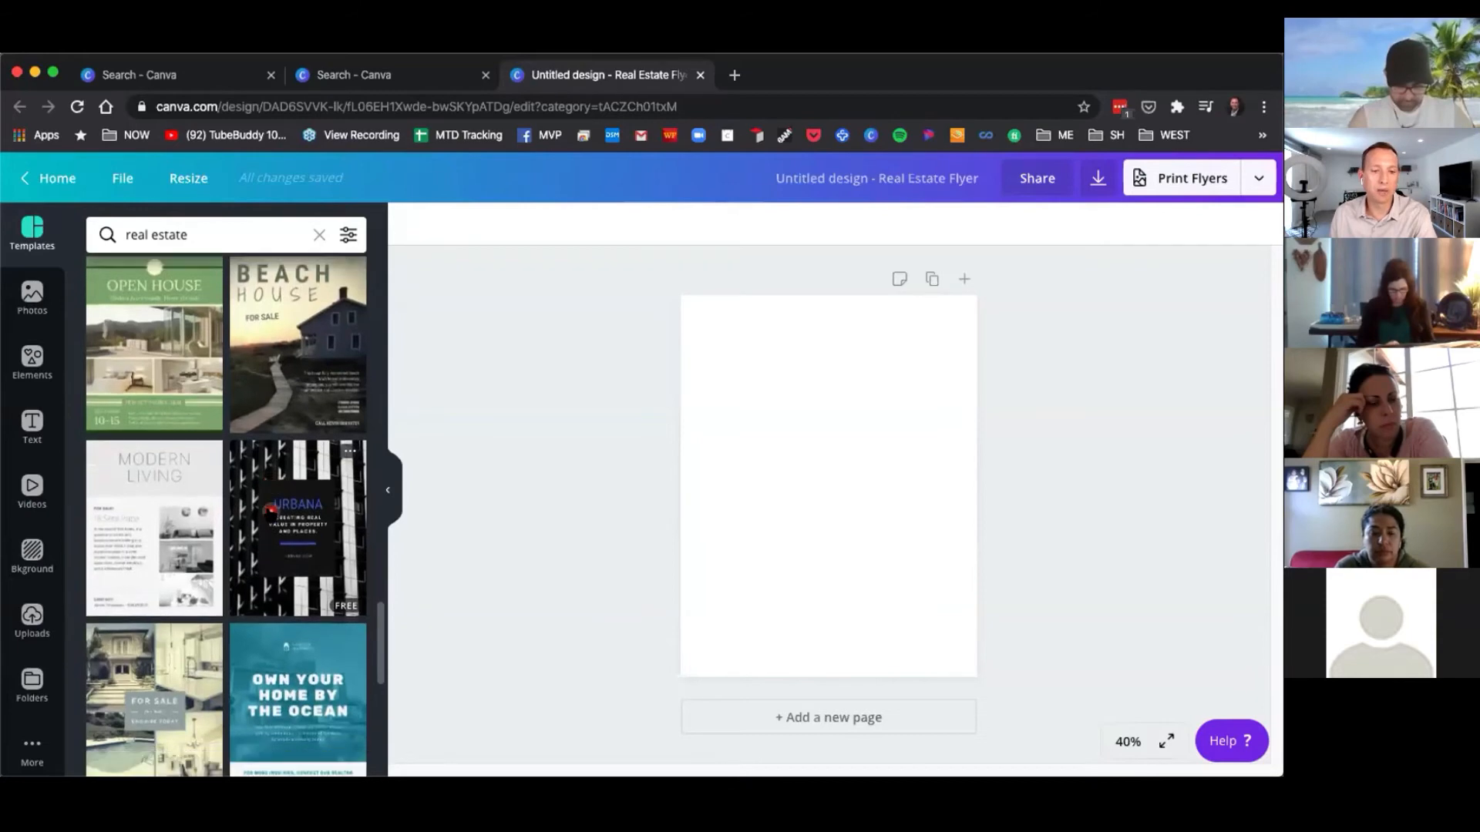
{"action": "scroll", "coordinate": [269, 509], "scroll_direction": "down", "scroll_amount": 1}
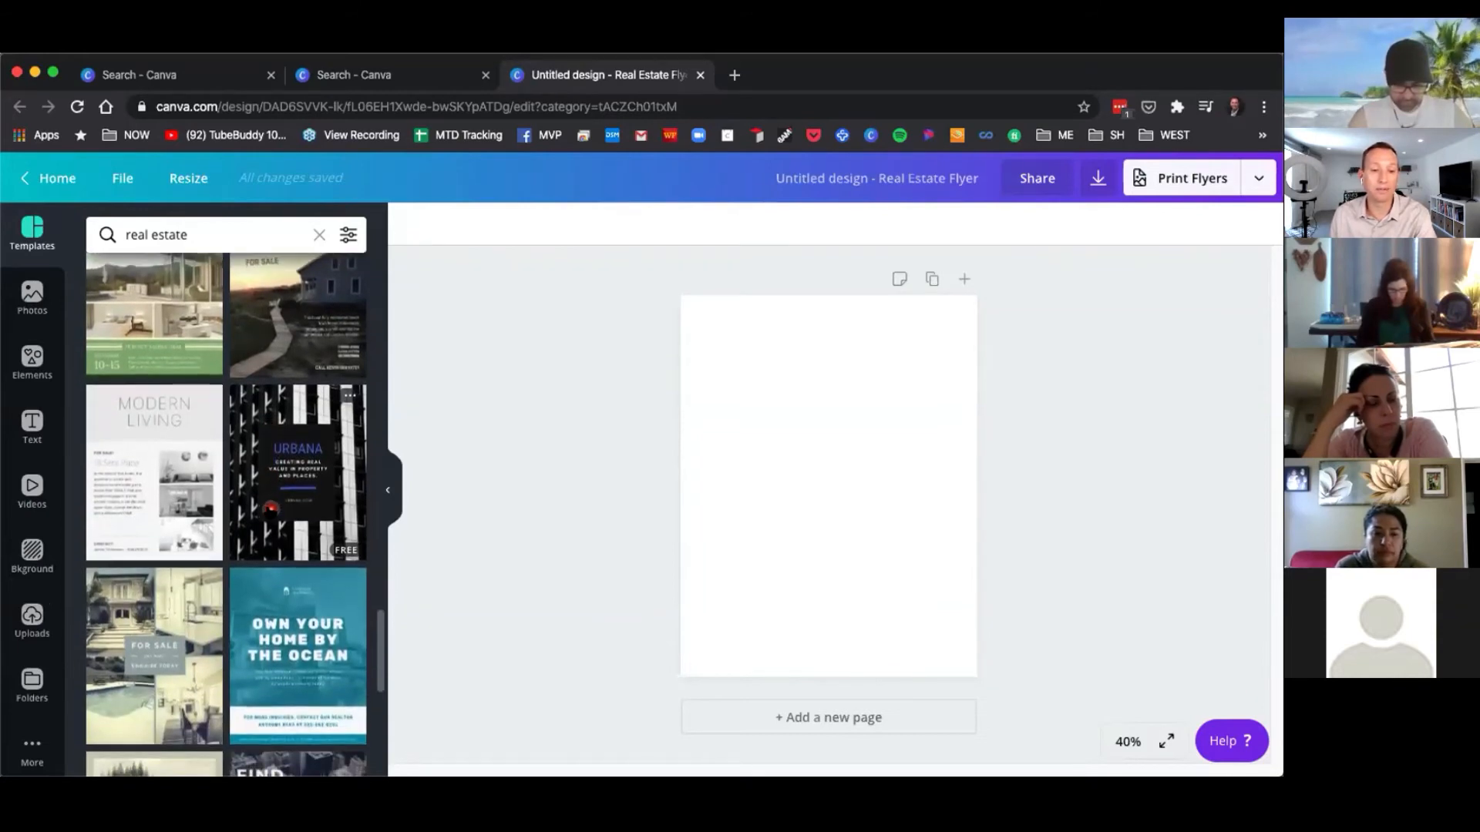
{"action": "scroll", "coordinate": [270, 508], "scroll_direction": "down", "scroll_amount": 4}
{"action": "scroll", "coordinate": [271, 513], "scroll_direction": "up", "scroll_amount": 5}
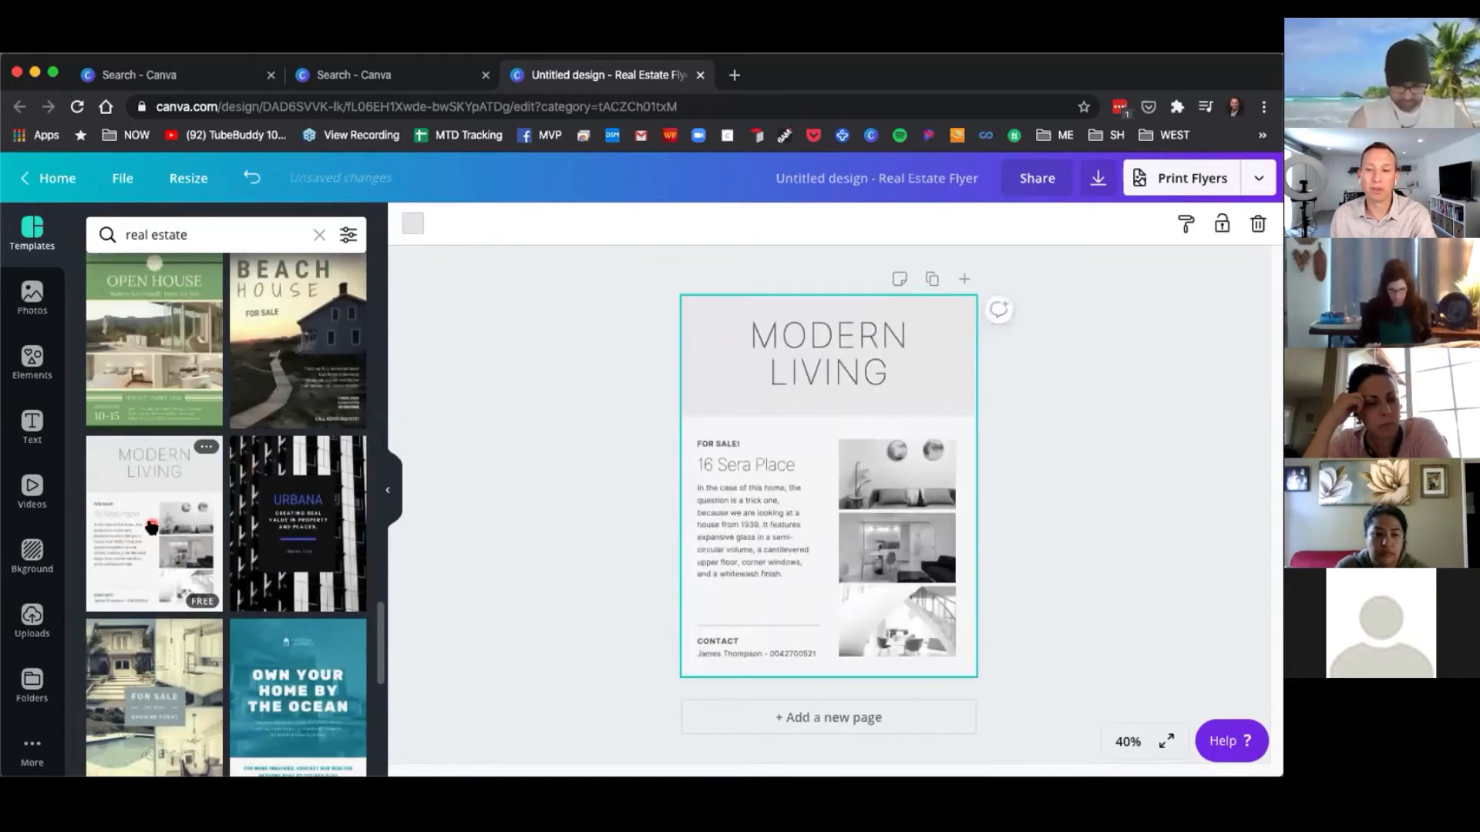
Replace the heading word MODERN with COUNTRY in the flyer's title.
{"action": "left_click", "coordinate": [794, 347]}
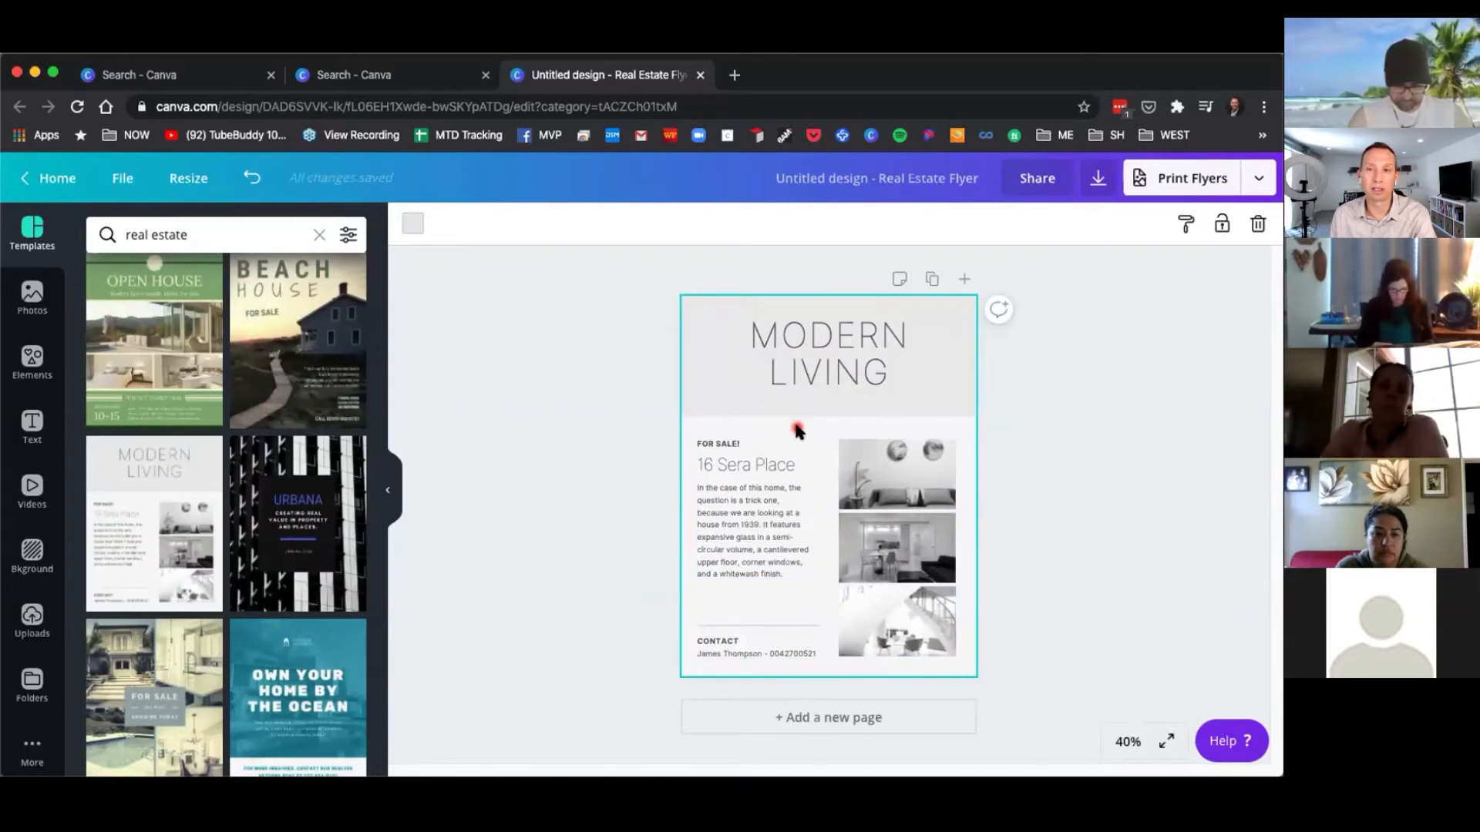
{"action": "left_click", "coordinate": [823, 377]}
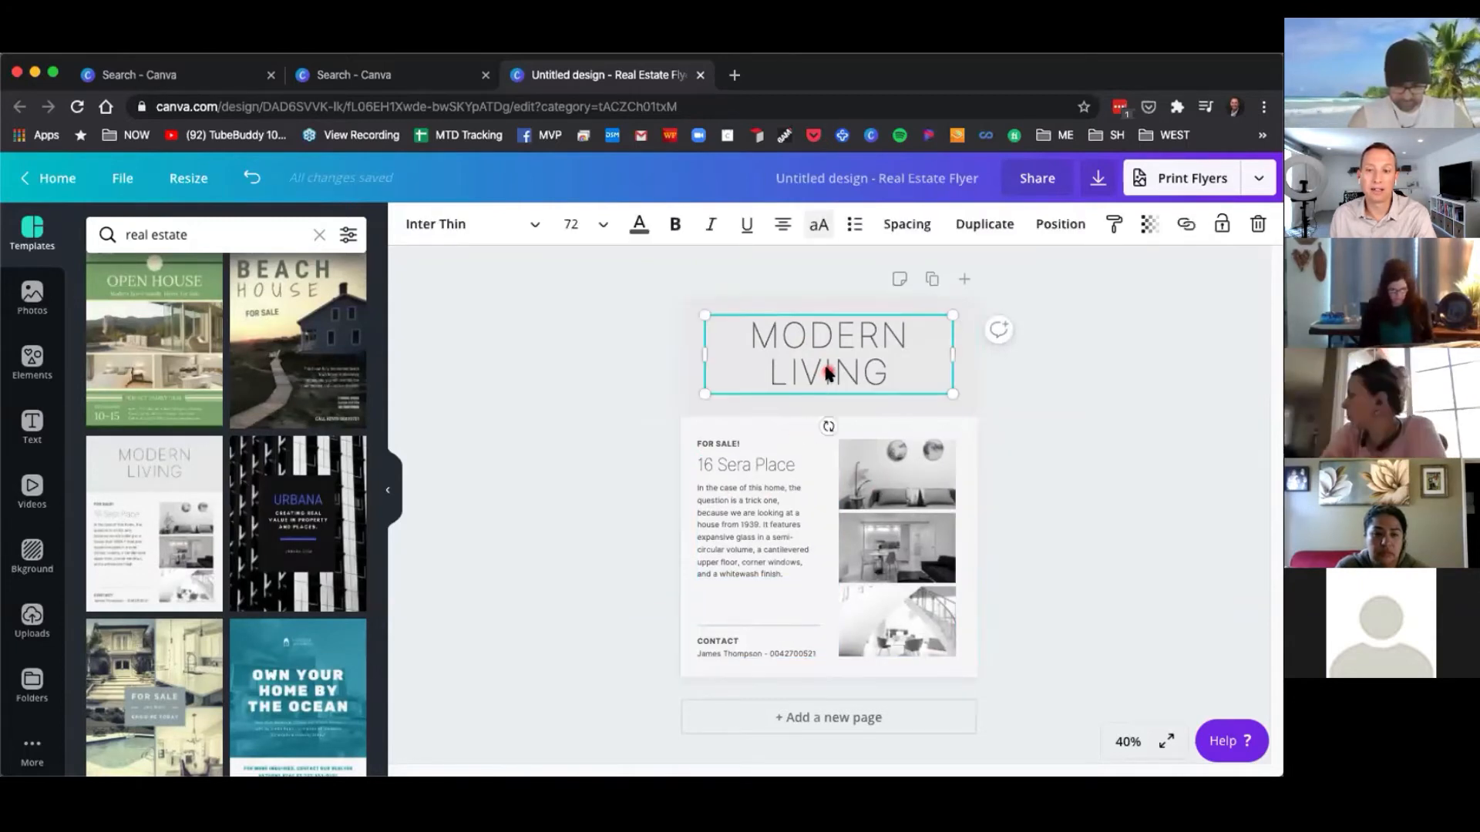
{"action": "left_click_drag", "start_coordinate": [811, 397], "coordinate": [832, 386]}
{"action": "double_click", "coordinate": [834, 382]}
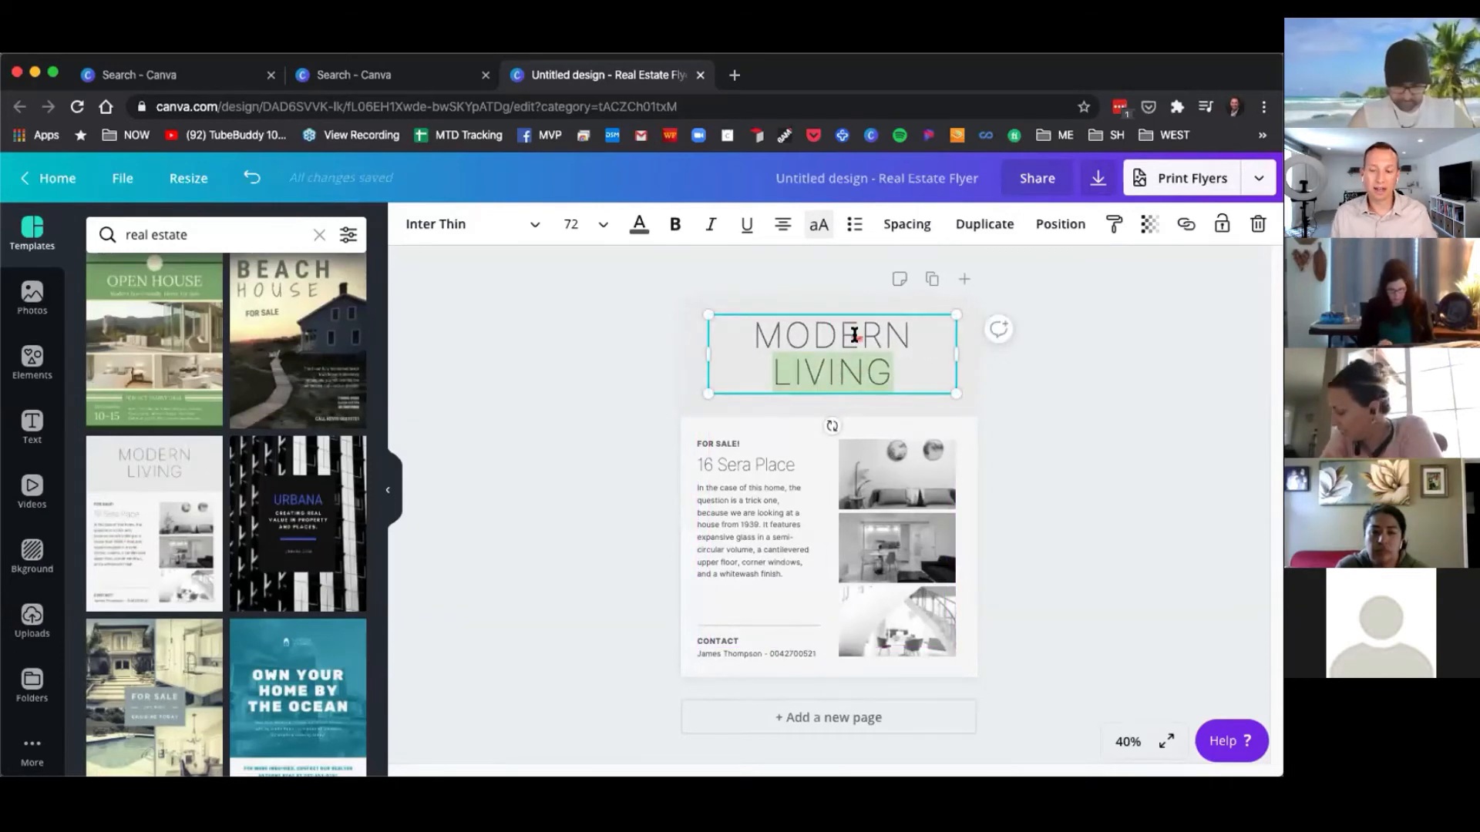
{"action": "double_click", "coordinate": [759, 333]}
{"action": "type", "text": "COUNTRY"}
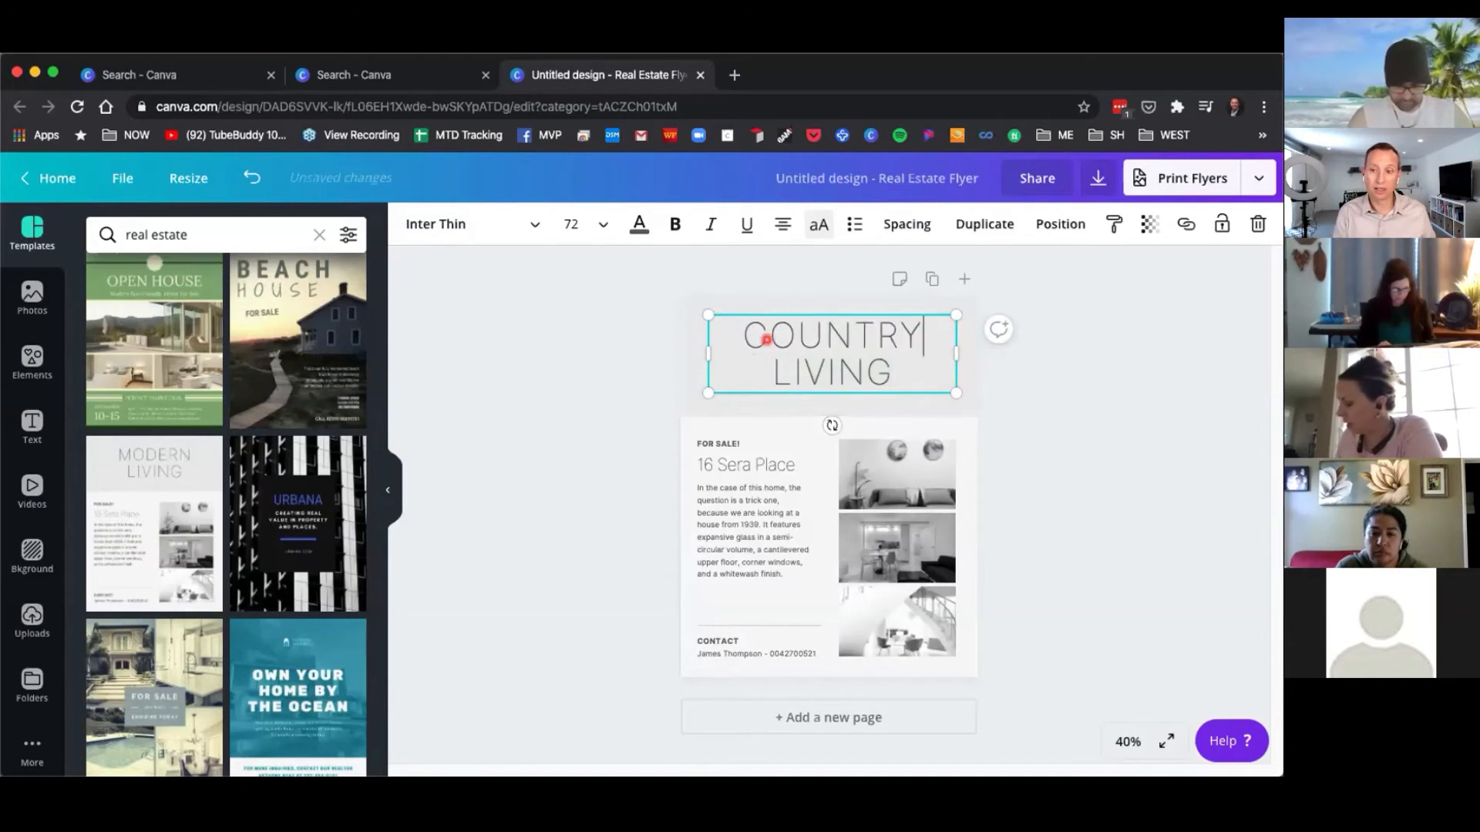
Unlock the header background box and fill it with a brown color from the photo colors.
{"action": "left_click", "coordinate": [710, 460]}
{"action": "left_click", "coordinate": [691, 387]}
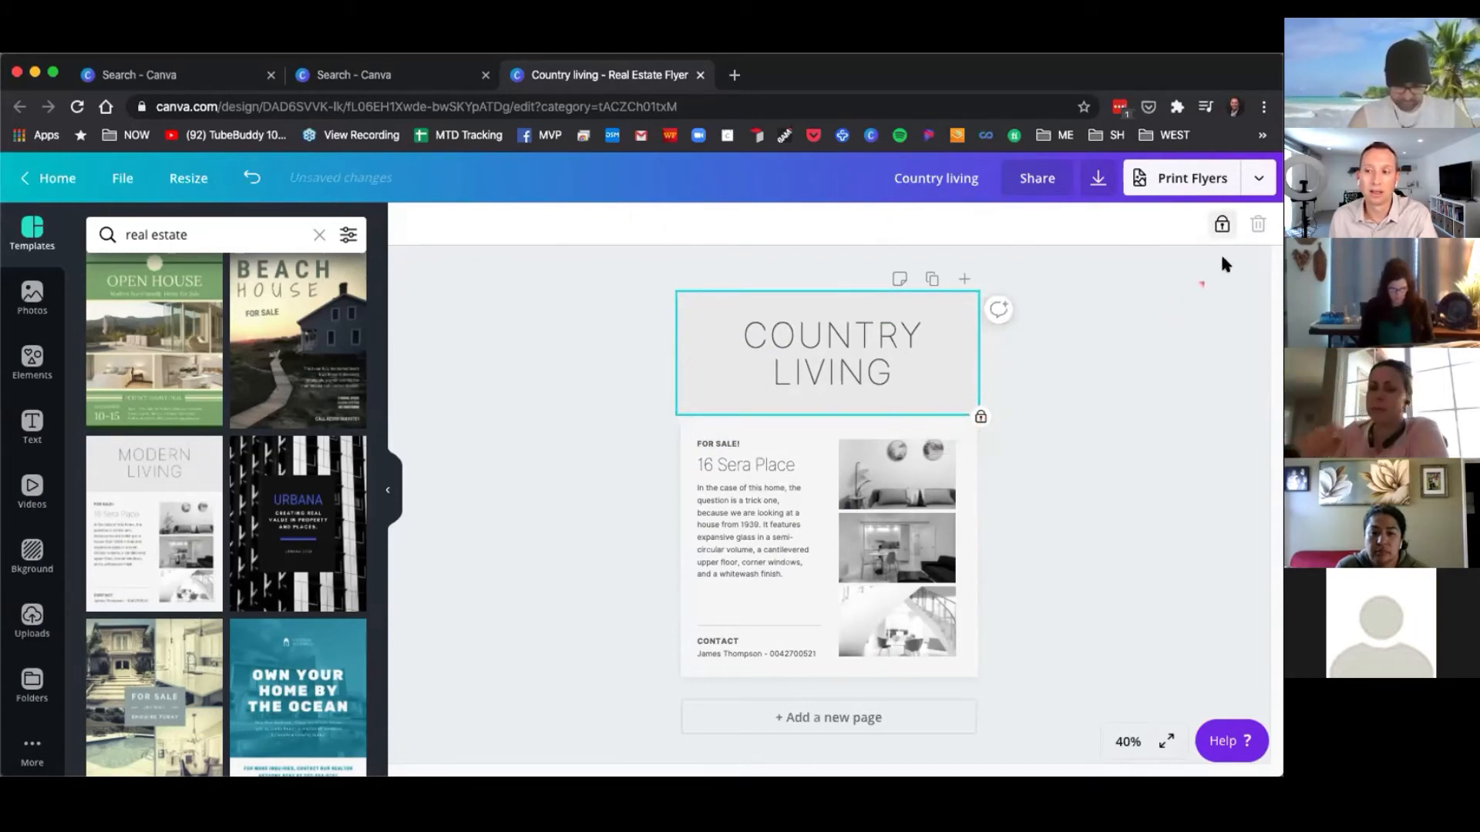
{"action": "left_click", "coordinate": [1222, 226]}
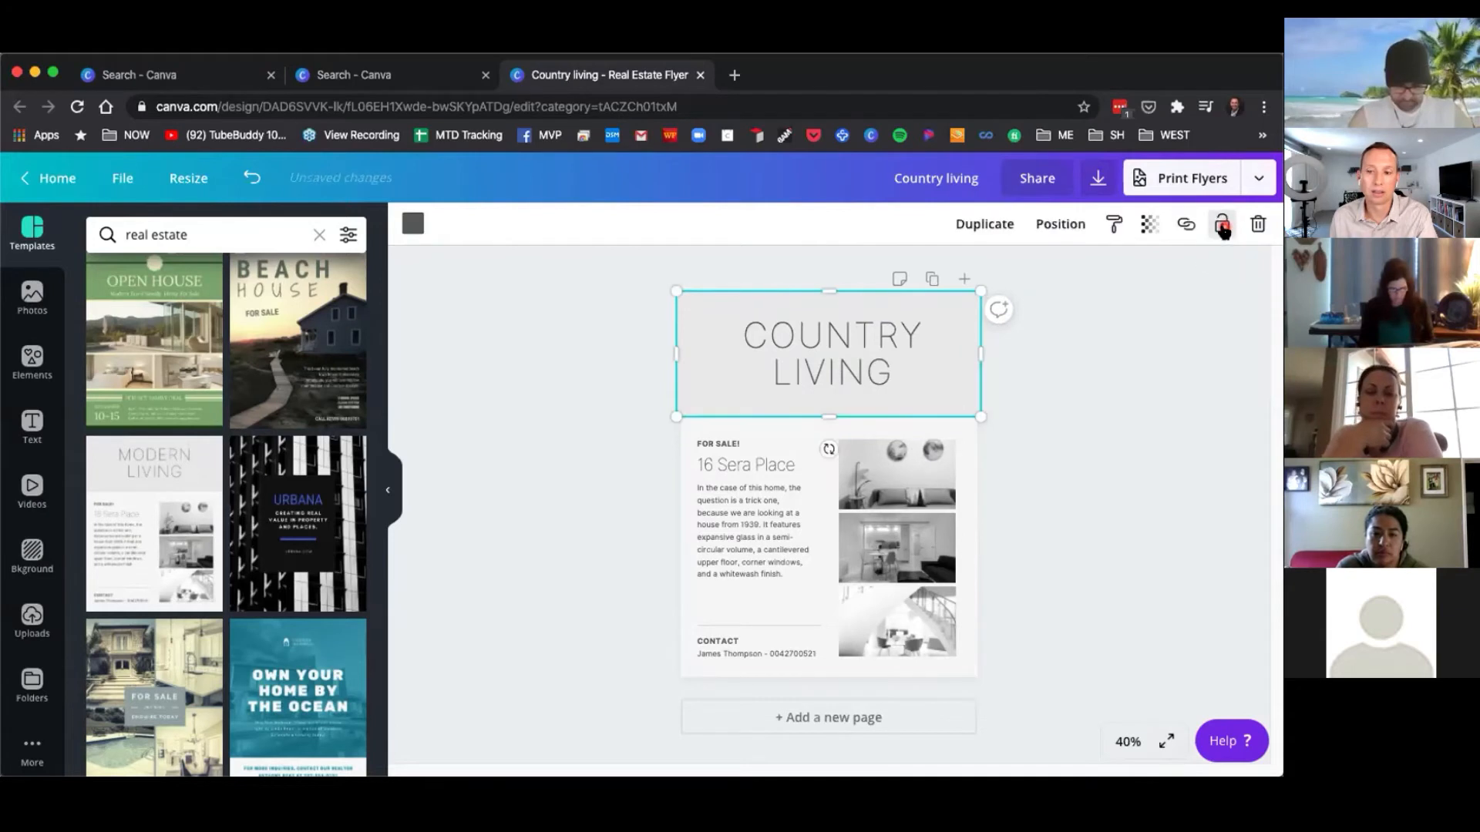
{"action": "left_click", "coordinate": [412, 225]}
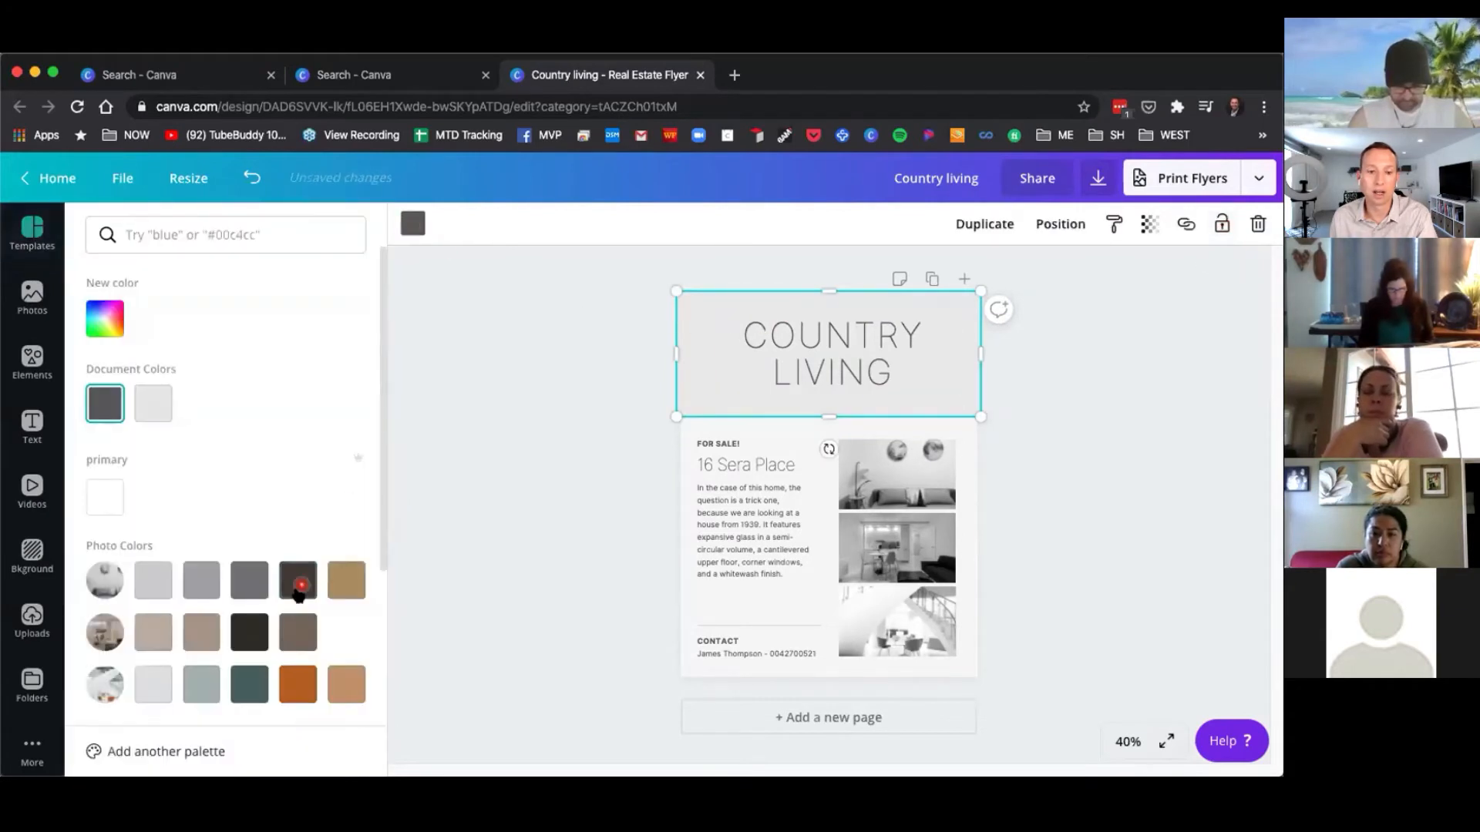
{"action": "left_click", "coordinate": [355, 590]}
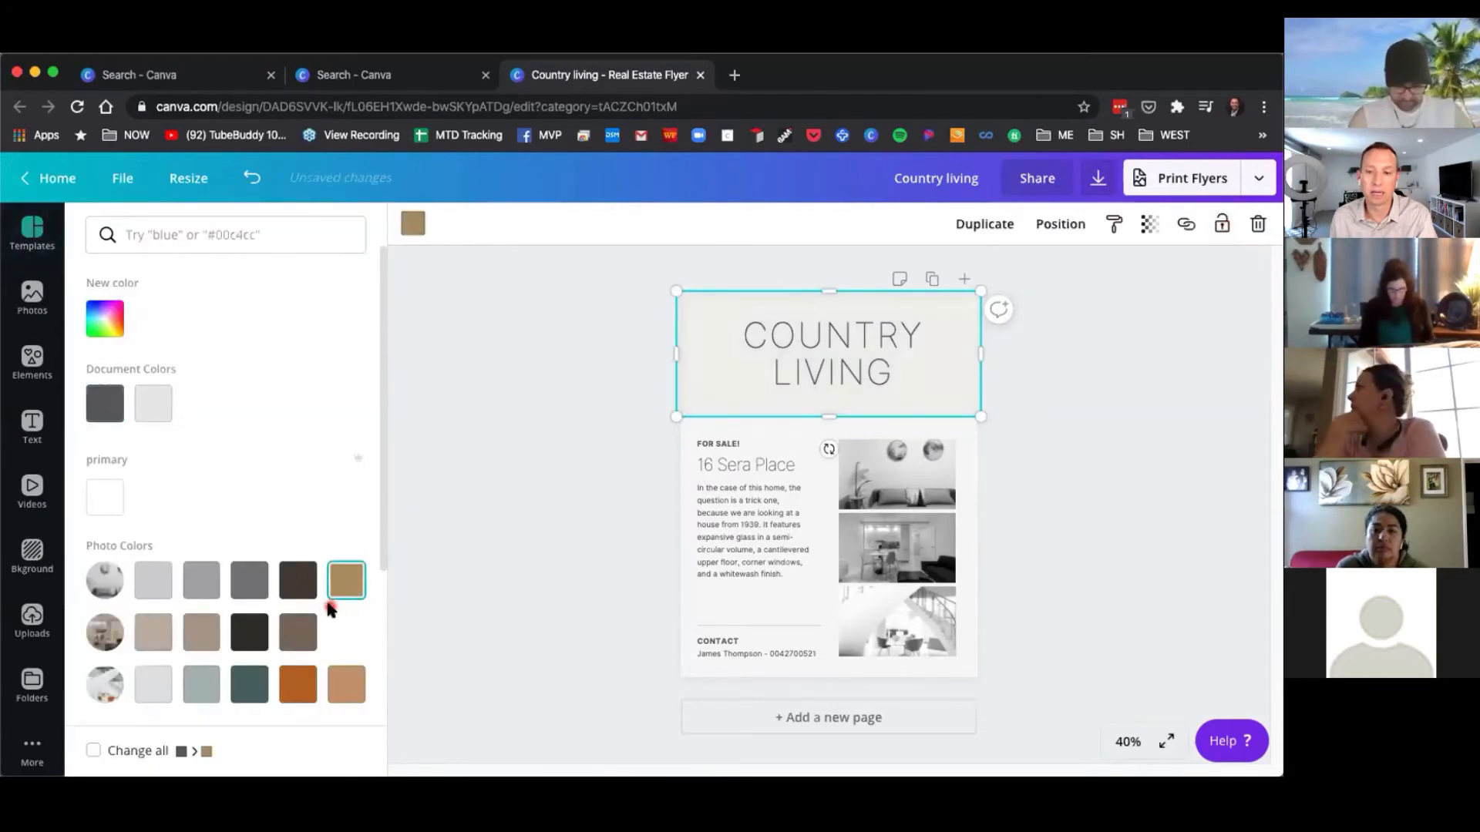
{"action": "left_click", "coordinate": [297, 636]}
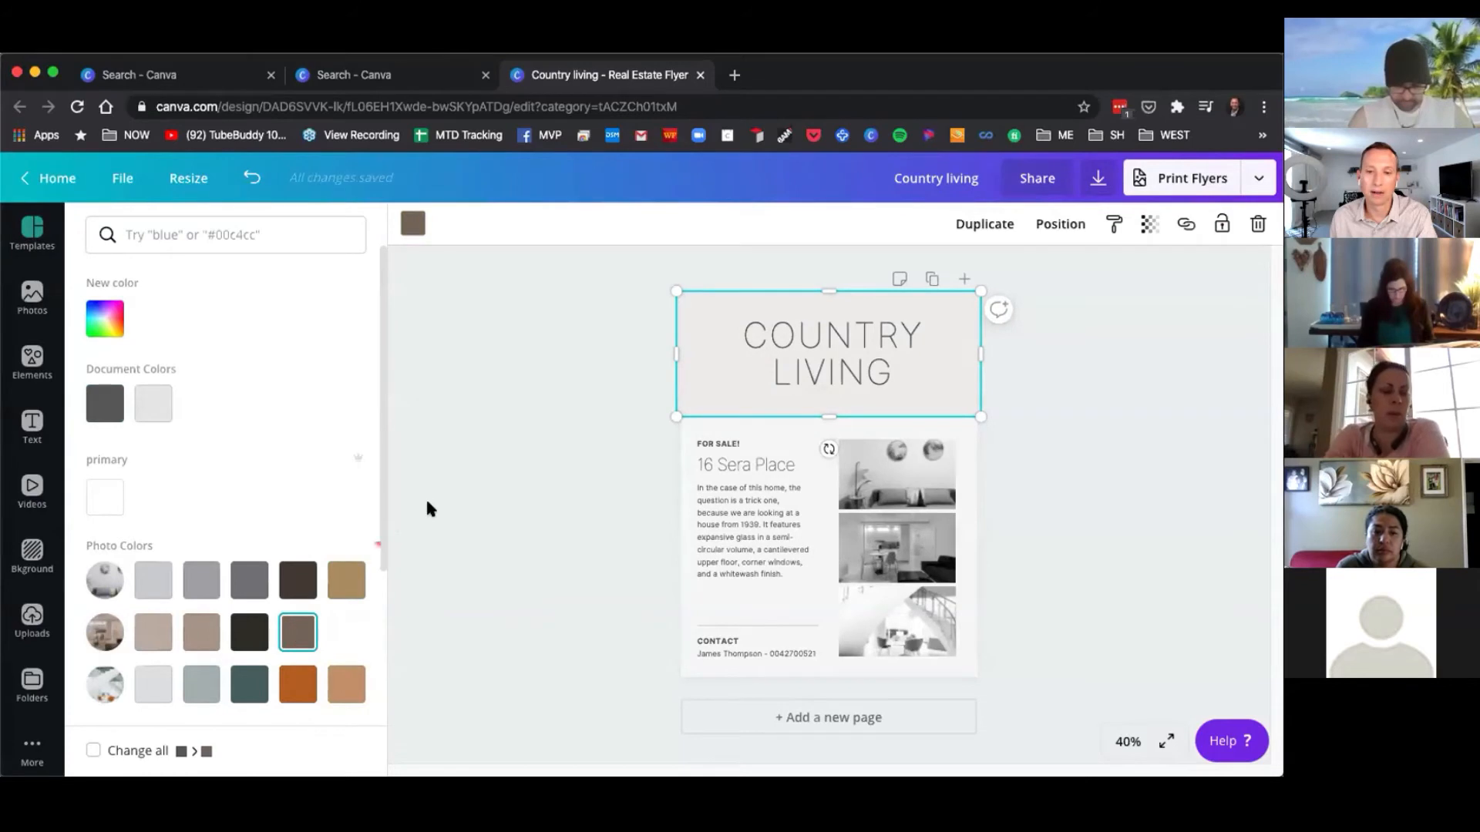
Reapply the brown photo color to the header background box.
{"action": "left_click", "coordinate": [575, 369]}
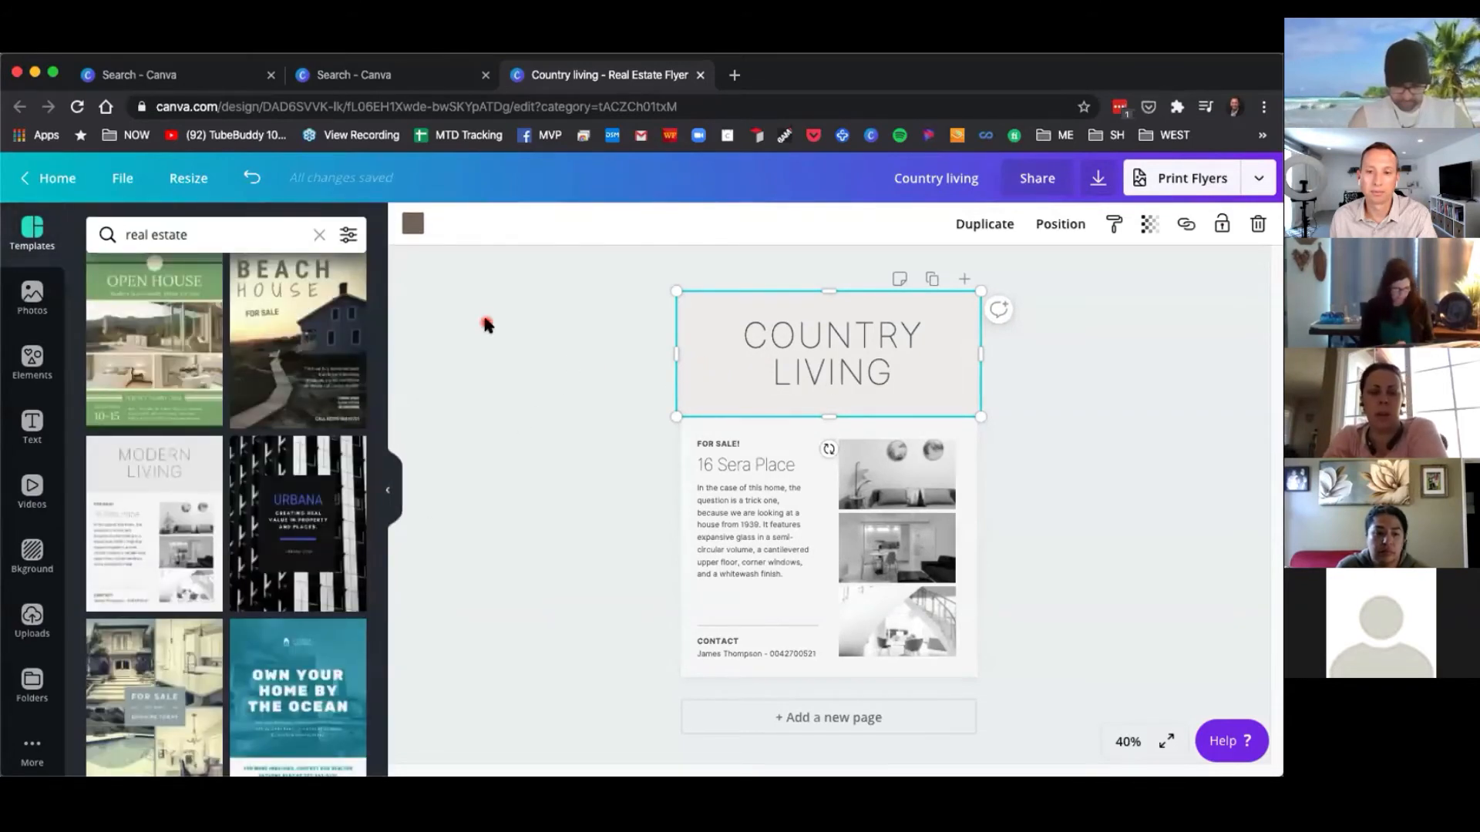
{"action": "left_click", "coordinate": [555, 347]}
{"action": "left_click", "coordinate": [714, 381]}
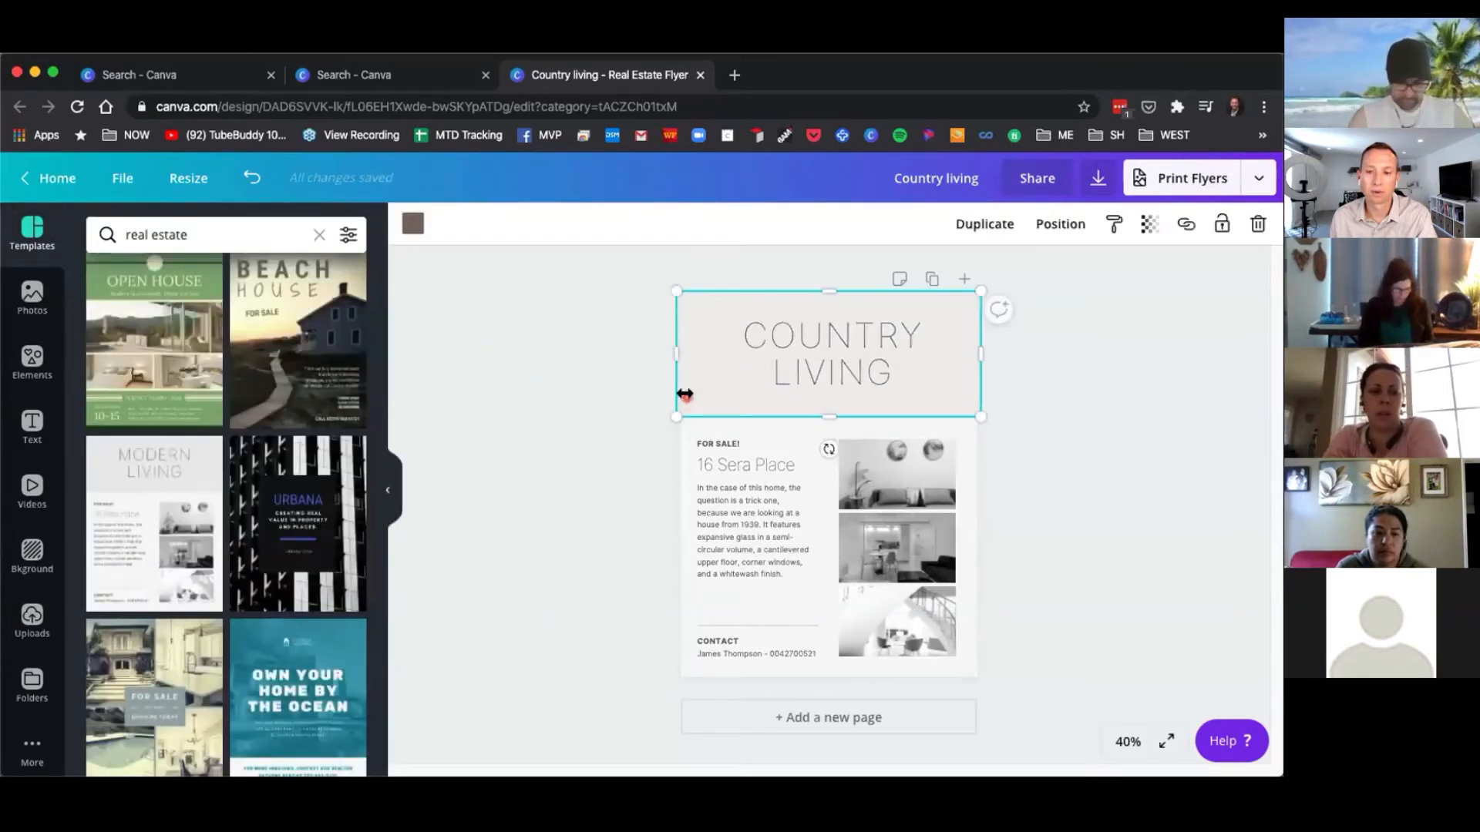
{"action": "left_click", "coordinate": [416, 225]}
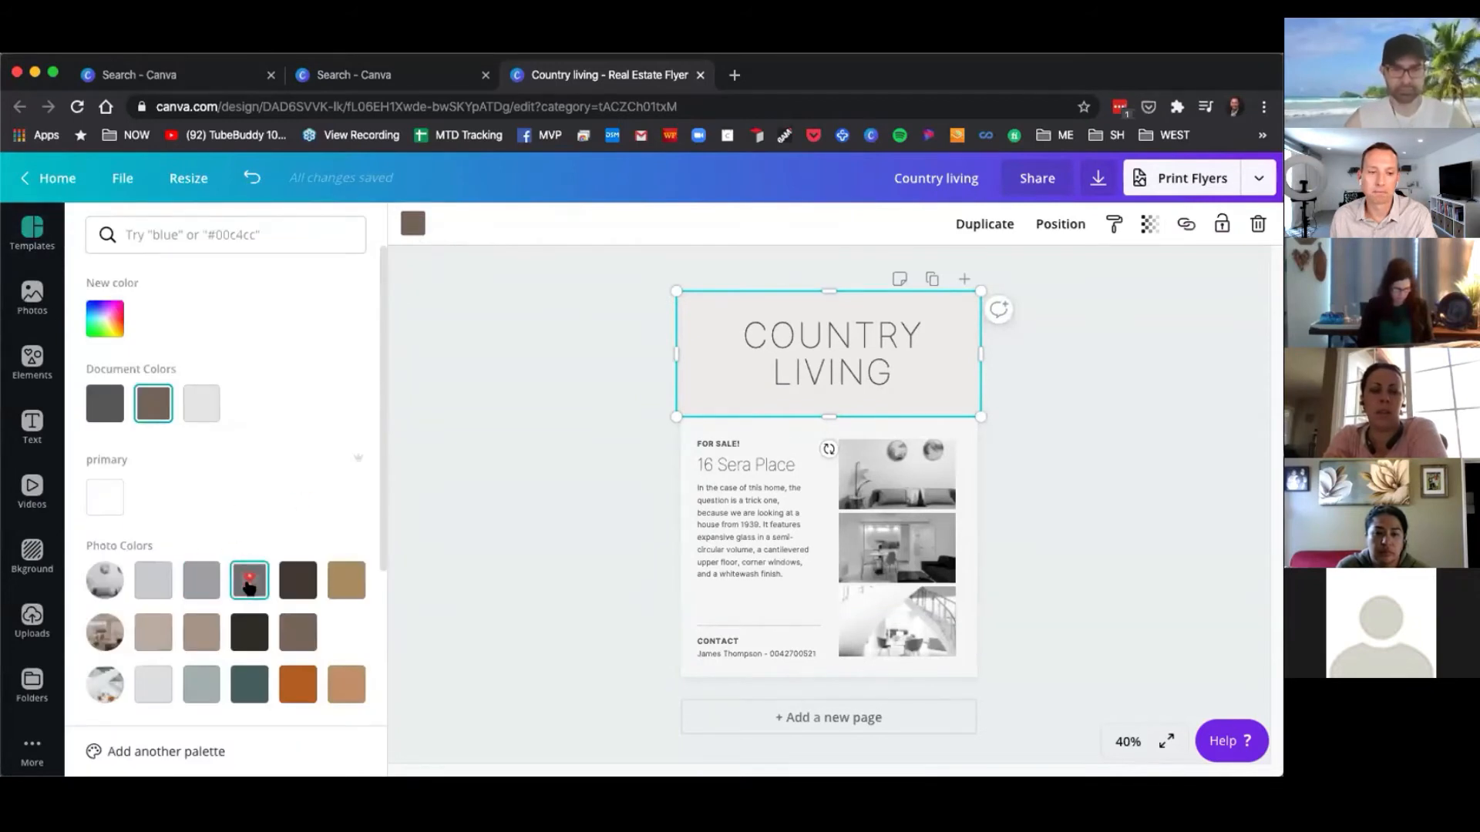
{"action": "left_click", "coordinate": [201, 403]}
{"action": "left_click", "coordinate": [145, 400]}
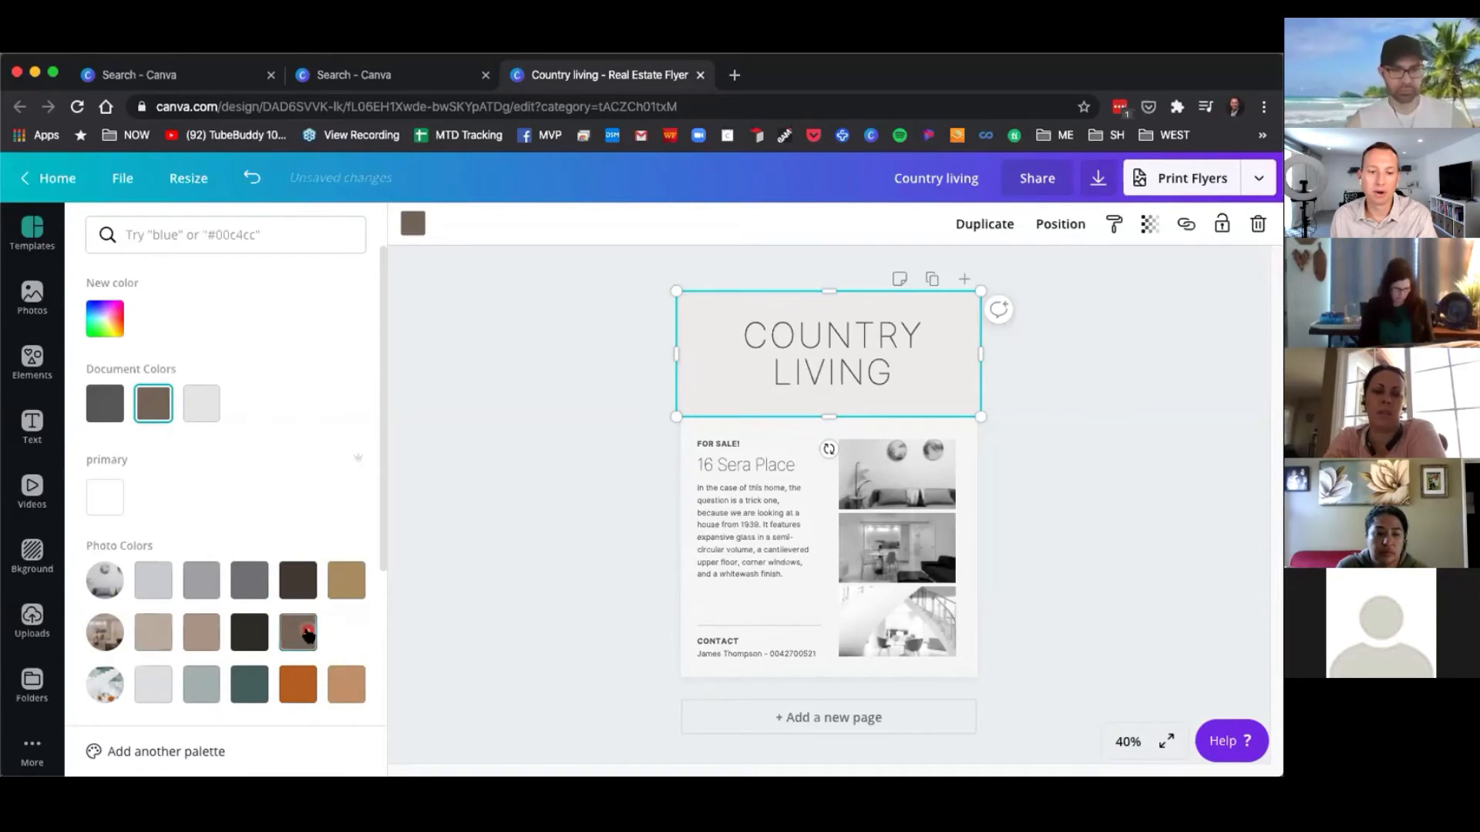
{"action": "left_click", "coordinate": [346, 580]}
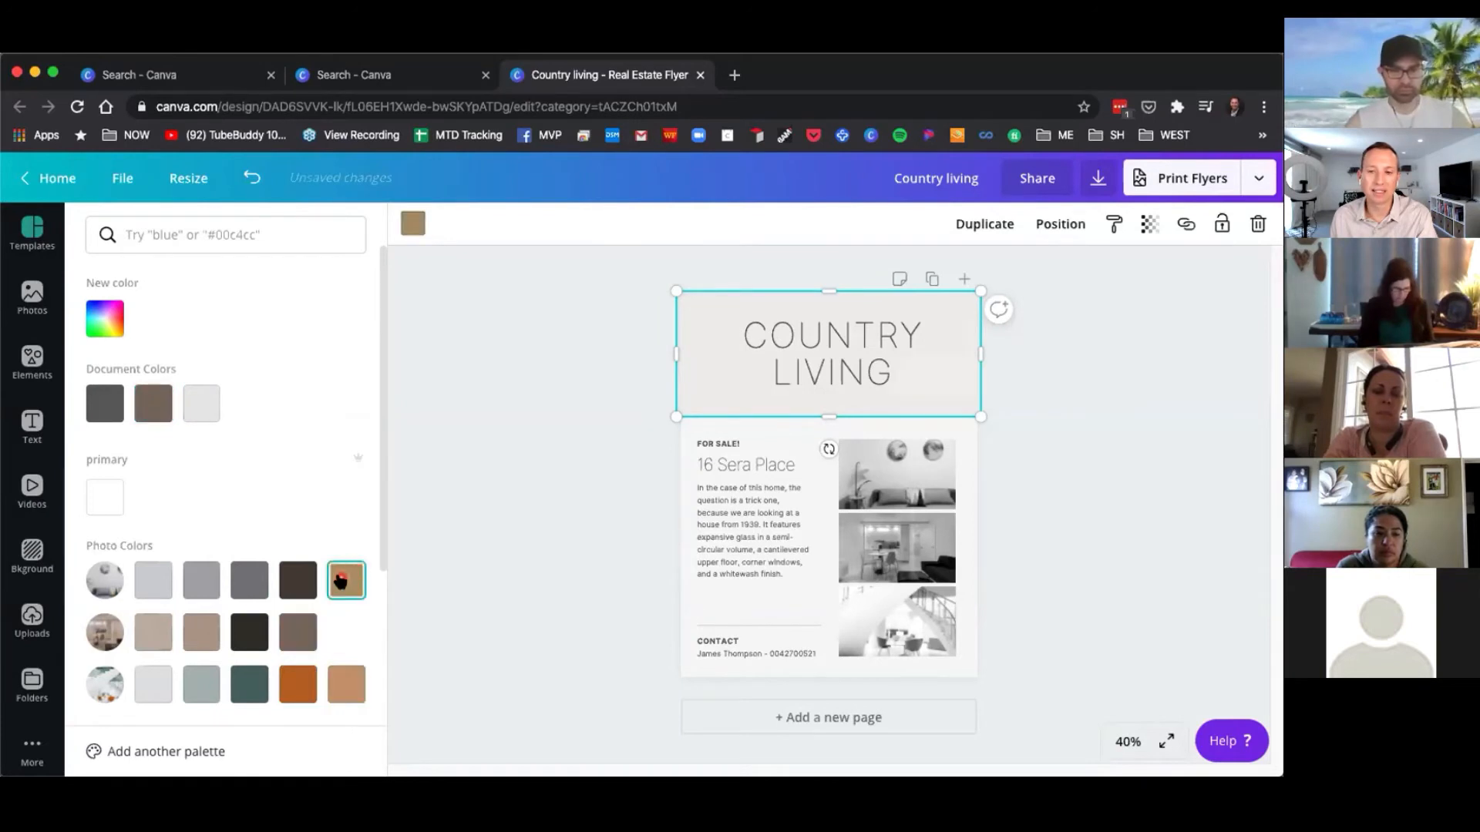
{"action": "left_click", "coordinate": [299, 631]}
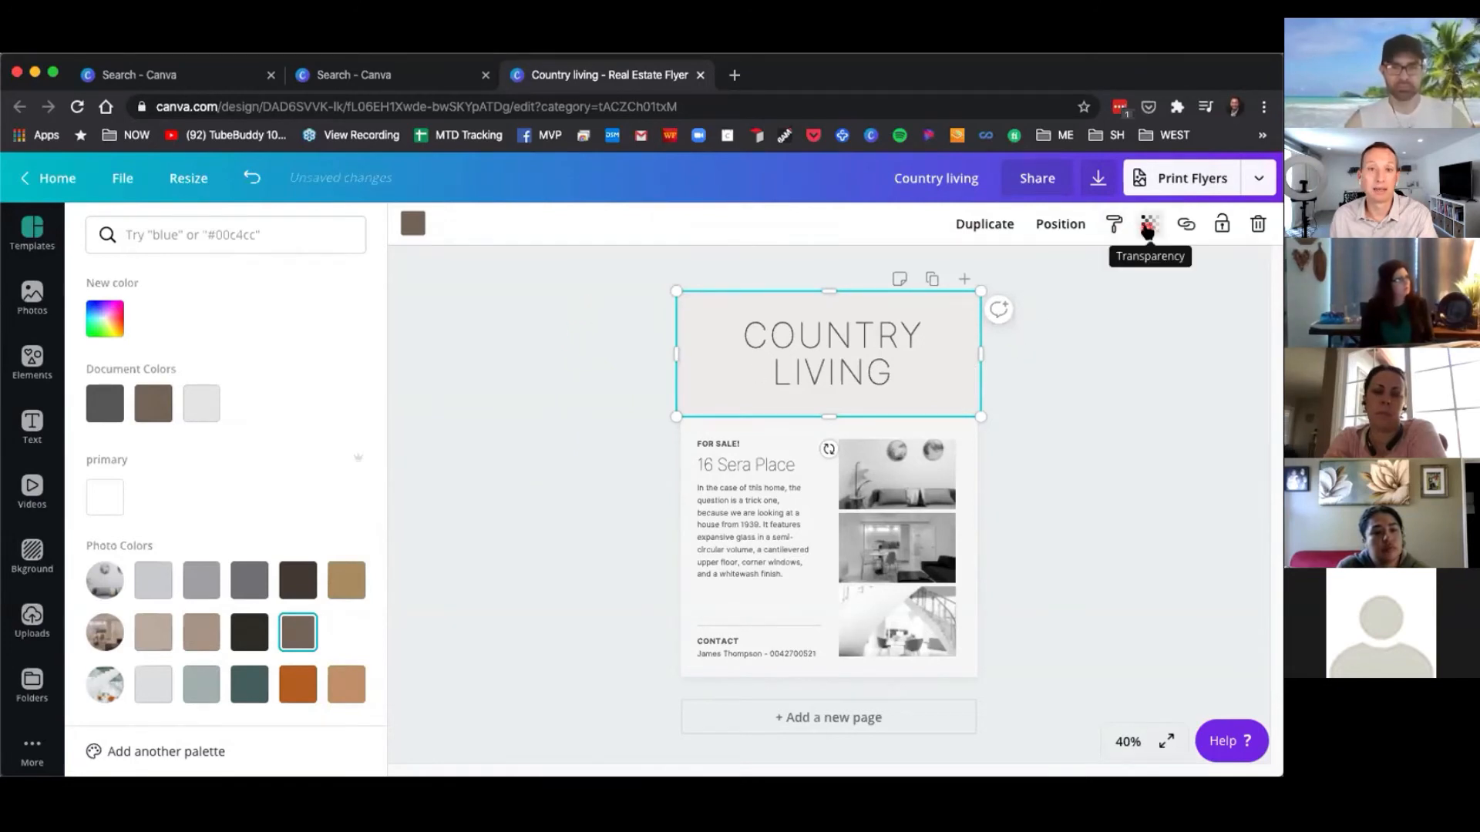
Set the header background's transparency to 100.
{"action": "left_click", "coordinate": [1148, 225]}
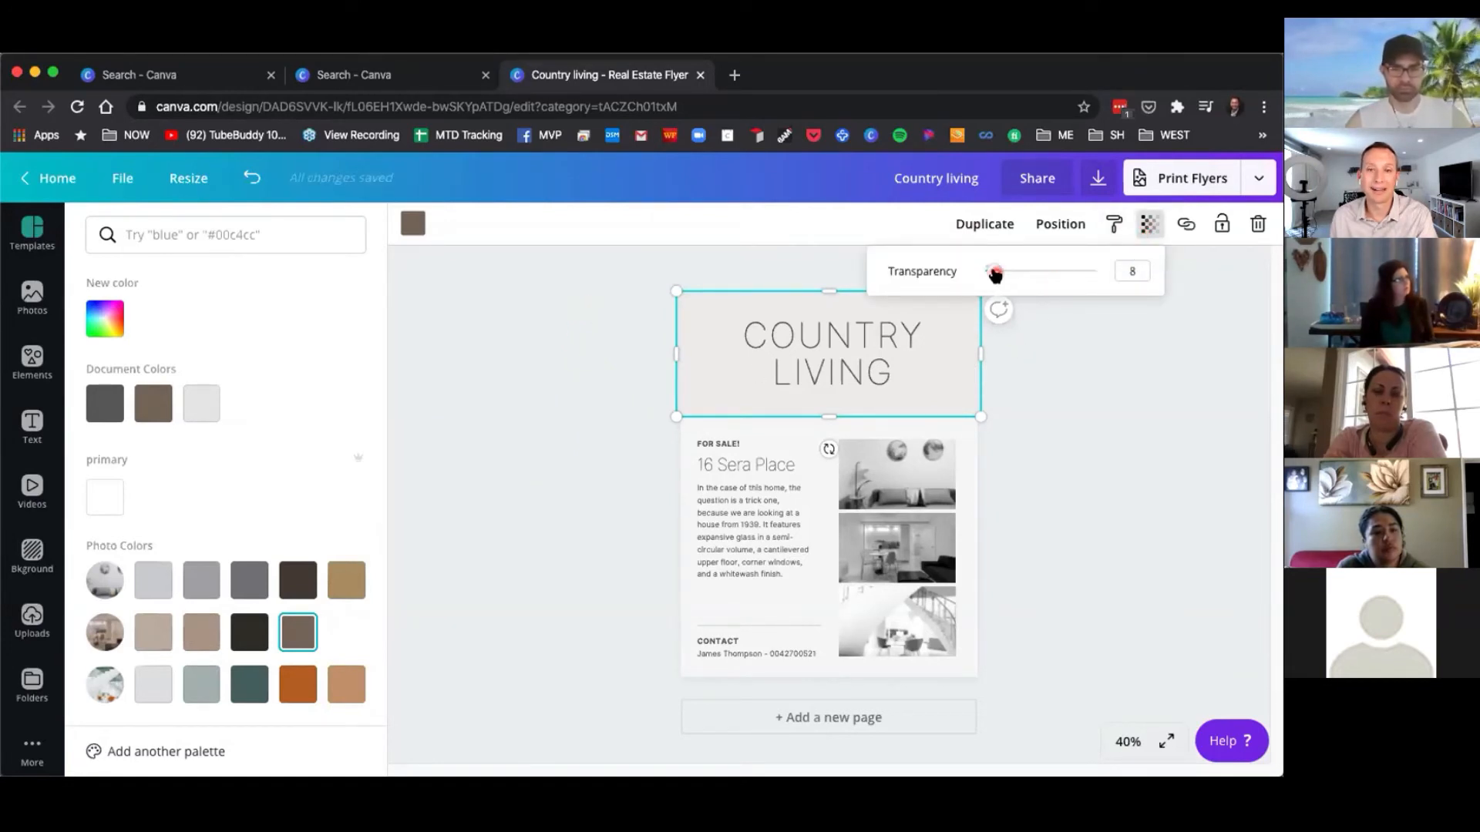
{"action": "left_click_drag", "start_coordinate": [995, 276], "coordinate": [1106, 287]}
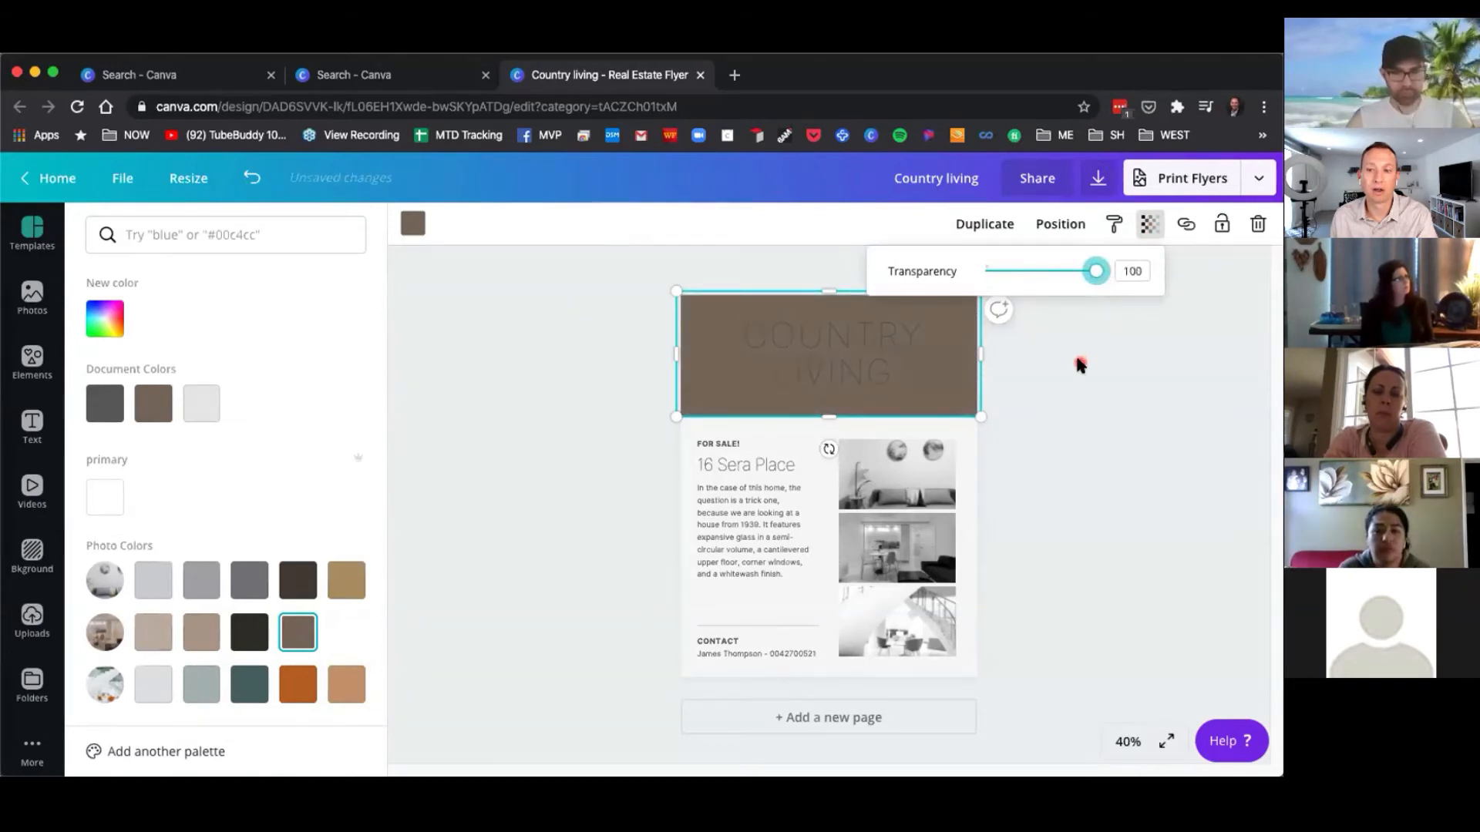
Change the COUNTRY LIVING title text color to white.
{"action": "left_click", "coordinate": [823, 364]}
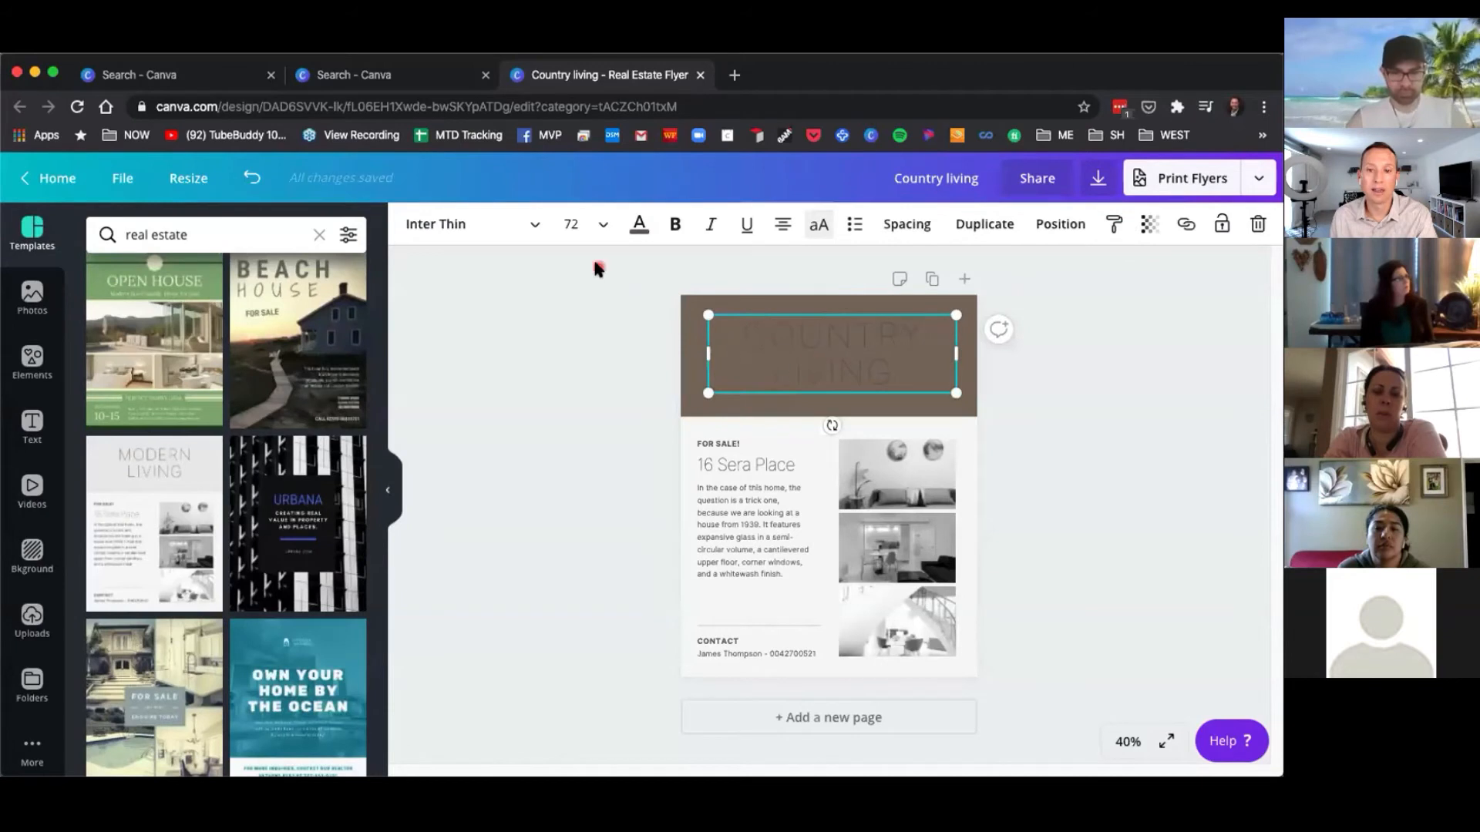
{"action": "left_click", "coordinate": [652, 233]}
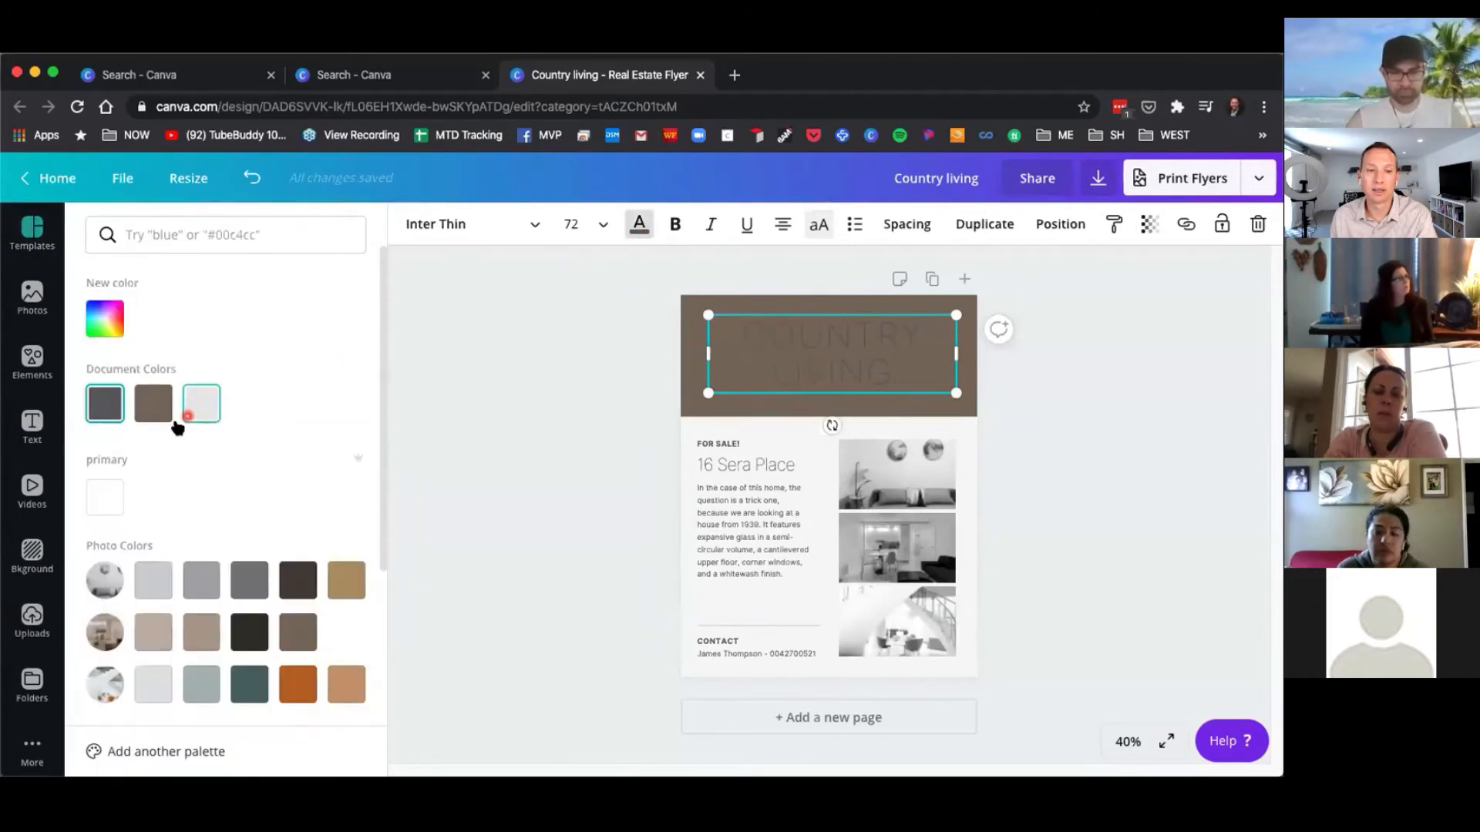
{"action": "left_click", "coordinate": [107, 501]}
{"action": "left_click", "coordinate": [551, 389]}
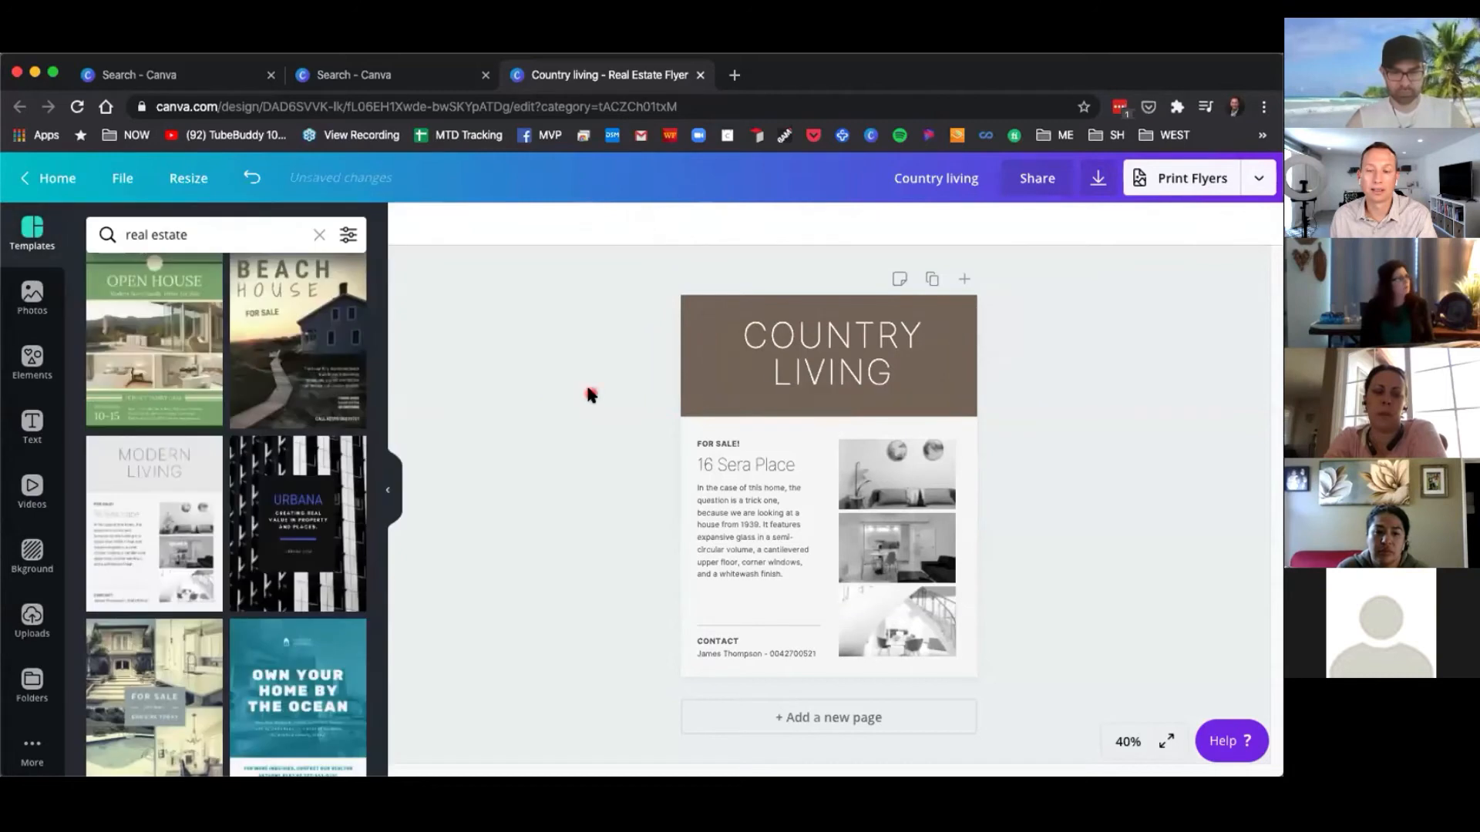
Inspect the flyer's elements, zooming to 100% and back to the fit view.
{"action": "left_click", "coordinate": [842, 370]}
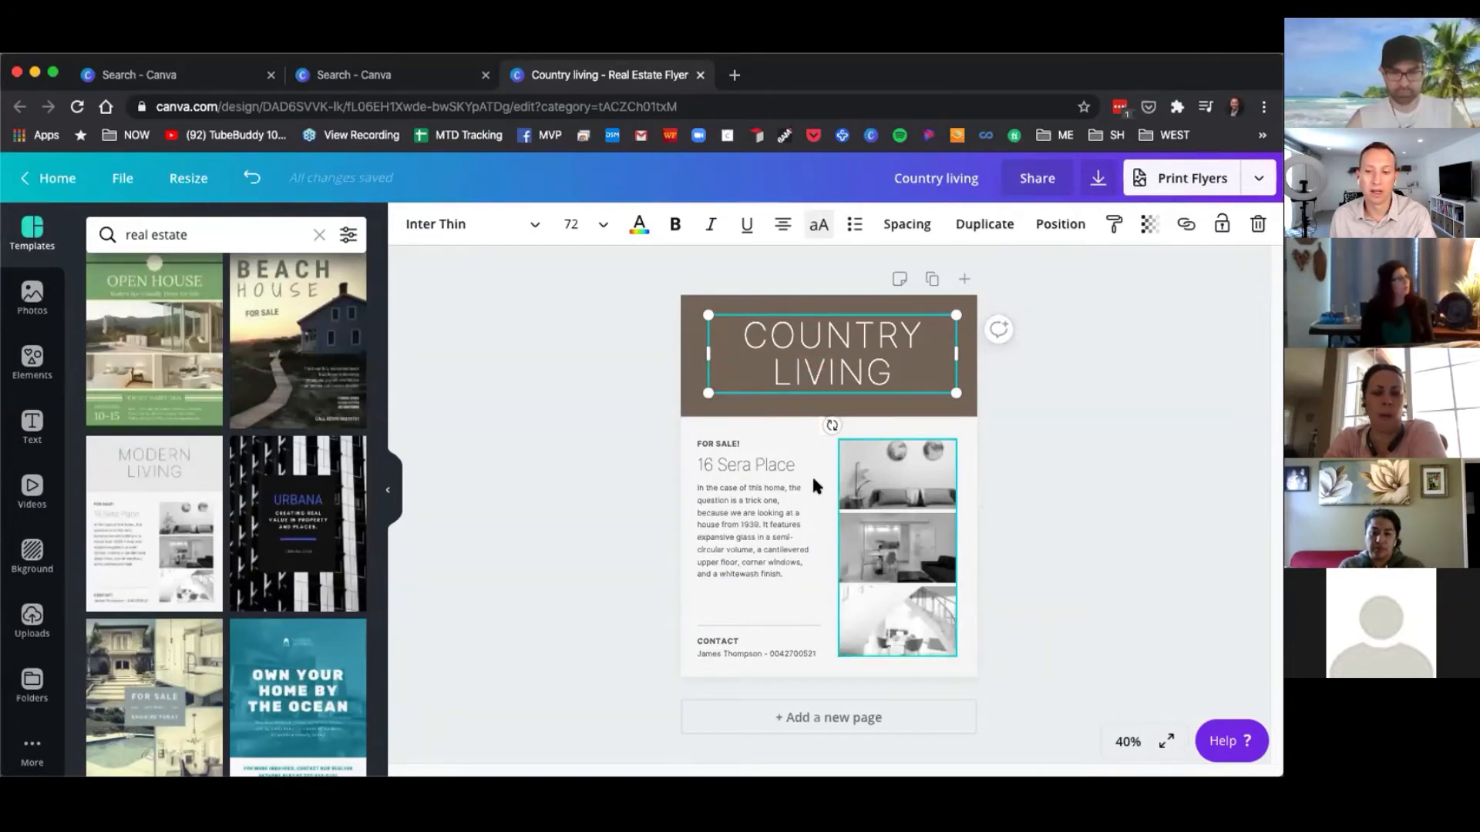
{"action": "left_click", "coordinate": [901, 580]}
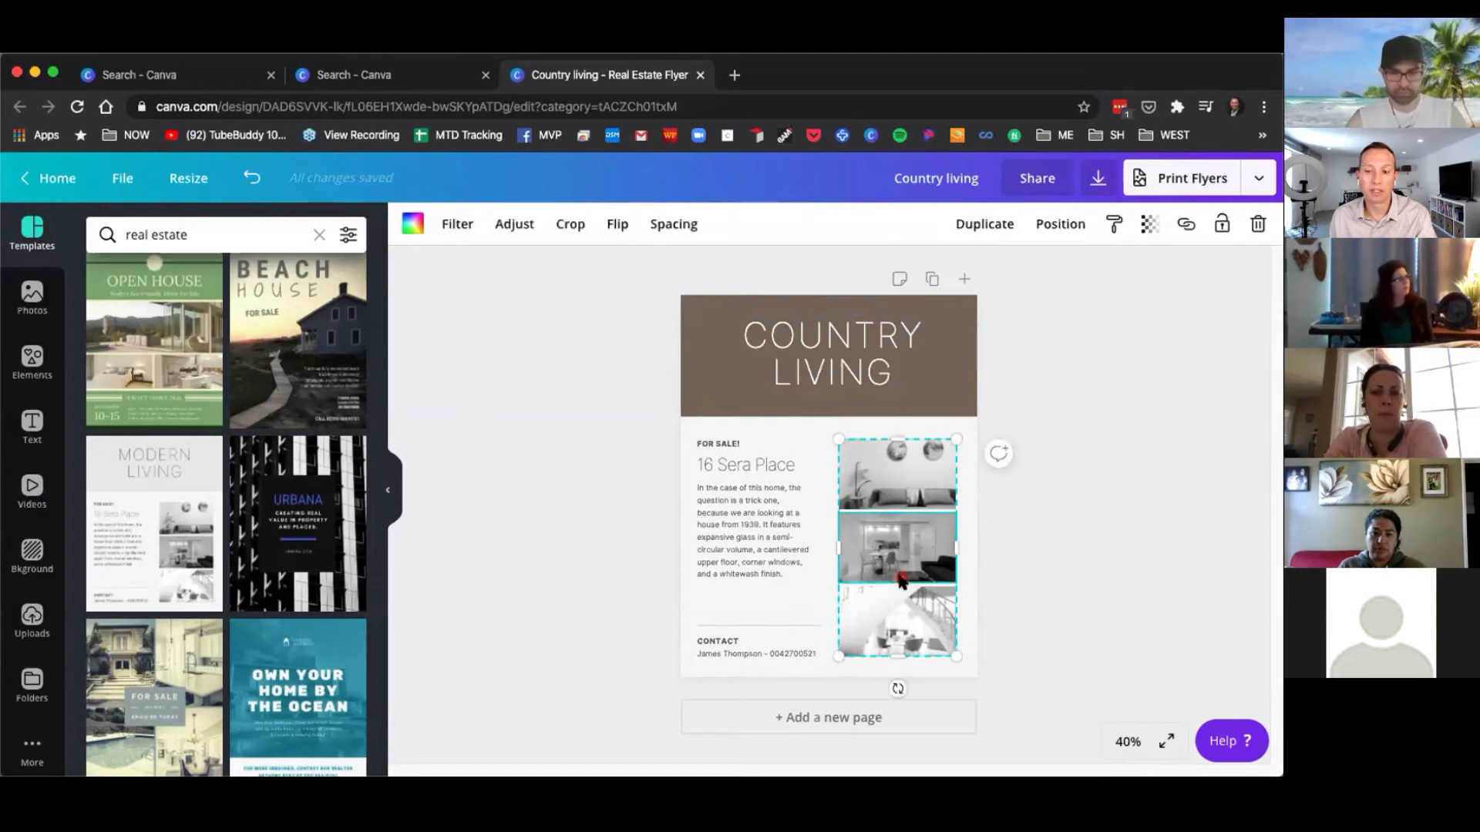
{"action": "left_click", "coordinate": [725, 445]}
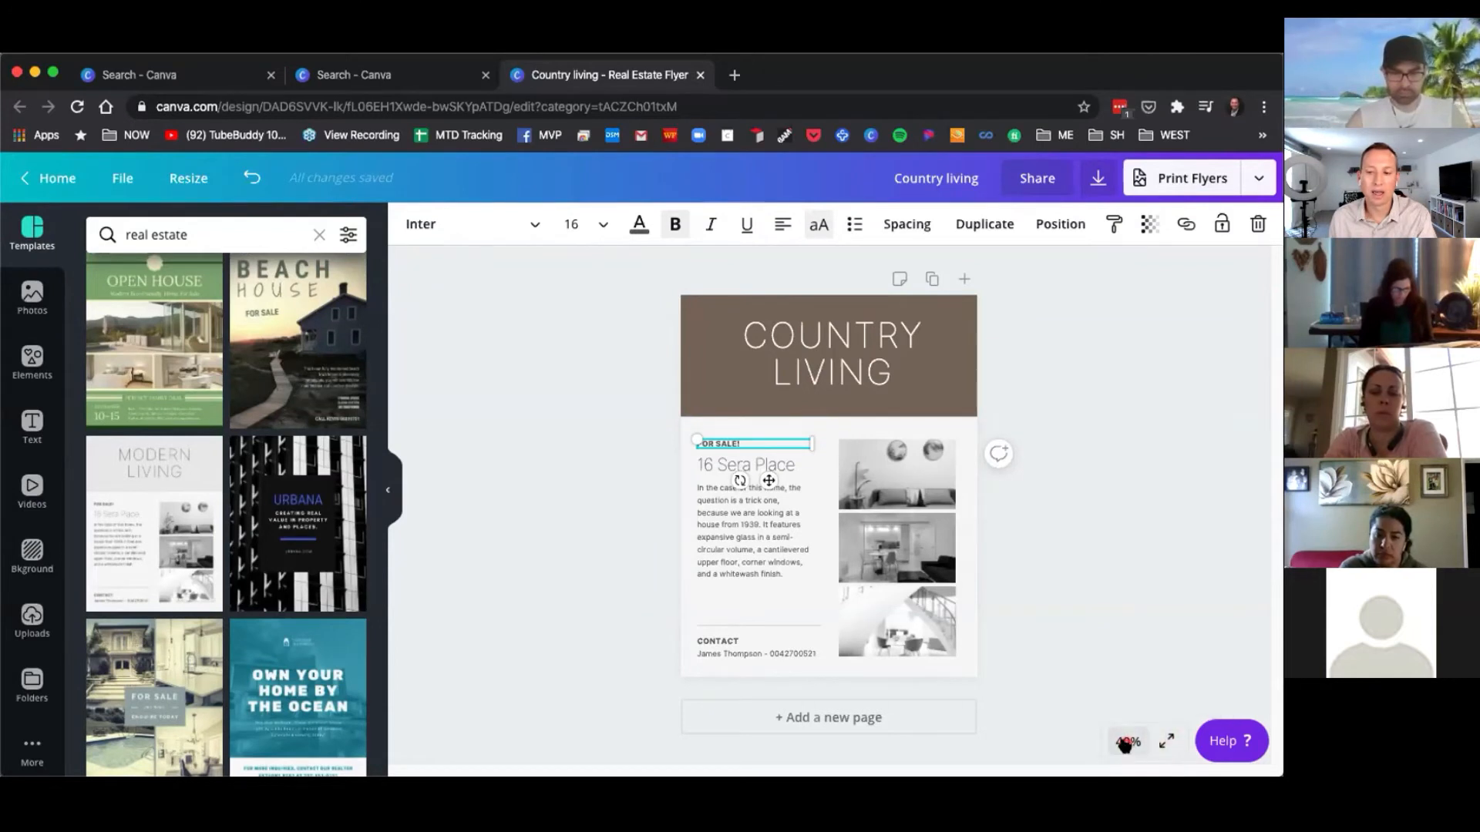
{"action": "left_click", "coordinate": [1117, 629]}
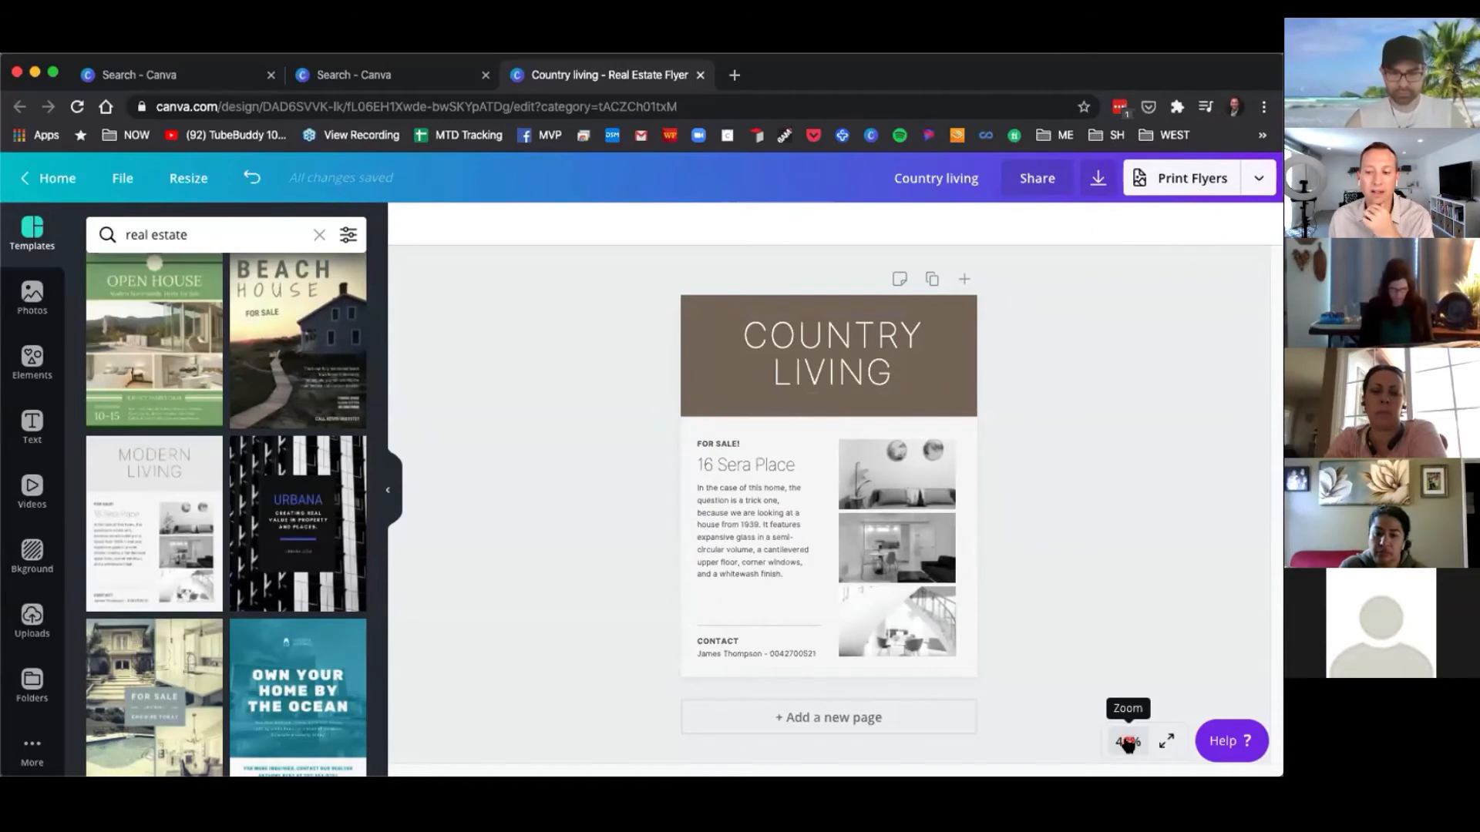
{"action": "left_click", "coordinate": [1128, 742]}
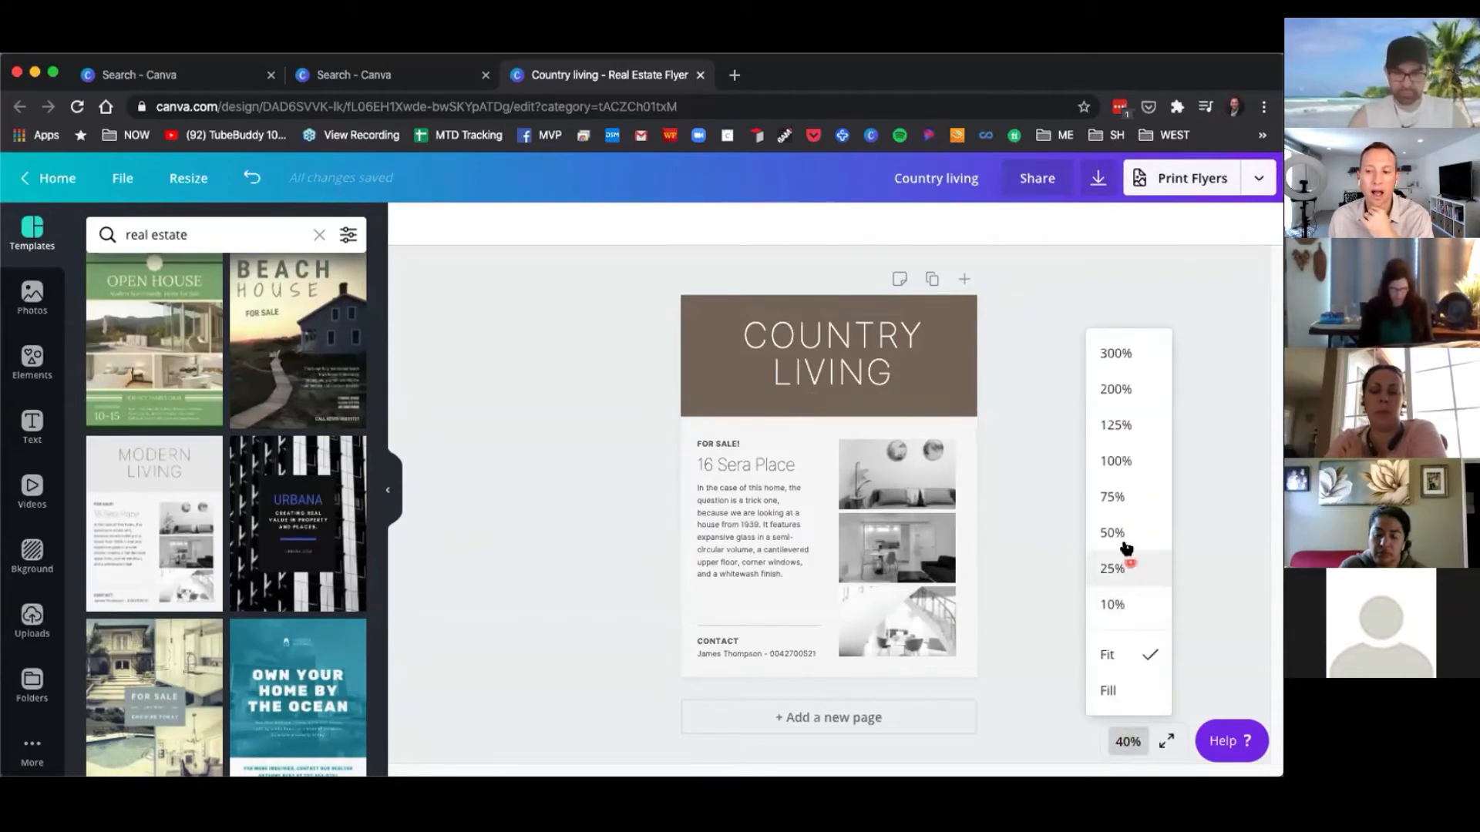
{"action": "left_click", "coordinate": [1126, 461]}
{"action": "left_click_drag", "start_coordinate": [1268, 444], "coordinate": [1273, 358]}
{"action": "left_click_drag", "start_coordinate": [1272, 337], "coordinate": [1273, 324]}
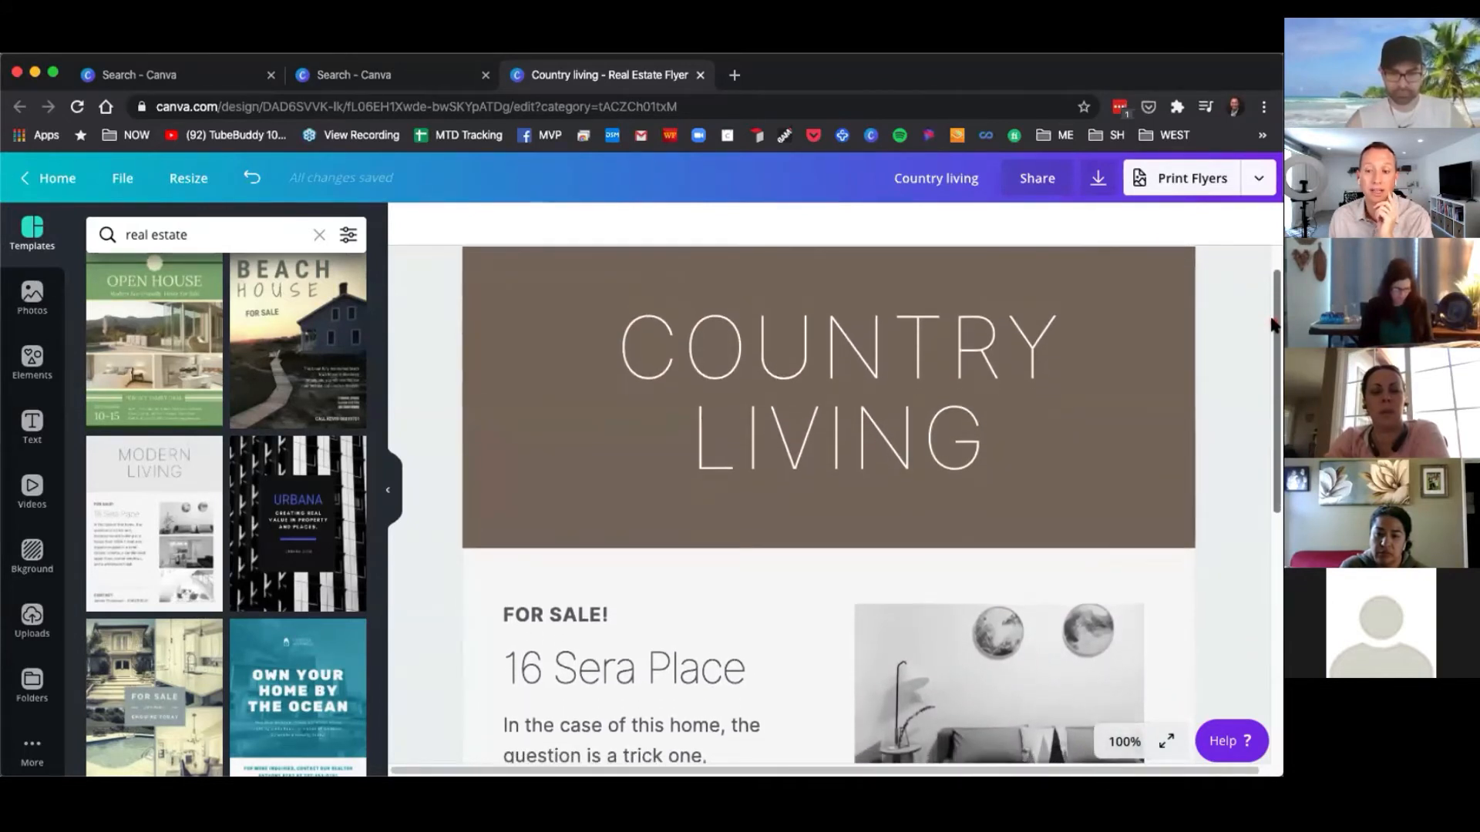
{"action": "left_click", "coordinate": [1125, 744]}
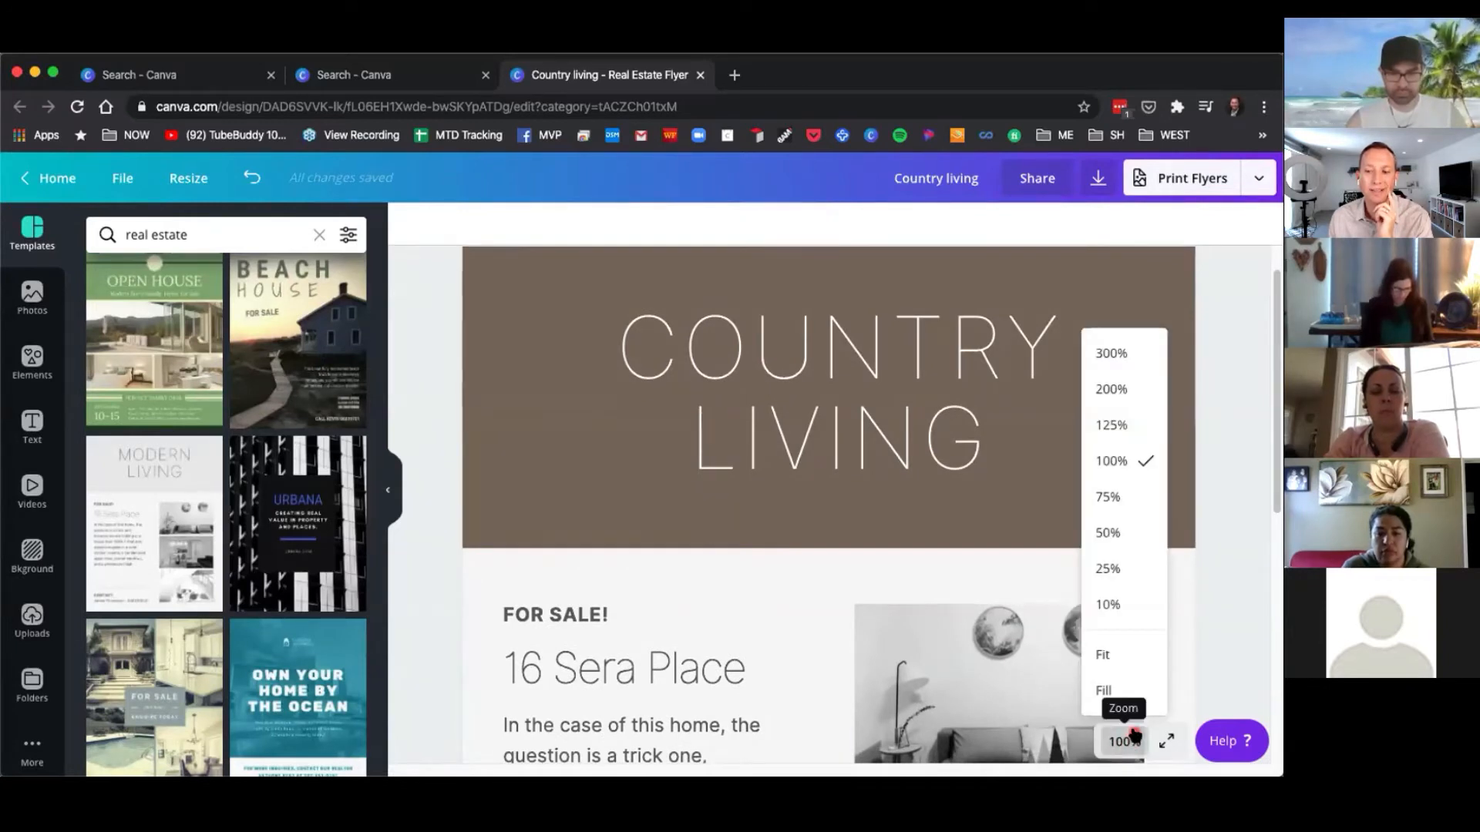
{"action": "left_click", "coordinate": [1113, 656]}
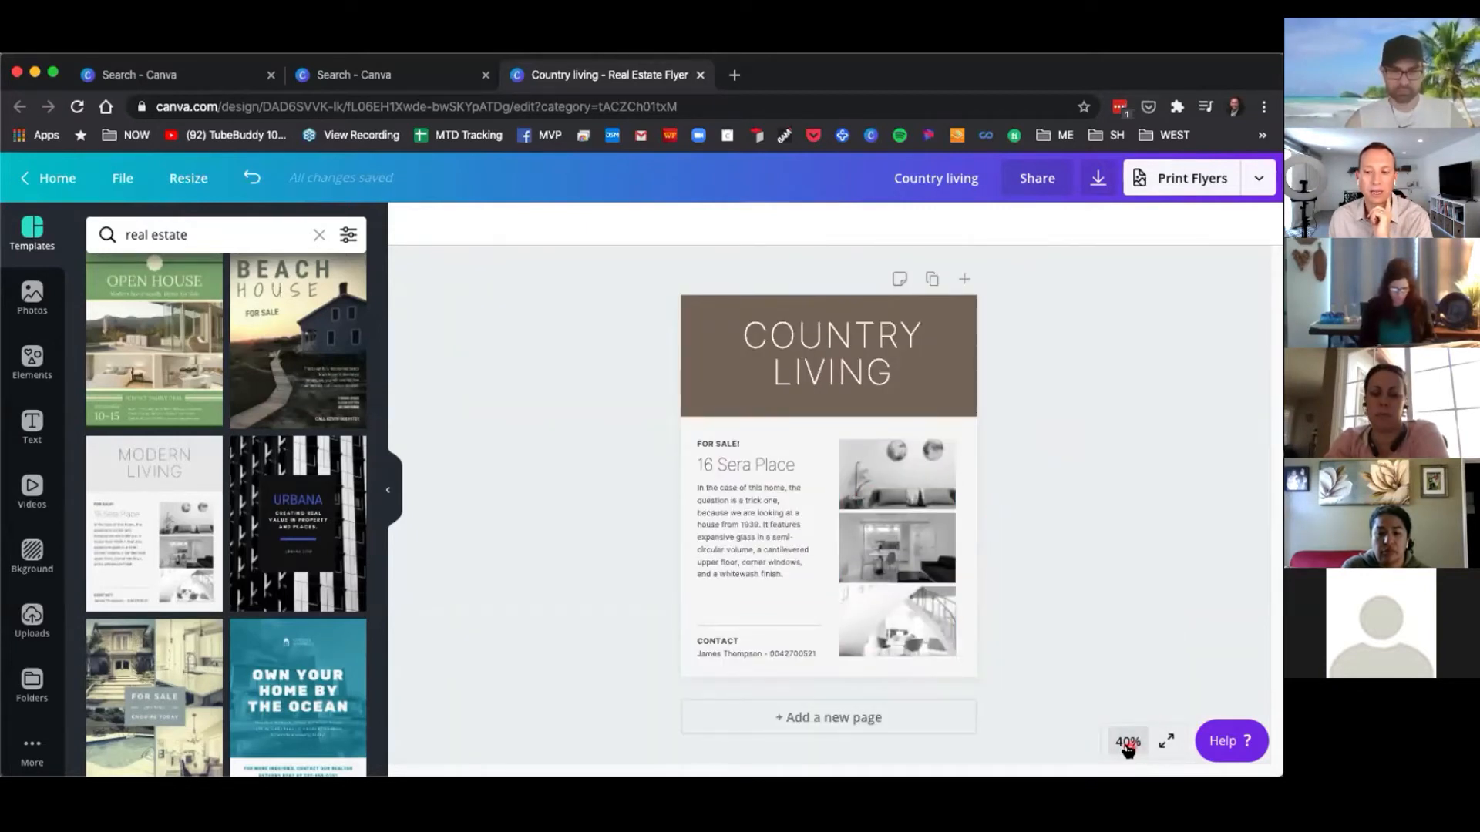
Zoom the flyer to 200% and then to 50% to inspect the text details.
{"action": "left_click", "coordinate": [802, 485]}
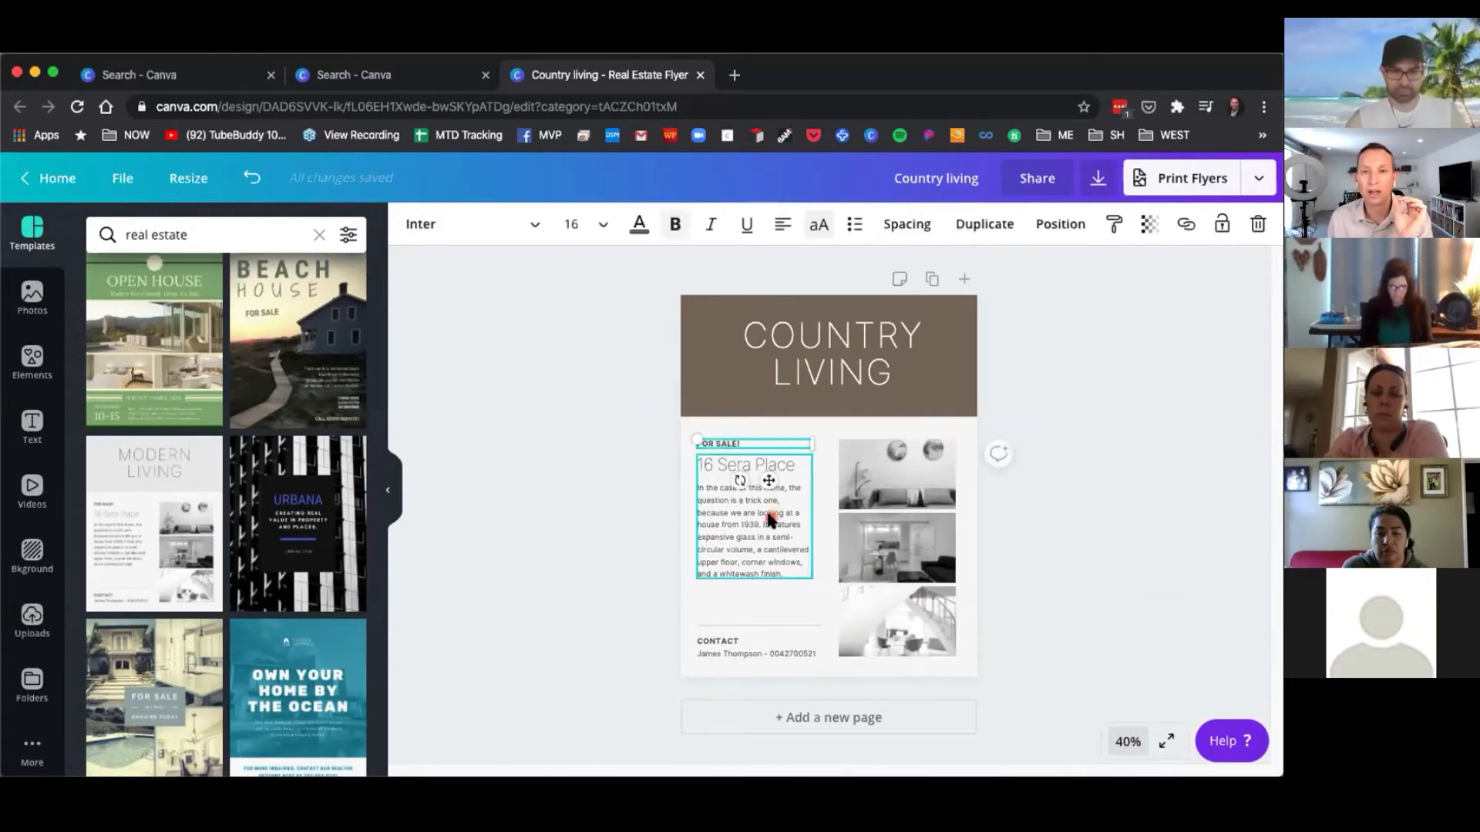
{"action": "left_click", "coordinate": [1127, 742]}
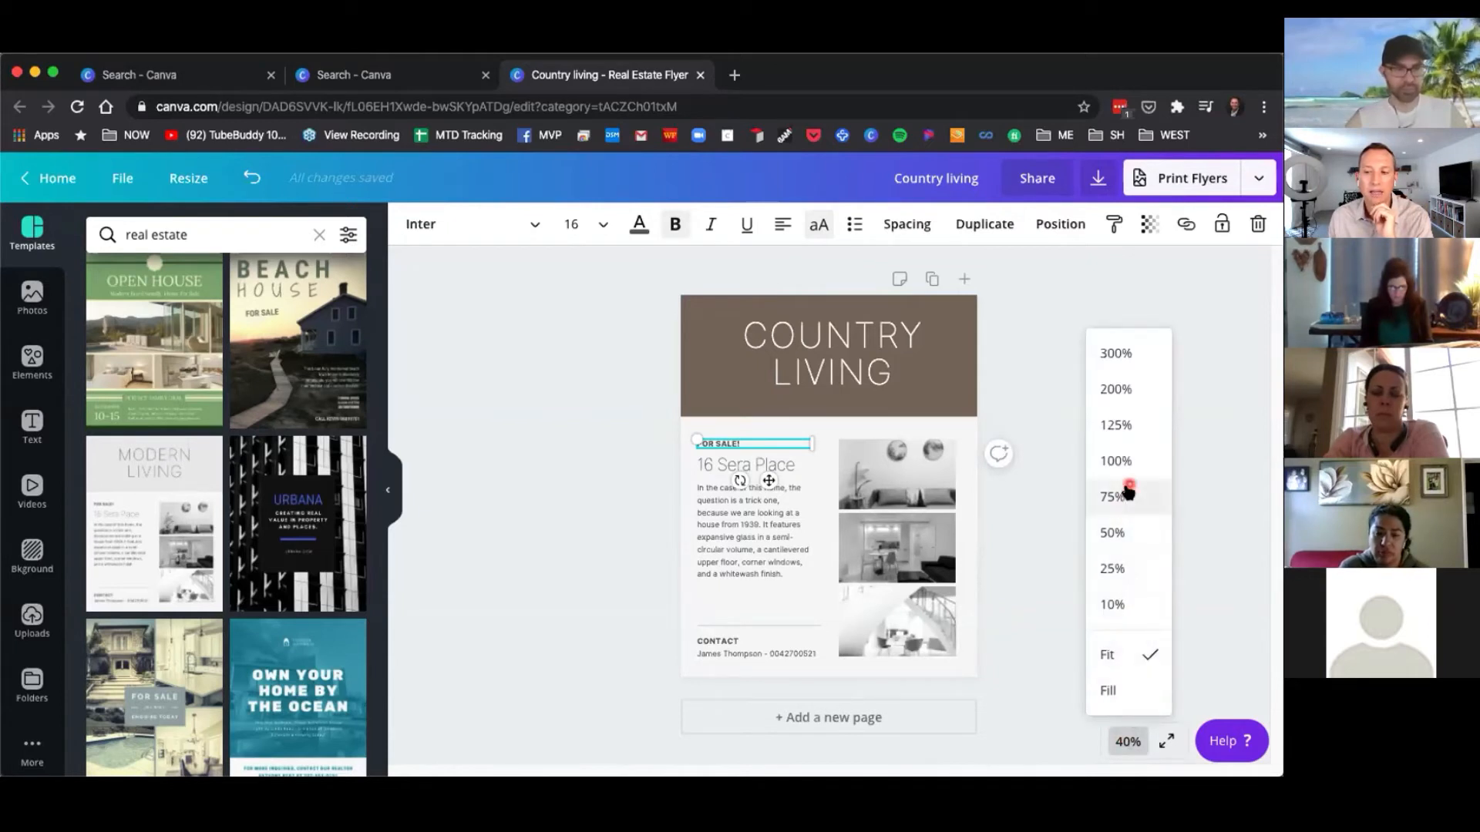
{"action": "left_click", "coordinate": [1126, 390]}
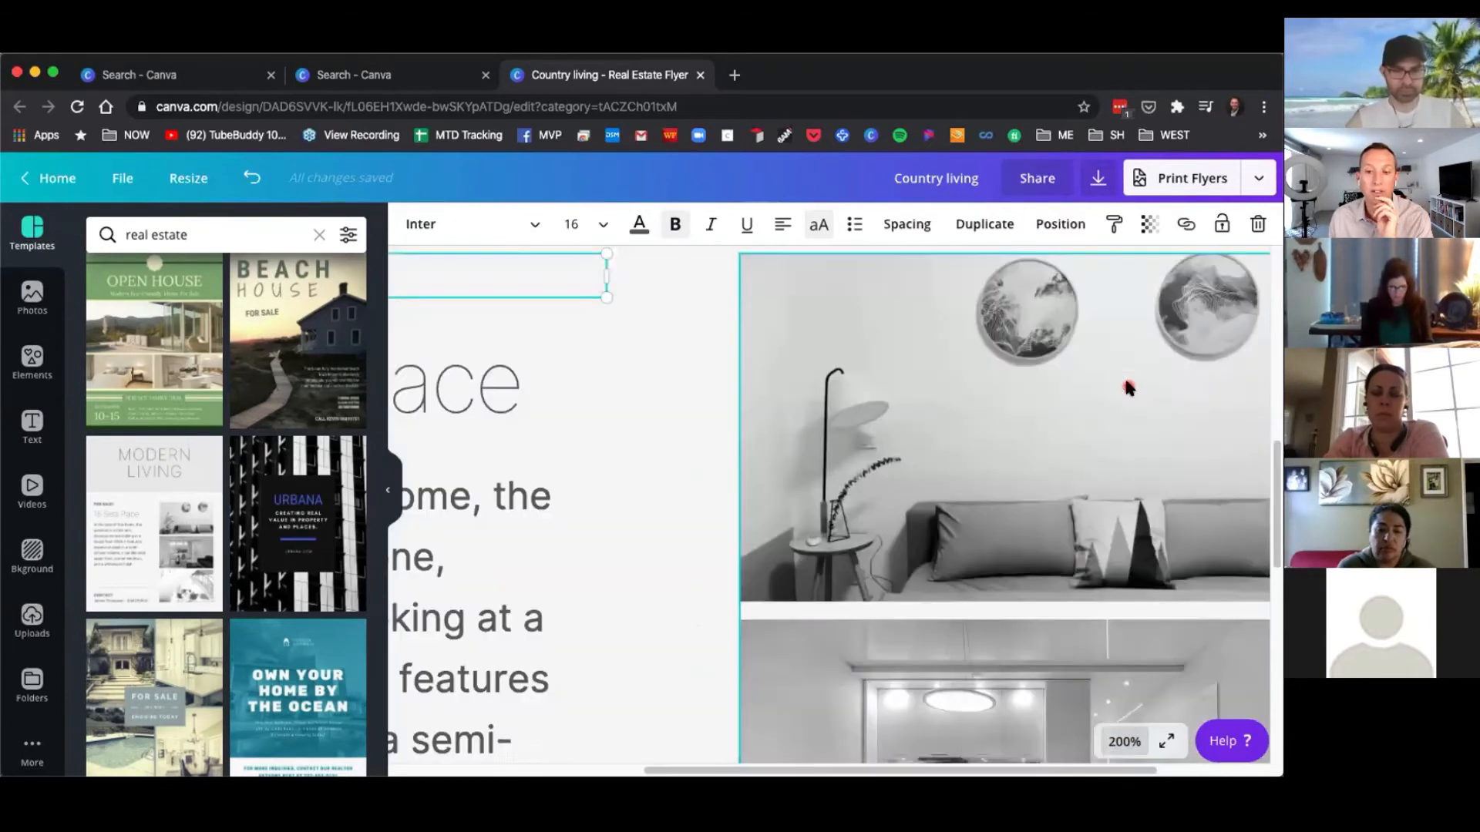
{"action": "left_click_drag", "start_coordinate": [863, 771], "coordinate": [609, 771]}
{"action": "scroll", "coordinate": [575, 532], "scroll_direction": "up", "scroll_amount": 5}
{"action": "left_click", "coordinate": [559, 478]}
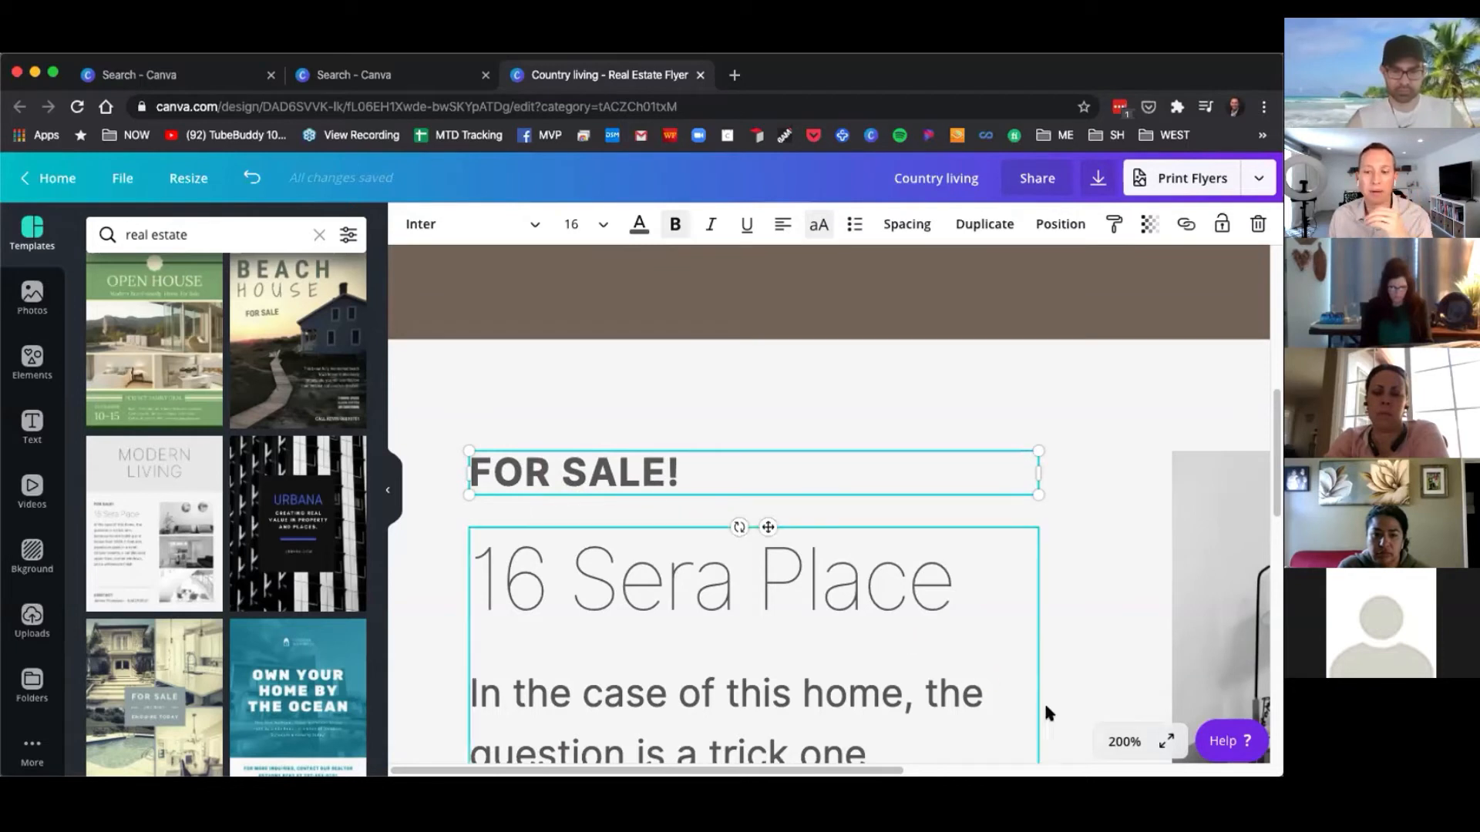
{"action": "left_click", "coordinate": [1125, 742]}
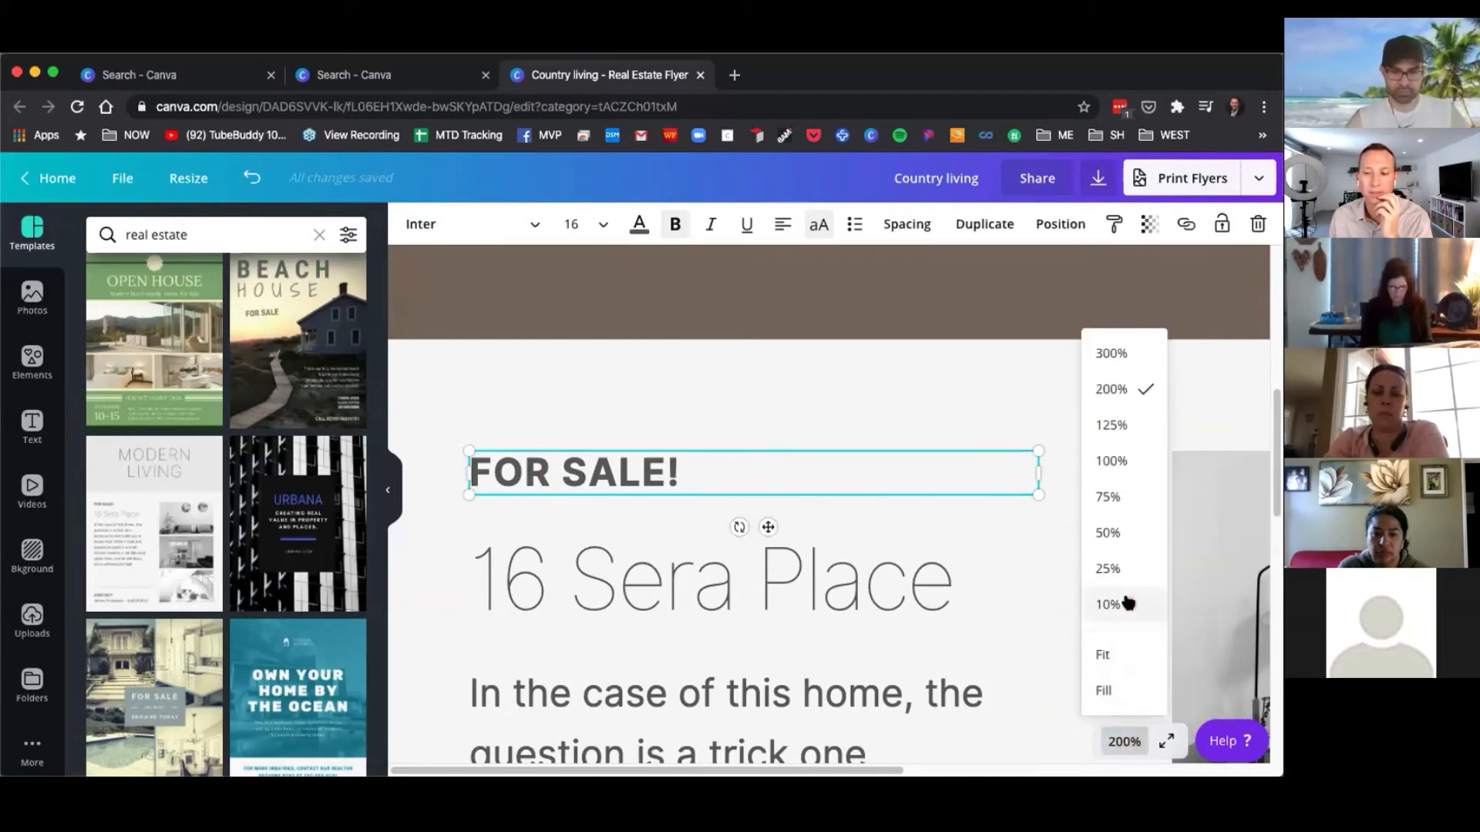
{"action": "left_click", "coordinate": [1121, 531]}
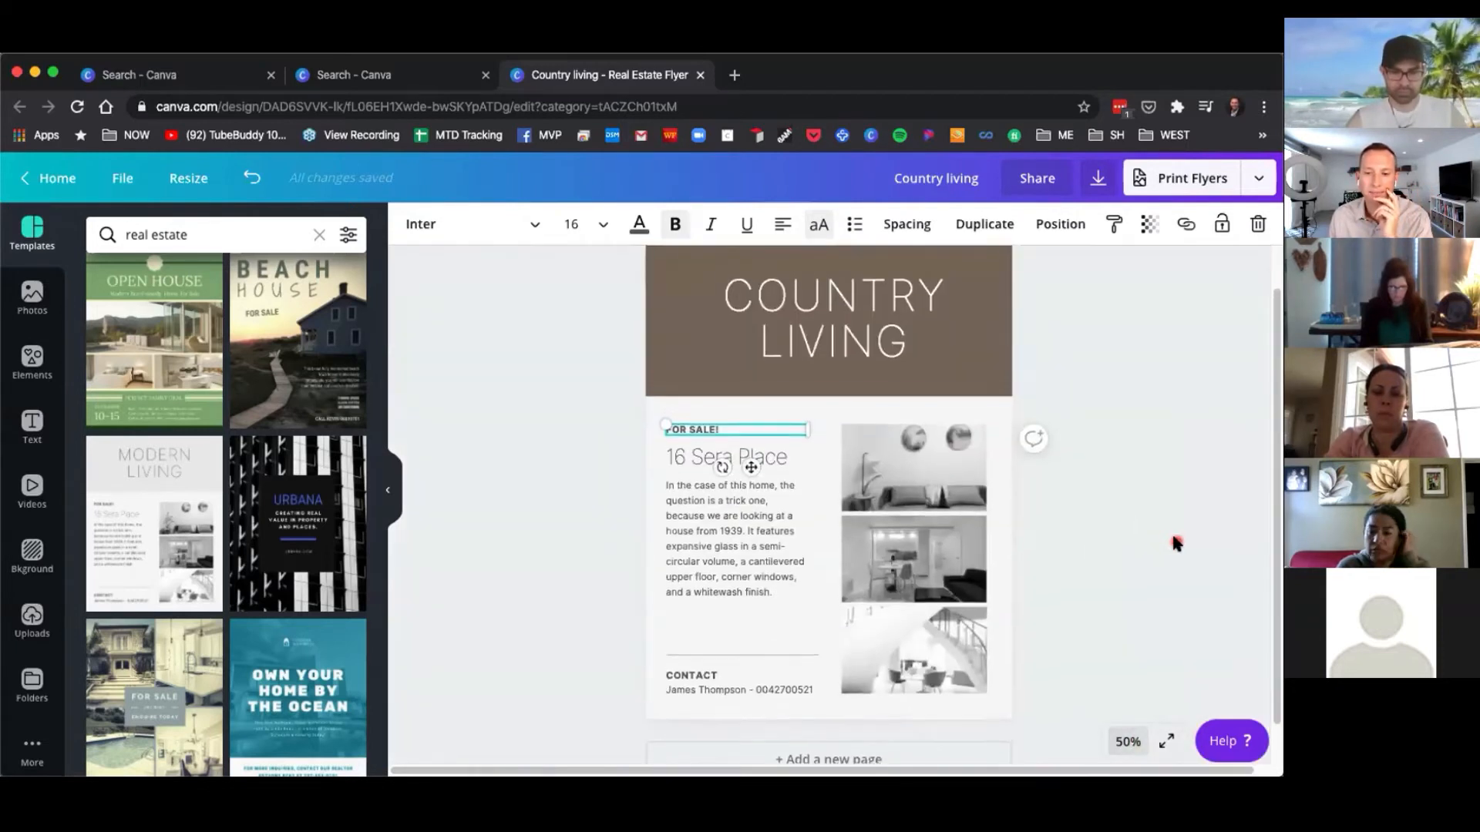
Select the description text and the image grid in turn.
{"action": "left_click", "coordinate": [680, 461]}
{"action": "left_click", "coordinate": [710, 523]}
{"action": "left_click", "coordinate": [899, 488]}
{"action": "left_click", "coordinate": [898, 487]}
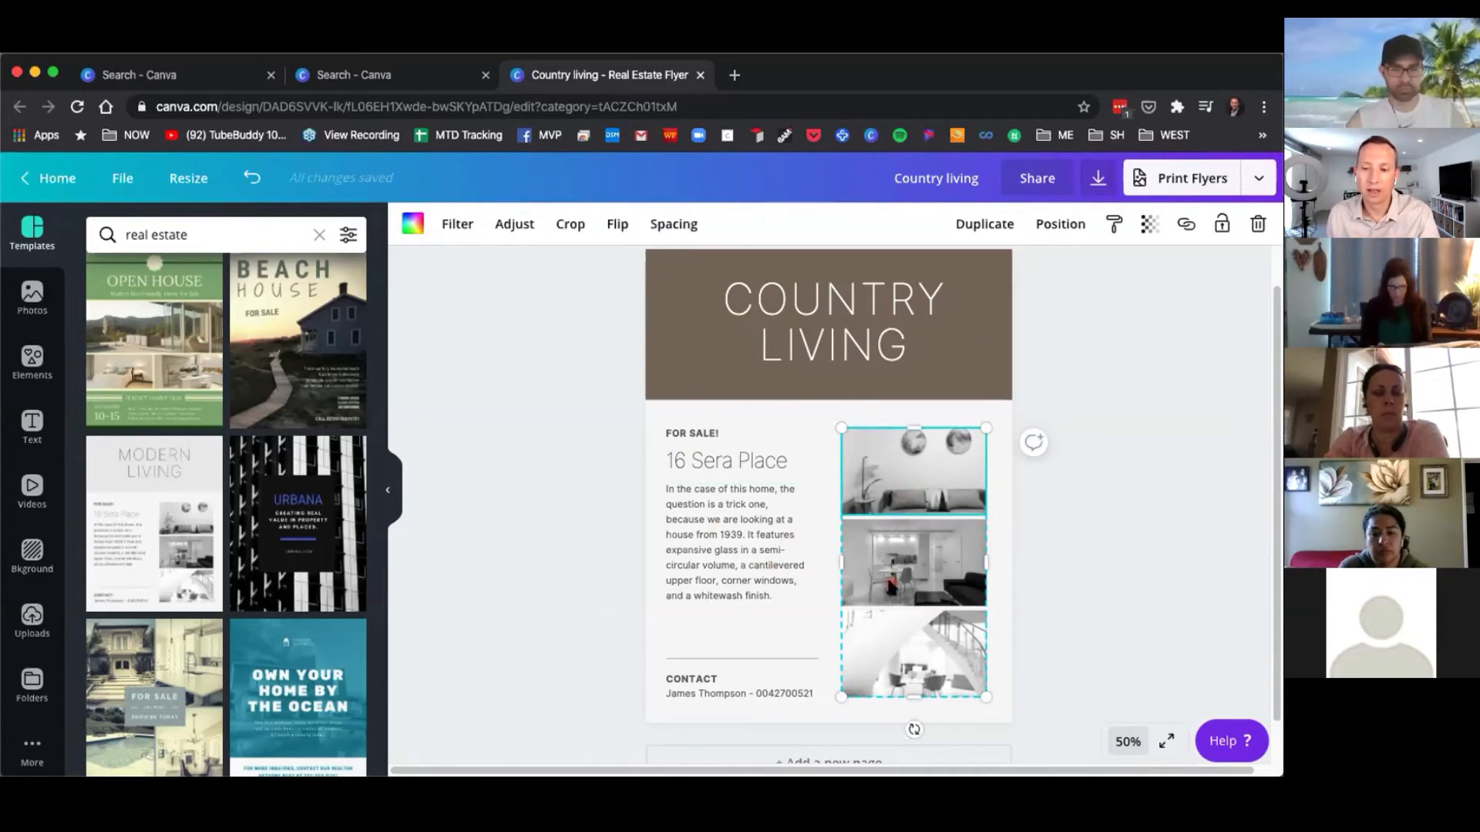
Ungroup the 16 Sera Place heading from the description text block.
{"action": "left_click", "coordinate": [881, 640]}
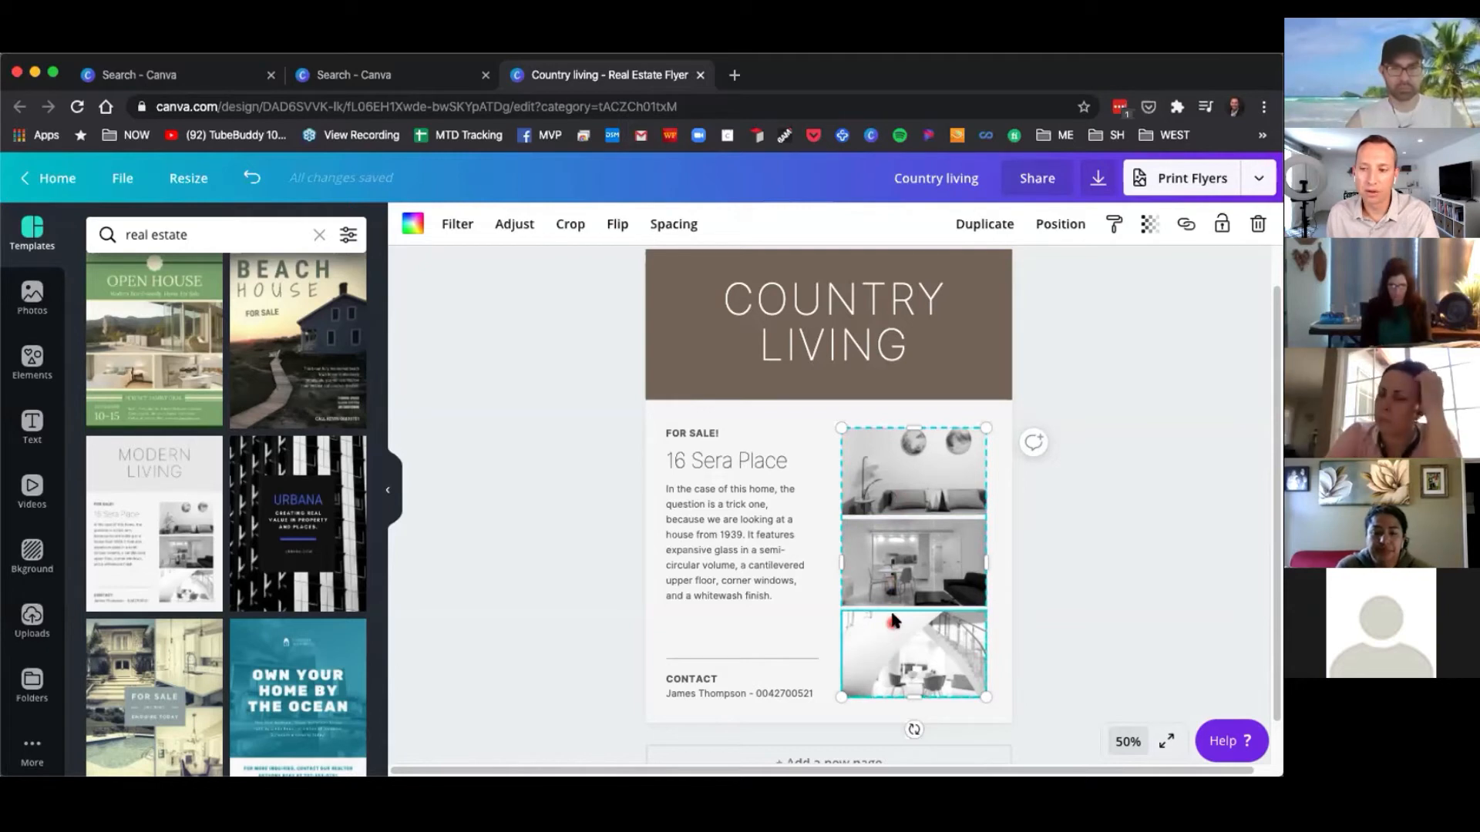
{"action": "left_click", "coordinate": [771, 566]}
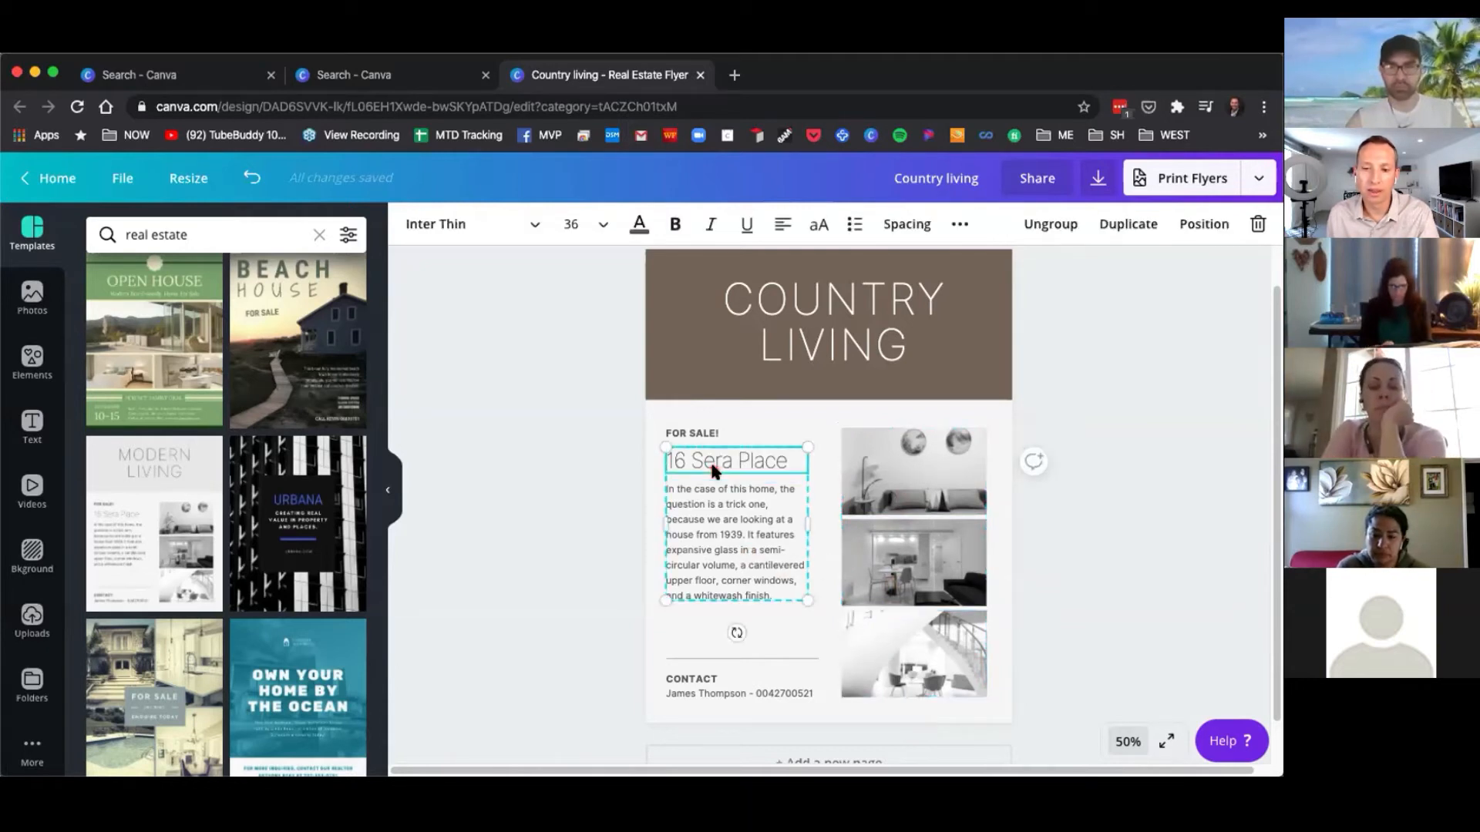
{"action": "left_click", "coordinate": [592, 521]}
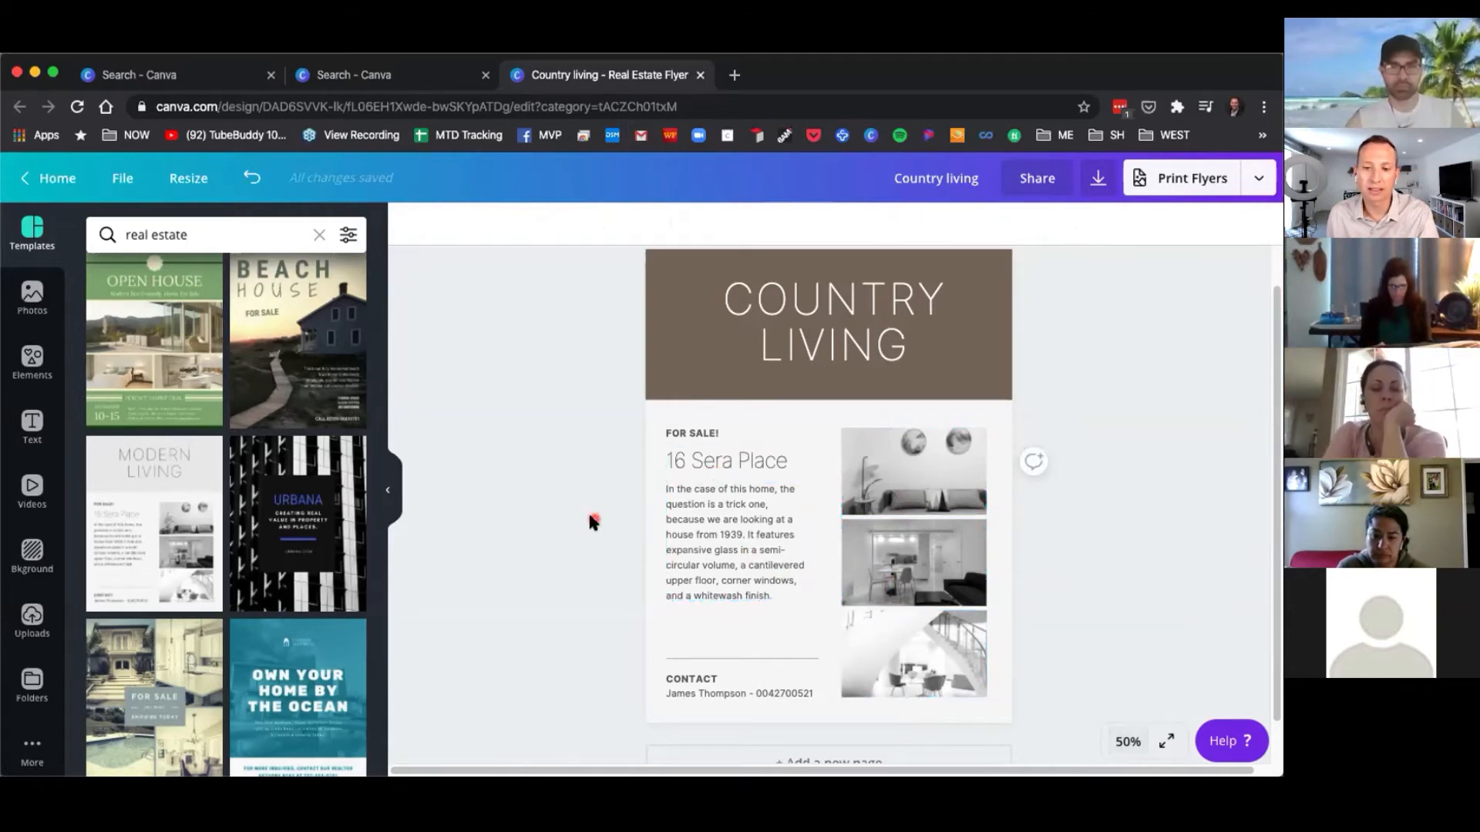
{"action": "left_click", "coordinate": [723, 497]}
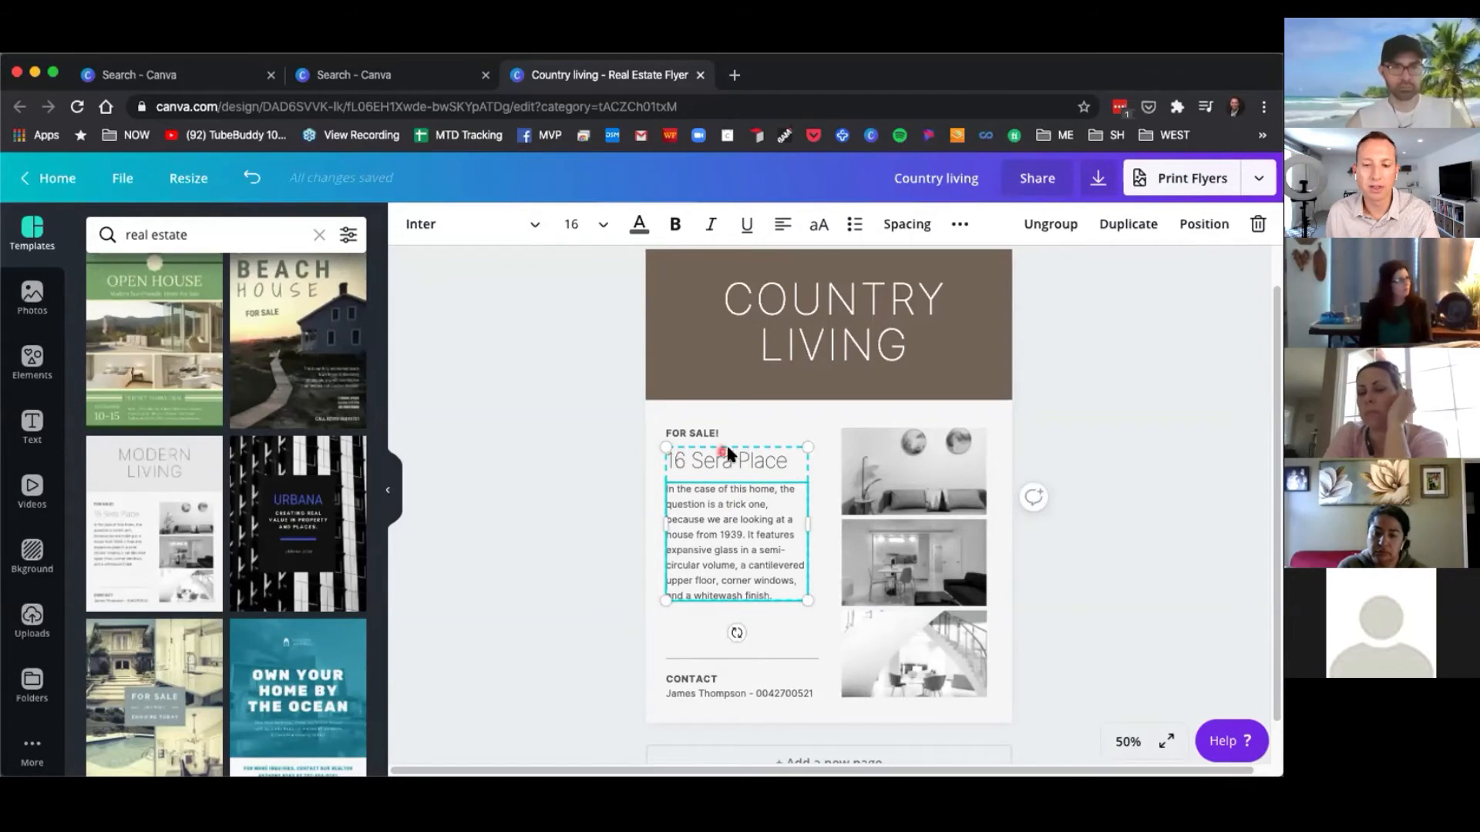
{"action": "left_click", "coordinate": [744, 462]}
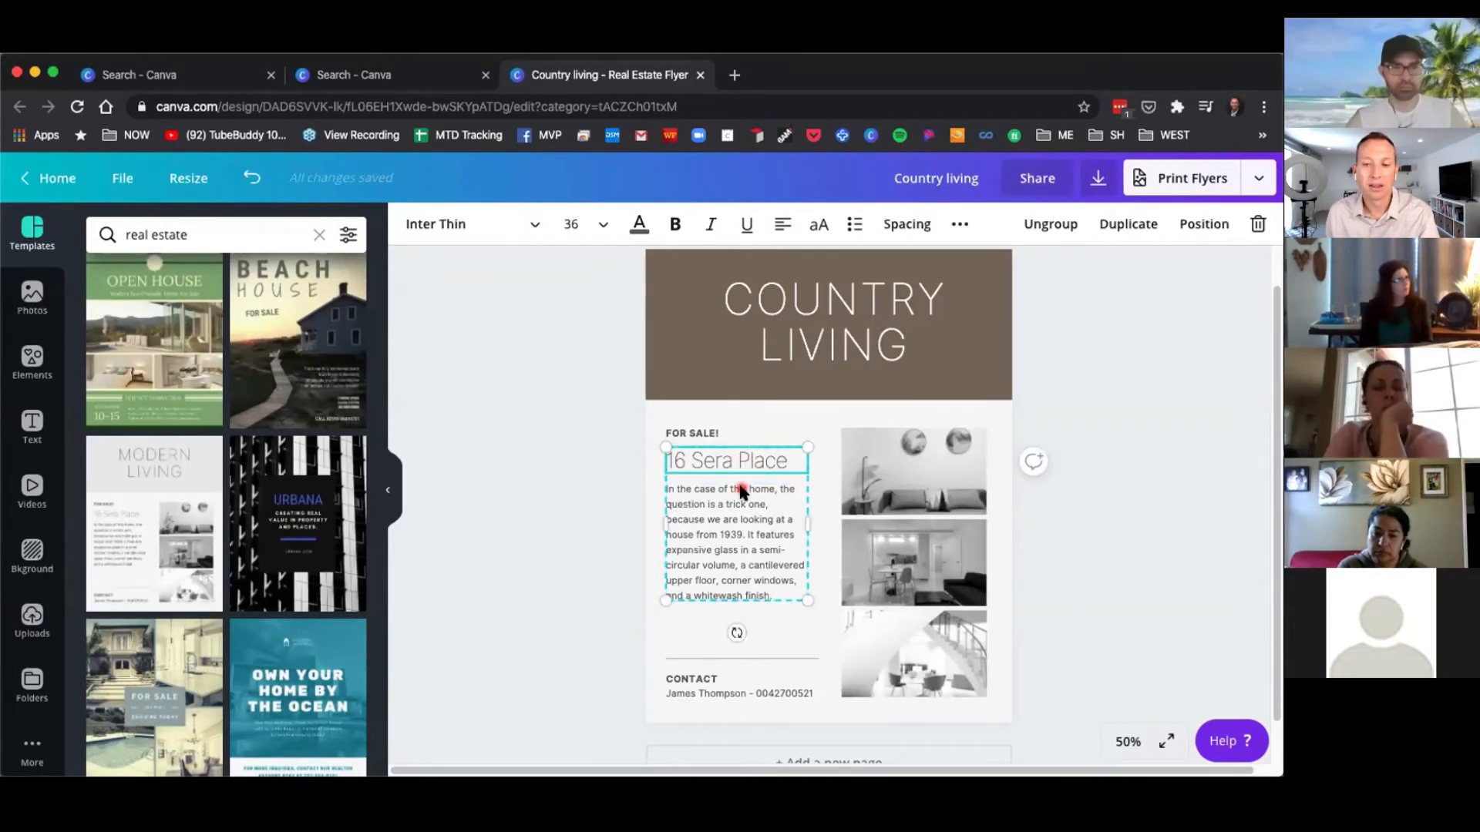
{"action": "left_click", "coordinate": [736, 507]}
{"action": "left_click", "coordinate": [739, 468]}
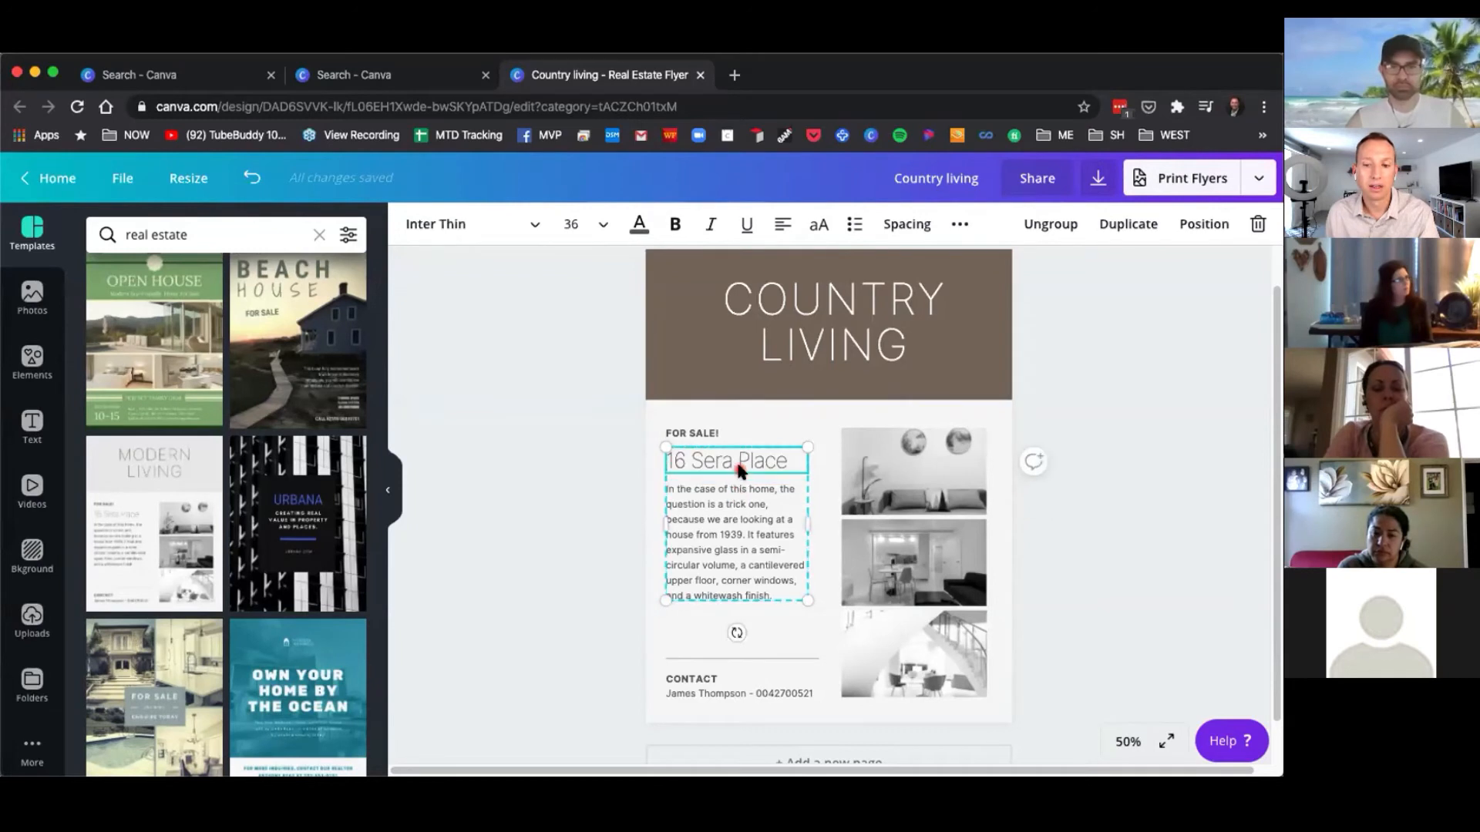
{"action": "left_click", "coordinate": [1053, 229]}
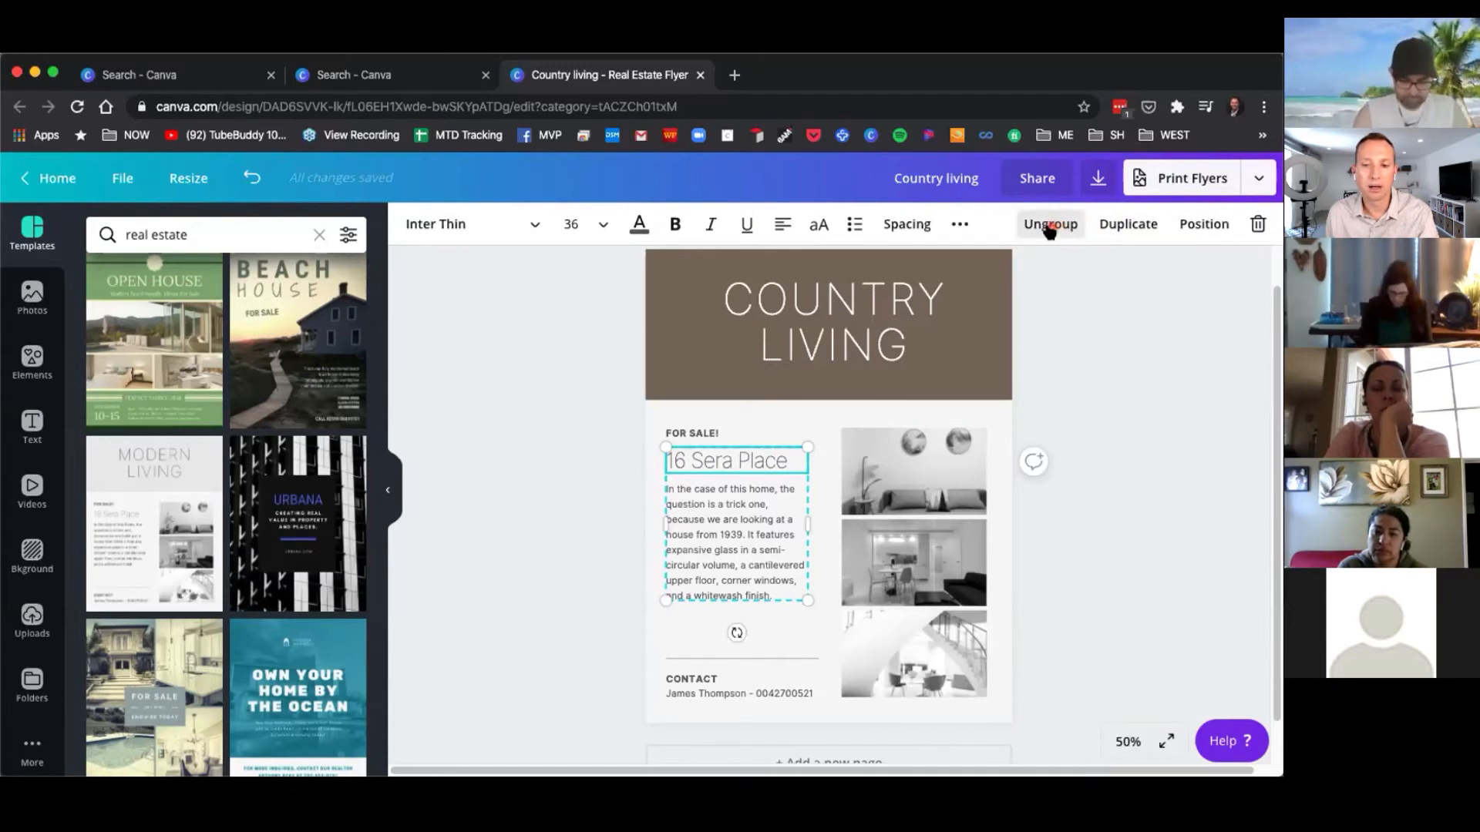
Move the 16 Sera Place heading and the description text slightly lower on the flyer.
{"action": "left_click", "coordinate": [627, 501]}
{"action": "left_click", "coordinate": [706, 461]}
{"action": "left_click", "coordinate": [703, 503]}
{"action": "left_click", "coordinate": [707, 464]}
{"action": "left_click", "coordinate": [700, 505]}
{"action": "left_click", "coordinate": [697, 465]}
{"action": "left_click", "coordinate": [698, 511]}
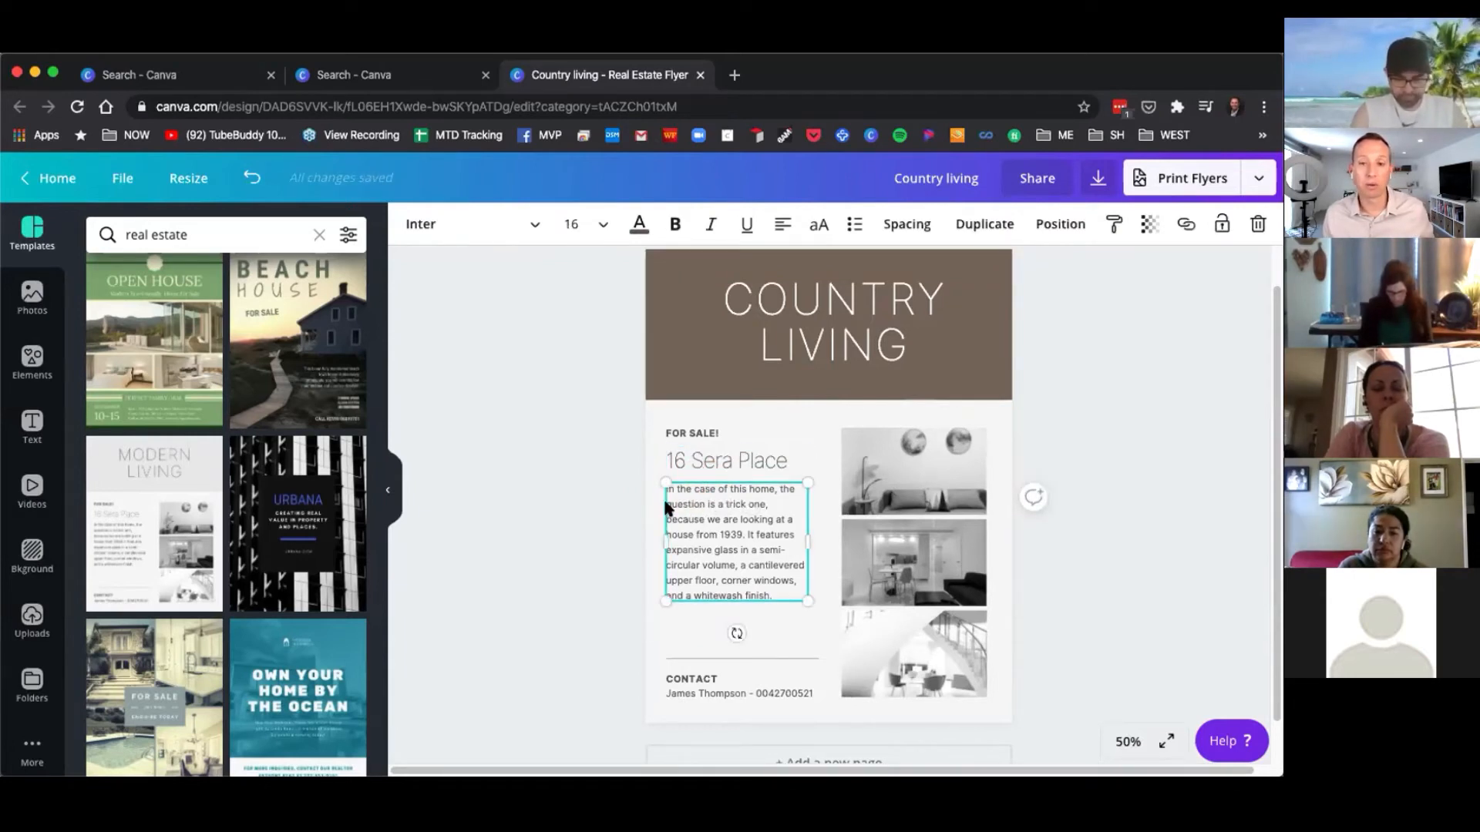
{"action": "left_click", "coordinate": [641, 539]}
{"action": "left_click_drag", "start_coordinate": [724, 530], "coordinate": [725, 550]}
{"action": "left_click", "coordinate": [721, 450]}
{"action": "left_click_drag", "start_coordinate": [721, 448], "coordinate": [722, 464]}
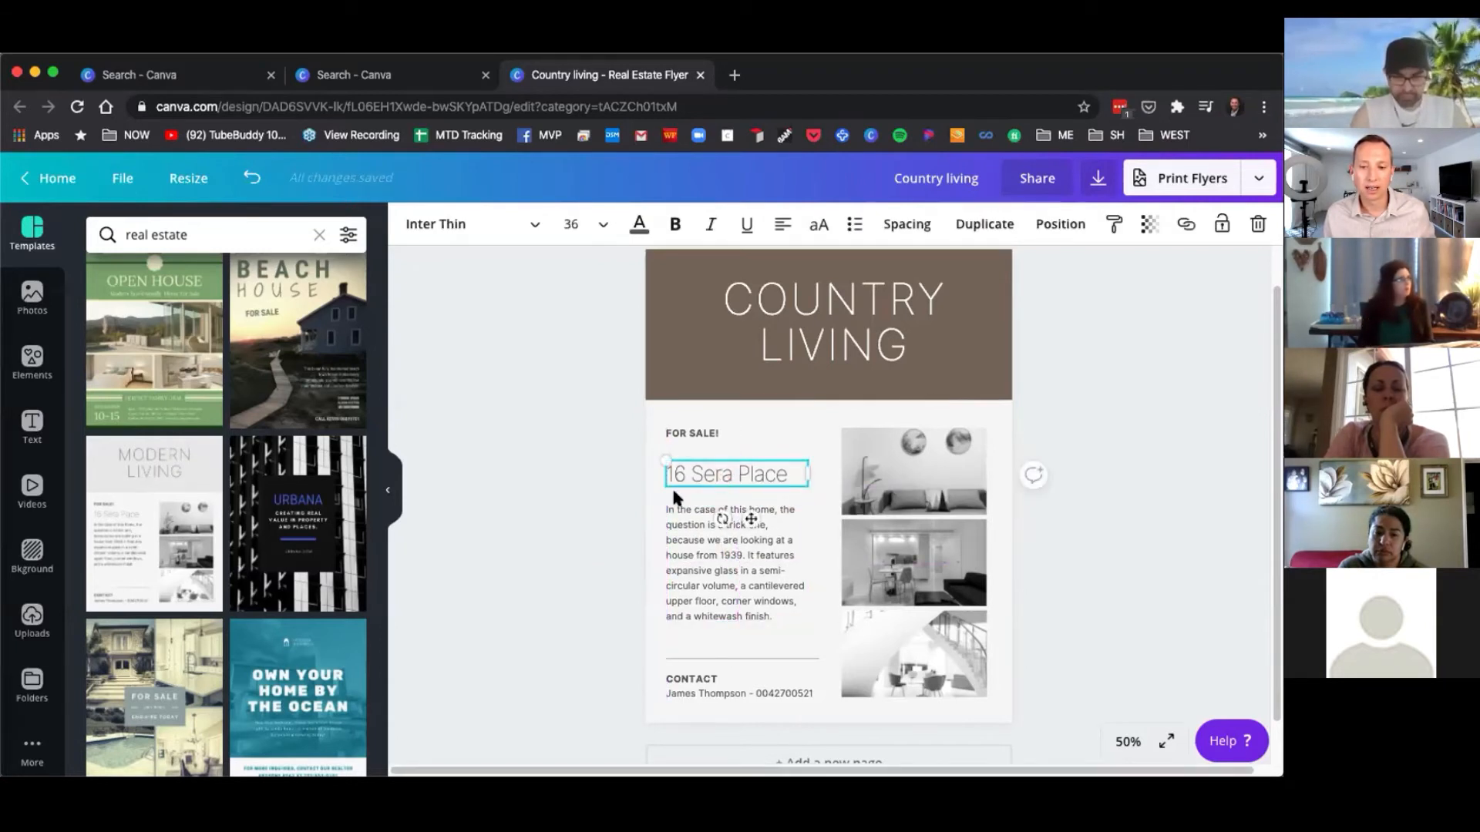
{"action": "left_click", "coordinate": [700, 491]}
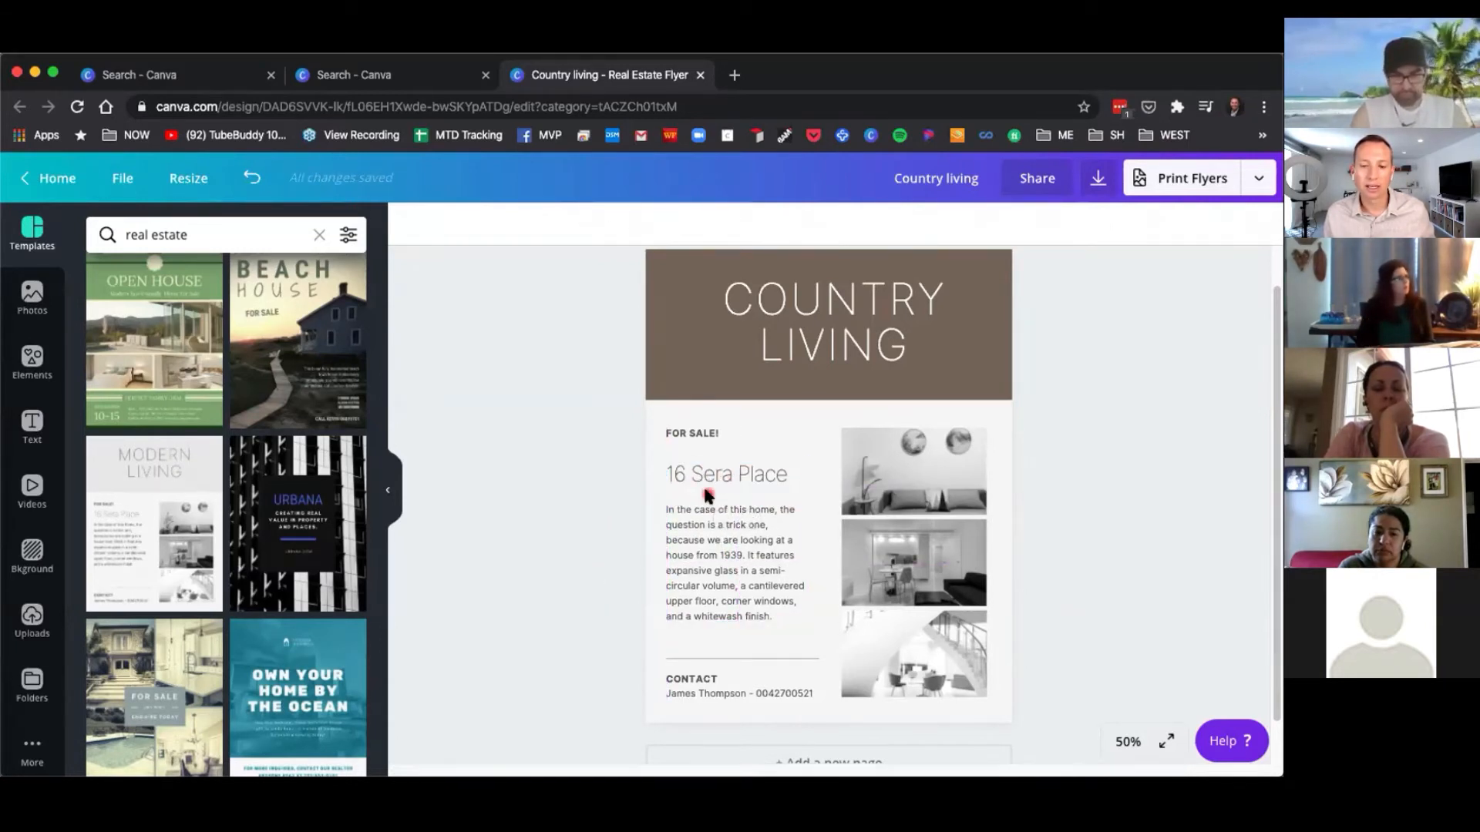
Group the heading and description text back together.
{"action": "left_click", "coordinate": [719, 479]}
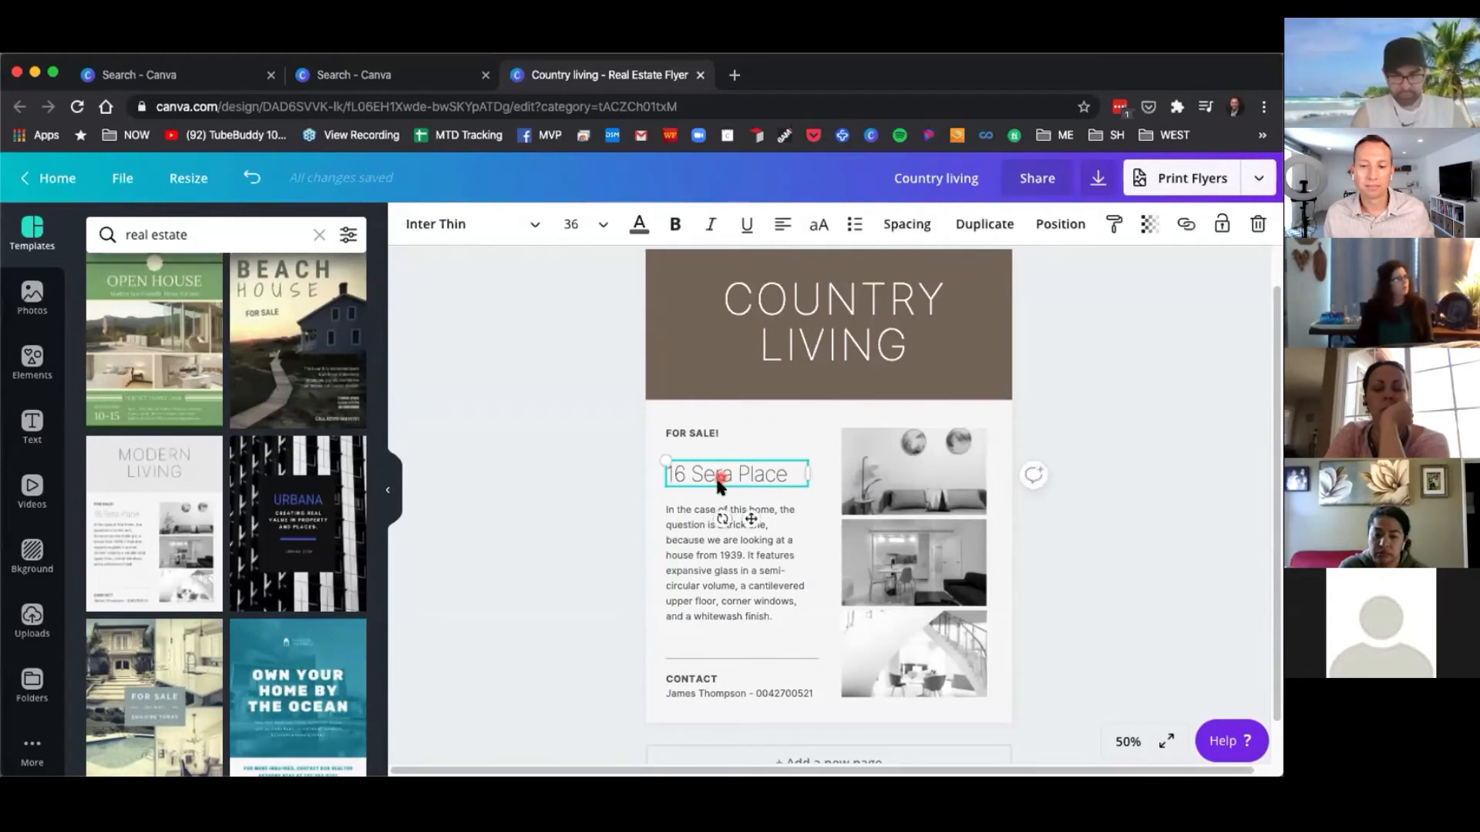
{"action": "left_click", "coordinate": [699, 552], "text": "shift"}
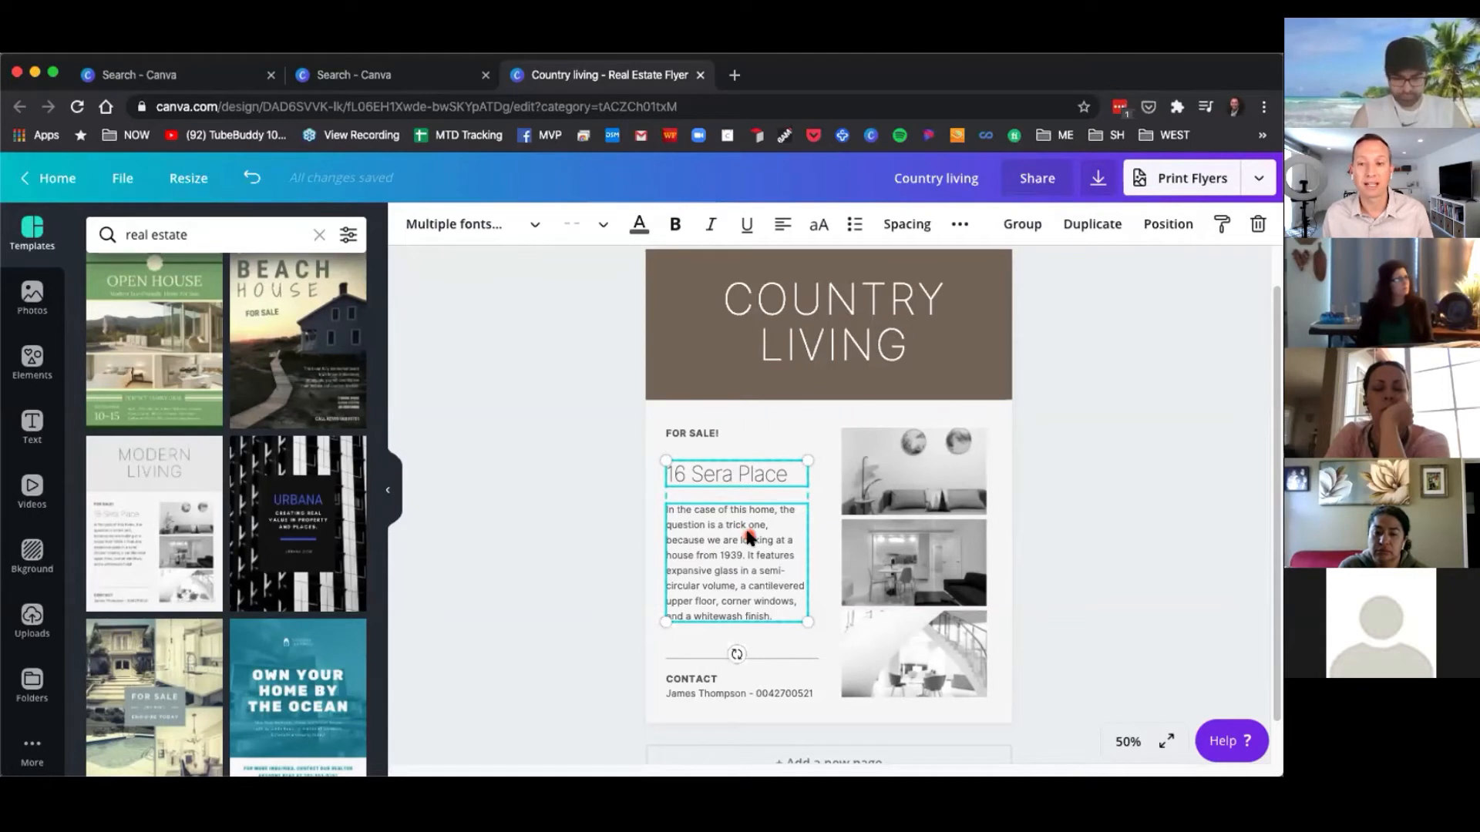
{"action": "left_click", "coordinate": [1022, 226]}
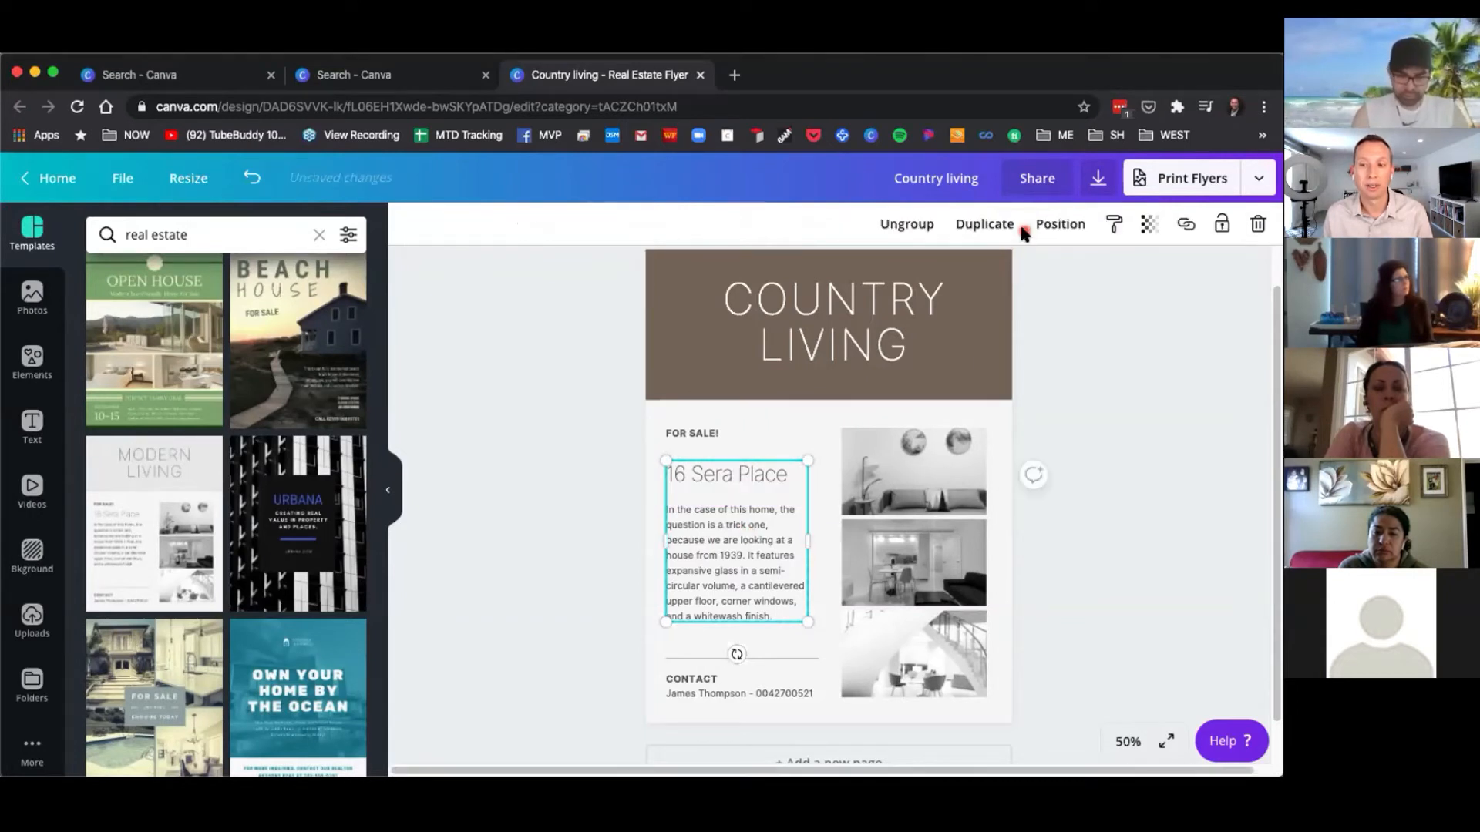
Nudge the text group slightly down and the image grid slightly left.
{"action": "mouse_move", "coordinate": [745, 565]}
{"action": "left_mouse_down"}
{"action": "mouse_move", "coordinate": [744, 592]}
{"action": "mouse_move", "coordinate": [743, 568]}
{"action": "left_mouse_up"}
{"action": "left_click", "coordinate": [905, 466]}
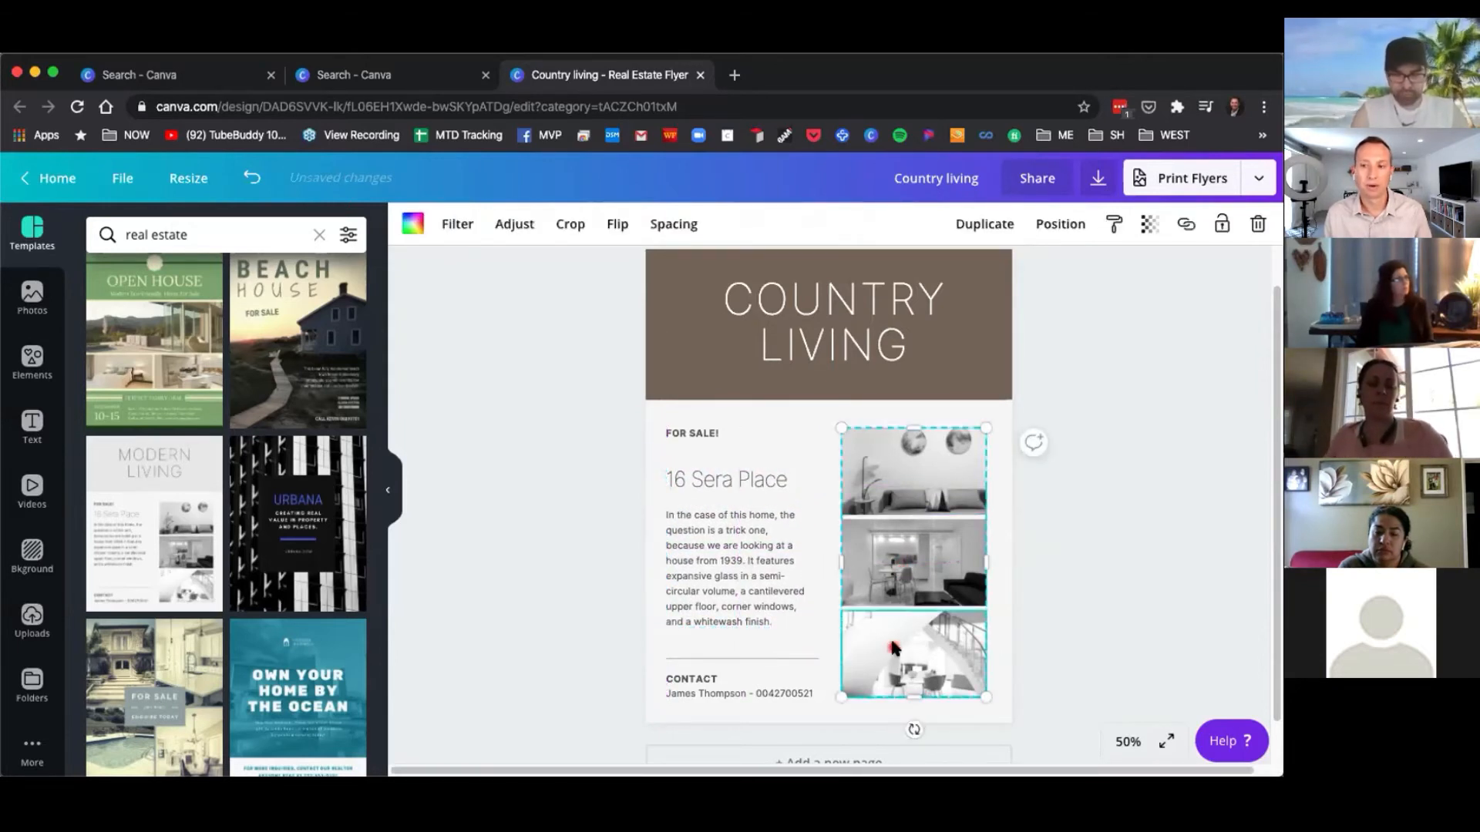
{"action": "left_click_drag", "start_coordinate": [904, 474], "coordinate": [904, 481]}
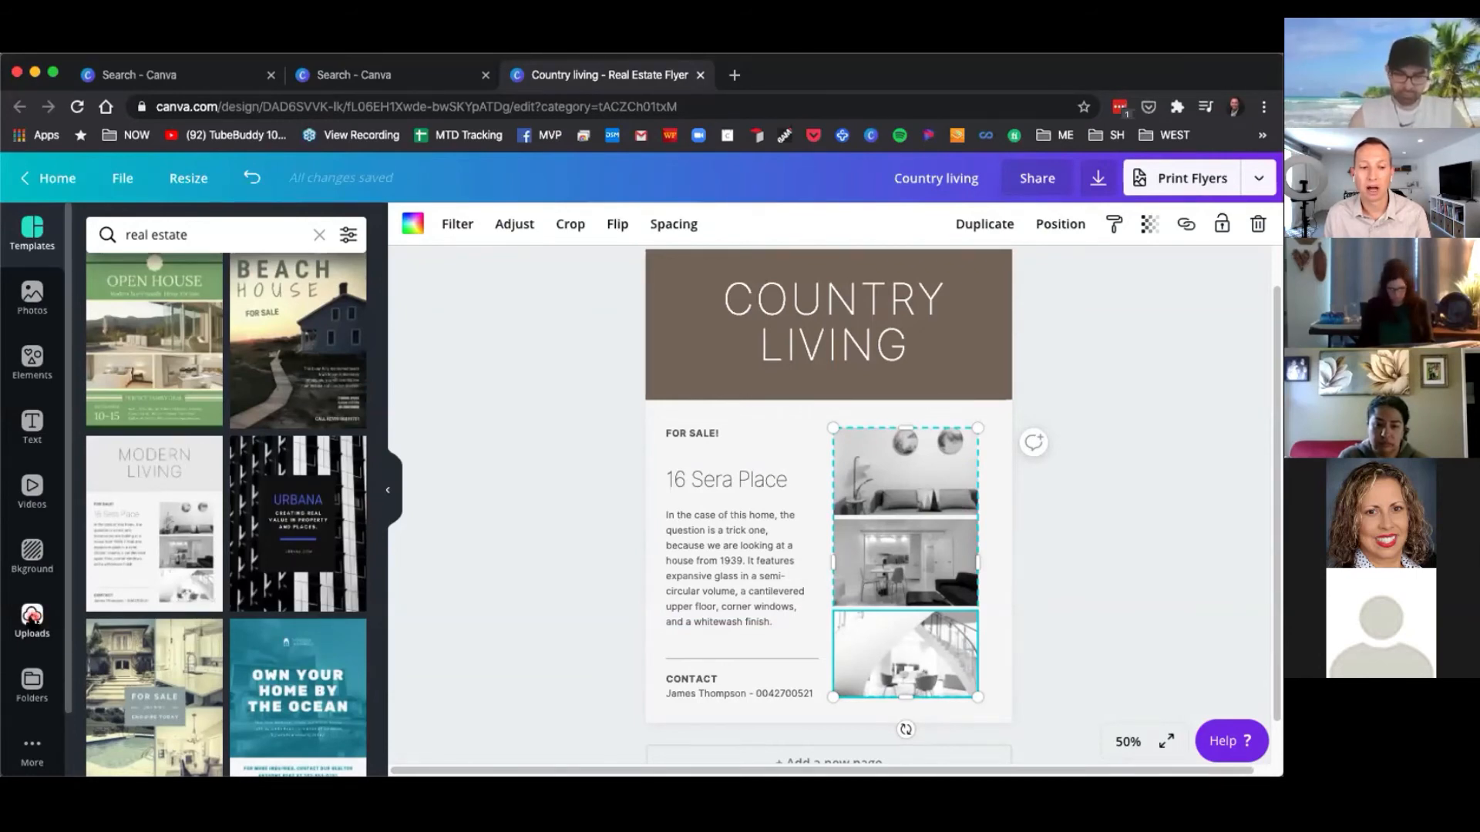
Replace the top image-grid photo with the uploaded modern house photo.
{"action": "left_click", "coordinate": [32, 615]}
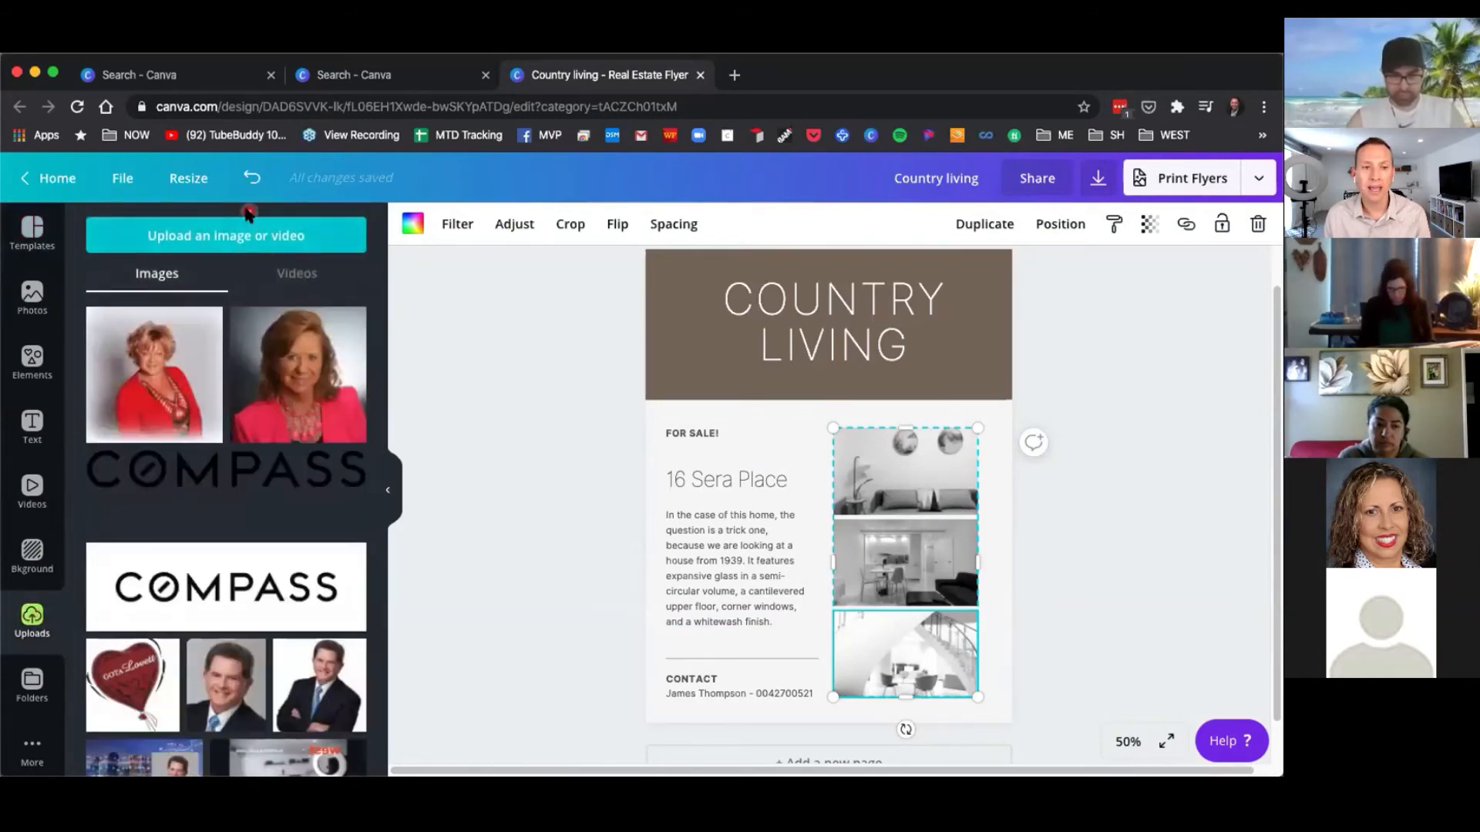
{"action": "scroll", "coordinate": [249, 516], "scroll_direction": "down", "scroll_amount": 15}
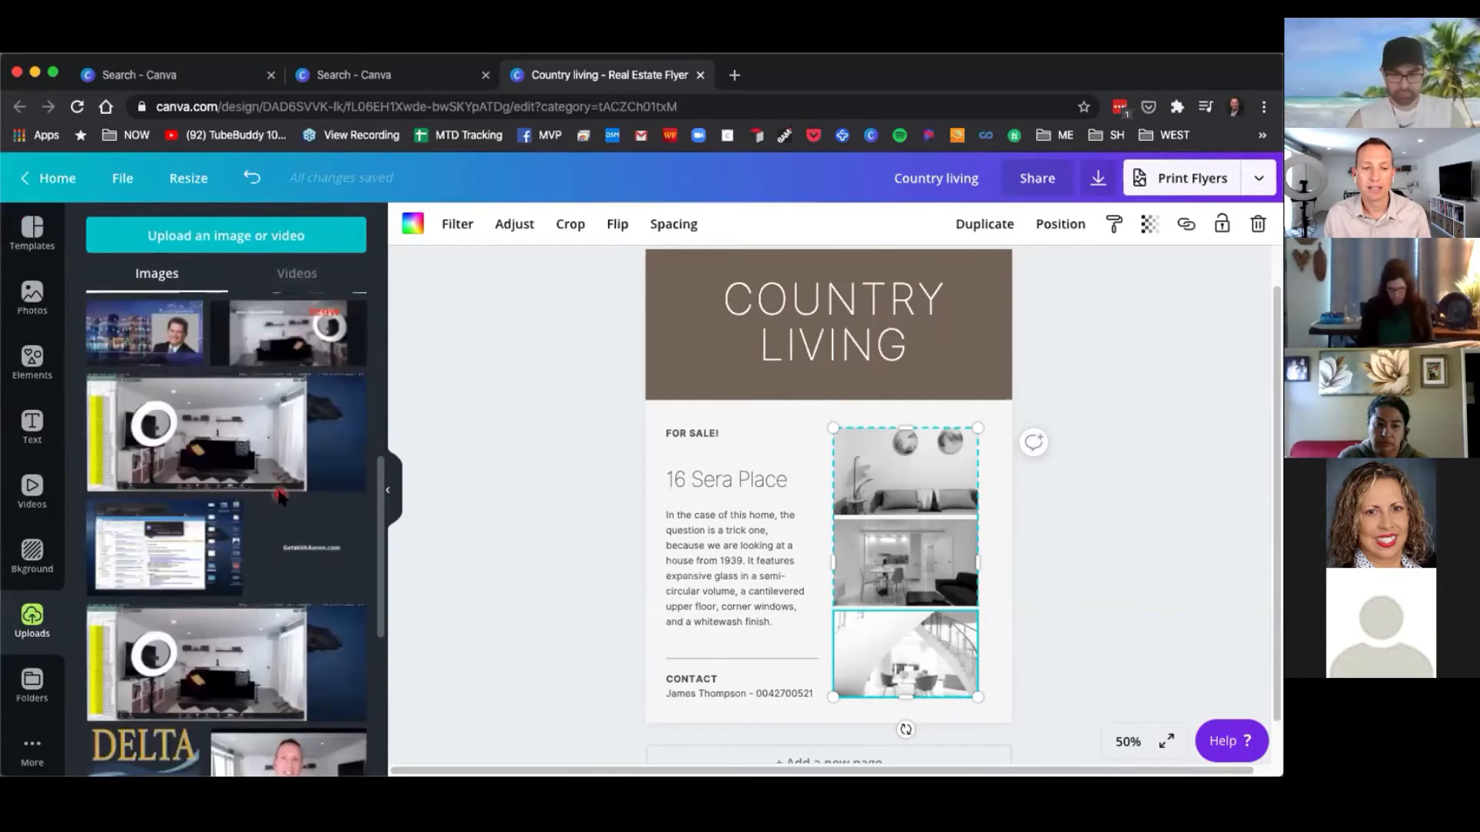
{"action": "scroll", "coordinate": [279, 500], "scroll_direction": "down", "scroll_amount": 15}
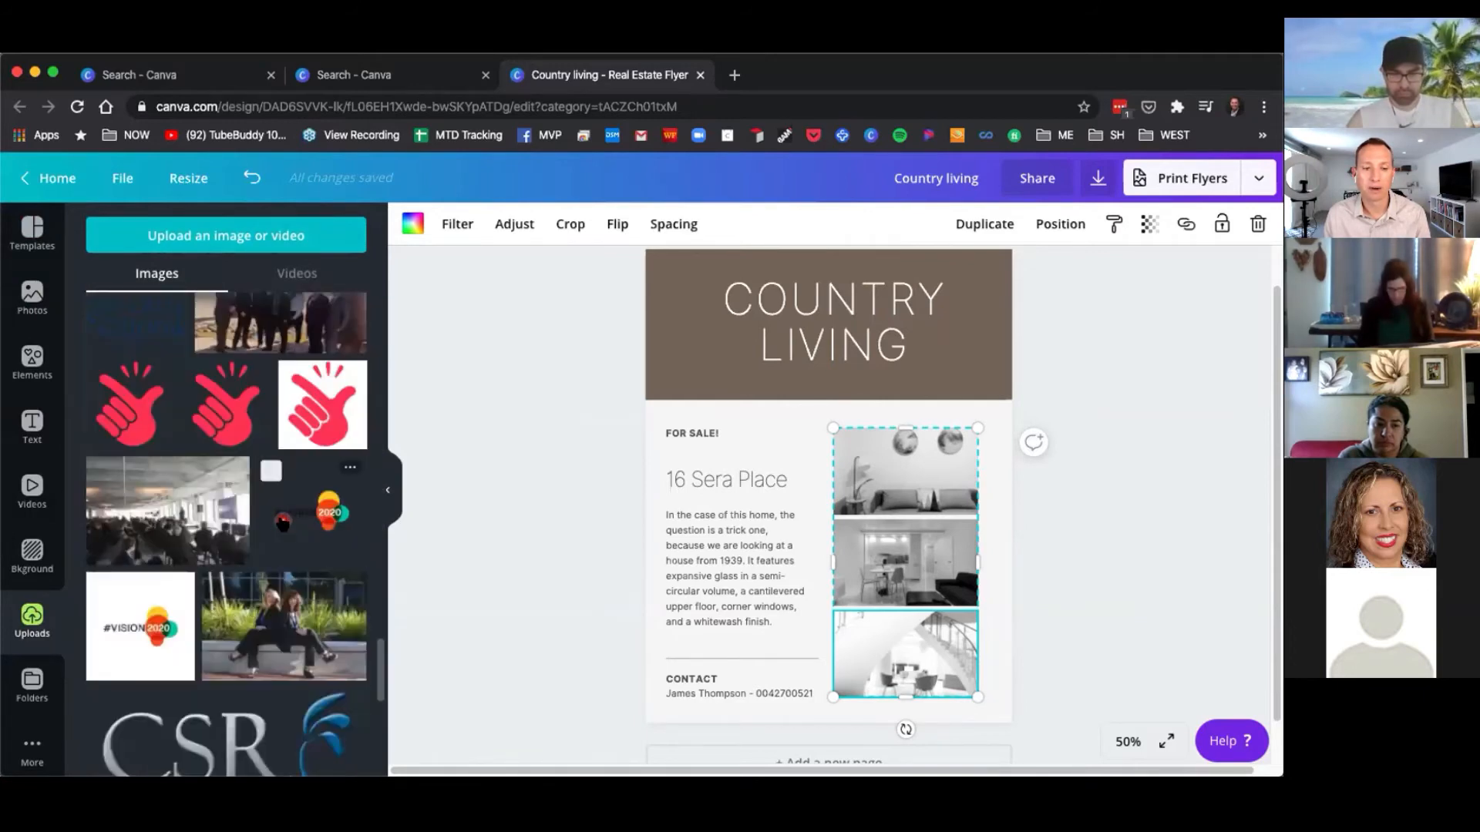
{"action": "scroll", "coordinate": [279, 532], "scroll_direction": "down", "scroll_amount": 15}
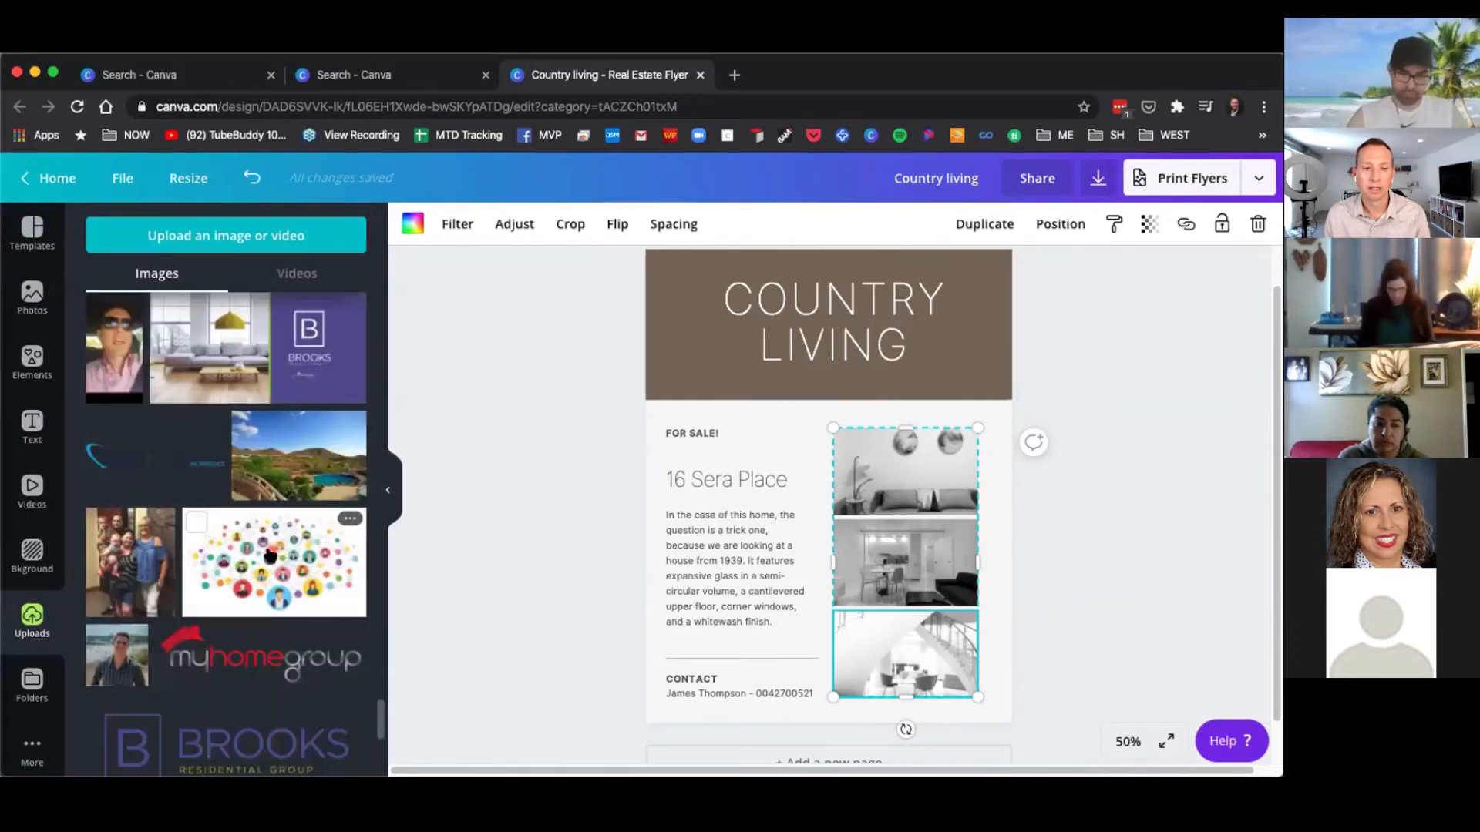
{"action": "scroll", "coordinate": [269, 556], "scroll_direction": "up", "scroll_amount": 2}
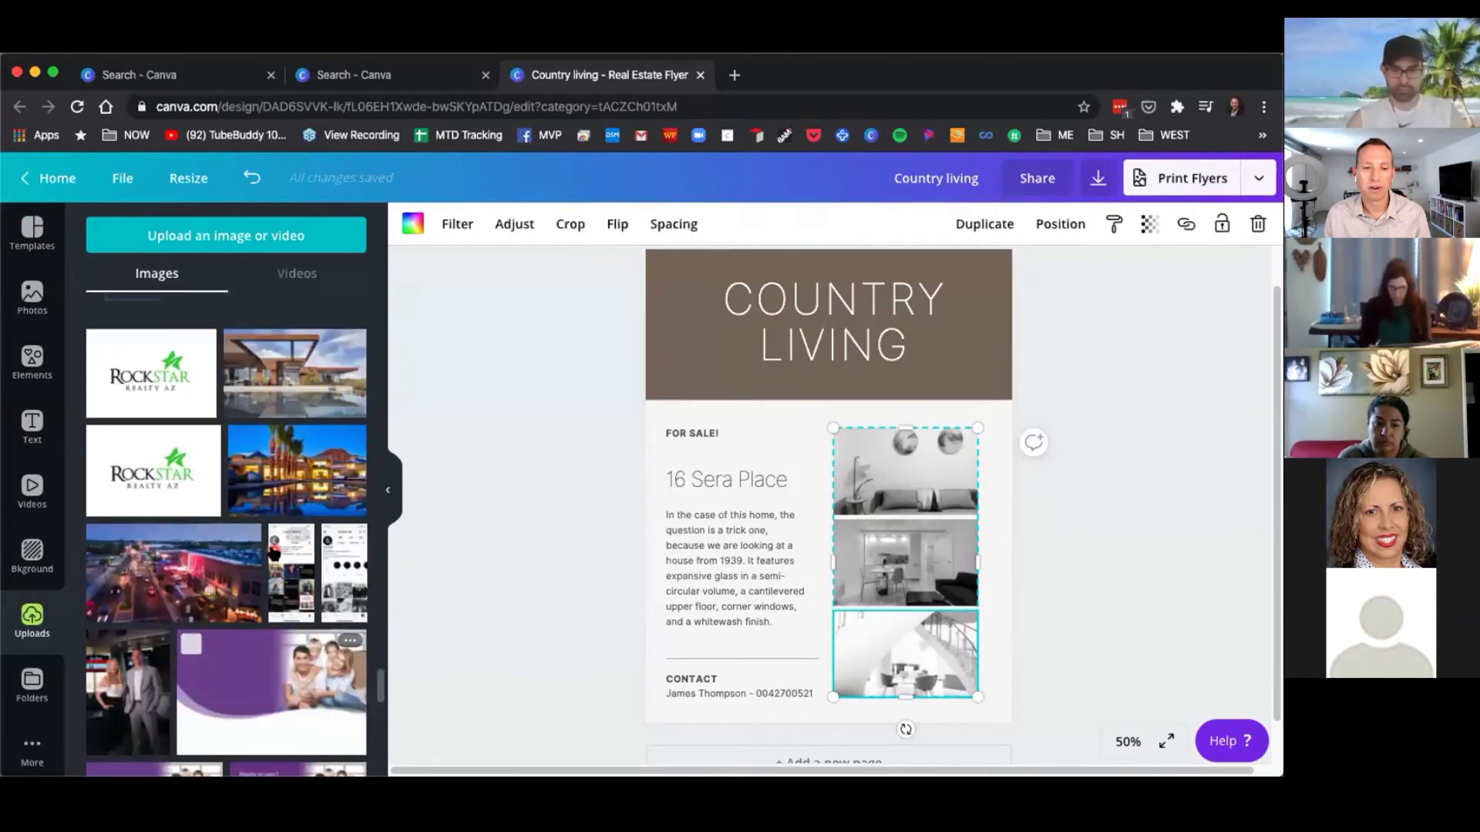
{"action": "scroll", "coordinate": [275, 488], "scroll_direction": "up", "scroll_amount": 2}
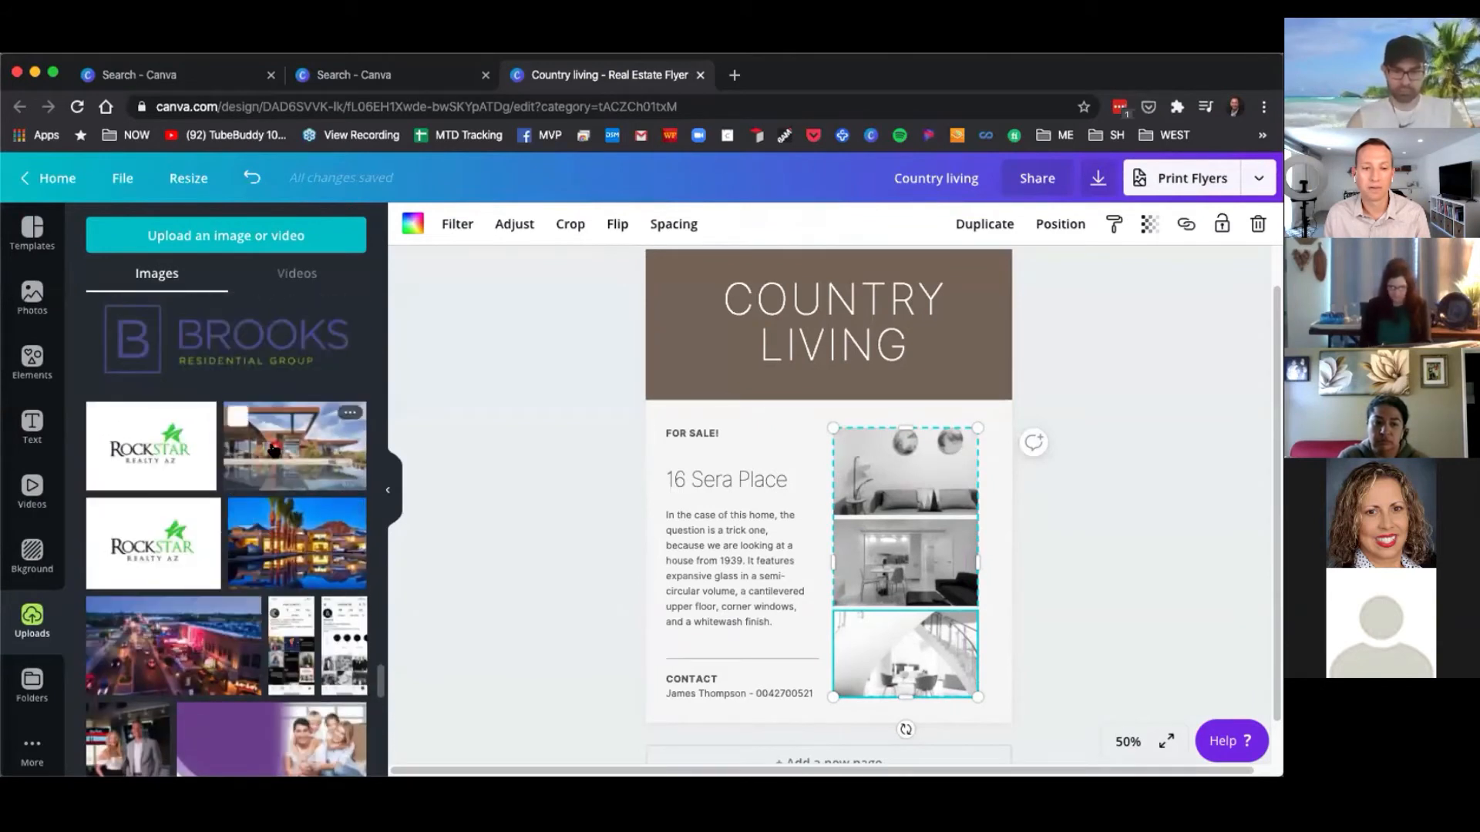
{"action": "left_click", "coordinate": [276, 451]}
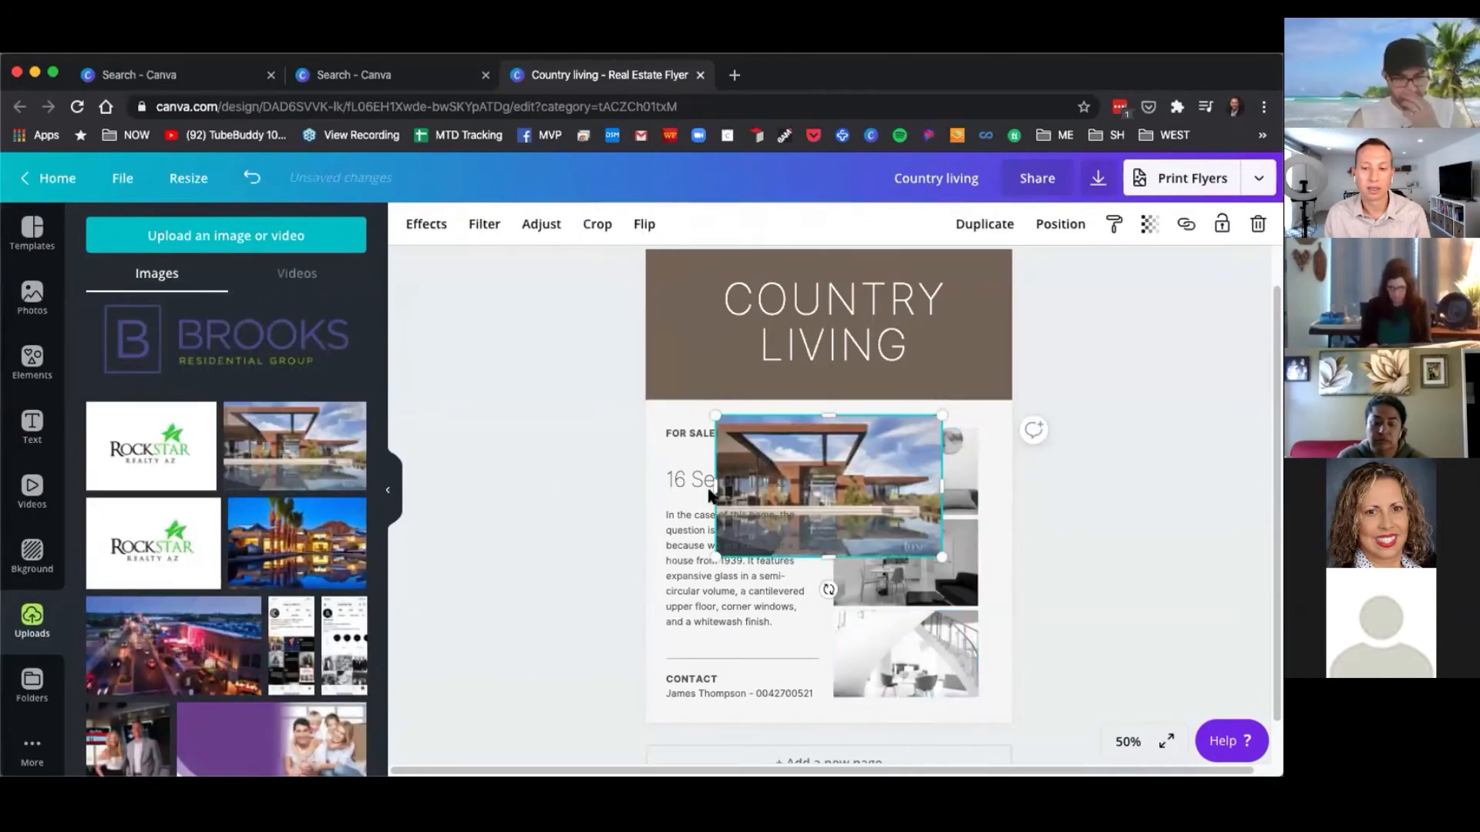
{"action": "mouse_move", "coordinate": [855, 507]}
{"action": "left_mouse_down"}
{"action": "mouse_move", "coordinate": [894, 485]}
{"action": "mouse_move", "coordinate": [813, 484]}
{"action": "mouse_move", "coordinate": [829, 513]}
{"action": "mouse_move", "coordinate": [886, 500]}
{"action": "mouse_move", "coordinate": [915, 463]}
{"action": "mouse_move", "coordinate": [903, 447]}
{"action": "mouse_move", "coordinate": [736, 471]}
{"action": "mouse_move", "coordinate": [838, 498]}
{"action": "left_mouse_up"}
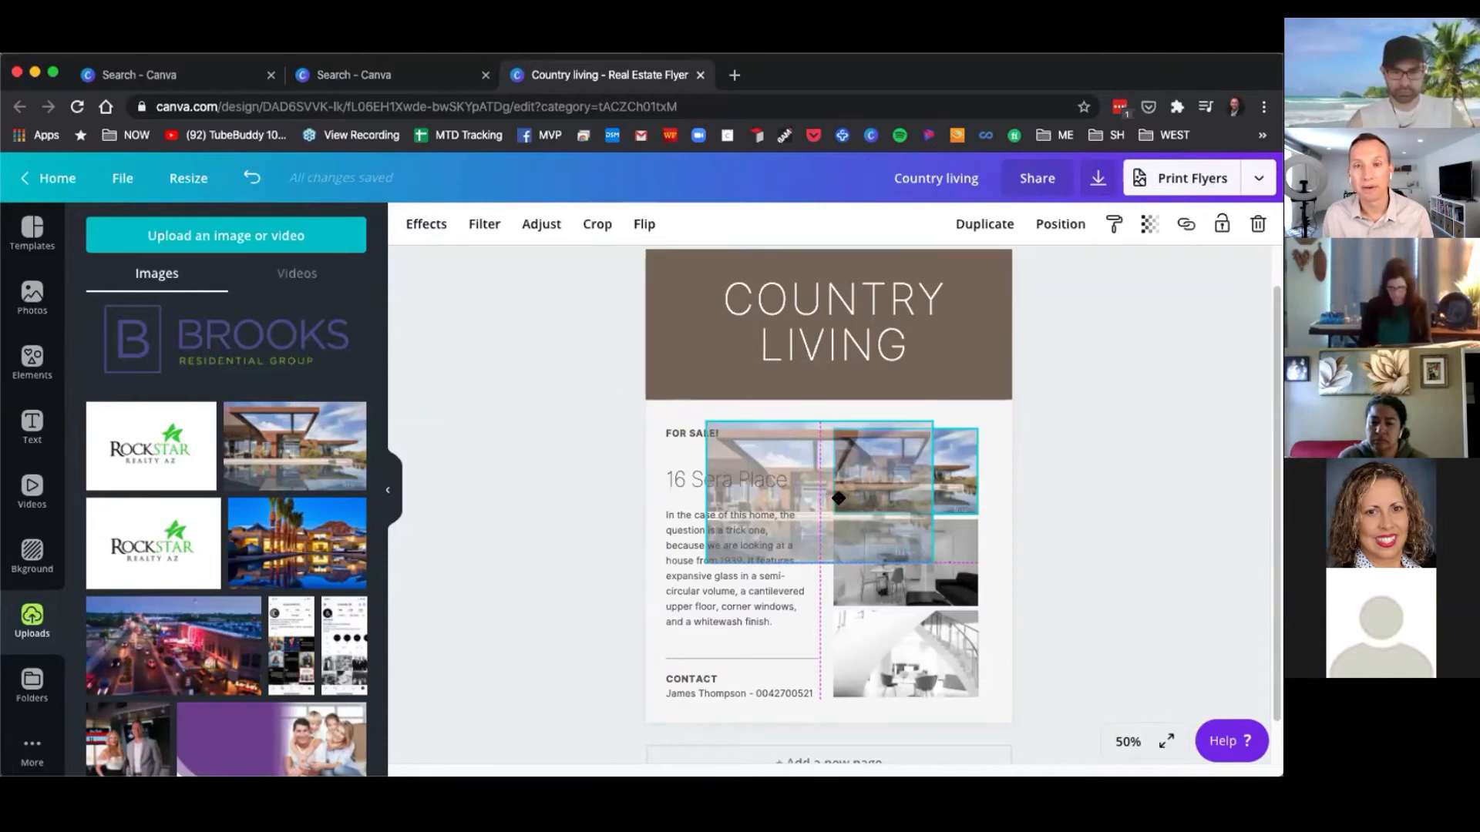
{"action": "mouse_move", "coordinate": [838, 499]}
{"action": "left_mouse_down"}
{"action": "mouse_move", "coordinate": [816, 501]}
{"action": "mouse_move", "coordinate": [835, 496]}
{"action": "left_mouse_up"}
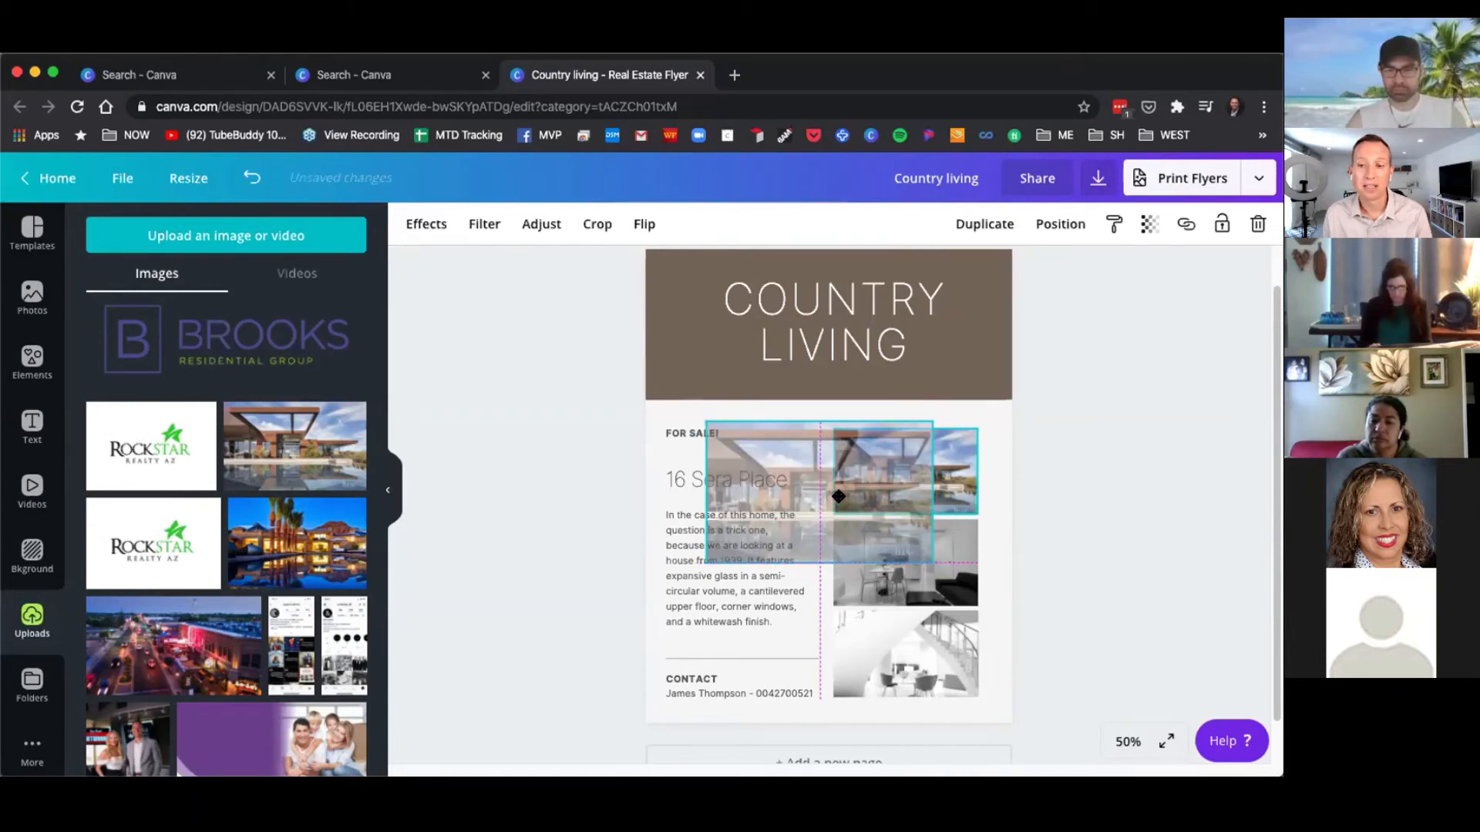
{"action": "left_click_drag", "start_coordinate": [838, 497], "coordinate": [839, 498]}
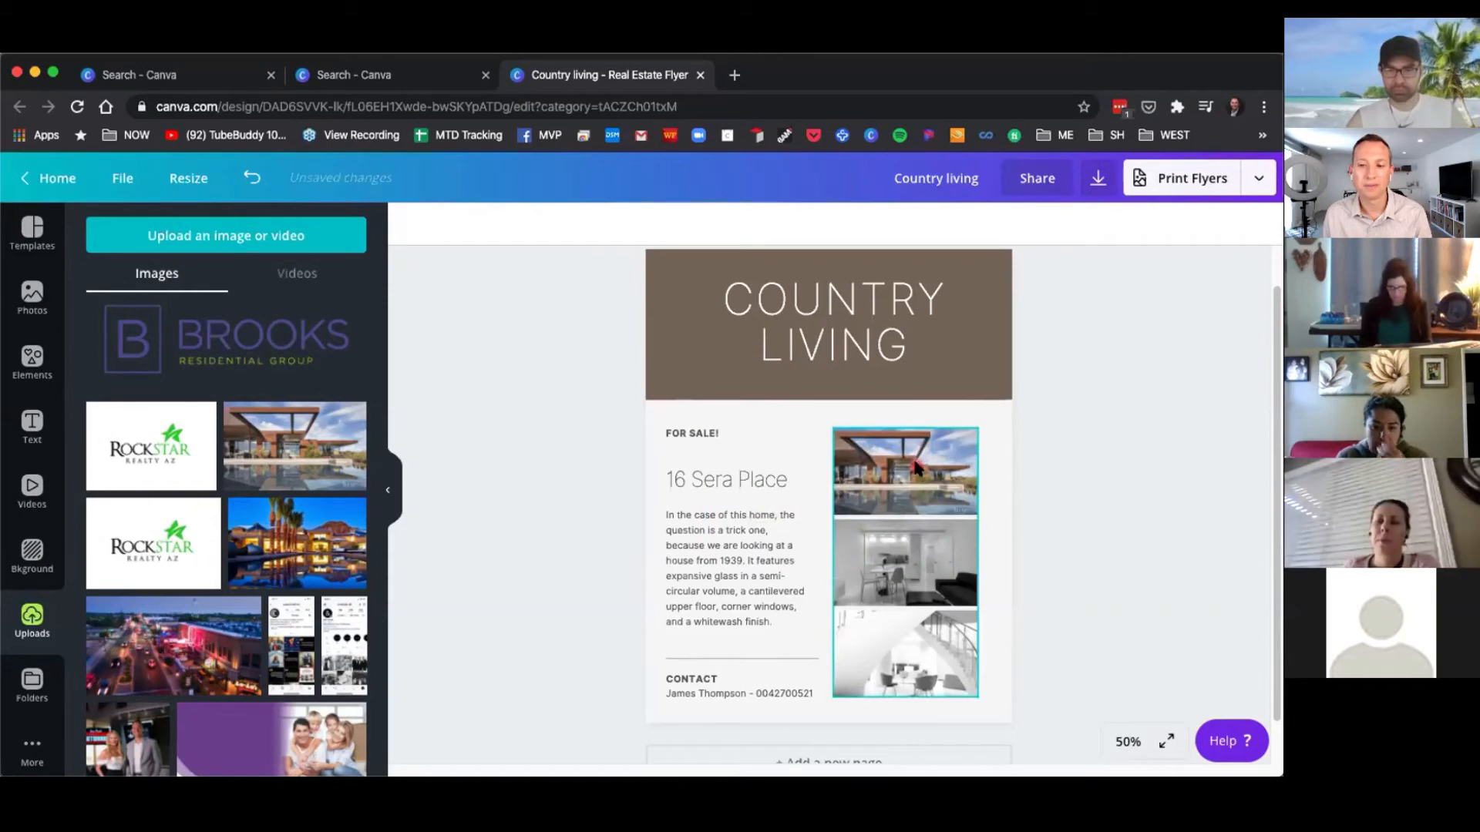
Replace the middle and bottom grid photos with the uploaded house exterior and community sign photos.
{"action": "scroll", "coordinate": [308, 616], "scroll_direction": "down", "scroll_amount": 4}
{"action": "scroll", "coordinate": [296, 614], "scroll_direction": "down", "scroll_amount": 5}
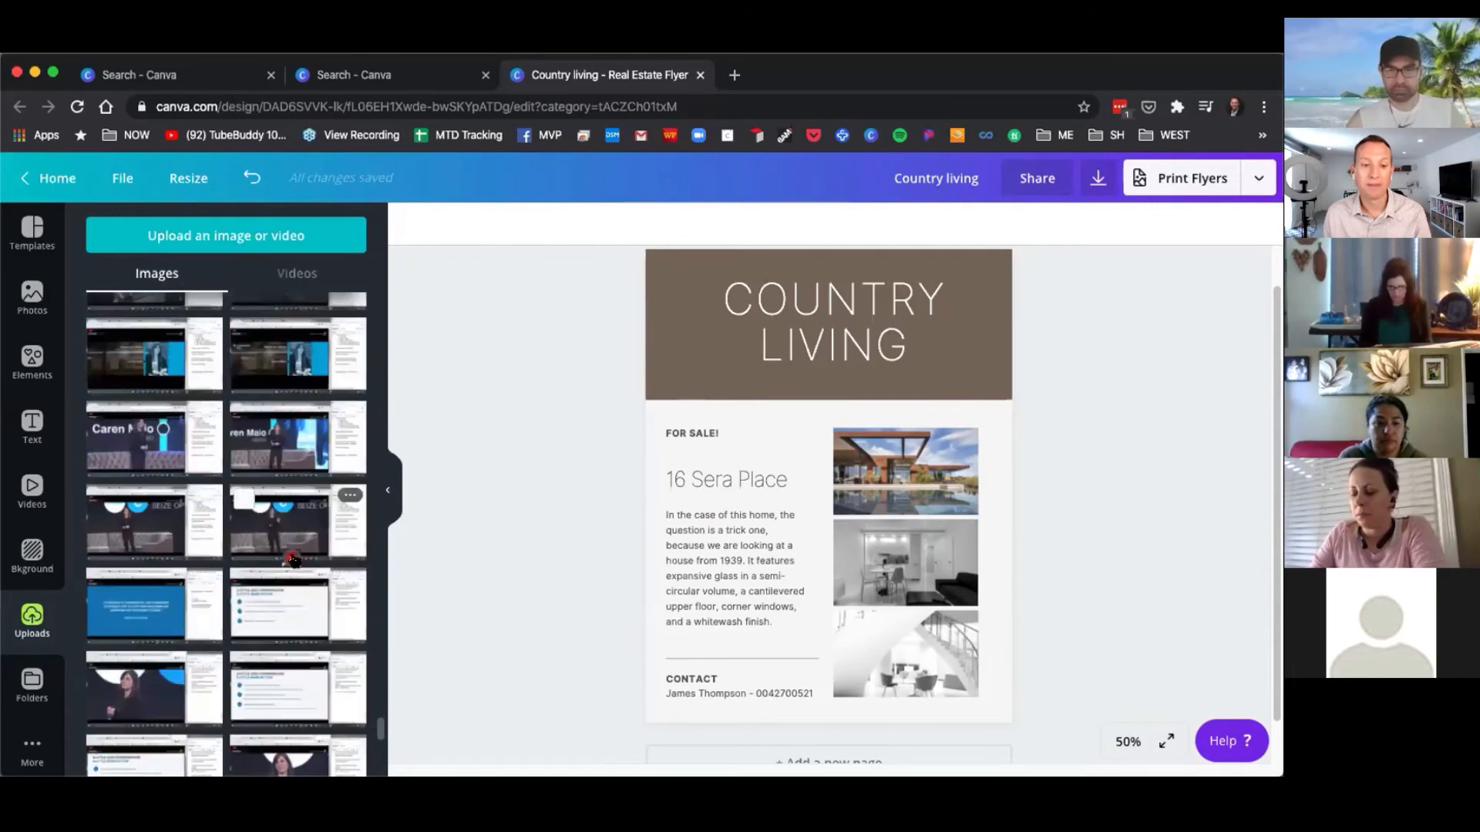
{"action": "scroll", "coordinate": [291, 558], "scroll_direction": "down", "scroll_amount": 10}
{"action": "scroll", "coordinate": [282, 541], "scroll_direction": "up", "scroll_amount": 2}
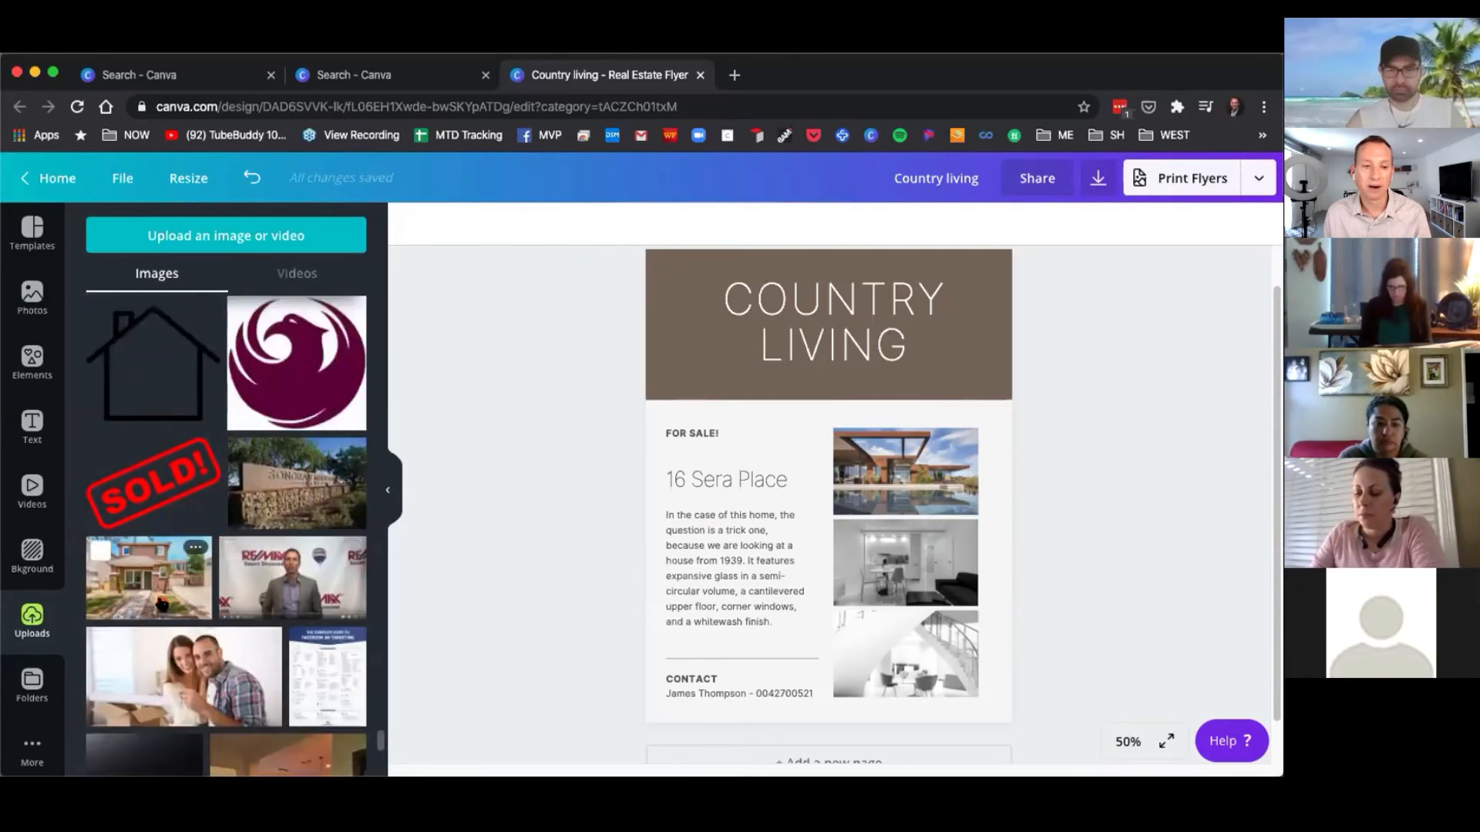
{"action": "left_click_drag", "start_coordinate": [156, 593], "coordinate": [851, 570]}
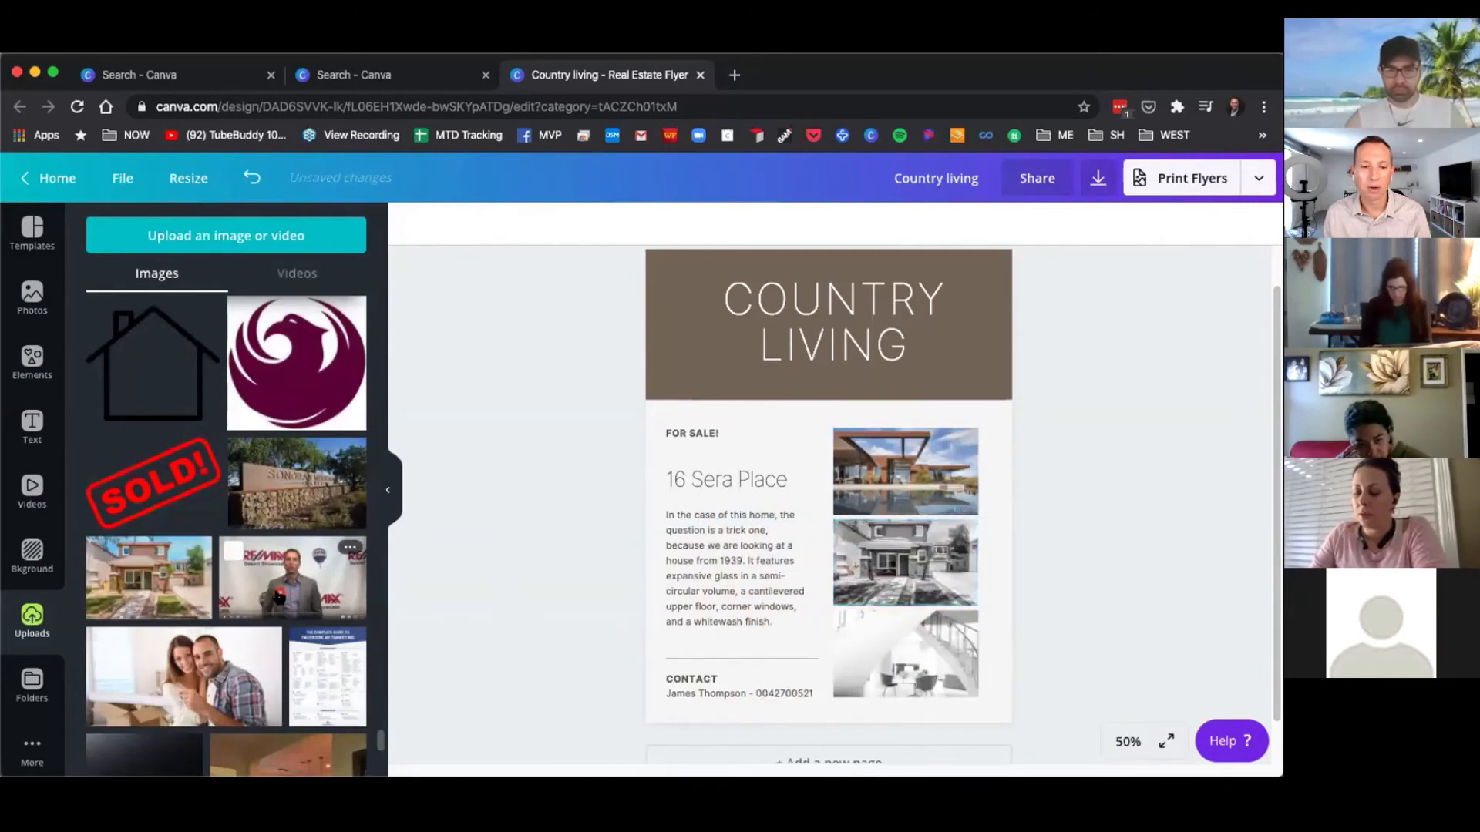
{"action": "left_click_drag", "start_coordinate": [308, 501], "coordinate": [846, 637]}
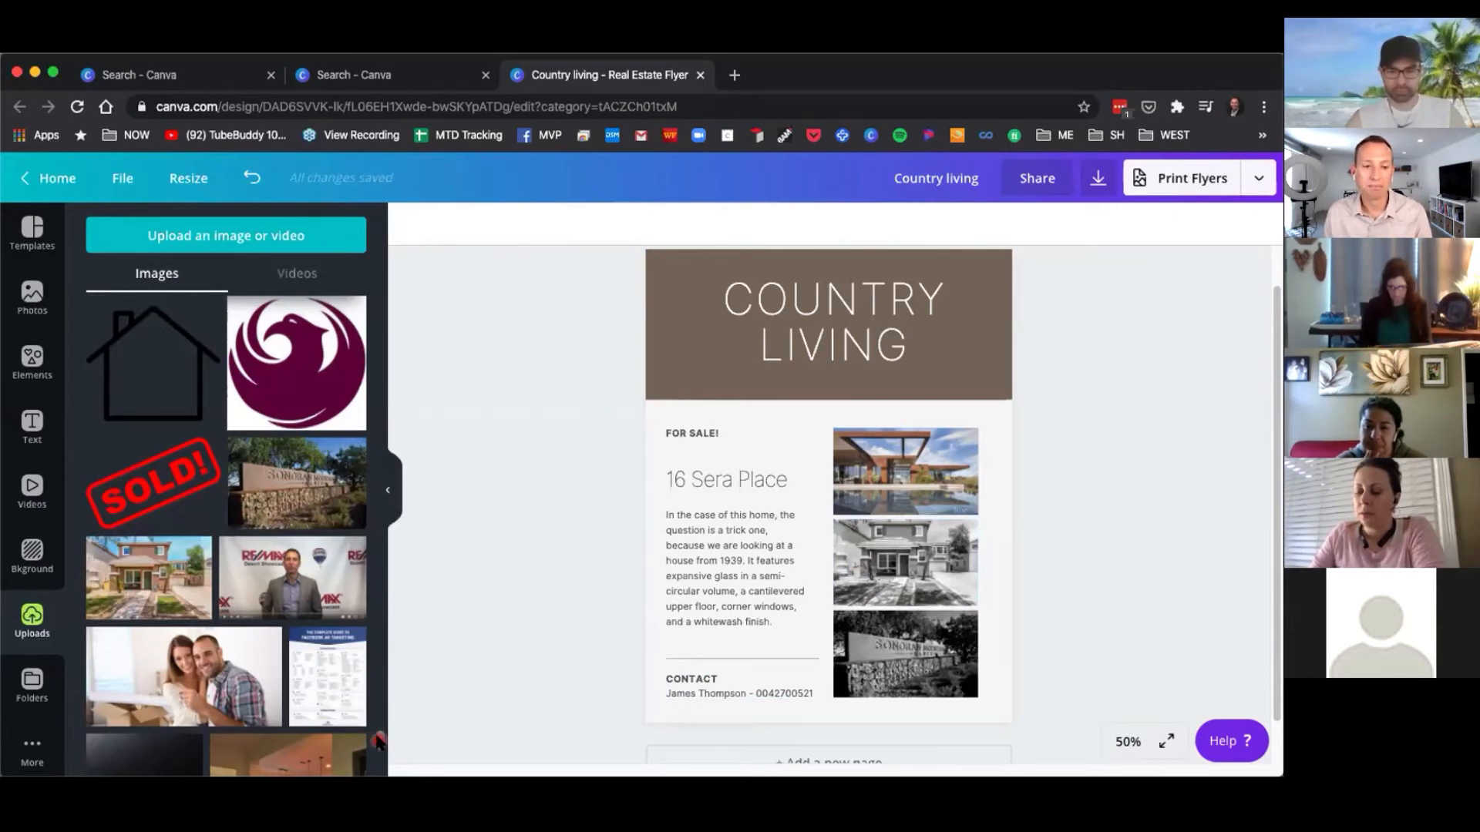
Add the uploaded SOLD! graphic over the flyer's middle and bring it to the front.
{"action": "left_click_drag", "start_coordinate": [158, 485], "coordinate": [733, 458]}
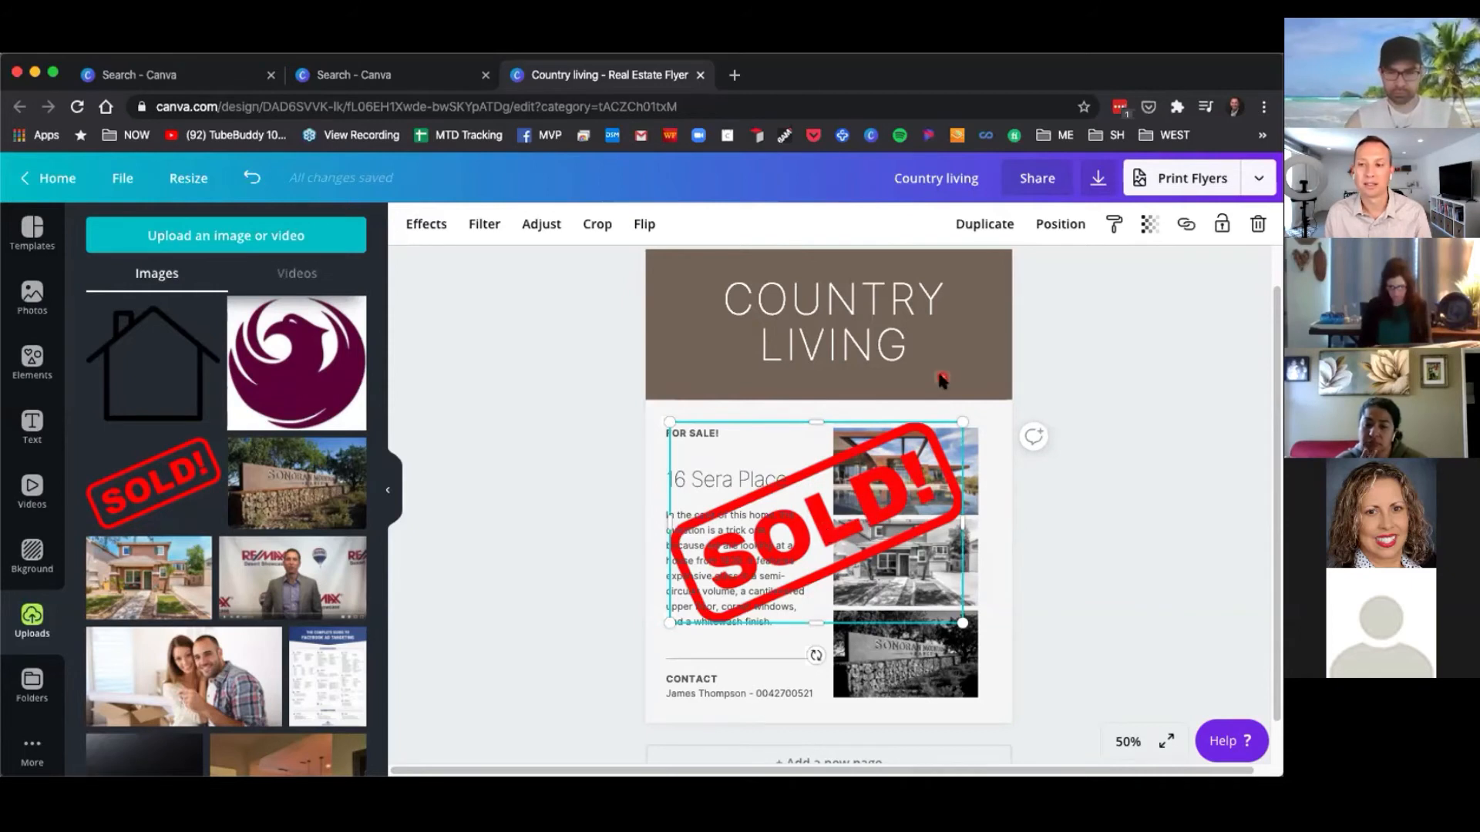
{"action": "left_click", "coordinate": [1135, 521]}
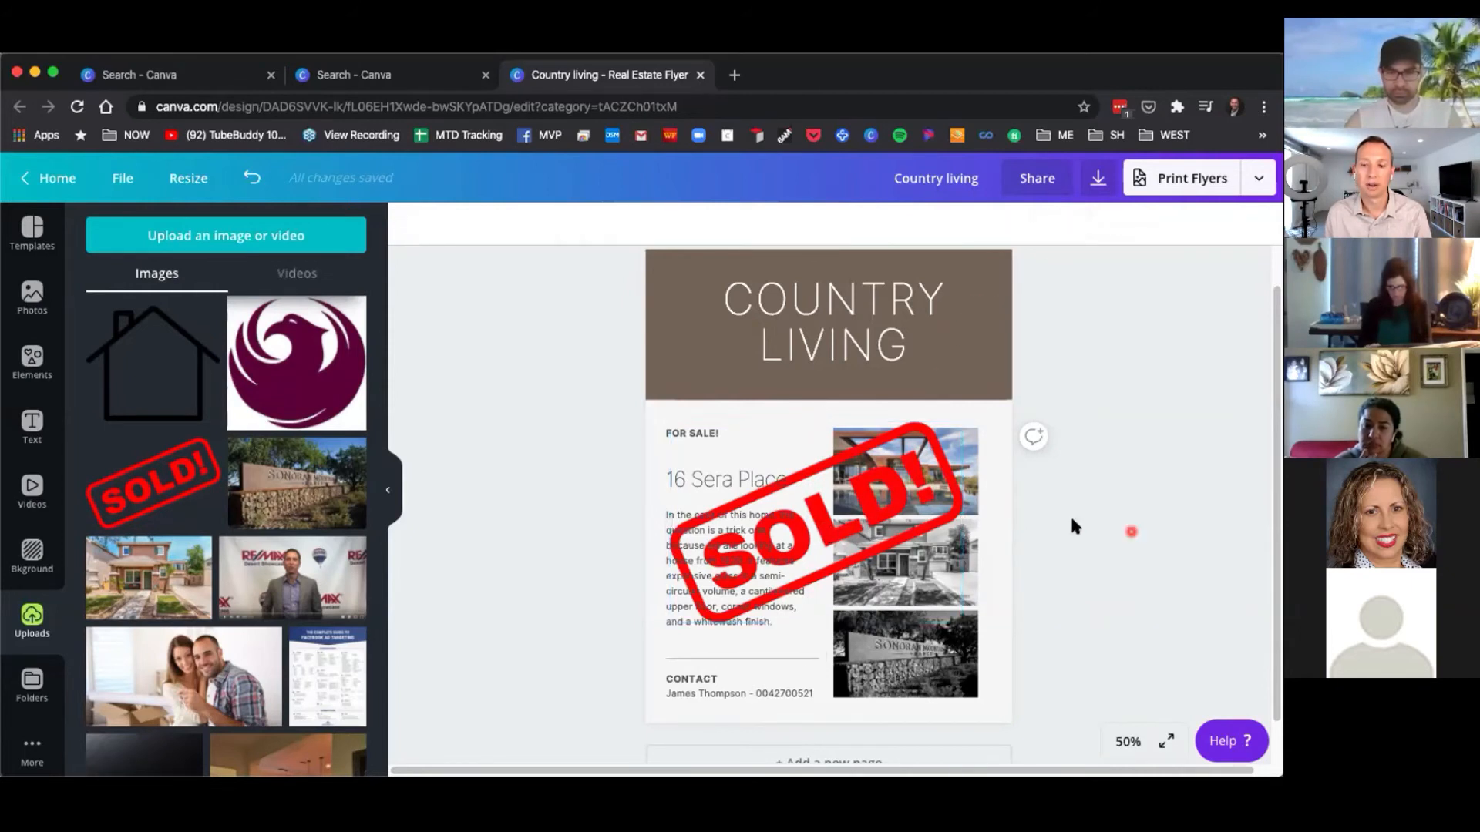
{"action": "left_click", "coordinate": [819, 532]}
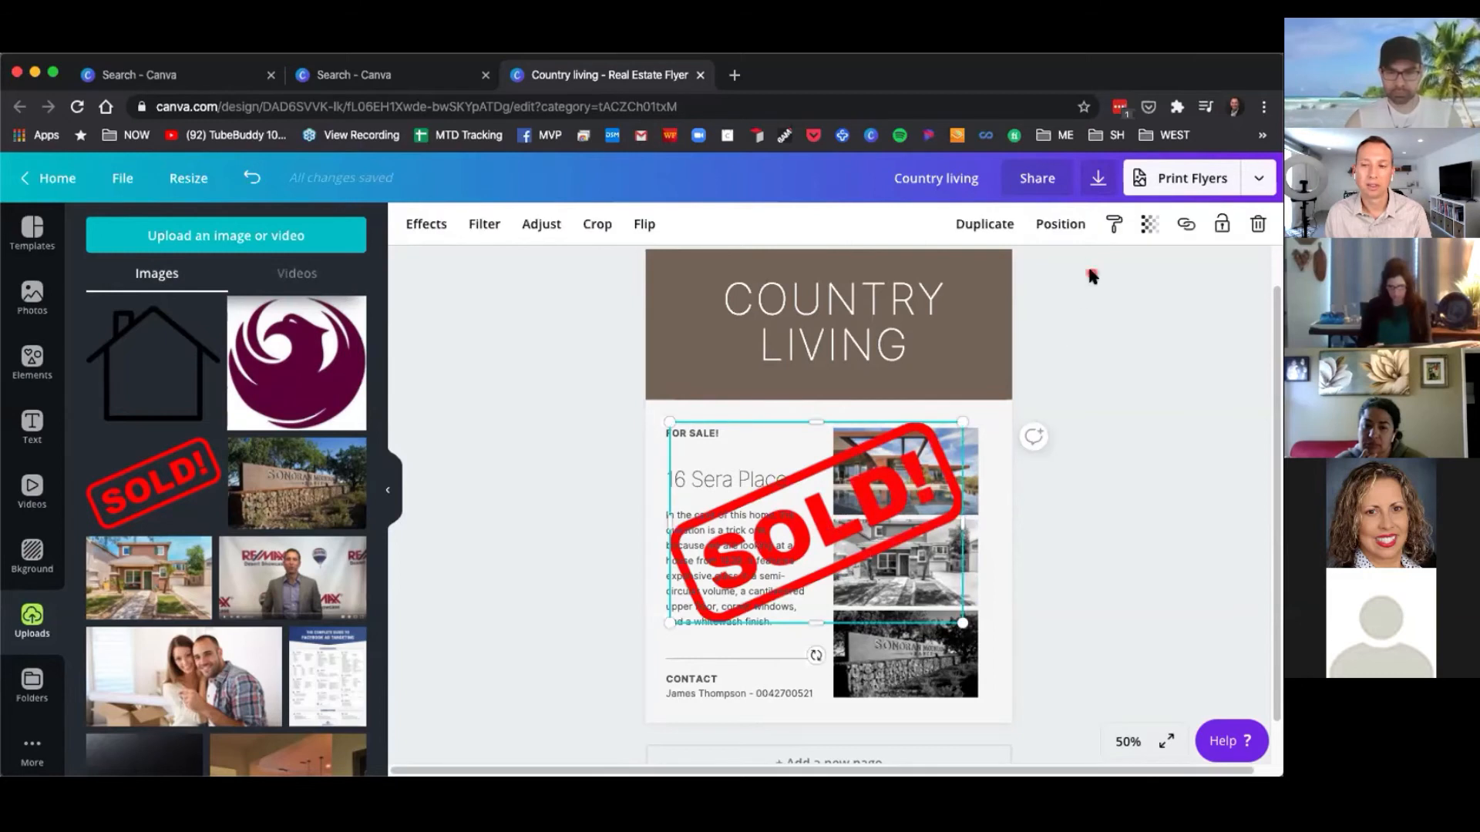
{"action": "left_click", "coordinate": [1064, 225]}
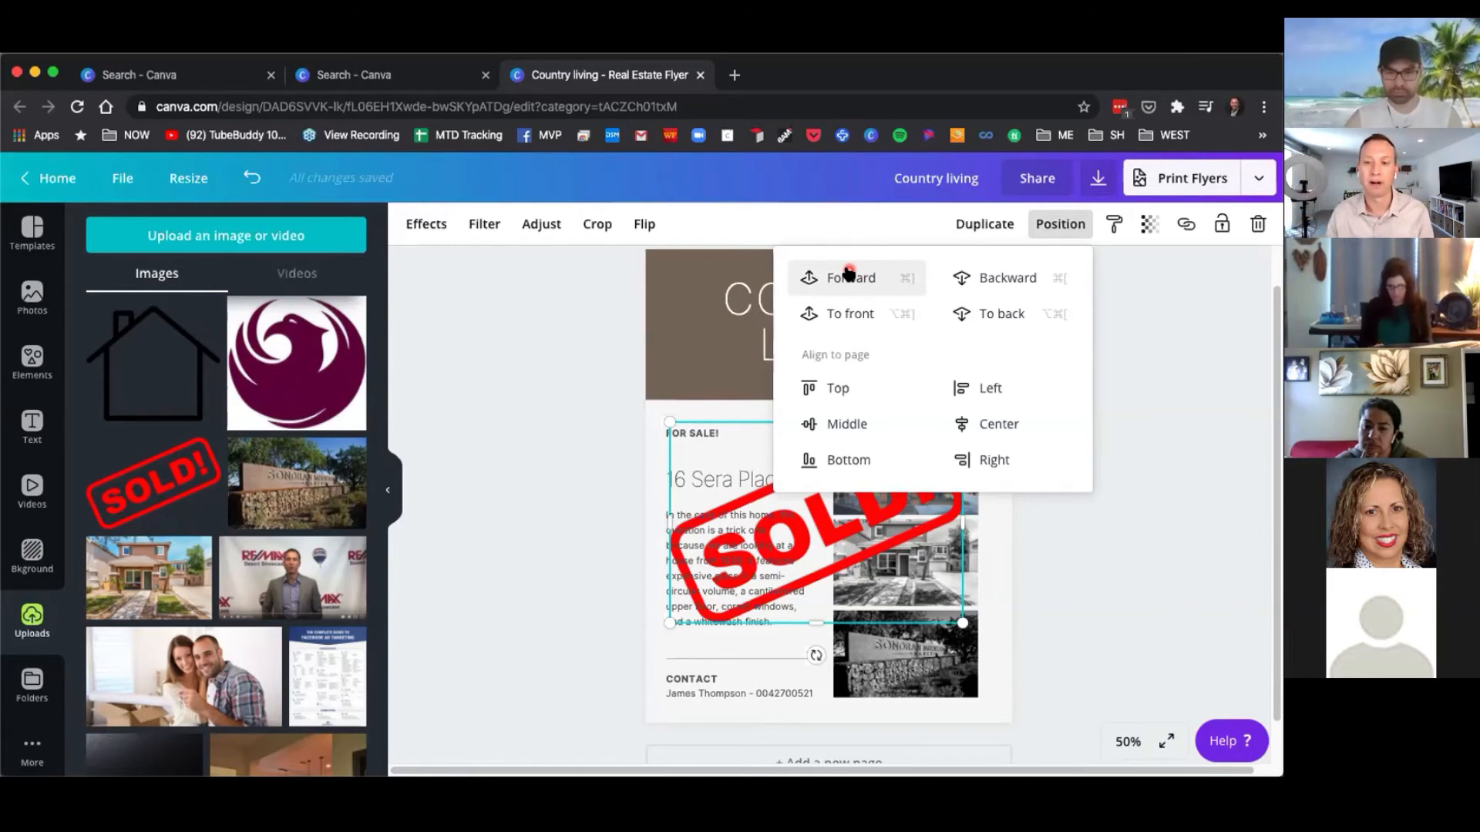
{"action": "left_click", "coordinate": [849, 315]}
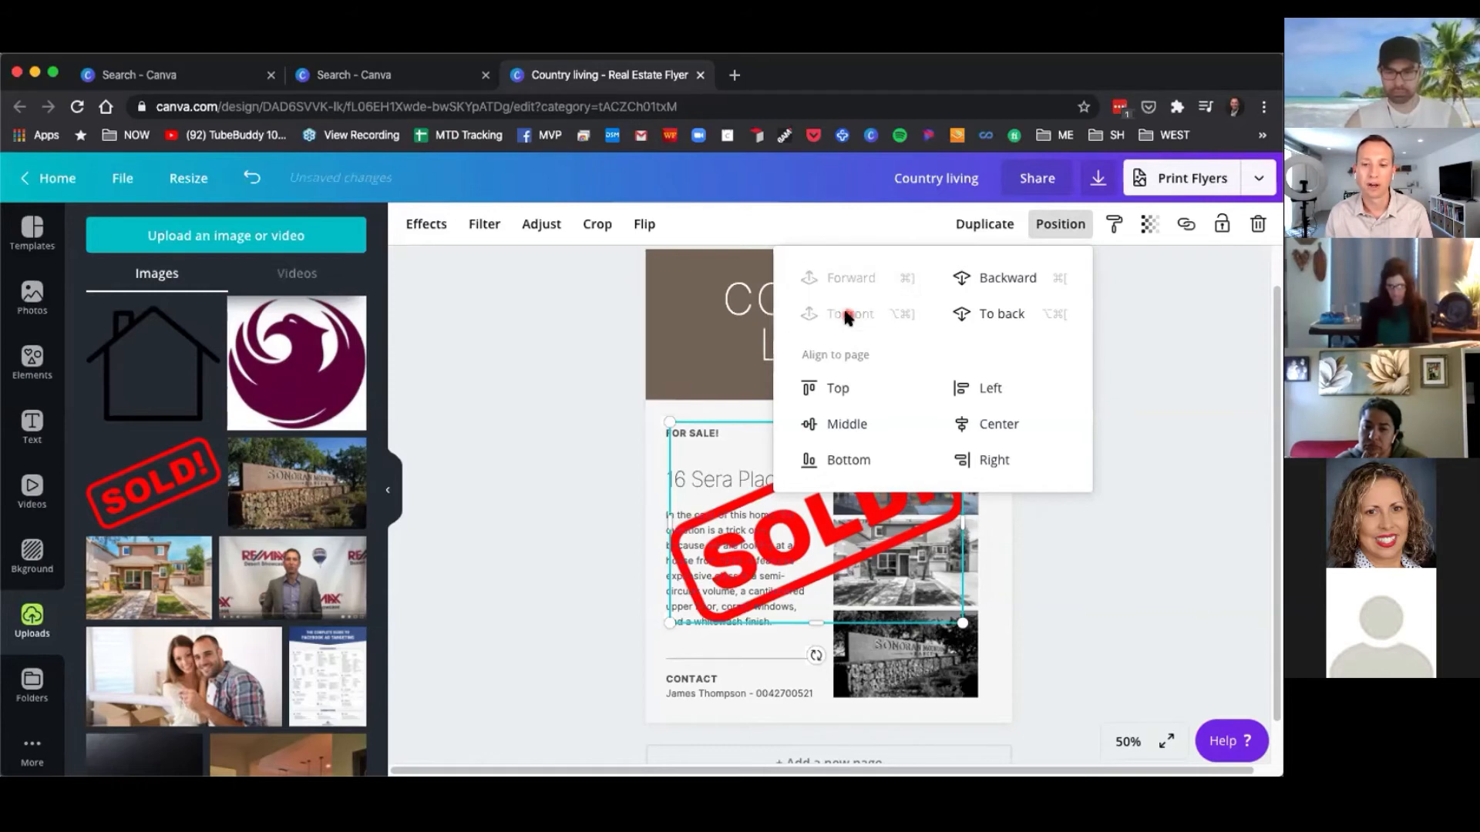
{"action": "left_click", "coordinate": [1156, 583]}
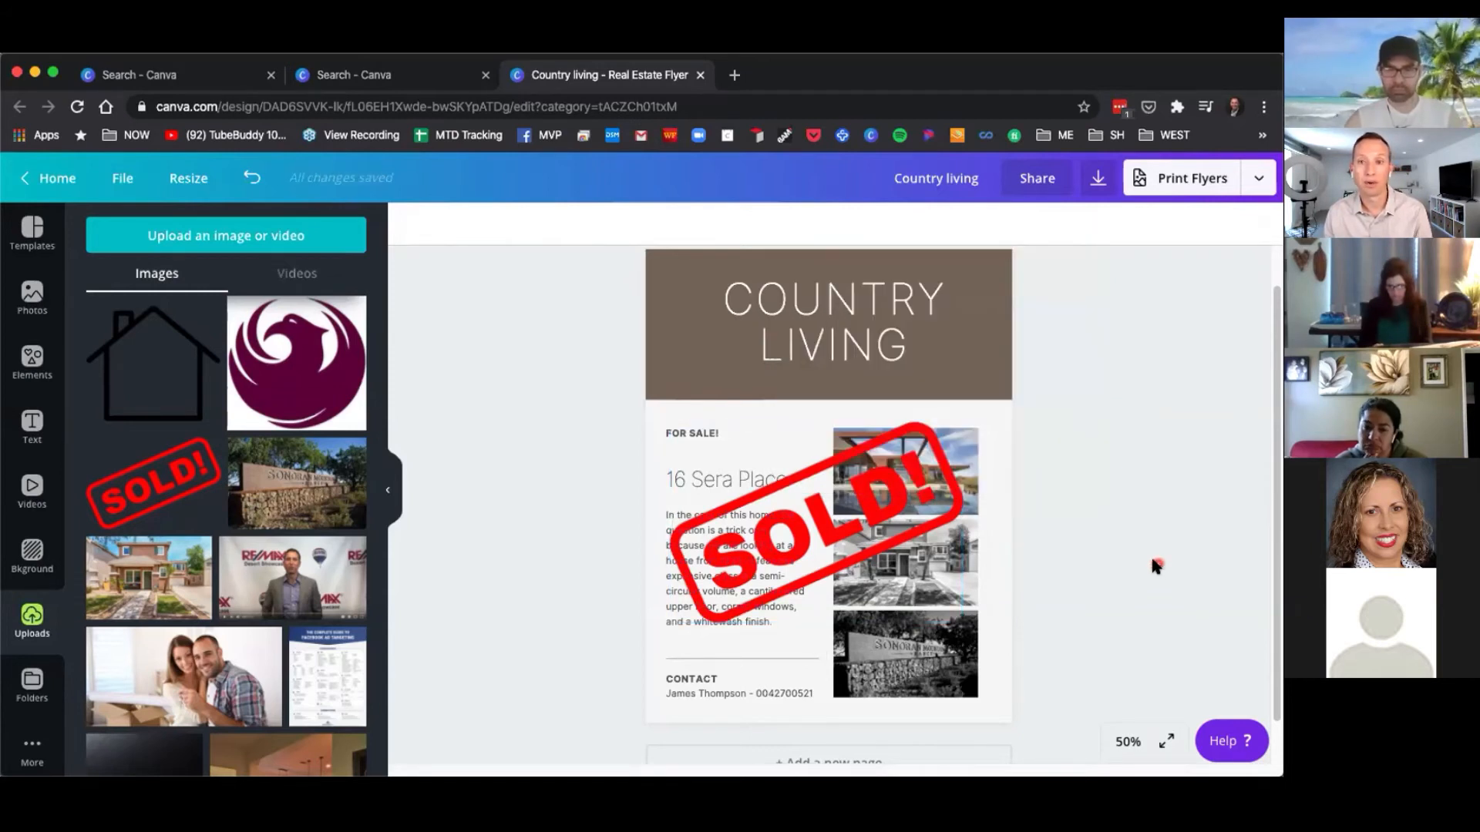
Delete the uploaded SOLD! graphic from the flyer.
{"action": "left_click", "coordinate": [852, 532]}
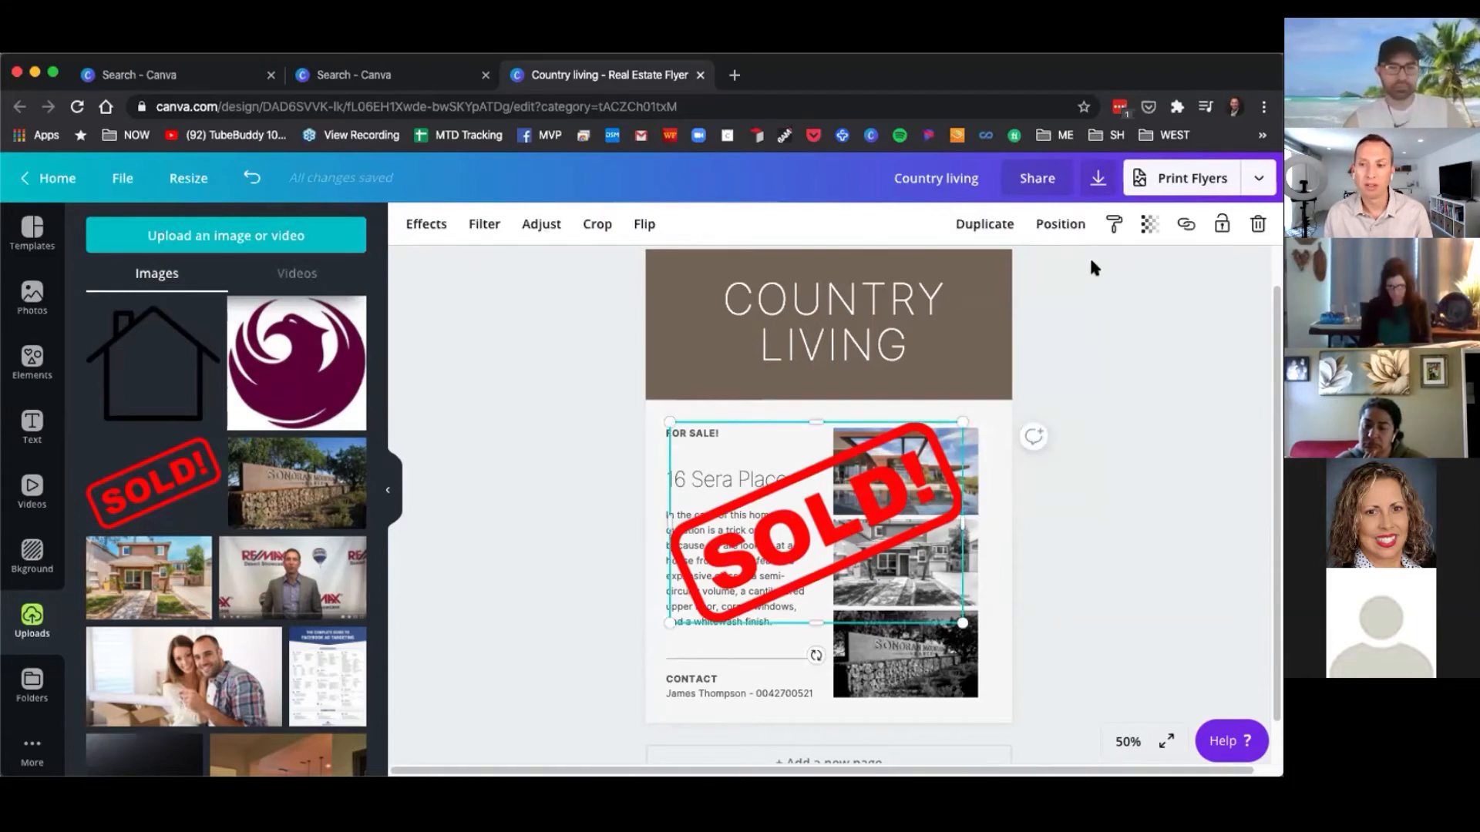
{"action": "left_click", "coordinate": [1257, 224]}
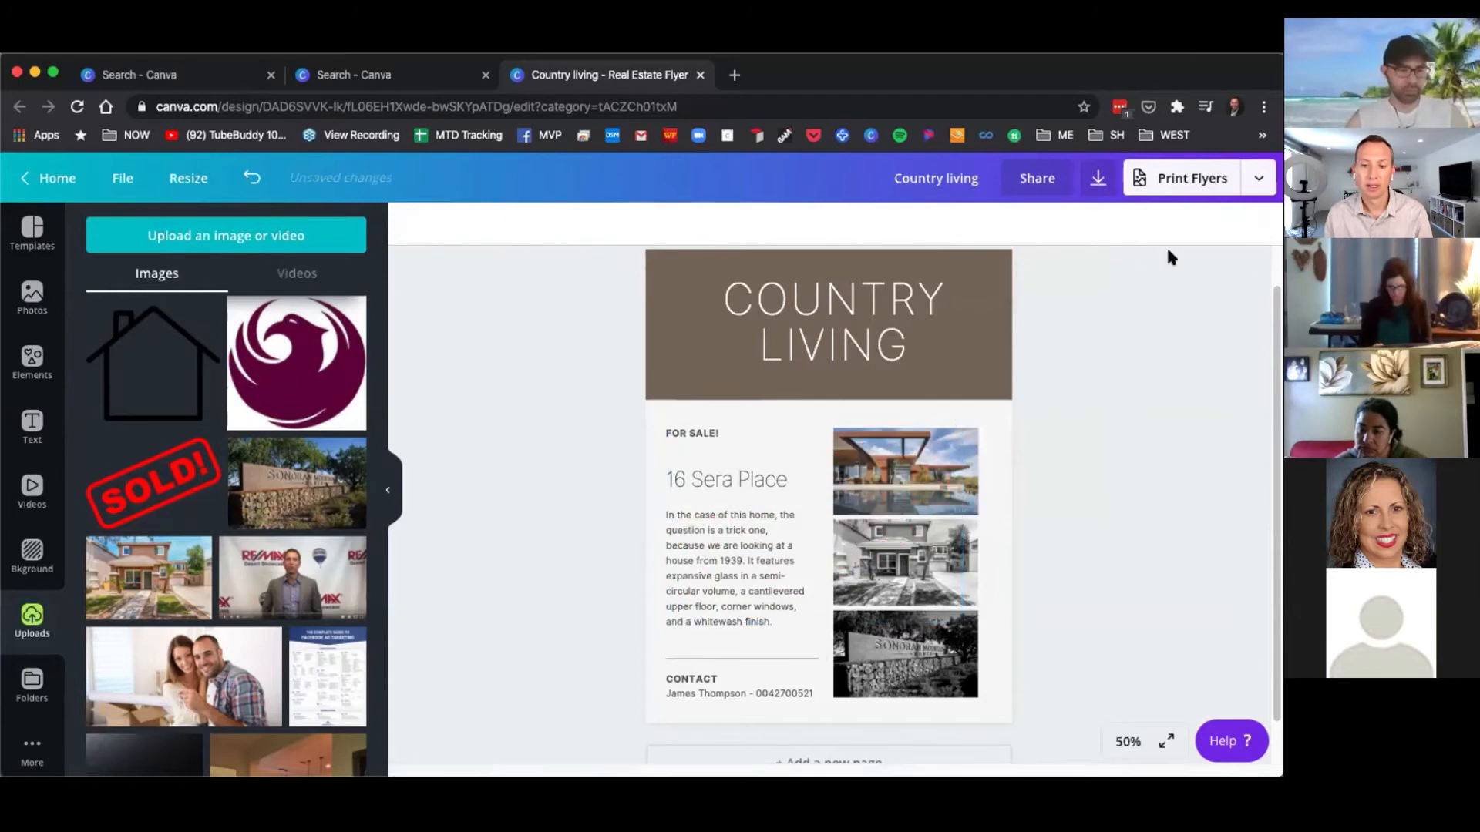
Search the elements for "sold" and add the white SOLD sign graphic, moving it up over the flyer.
{"action": "left_click", "coordinate": [33, 361]}
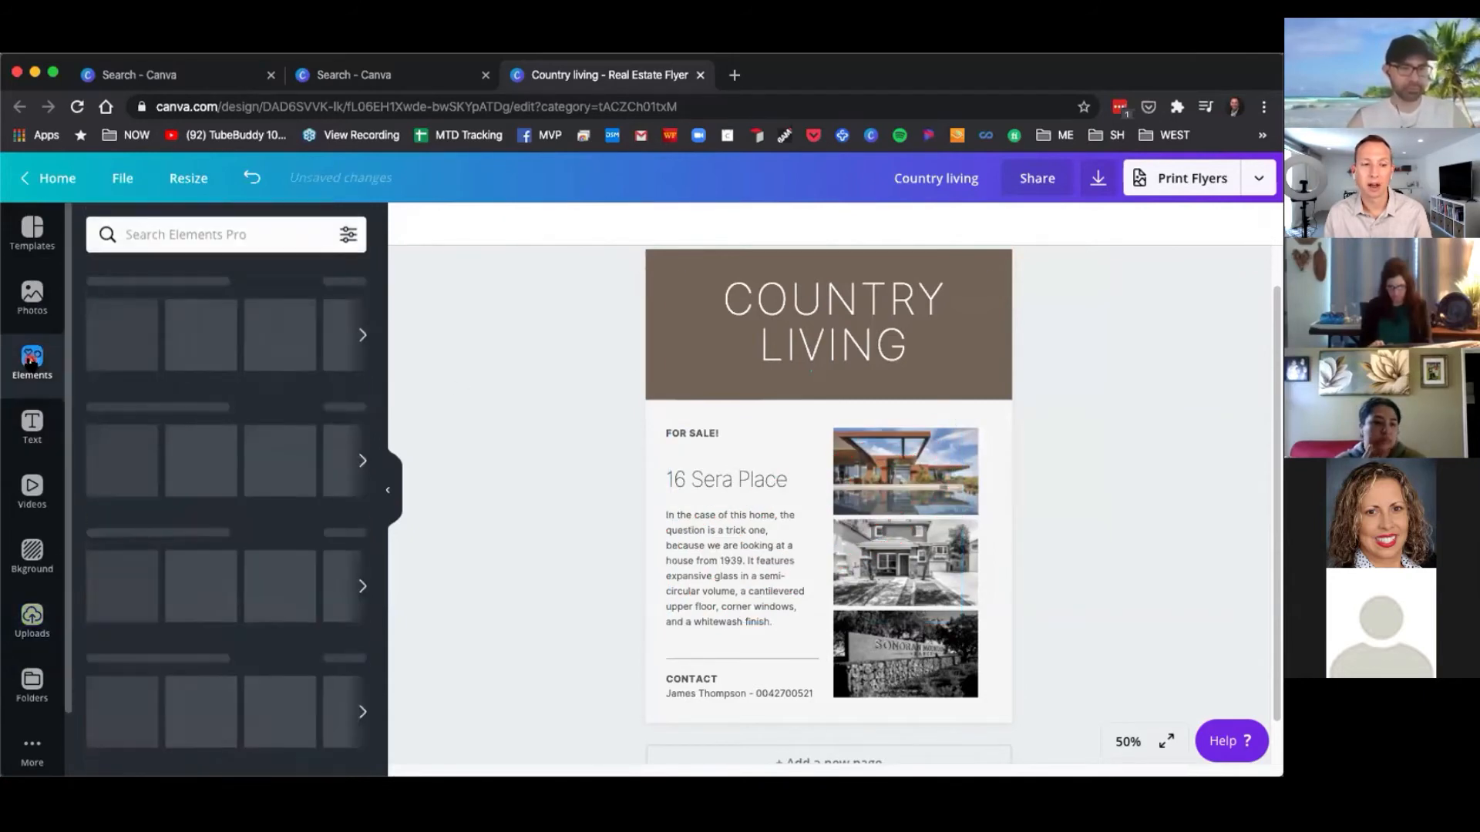
{"action": "left_click", "coordinate": [187, 236]}
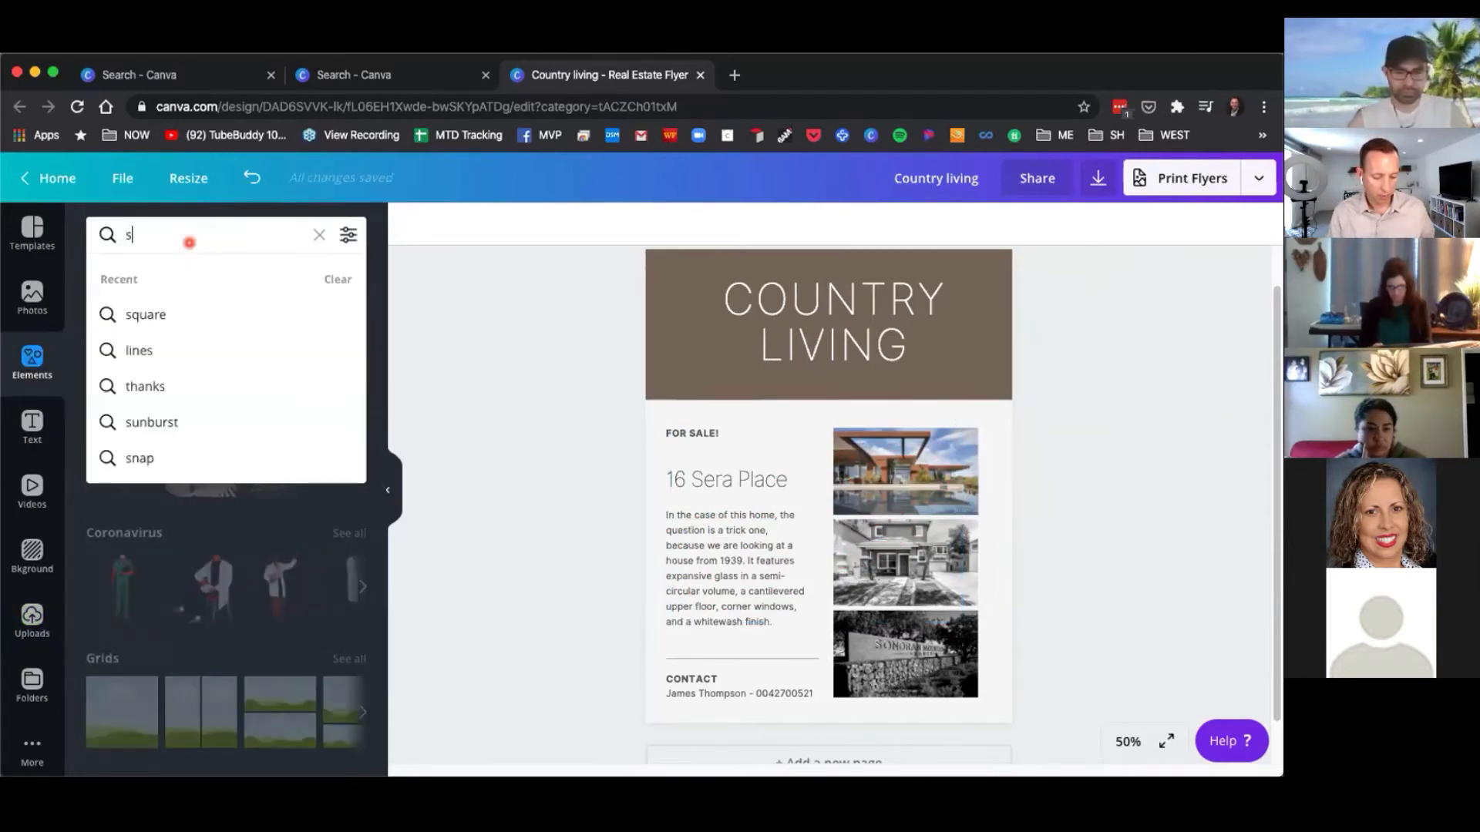
{"action": "type", "text": "sold"}
{"action": "key", "text": "Return"}
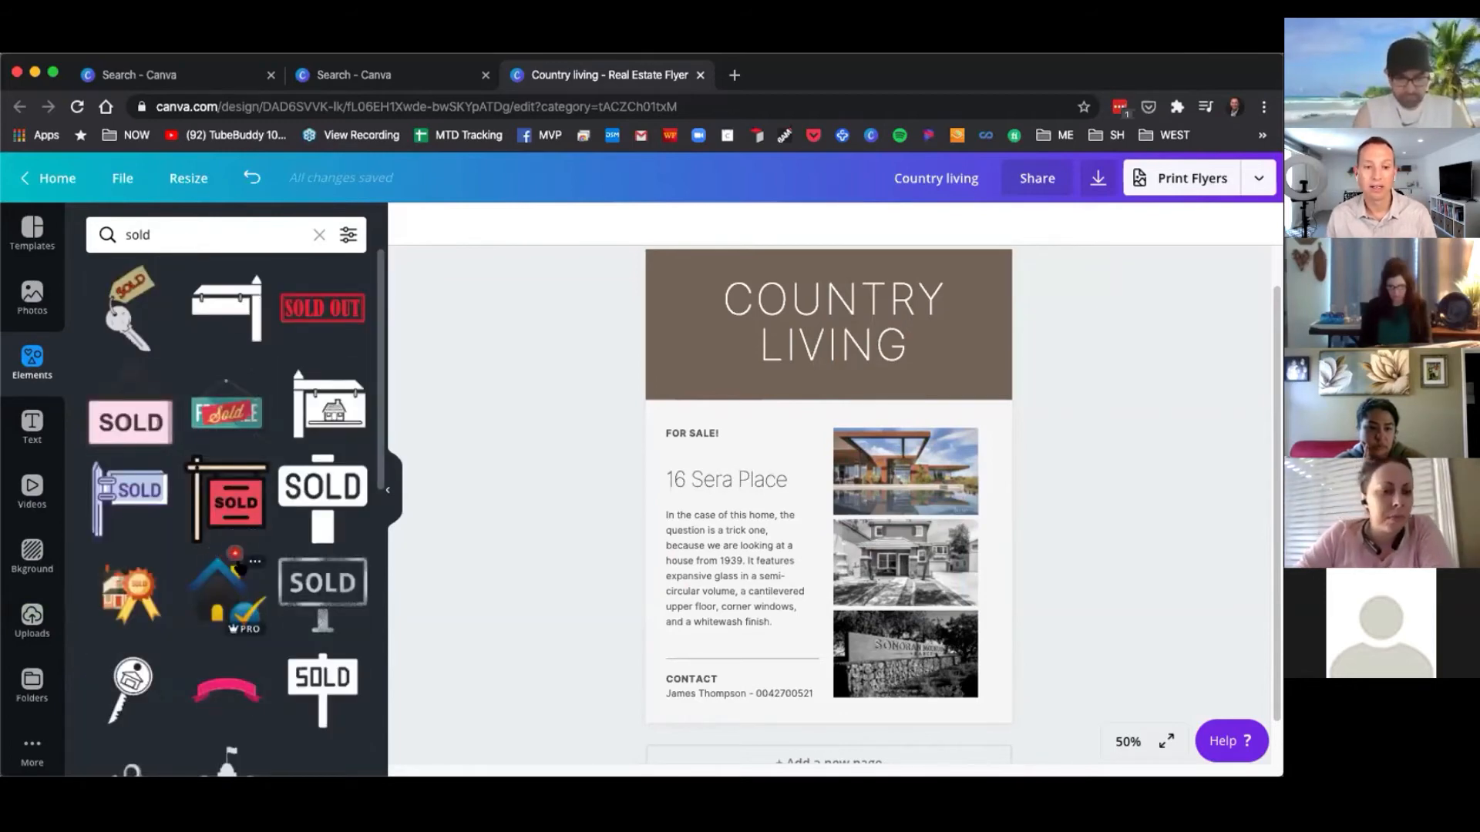
{"action": "scroll", "coordinate": [233, 553], "scroll_direction": "down", "scroll_amount": 10}
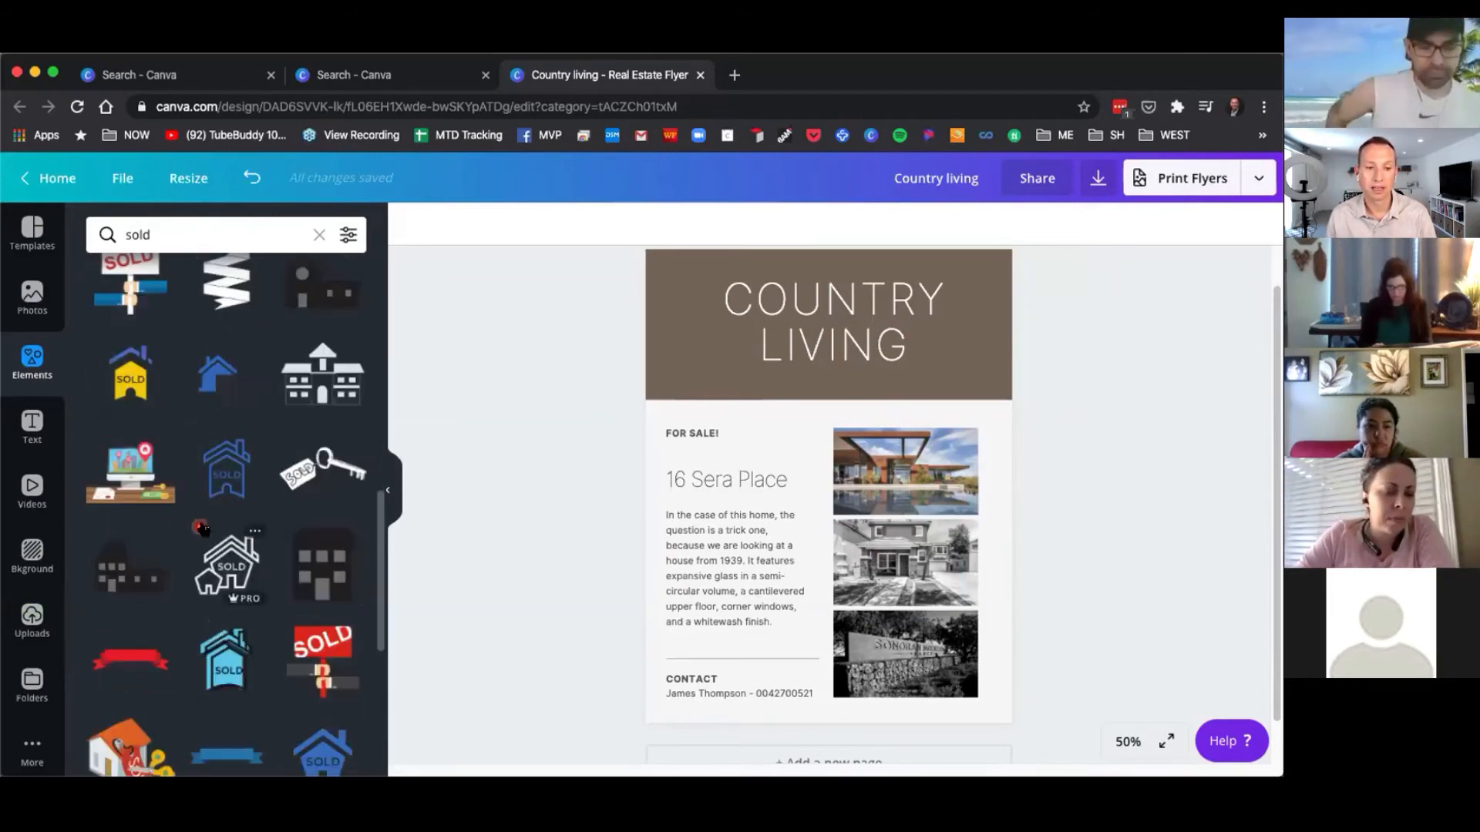
{"action": "scroll", "coordinate": [270, 516], "scroll_direction": "down", "scroll_amount": 5}
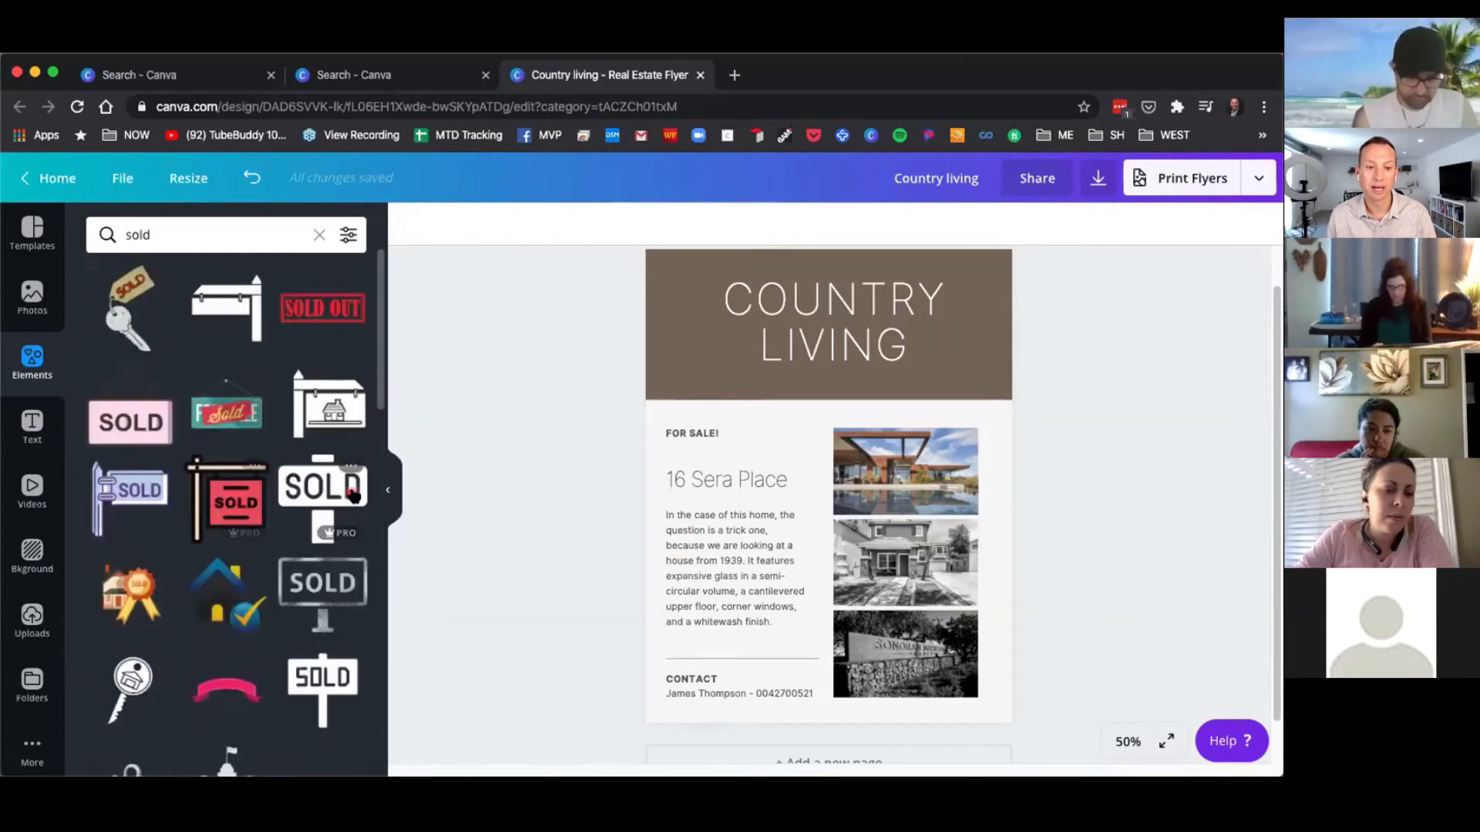
{"action": "left_click", "coordinate": [323, 496]}
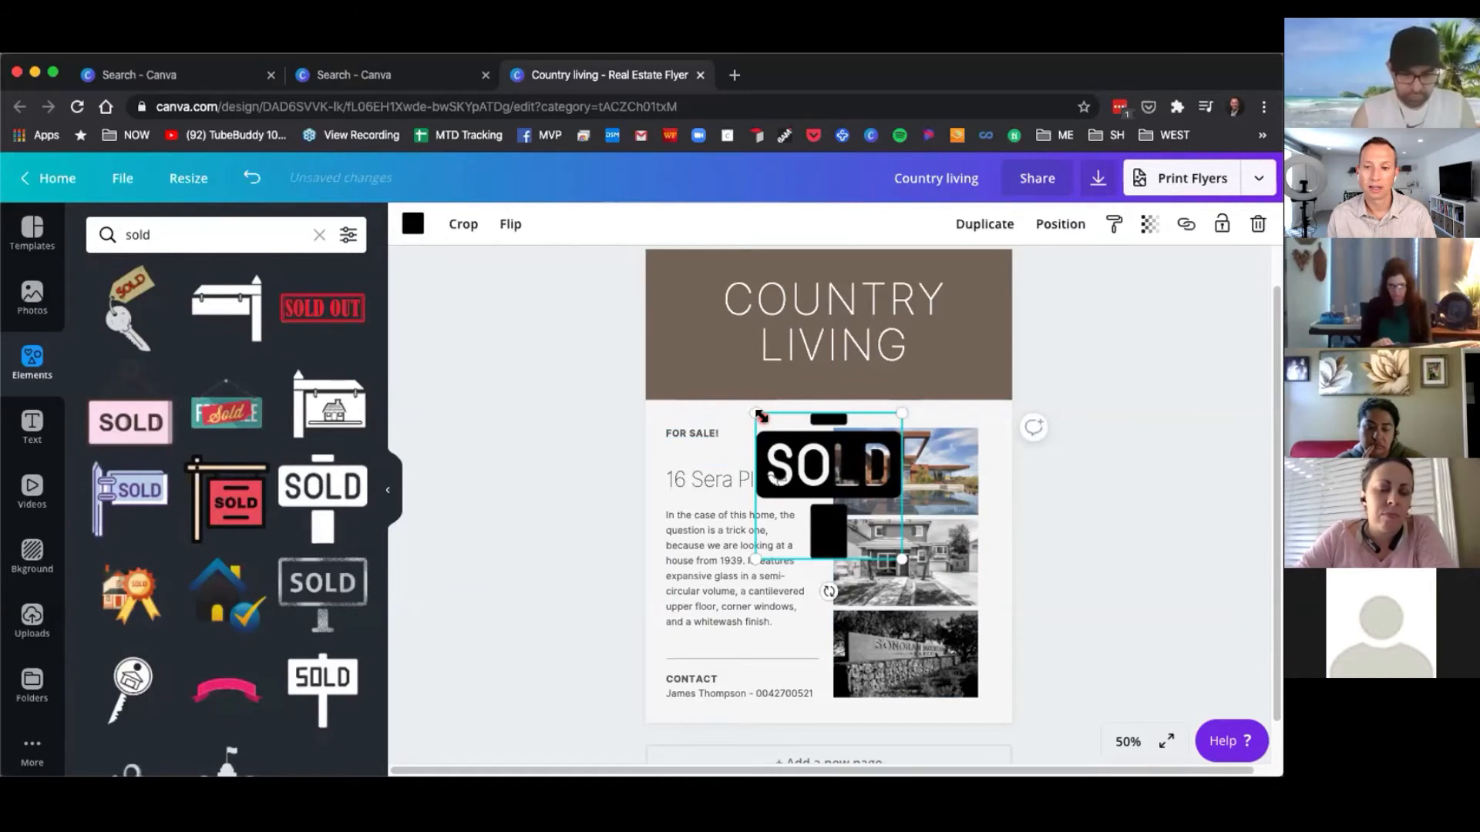
{"action": "left_click_drag", "start_coordinate": [708, 374], "coordinate": [682, 339]}
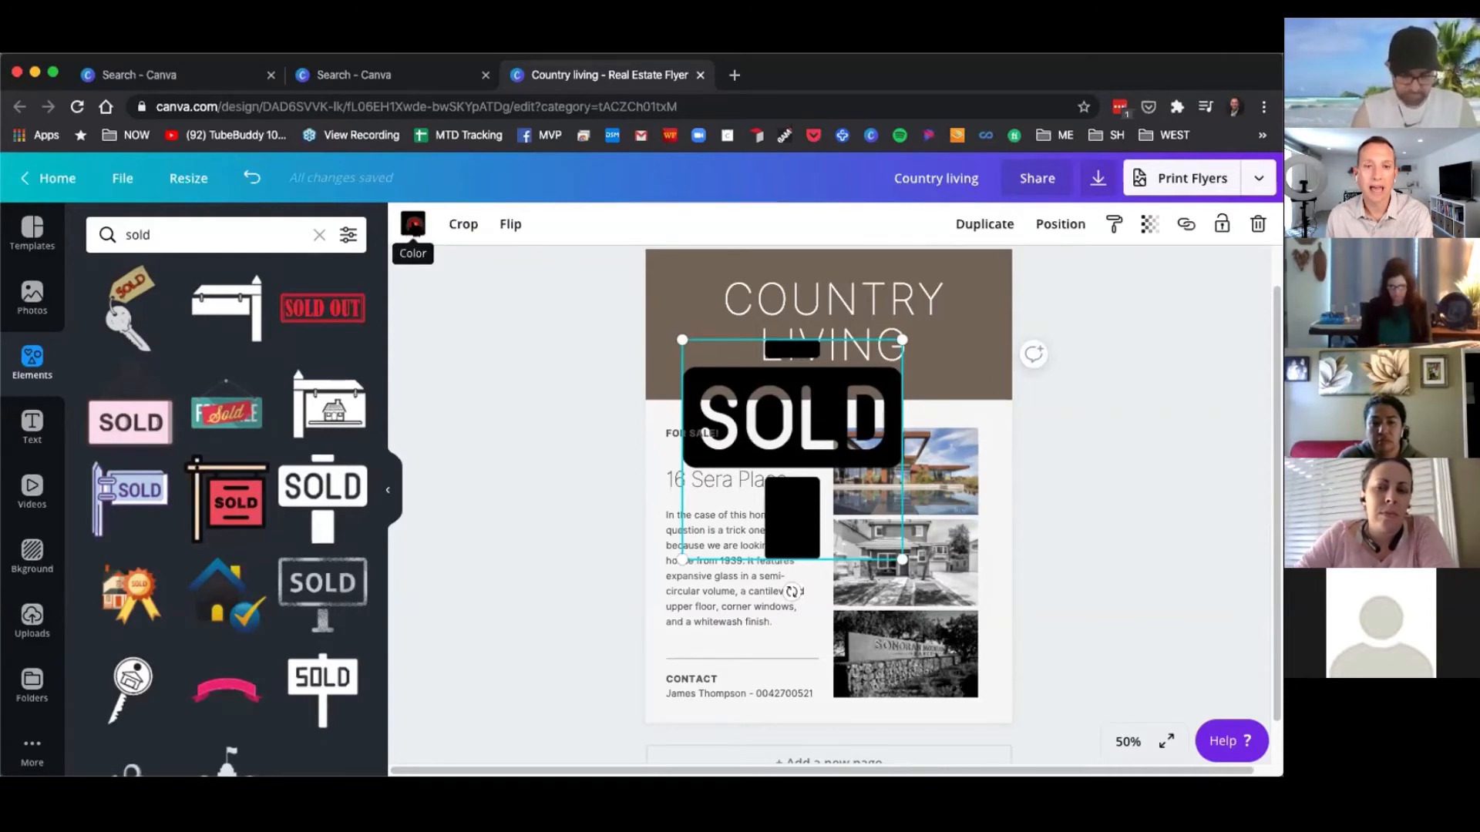
Try recolouring the SOLD sign red and enlarging it over the photos, then delete it.
{"action": "left_click", "coordinate": [414, 224]}
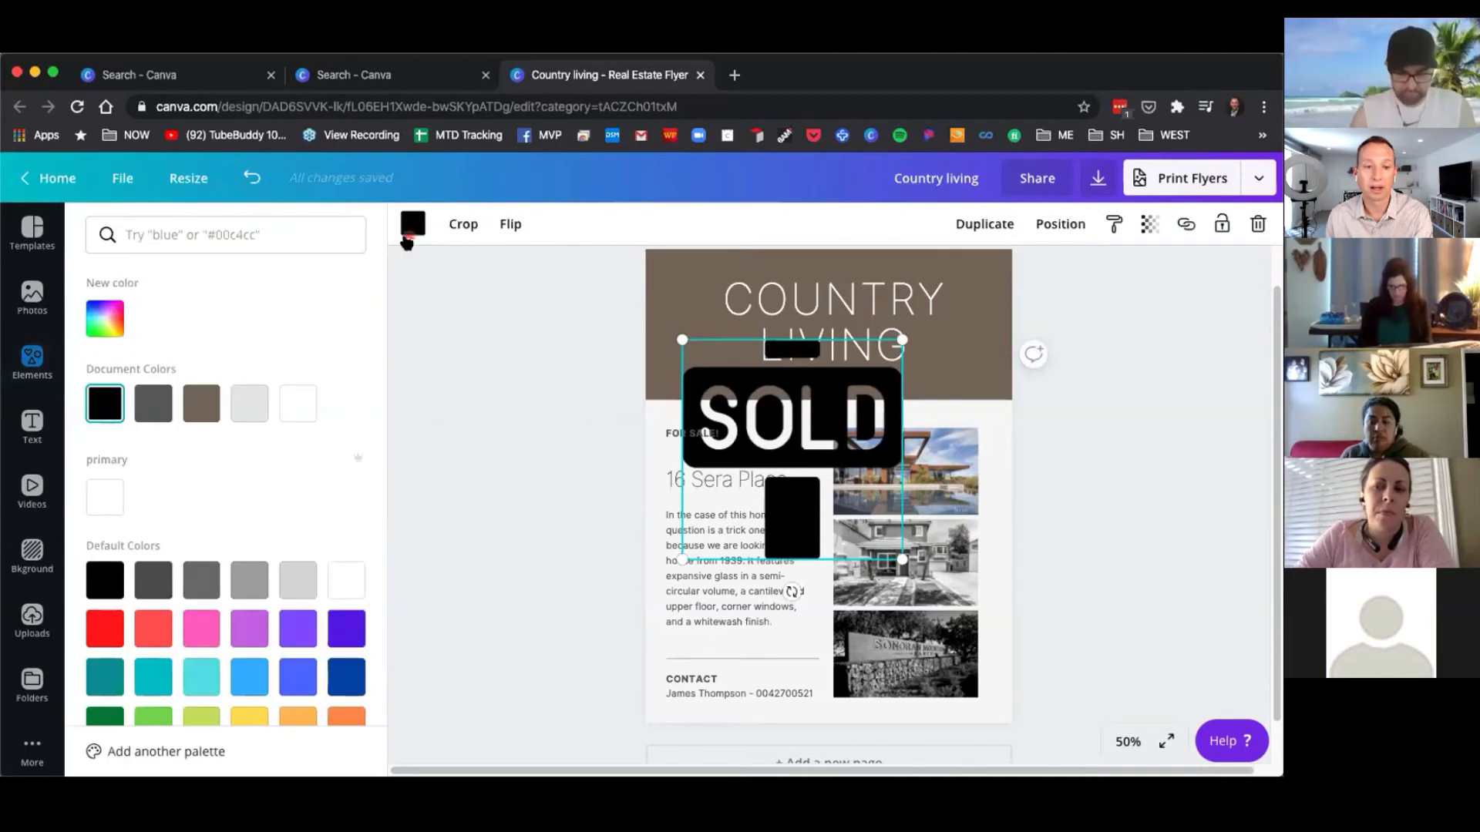
{"action": "left_click", "coordinate": [114, 633]}
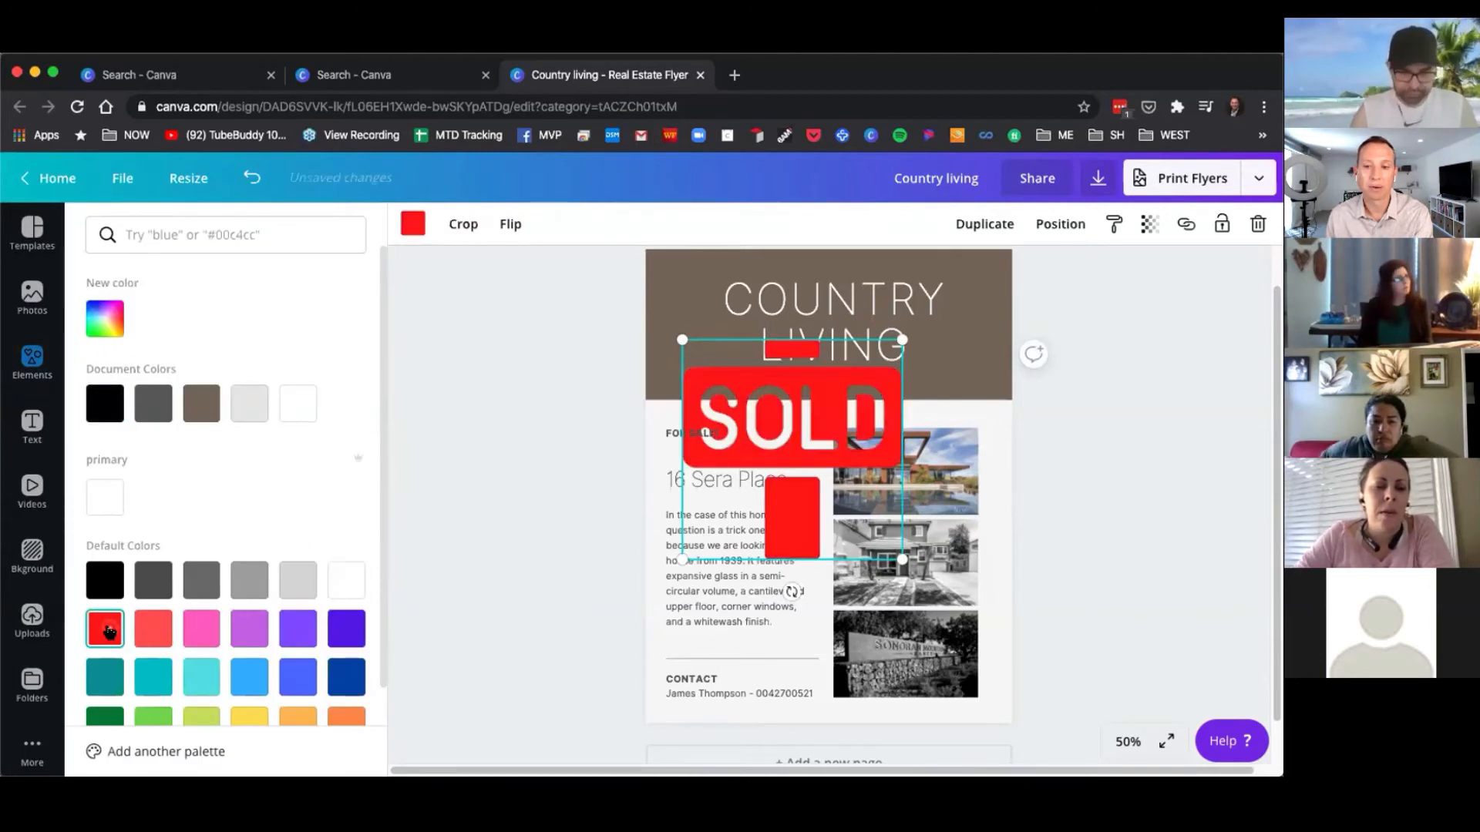
{"action": "left_click", "coordinate": [298, 580]}
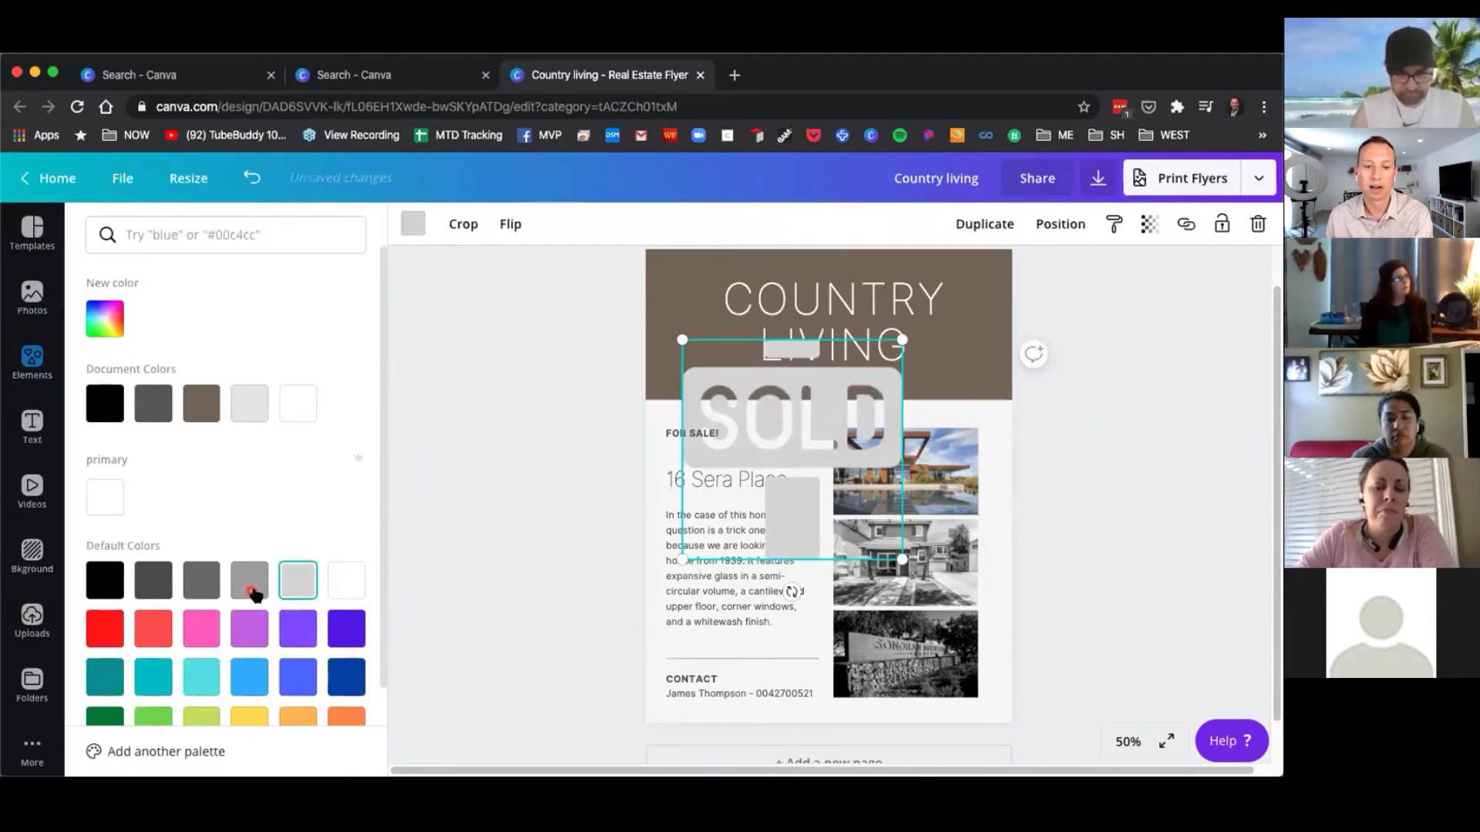
{"action": "left_click", "coordinate": [346, 626]}
{"action": "left_click", "coordinate": [346, 676]}
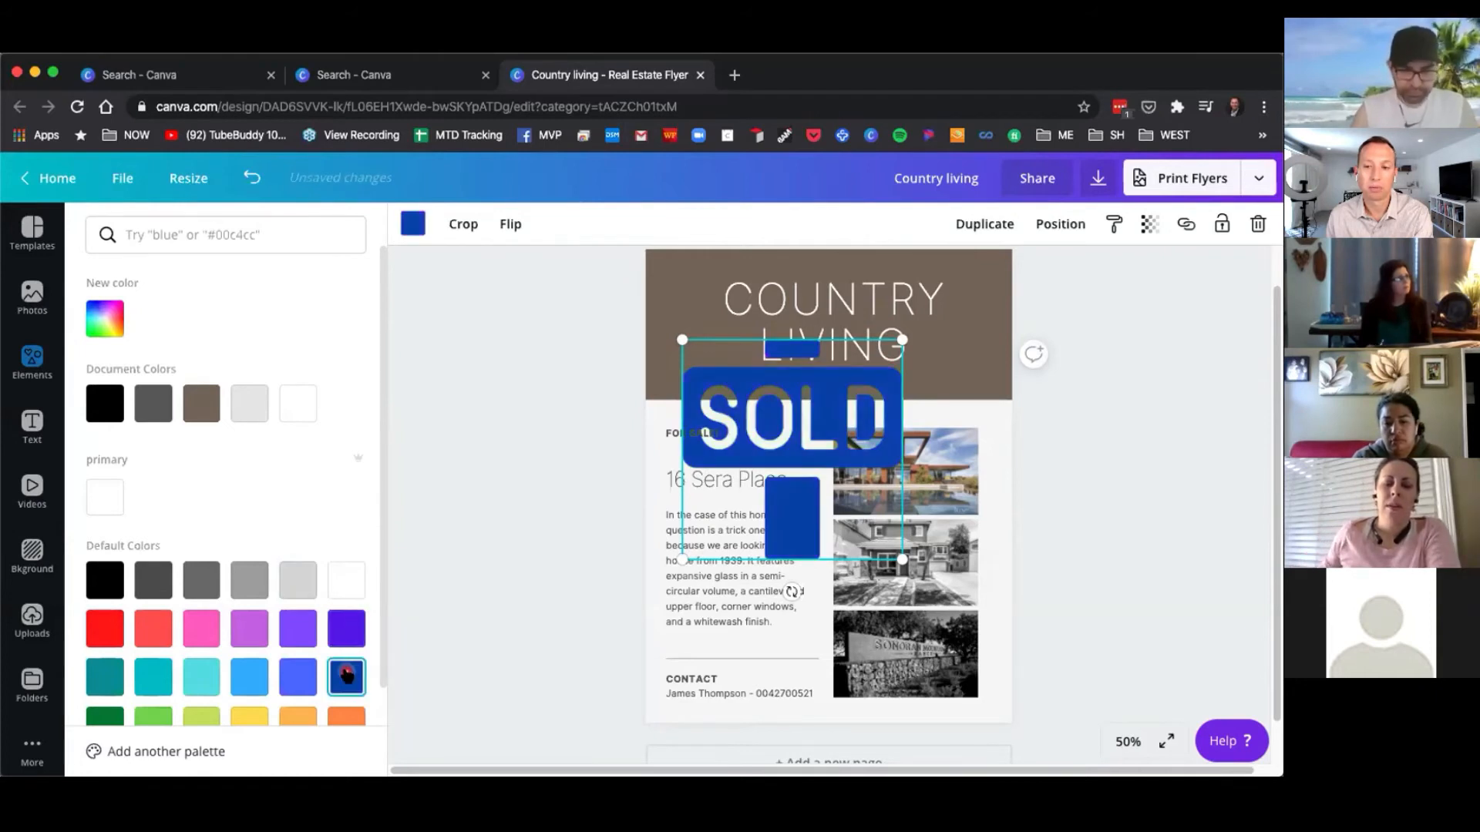
{"action": "left_click", "coordinate": [114, 631]}
{"action": "left_click_drag", "start_coordinate": [801, 486], "coordinate": [848, 523]}
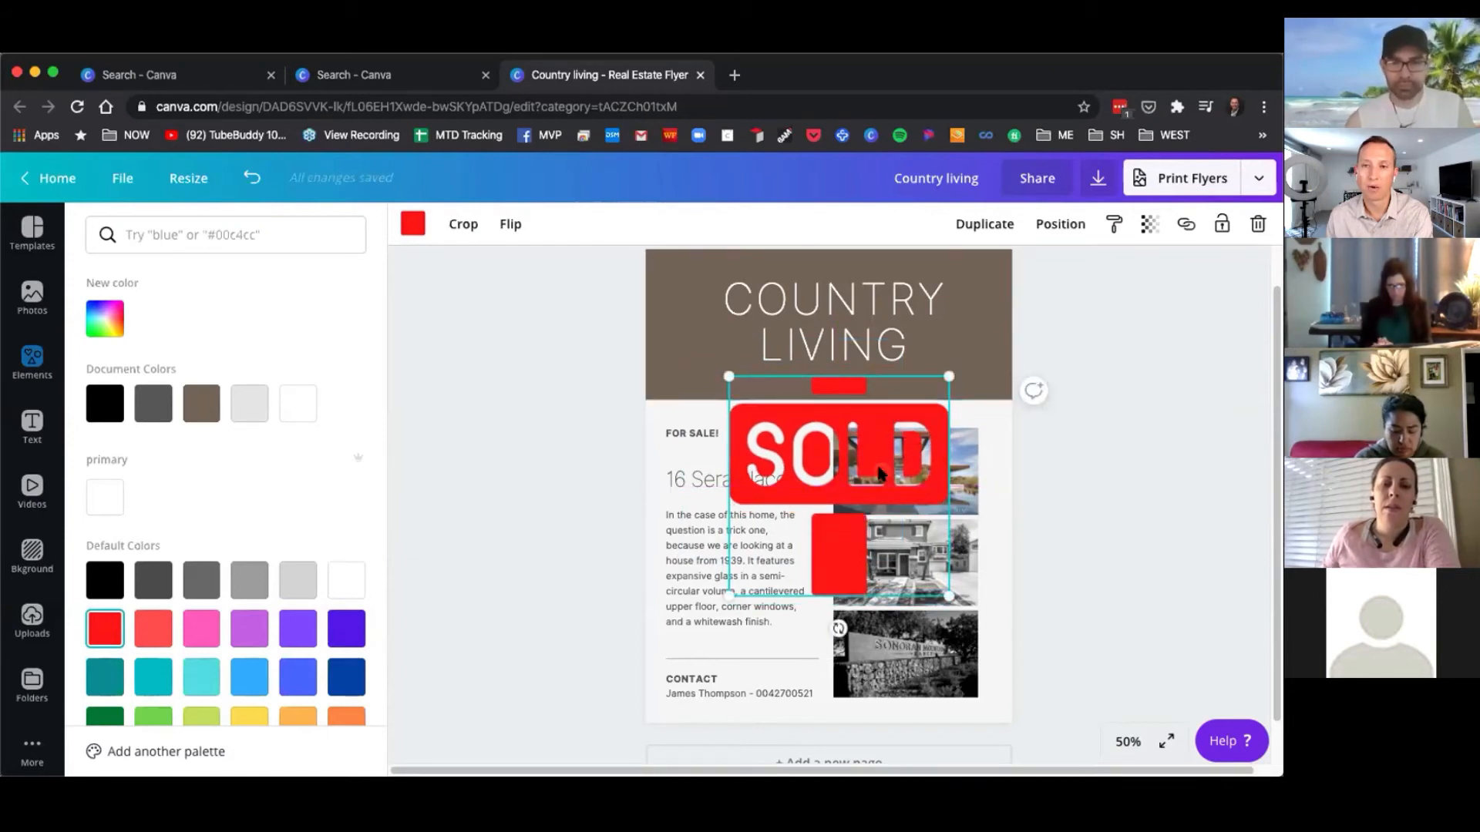
{"action": "left_click", "coordinate": [1258, 225]}
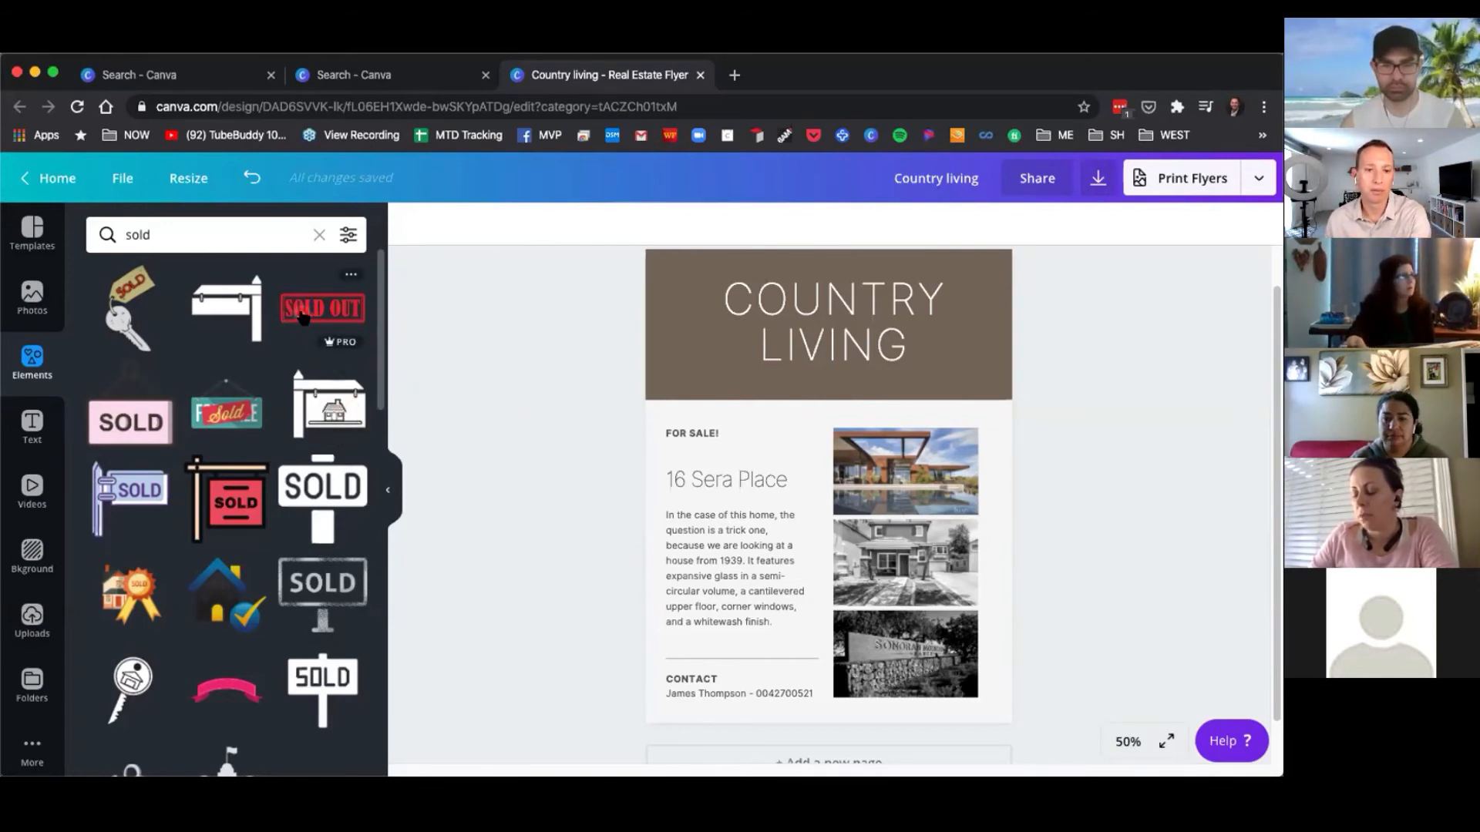
Add the red-and-black SOLD yard sign element and enlarge it over the photo column.
{"action": "left_click", "coordinate": [226, 514]}
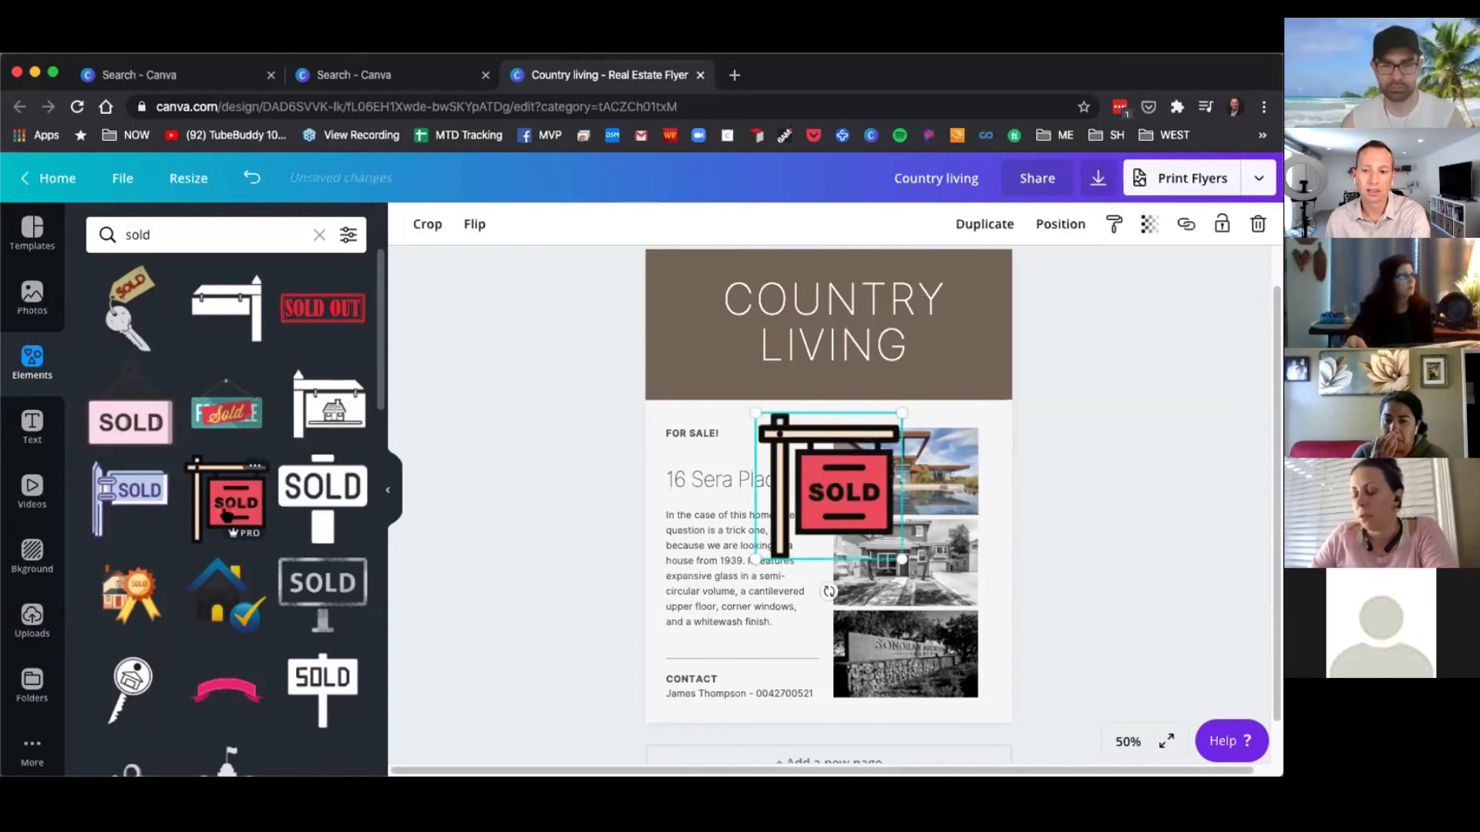
{"action": "left_click_drag", "start_coordinate": [826, 491], "coordinate": [799, 458]}
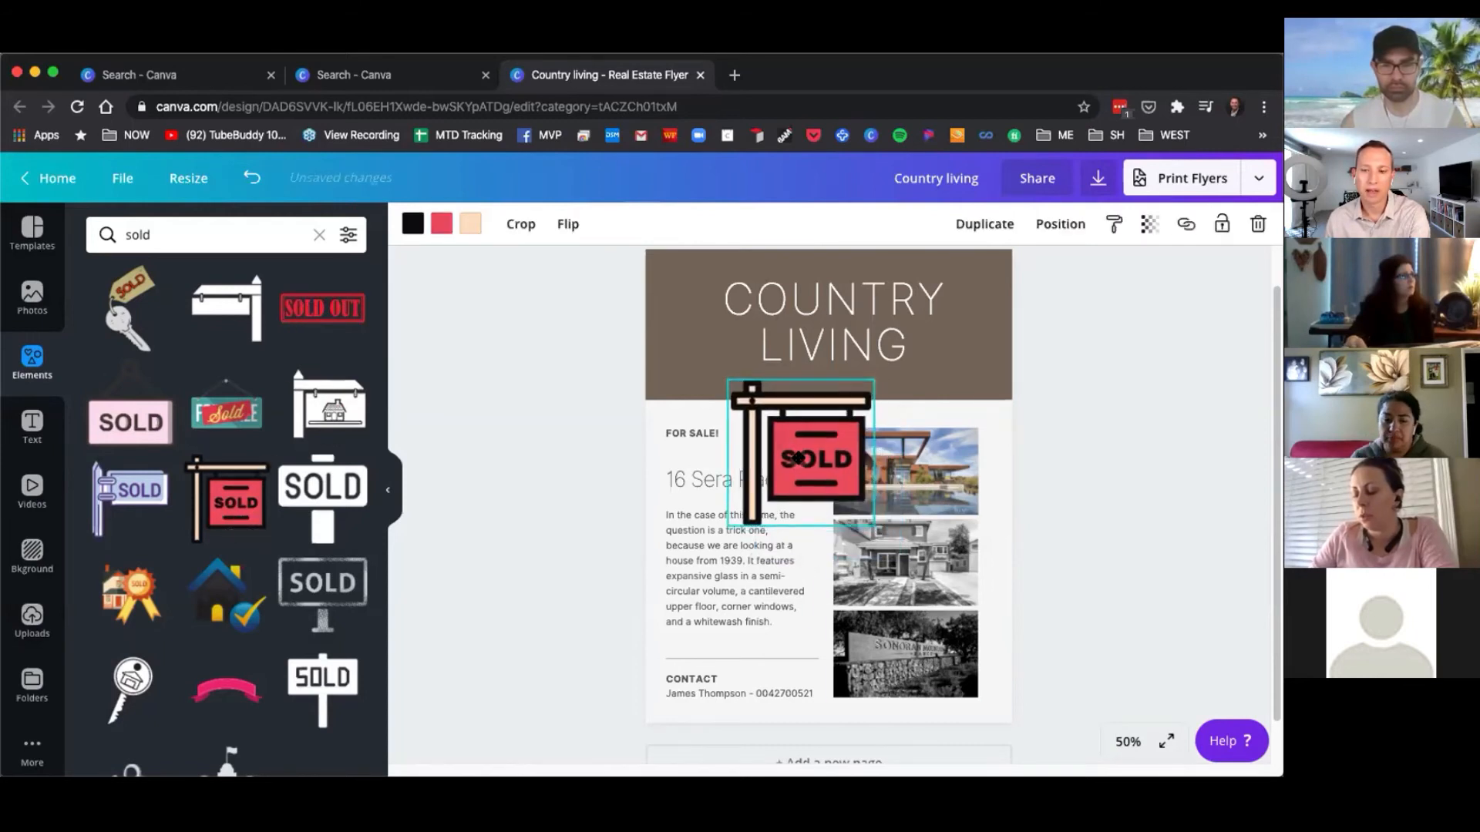
{"action": "left_click_drag", "start_coordinate": [873, 526], "coordinate": [930, 564]}
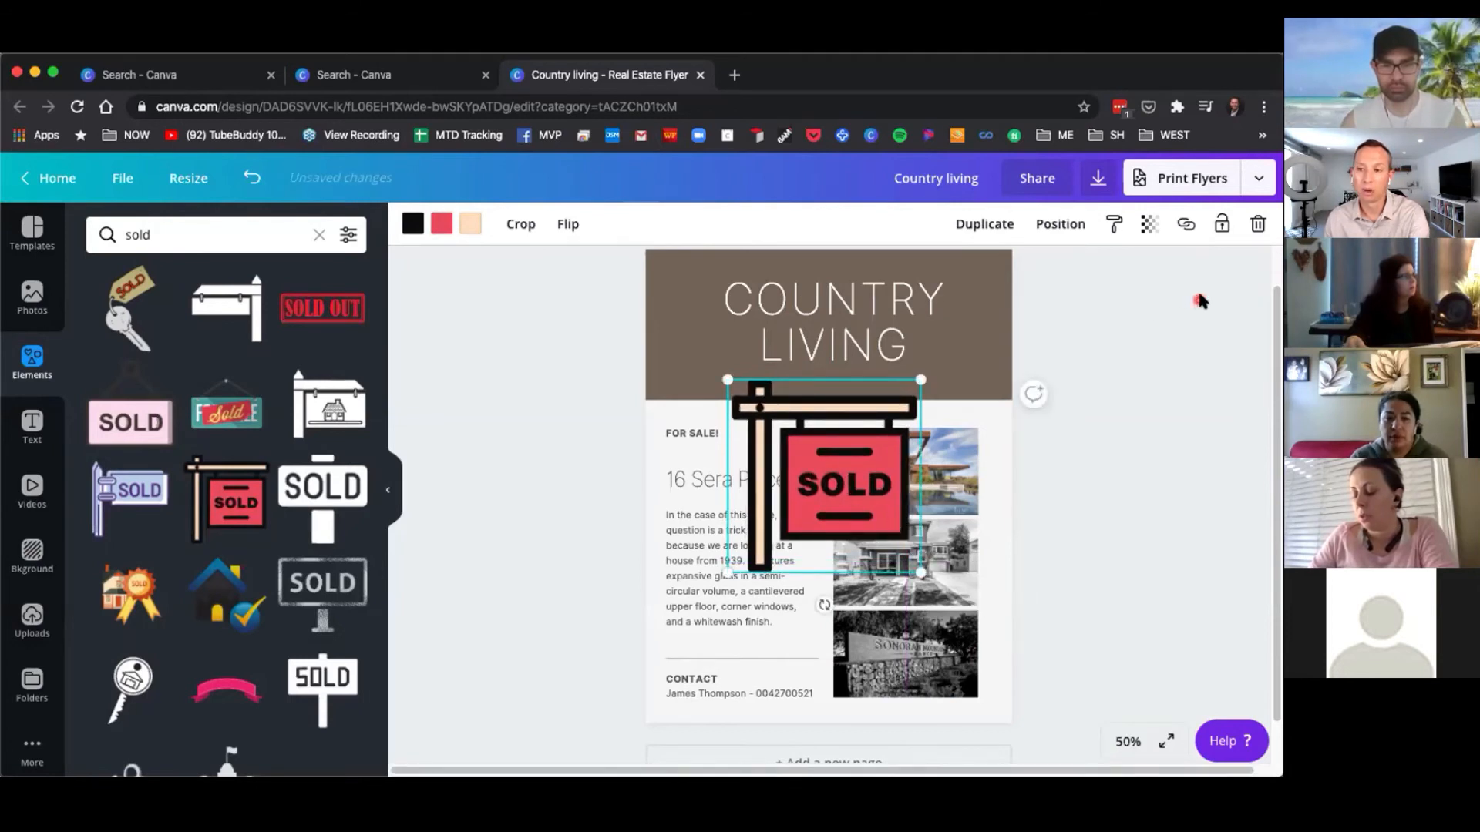
Review the download options for the flyer, switching the file type to PNG, and close them.
{"action": "left_click", "coordinate": [1098, 179]}
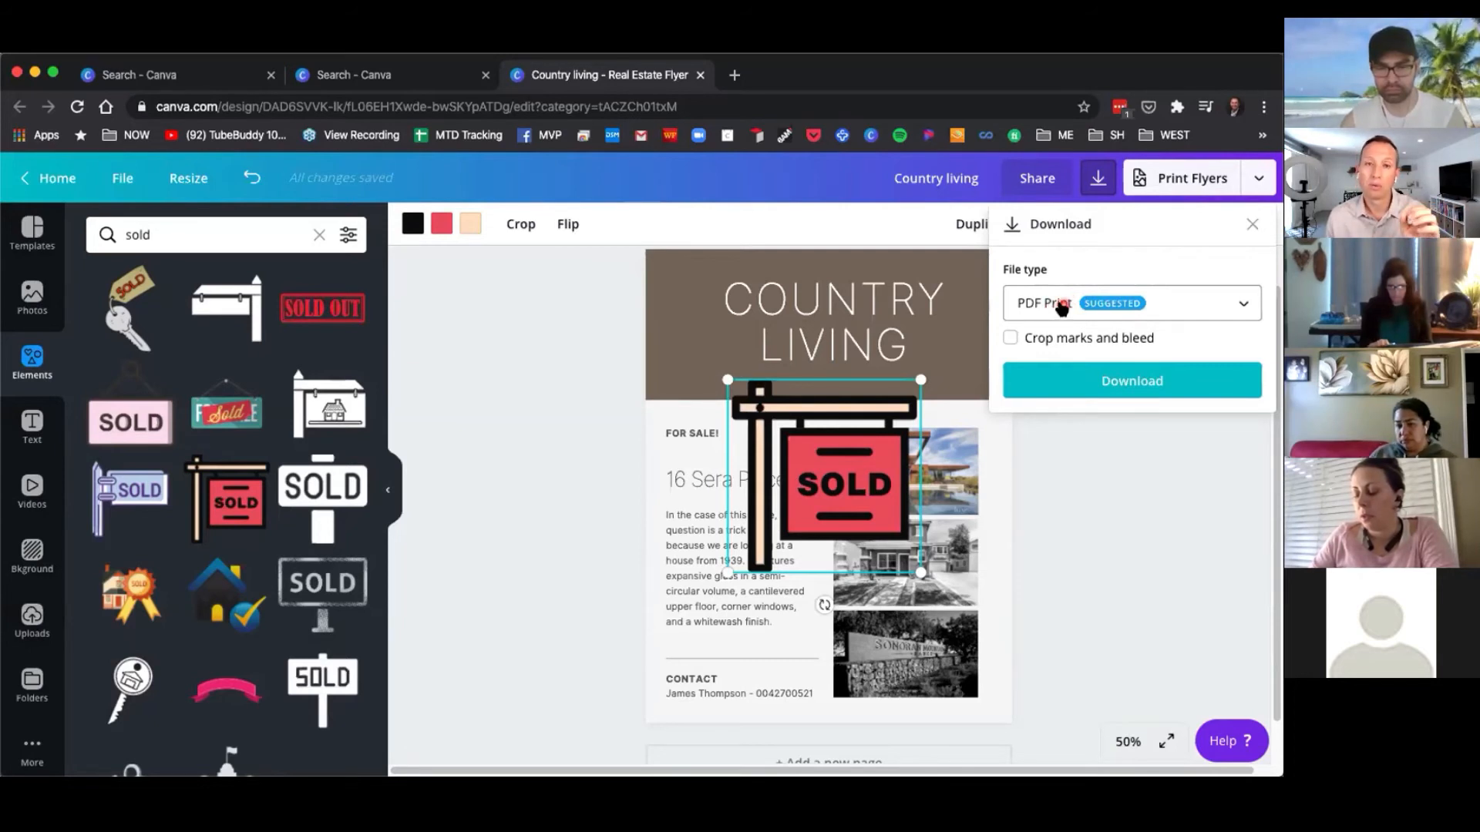
{"action": "left_click", "coordinate": [1062, 308]}
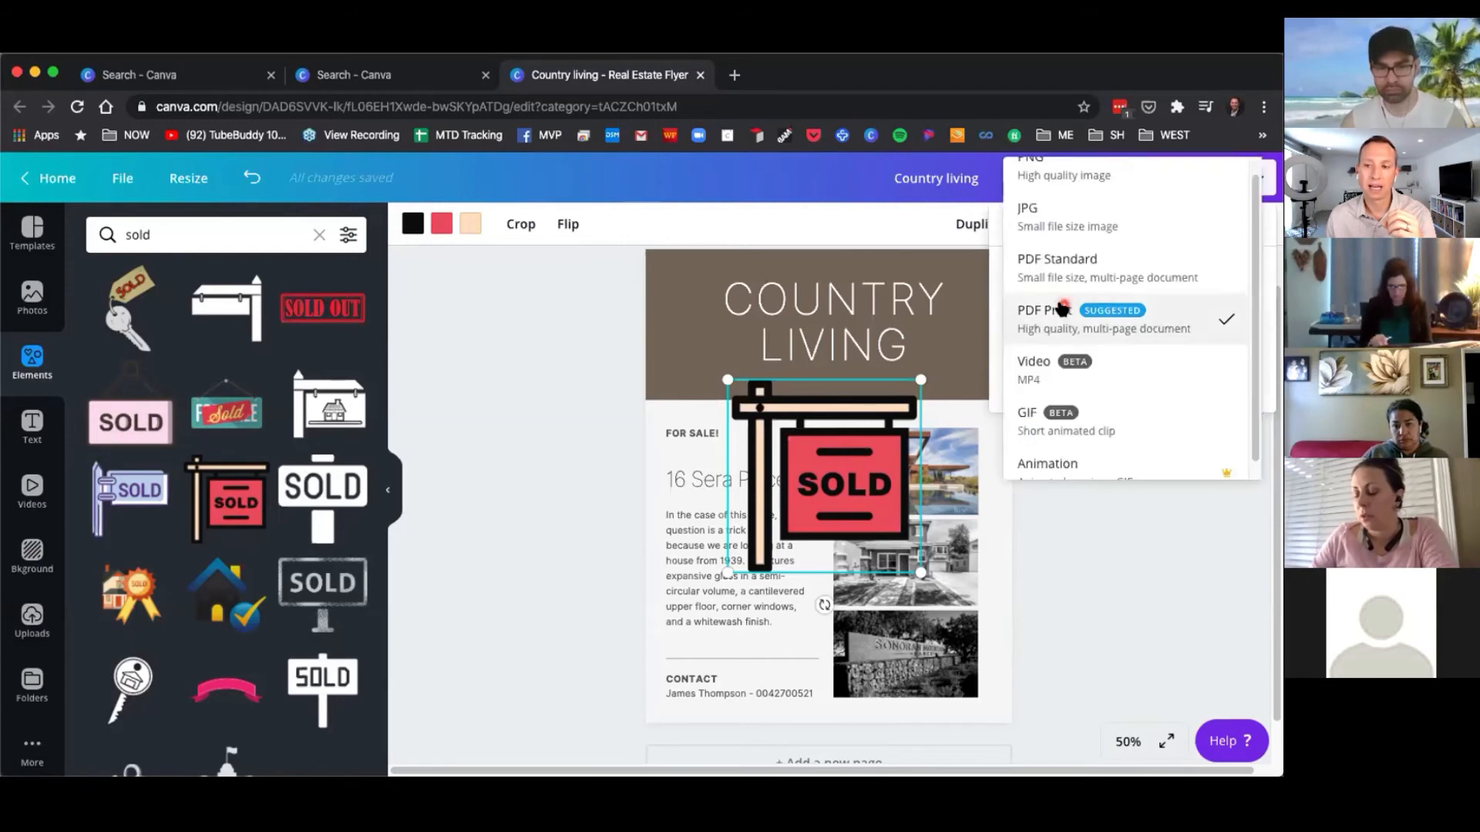
{"action": "scroll", "coordinate": [1068, 208], "scroll_direction": "up", "scroll_amount": 1}
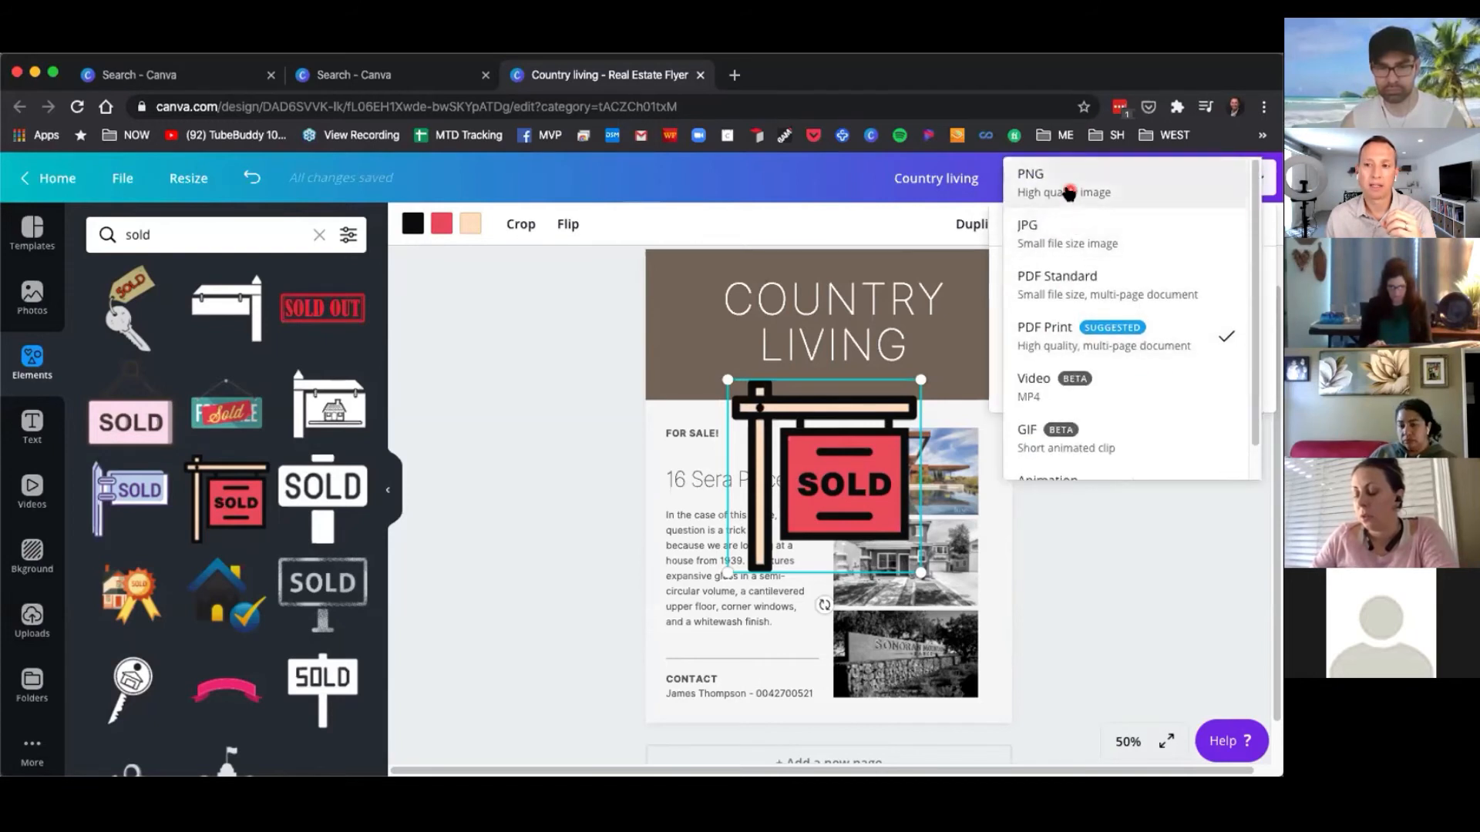
{"action": "left_click", "coordinate": [1069, 193]}
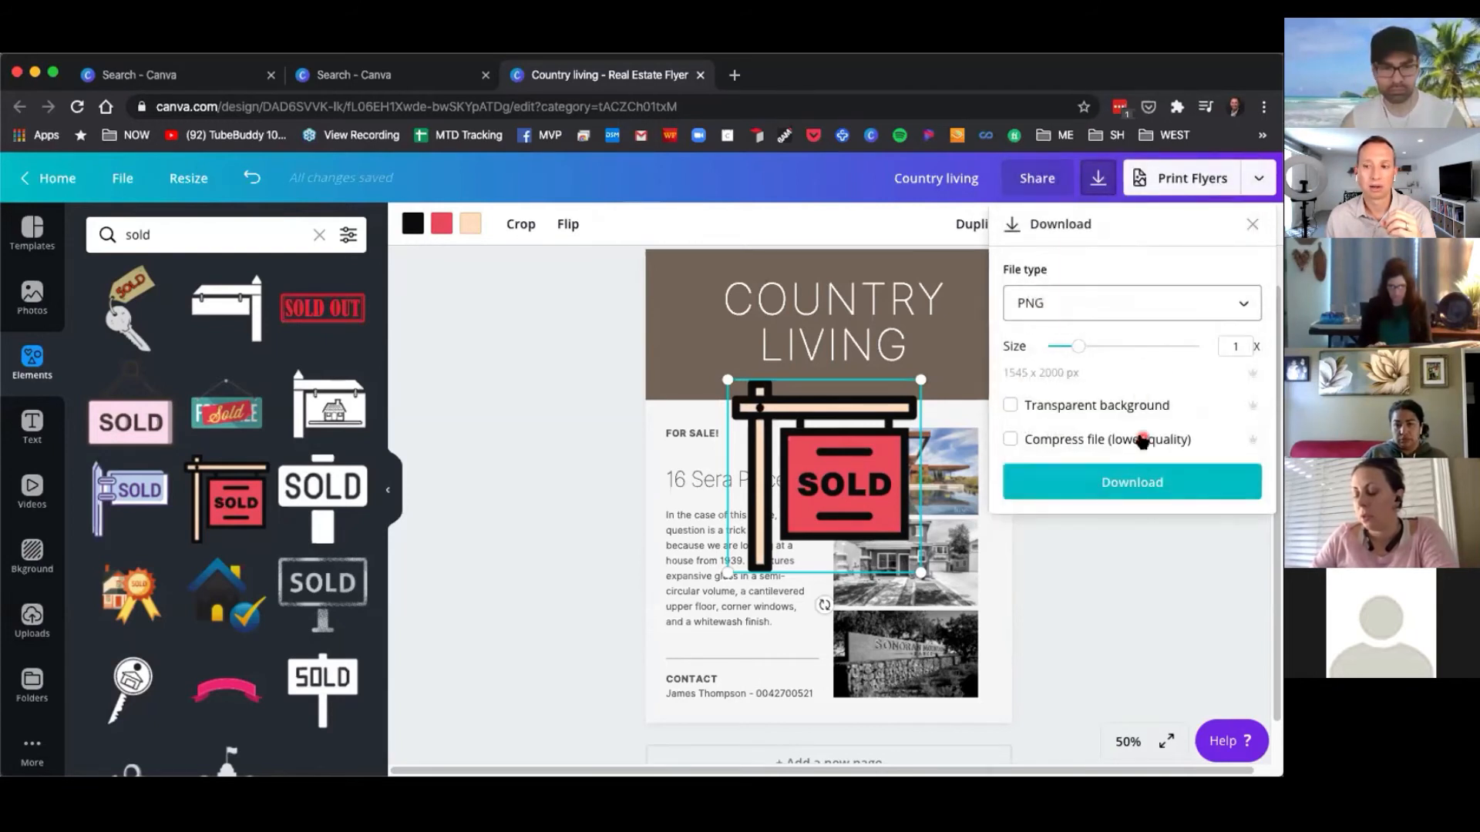
{"action": "left_click", "coordinate": [529, 599]}
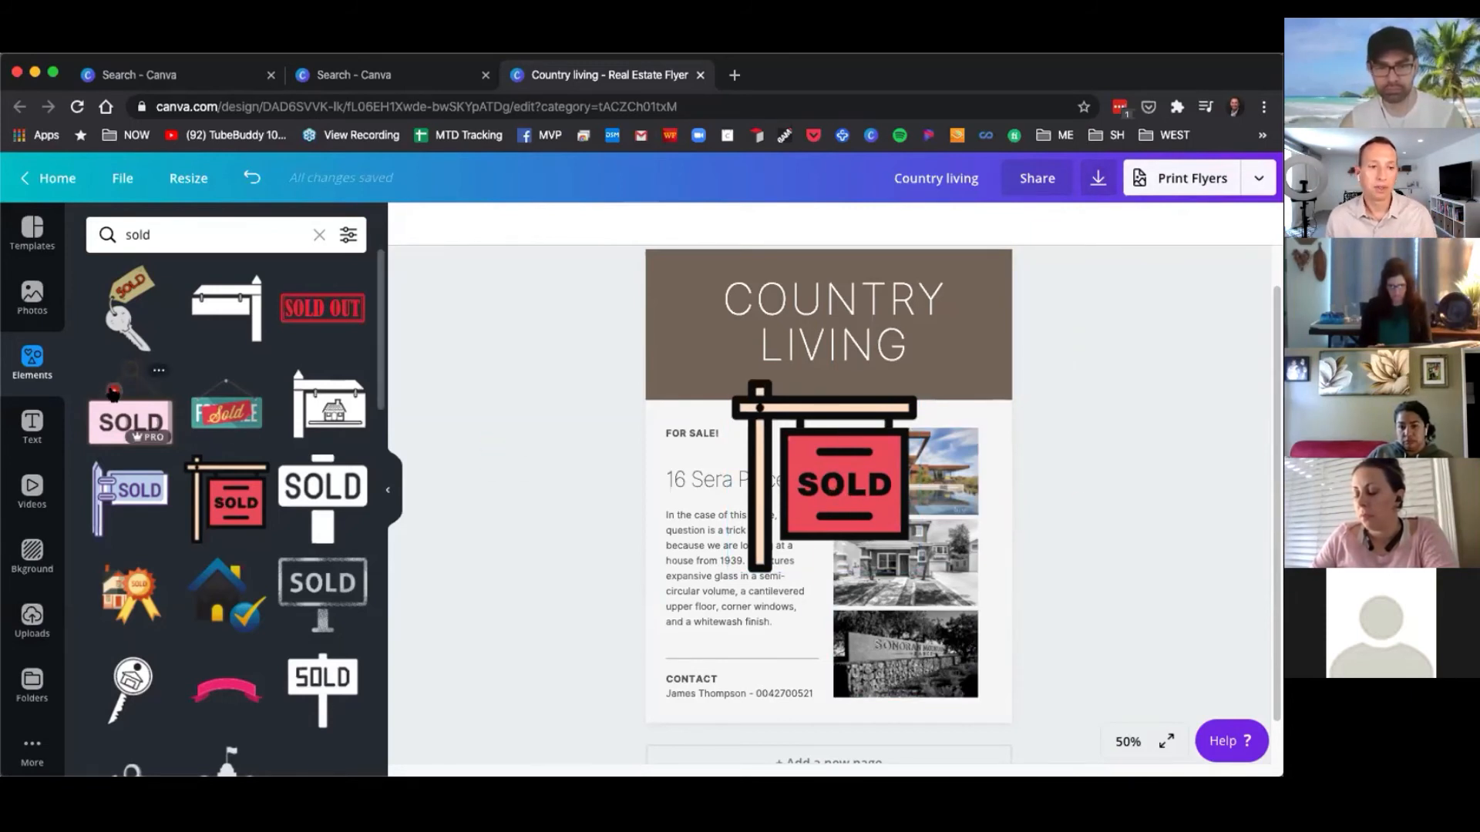
Delete the SOLD yard sign from the flyer.
{"action": "left_click", "coordinate": [856, 484]}
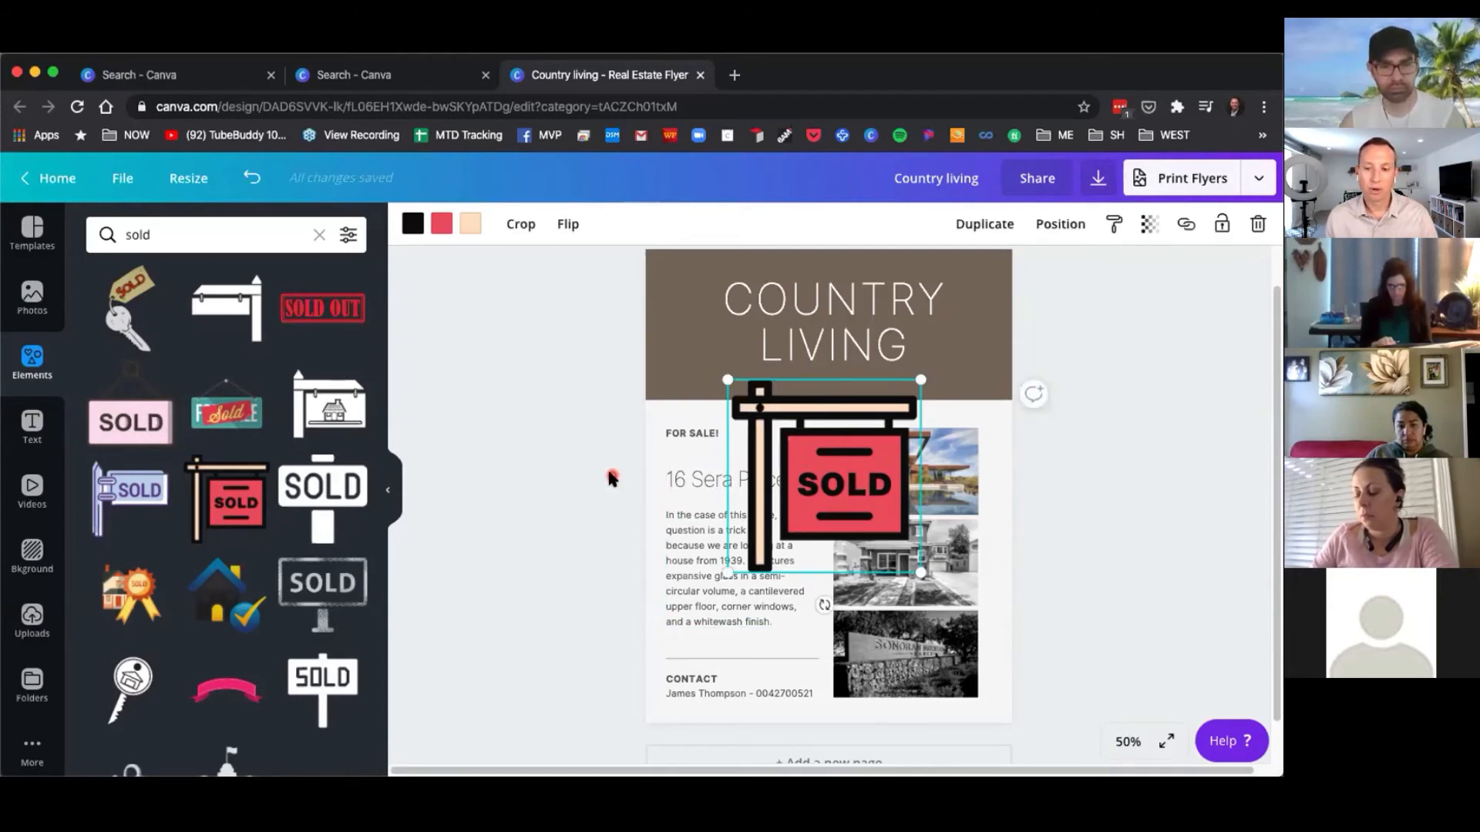
{"action": "key", "text": "Delete"}
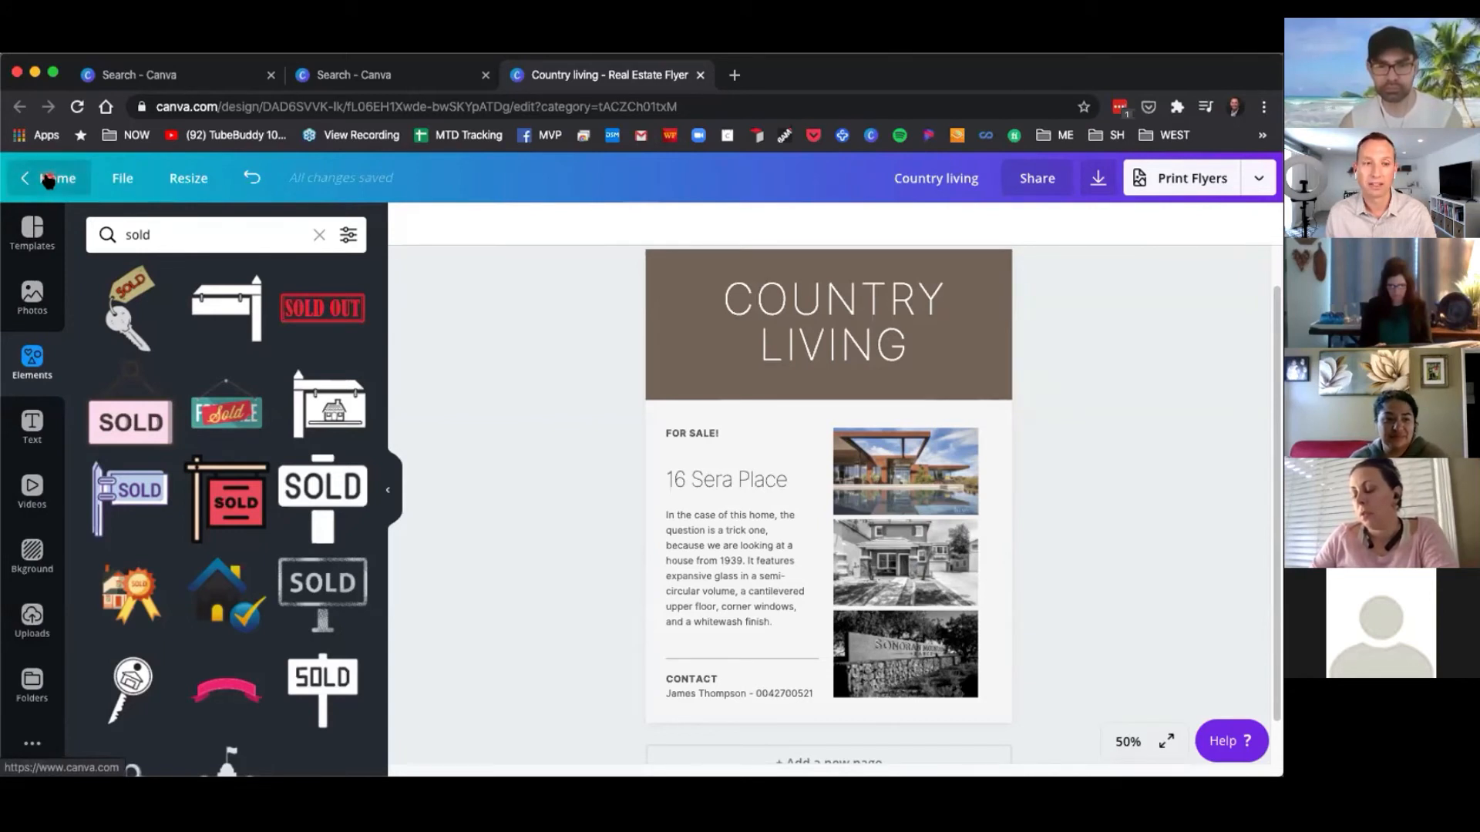
Return to the home page and open the list of all your designs.
{"action": "left_click", "coordinate": [47, 179]}
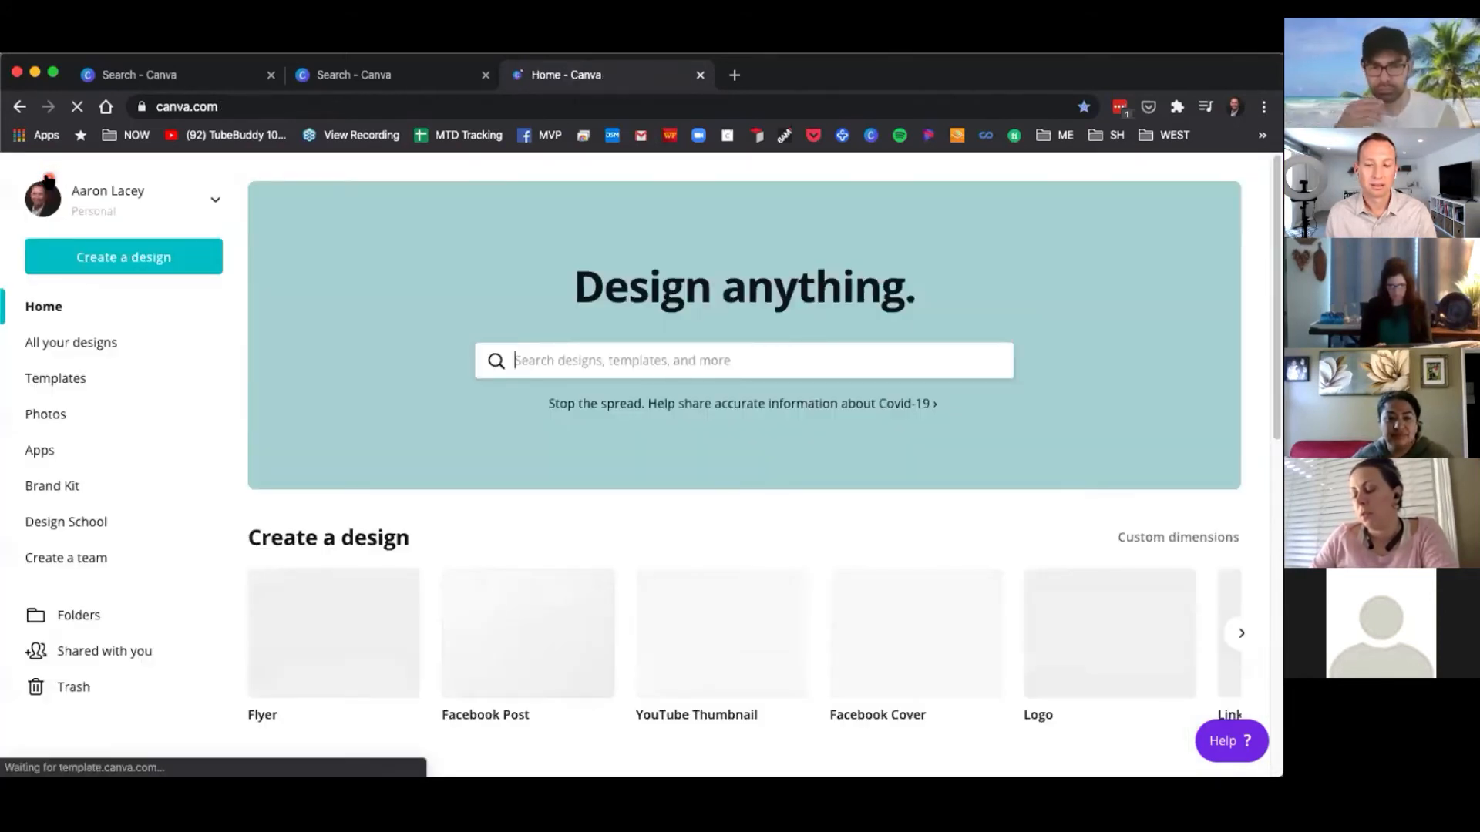
{"action": "left_click", "coordinate": [80, 347]}
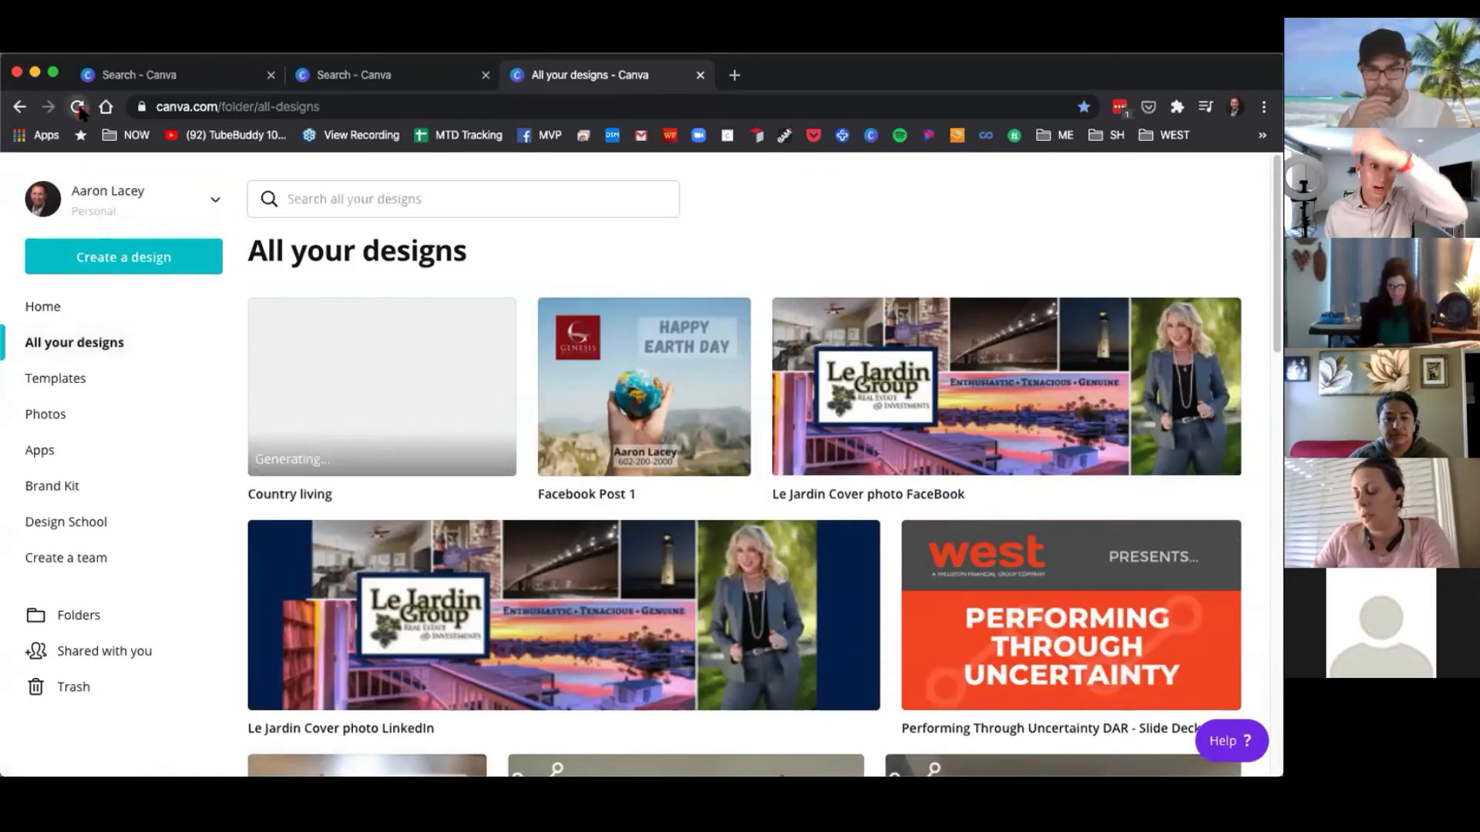
{"action": "left_click", "coordinate": [77, 108]}
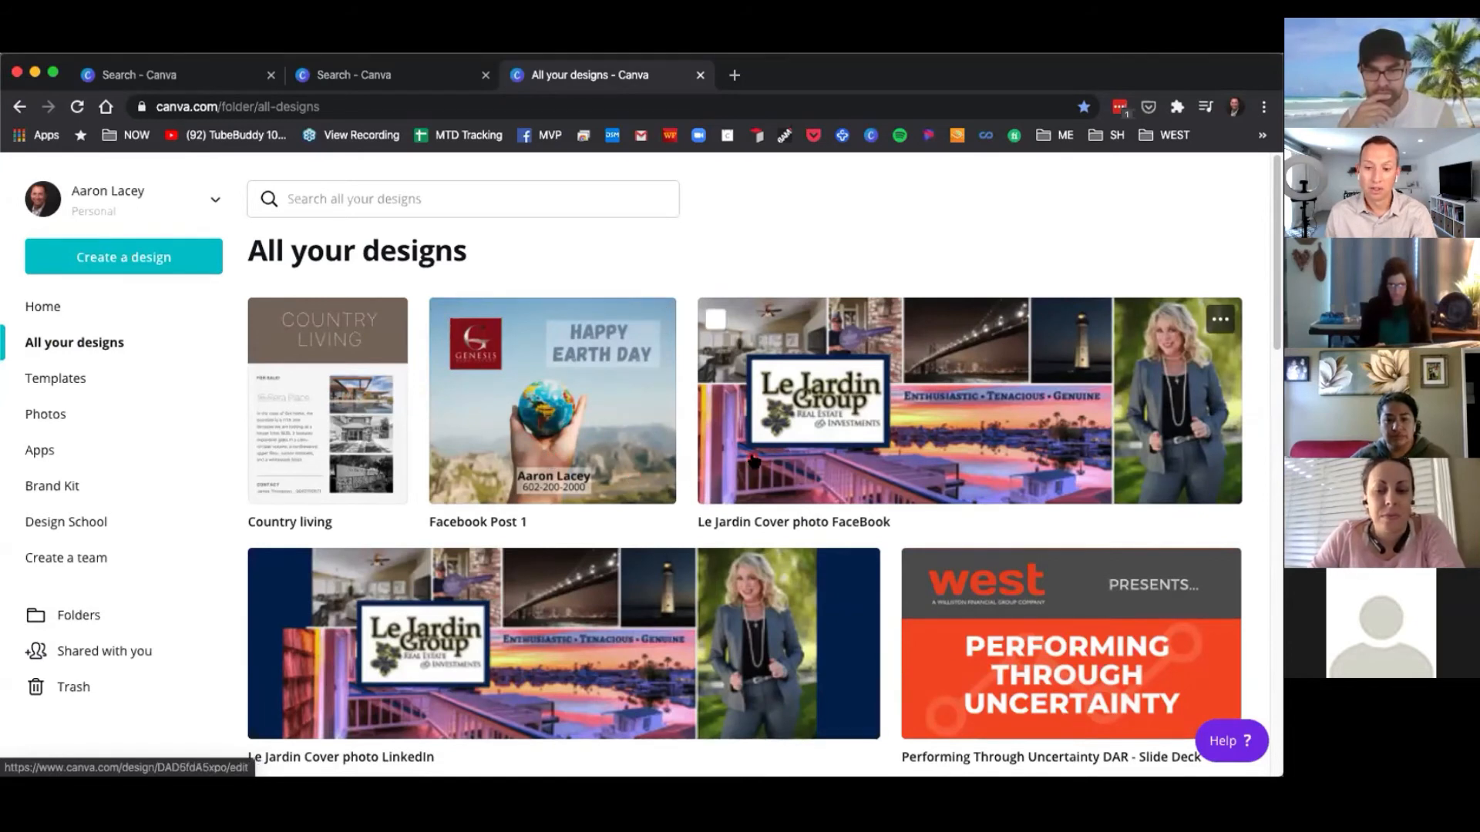
Scroll through your designs and open the Copy of Economic & Industry Perspectives design.
{"action": "scroll", "coordinate": [835, 430], "scroll_direction": "down", "scroll_amount": 2}
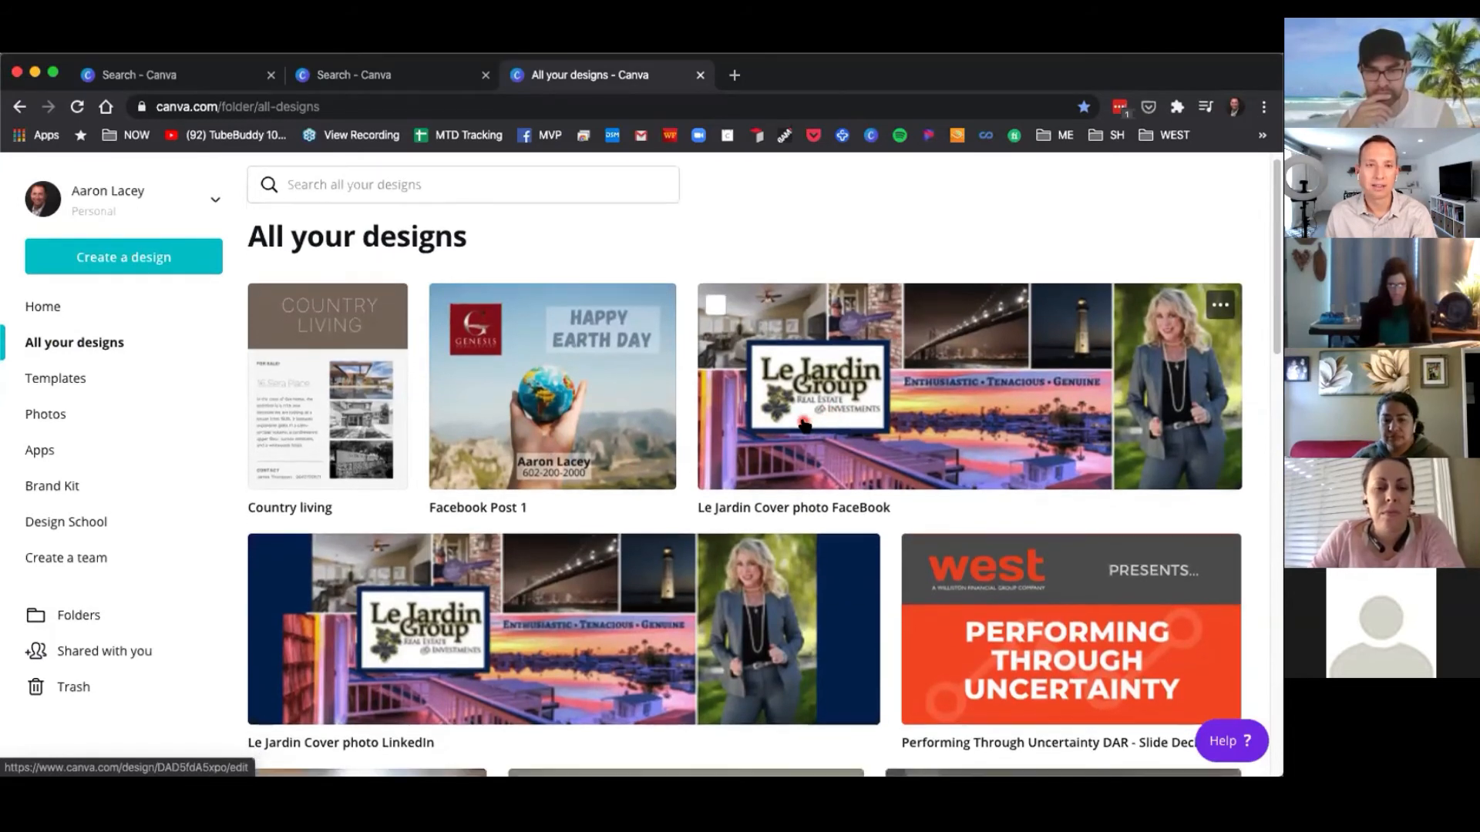
{"action": "scroll", "coordinate": [813, 435], "scroll_direction": "down", "scroll_amount": 1}
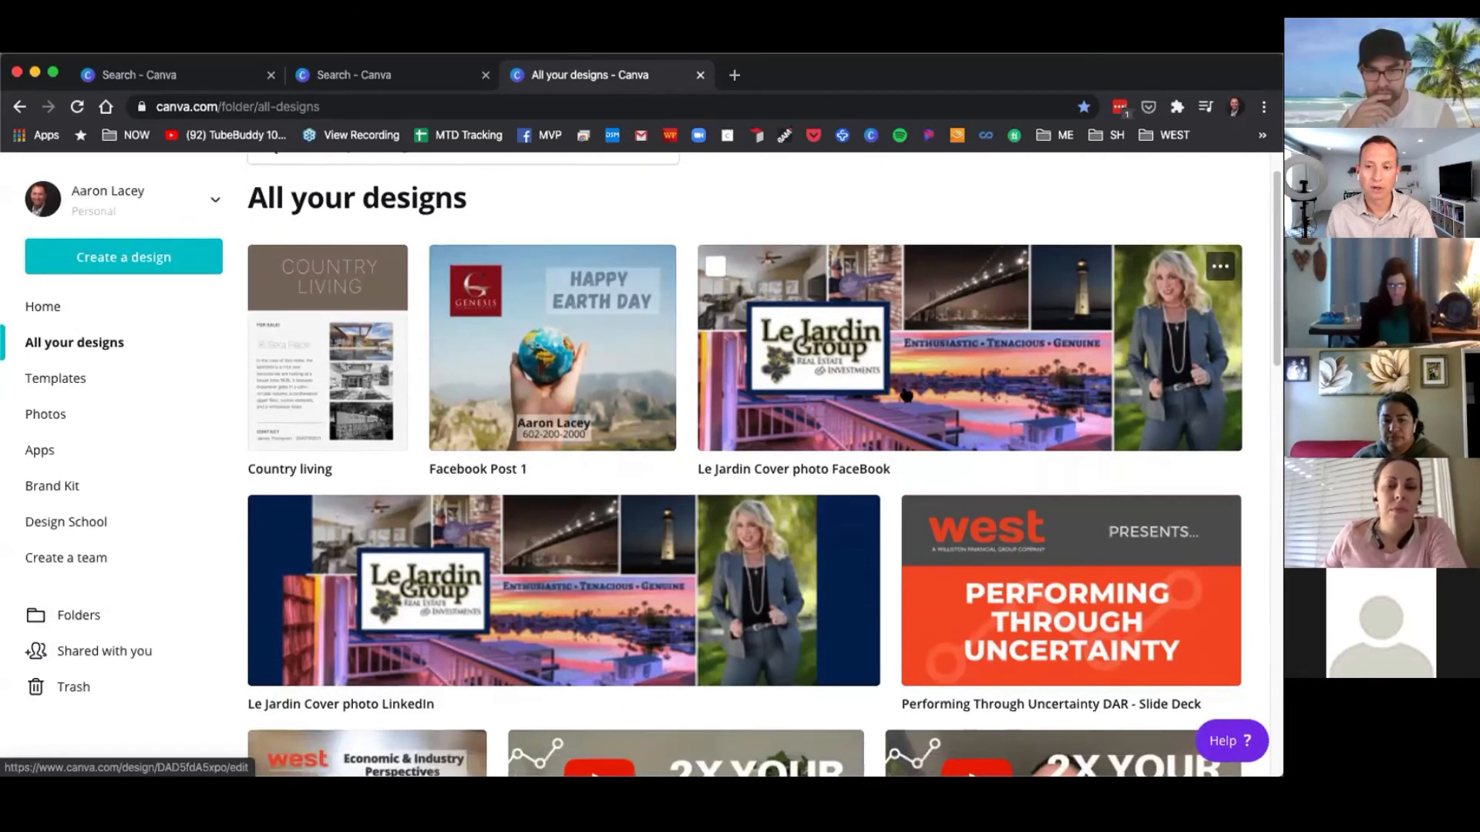
{"action": "scroll", "coordinate": [879, 409], "scroll_direction": "down", "scroll_amount": 1}
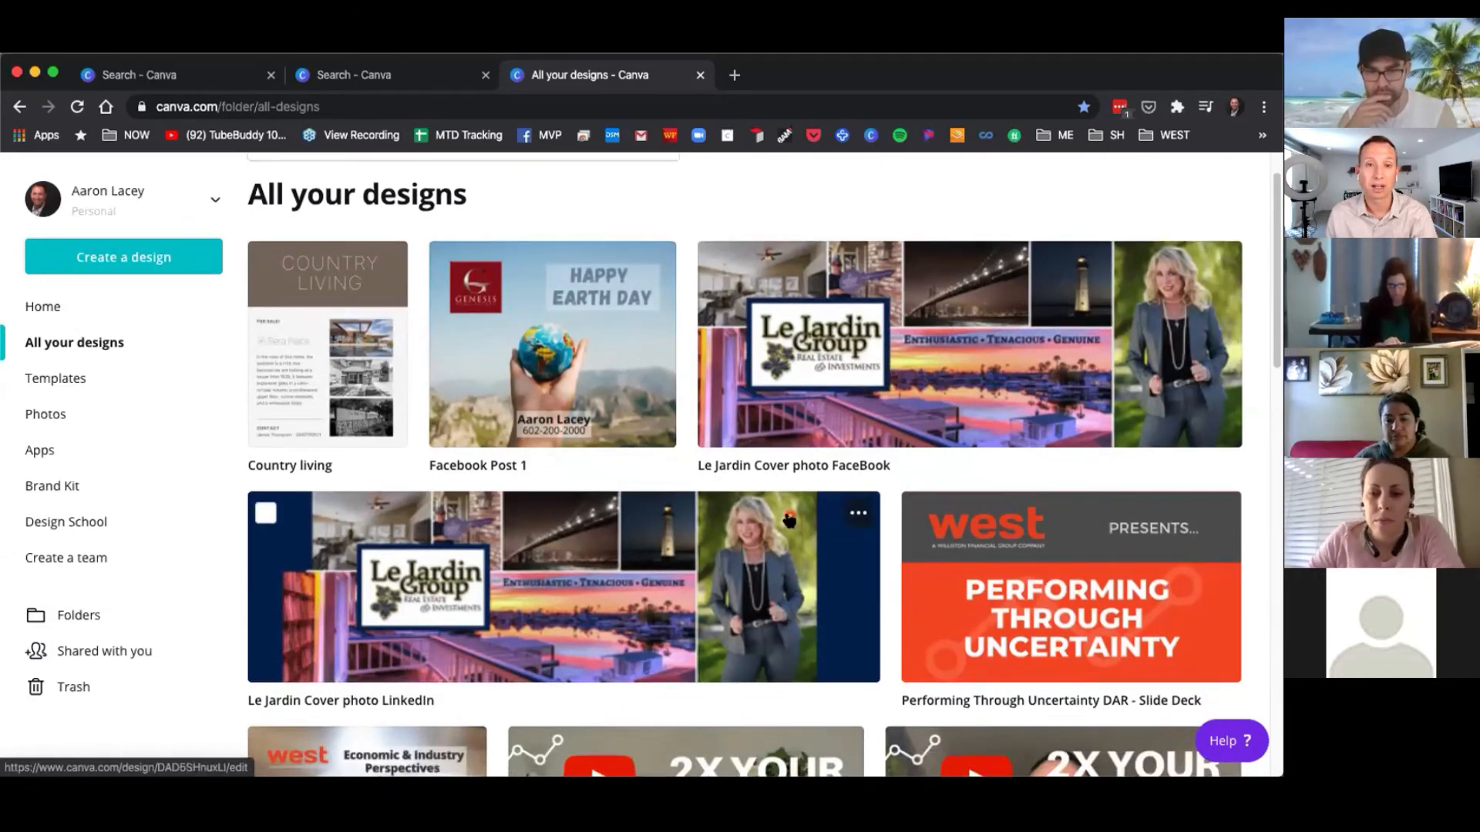
{"action": "scroll", "coordinate": [562, 599], "scroll_direction": "down", "scroll_amount": 5}
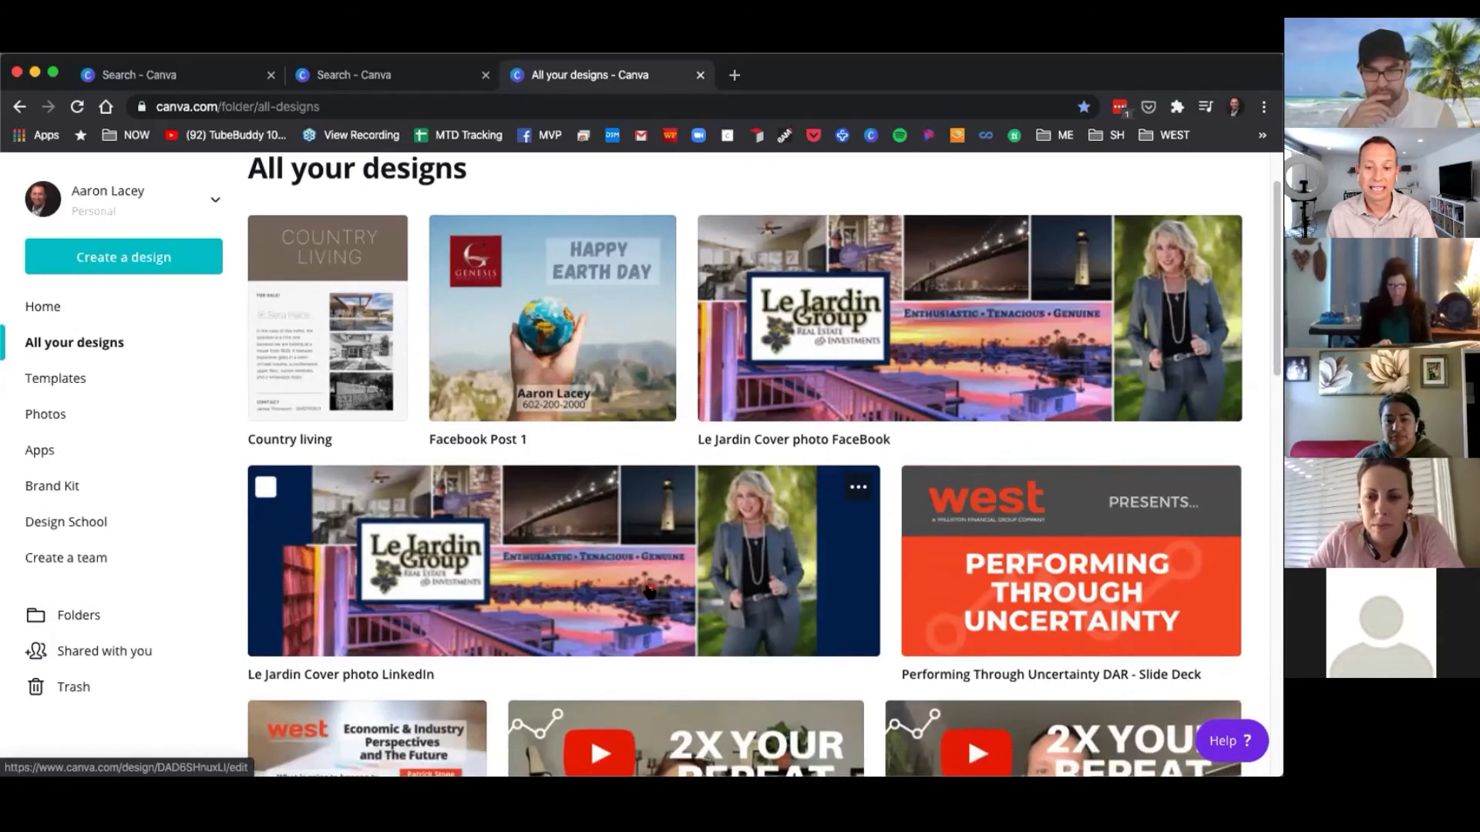
{"action": "scroll", "coordinate": [654, 545], "scroll_direction": "down", "scroll_amount": 2}
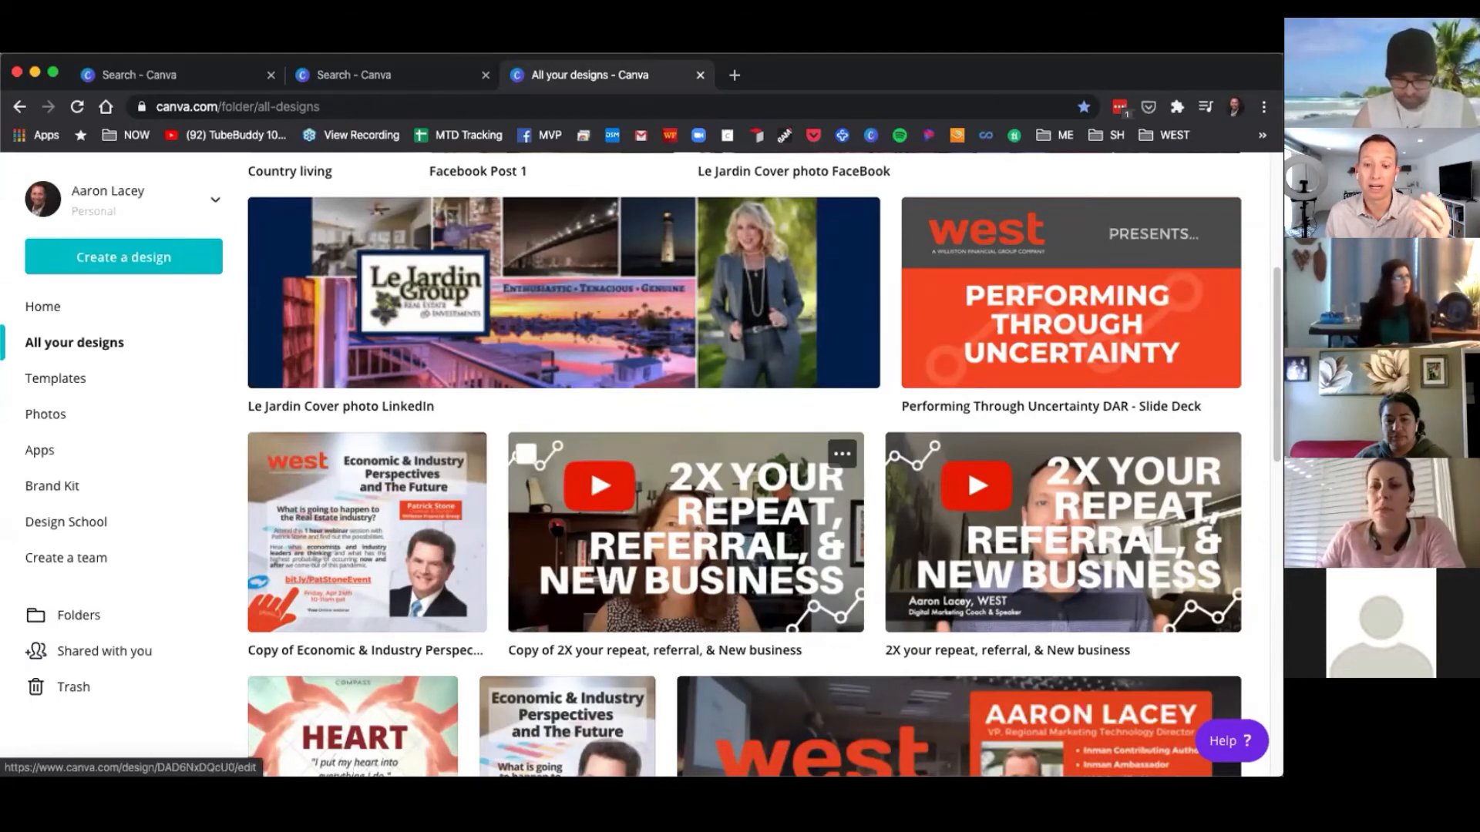
{"action": "left_click", "coordinate": [410, 580]}
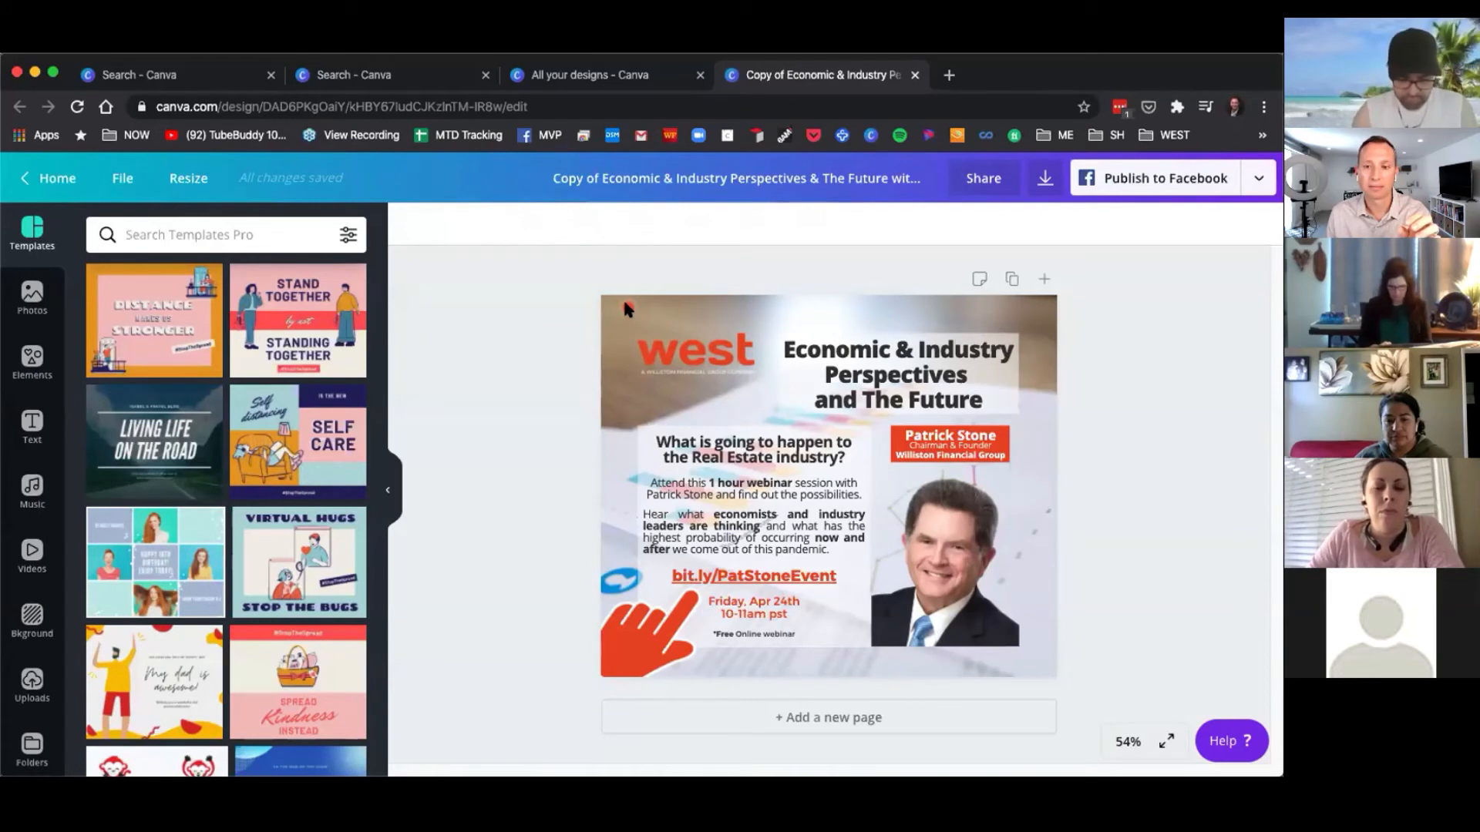
Select the west logo, the title text and the pointing-hand graphic to examine the design's elements.
{"action": "left_click", "coordinate": [685, 359]}
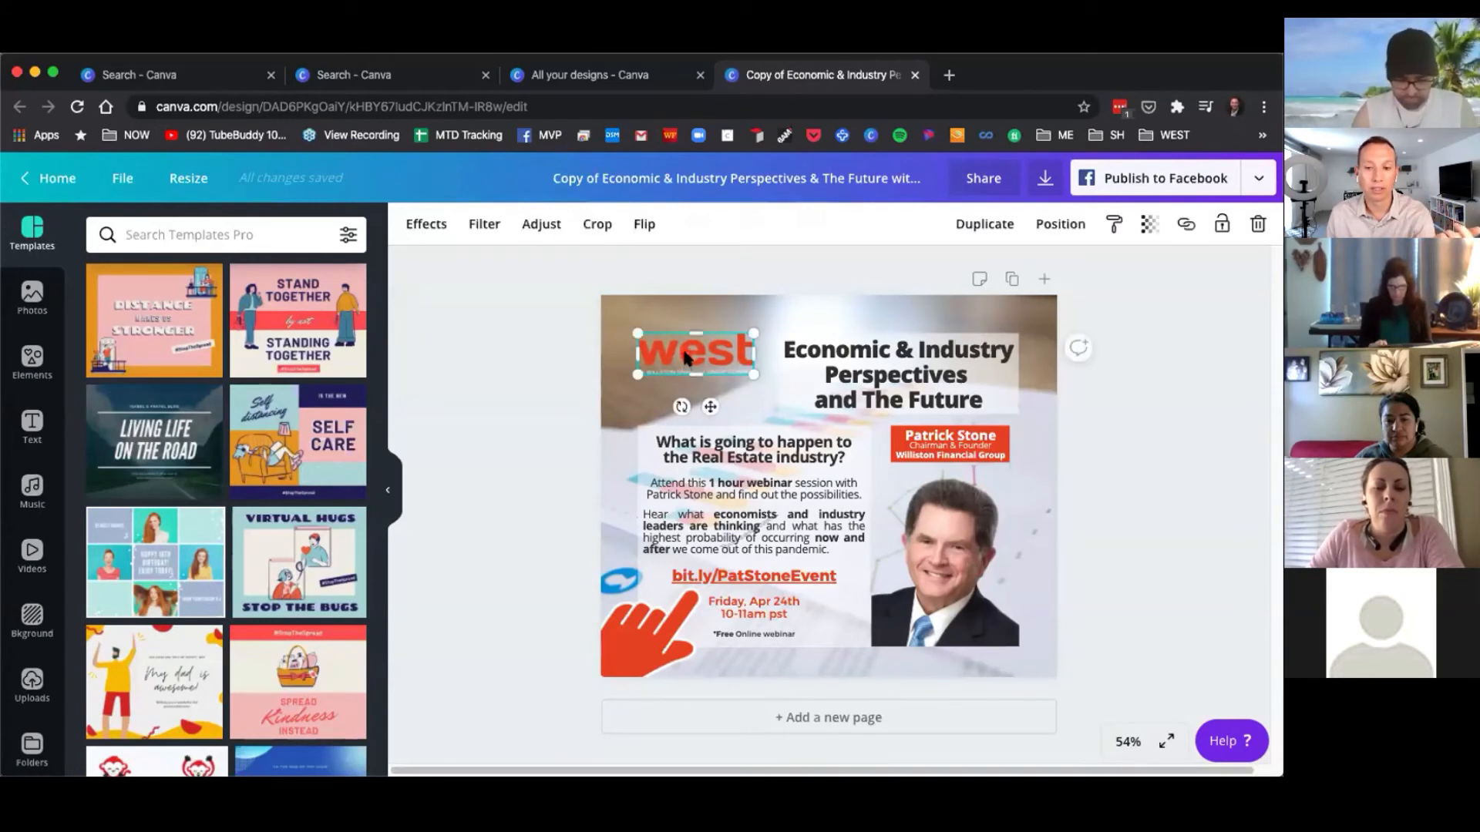
{"action": "left_click", "coordinate": [846, 361]}
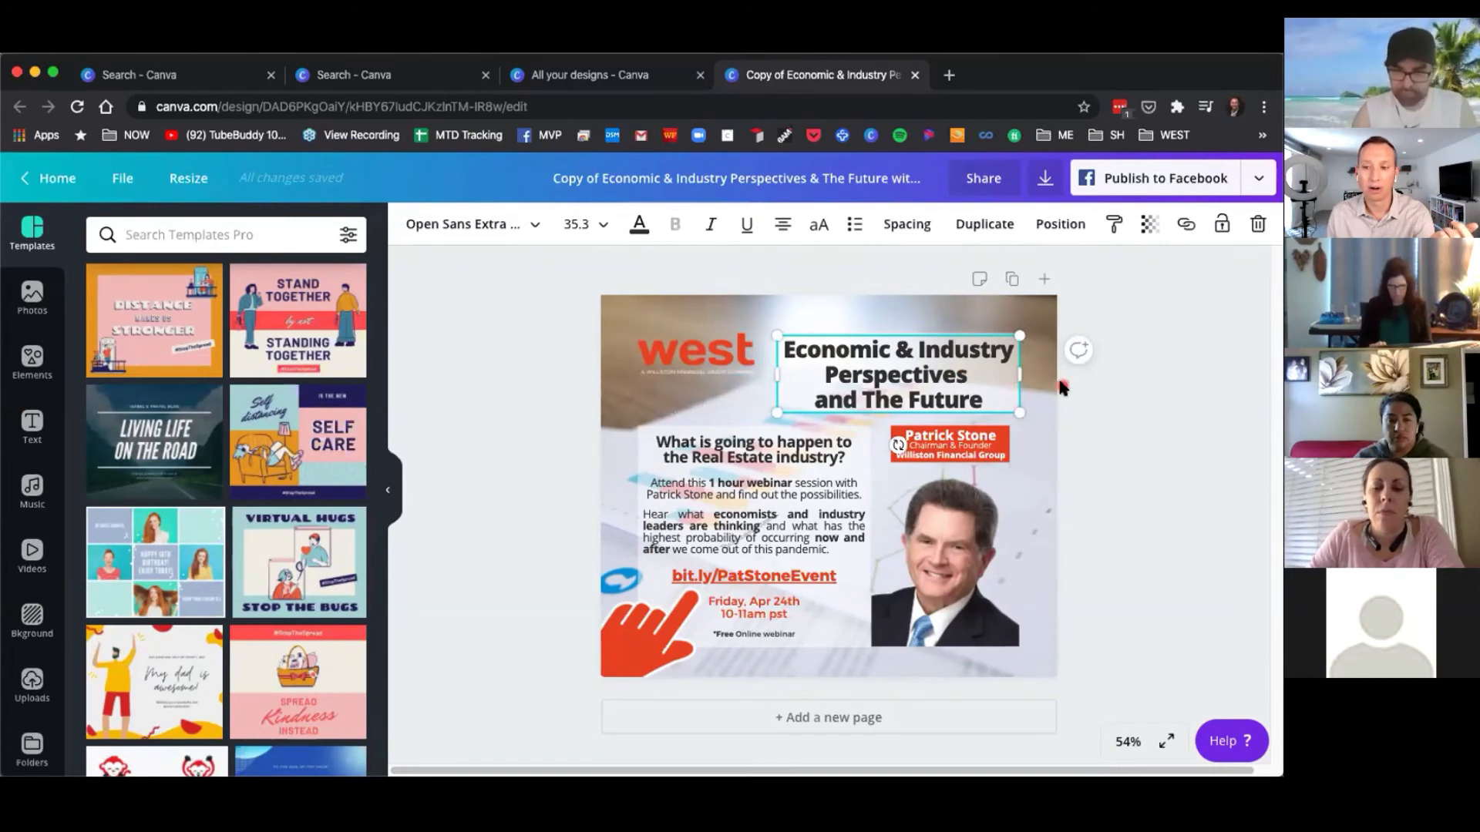
{"action": "left_click", "coordinate": [1113, 425]}
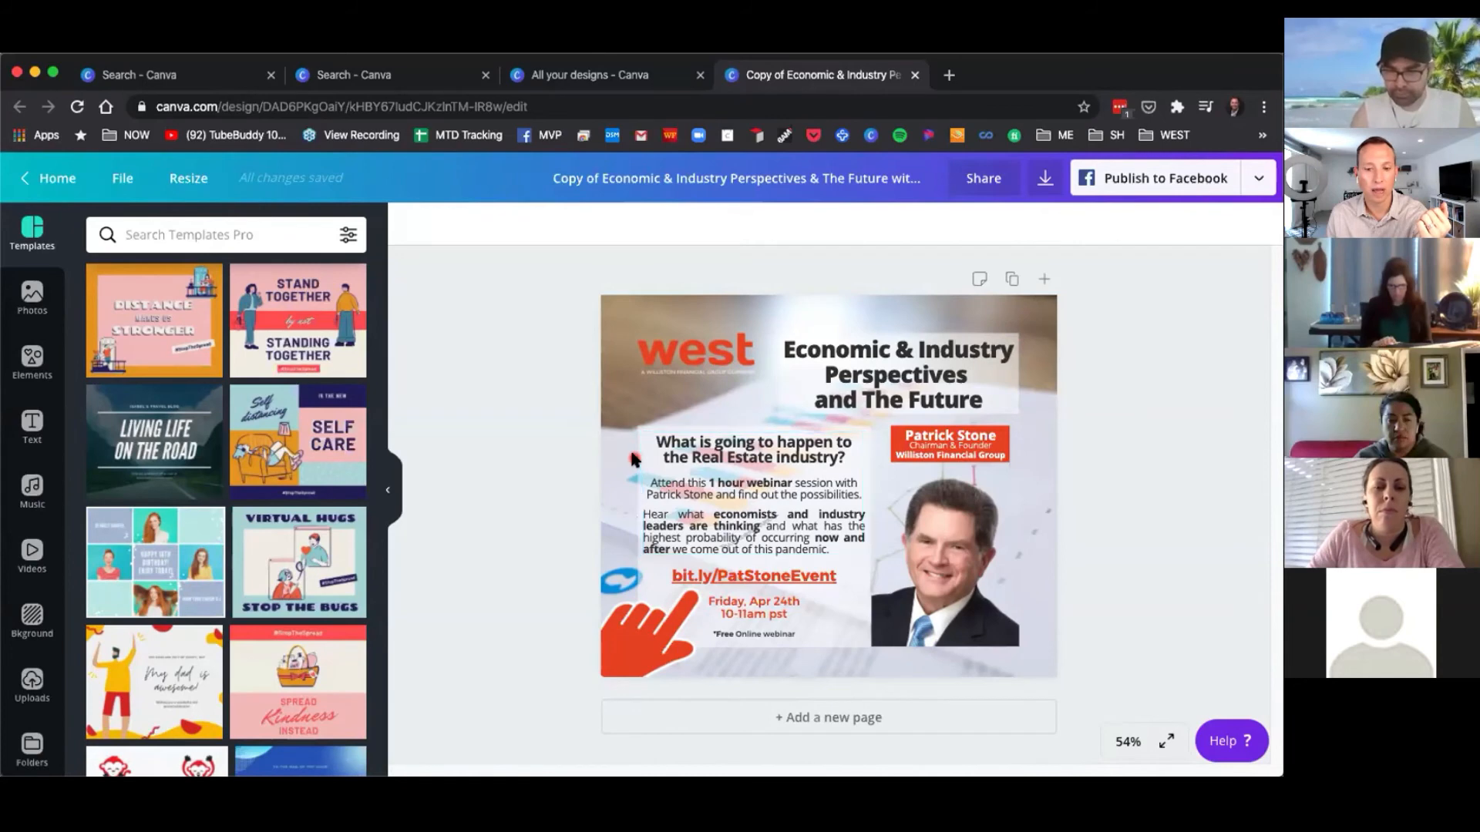
{"action": "left_click", "coordinate": [639, 640]}
Search the elements for hand, add an orange hand graphic to the design, and delete it.
{"action": "left_click", "coordinate": [32, 361]}
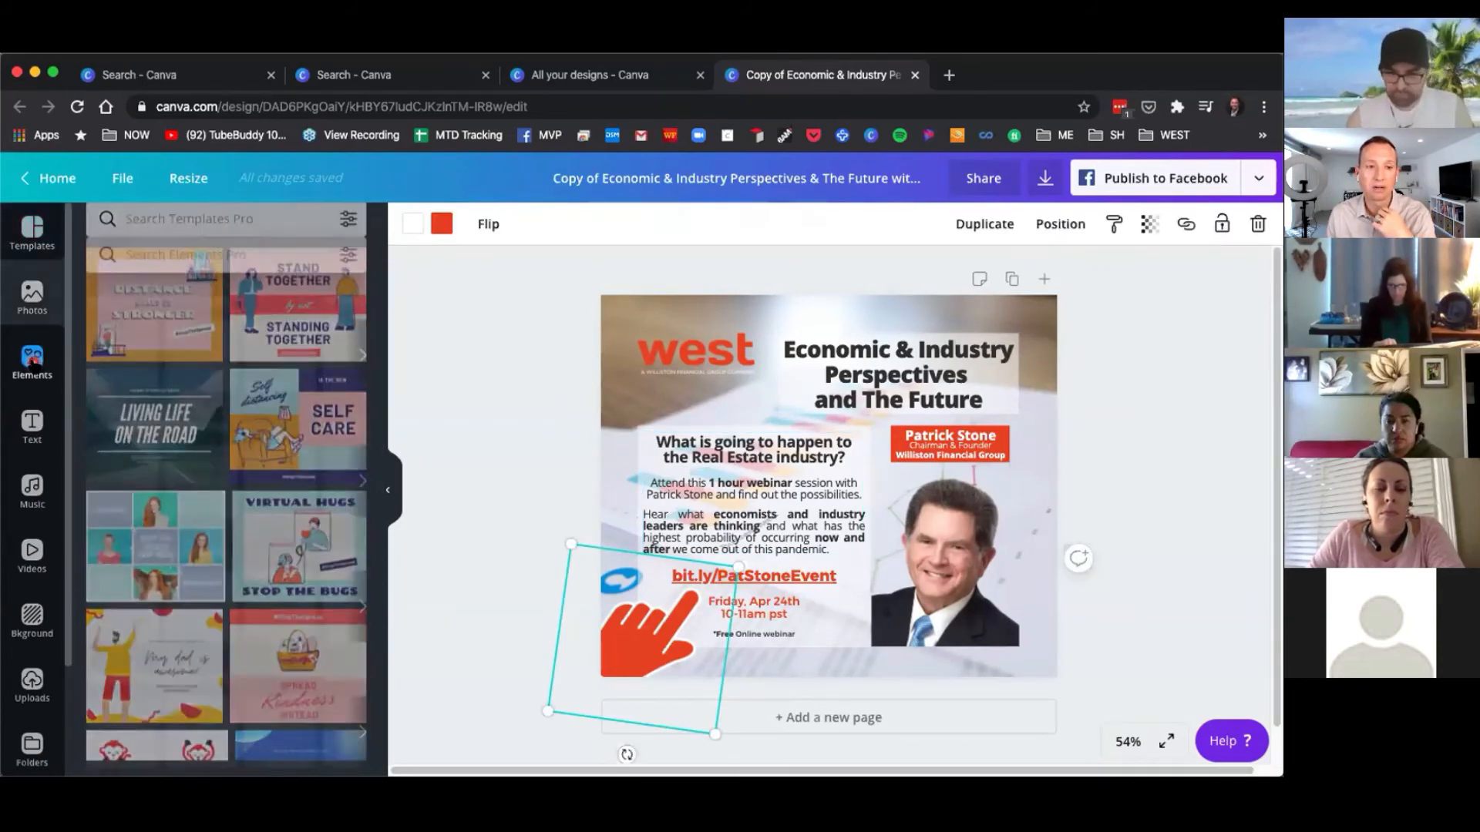
{"action": "left_click", "coordinate": [199, 235]}
{"action": "type", "text": "hand"}
{"action": "key", "text": "Return"}
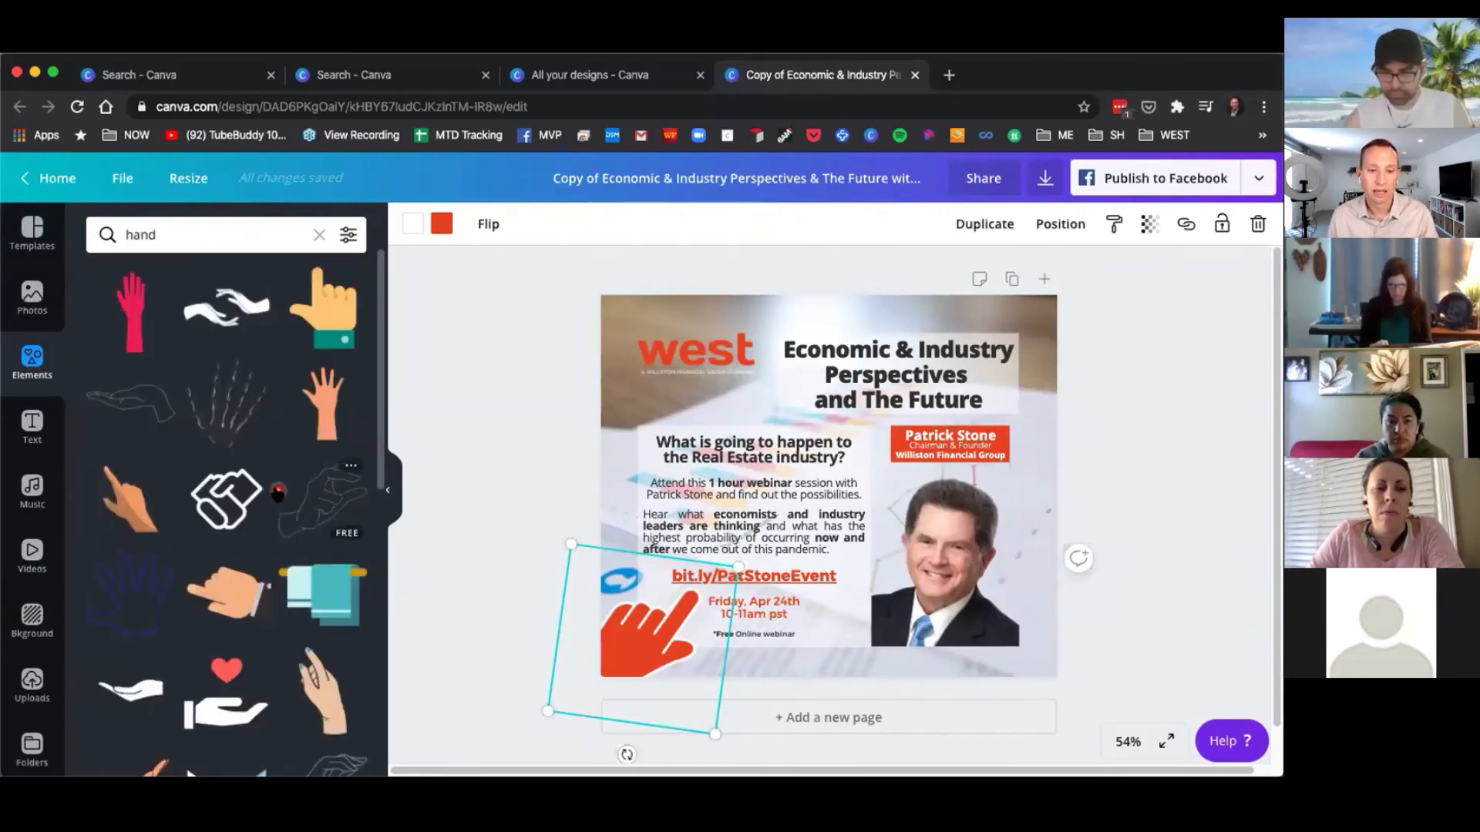
{"action": "scroll", "coordinate": [289, 493], "scroll_direction": "down", "scroll_amount": 5}
{"action": "scroll", "coordinate": [289, 493], "scroll_direction": "down", "scroll_amount": 3}
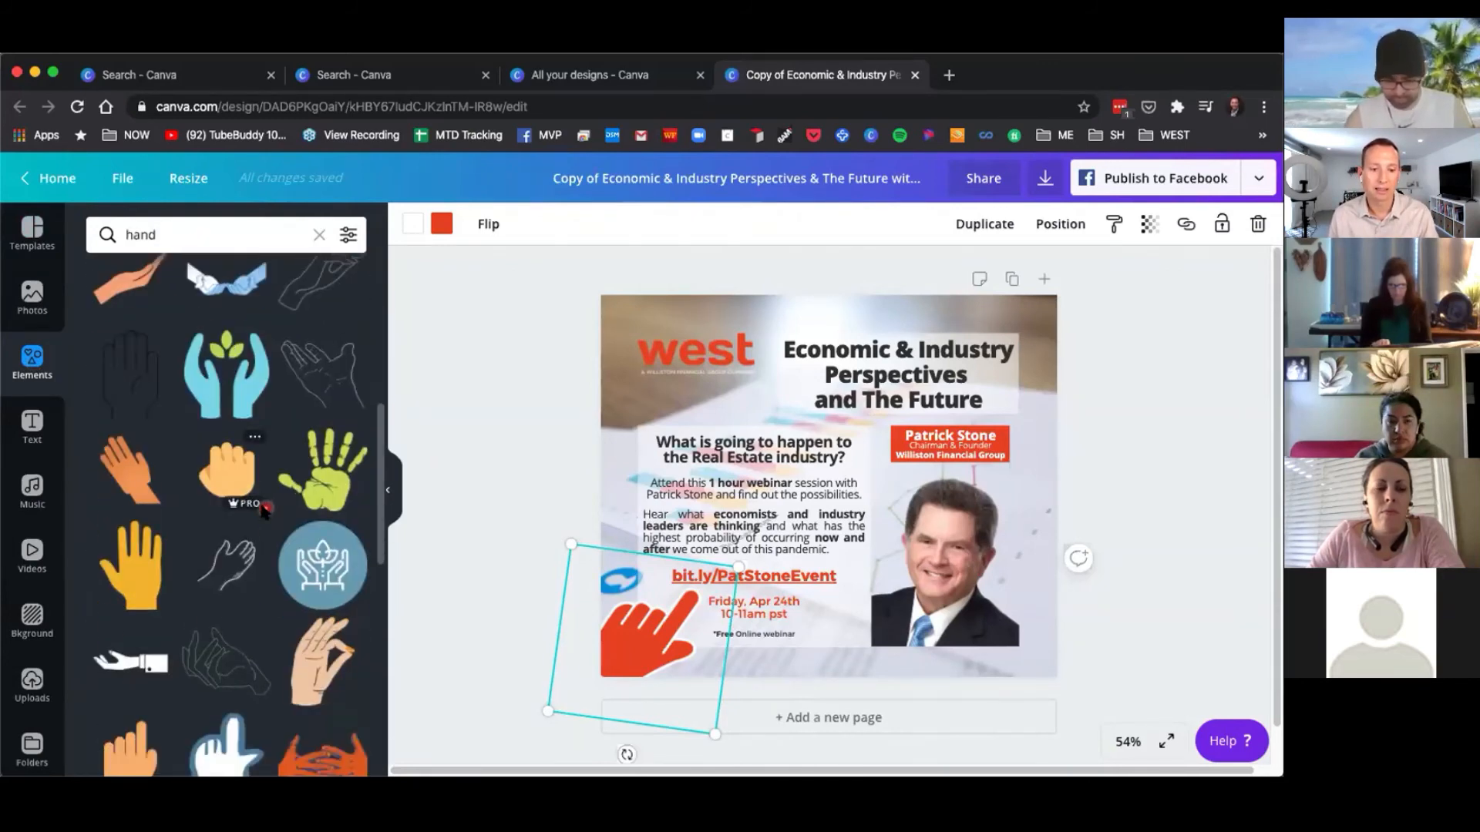
{"action": "left_click_drag", "start_coordinate": [131, 582], "coordinate": [754, 393]}
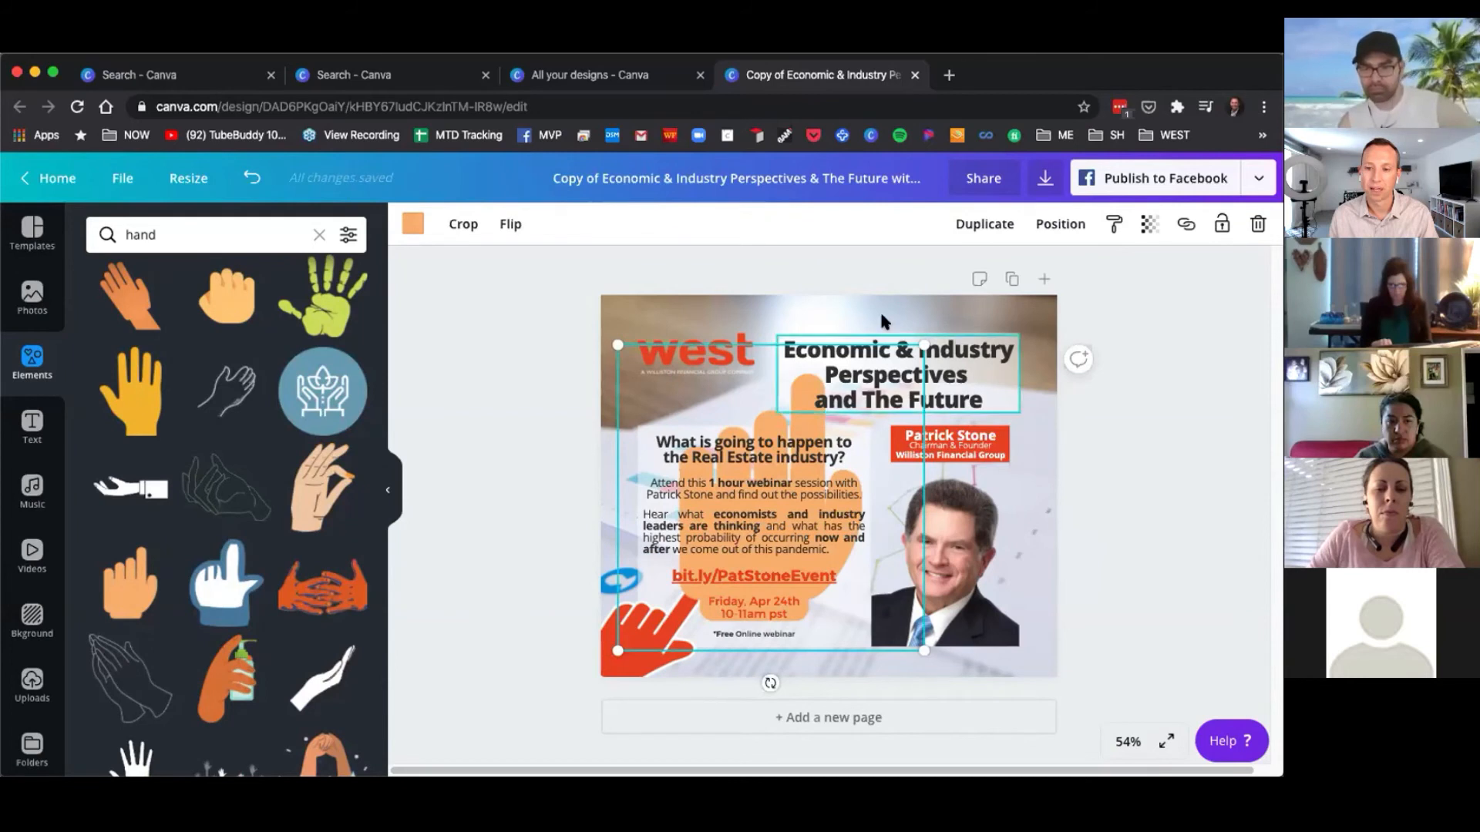
{"action": "left_click", "coordinate": [1260, 225]}
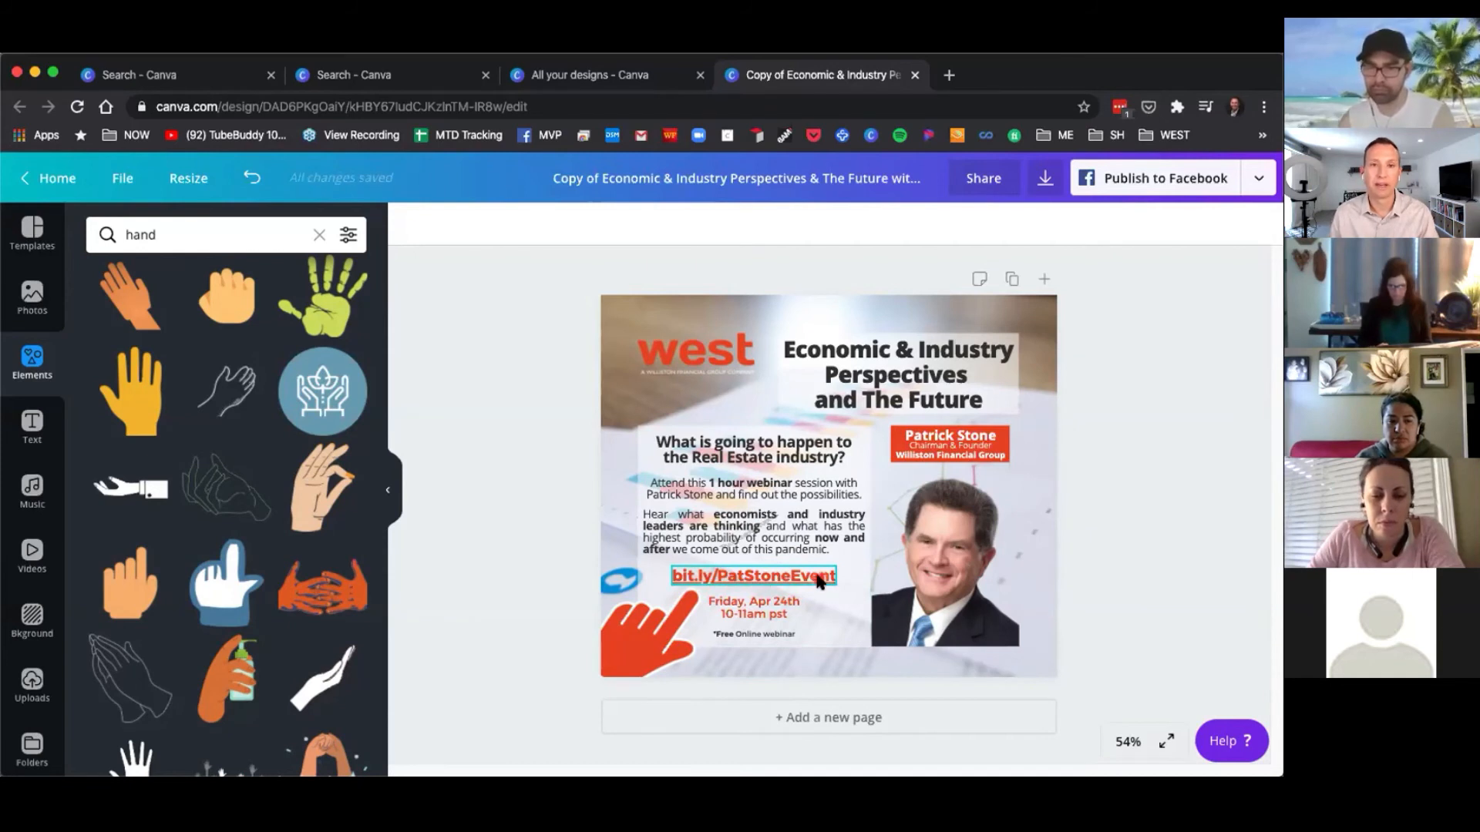
Select the speaker photo, then go back home and open the list of all your designs.
{"action": "left_click", "coordinate": [930, 520]}
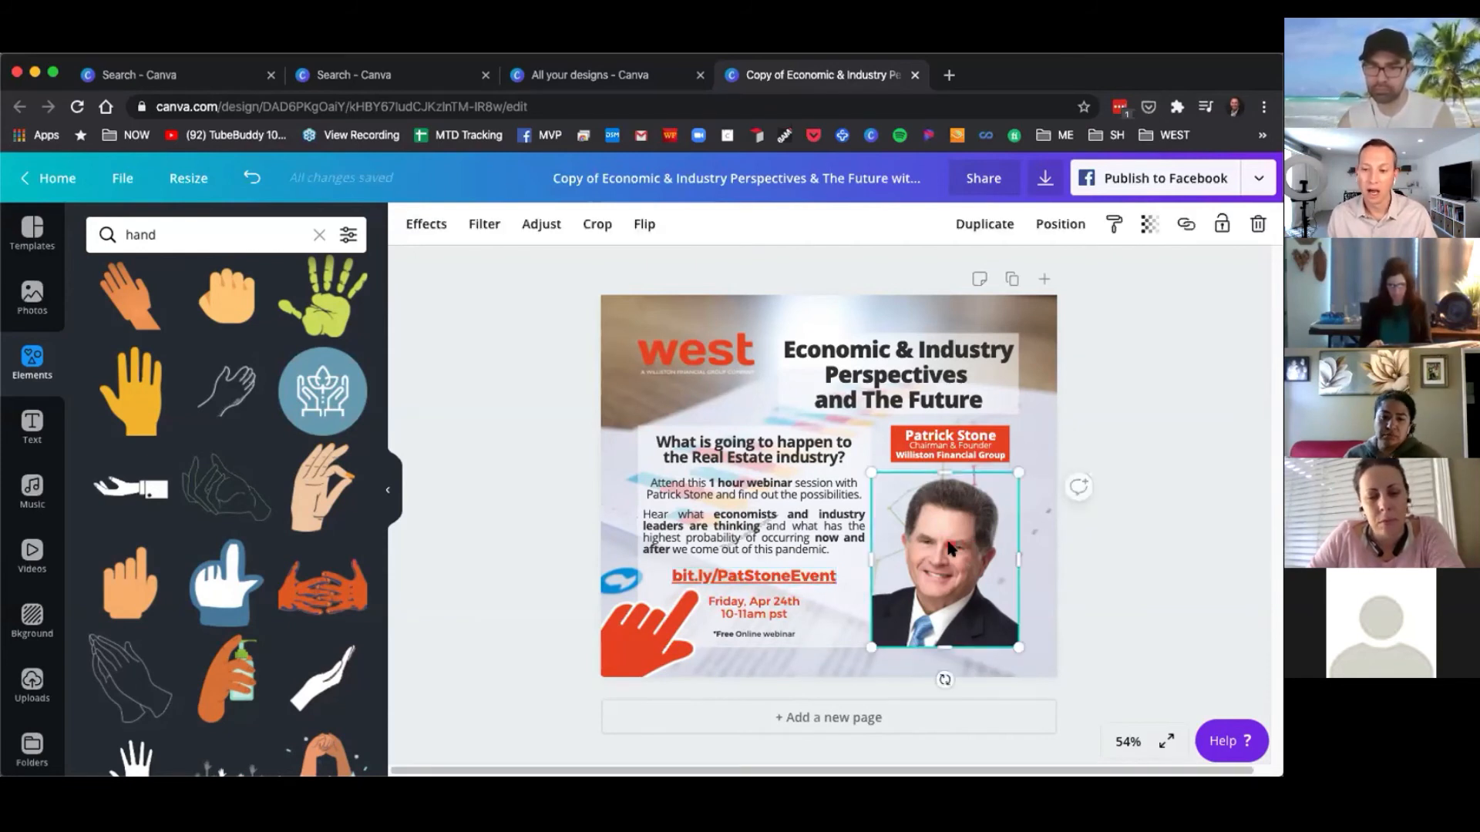
{"action": "left_click", "coordinate": [500, 404]}
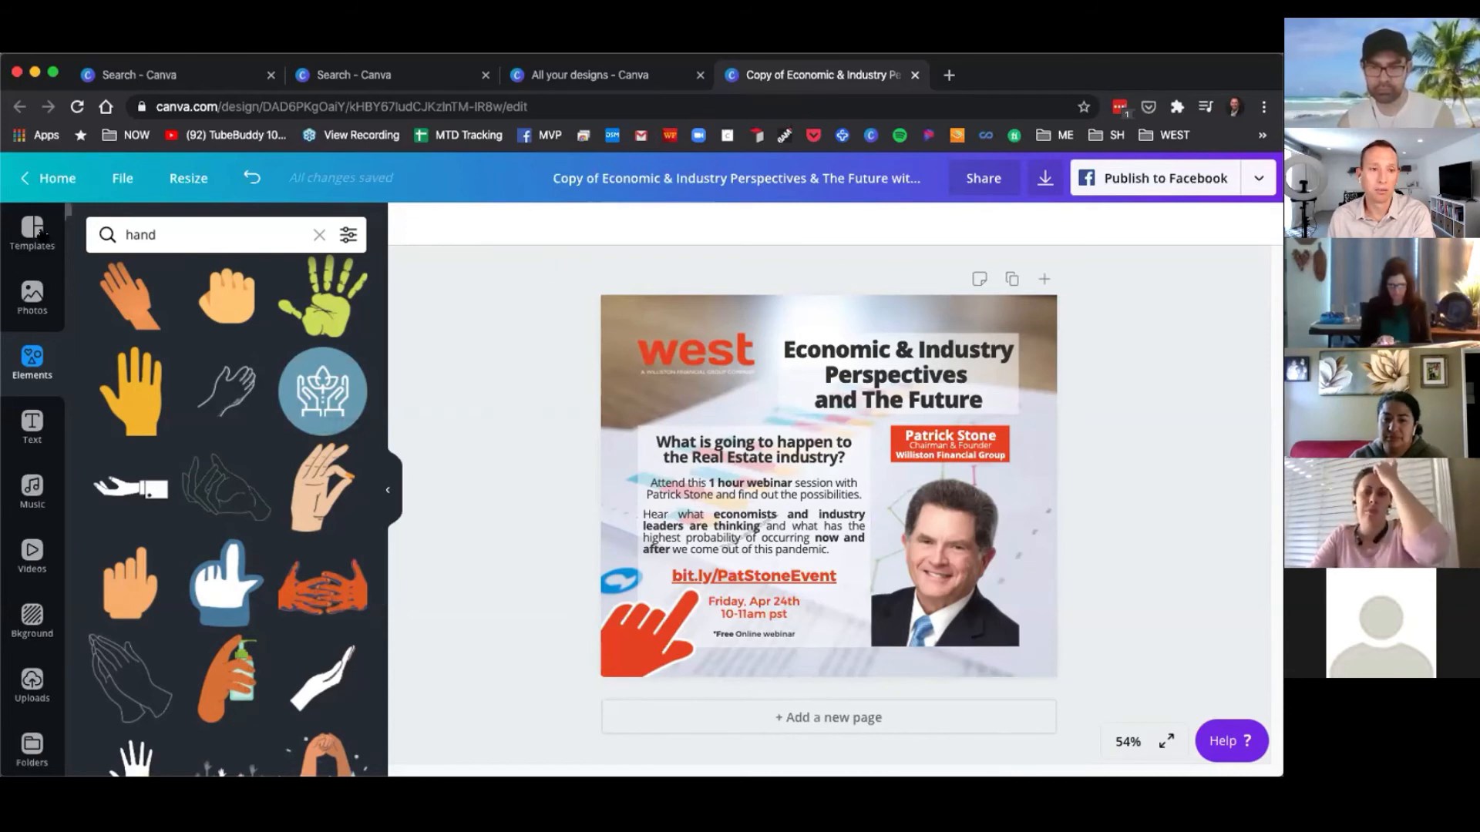
{"action": "left_click", "coordinate": [47, 178]}
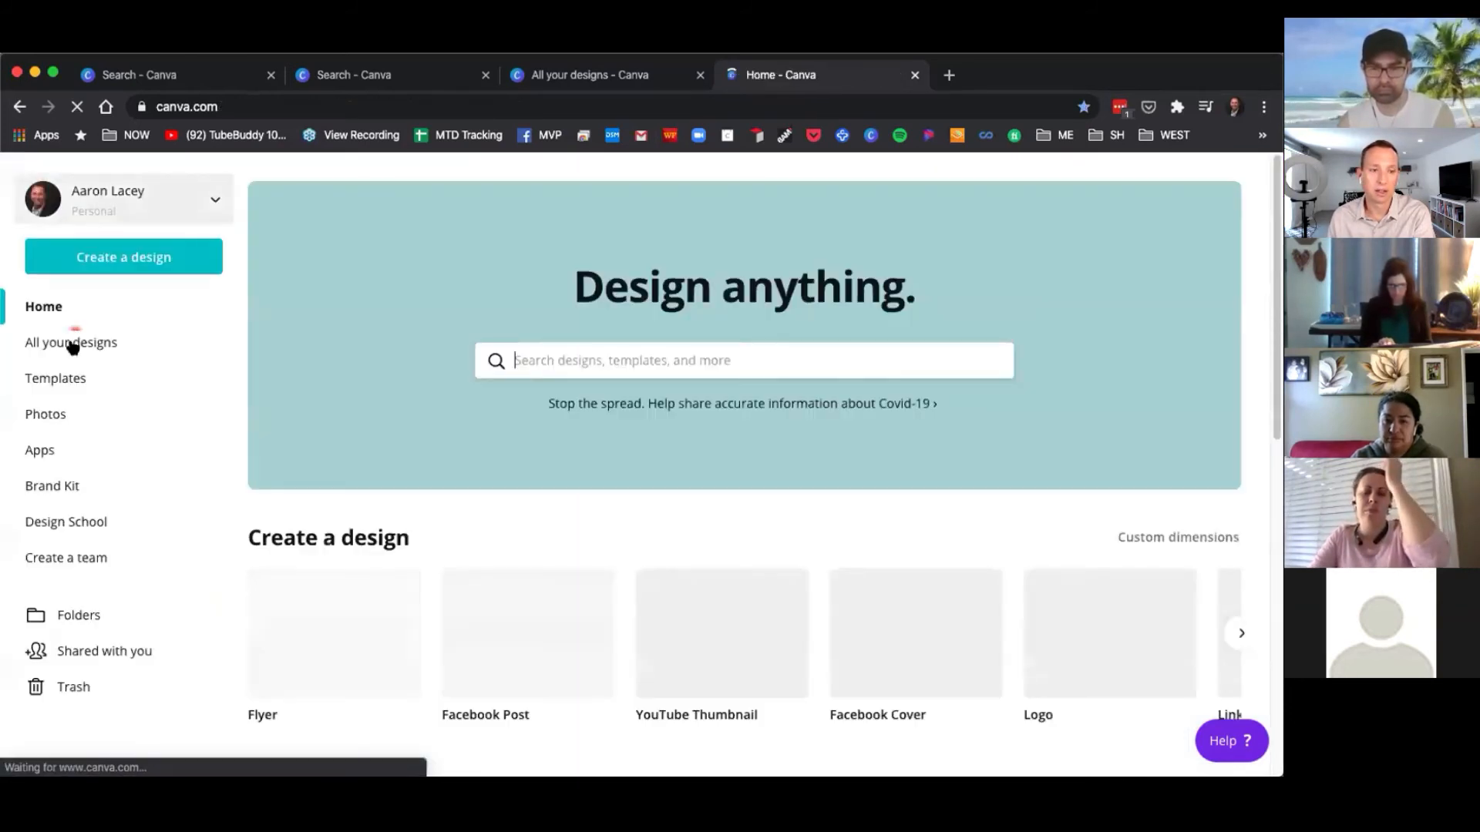
{"action": "left_click", "coordinate": [73, 344]}
Scroll down the designs list and open the Untitled Design with the 5 Week Training Series thumbnail.
{"action": "scroll", "coordinate": [562, 514], "scroll_direction": "down", "scroll_amount": 8}
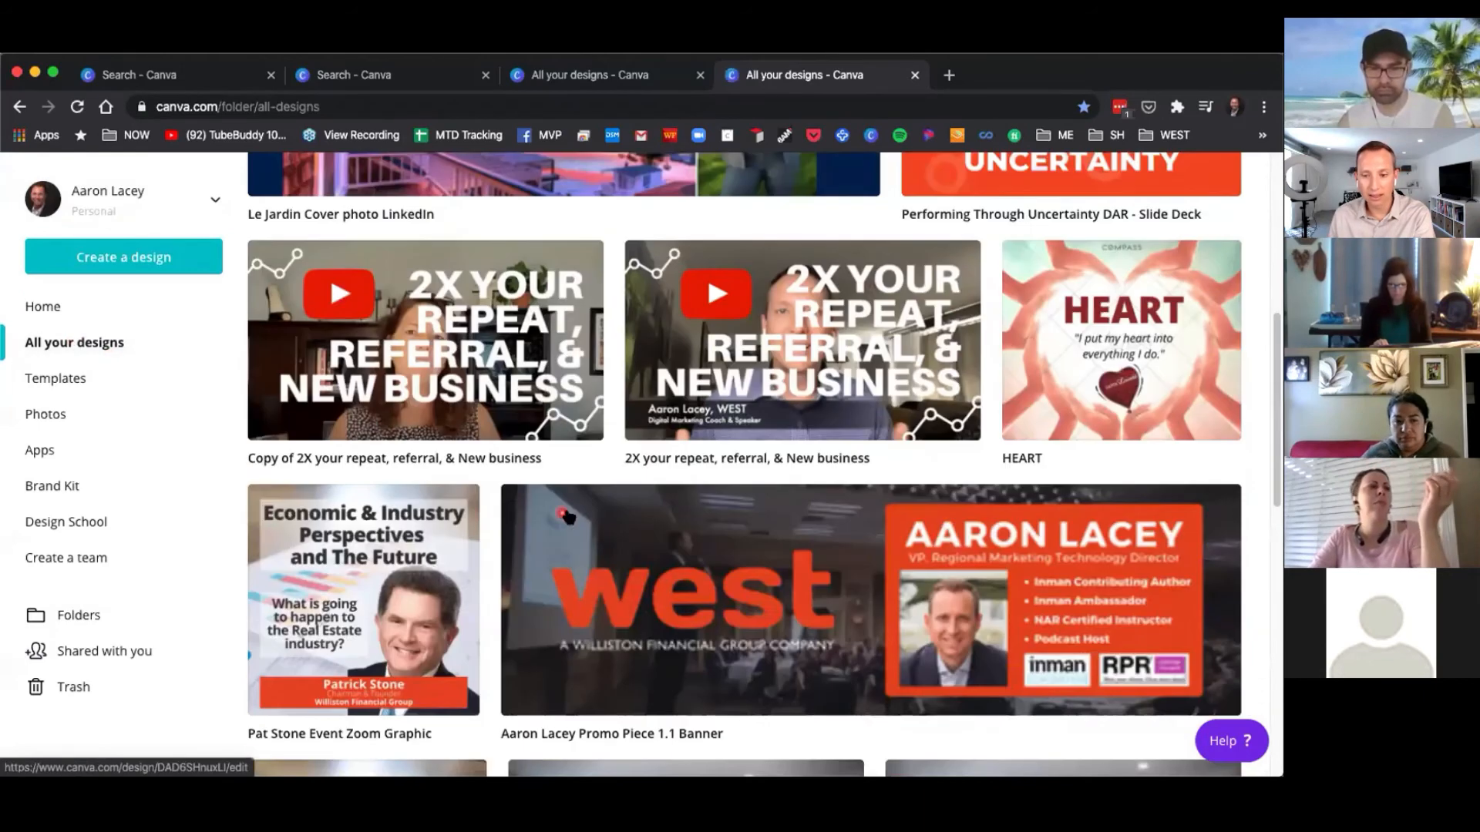
{"action": "scroll", "coordinate": [632, 510], "scroll_direction": "down", "scroll_amount": 3}
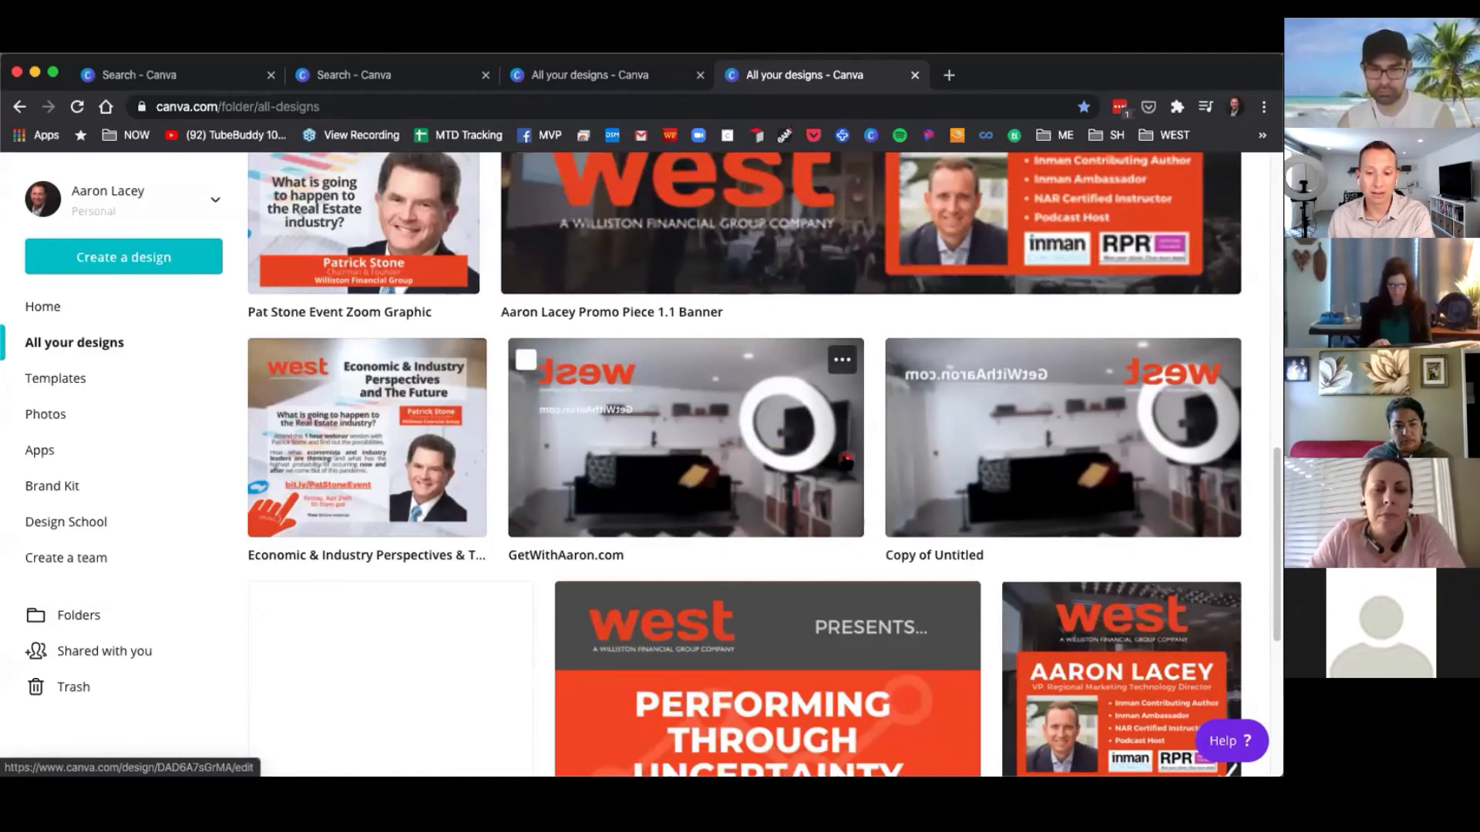
{"action": "scroll", "coordinate": [786, 428], "scroll_direction": "down", "scroll_amount": 4}
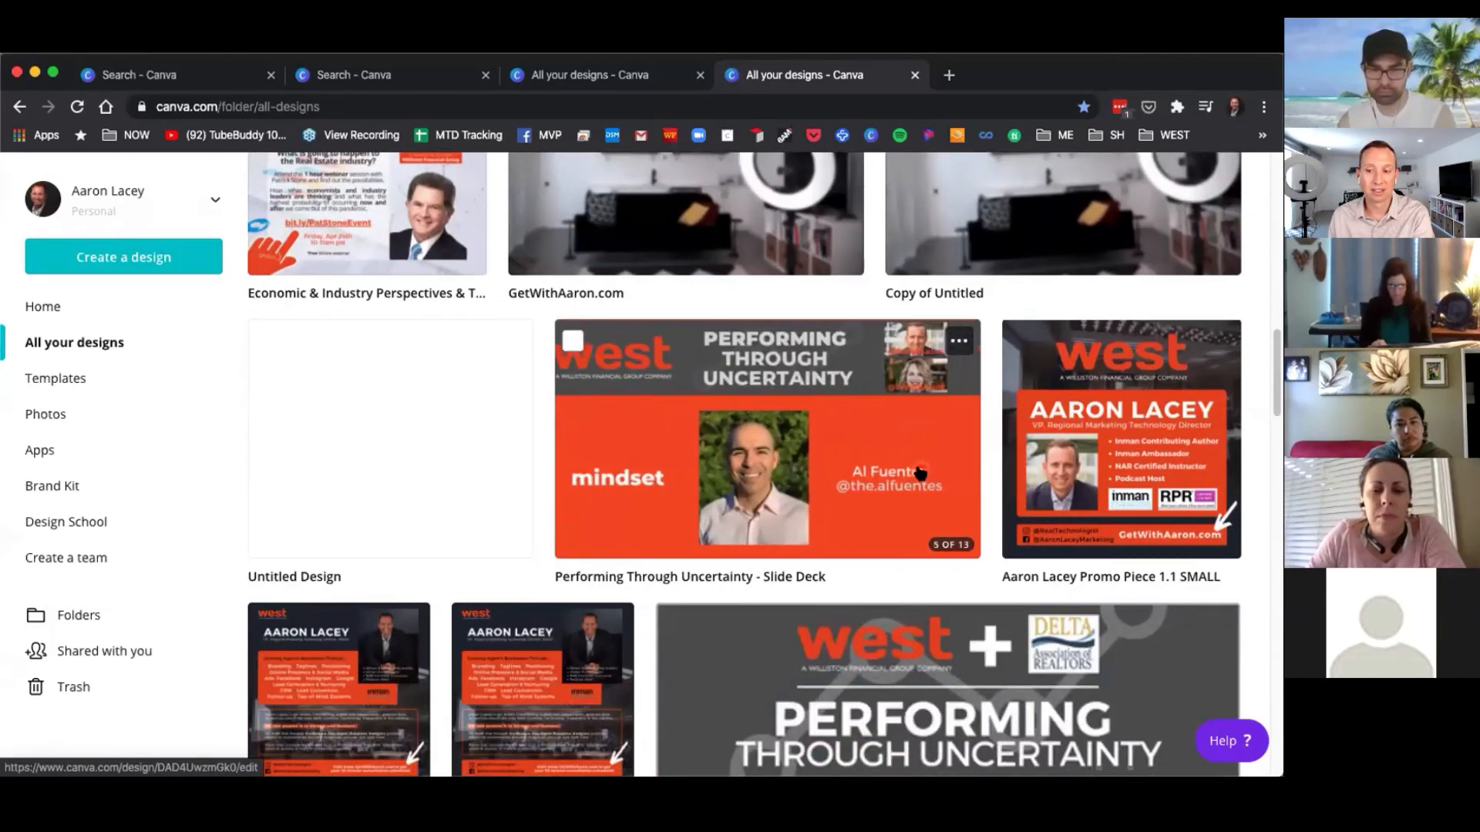
{"action": "scroll", "coordinate": [921, 472], "scroll_direction": "down", "scroll_amount": 3}
{"action": "scroll", "coordinate": [849, 447], "scroll_direction": "down", "scroll_amount": 2}
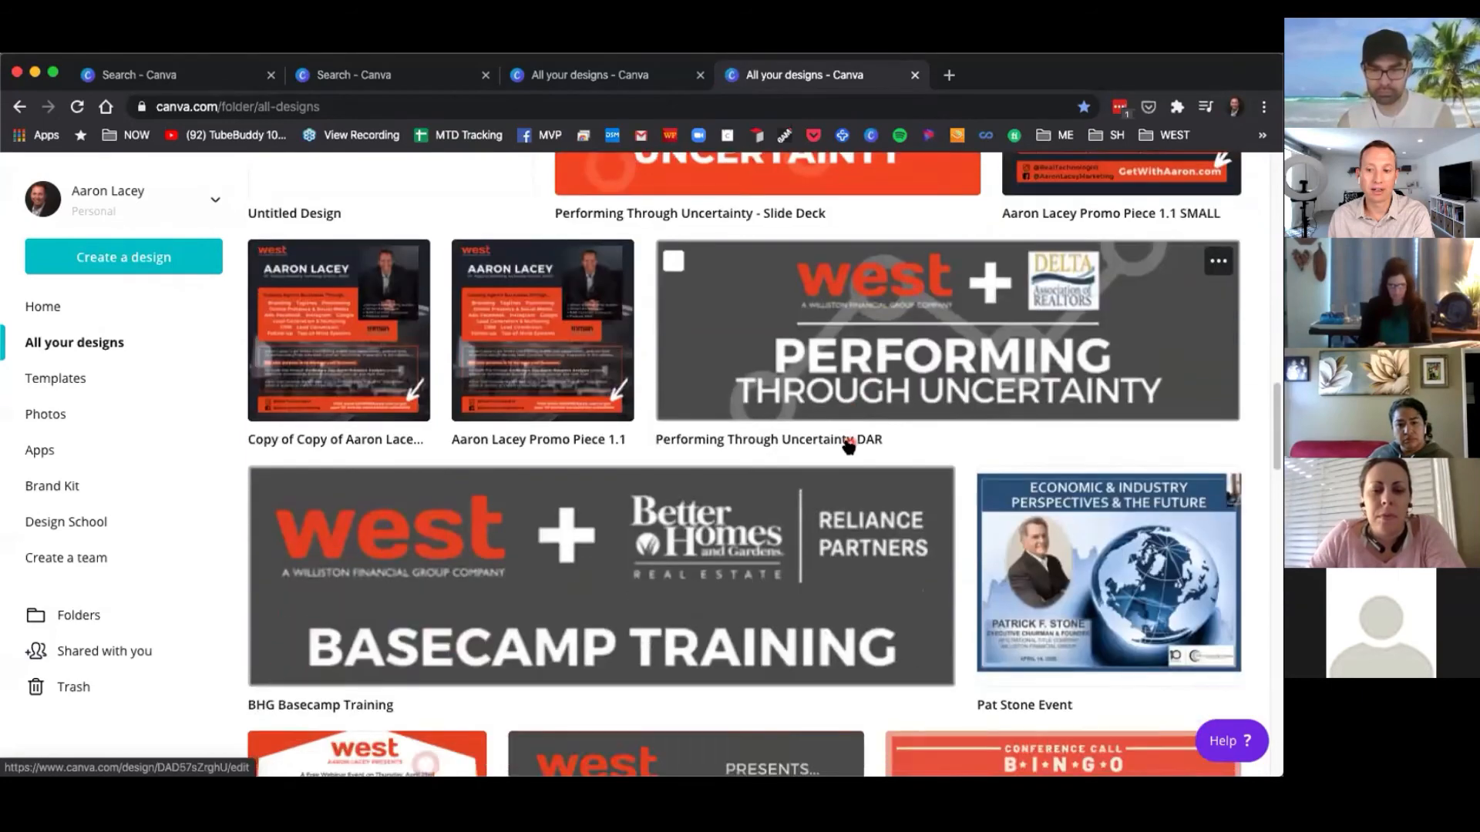
{"action": "scroll", "coordinate": [849, 447], "scroll_direction": "down", "scroll_amount": 9}
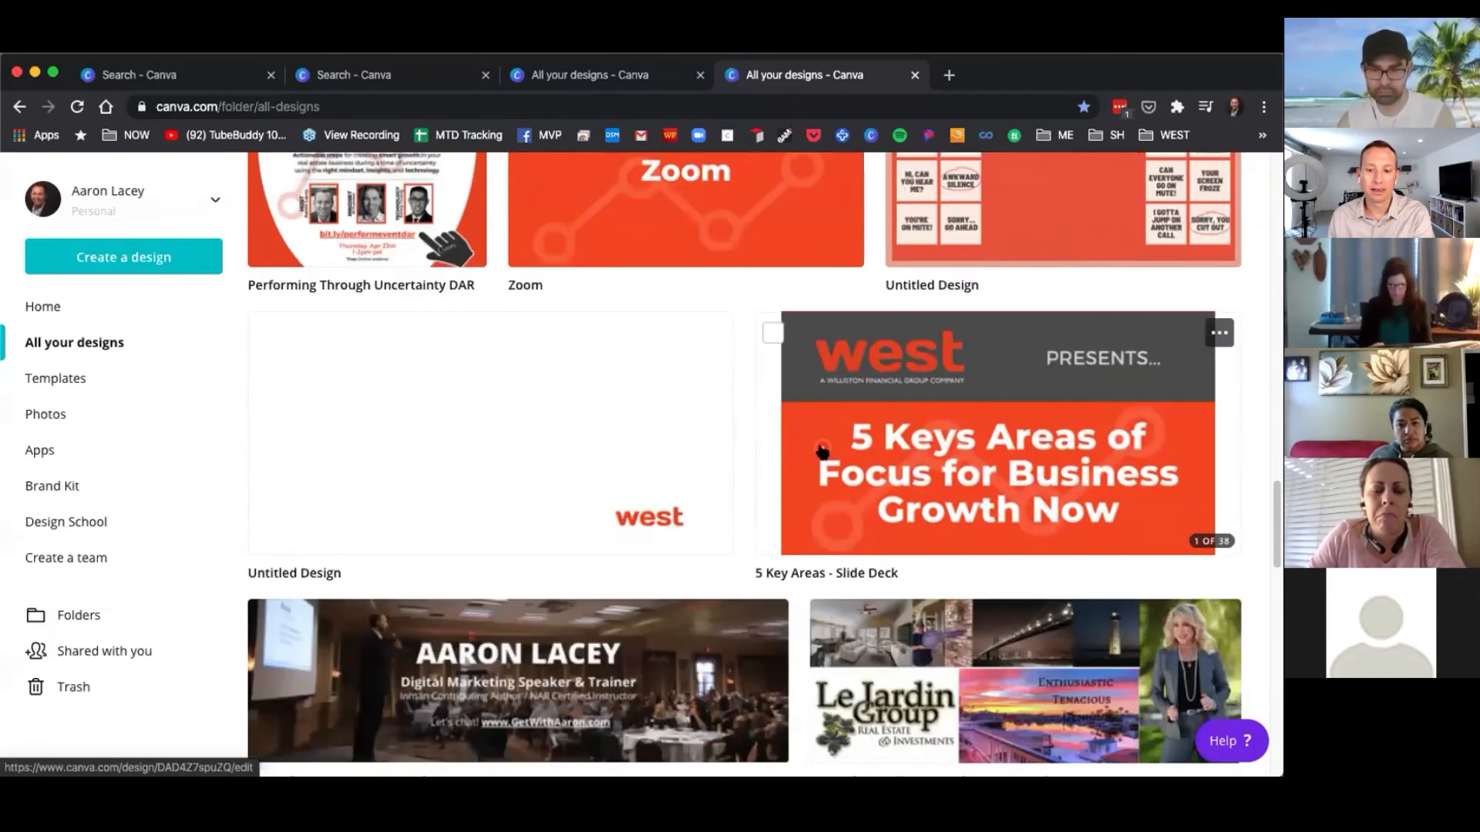
{"action": "scroll", "coordinate": [822, 451], "scroll_direction": "down", "scroll_amount": 4}
{"action": "scroll", "coordinate": [813, 460], "scroll_direction": "down", "scroll_amount": 4}
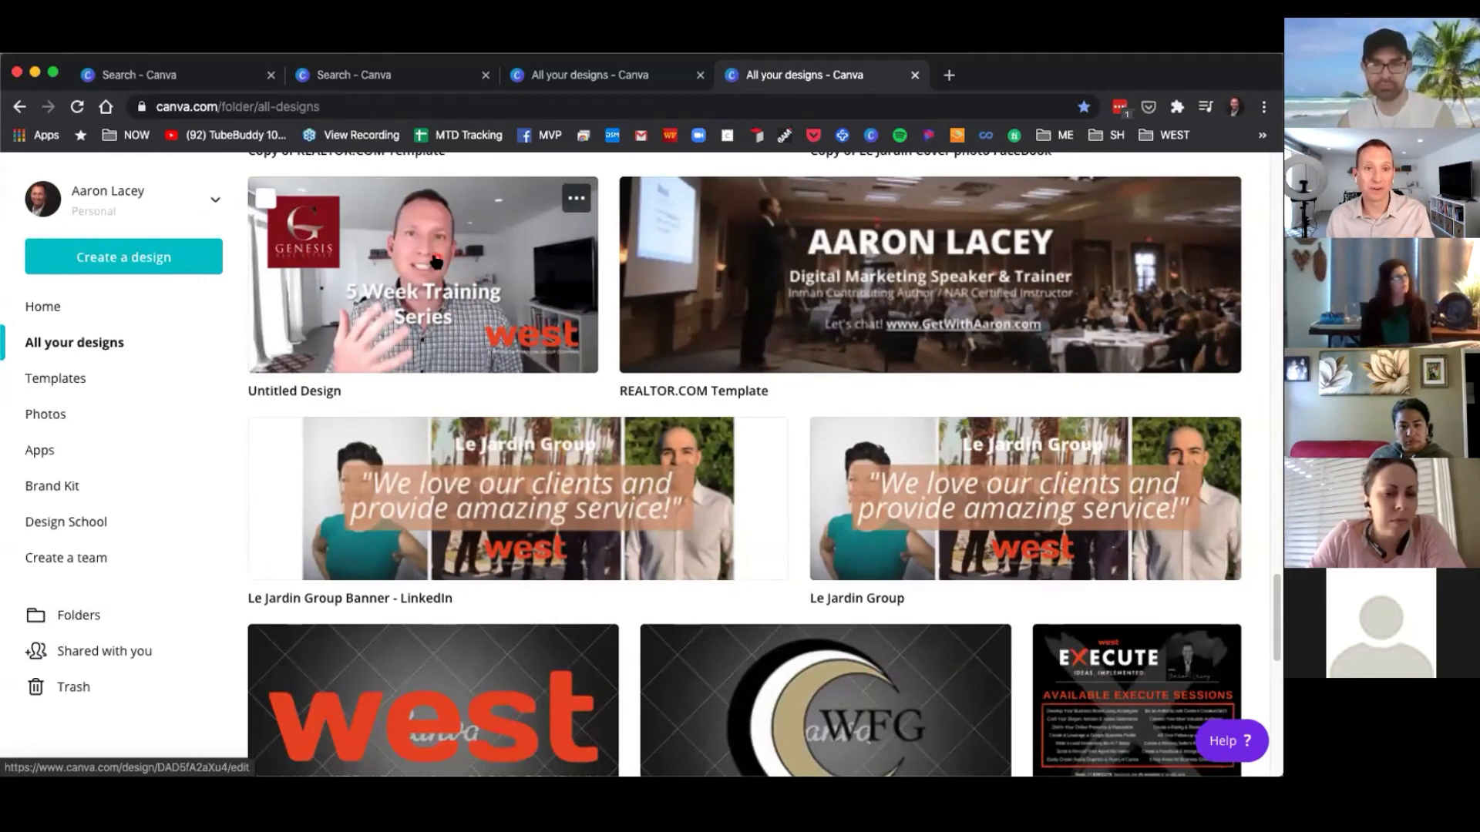
{"action": "left_click", "coordinate": [507, 268]}
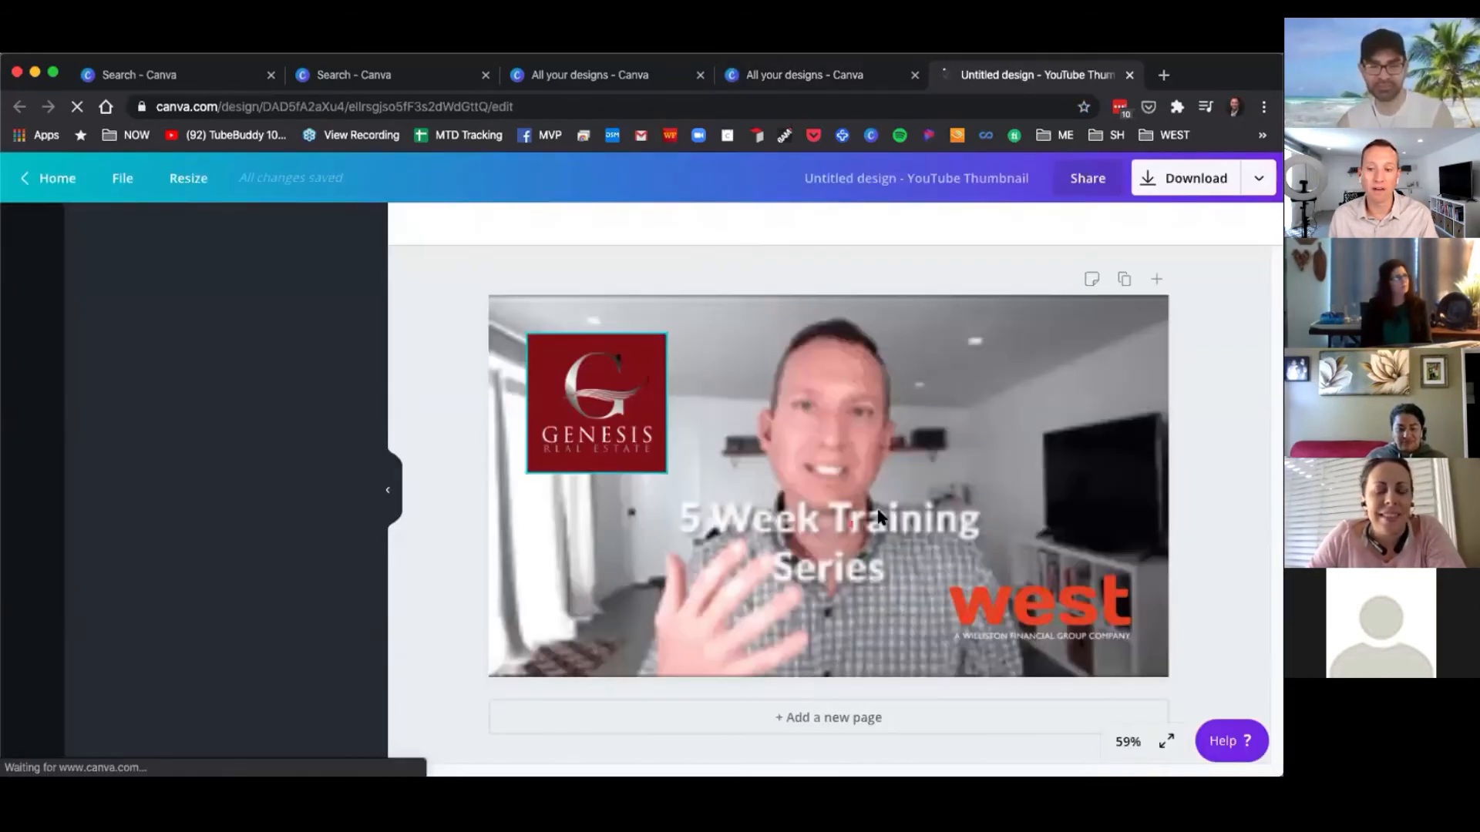
Nudge the Genesis Real Estate logo slightly upward on the YouTube thumbnail.
{"action": "left_click", "coordinate": [1012, 391]}
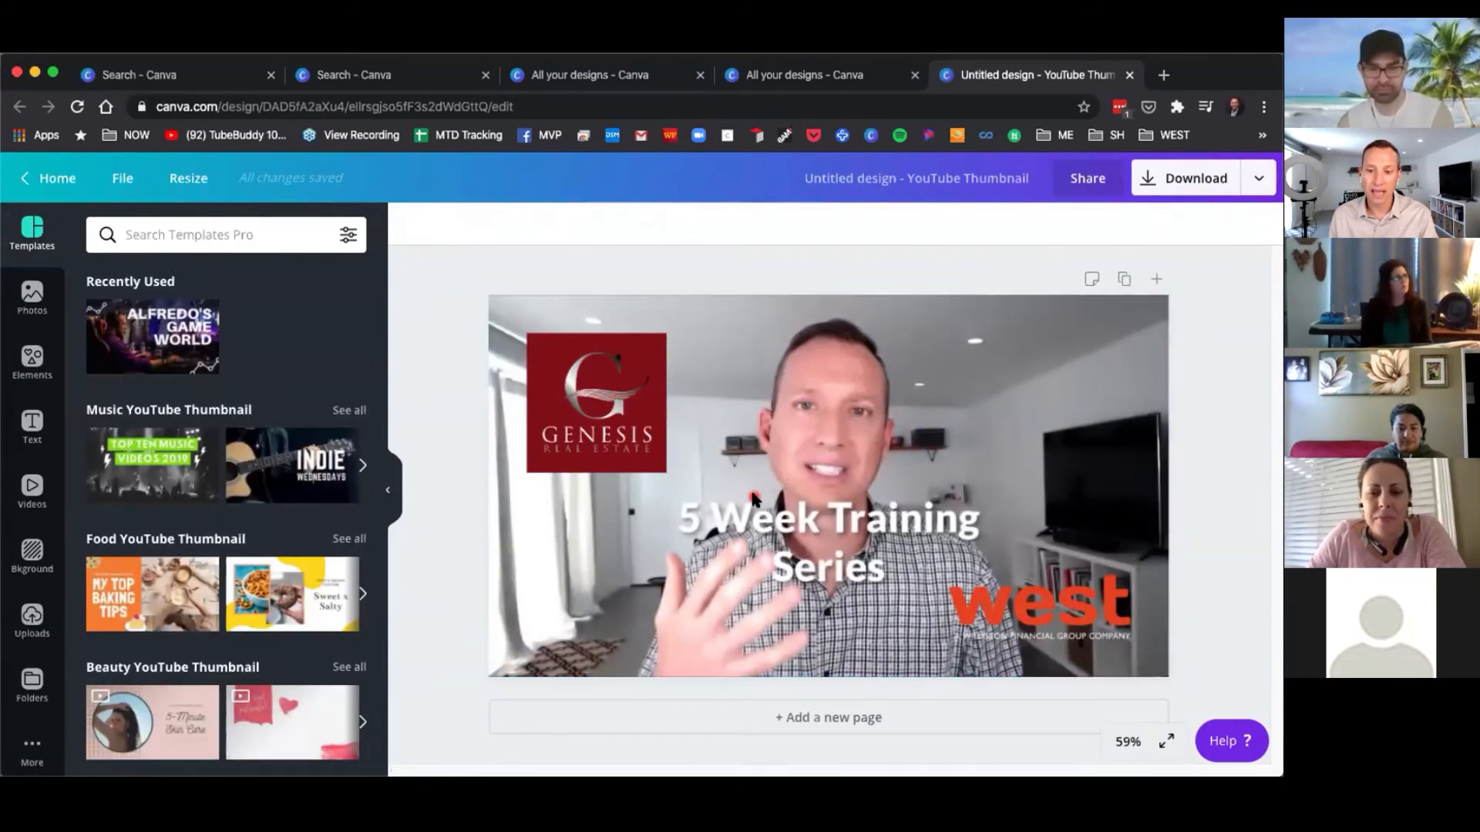
{"action": "mouse_move", "coordinate": [598, 401]}
{"action": "left_mouse_down"}
{"action": "mouse_move", "coordinate": [646, 401]}
{"action": "mouse_move", "coordinate": [594, 387]}
{"action": "left_mouse_up"}
{"action": "left_click", "coordinate": [909, 455]}
{"action": "mouse_move", "coordinate": [1036, 604]}
{"action": "left_mouse_down"}
{"action": "mouse_move", "coordinate": [972, 543]}
{"action": "mouse_move", "coordinate": [1036, 605]}
{"action": "left_mouse_up"}
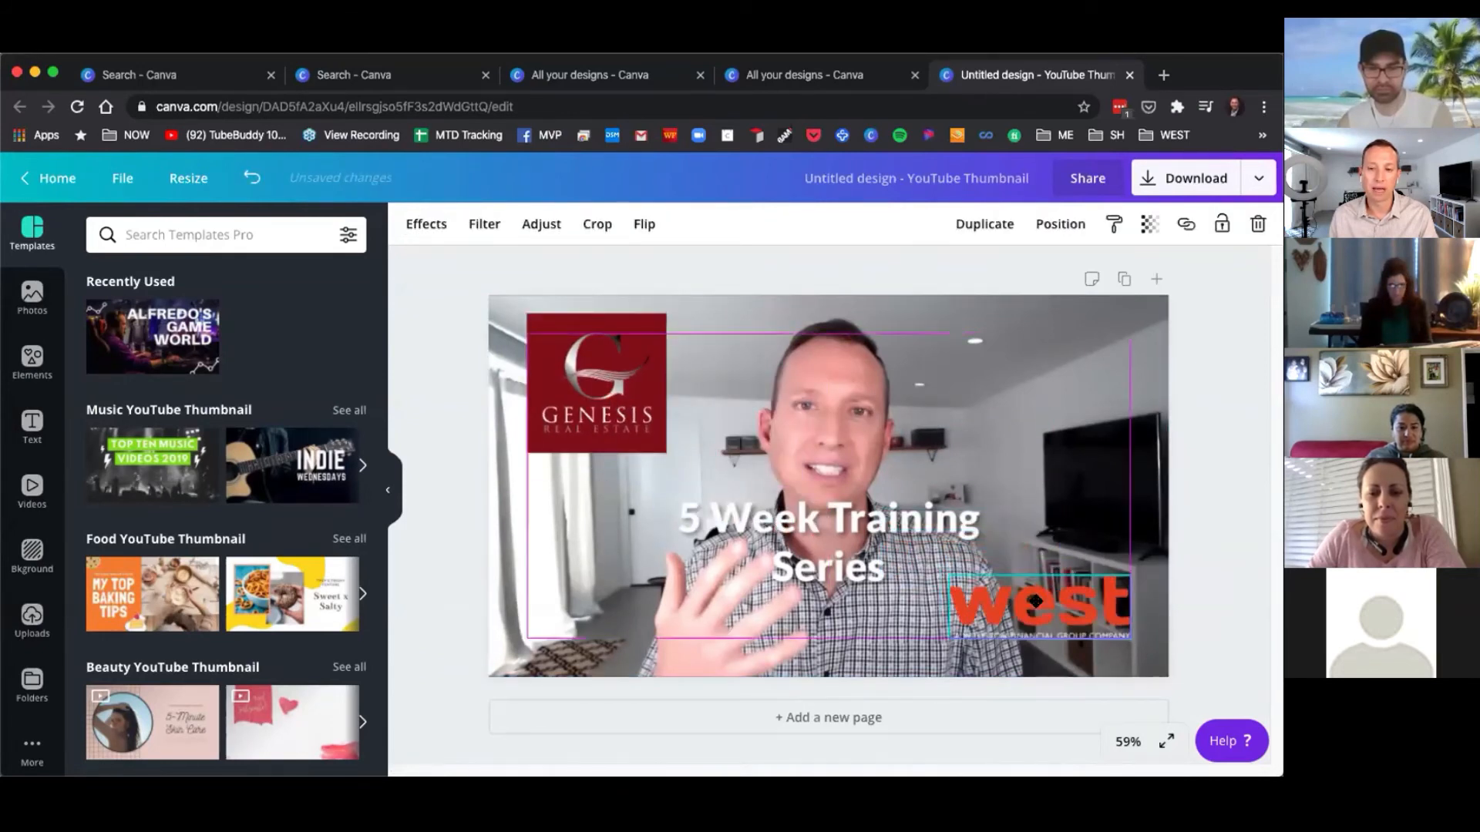
{"action": "left_click", "coordinate": [819, 505]}
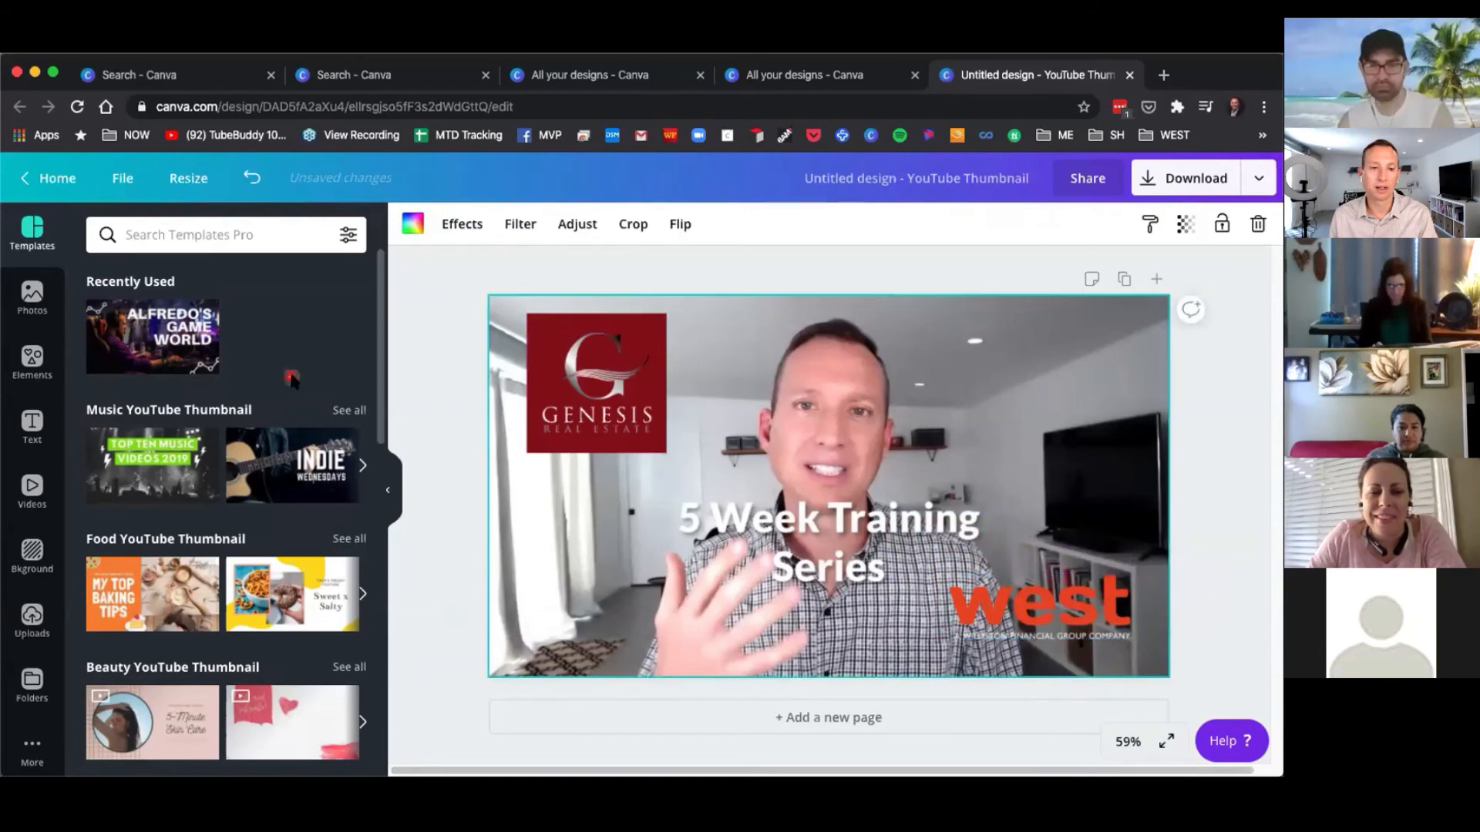
Return to all your designs and browse down through the list of saved designs.
{"action": "left_click", "coordinate": [46, 180]}
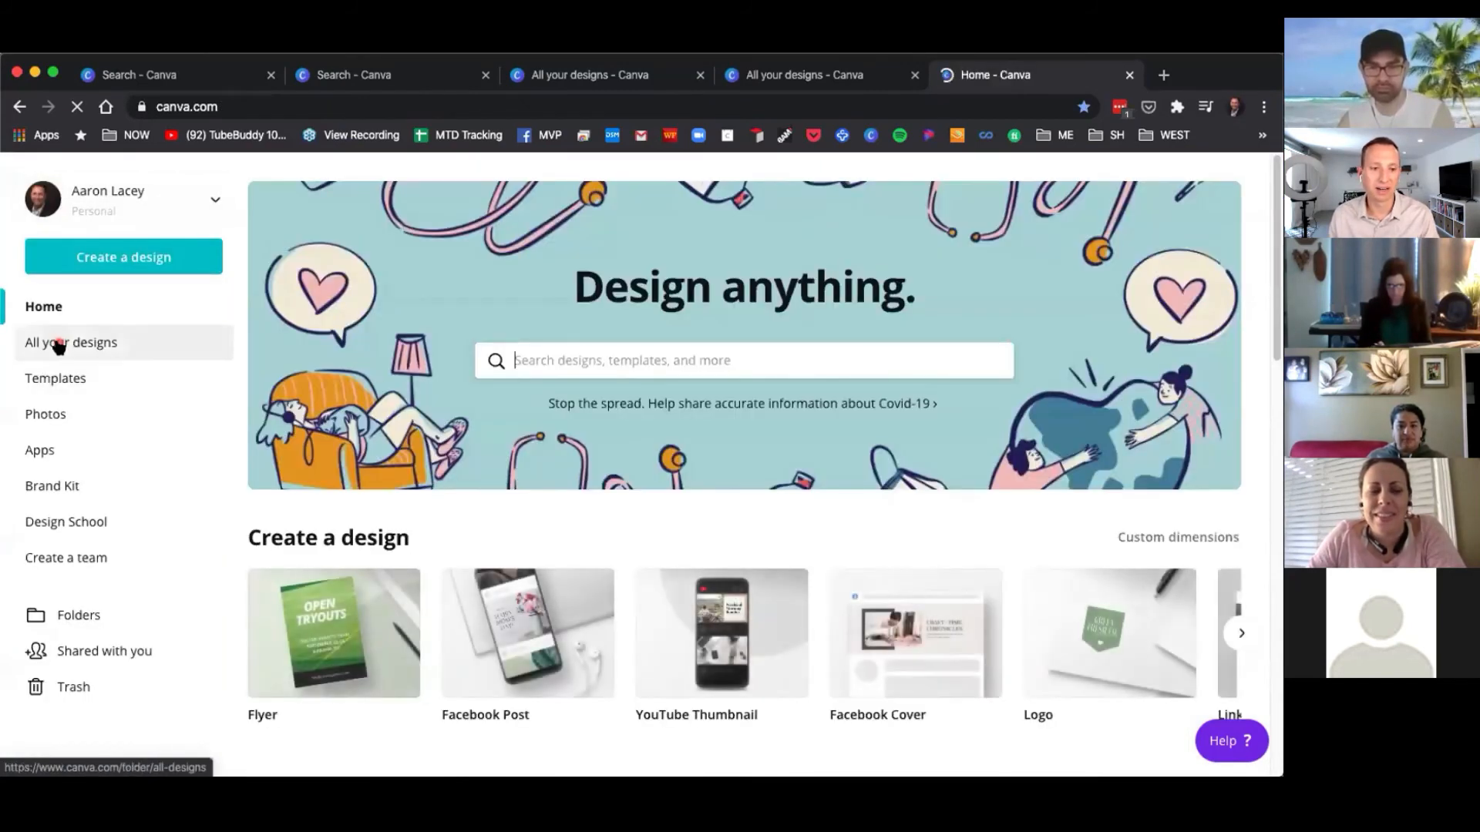
{"action": "left_click", "coordinate": [58, 347]}
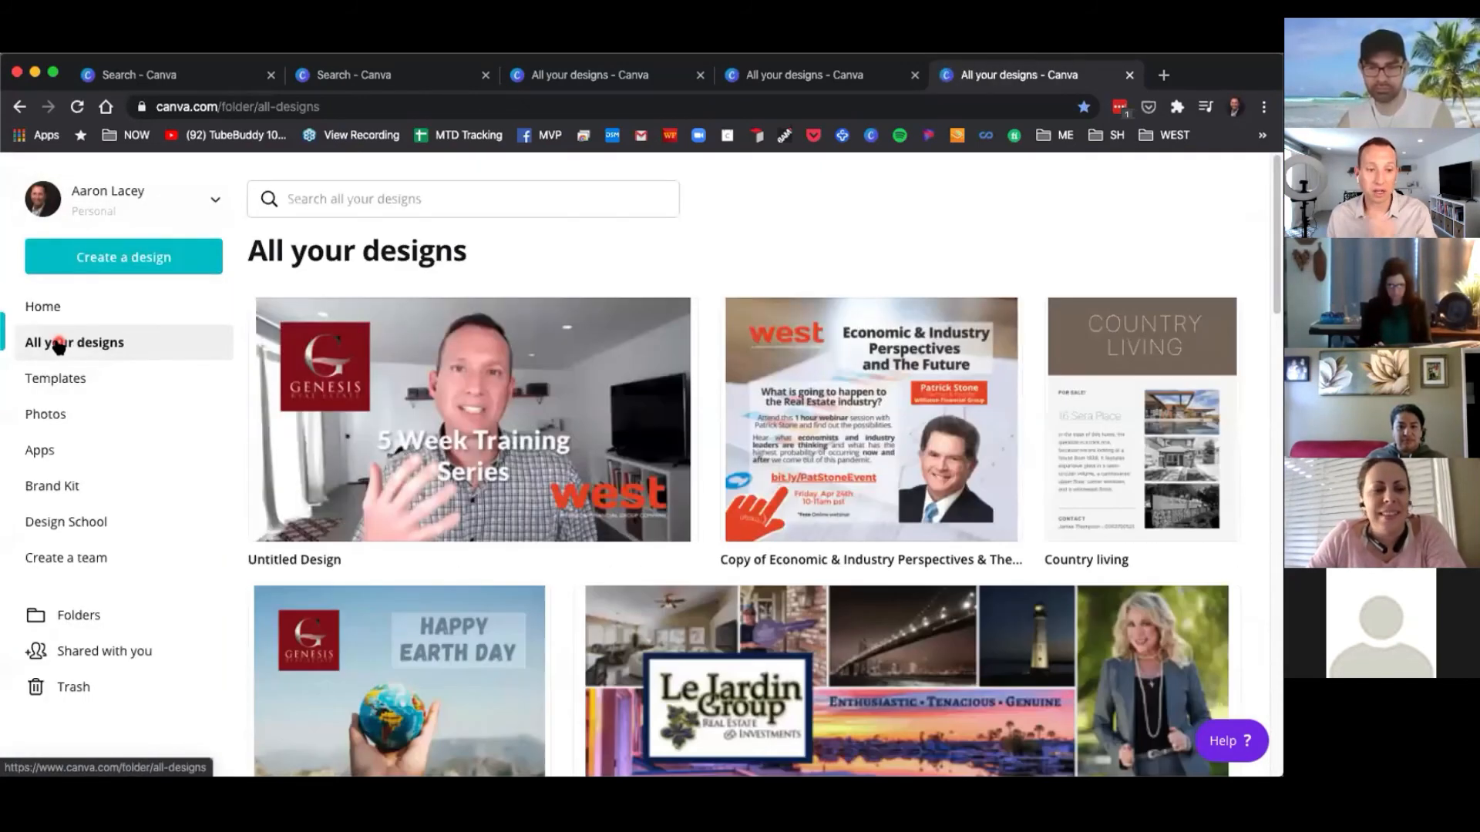
{"action": "scroll", "coordinate": [690, 524], "scroll_direction": "down", "scroll_amount": 10}
{"action": "scroll", "coordinate": [694, 522], "scroll_direction": "down", "scroll_amount": 15}
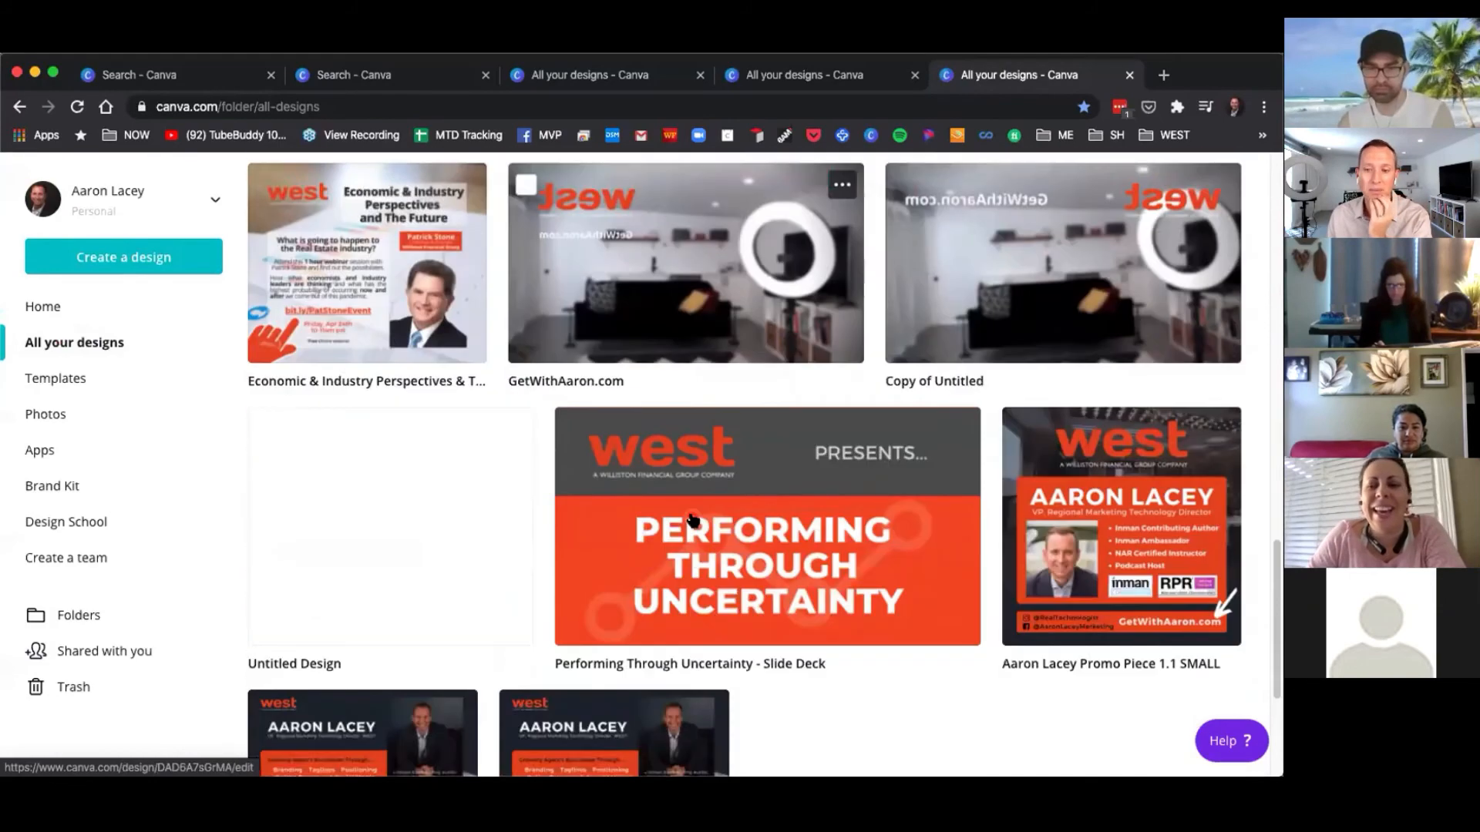
{"action": "scroll", "coordinate": [691, 538], "scroll_direction": "down", "scroll_amount": 10}
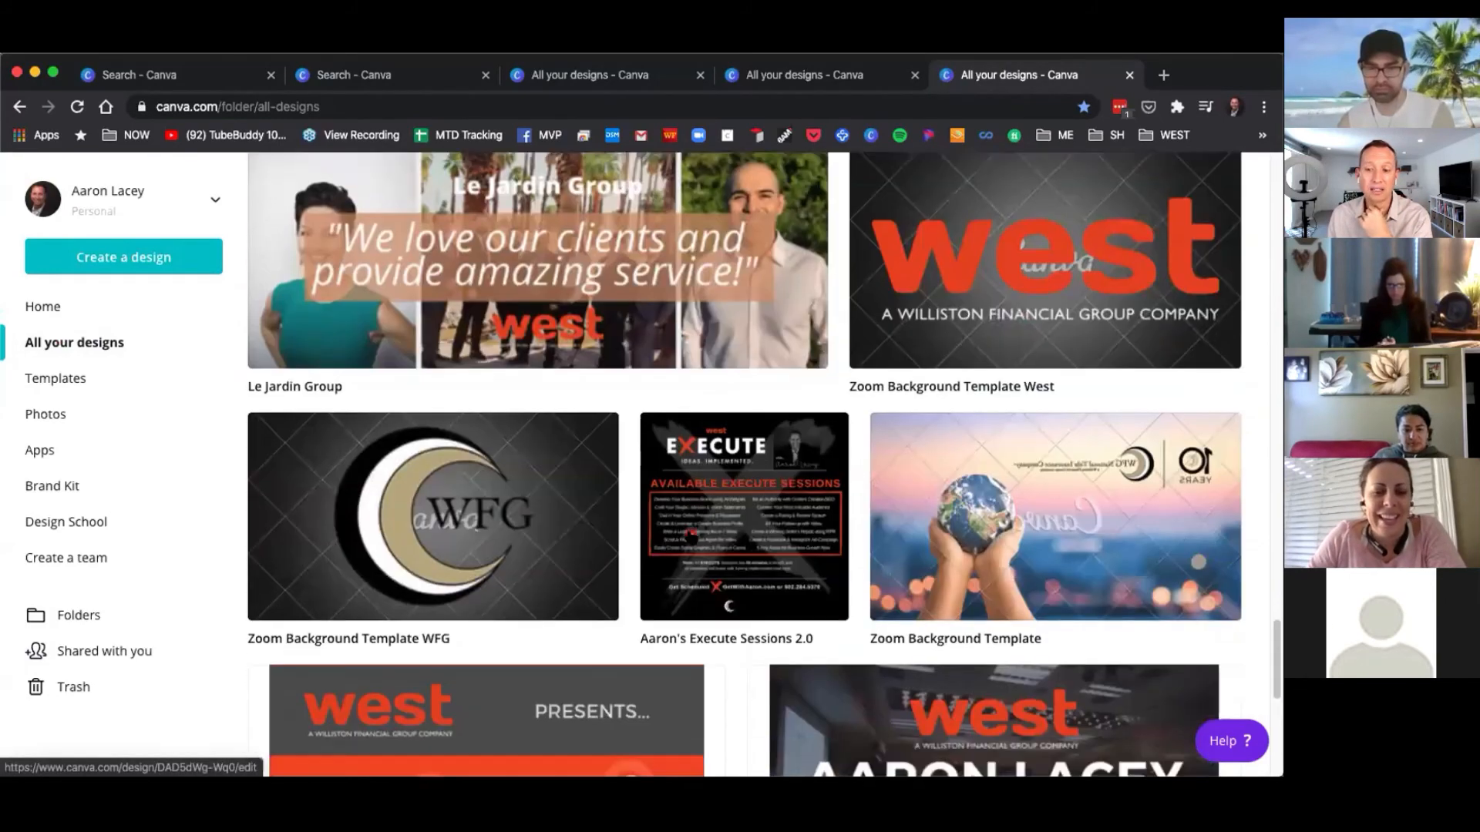
{"action": "scroll", "coordinate": [691, 538], "scroll_direction": "down", "scroll_amount": 10}
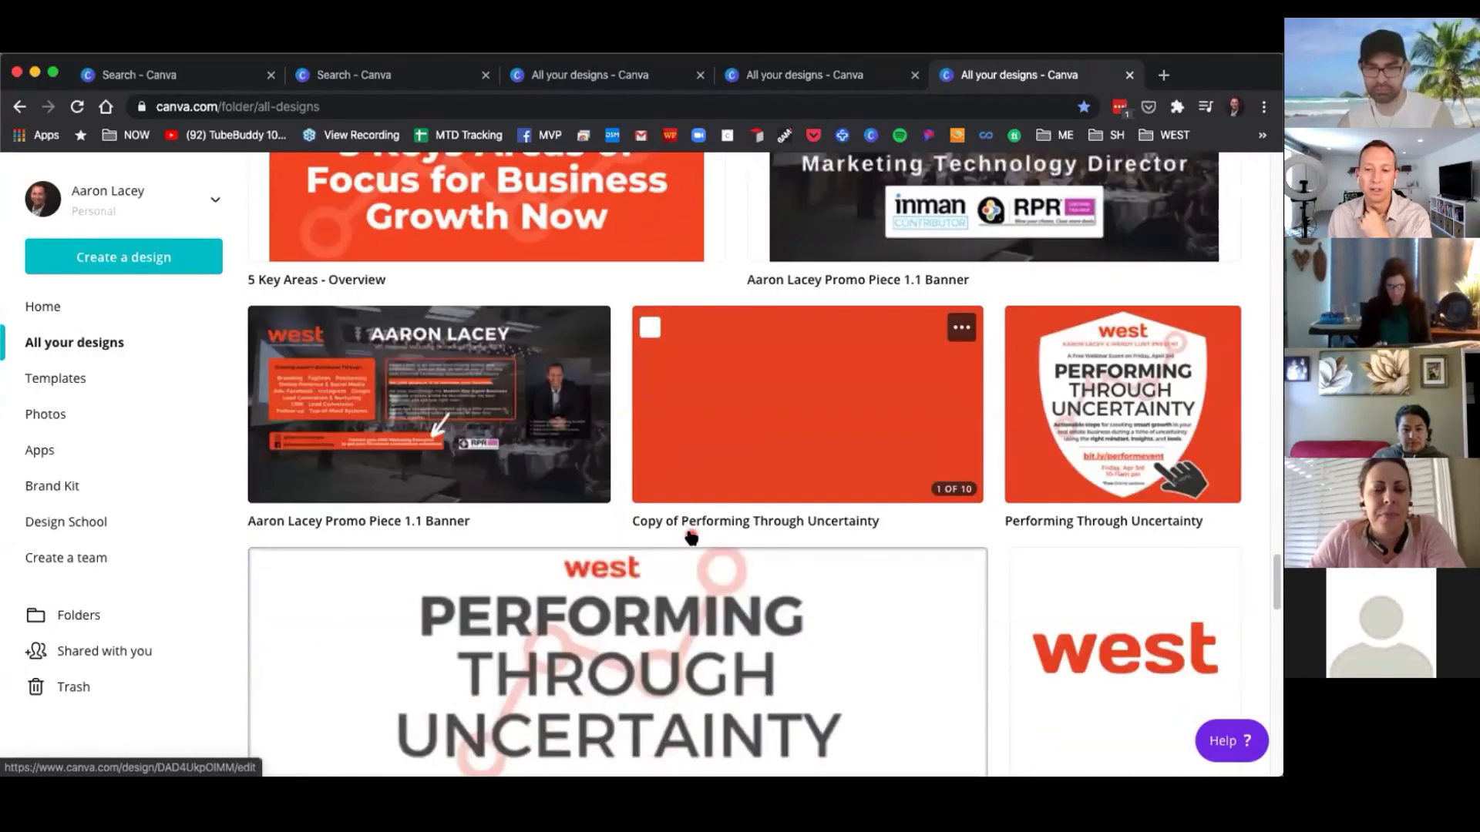
{"action": "scroll", "coordinate": [696, 535], "scroll_direction": "down", "scroll_amount": 5}
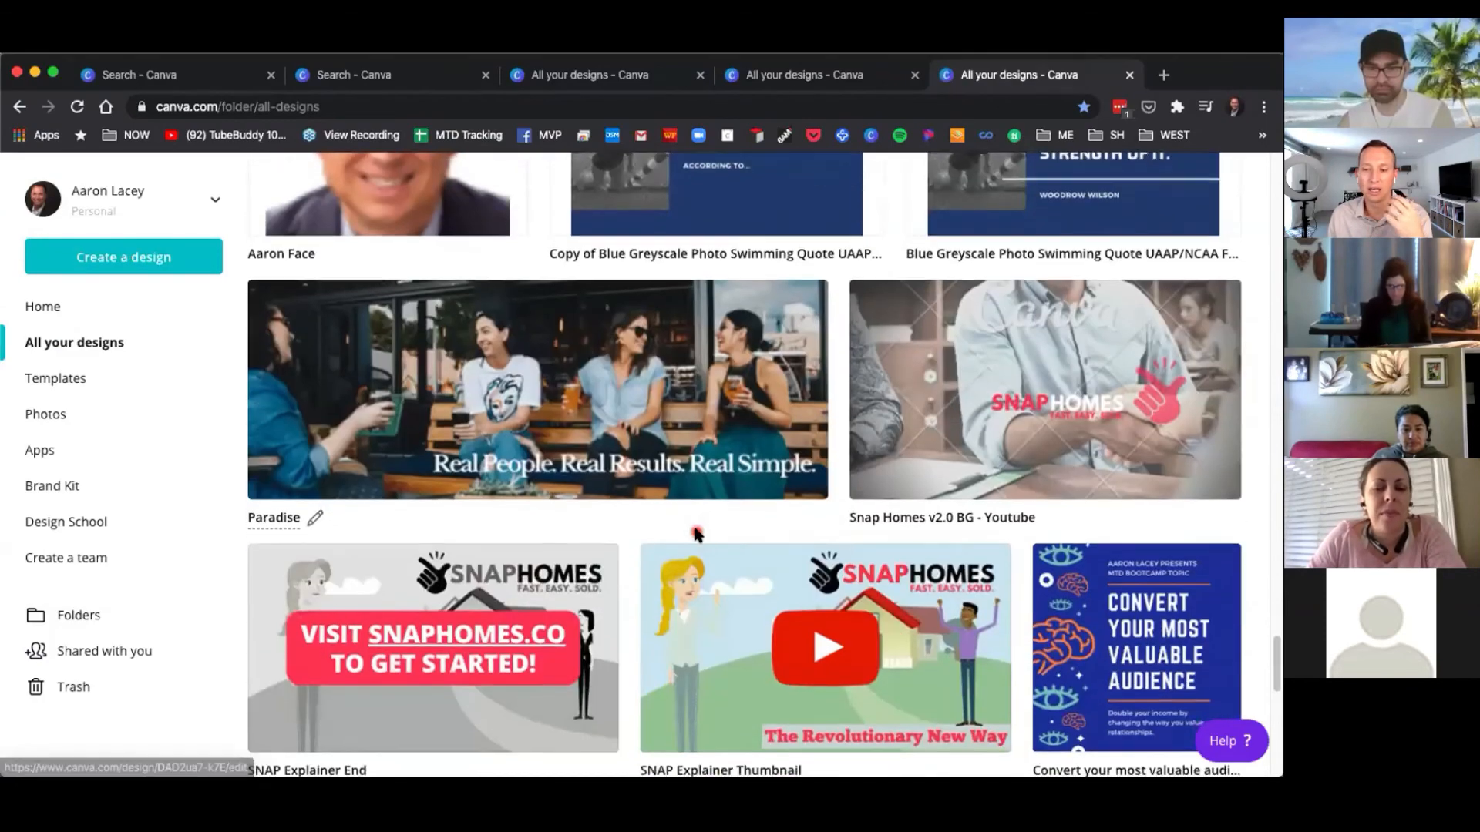
{"action": "scroll", "coordinate": [696, 535], "scroll_direction": "down", "scroll_amount": 4}
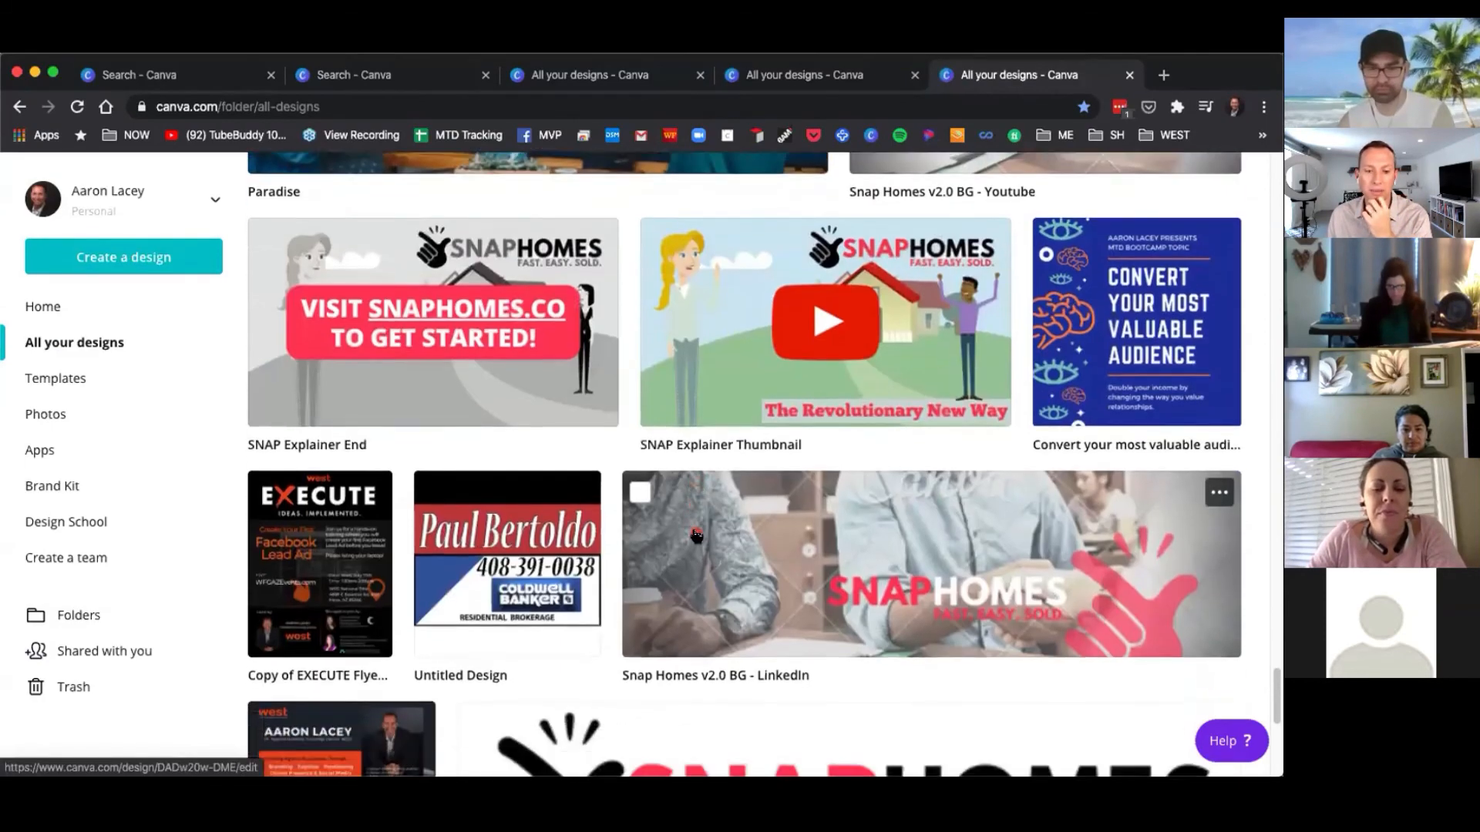
{"action": "scroll", "coordinate": [700, 543], "scroll_direction": "down", "scroll_amount": 4}
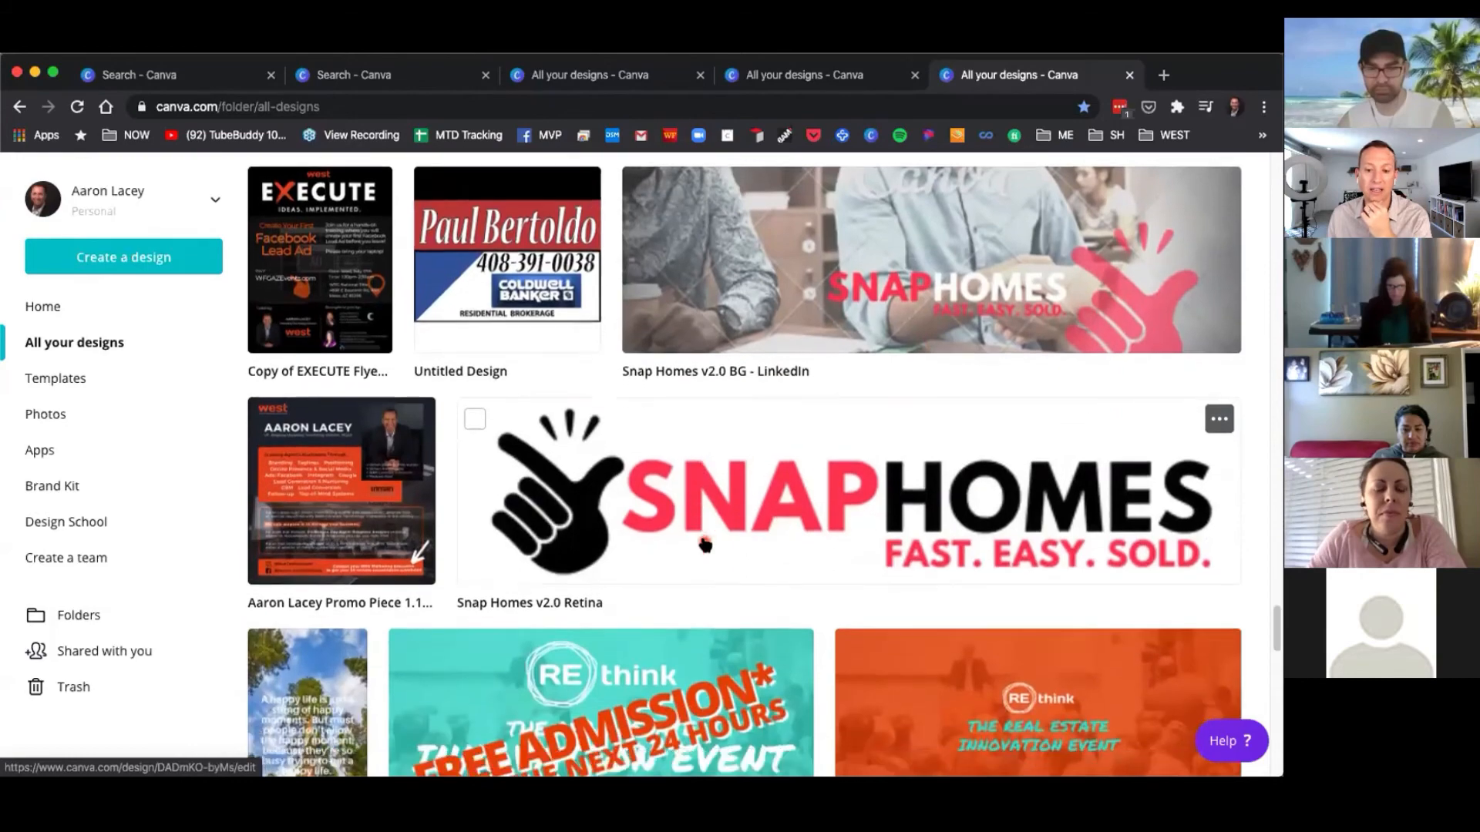
Scroll further down the designs list and open the It's Pool Party time! design.
{"action": "scroll", "coordinate": [705, 544], "scroll_direction": "down", "scroll_amount": 7}
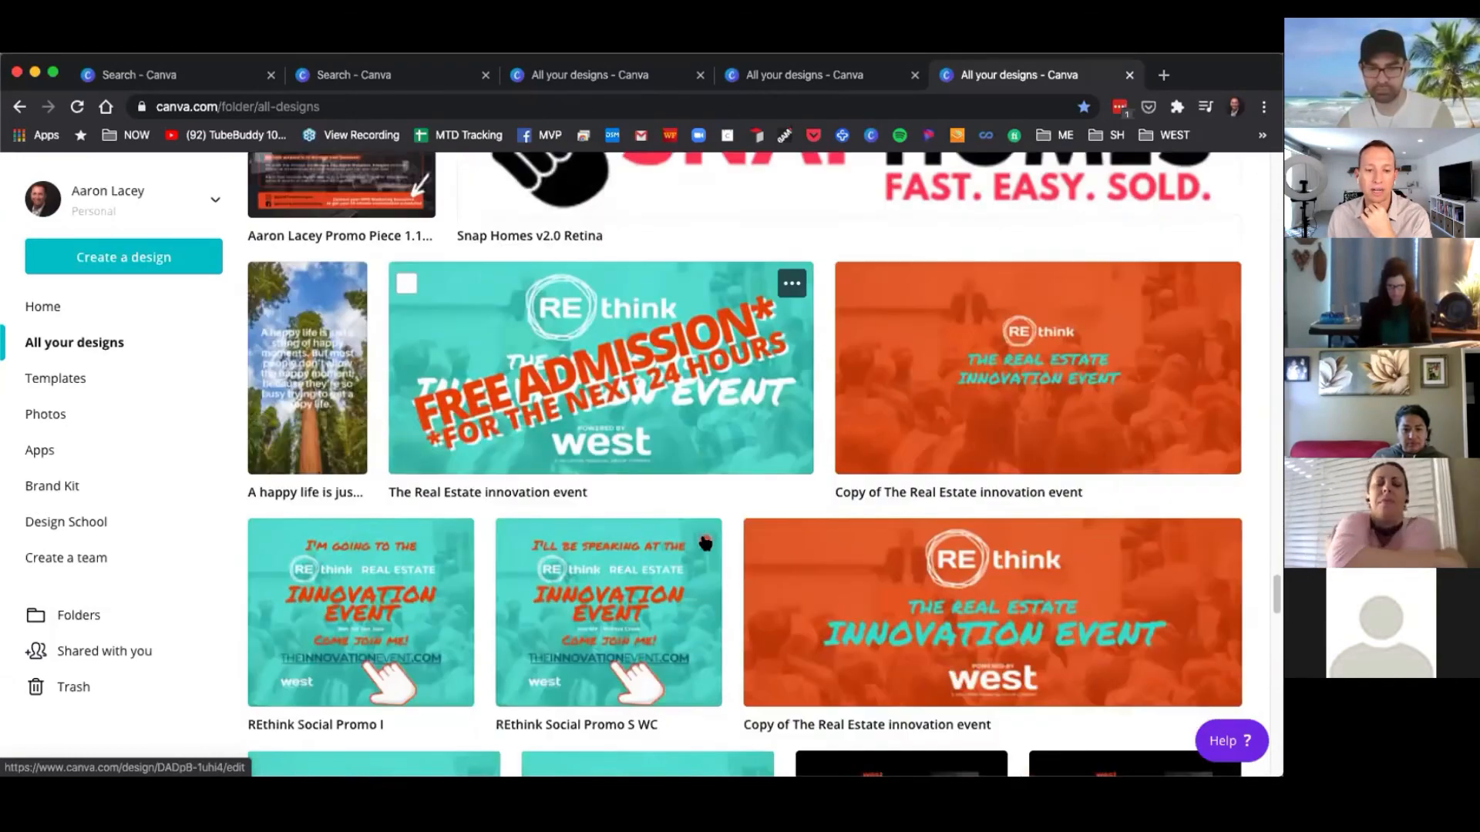
{"action": "scroll", "coordinate": [696, 542], "scroll_direction": "down", "scroll_amount": 3}
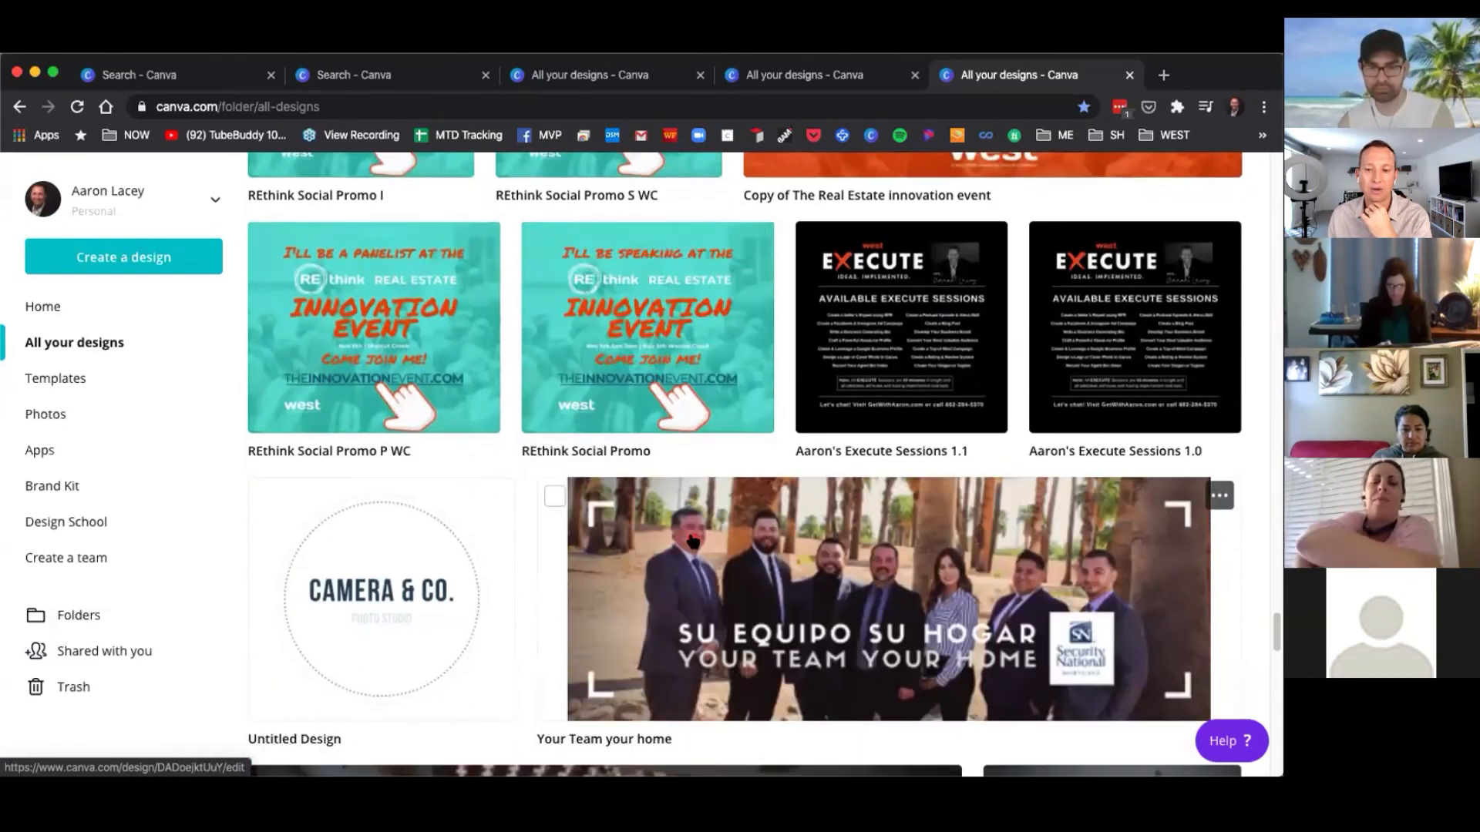
{"action": "scroll", "coordinate": [715, 536], "scroll_direction": "down", "scroll_amount": 3}
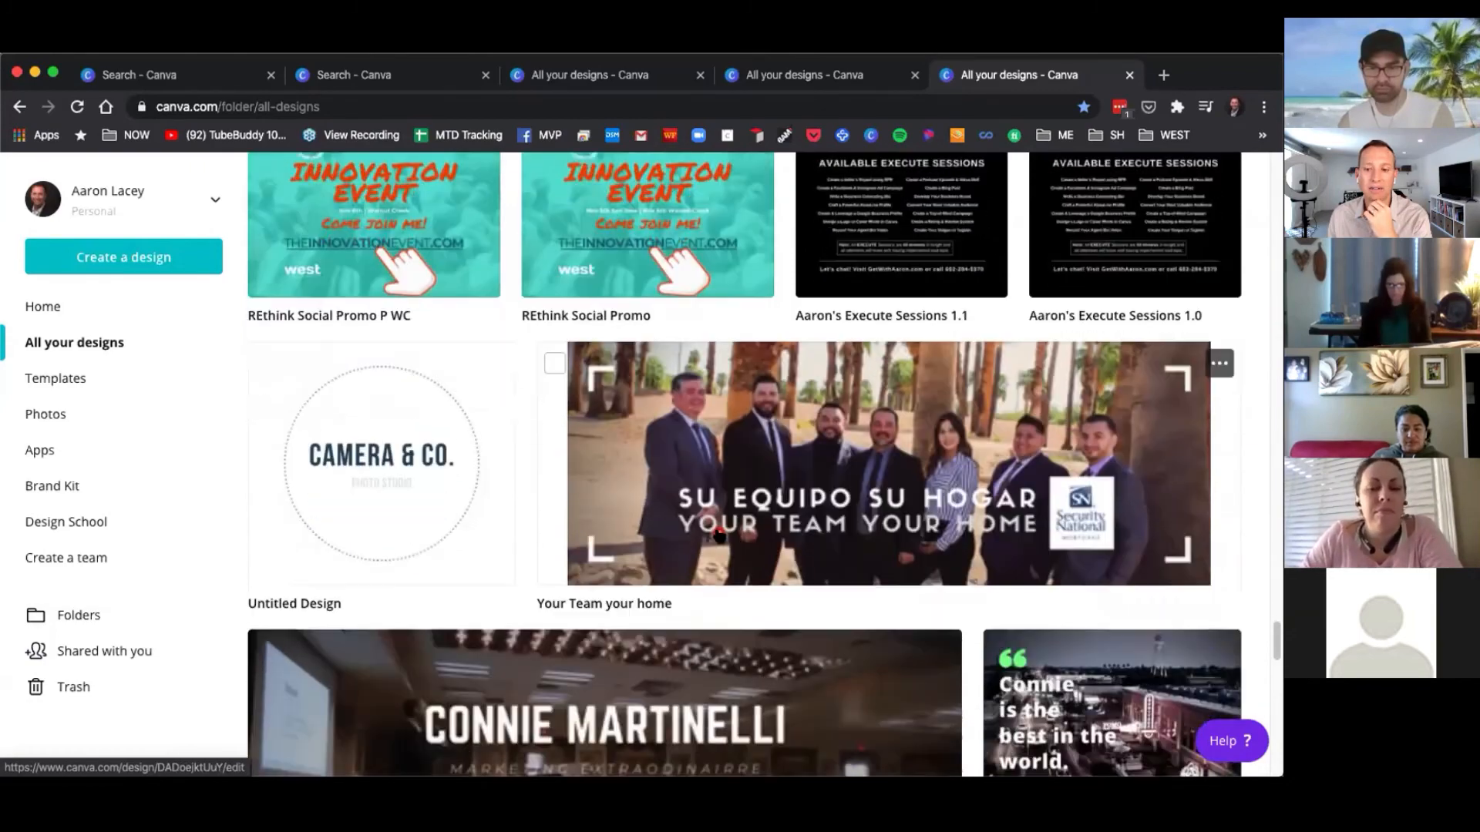
{"action": "scroll", "coordinate": [717, 542], "scroll_direction": "down", "scroll_amount": 10}
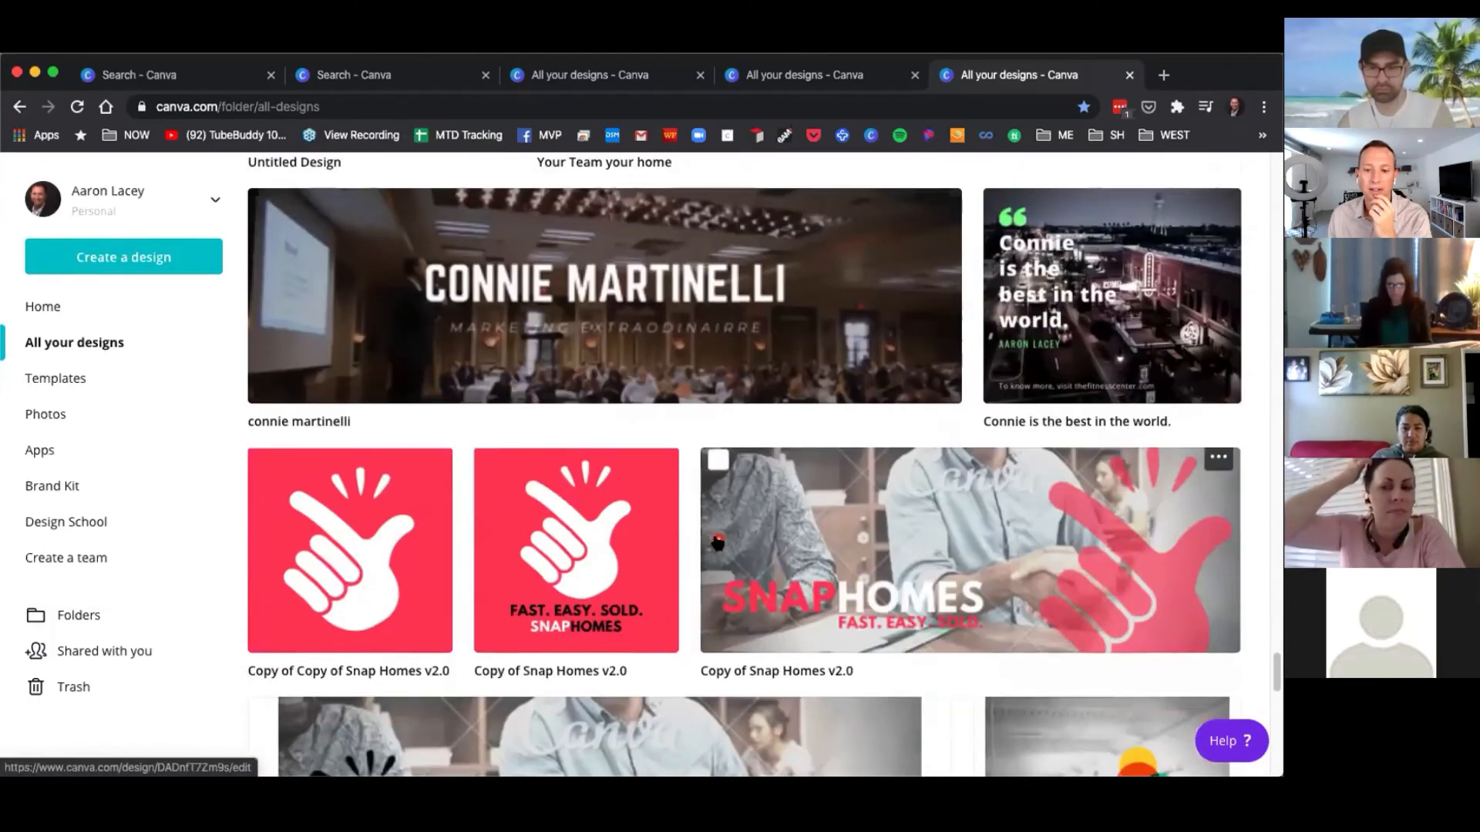
{"action": "scroll", "coordinate": [716, 542], "scroll_direction": "down", "scroll_amount": 7}
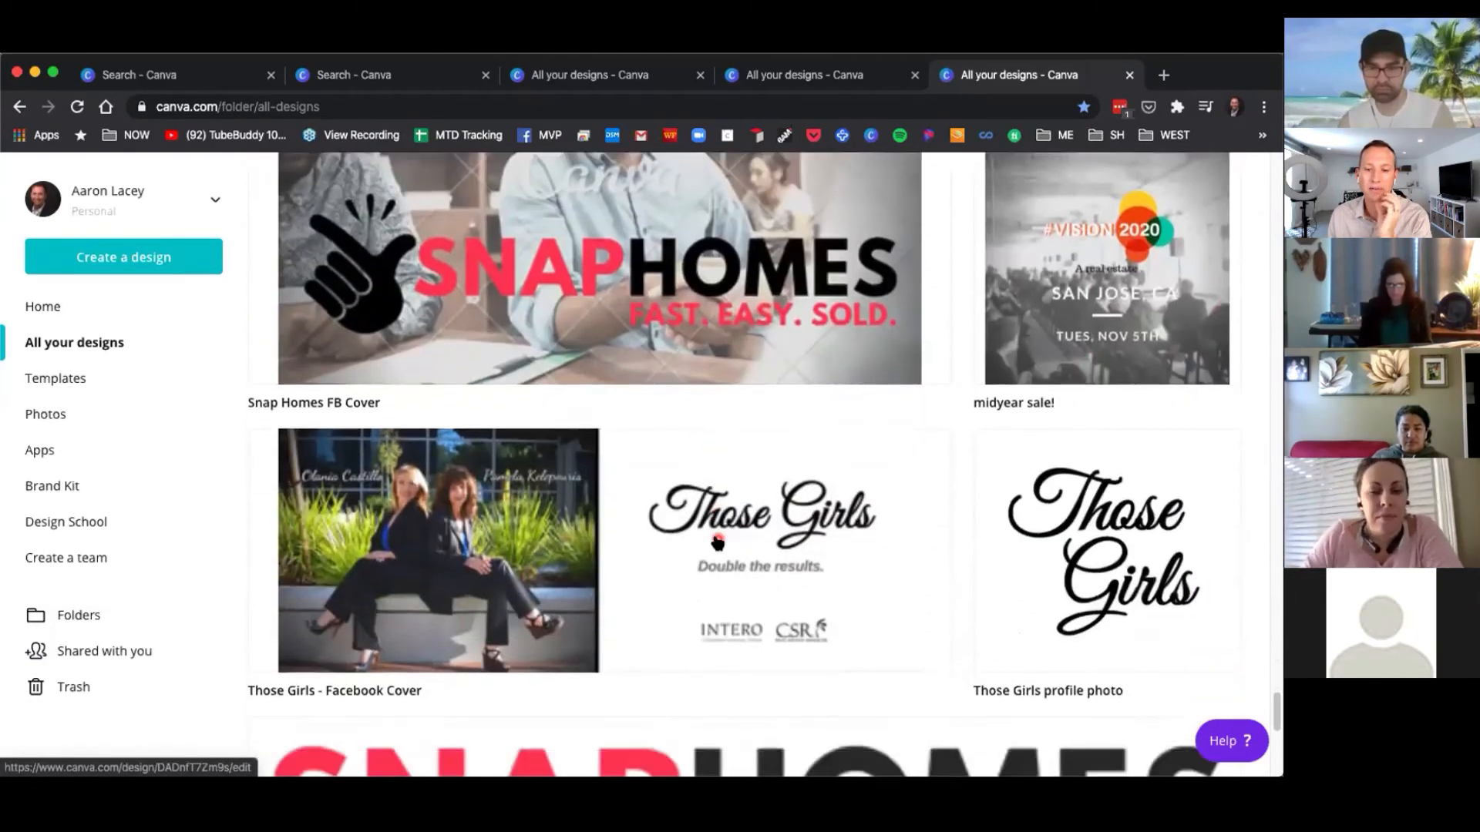
{"action": "scroll", "coordinate": [717, 543], "scroll_direction": "down", "scroll_amount": 7}
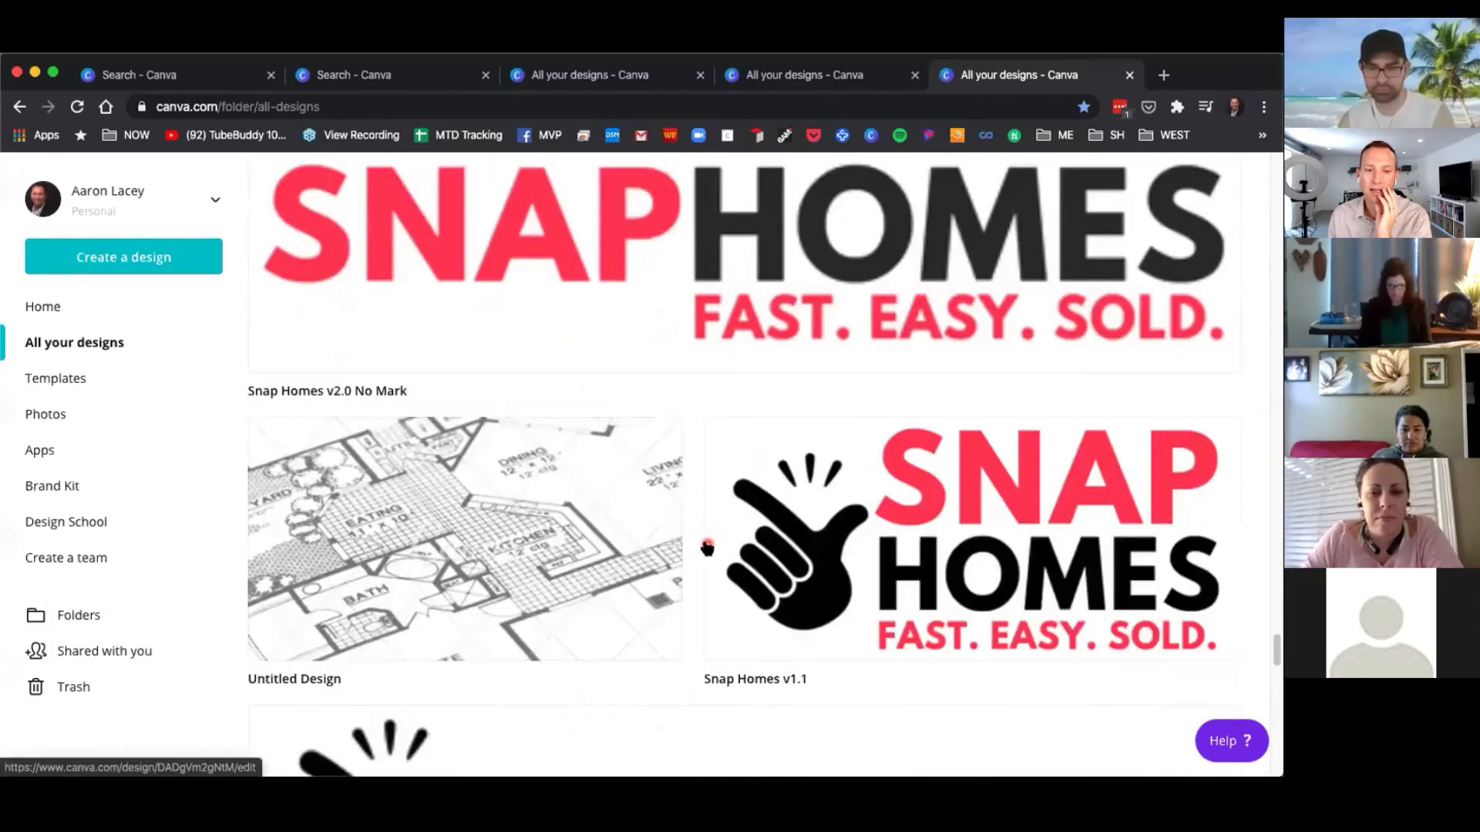
{"action": "scroll", "coordinate": [702, 549], "scroll_direction": "down", "scroll_amount": 4}
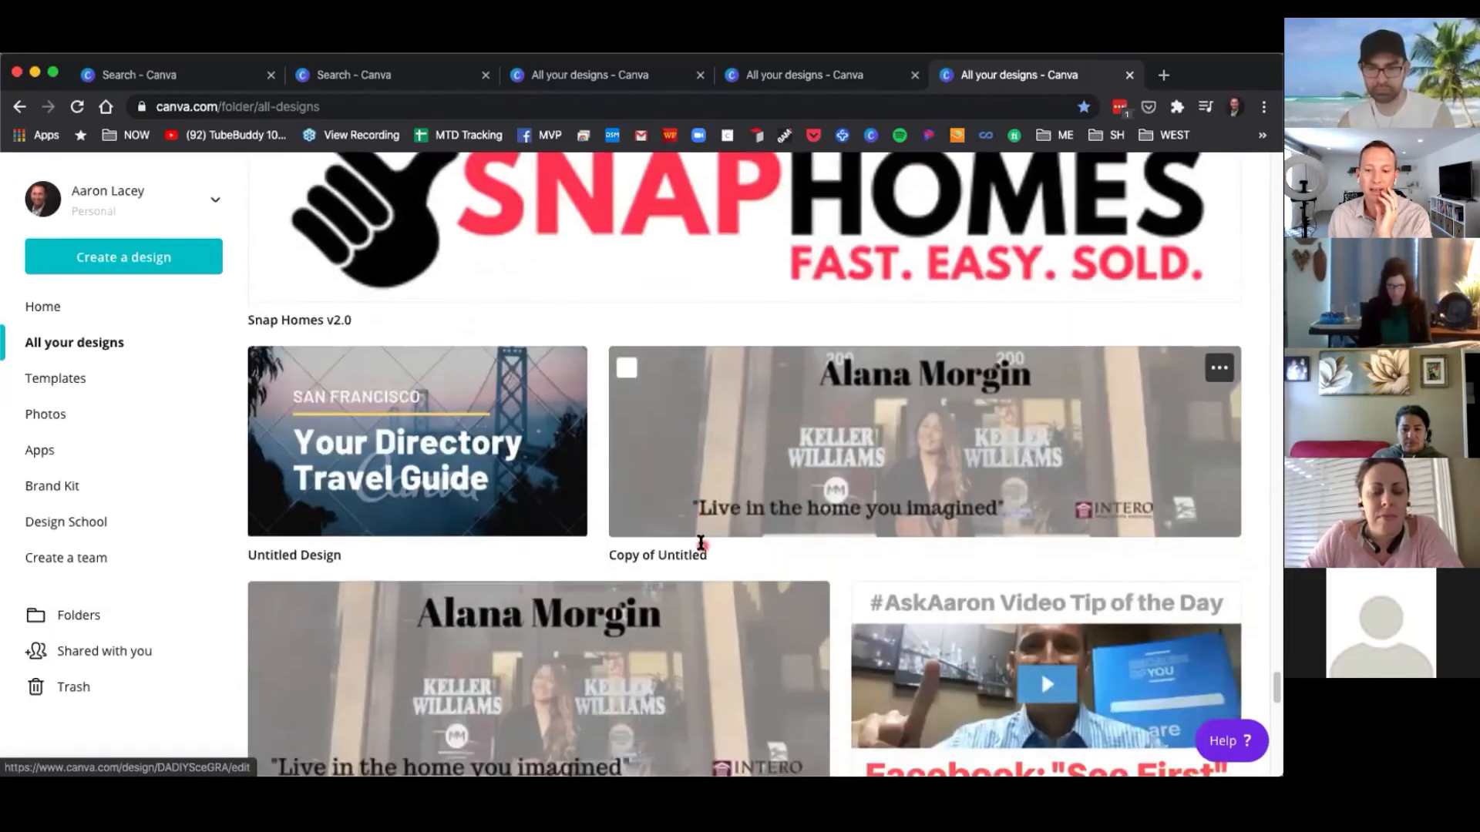
{"action": "scroll", "coordinate": [715, 554], "scroll_direction": "down", "scroll_amount": 4}
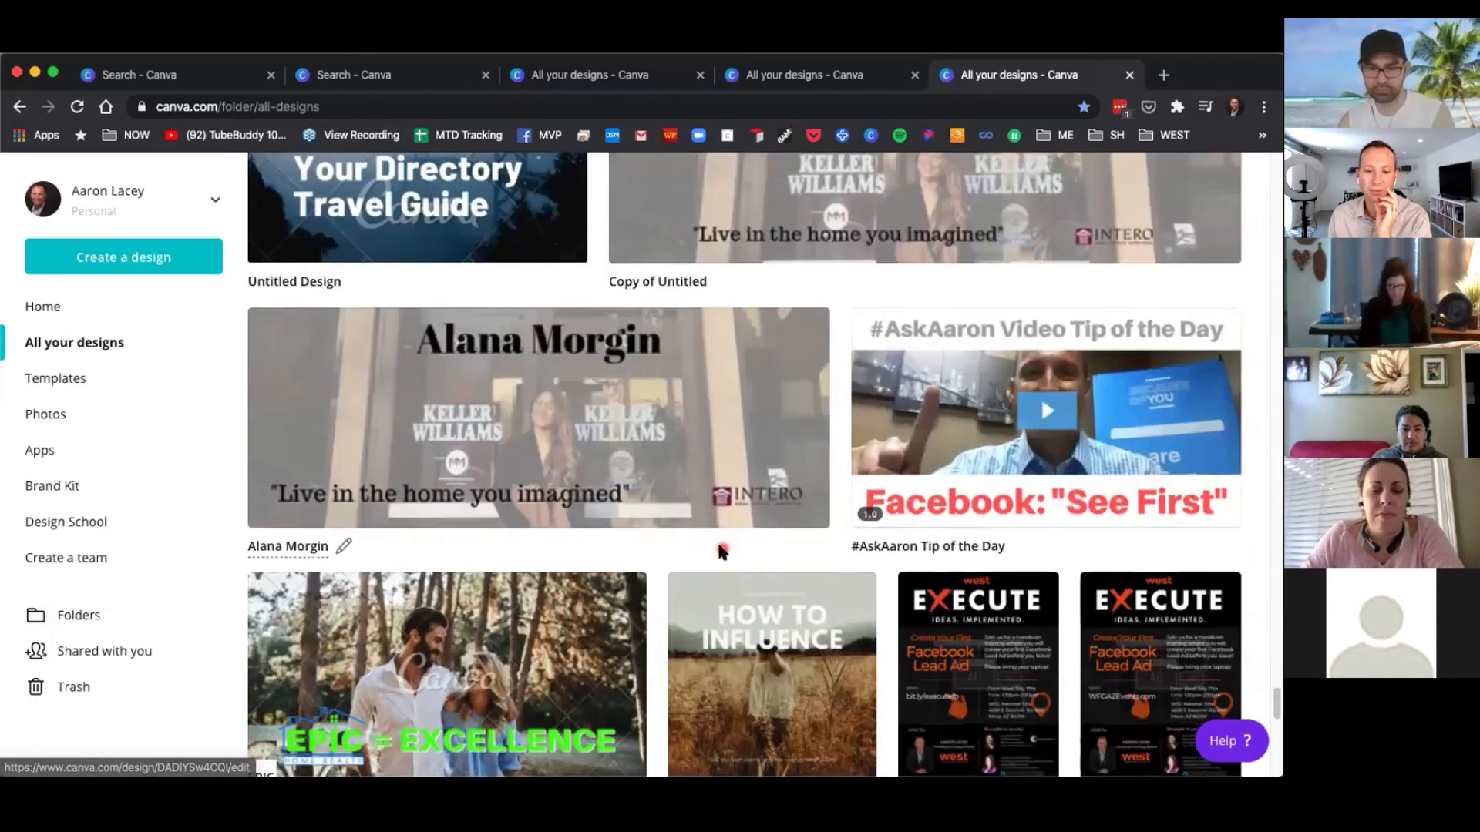
{"action": "scroll", "coordinate": [1009, 518], "scroll_direction": "down", "scroll_amount": 2}
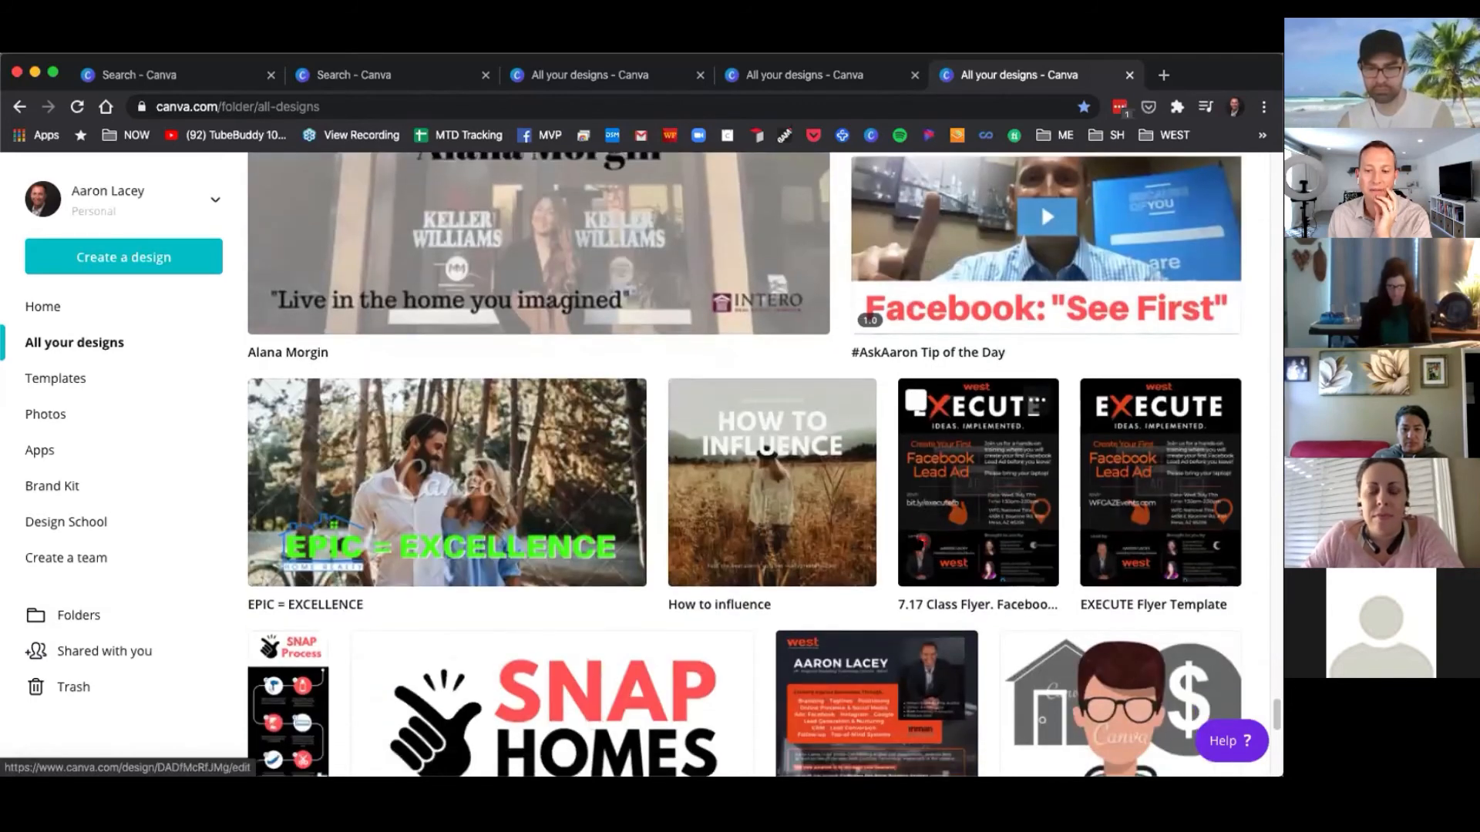
{"action": "scroll", "coordinate": [898, 597], "scroll_direction": "down", "scroll_amount": 3}
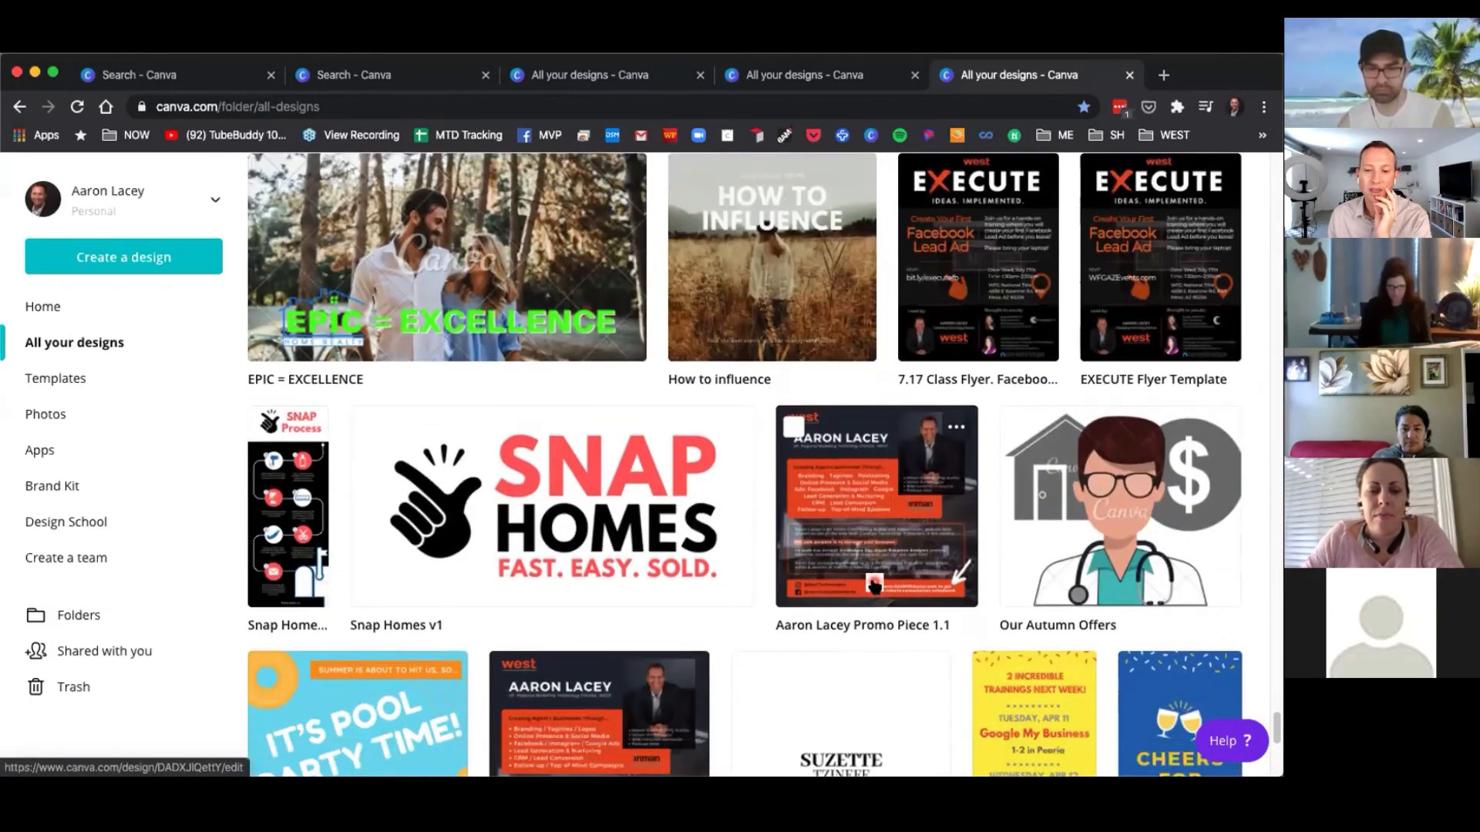
{"action": "scroll", "coordinate": [371, 506], "scroll_direction": "down", "scroll_amount": 3}
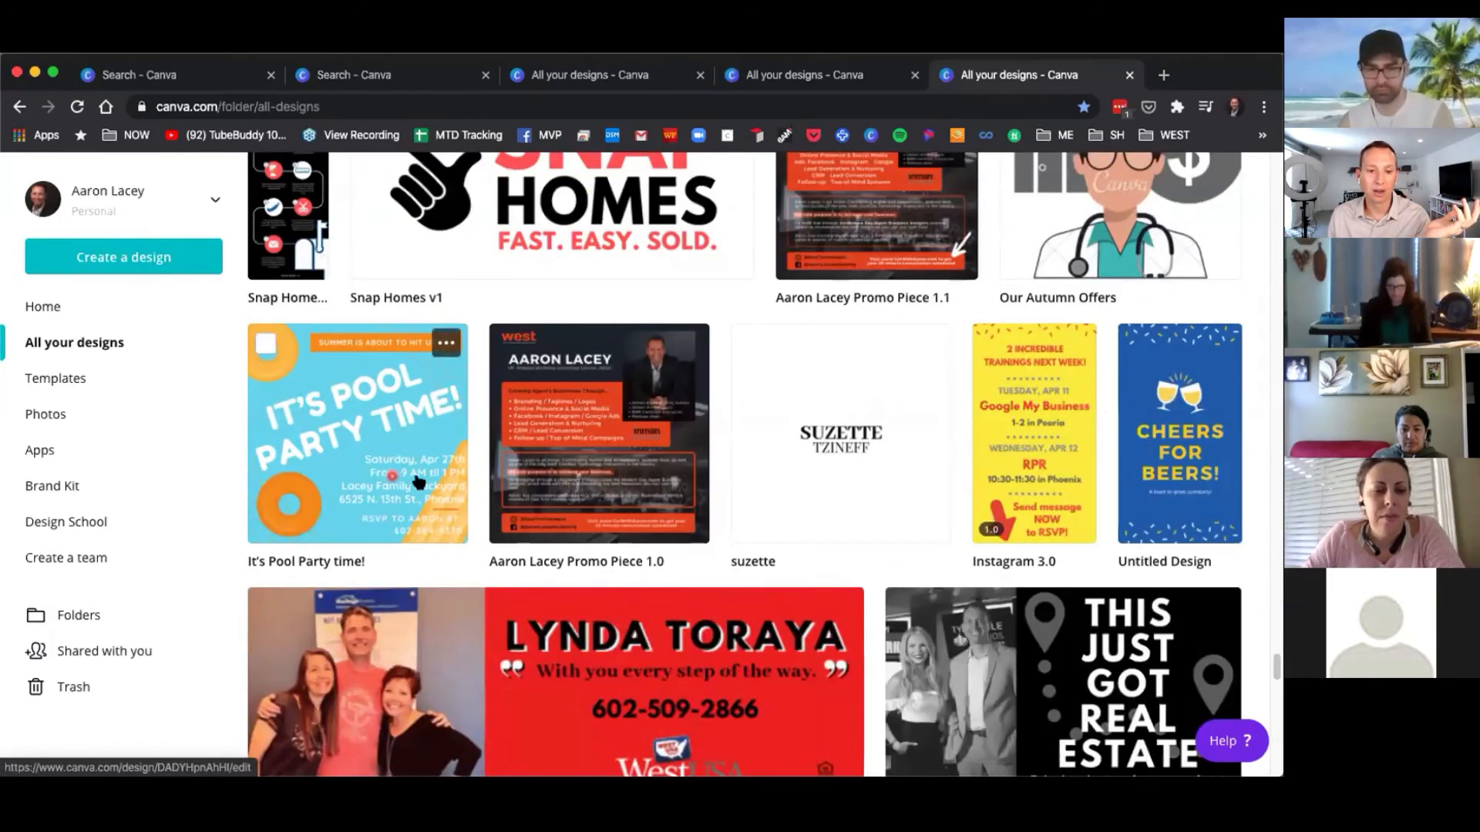
{"action": "left_click", "coordinate": [336, 473]}
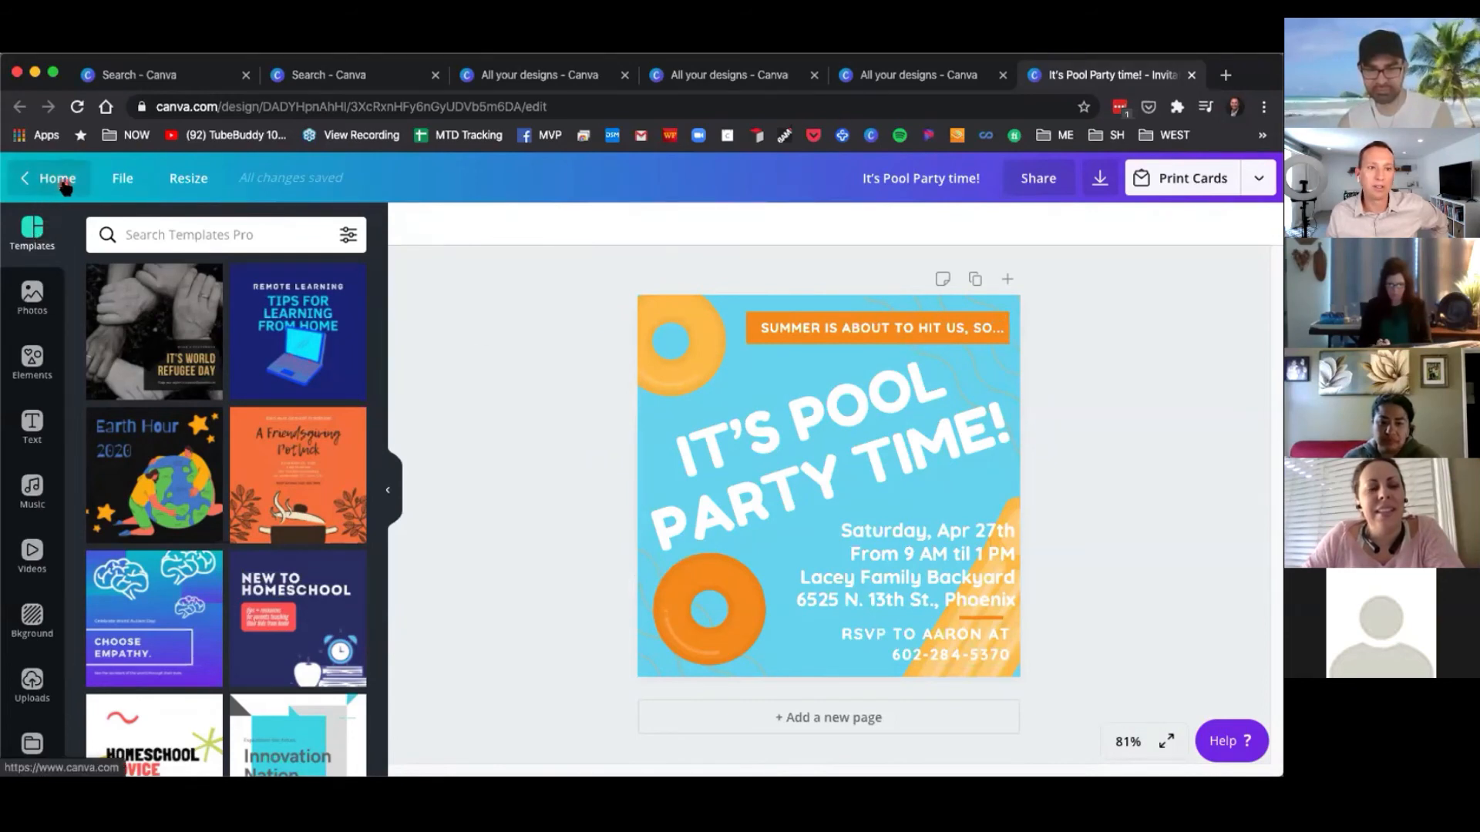
Go back home and create a new blank Facebook Post design.
{"action": "left_click", "coordinate": [60, 180]}
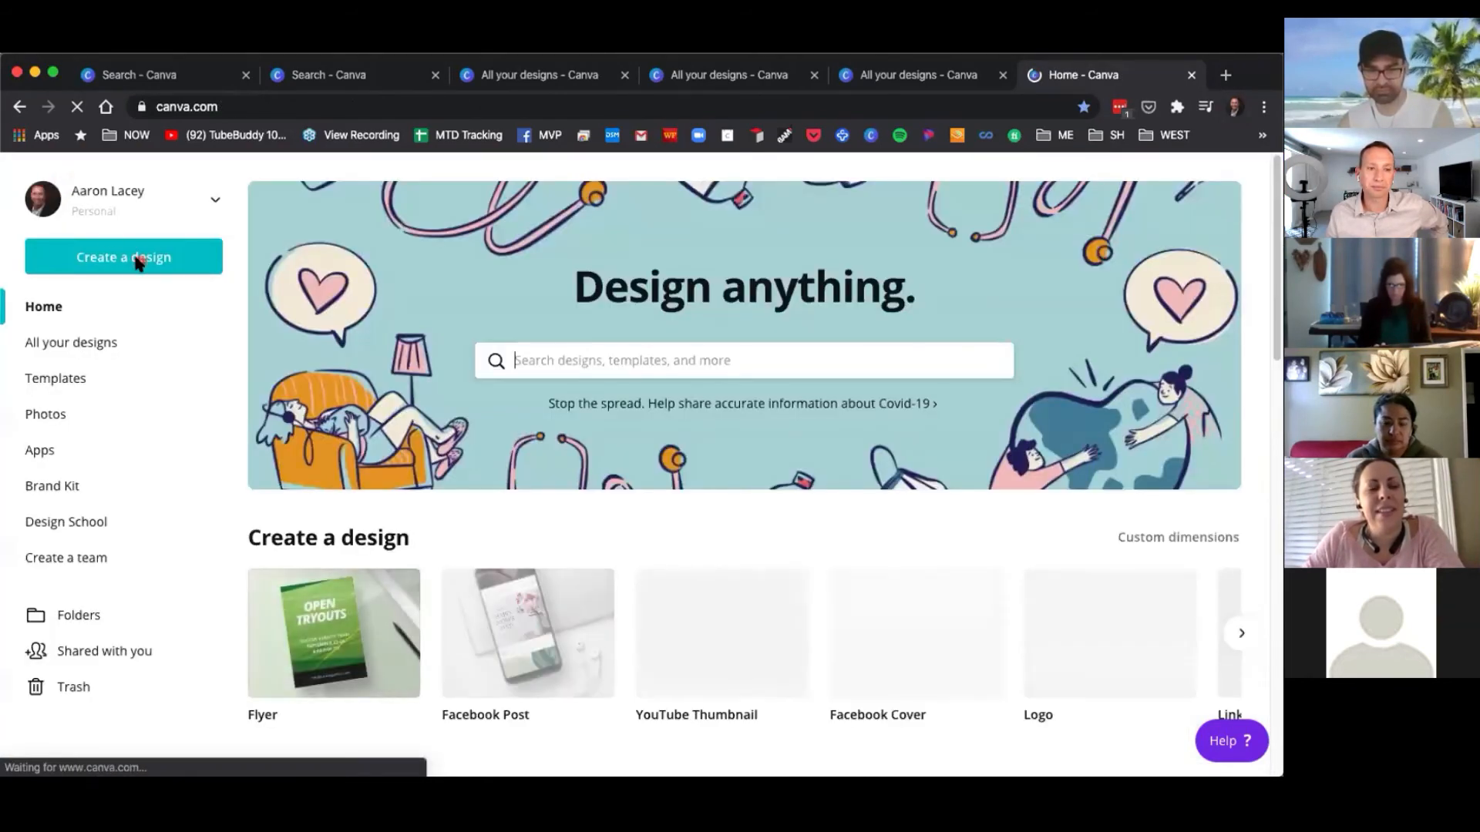
{"action": "left_click", "coordinate": [134, 255]}
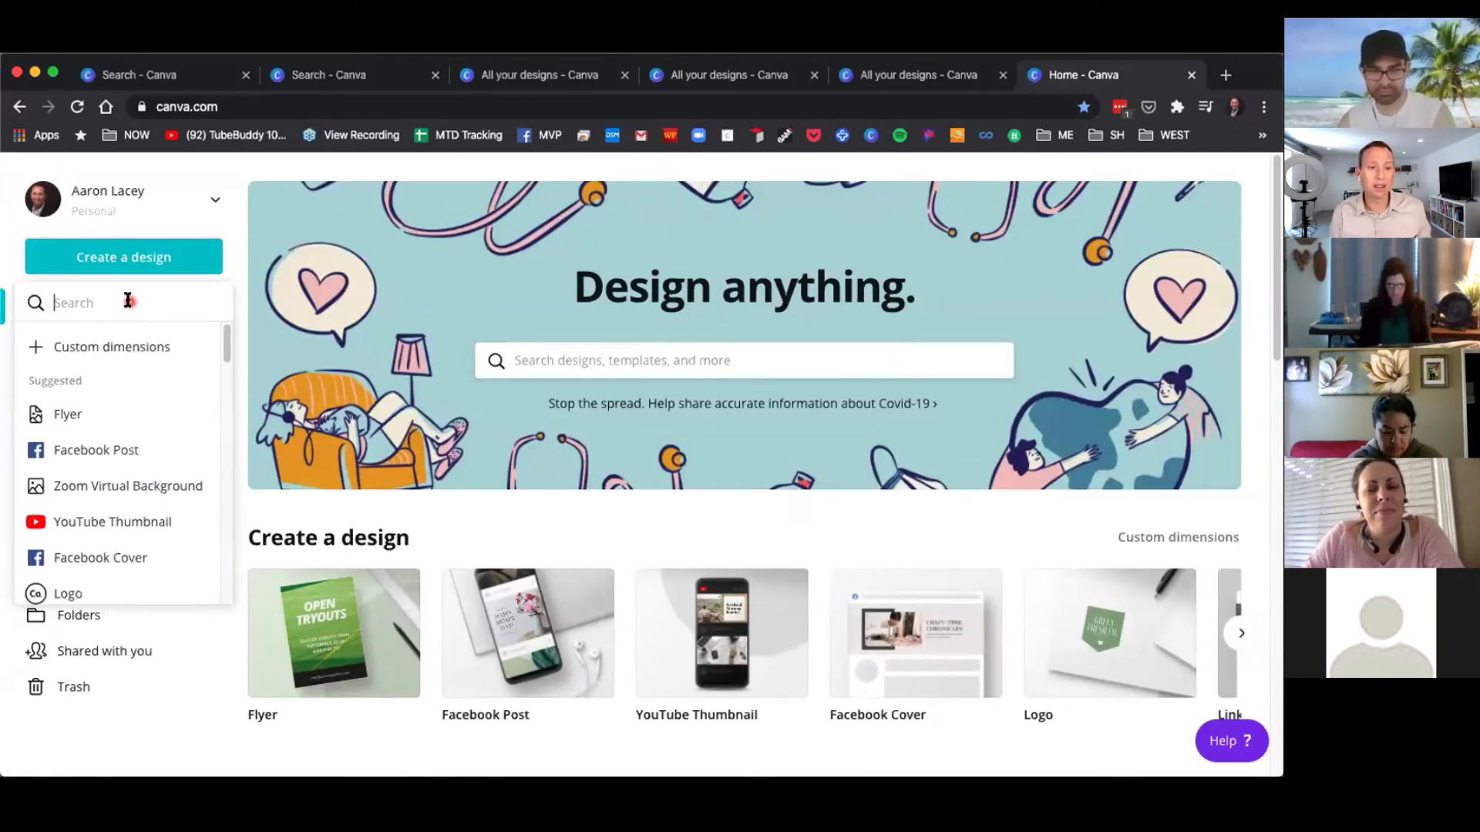
{"action": "left_click", "coordinate": [109, 451]}
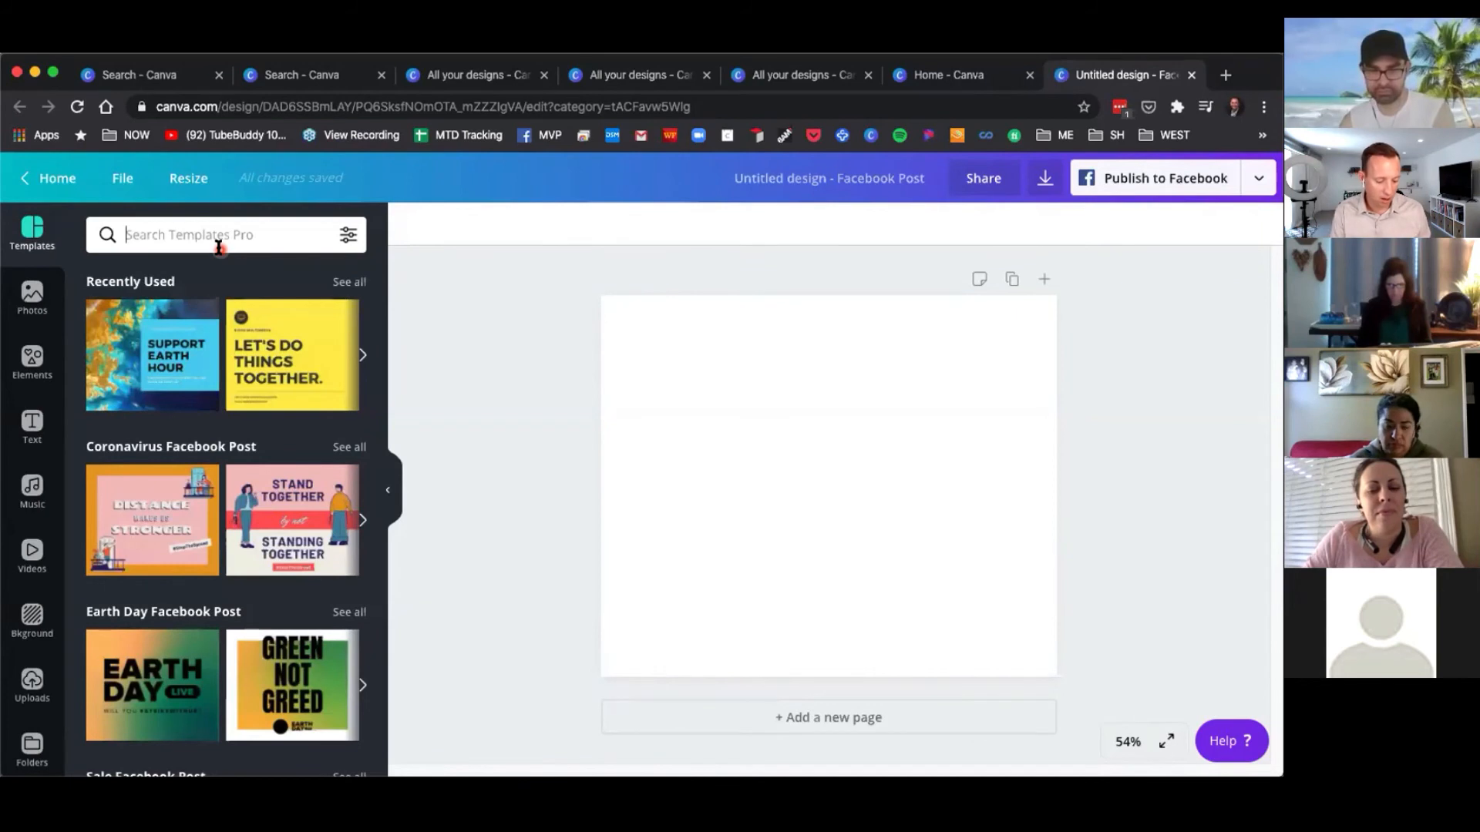
Search templates for event and apply the Join Us for a Holi Fun Run template to the post.
{"action": "type", "text": "event"}
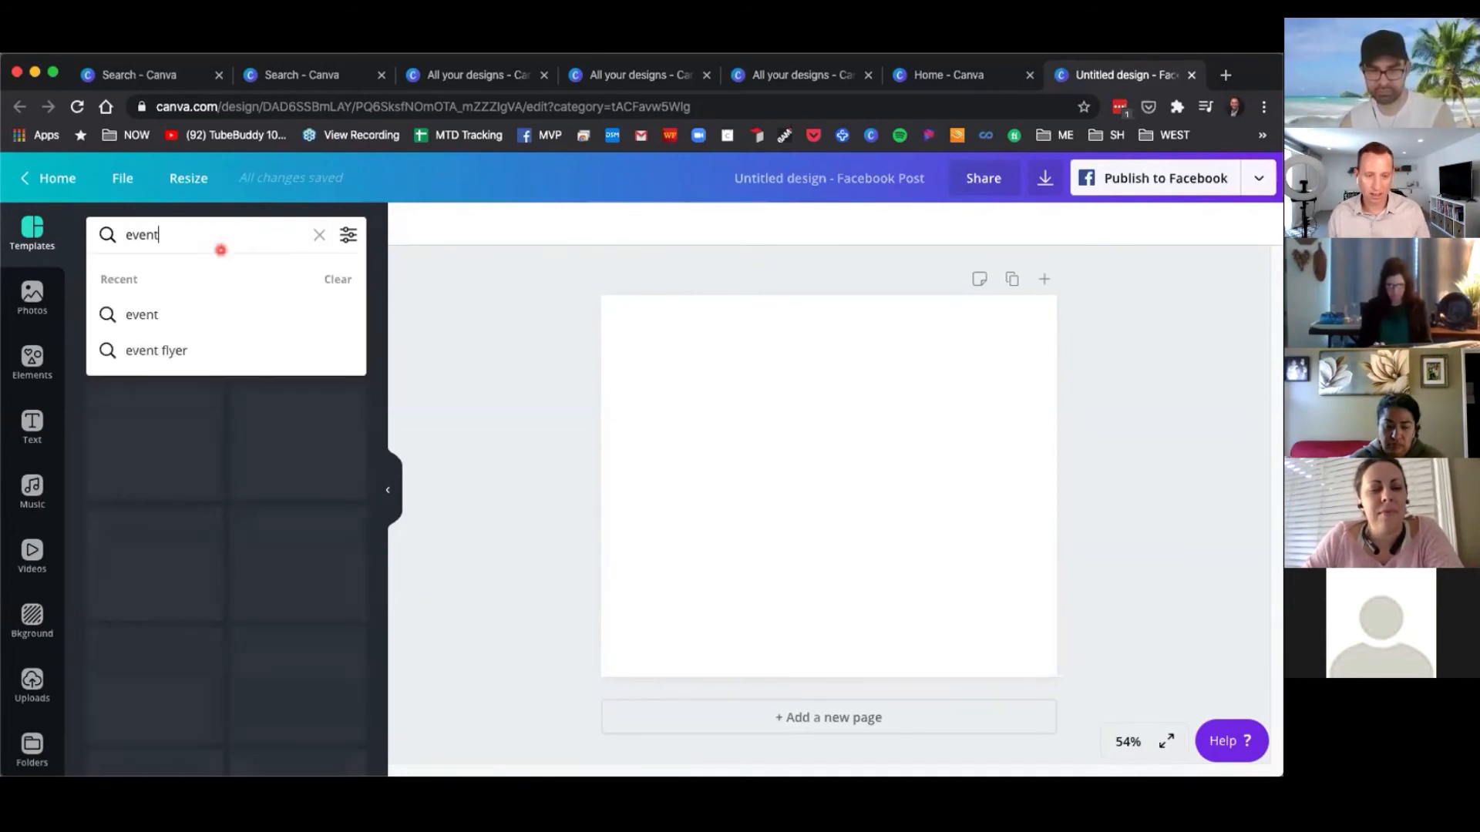
{"action": "key", "text": "Return"}
{"action": "scroll", "coordinate": [231, 445], "scroll_direction": "down", "scroll_amount": 3}
{"action": "scroll", "coordinate": [230, 444], "scroll_direction": "down", "scroll_amount": 5}
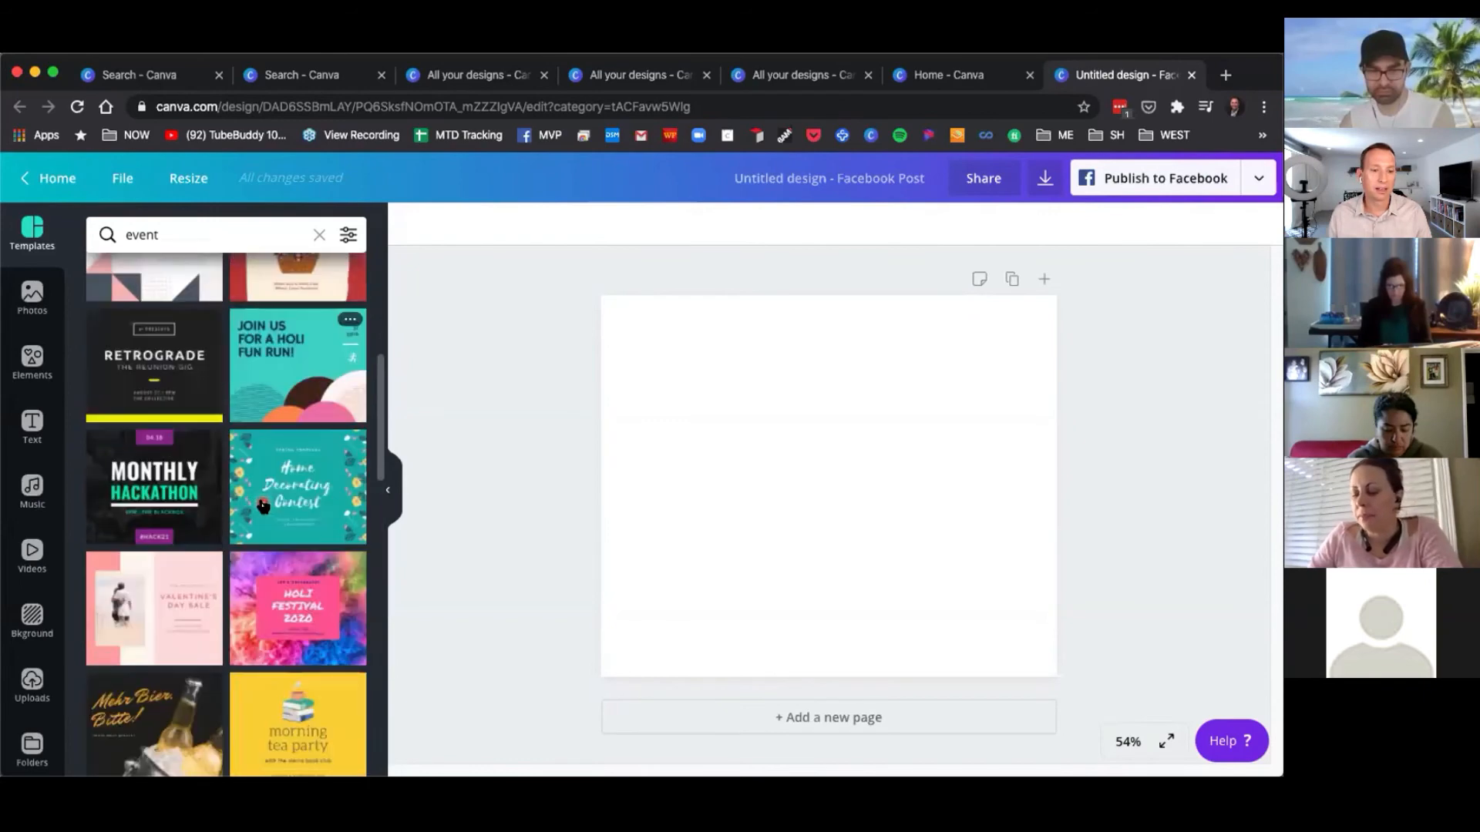
{"action": "scroll", "coordinate": [266, 500], "scroll_direction": "down", "scroll_amount": 5}
{"action": "scroll", "coordinate": [275, 499], "scroll_direction": "up", "scroll_amount": 8}
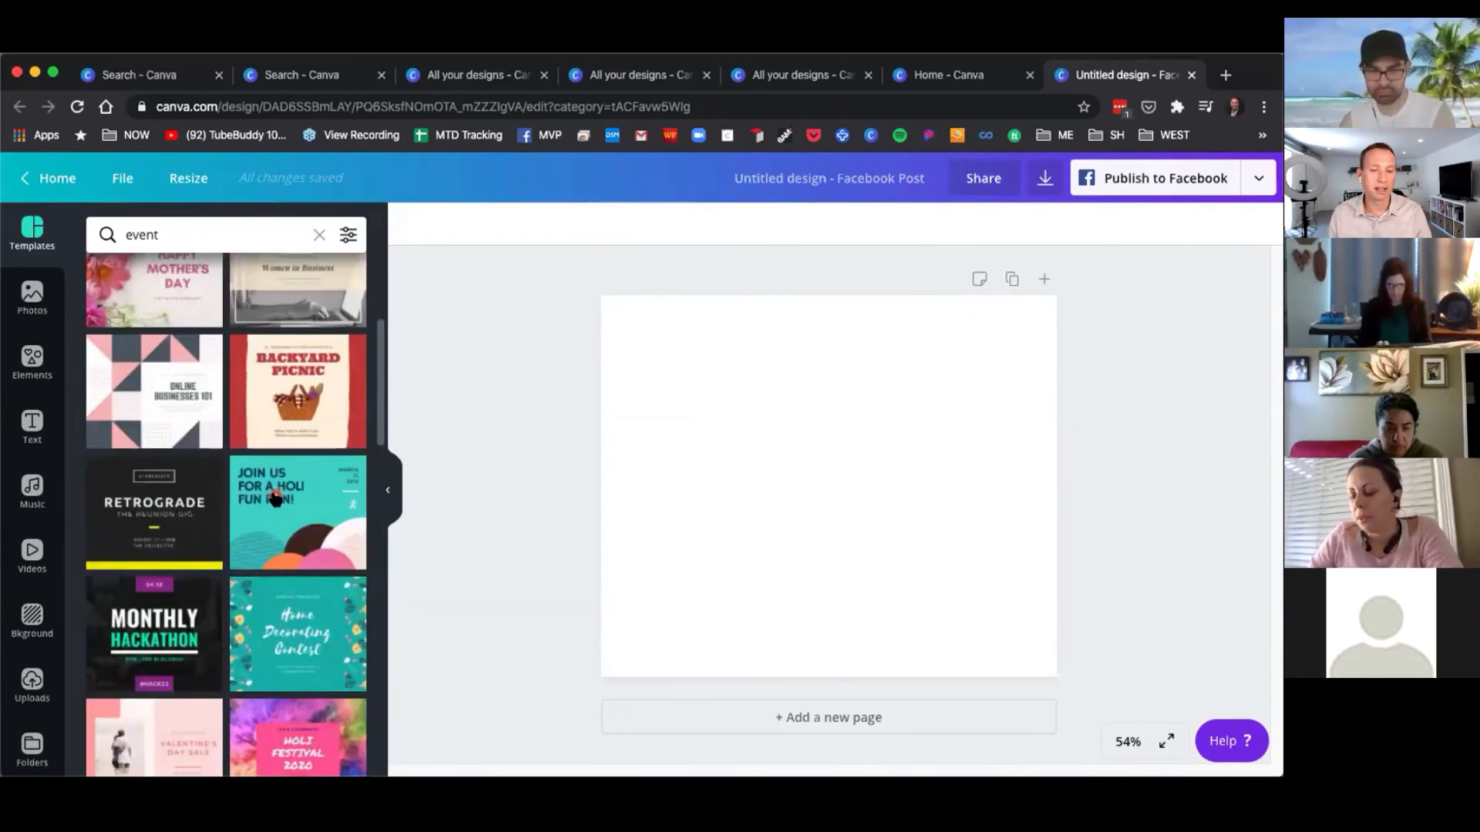
{"action": "scroll", "coordinate": [275, 499], "scroll_direction": "up", "scroll_amount": 4}
{"action": "scroll", "coordinate": [289, 557], "scroll_direction": "down", "scroll_amount": 1}
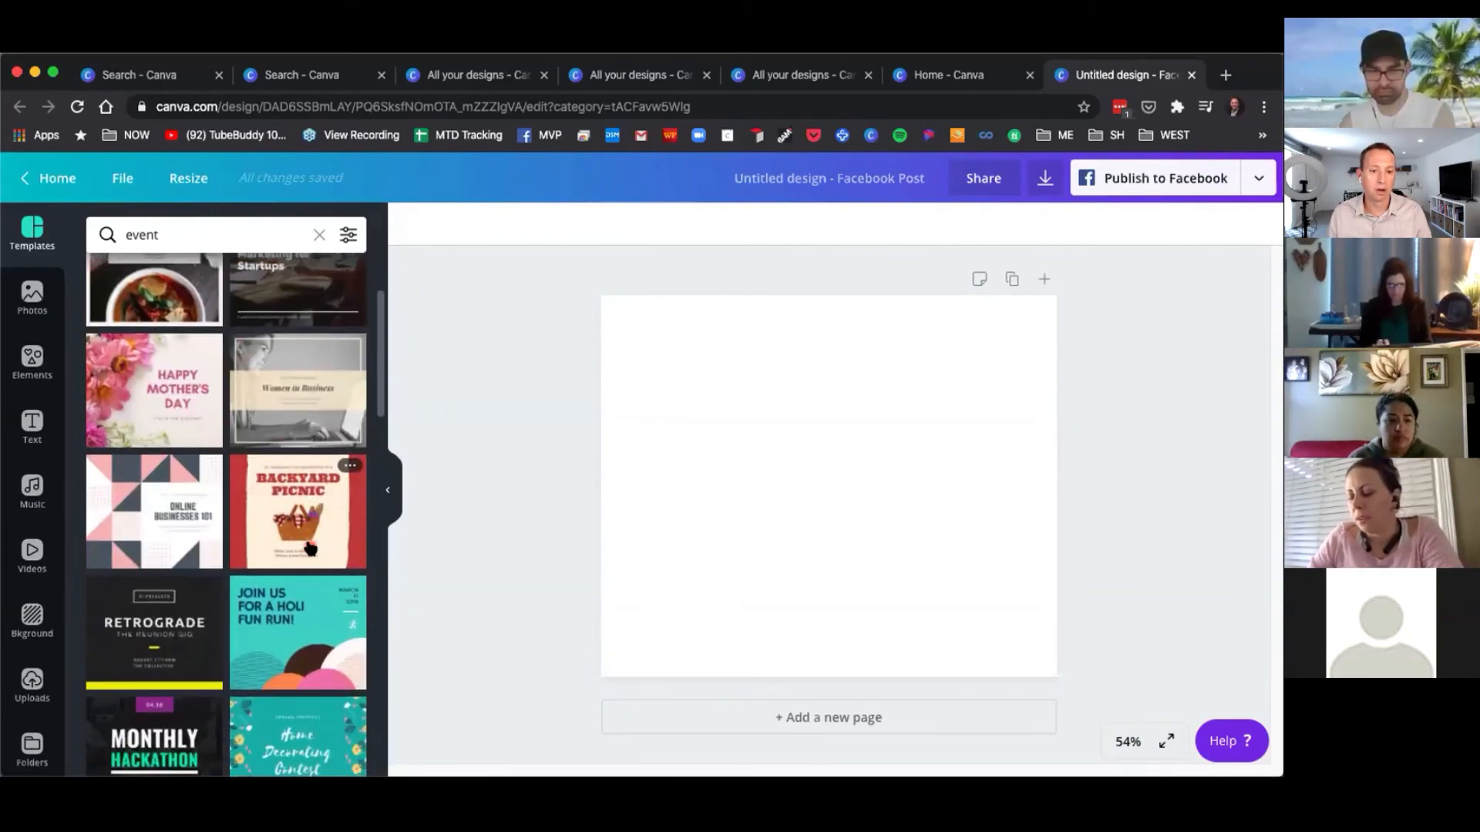
{"action": "left_click", "coordinate": [282, 608]}
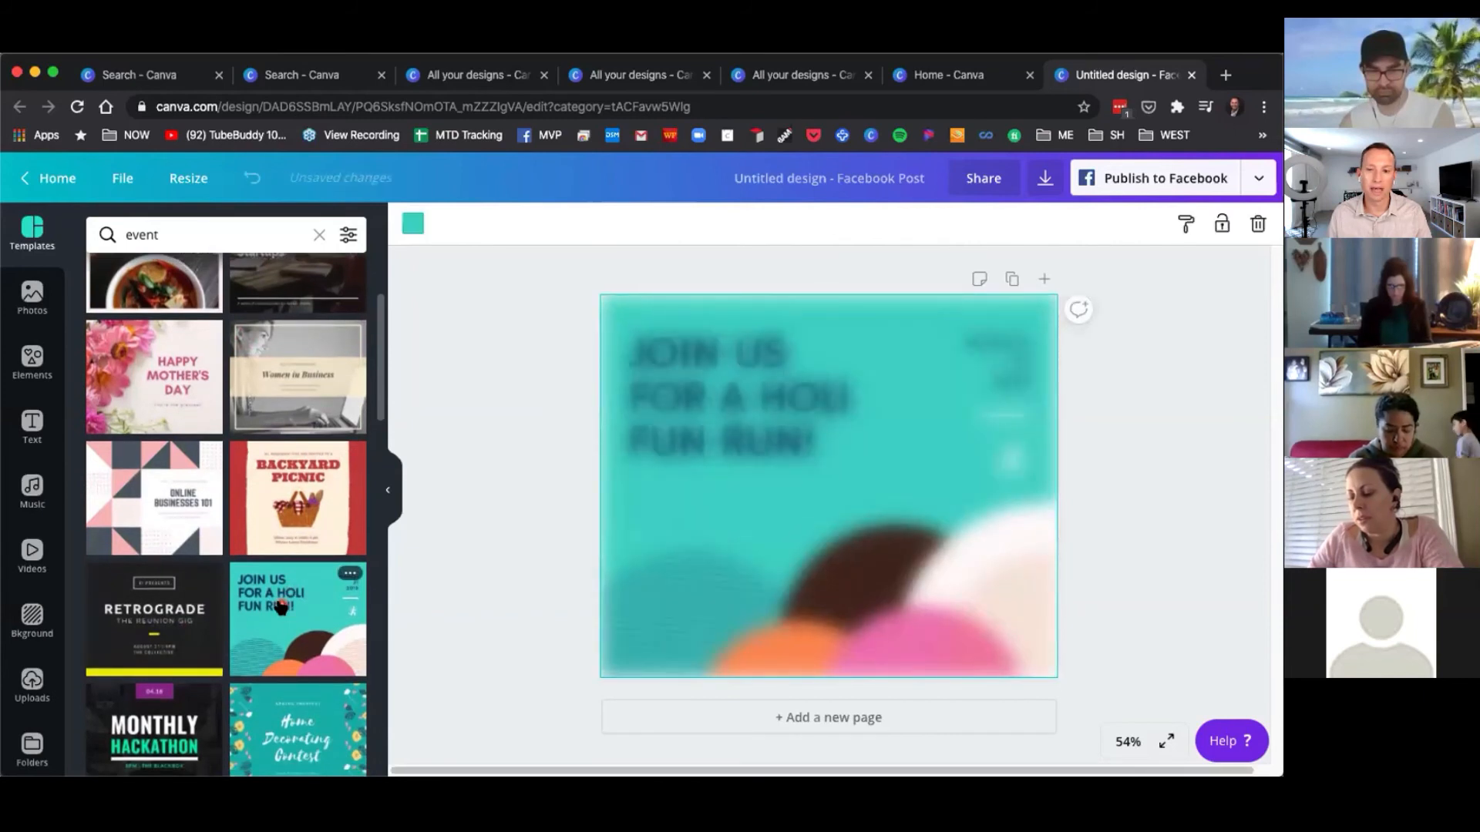
Select the headline text, the word HOLI, and the decorative circle shapes in the template, then deselect.
{"action": "left_click", "coordinate": [774, 441]}
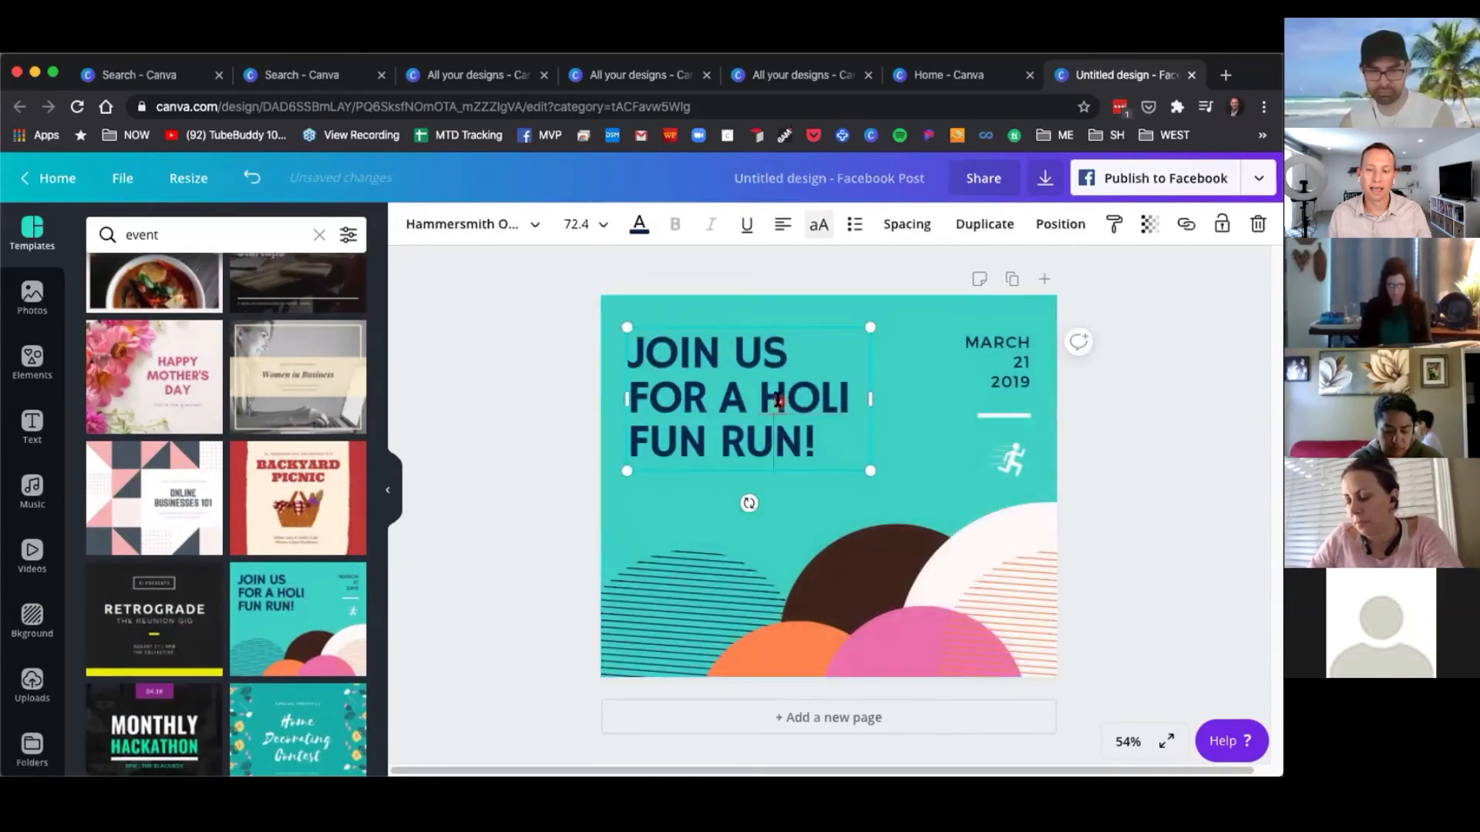
{"action": "double_click", "coordinate": [777, 399]}
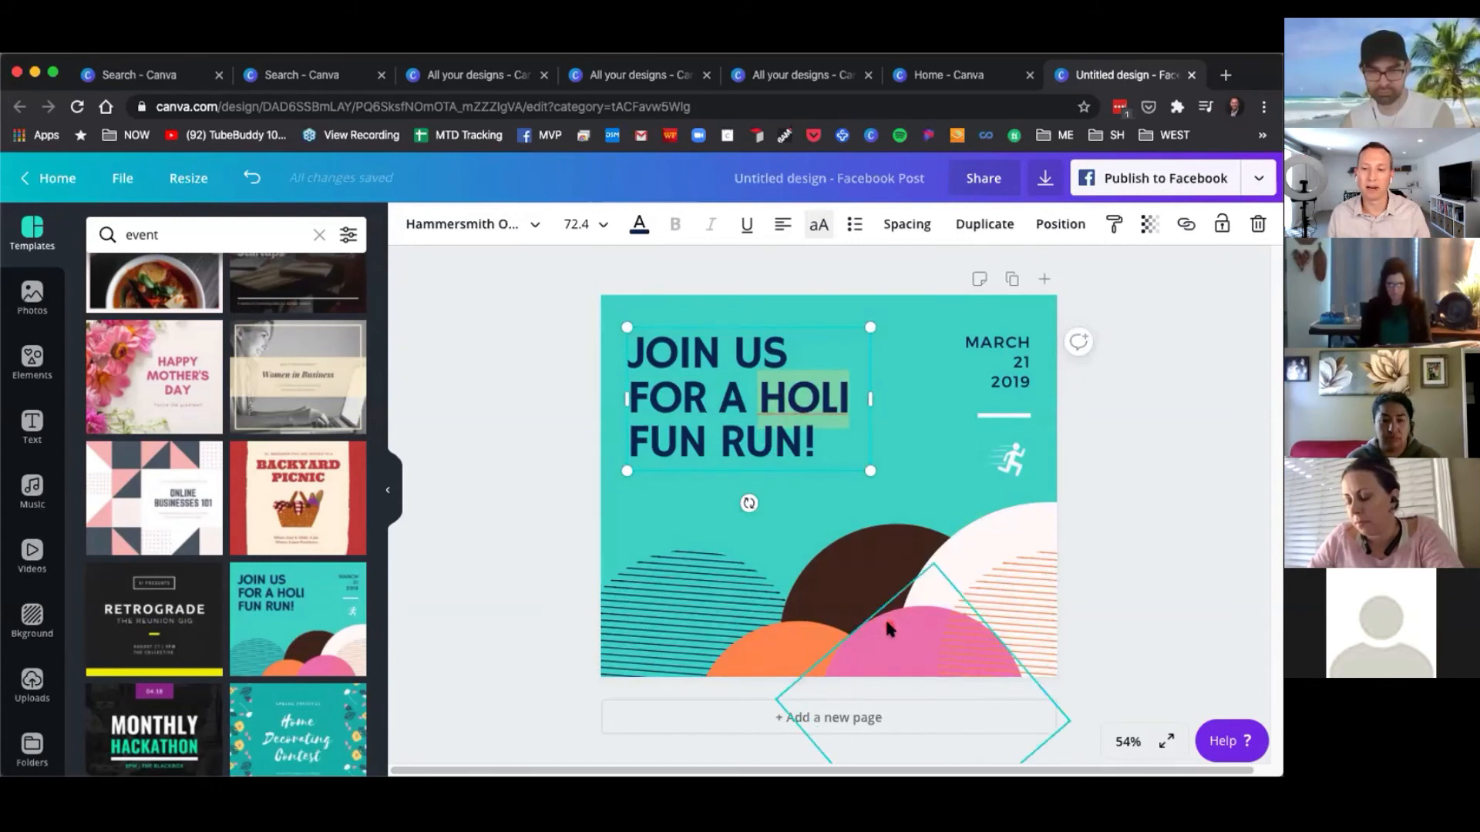
{"action": "left_click", "coordinate": [836, 605]}
{"action": "left_click", "coordinate": [713, 598]}
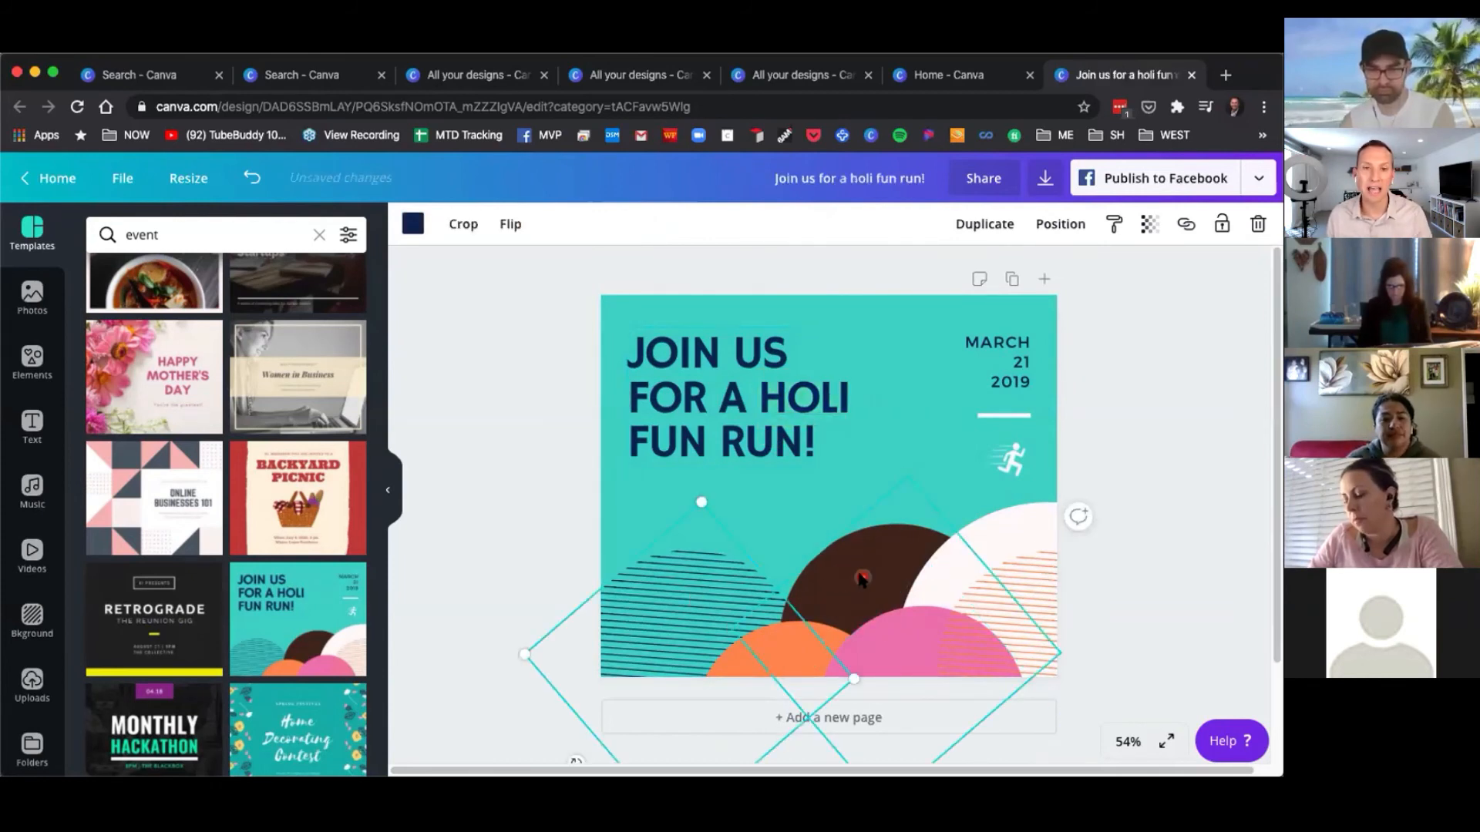
{"action": "left_click", "coordinate": [1029, 563]}
{"action": "left_click", "coordinate": [983, 547]}
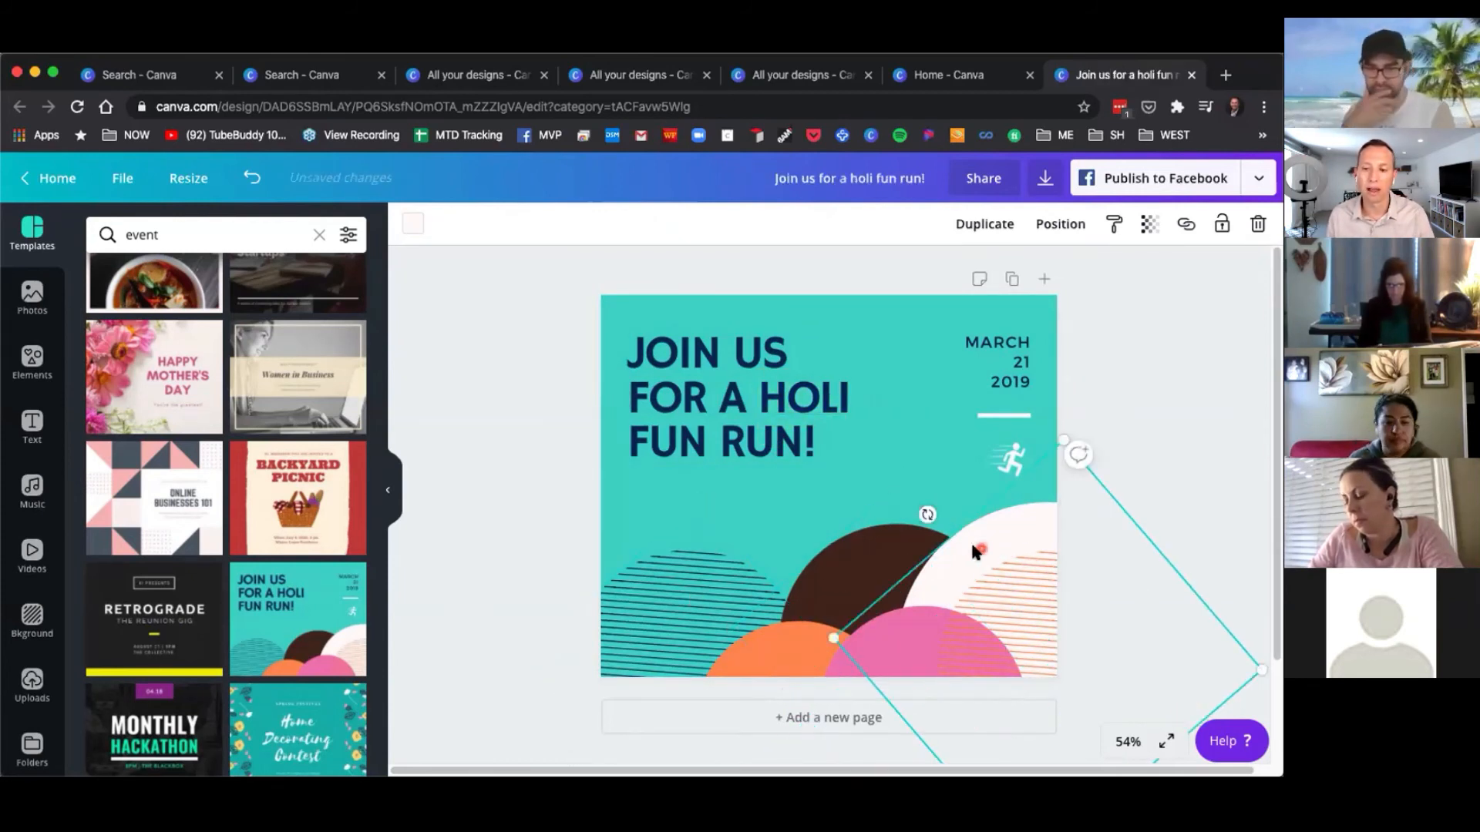
{"action": "left_click", "coordinate": [508, 418]}
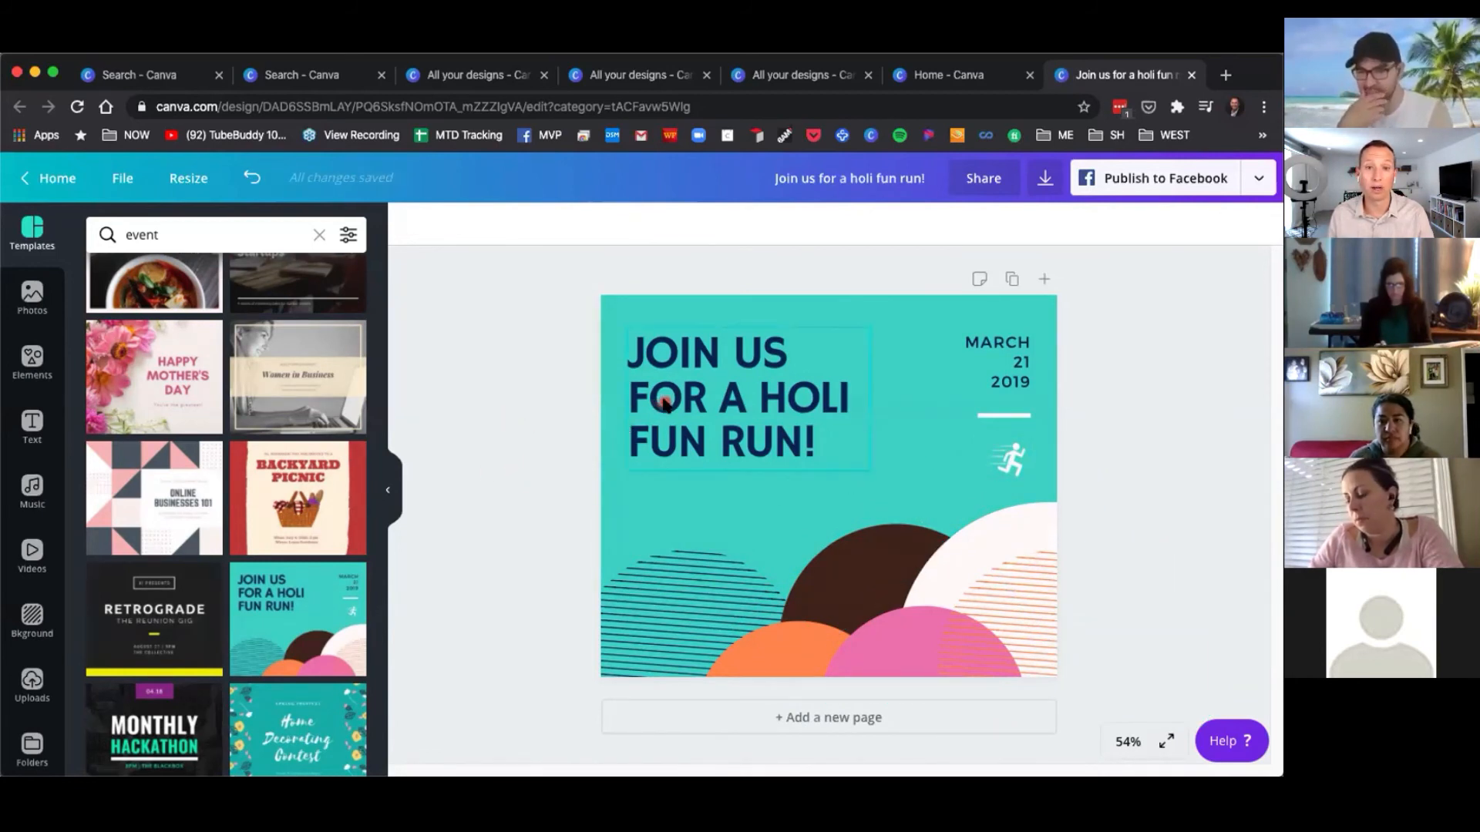
Return home, open all your designs, scroll down and open the HEART design.
{"action": "left_click", "coordinate": [49, 179]}
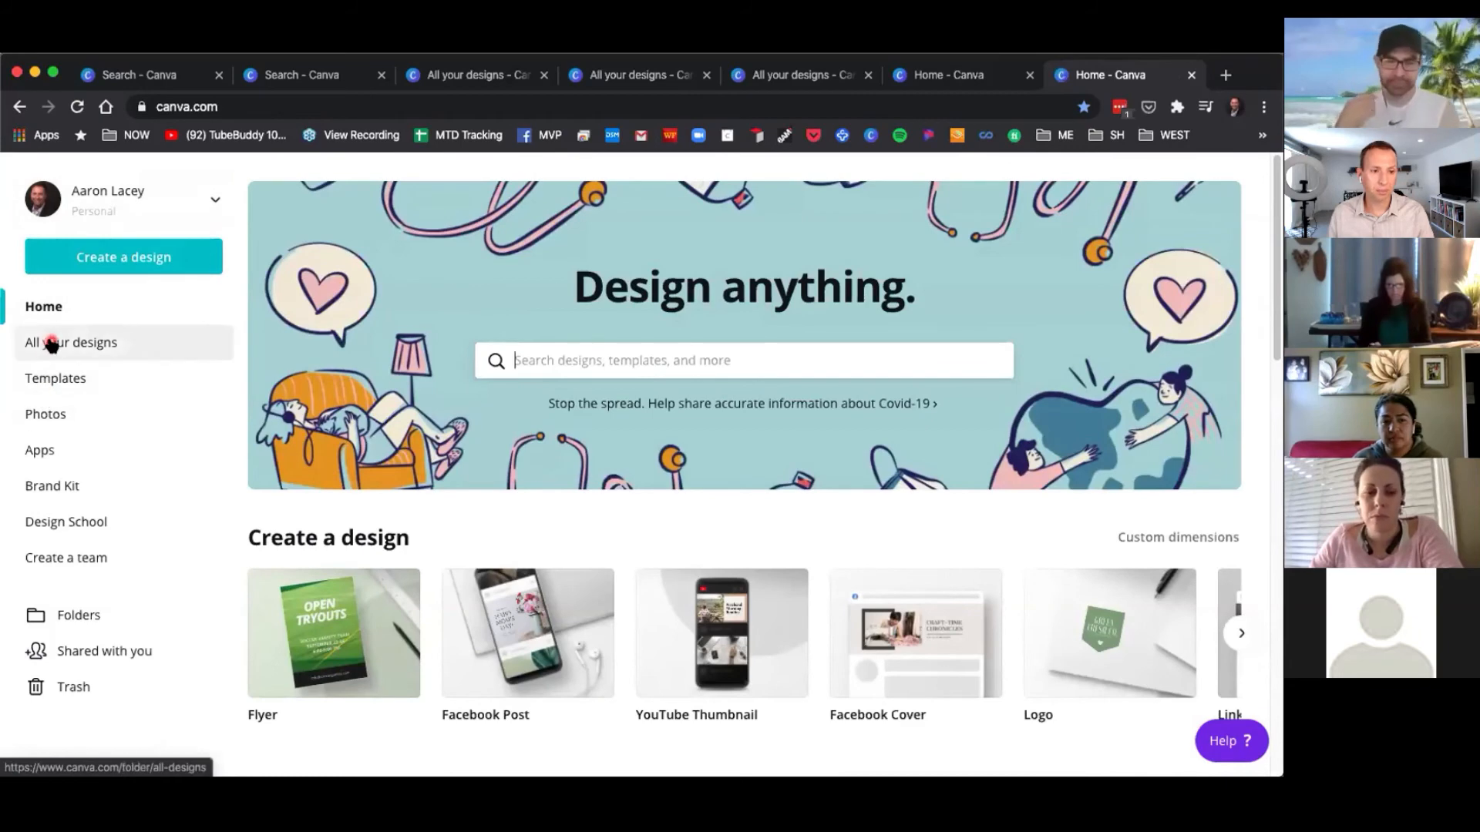
{"action": "left_click", "coordinate": [51, 344]}
{"action": "scroll", "coordinate": [651, 694], "scroll_direction": "down", "scroll_amount": 3}
{"action": "scroll", "coordinate": [652, 529], "scroll_direction": "down", "scroll_amount": 5}
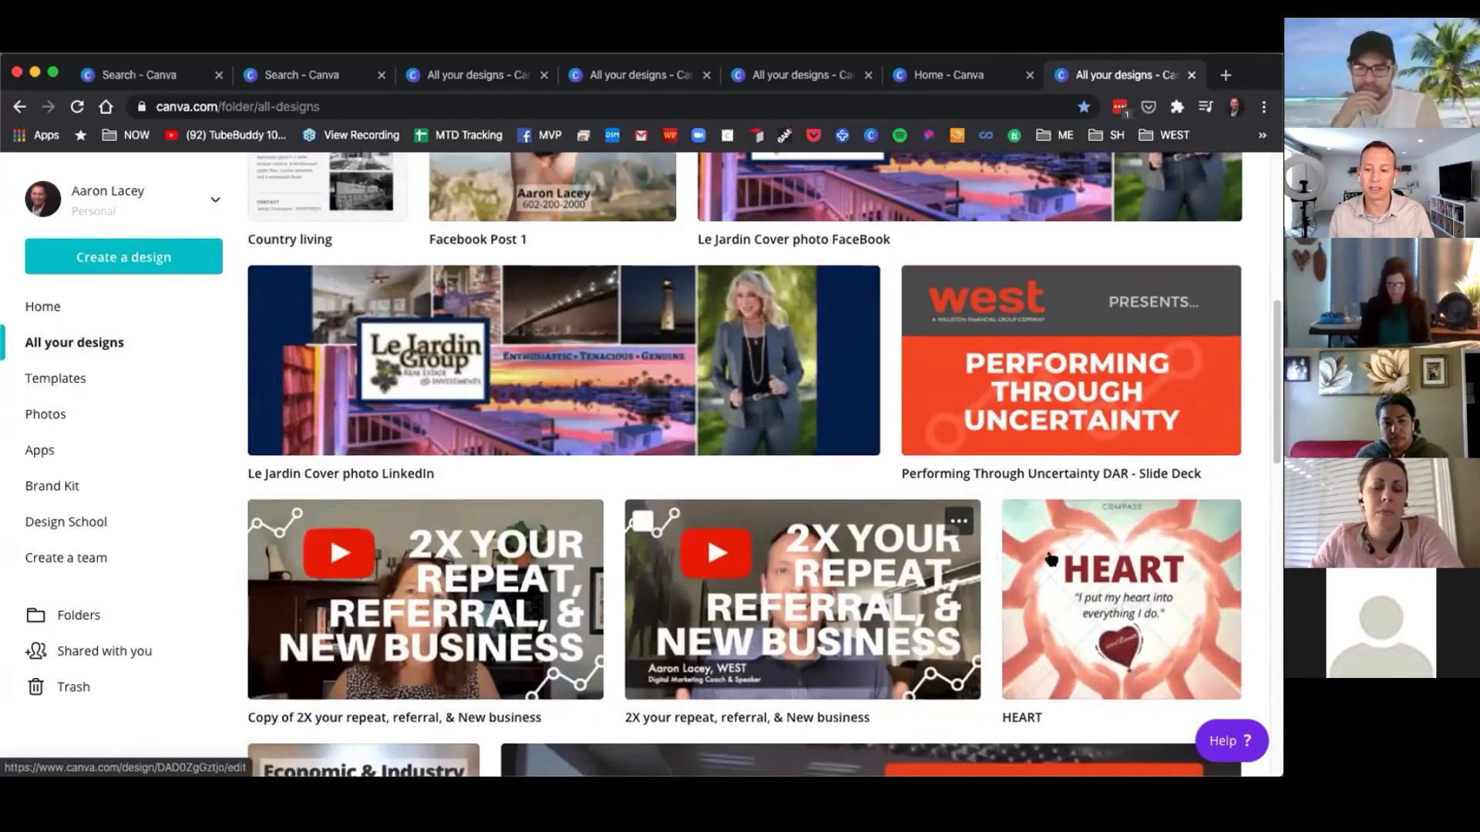
{"action": "left_click", "coordinate": [1142, 547]}
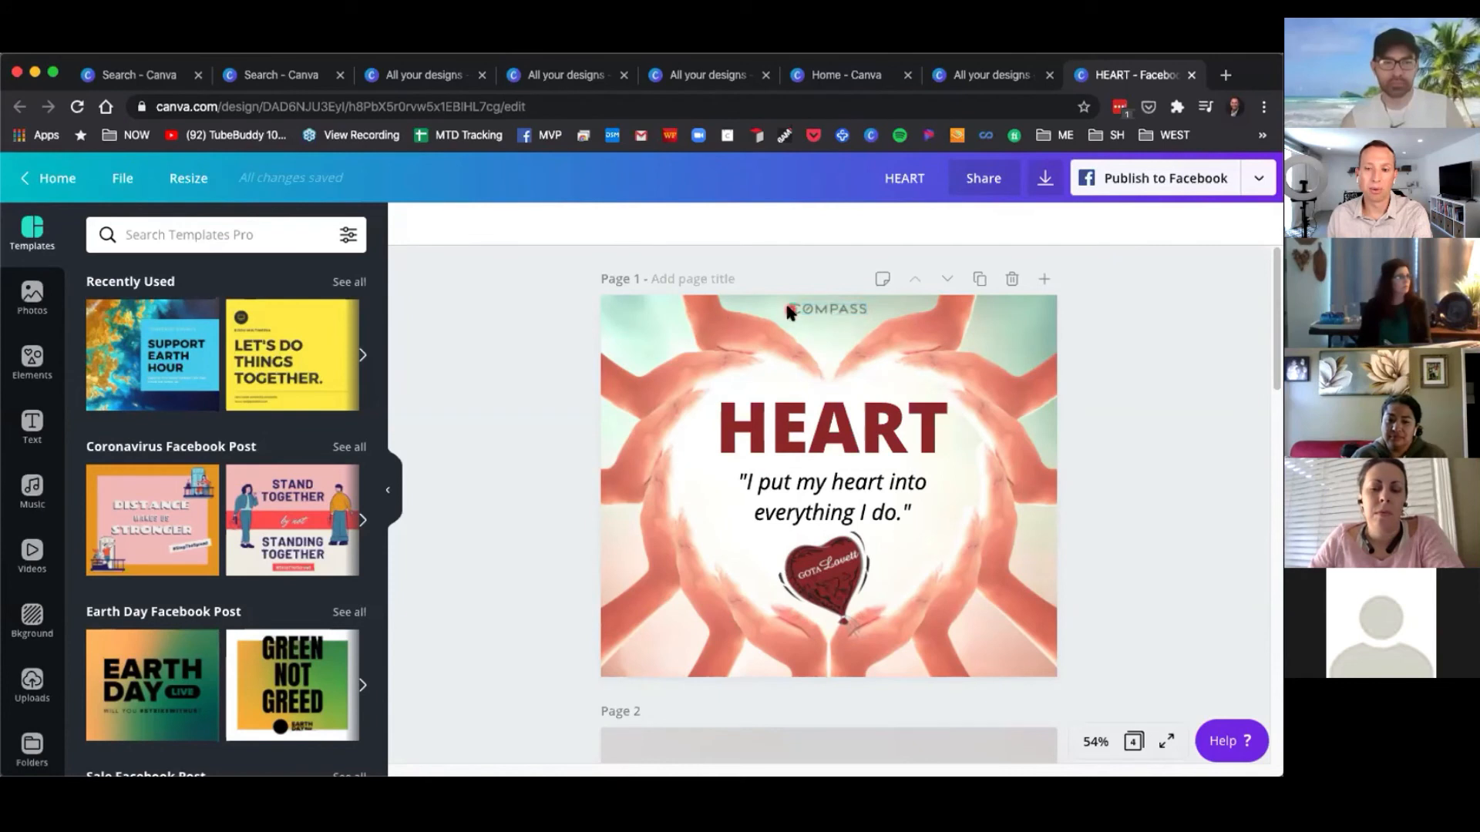
Select the hands background photo and search templates for heart.
{"action": "left_click", "coordinate": [645, 353]}
{"action": "left_click", "coordinate": [224, 241]}
{"action": "type", "text": "hands"}
{"action": "key", "text": "Return"}
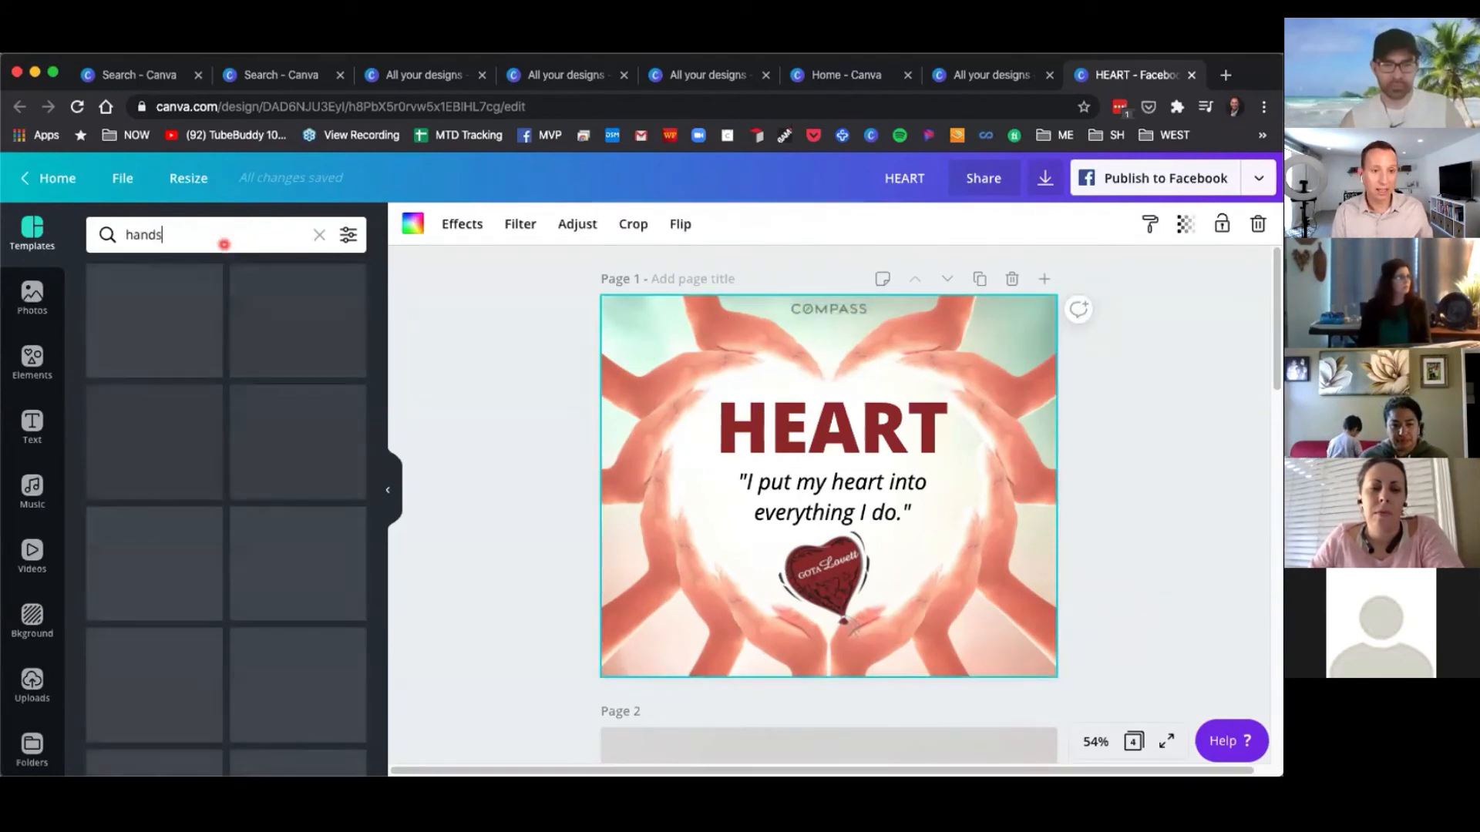
{"action": "key", "text": "BackSpace"}
{"action": "key", "text": "BackSpace"}
{"action": "key", "text": "BackSpace"}
{"action": "key", "text": "BackSpace"}
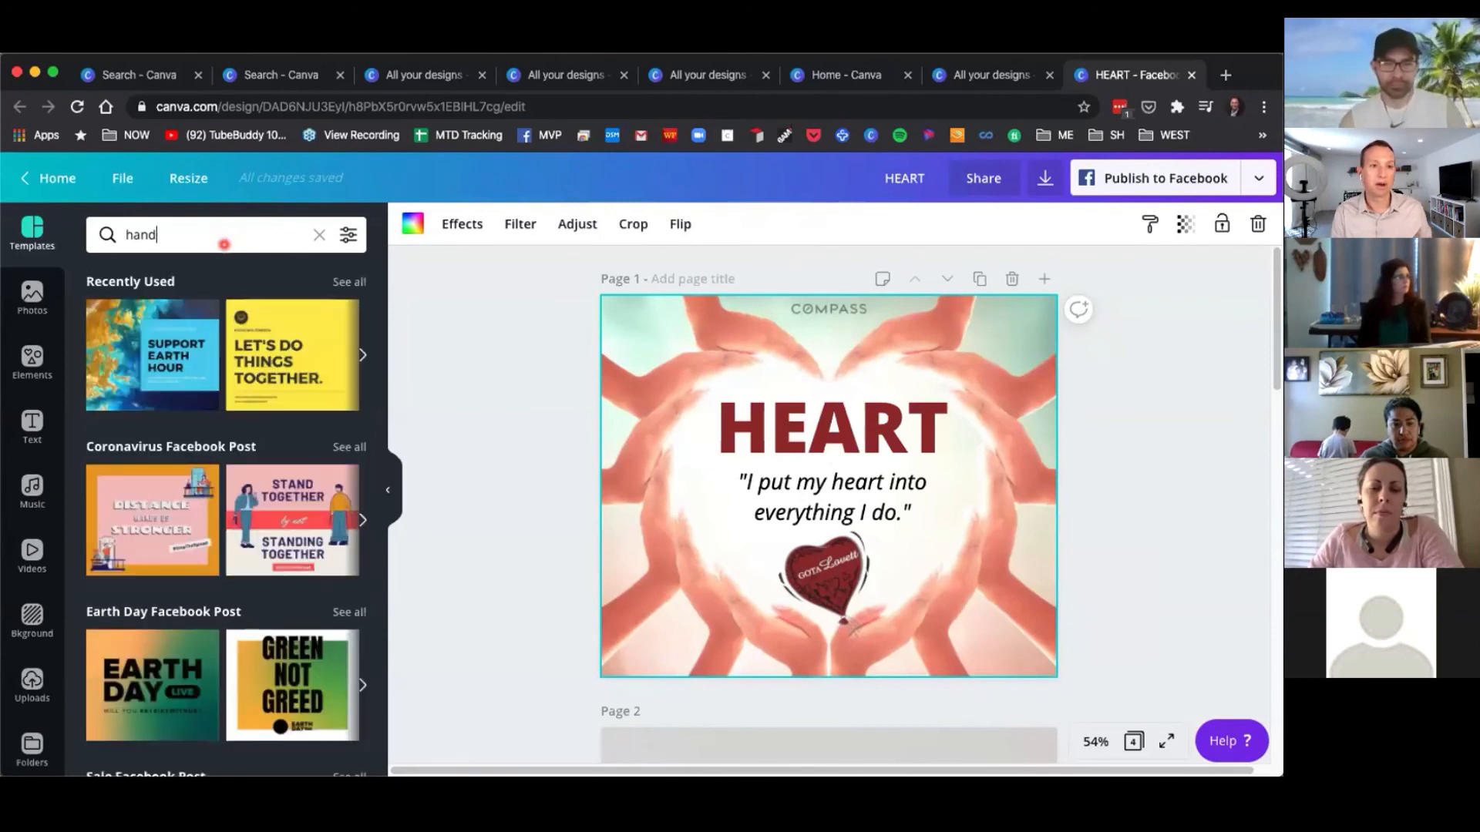
{"action": "type", "text": "eart"}
{"action": "key", "text": "Return"}
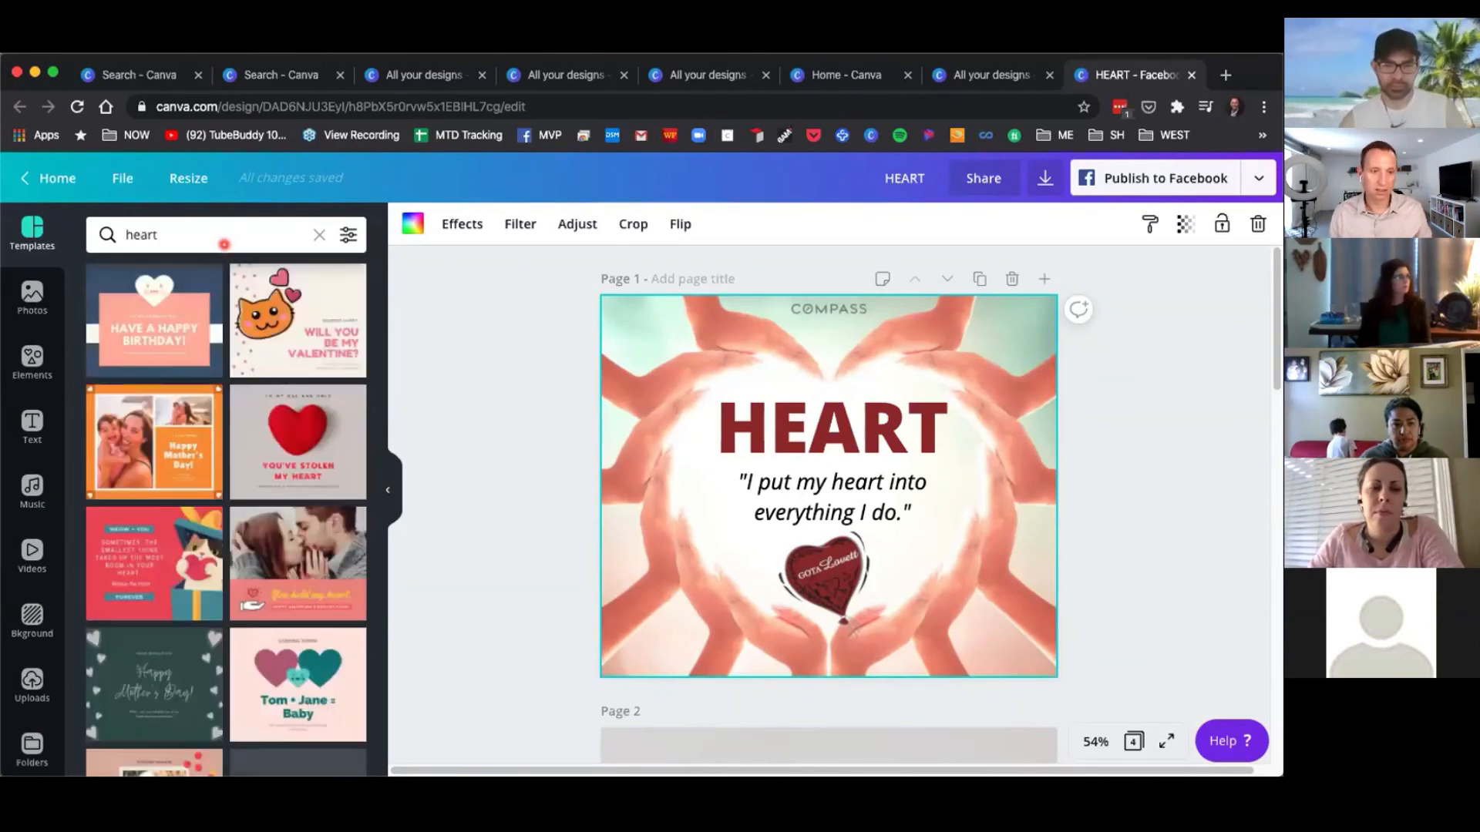
Search the photo library for heart.
{"action": "left_click", "coordinate": [32, 299]}
{"action": "left_click", "coordinate": [168, 232]}
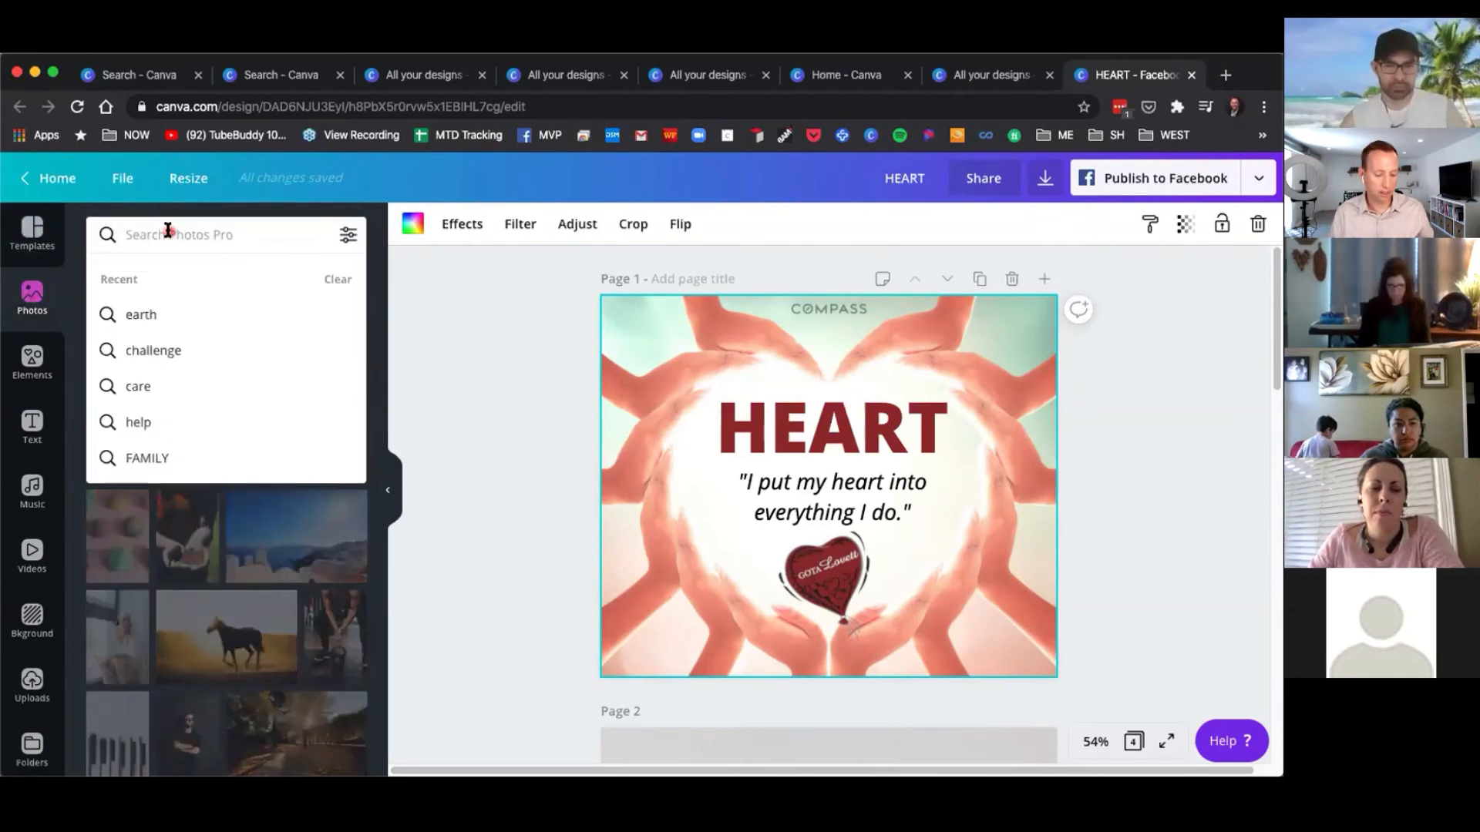
{"action": "type", "text": "heart"}
{"action": "key", "text": "Return"}
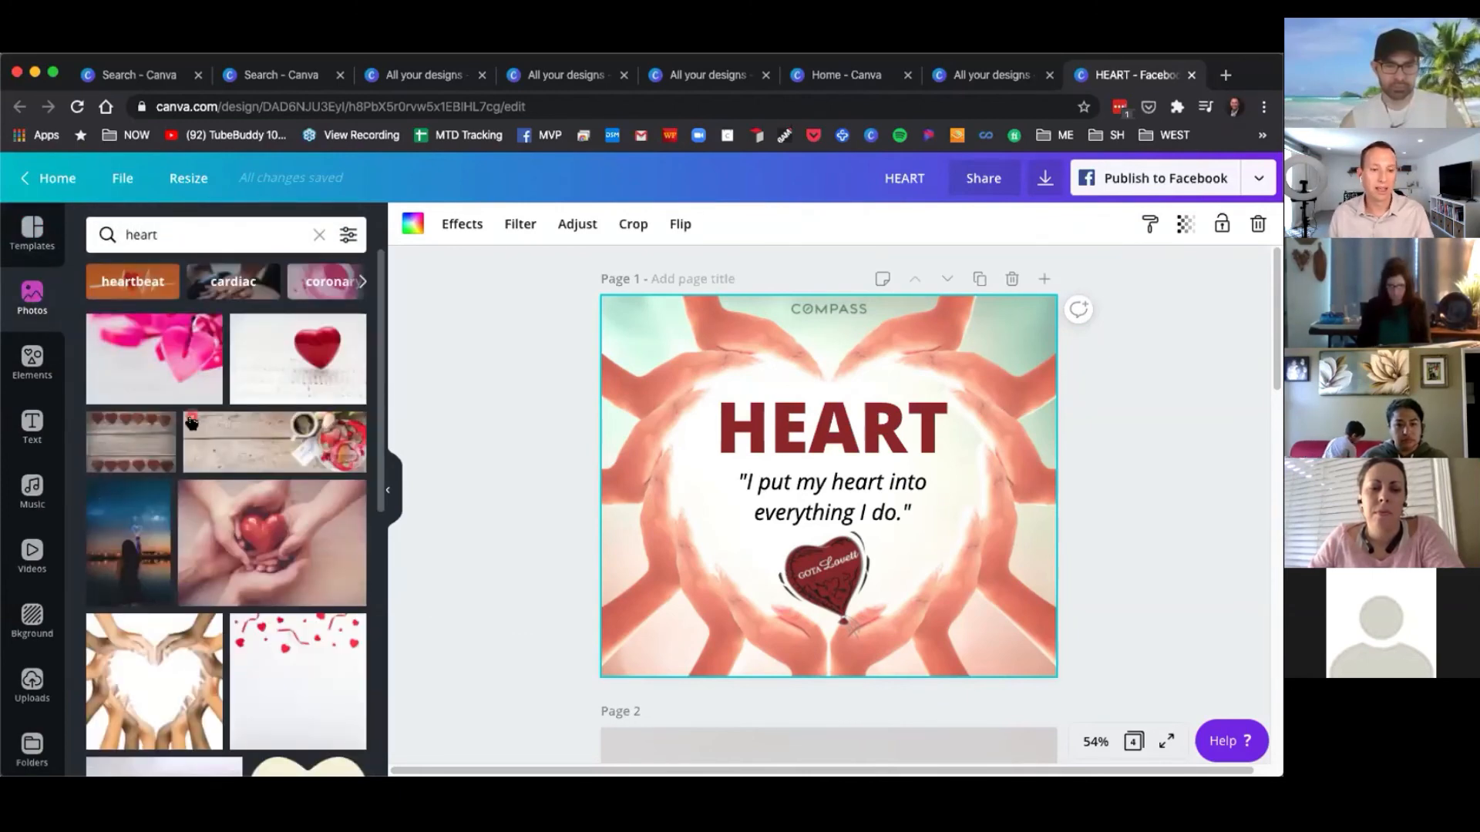
Scroll the heart photo results and select the HEART title, then the quote text box.
{"action": "scroll", "coordinate": [183, 524], "scroll_direction": "down", "scroll_amount": 2}
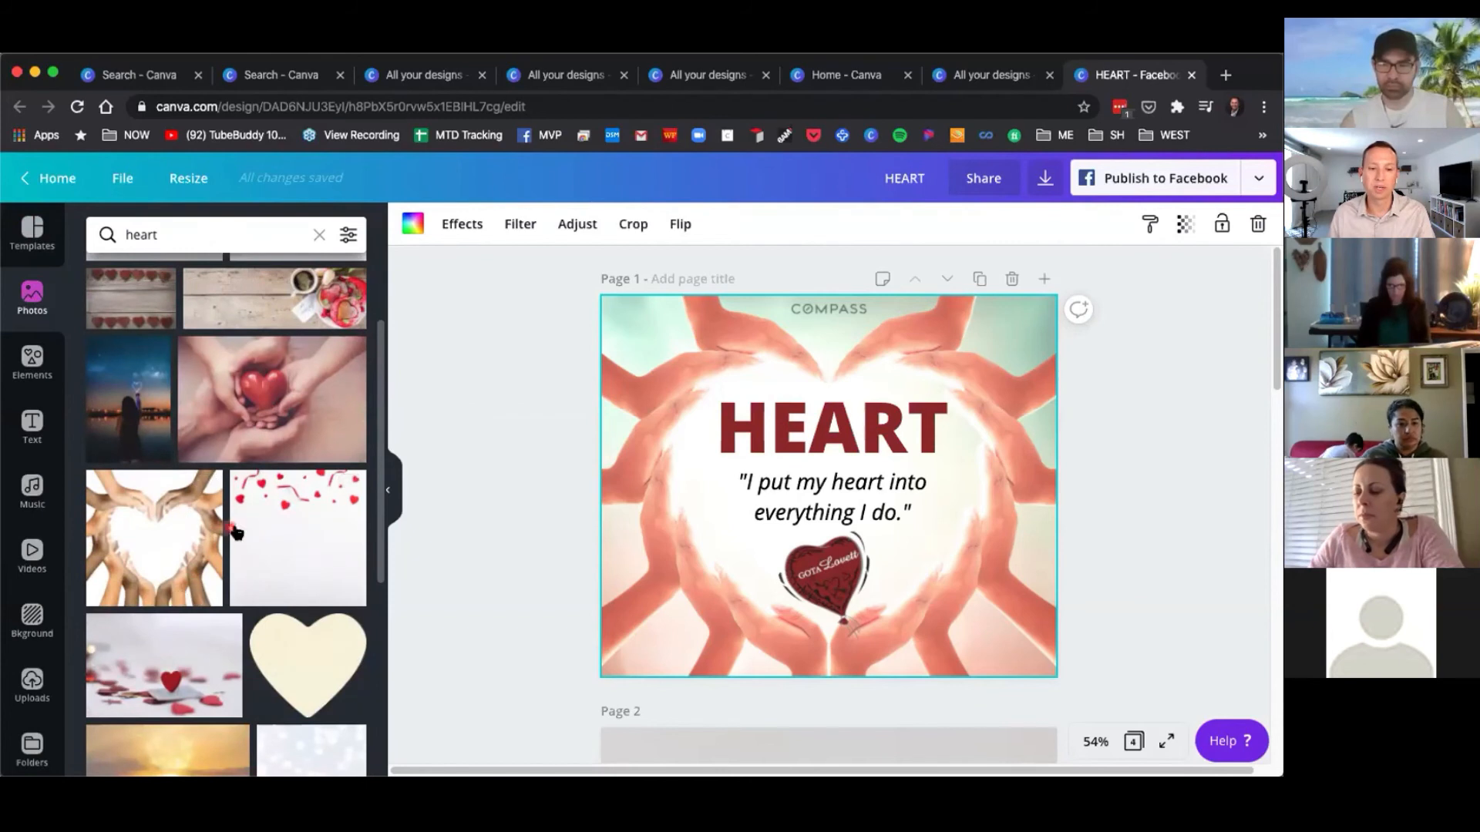
{"action": "left_click", "coordinate": [805, 429]}
{"action": "left_click", "coordinate": [801, 497]}
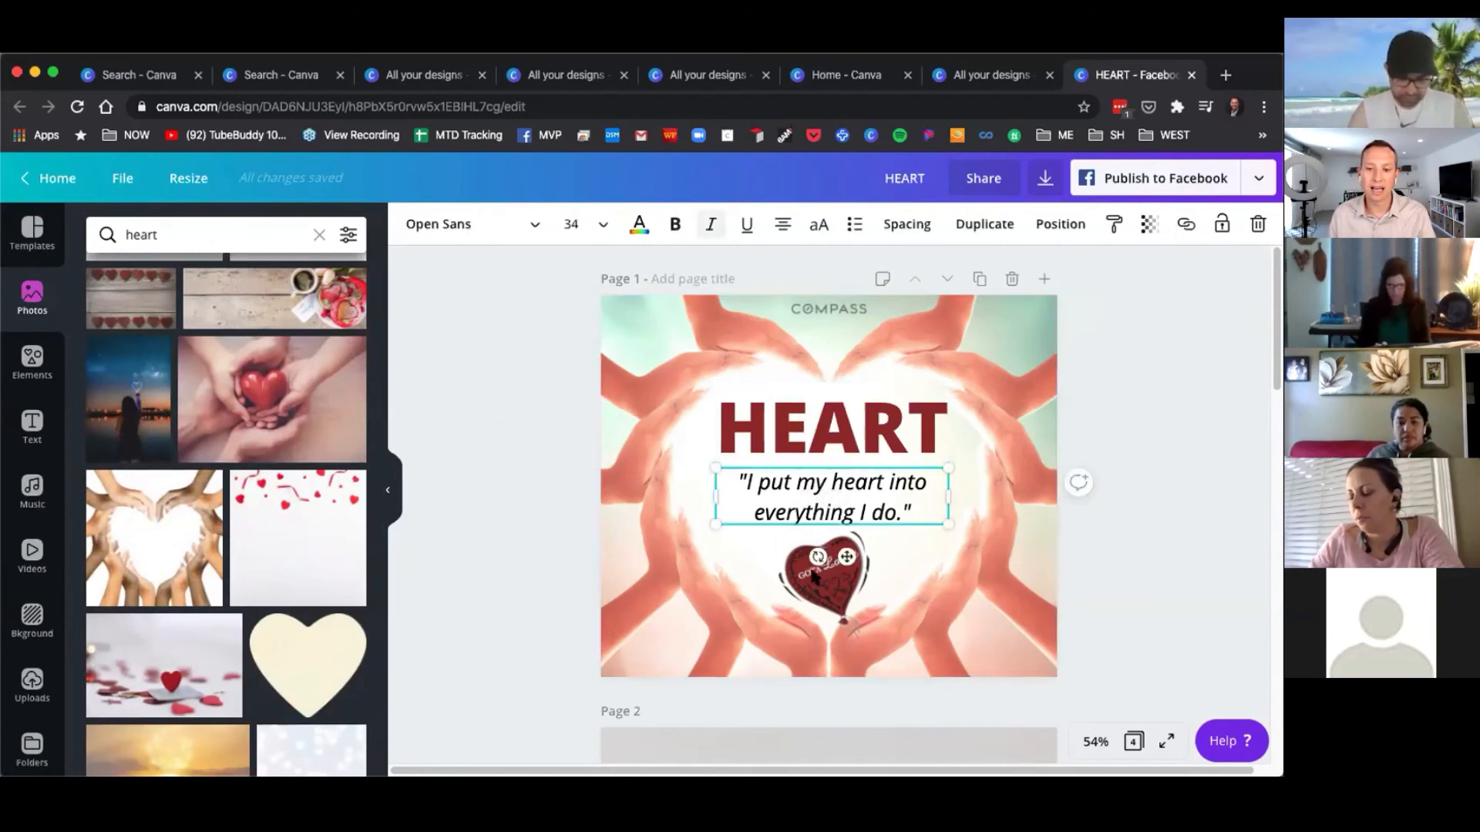
Select the heart sticker and the COMPASS logo on the first page of the HEART design.
{"action": "left_click", "coordinate": [815, 574]}
{"action": "left_click", "coordinate": [832, 311]}
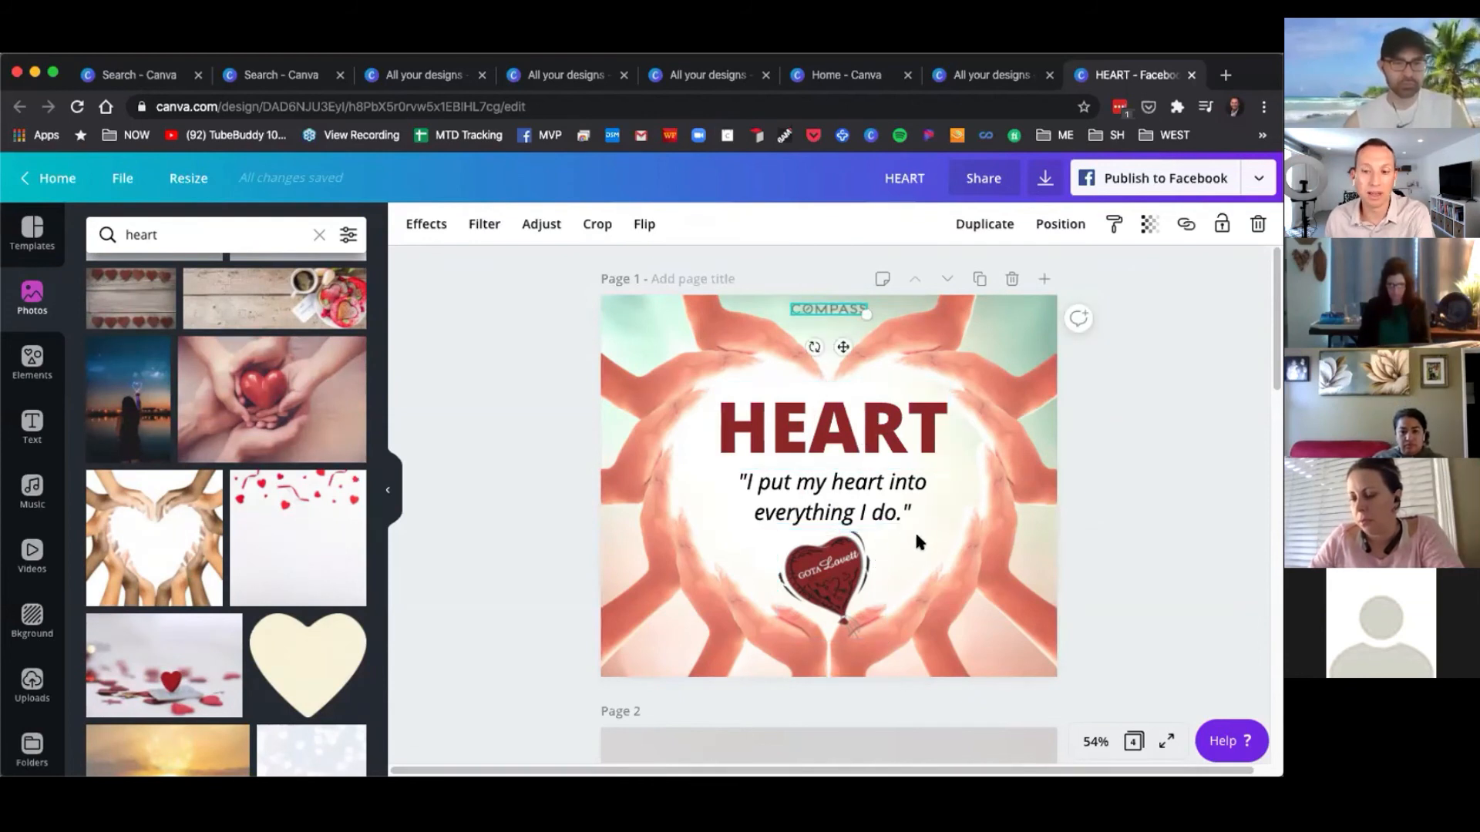
{"action": "left_click", "coordinate": [1125, 494]}
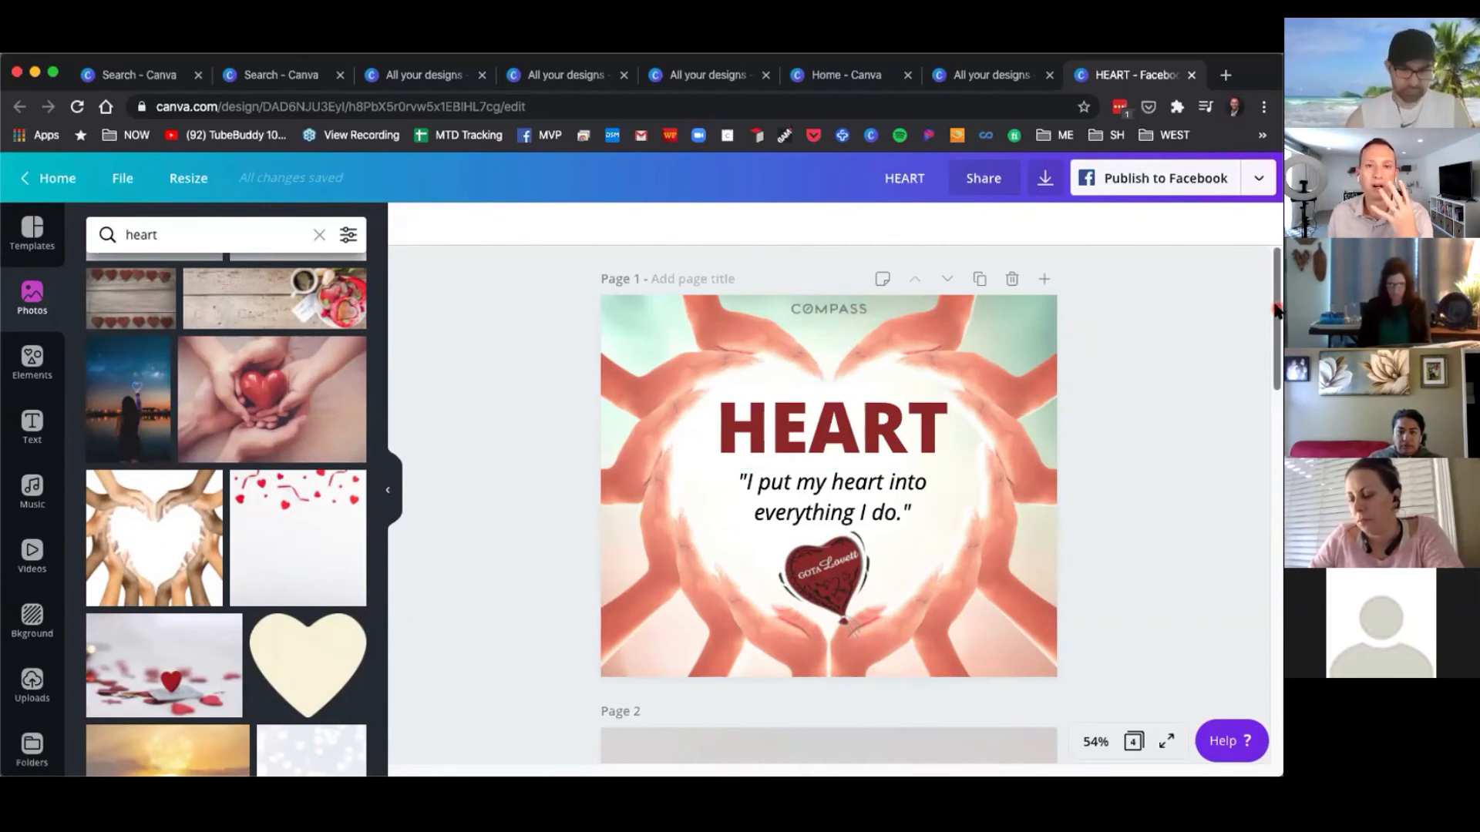
Scroll through the four pages of the HEART design to review them.
{"action": "left_click_drag", "start_coordinate": [1276, 314], "coordinate": [1278, 418]}
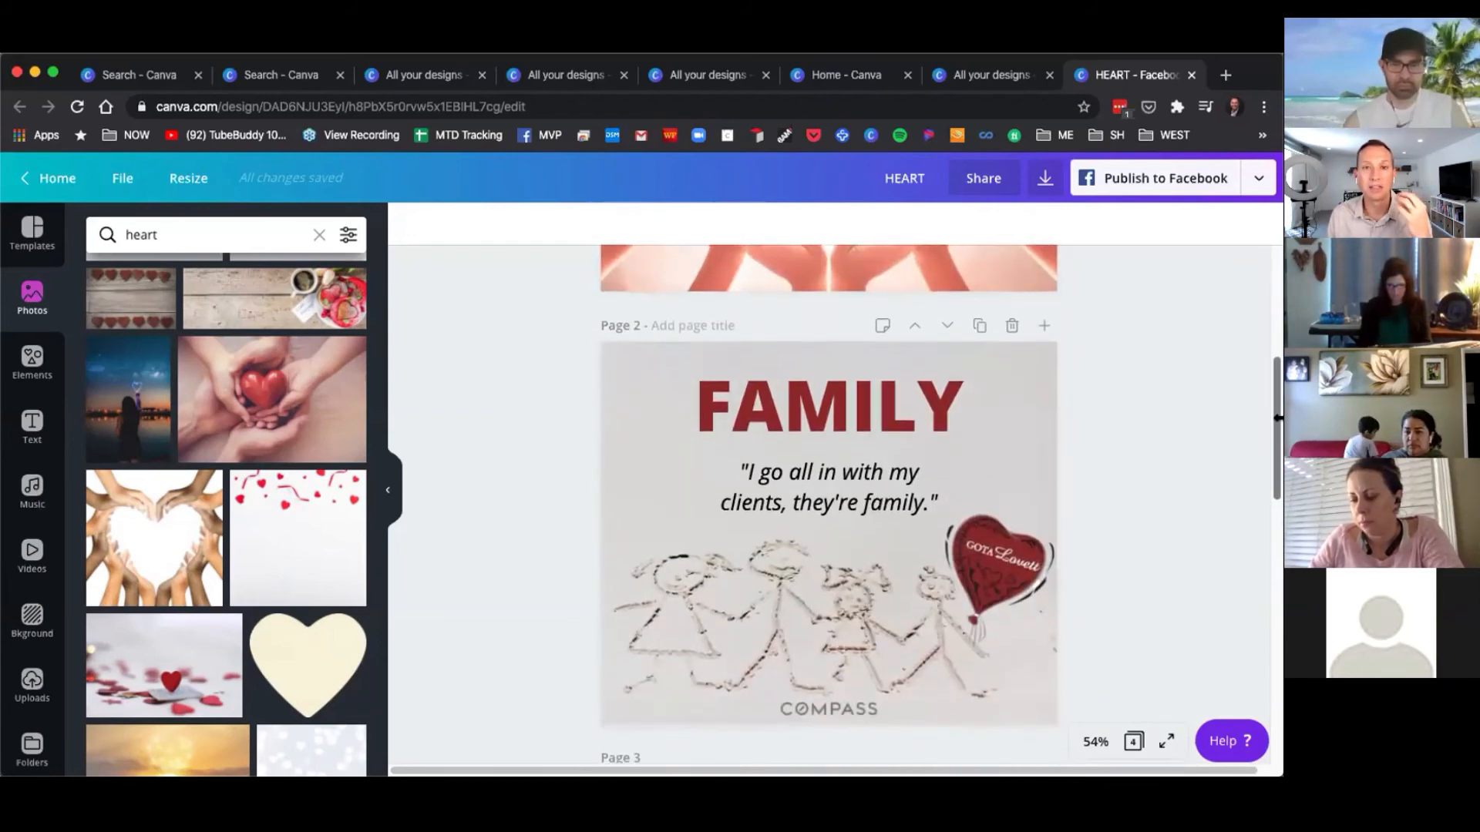
{"action": "left_click_drag", "start_coordinate": [1278, 418], "coordinate": [1264, 293]}
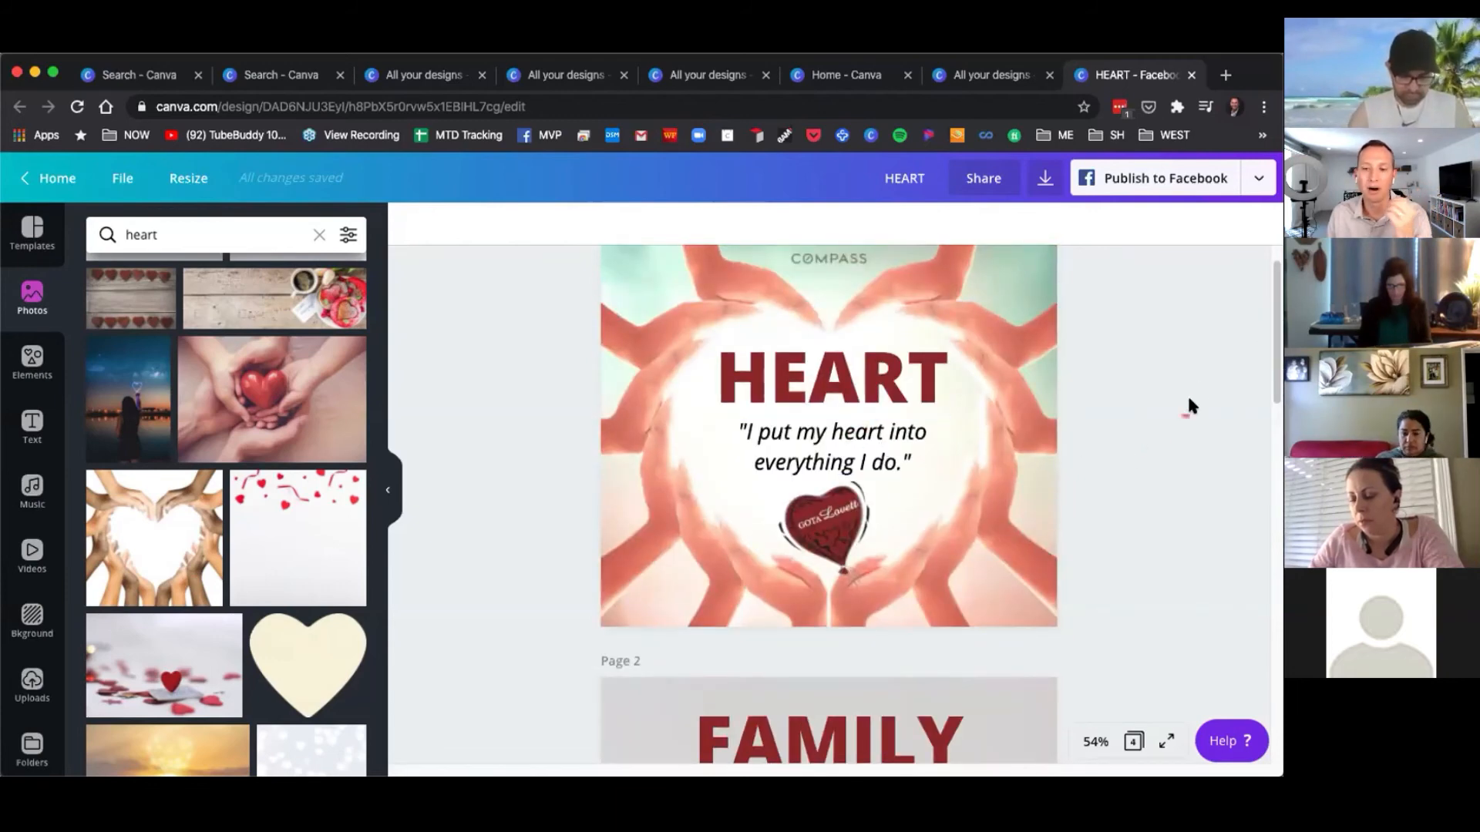
{"action": "left_click_drag", "start_coordinate": [1271, 304], "coordinate": [1277, 410]}
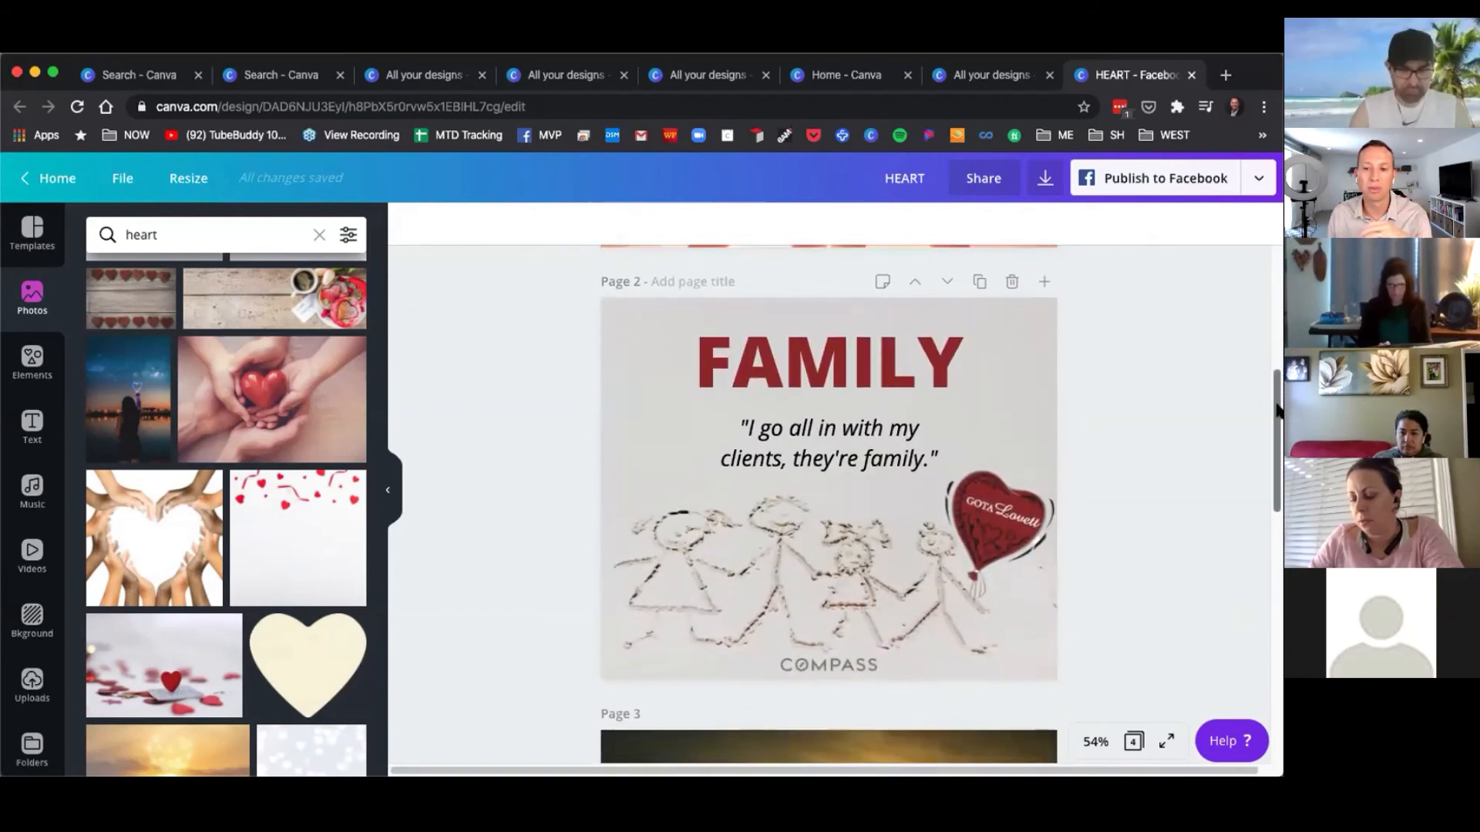
{"action": "left_click", "coordinate": [709, 592]}
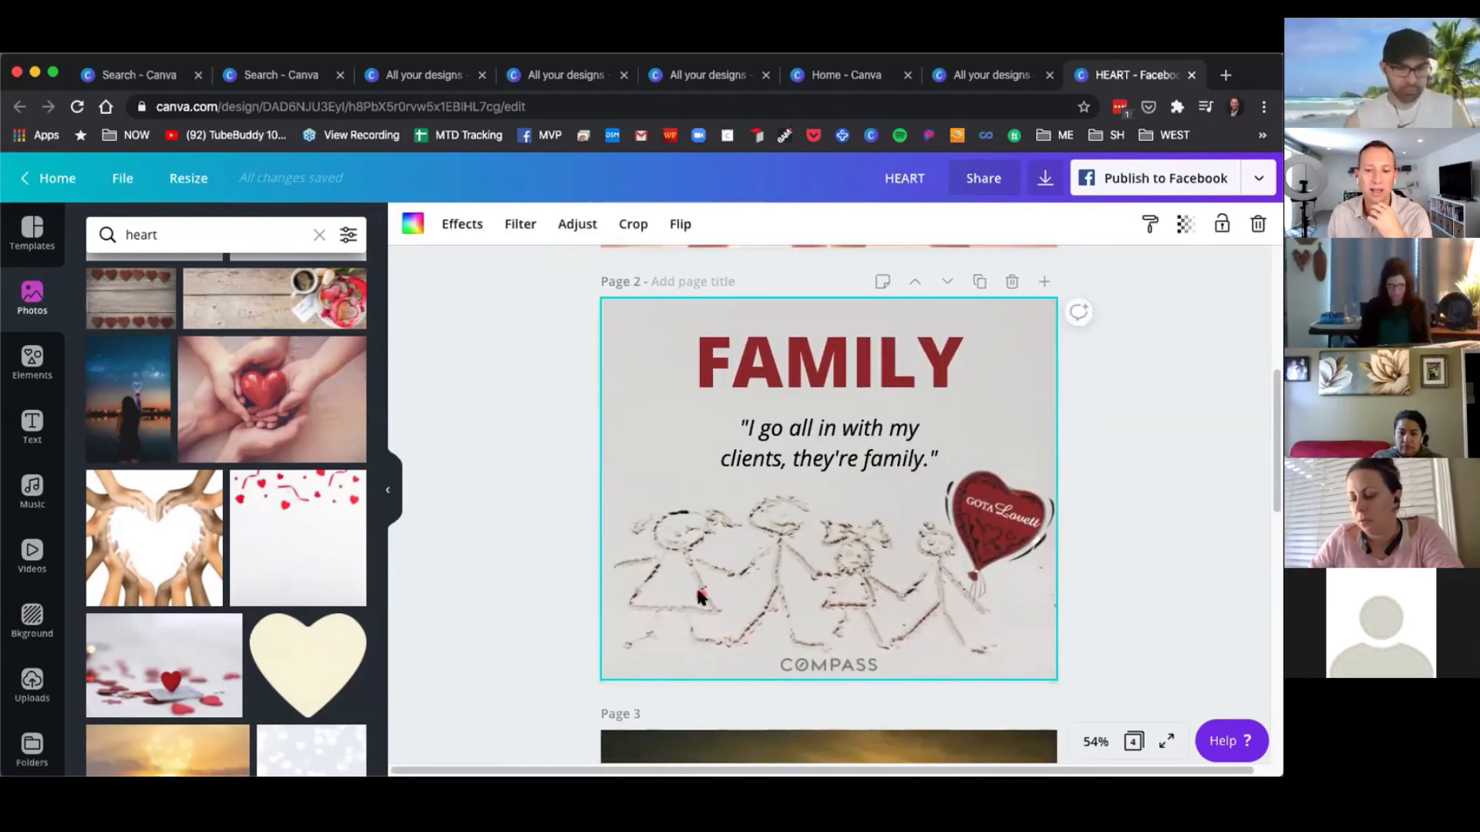
{"action": "left_click", "coordinate": [1191, 458]}
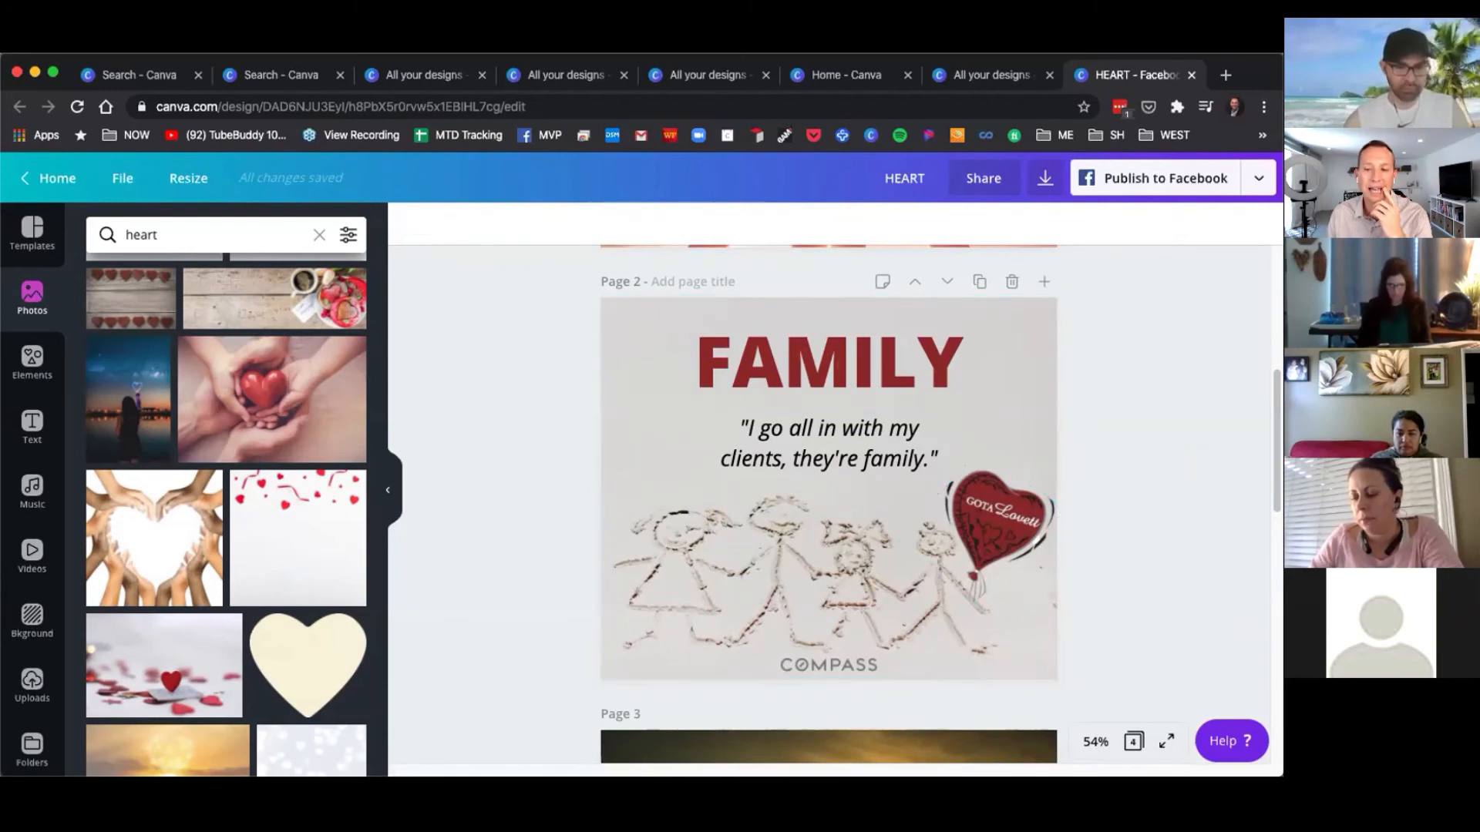
{"action": "scroll", "coordinate": [1273, 478], "scroll_direction": "down", "scroll_amount": 3}
{"action": "scroll", "coordinate": [1274, 484], "scroll_direction": "down", "scroll_amount": 3}
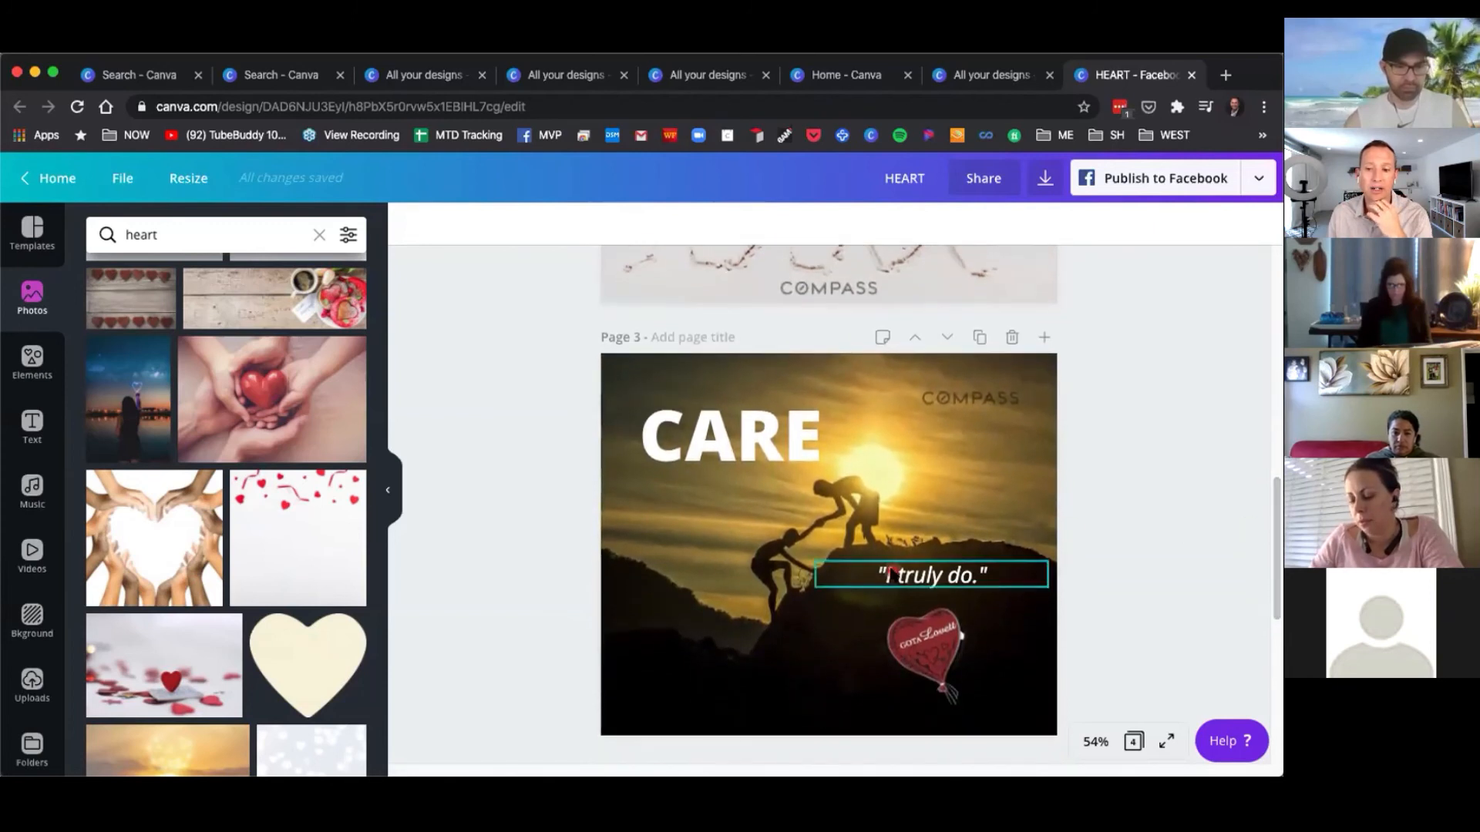
{"action": "scroll", "coordinate": [1274, 539], "scroll_direction": "down", "scroll_amount": 3}
{"action": "scroll", "coordinate": [1275, 557], "scroll_direction": "down", "scroll_amount": 5}
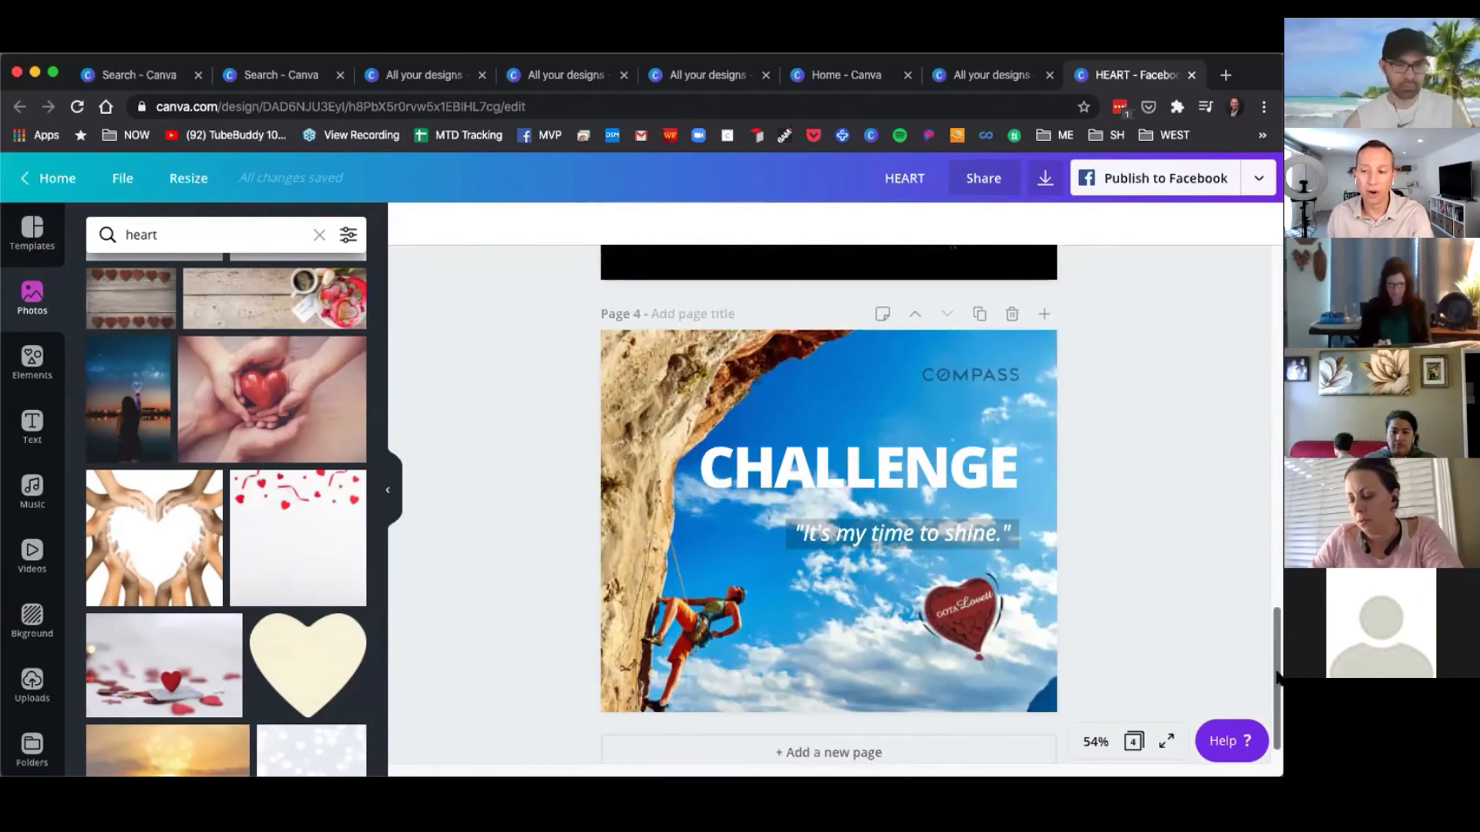
{"action": "scroll", "coordinate": [1276, 485], "scroll_direction": "up", "scroll_amount": 11}
{"action": "left_click_drag", "start_coordinate": [1273, 485], "coordinate": [1261, 314]}
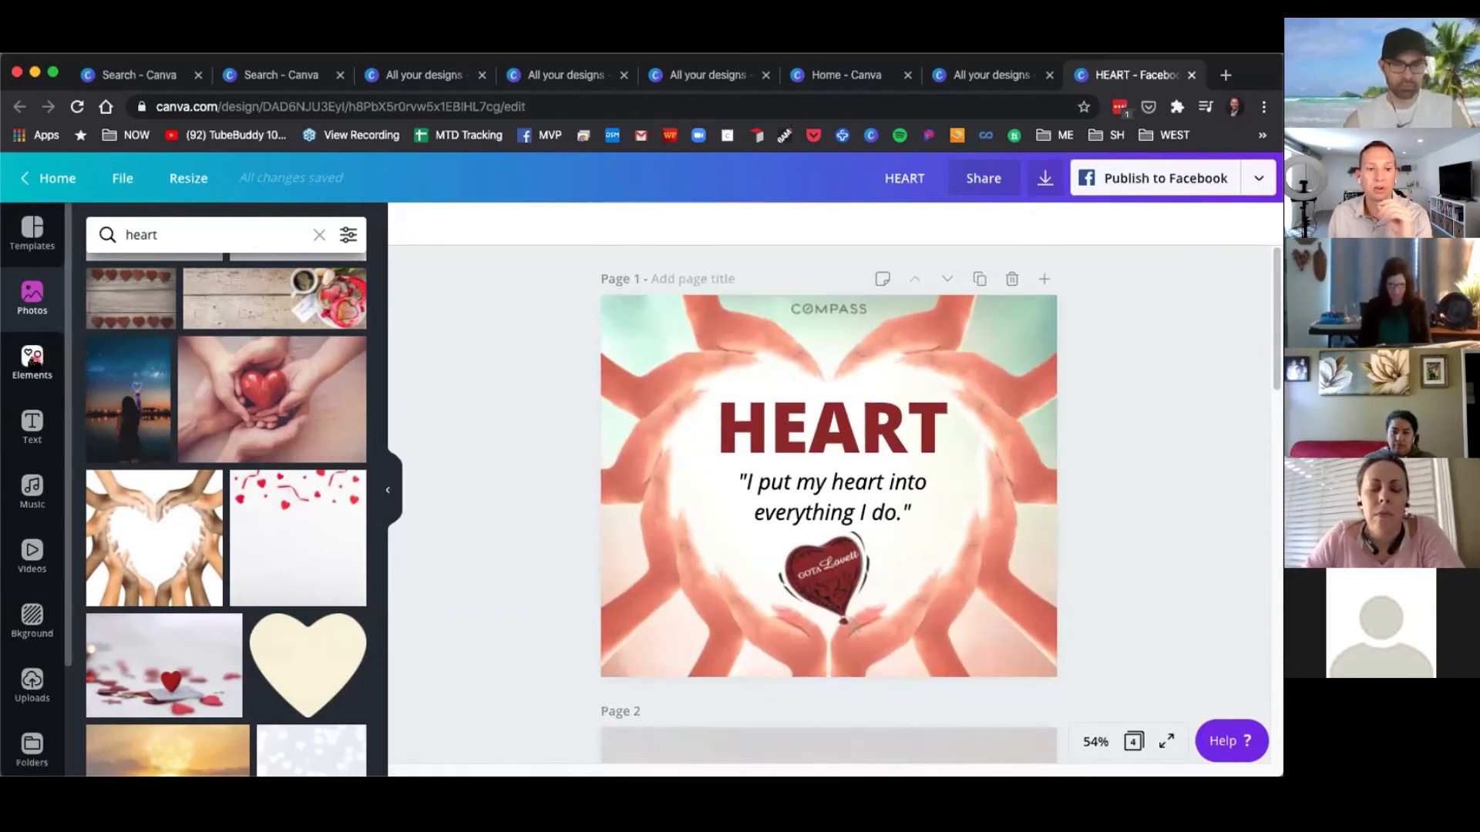
Return home and open the Happy Earth Day design from all your designs.
{"action": "left_click", "coordinate": [42, 178]}
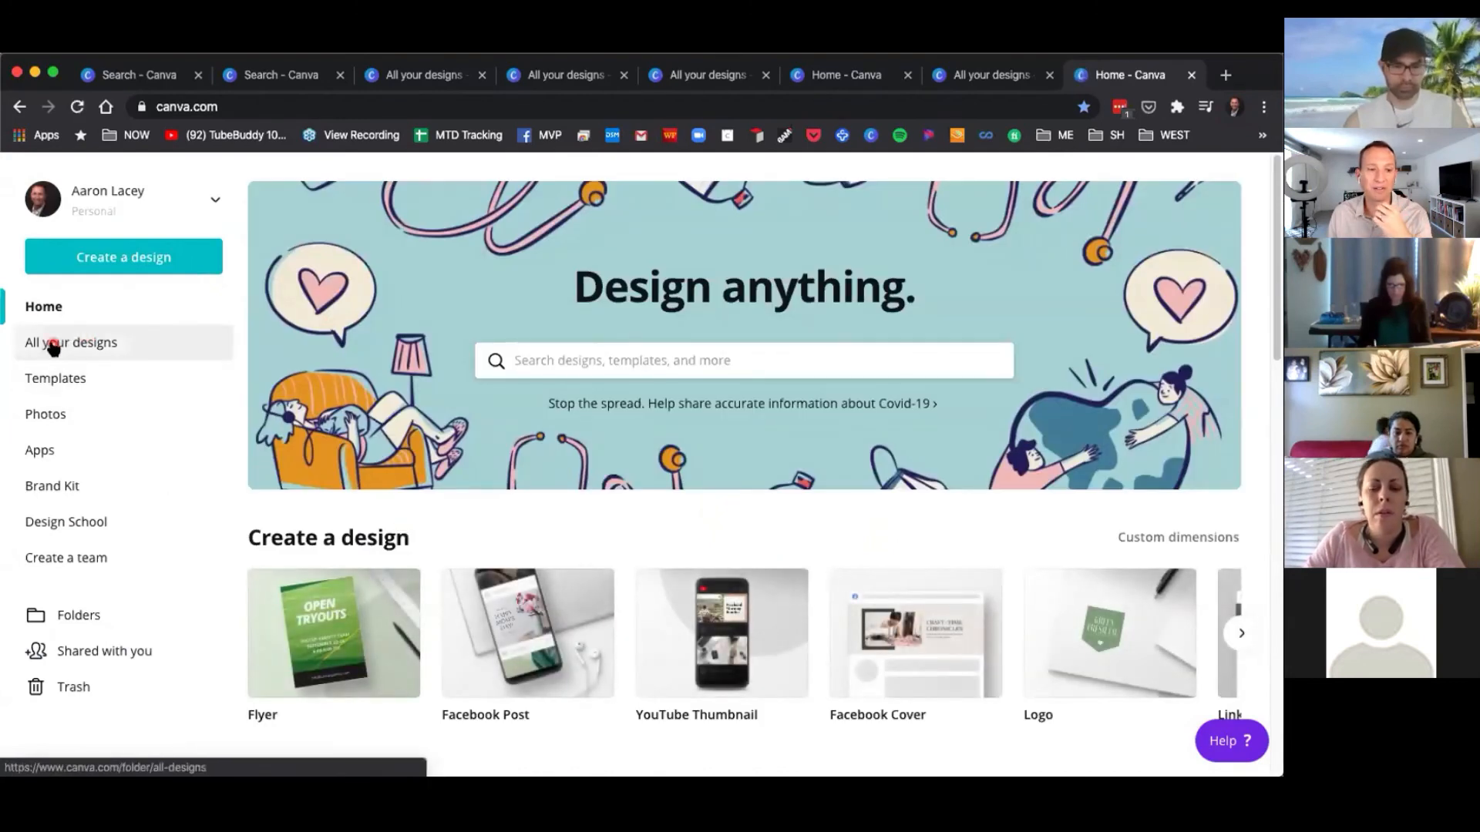
{"action": "left_click", "coordinate": [71, 343]}
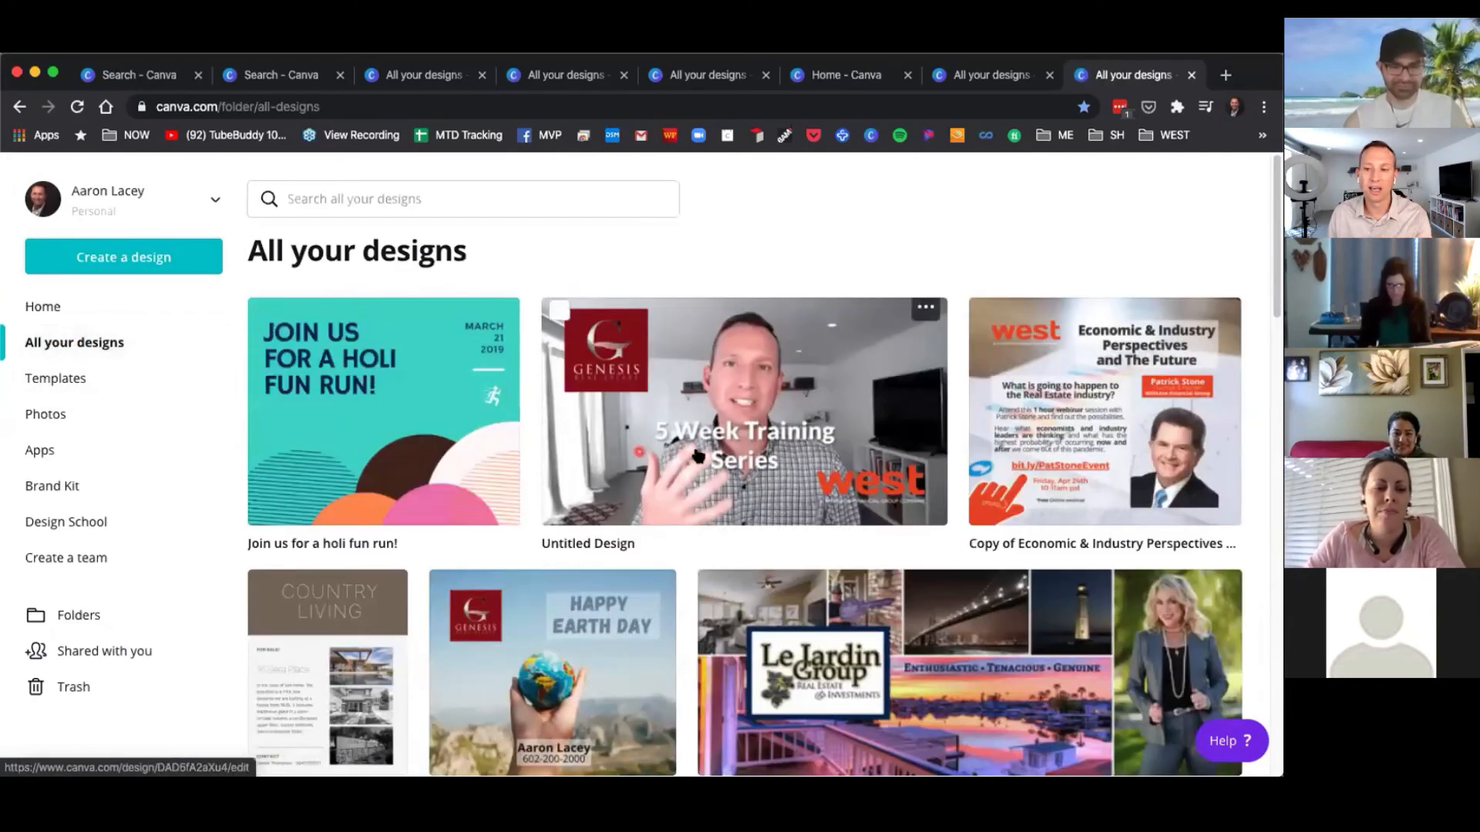
{"action": "scroll", "coordinate": [629, 629], "scroll_direction": "down", "scroll_amount": 2}
{"action": "left_click", "coordinate": [602, 566]}
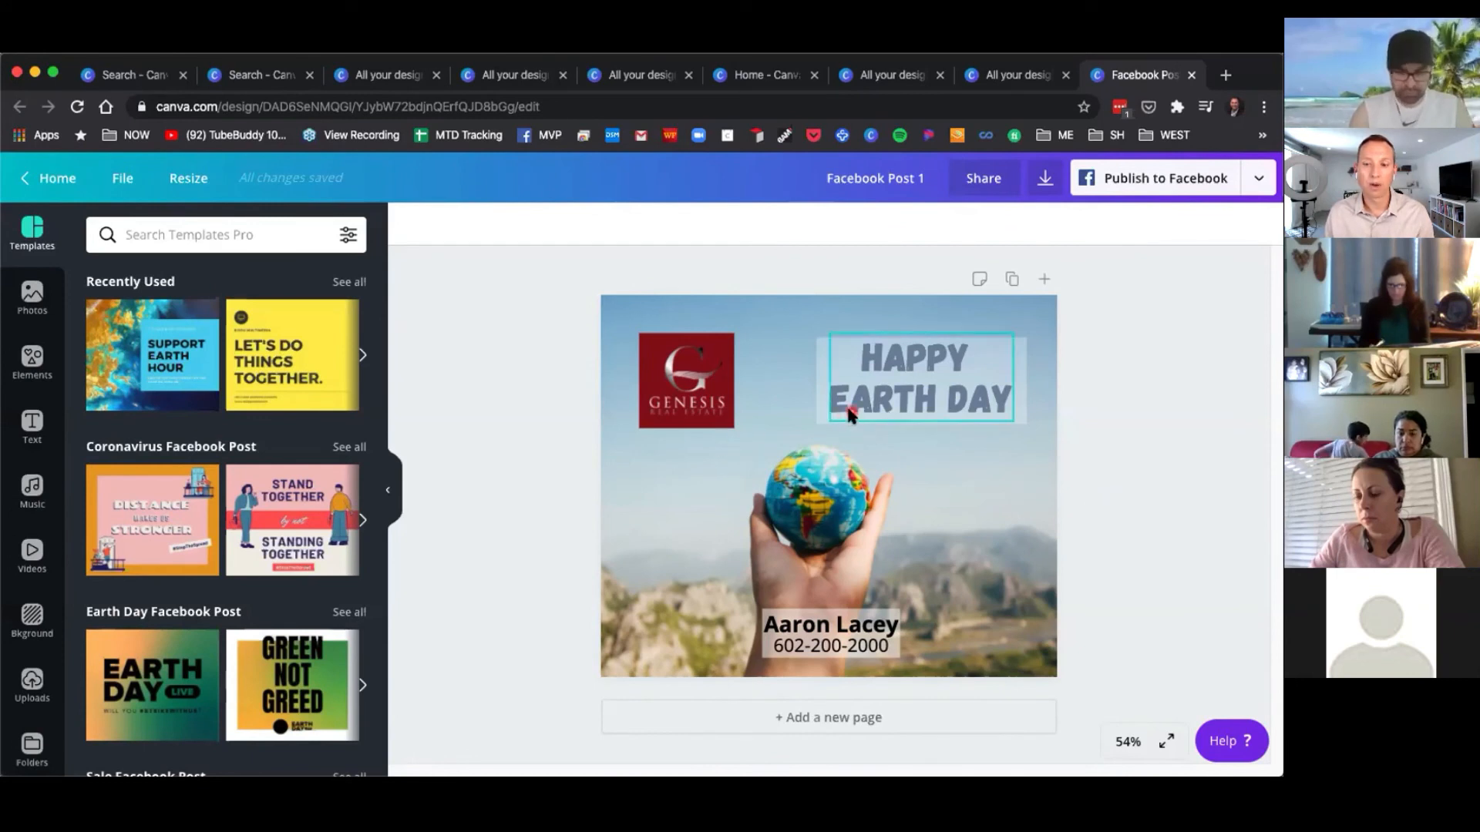
Duplicate the Happy Earth Day page.
{"action": "left_click", "coordinate": [1011, 280]}
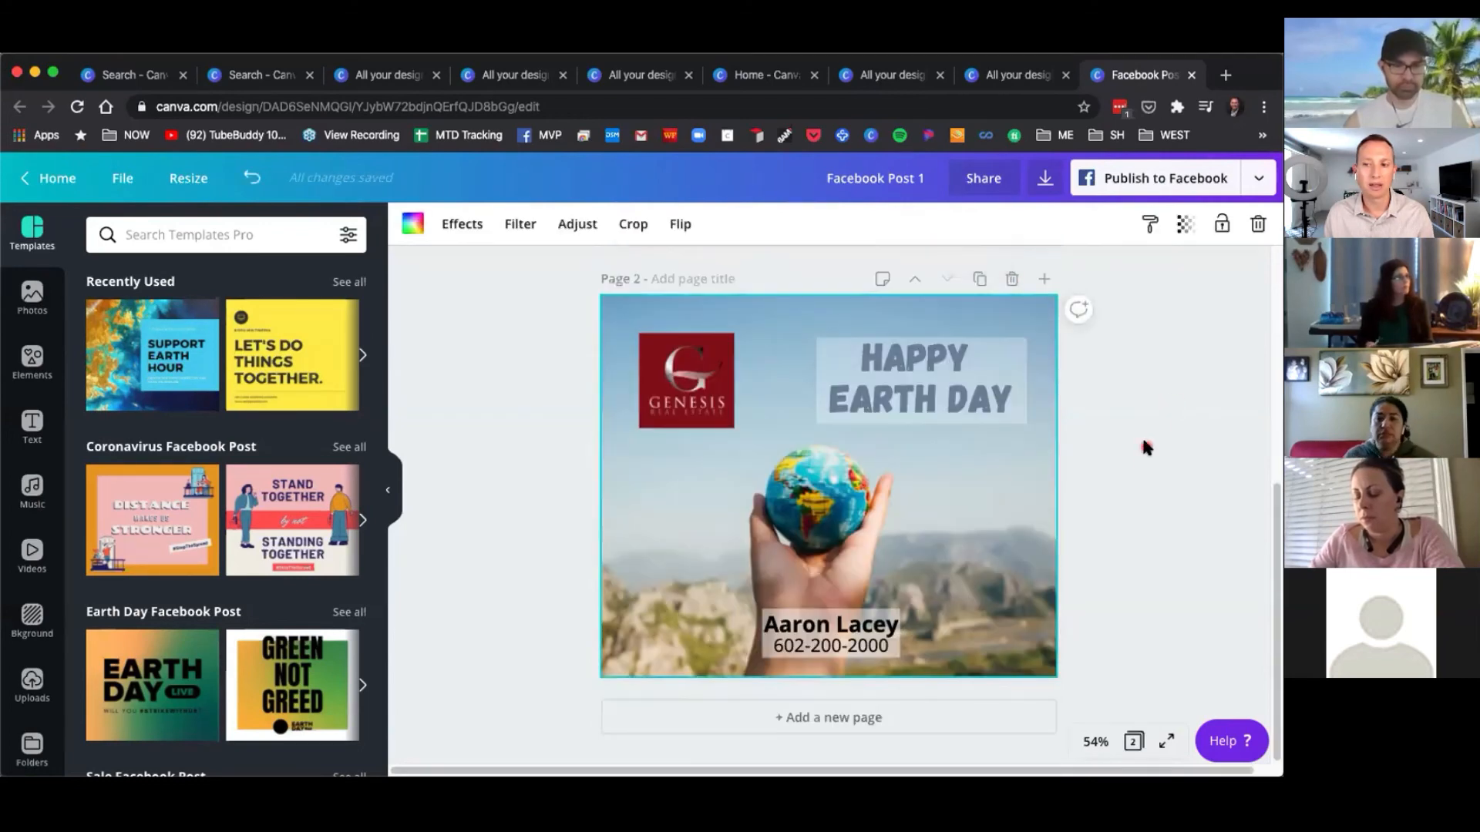
{"action": "scroll", "coordinate": [1148, 463], "scroll_direction": "up", "scroll_amount": 2}
{"action": "scroll", "coordinate": [1148, 462], "scroll_direction": "down", "scroll_amount": 5}
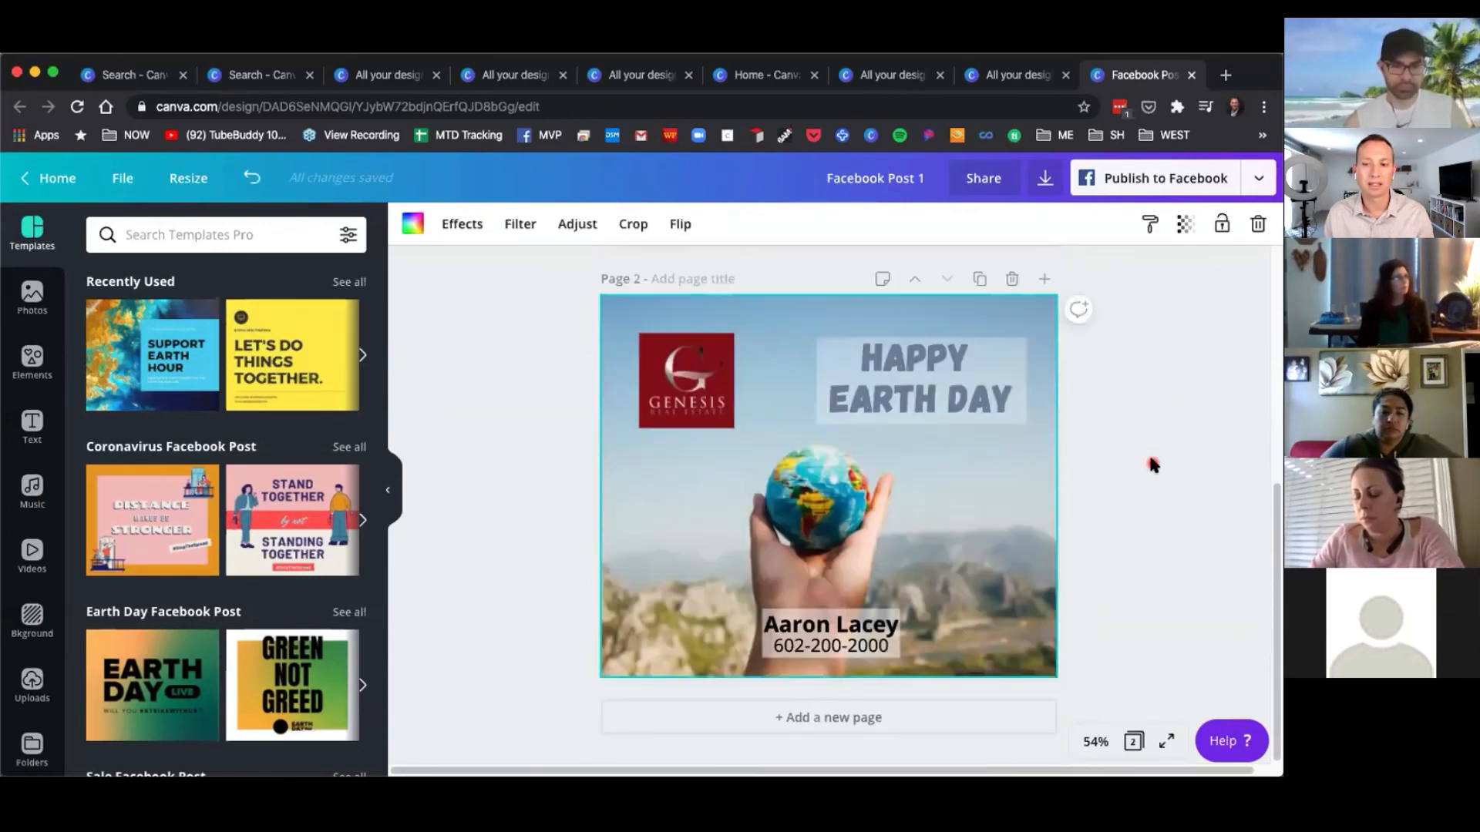
Change the second page's title text to HAPPY HALLOWEEN.
{"action": "left_click", "coordinate": [903, 420]}
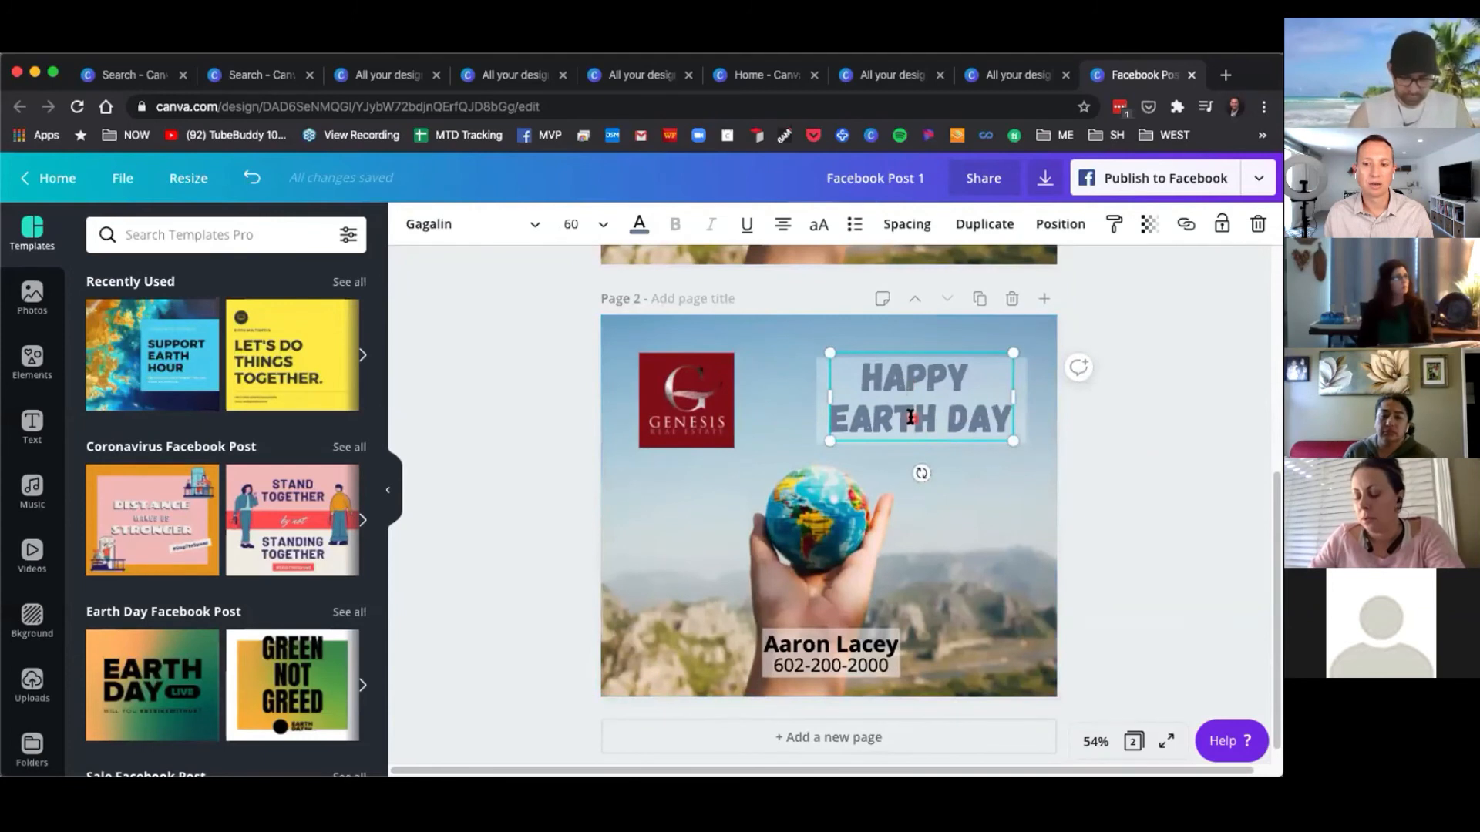
{"action": "type", "text": "HAWLLO"}
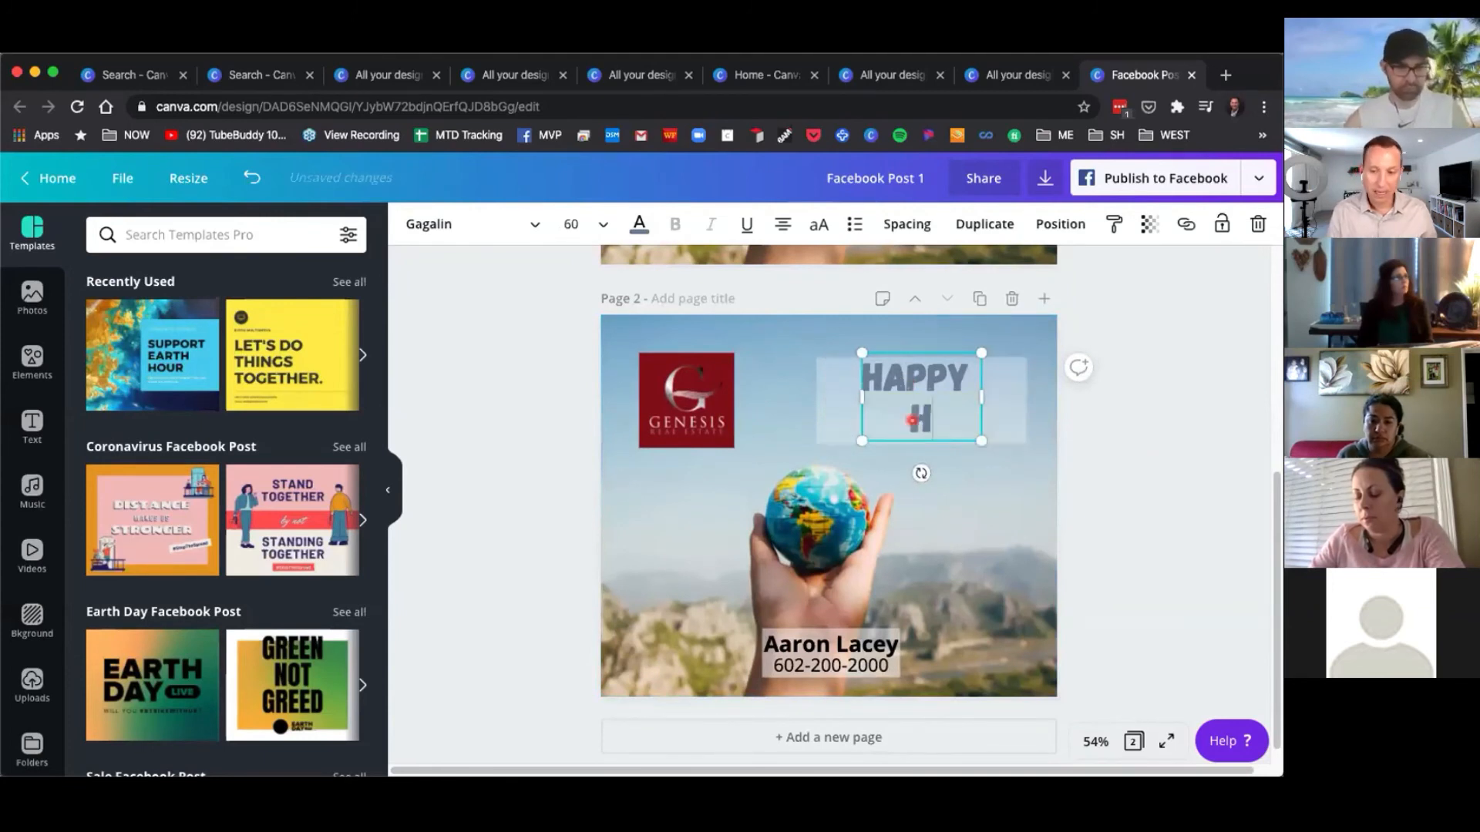
{"action": "key", "text": "BackSpace"}
{"action": "key", "text": "BackSpace"}
{"action": "key", "text": "BackSpace"}
{"action": "key", "text": "BackSpace"}
{"action": "type", "text": "LLOWEEN"}
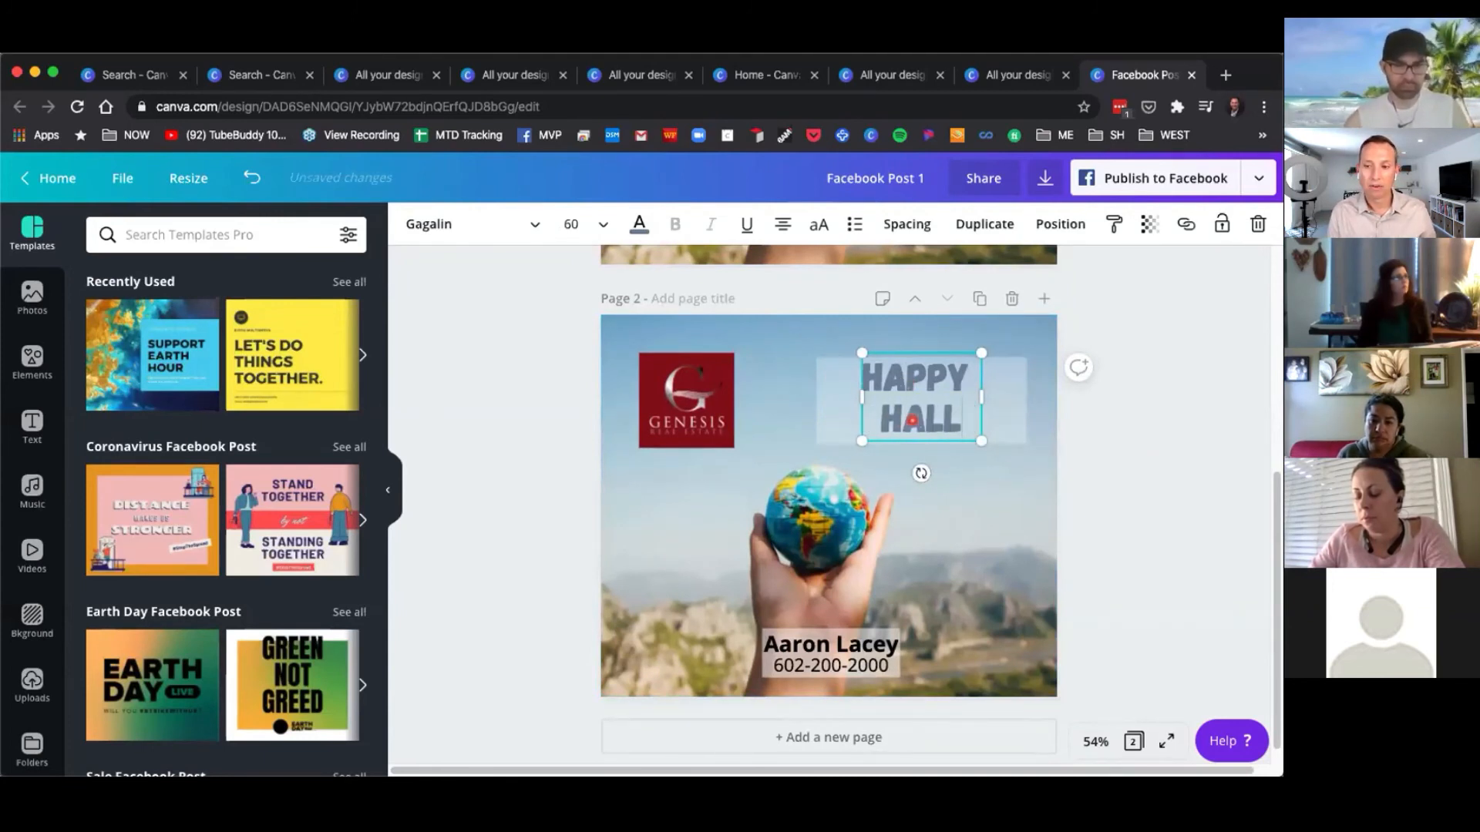
{"action": "left_click", "coordinate": [538, 412]}
Search photos for halloween and set the pumpkin-and-candles photo as the second page's background.
{"action": "left_click", "coordinate": [33, 297]}
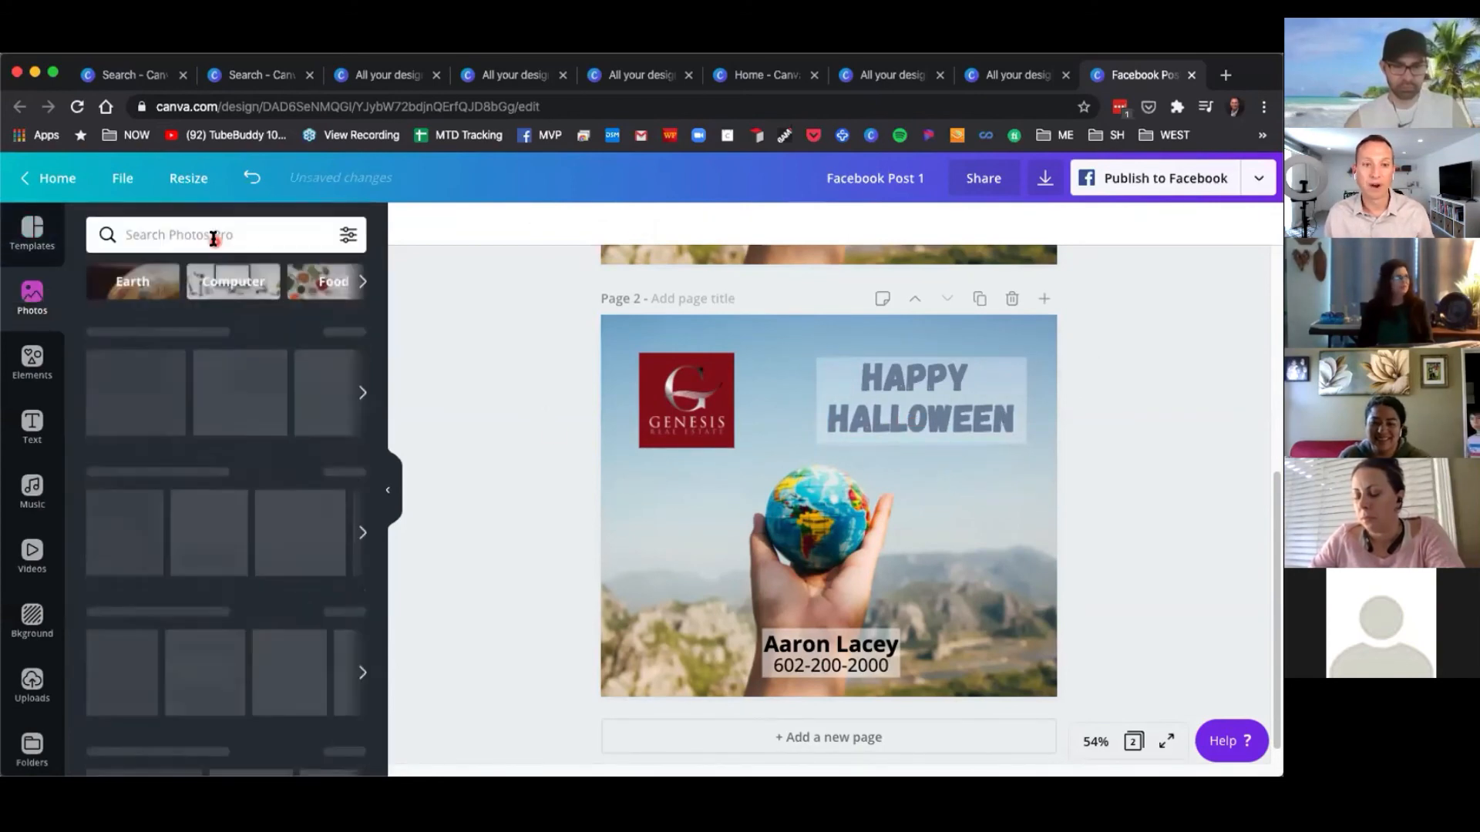
{"action": "left_click", "coordinate": [215, 234]}
{"action": "type", "text": "halloween"}
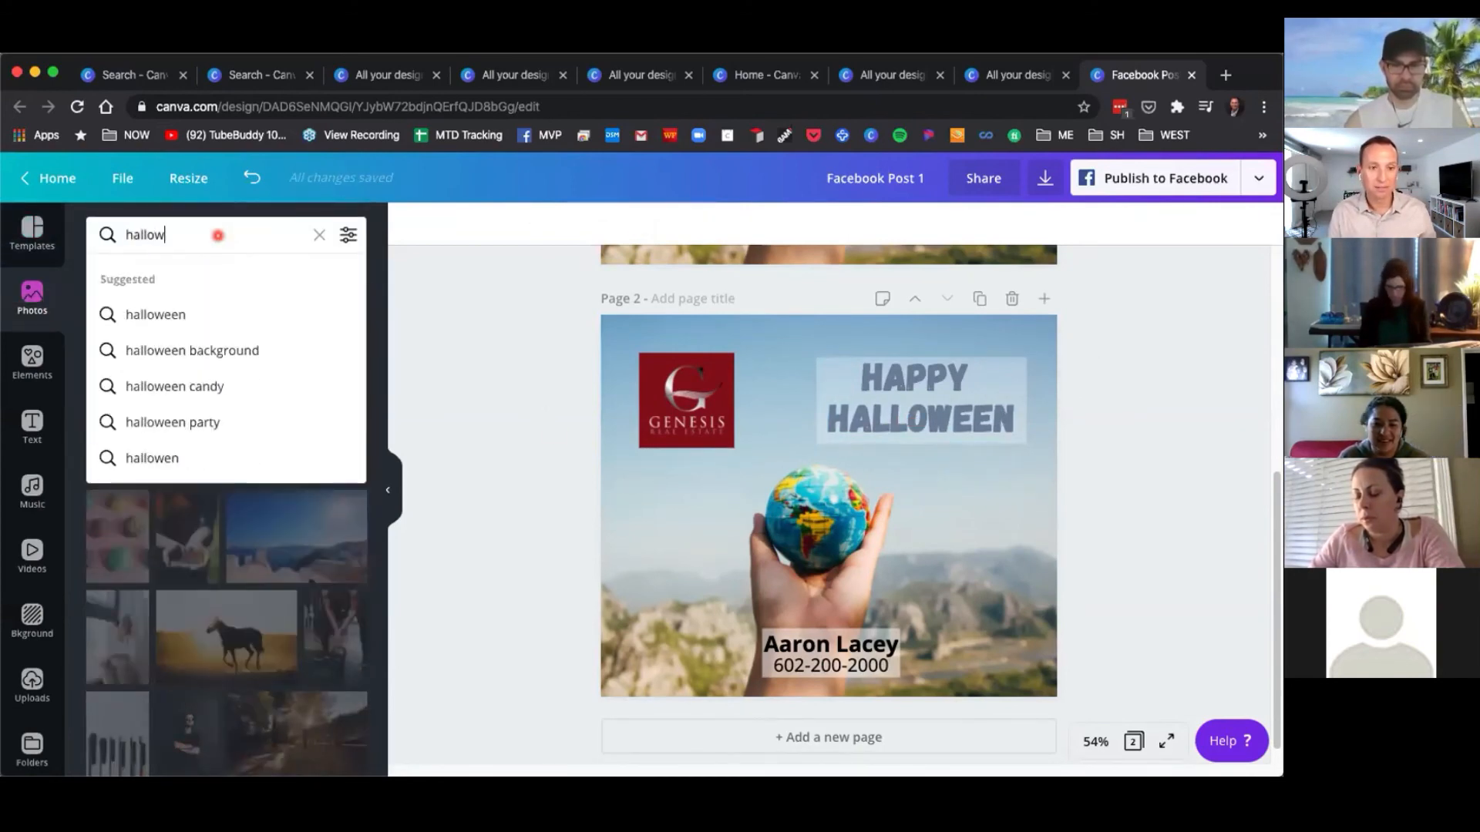
{"action": "left_click", "coordinate": [200, 308]}
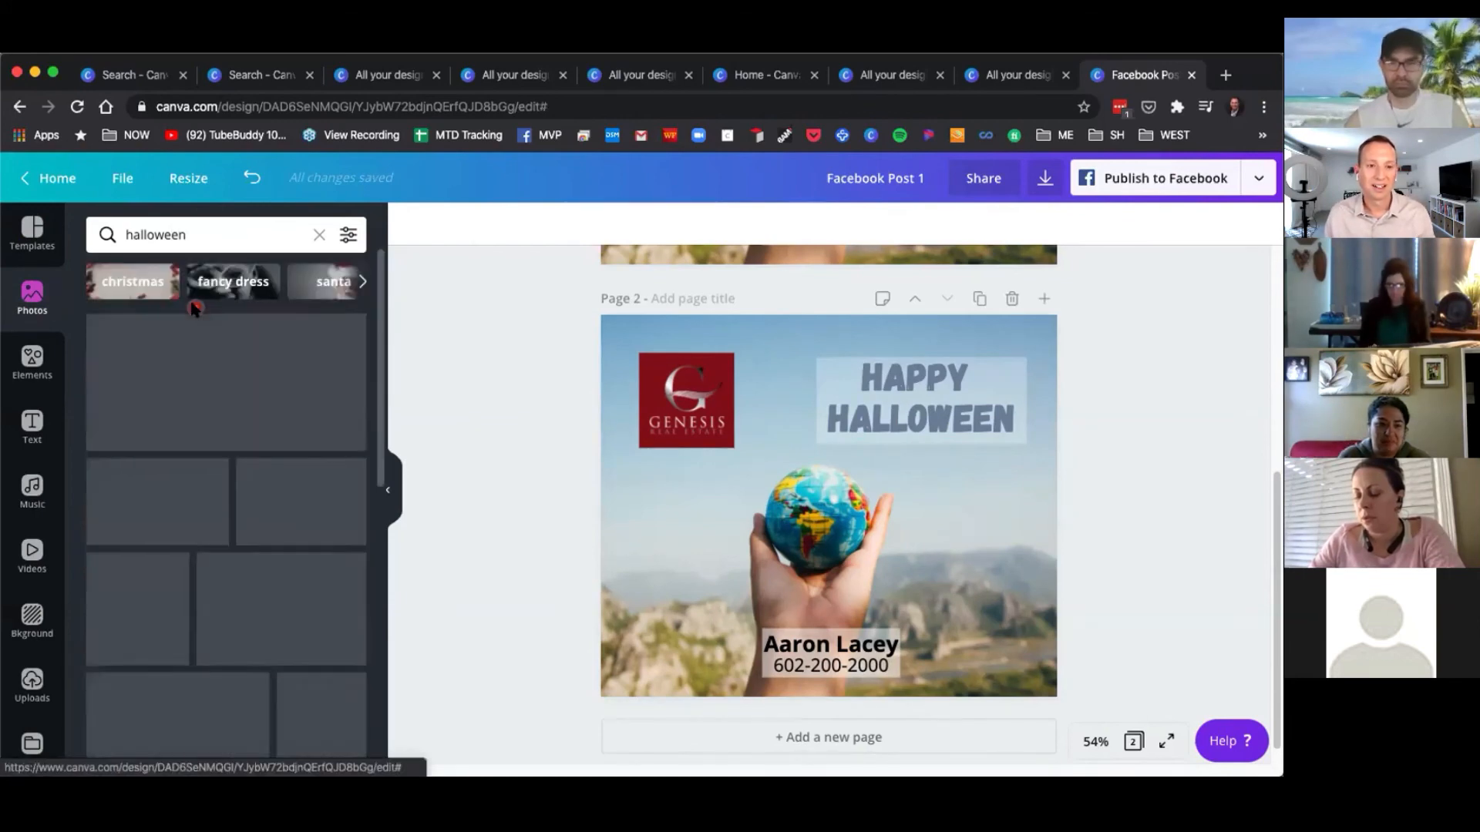
{"action": "left_click_drag", "start_coordinate": [195, 362], "coordinate": [663, 528]}
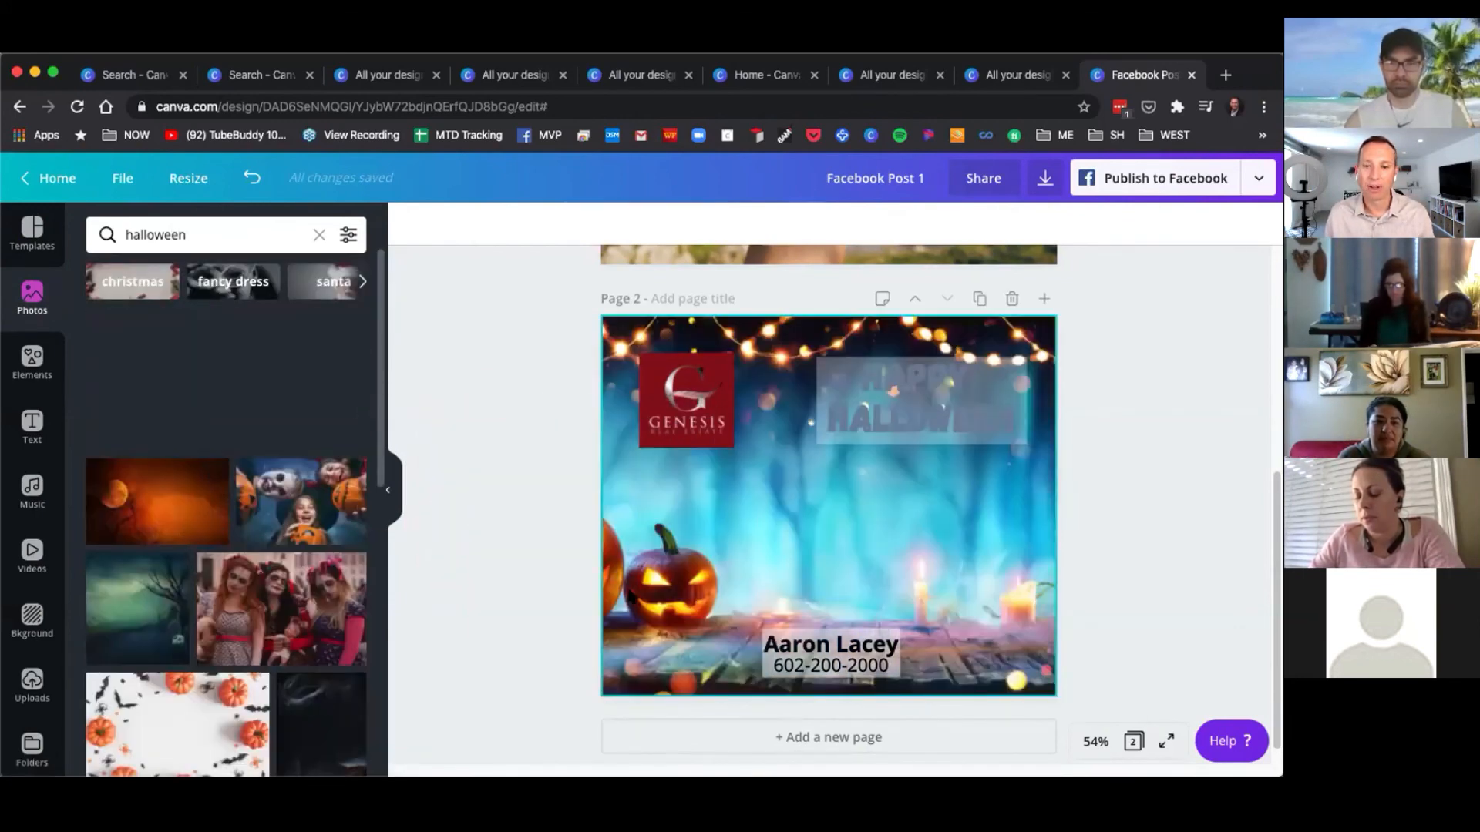
{"action": "left_click", "coordinate": [888, 544]}
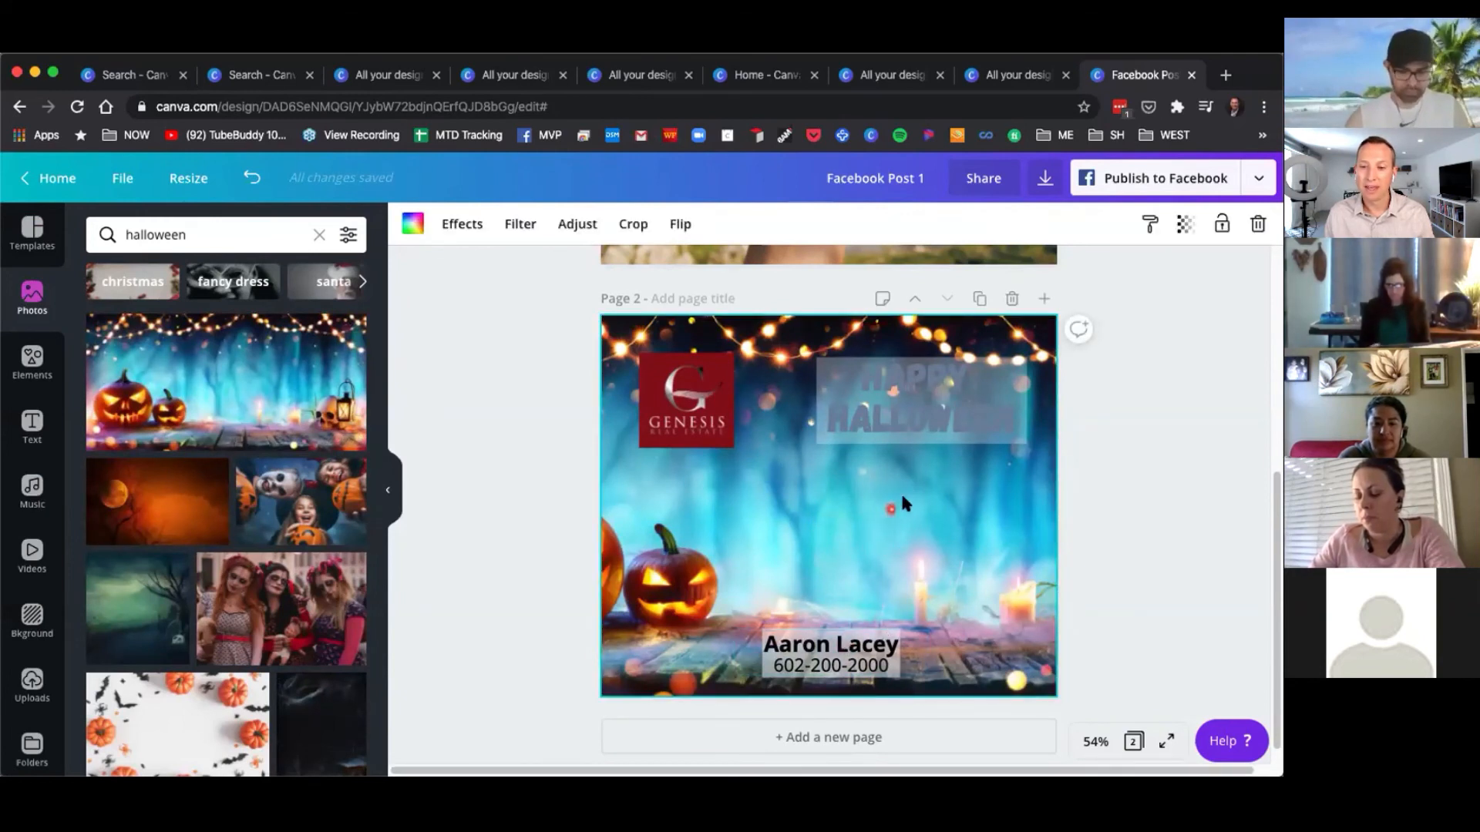
Add a subheading reading "Hope you have a SPooky Day!" to the Halloween page.
{"action": "left_click", "coordinate": [43, 423]}
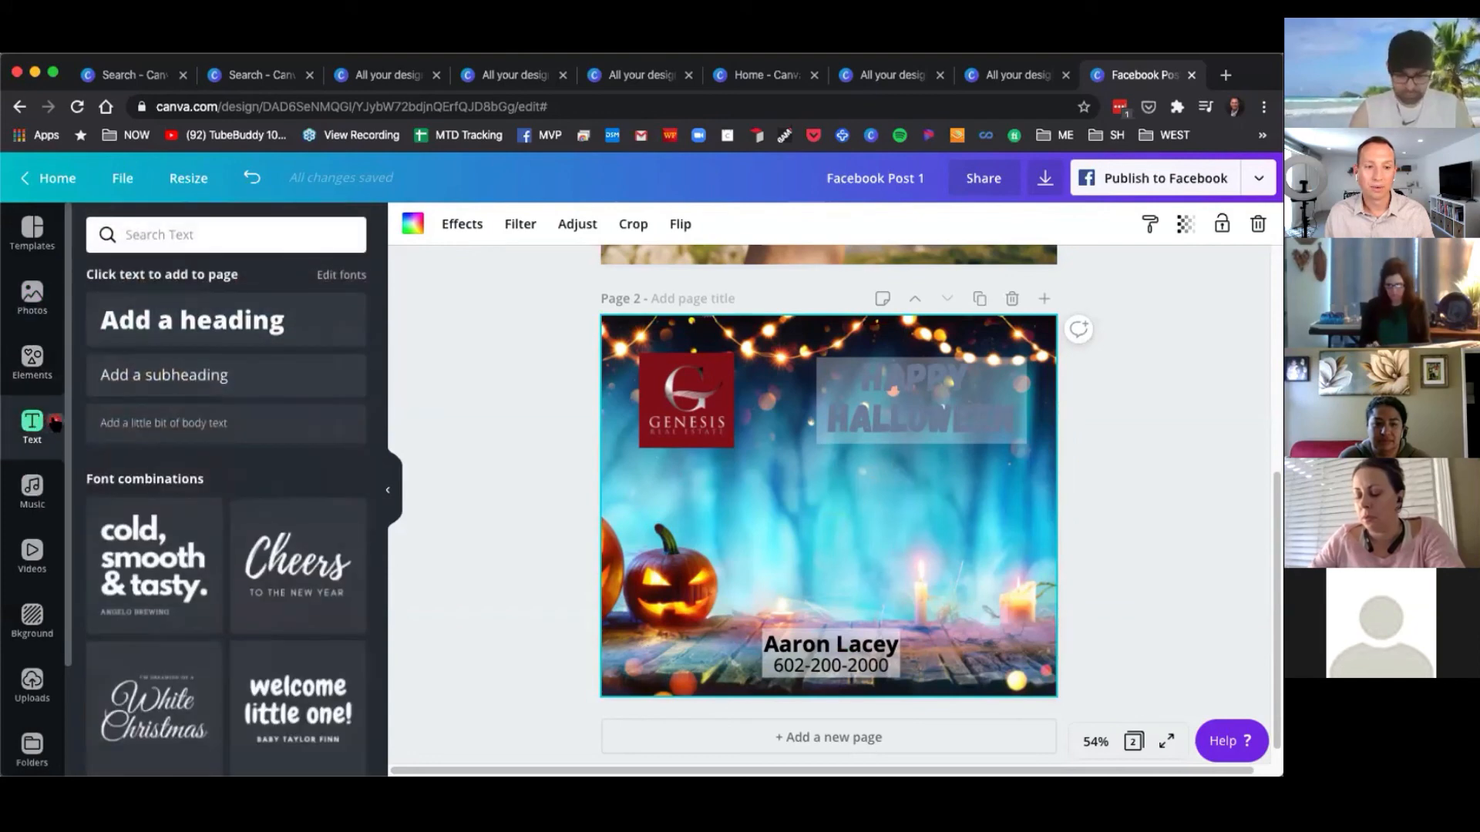
{"action": "left_click", "coordinate": [182, 375]}
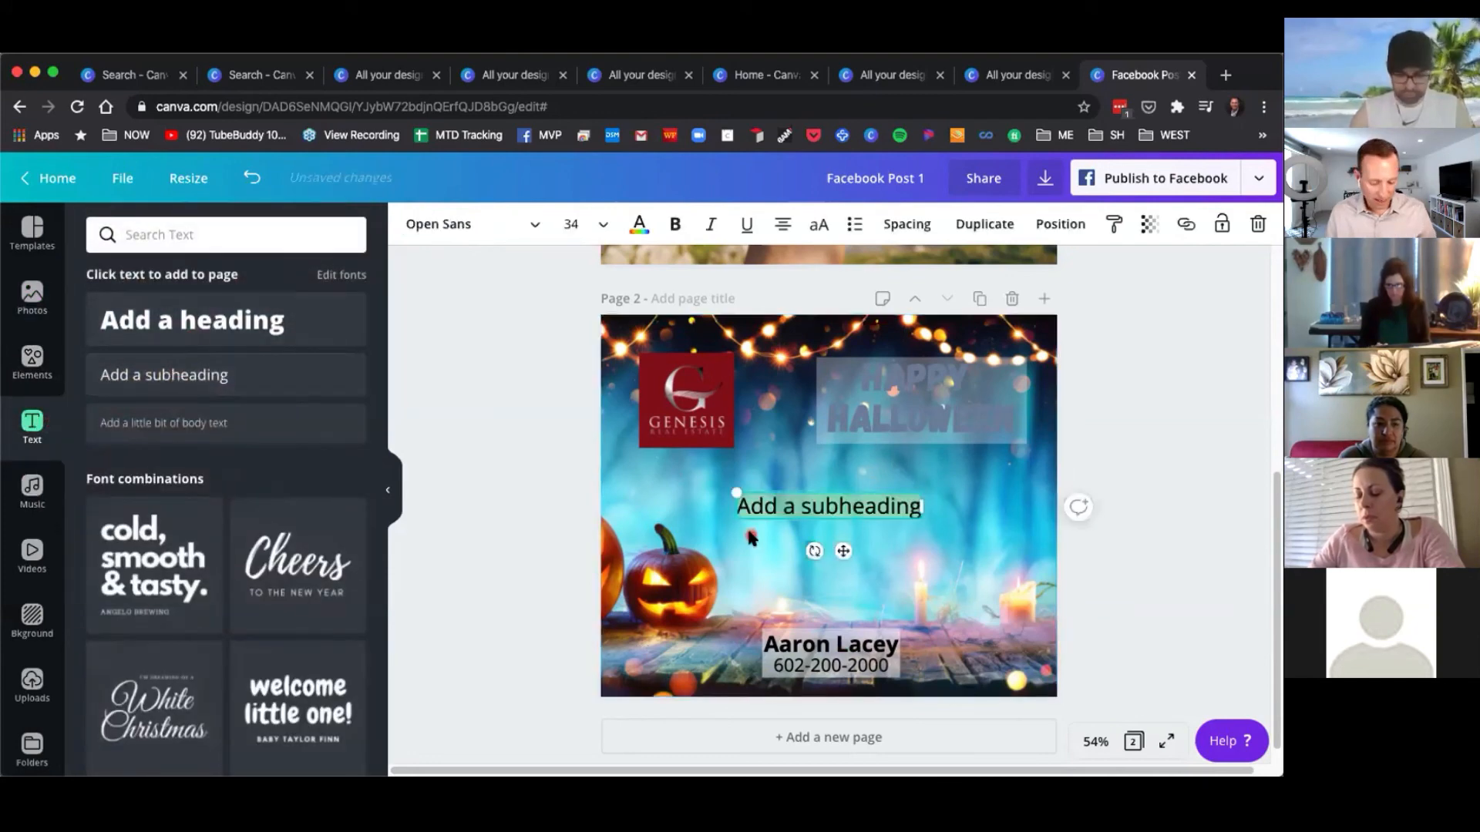
{"action": "type", "text": "Hope you have a SPook"}
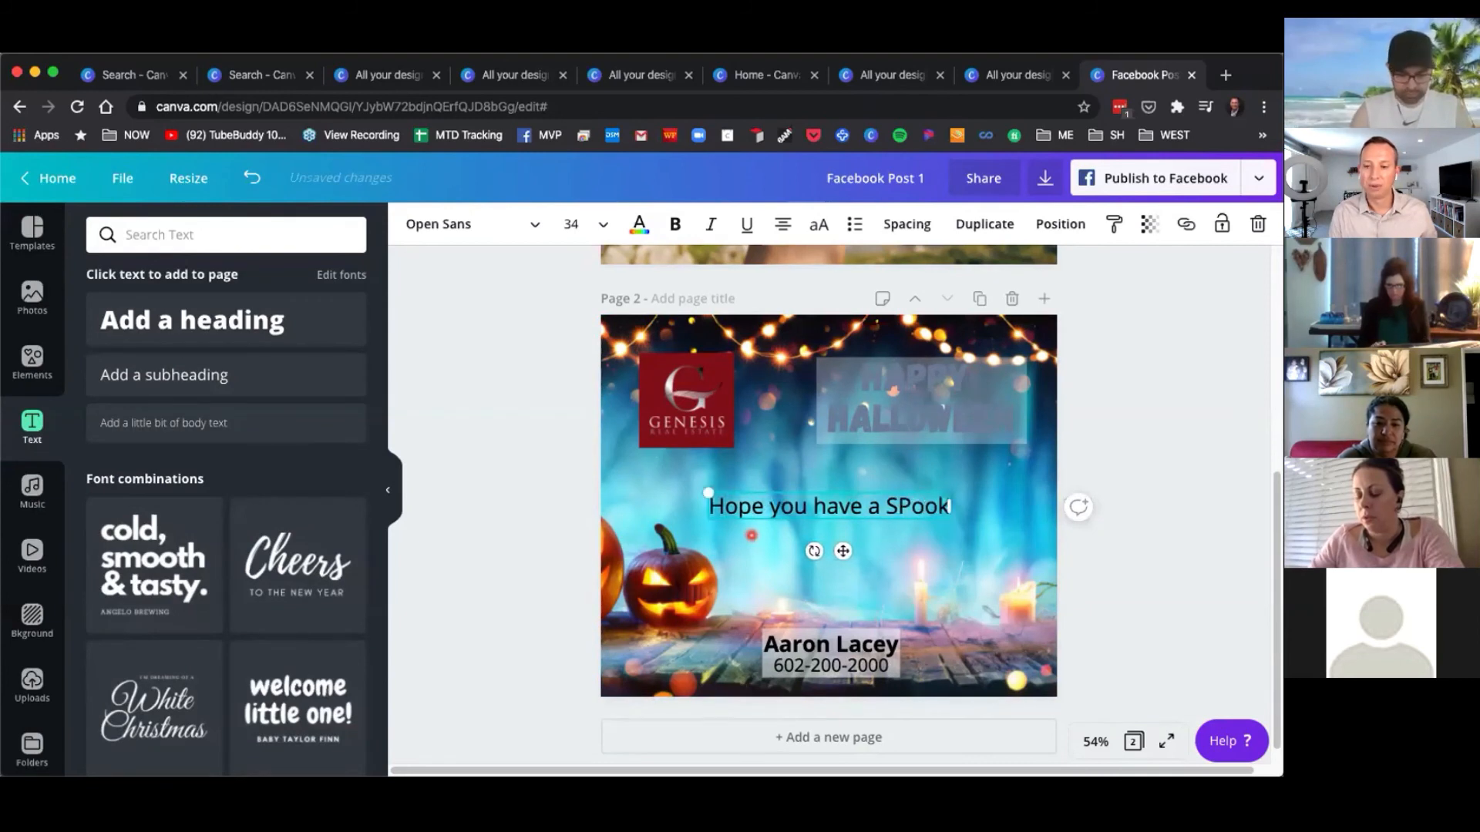
{"action": "type", "text": "y Day!"}
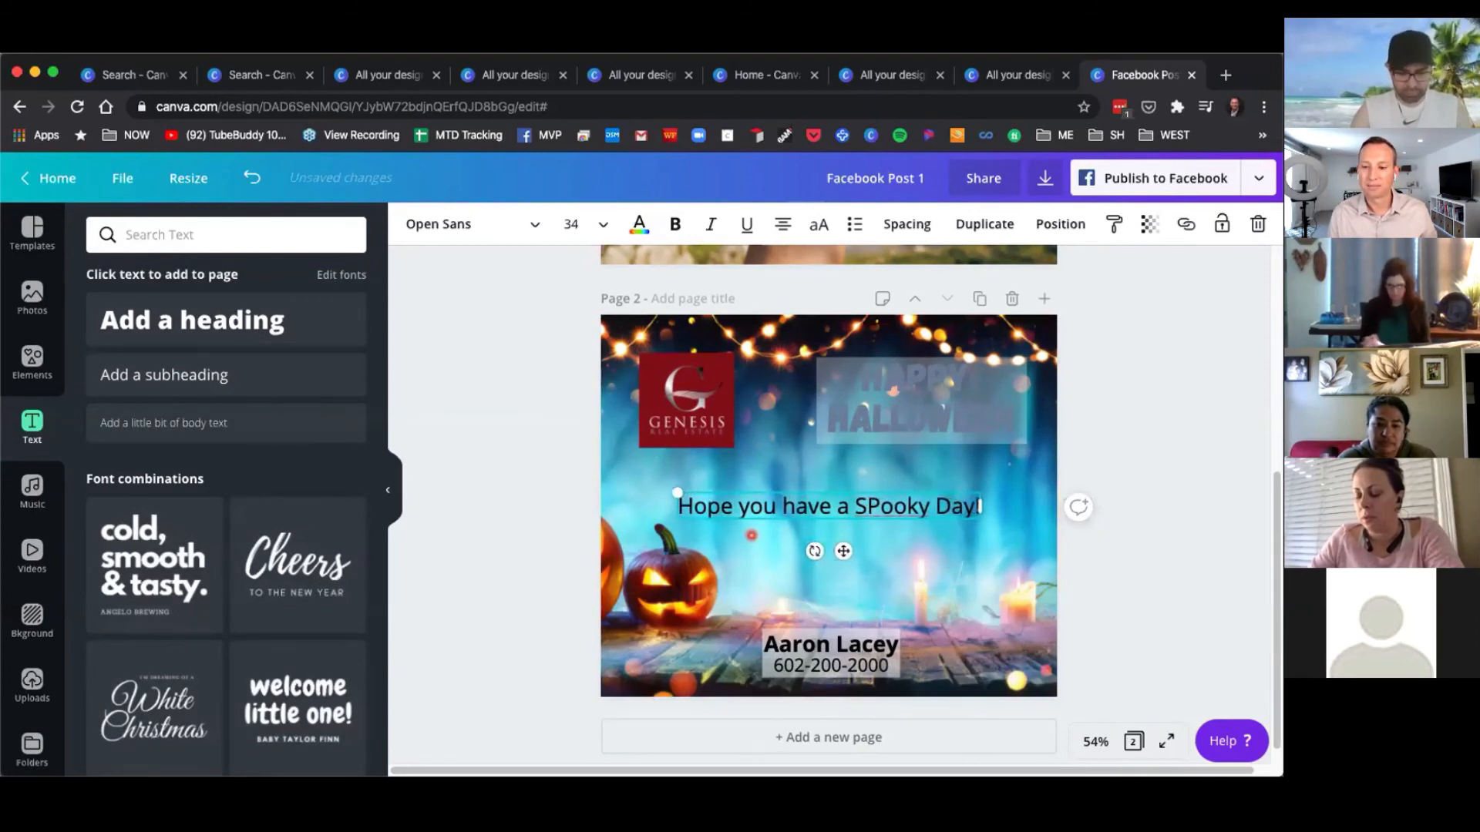
{"action": "left_click", "coordinate": [1199, 610]}
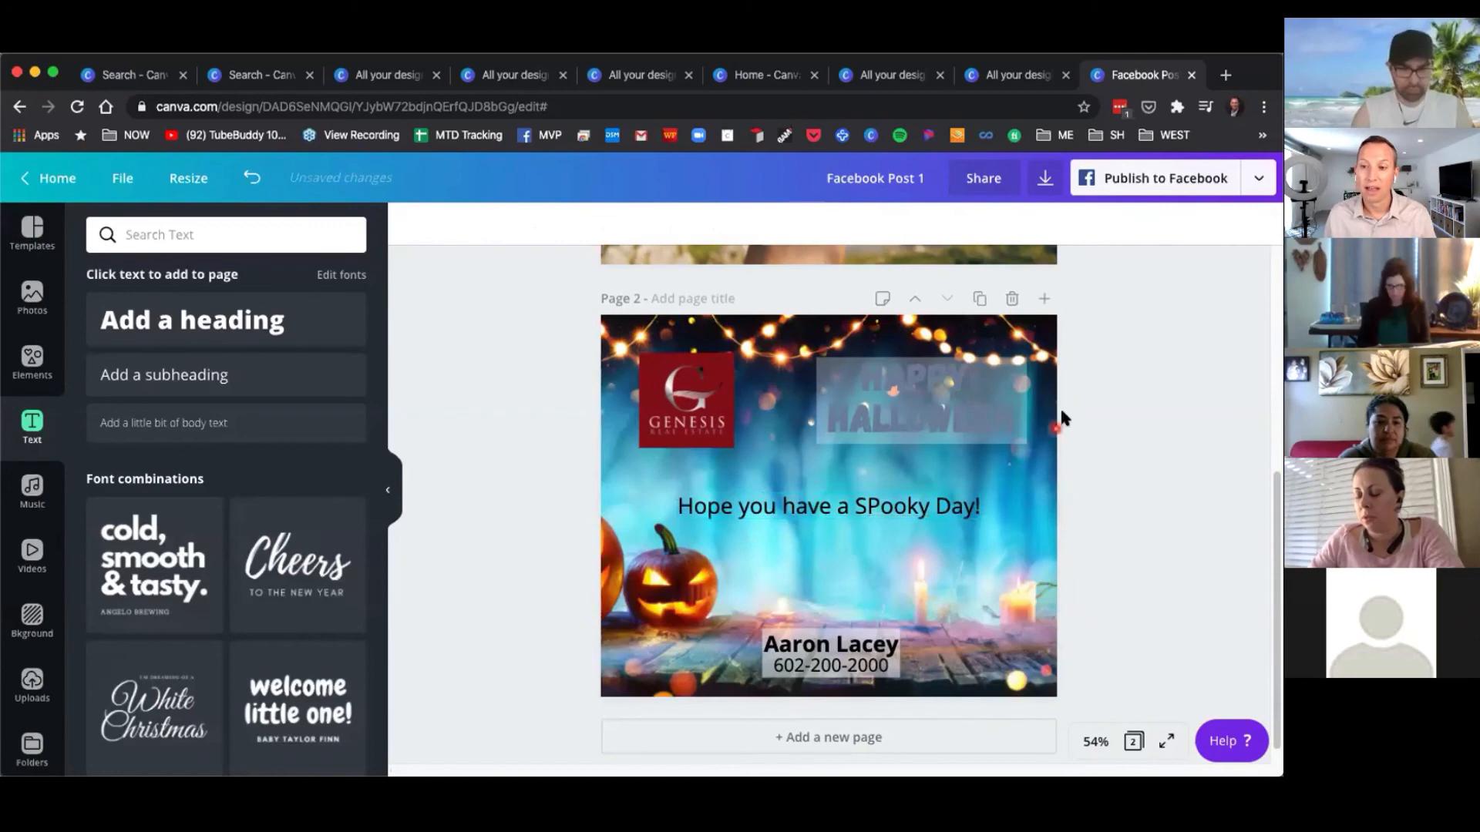
Duplicate the Halloween page and change the copy's title to MERRY CHRISTMAS.
{"action": "left_click", "coordinate": [979, 298]}
{"action": "double_click", "coordinate": [904, 401]}
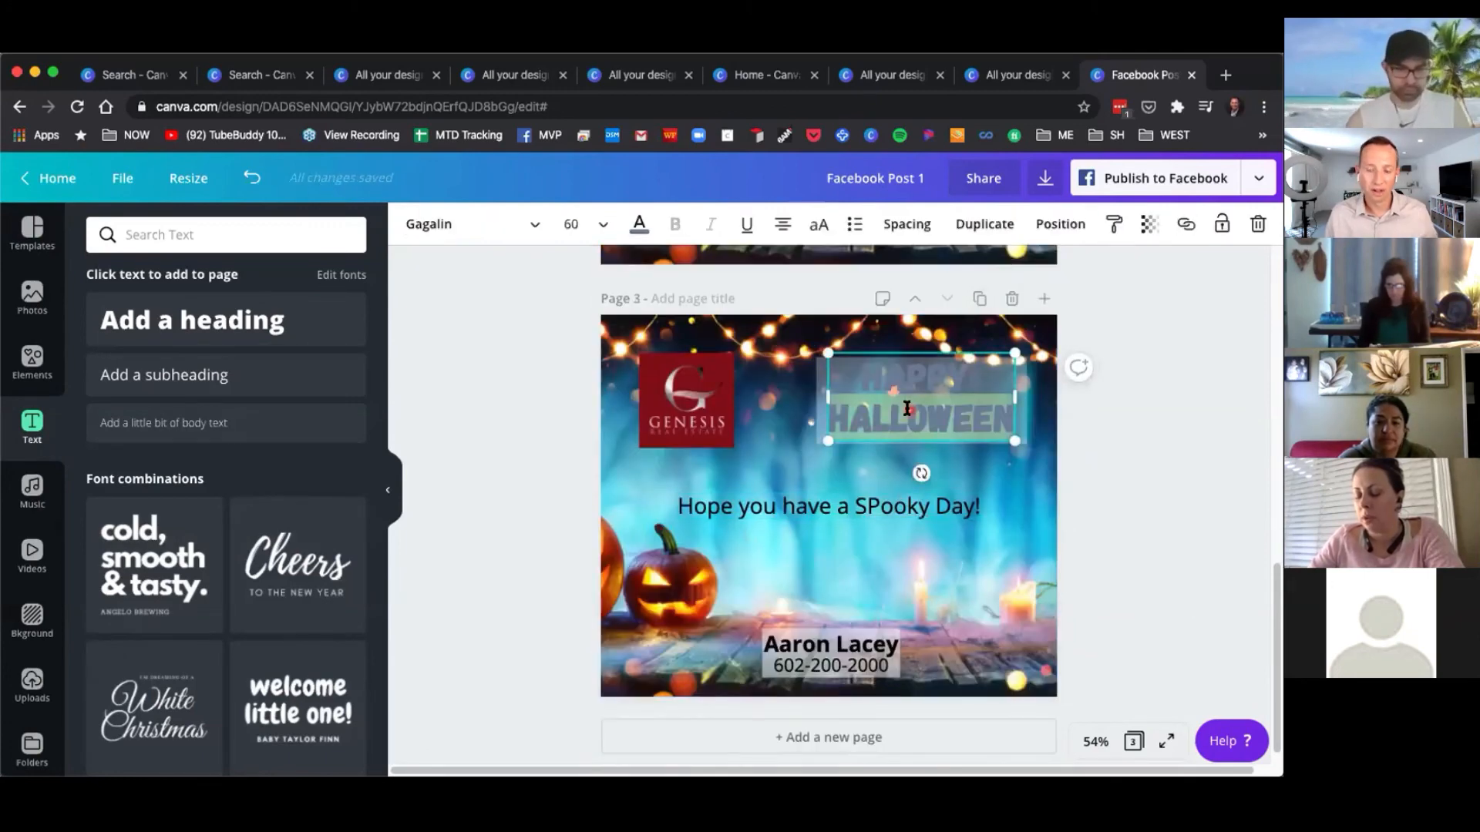
{"action": "key", "text": "ctrl+a"}
{"action": "key", "text": "BackSpace"}
{"action": "type", "text": "MERRY CH"}
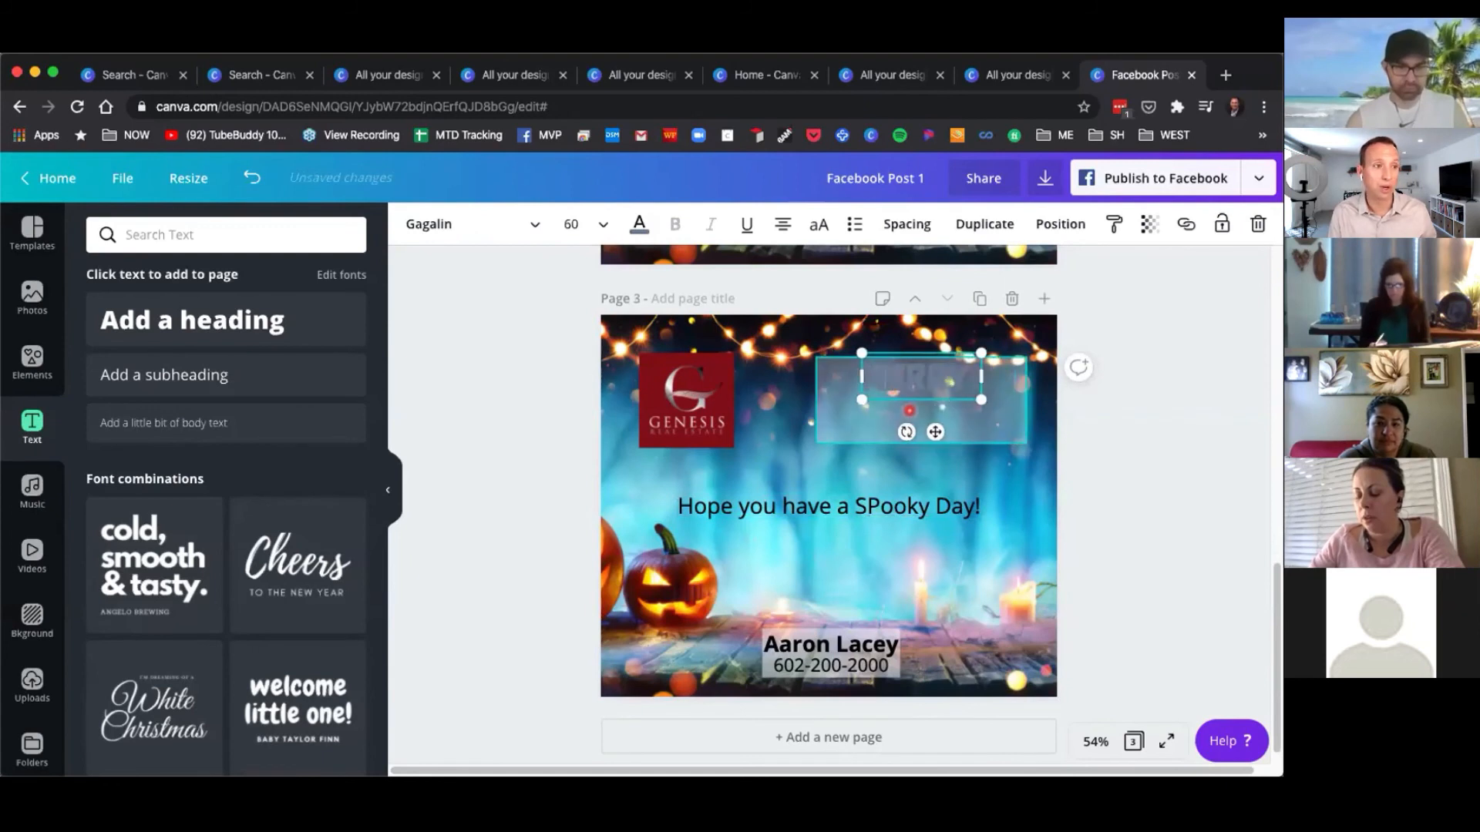
{"action": "type", "text": "RISTMAS"}
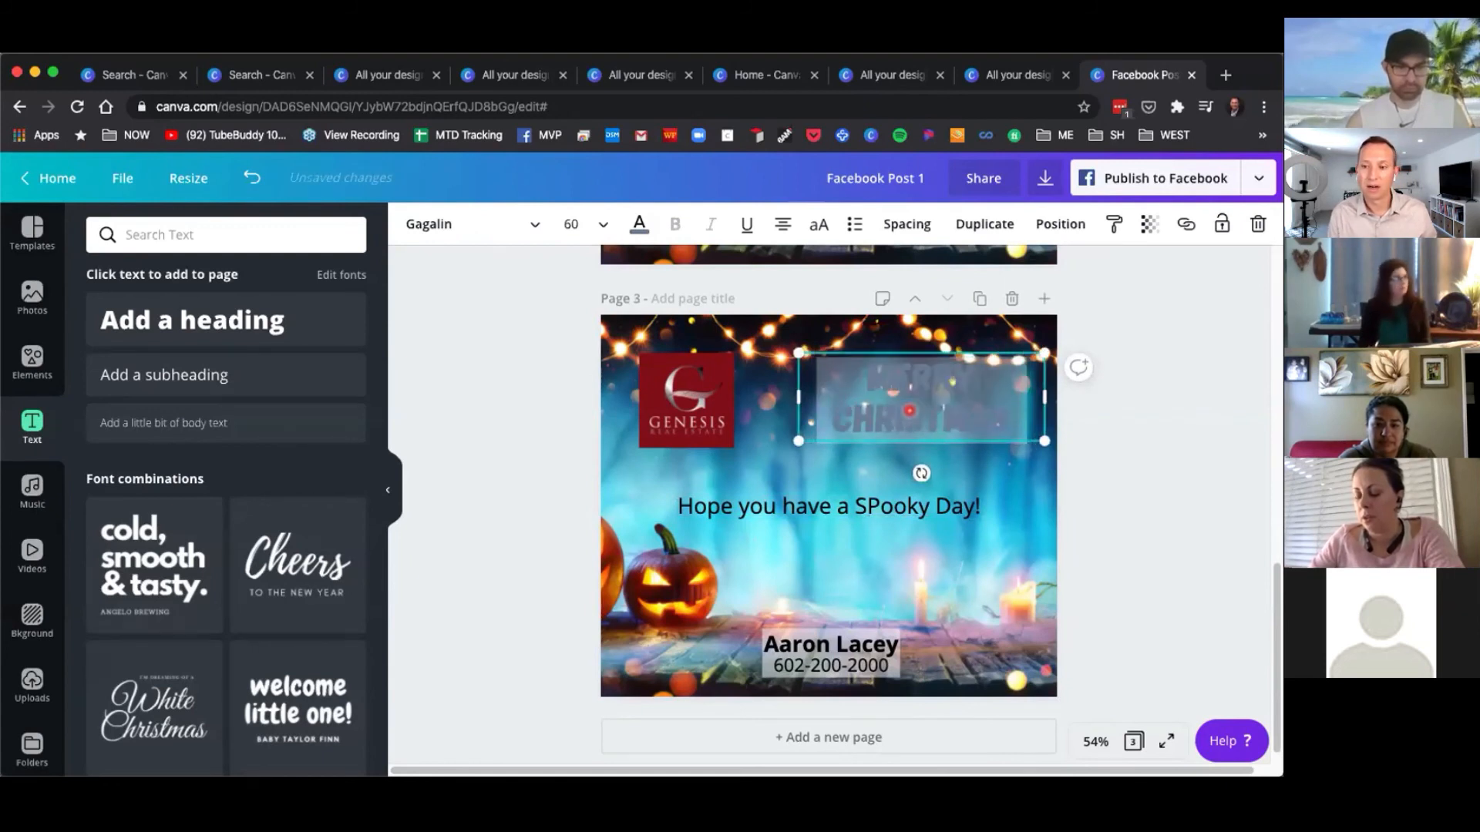
Search the photo library for christmas.
{"action": "left_click", "coordinate": [31, 297]}
{"action": "left_click", "coordinate": [142, 232]}
{"action": "double_click", "coordinate": [142, 235]}
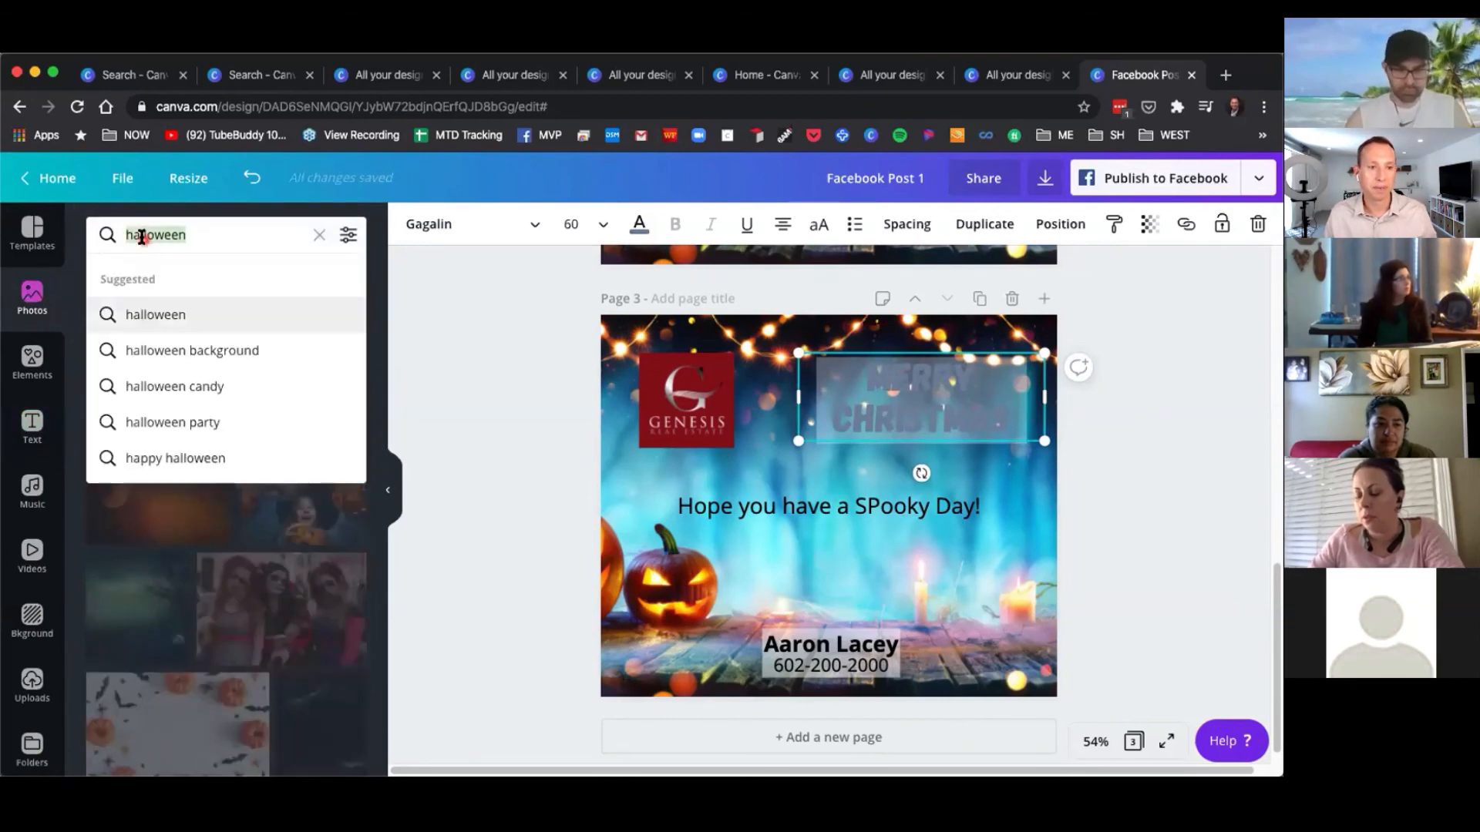
{"action": "type", "text": "christmas"}
{"action": "key", "text": "Return"}
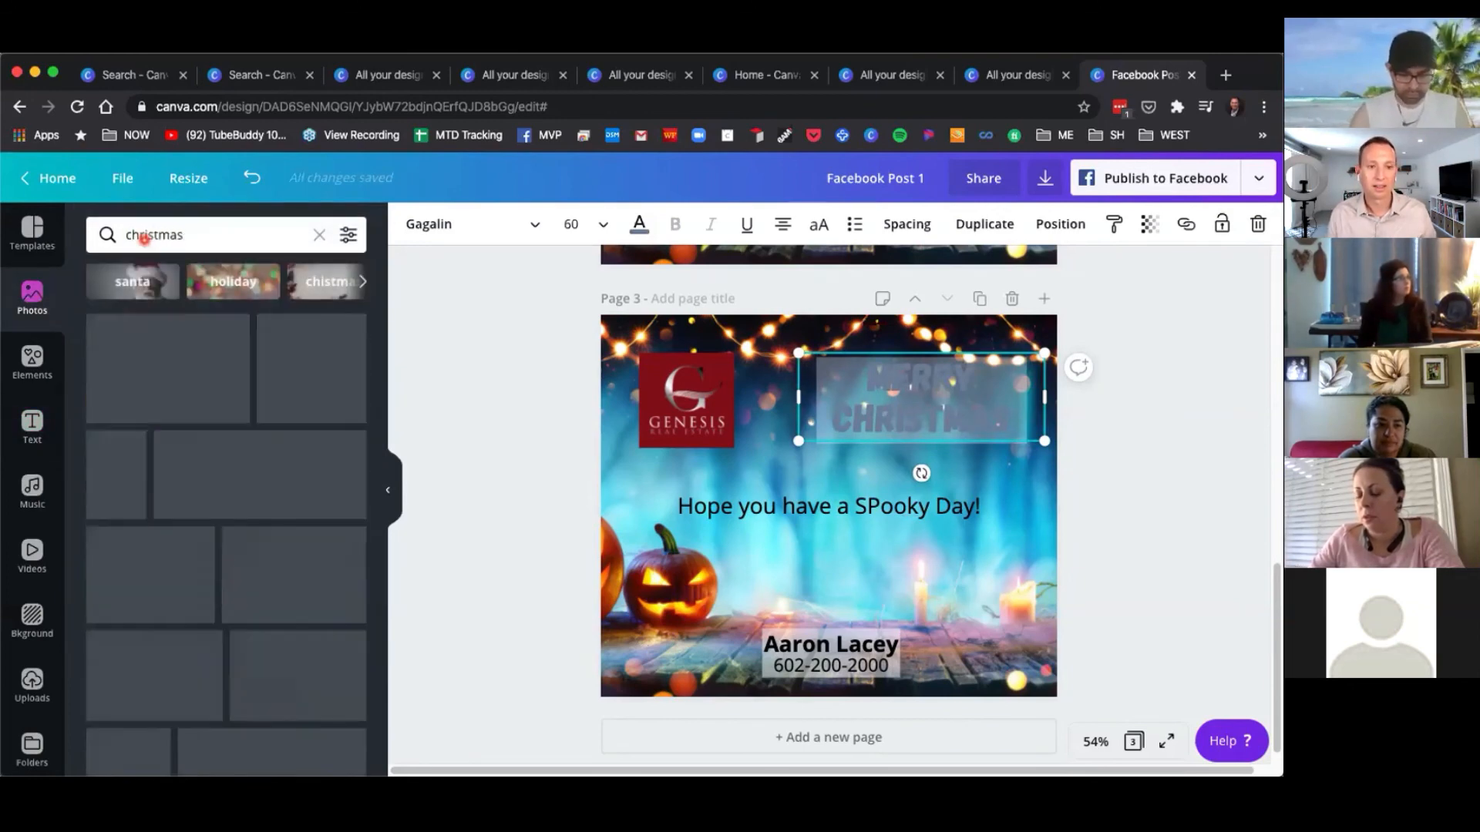
{"action": "scroll", "coordinate": [258, 512], "scroll_direction": "down", "scroll_amount": 2}
{"action": "scroll", "coordinate": [258, 513], "scroll_direction": "down", "scroll_amount": 10}
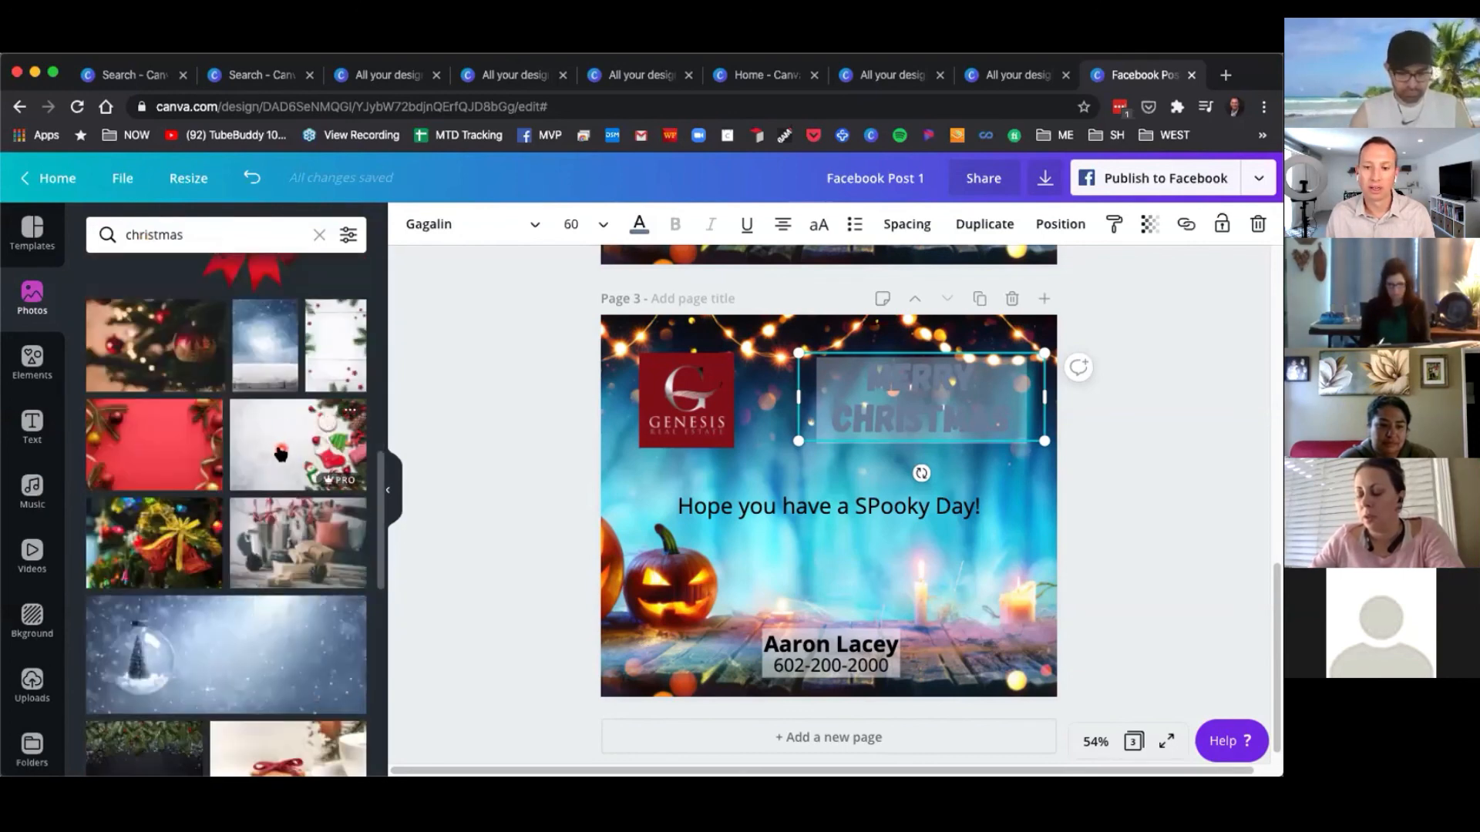
{"action": "left_click", "coordinate": [280, 454]}
{"action": "left_click_drag", "start_coordinate": [710, 571], "coordinate": [478, 519]}
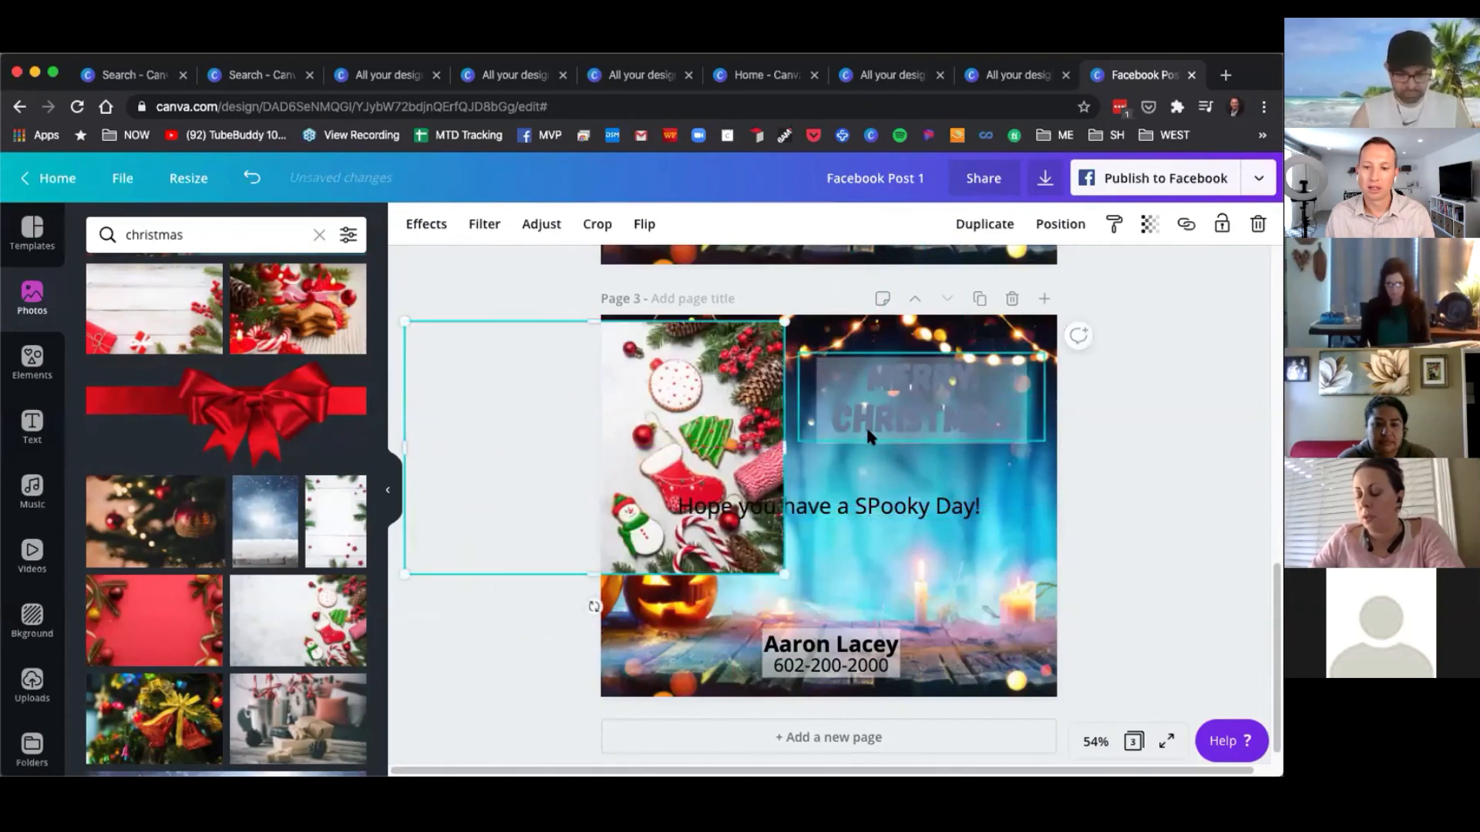
{"action": "left_click", "coordinate": [1258, 225]}
Set the Christmas cookies-and-ornaments photo as the third page's background.
{"action": "left_click_drag", "start_coordinate": [281, 640], "coordinate": [599, 578]}
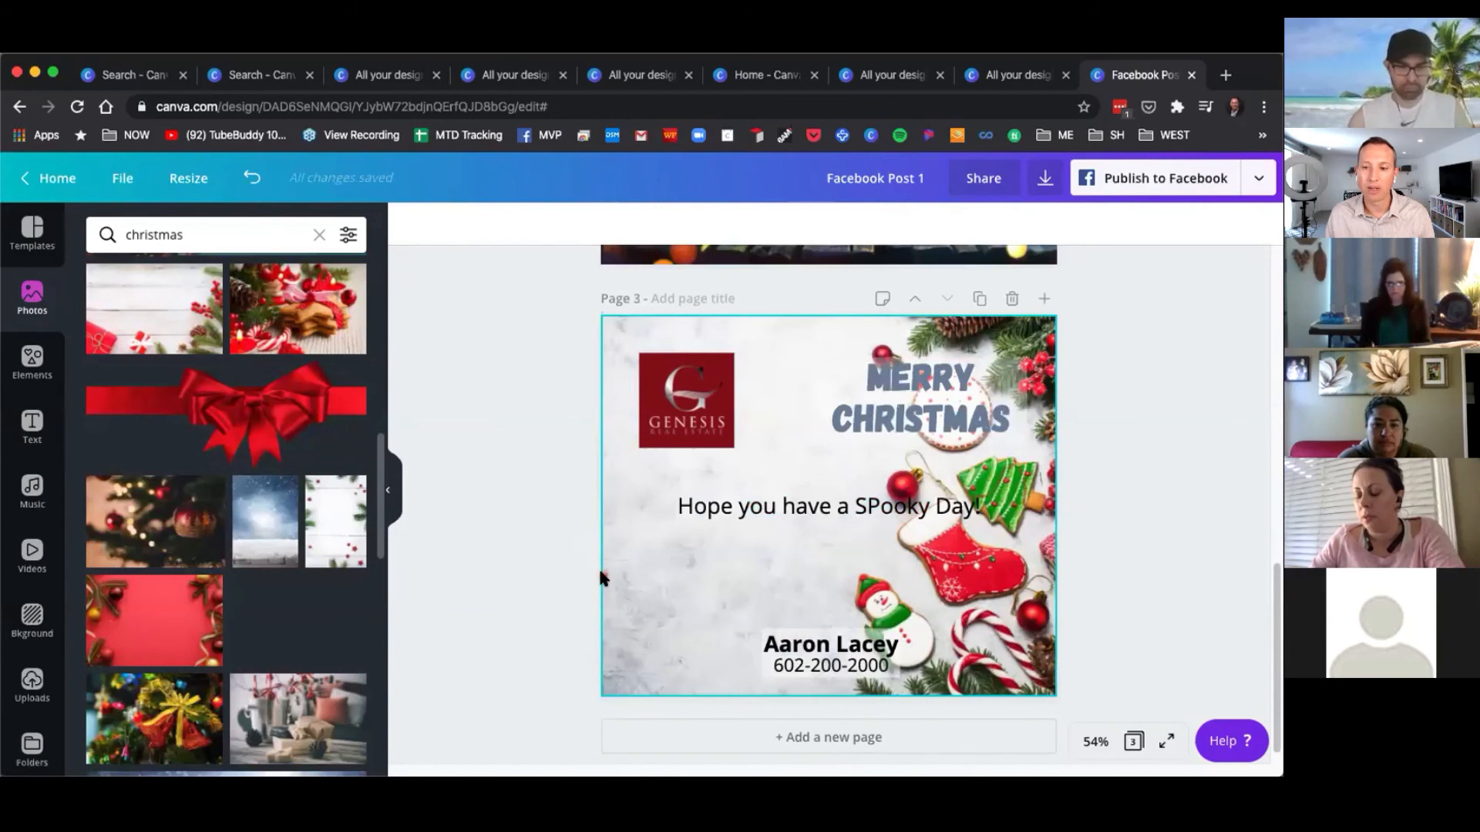
Change the subheading on the Christmas page to read "Hope you have a Great Day!".
{"action": "left_click", "coordinate": [843, 511]}
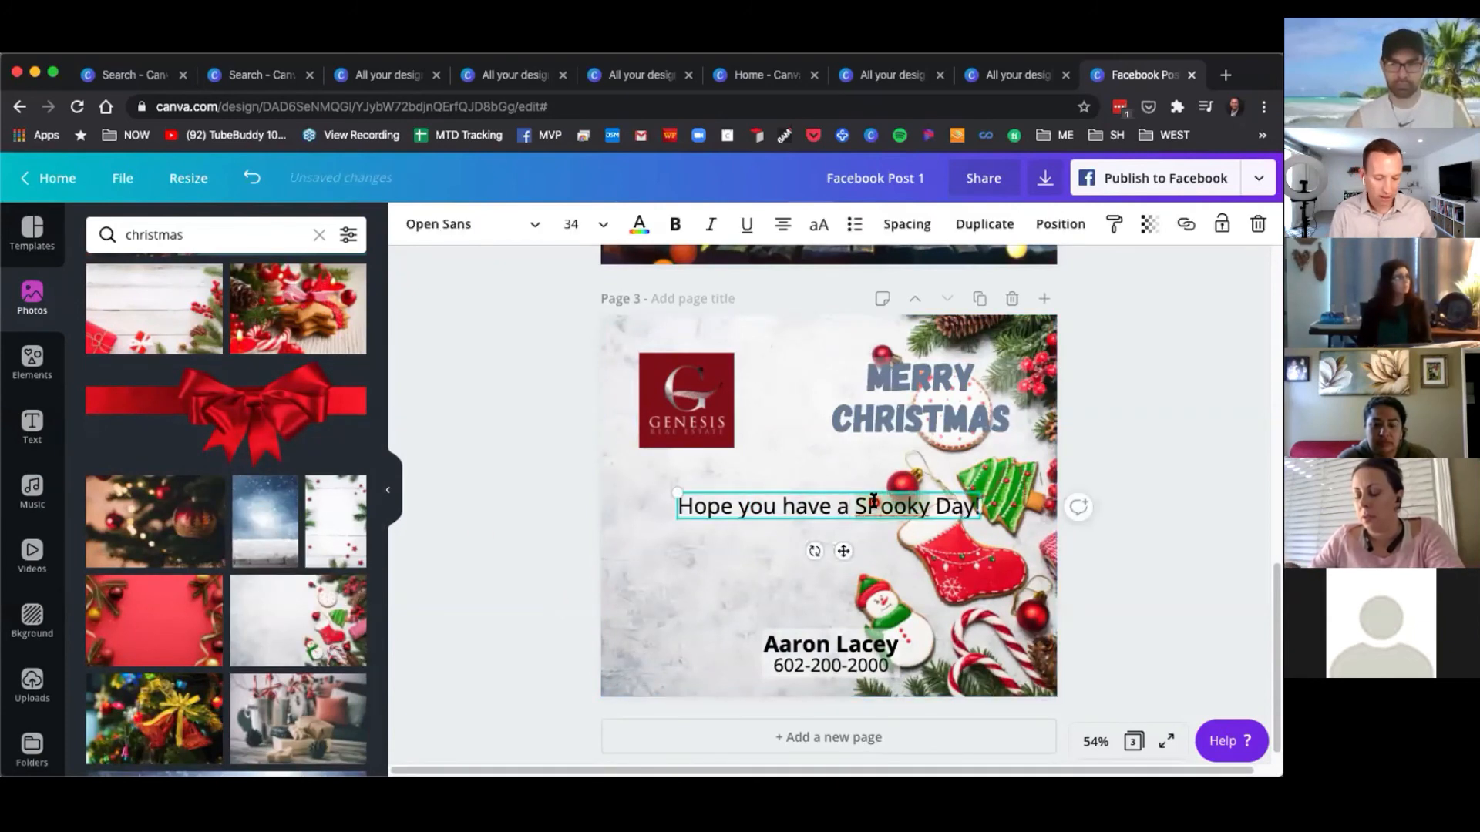
{"action": "double_click", "coordinate": [873, 502]}
{"action": "type", "text": "Great"}
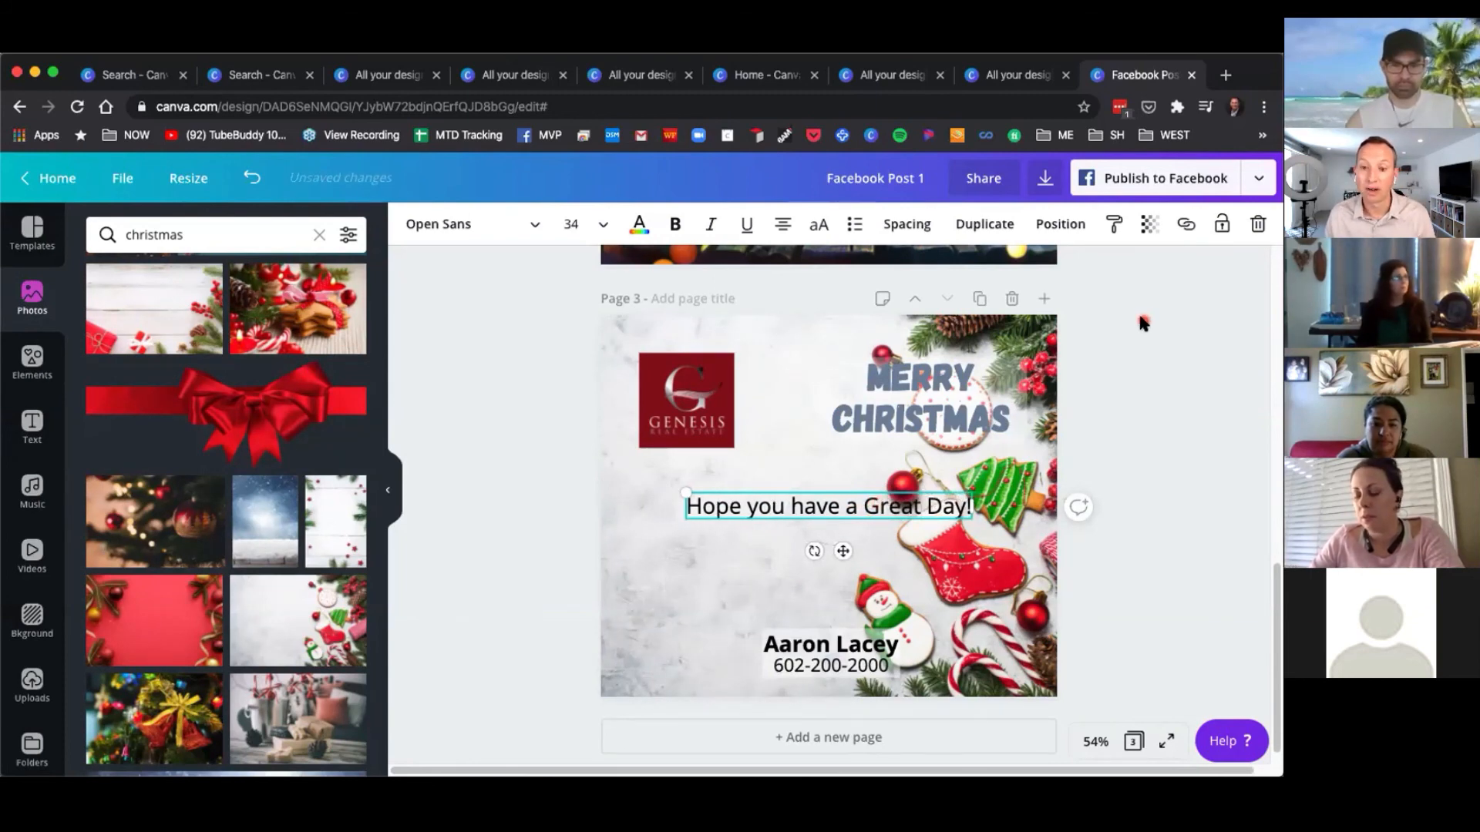
{"action": "scroll", "coordinate": [1142, 322], "scroll_direction": "up", "scroll_amount": 10}
{"action": "scroll", "coordinate": [1141, 353], "scroll_direction": "down", "scroll_amount": 10}
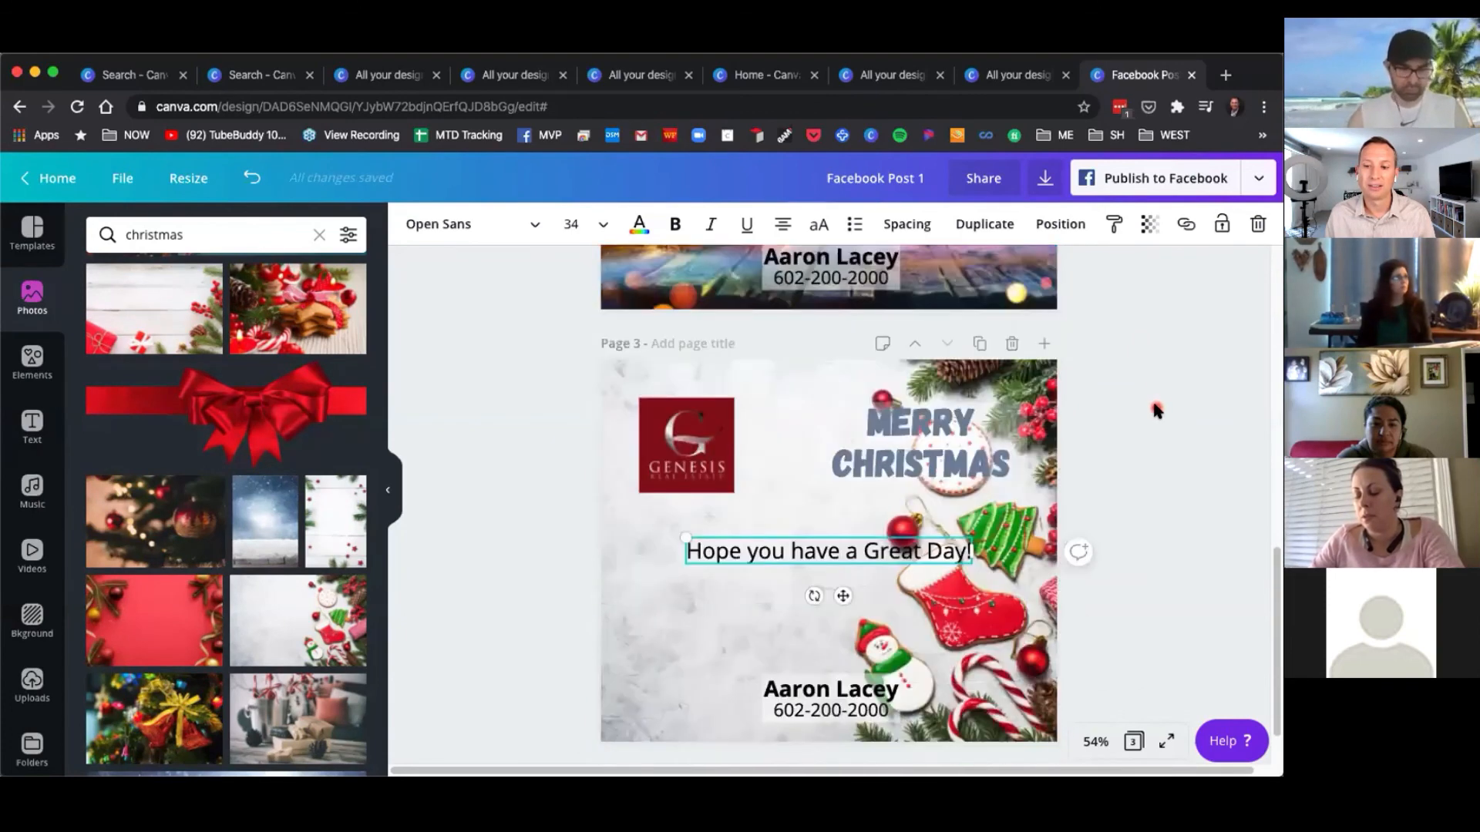
{"action": "scroll", "coordinate": [1156, 411], "scroll_direction": "down", "scroll_amount": 2}
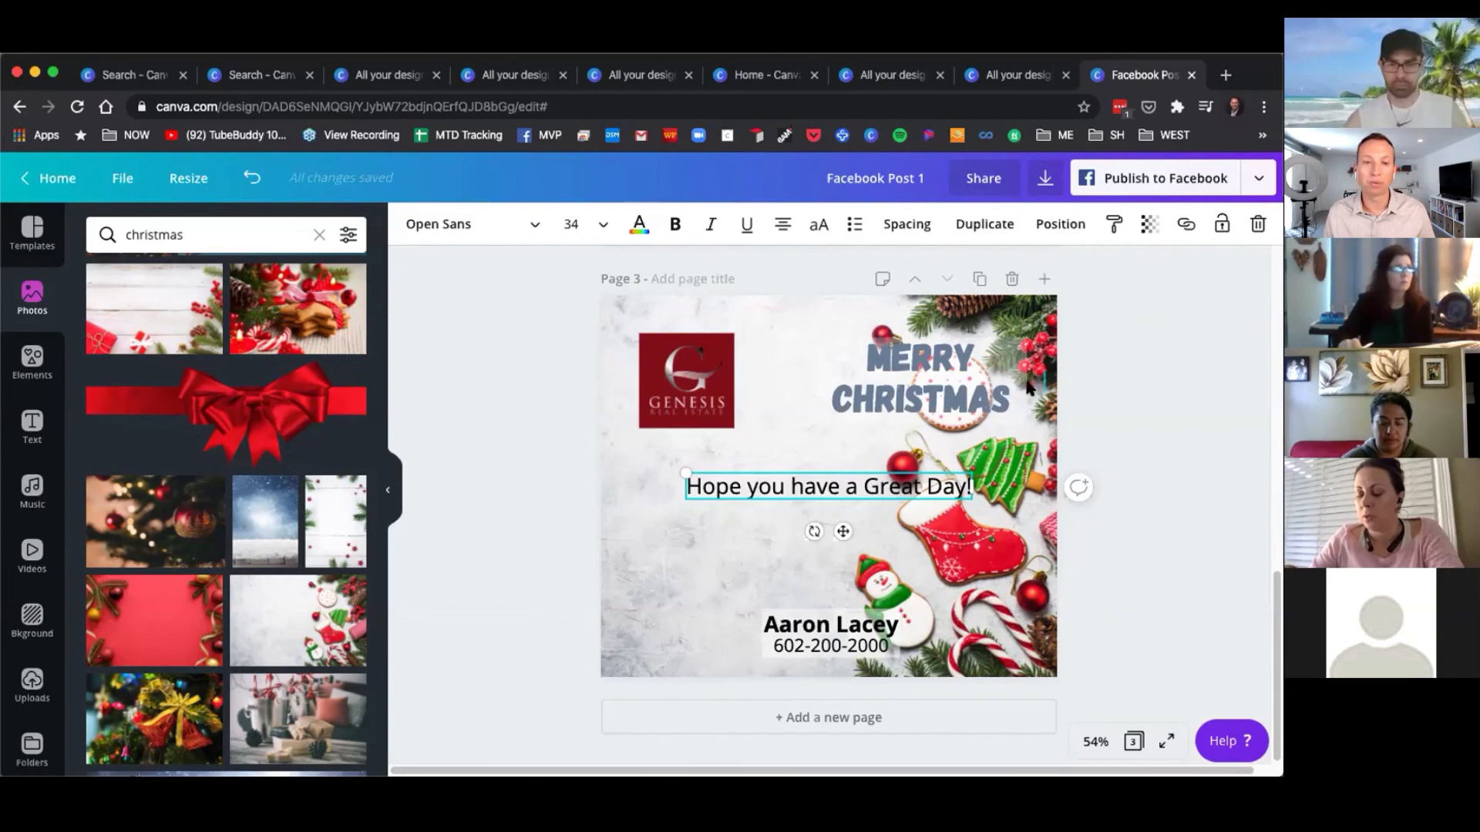
{"action": "left_click", "coordinate": [488, 367]}
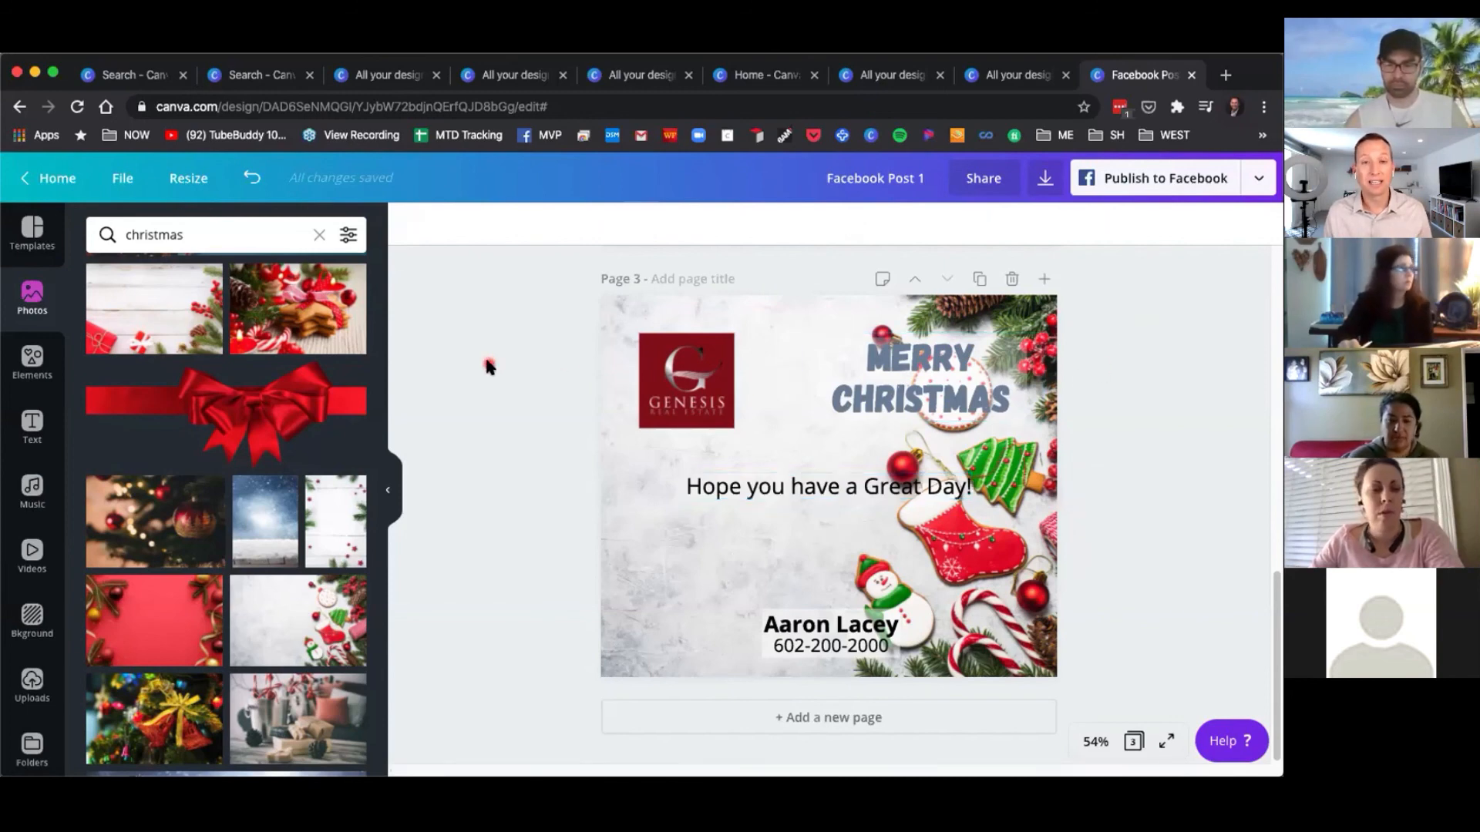
Add background music to the design, preview it, and switch the track to Blizzards.
{"action": "left_click", "coordinate": [33, 489]}
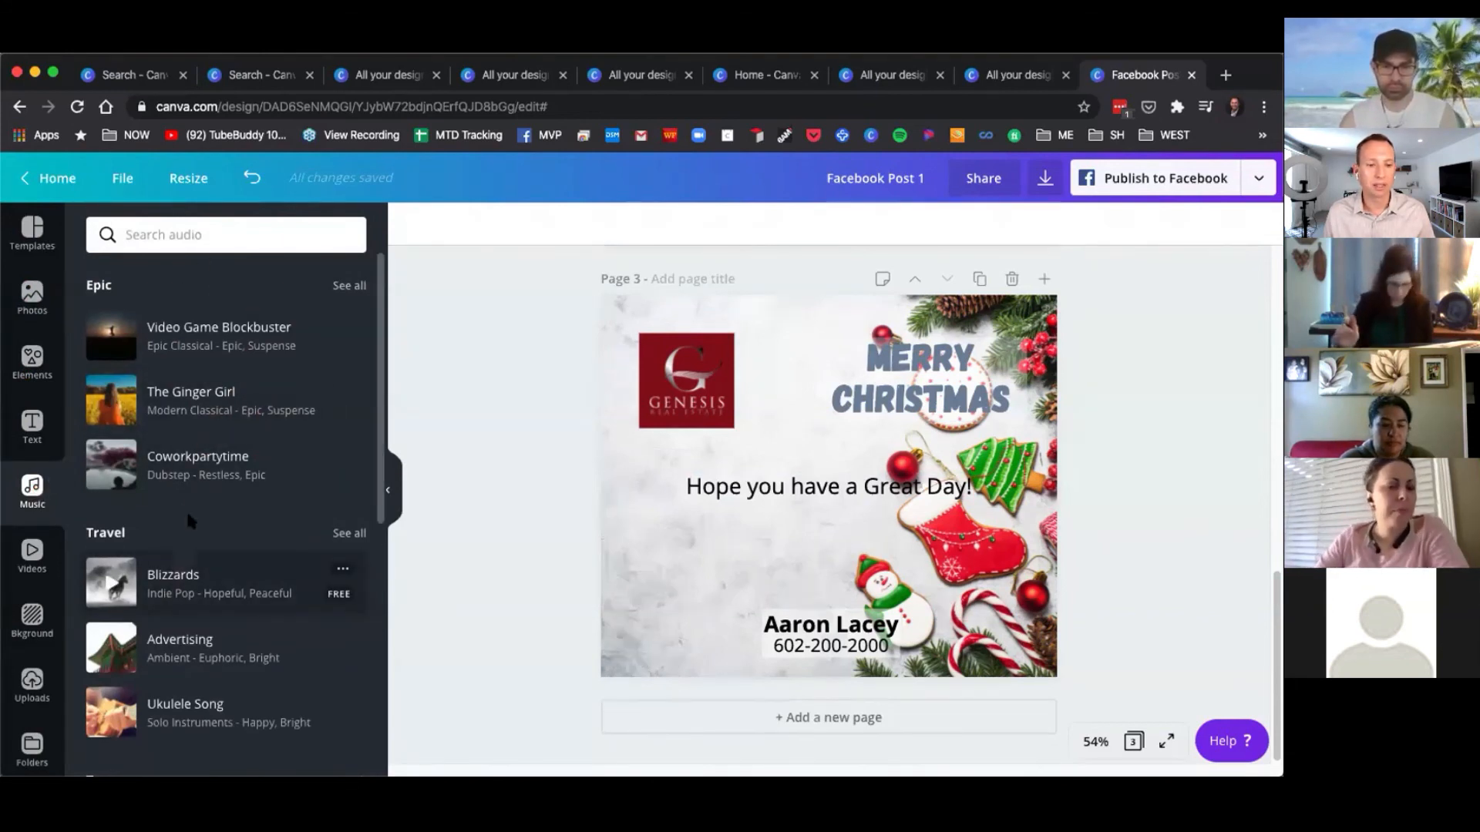
{"action": "left_click", "coordinate": [183, 467]}
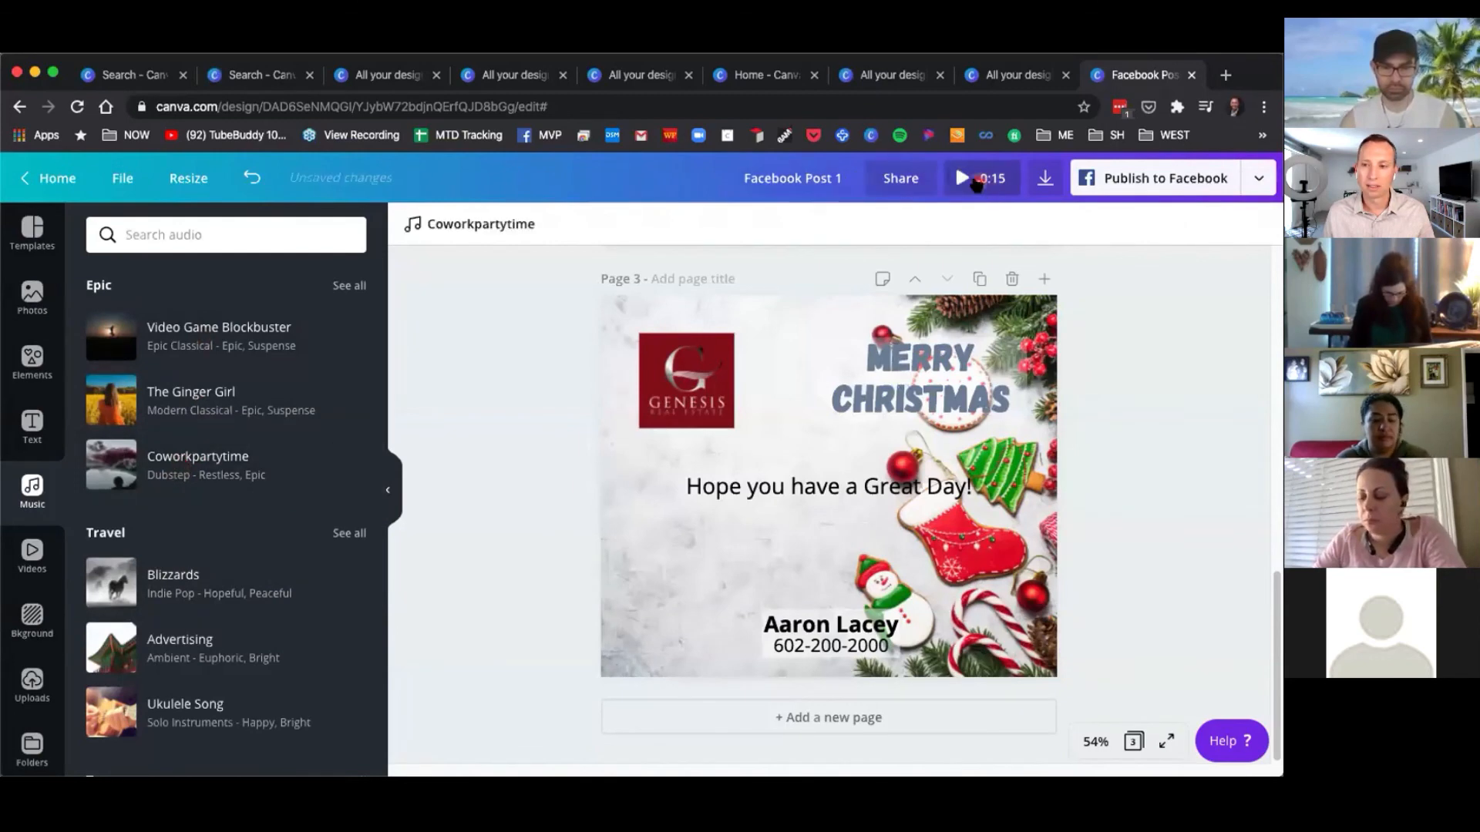
{"action": "left_click", "coordinate": [968, 179]}
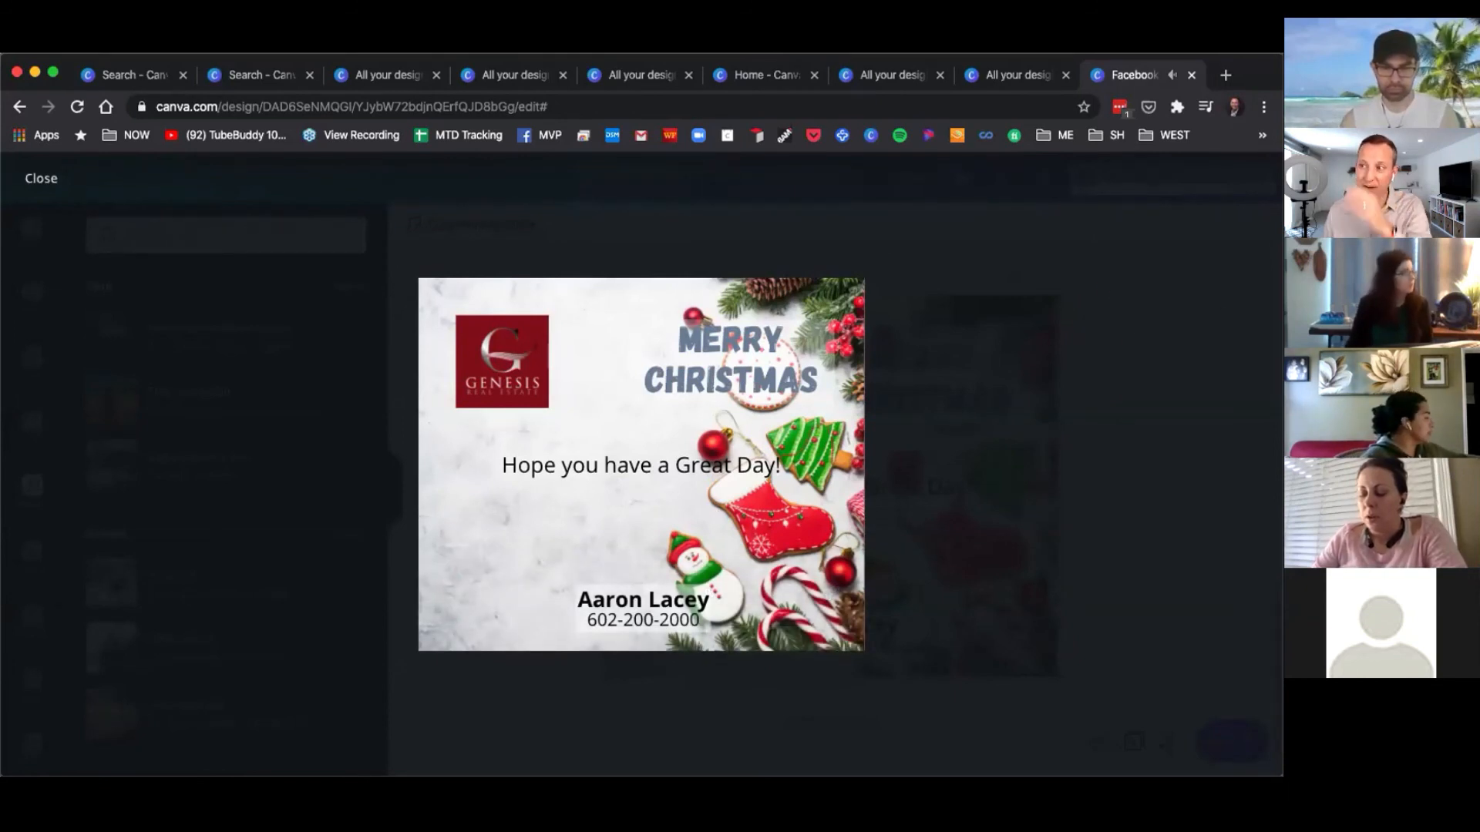
{"action": "left_click", "coordinate": [13, 182]}
{"action": "left_click", "coordinate": [191, 590]}
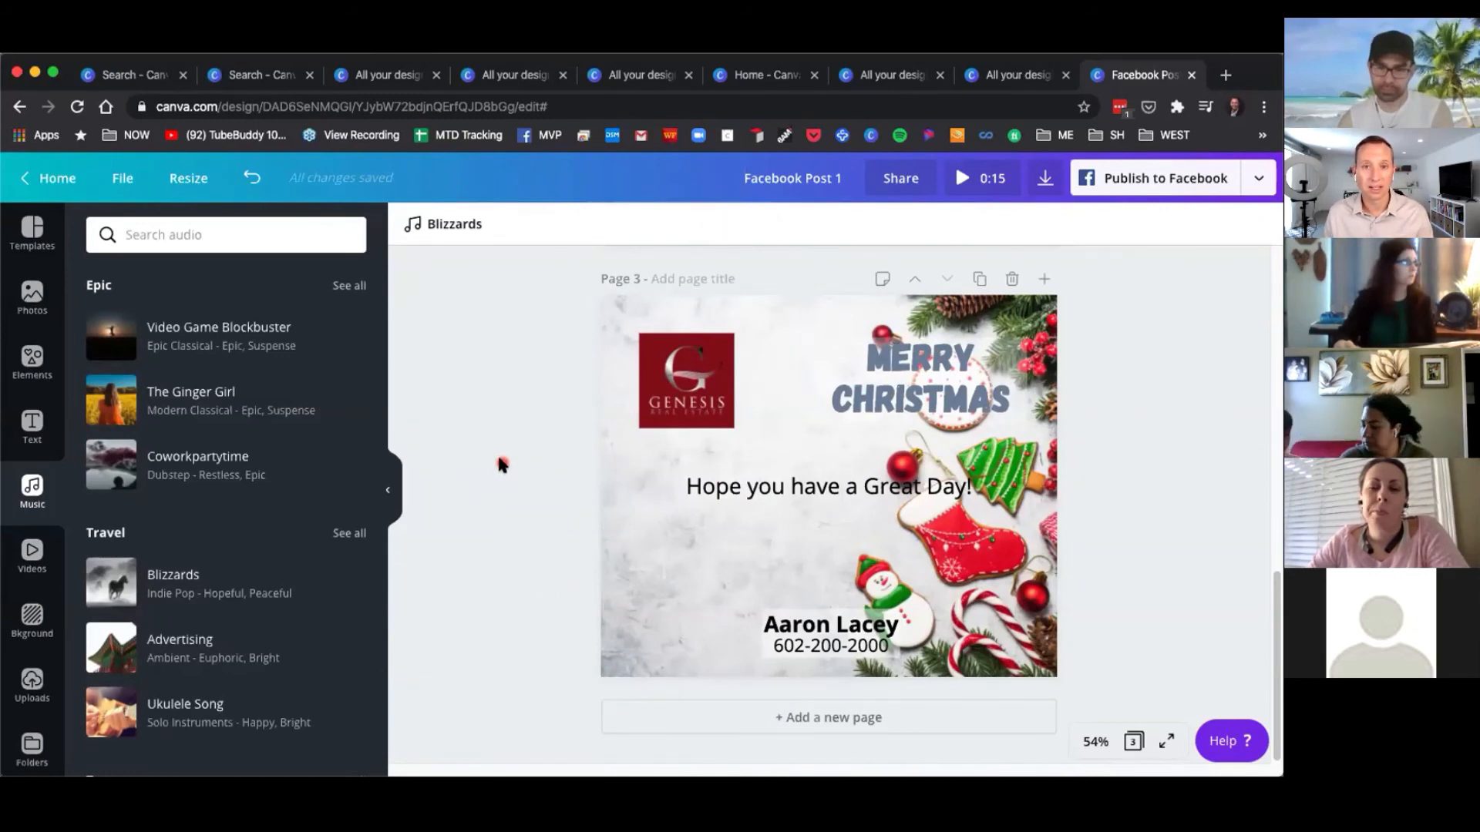
Return to the home page, search designs for video, and start a blank Video Collage design.
{"action": "left_click", "coordinate": [31, 232]}
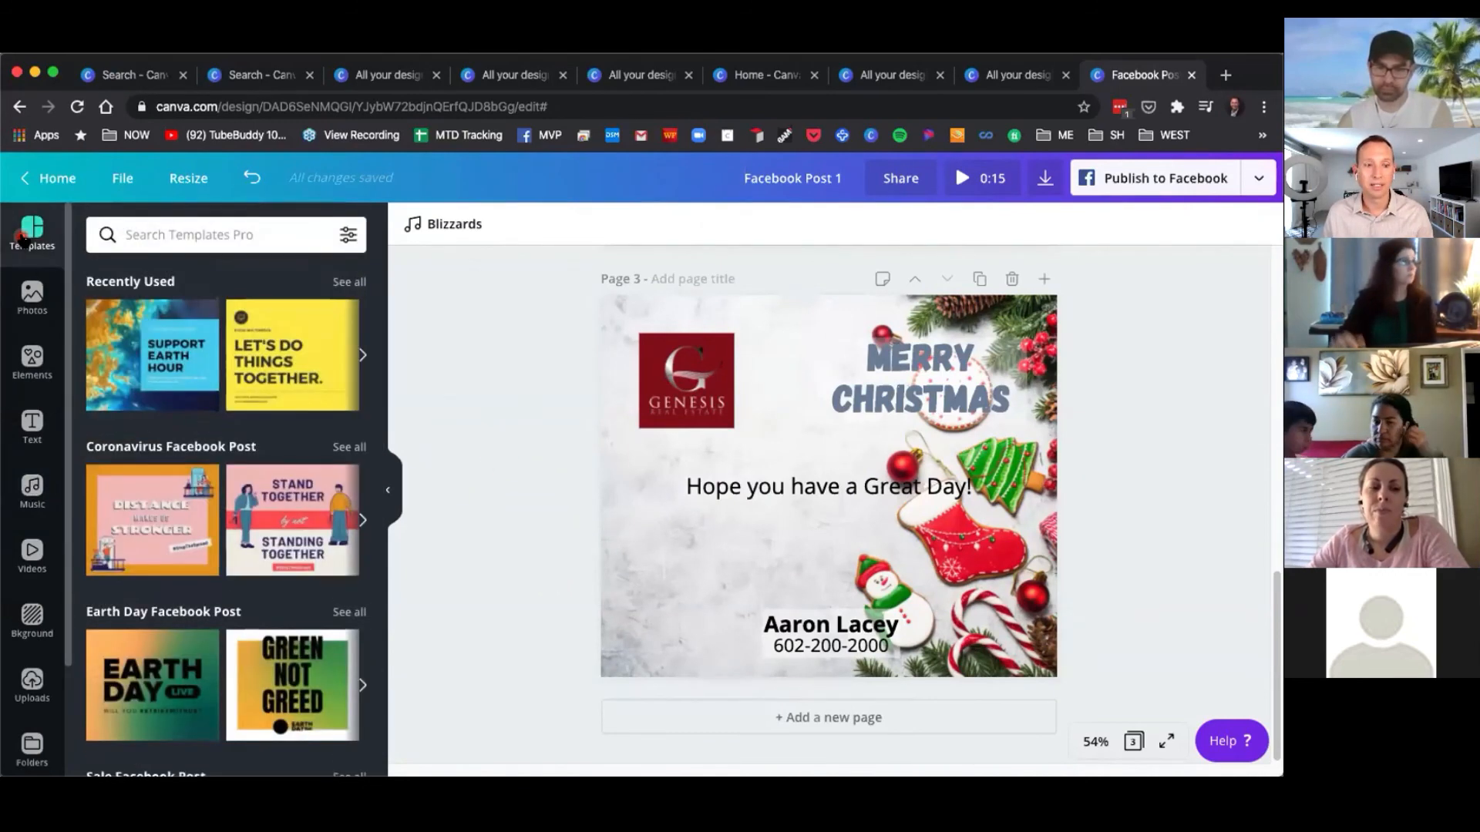
{"action": "left_click", "coordinate": [45, 136]}
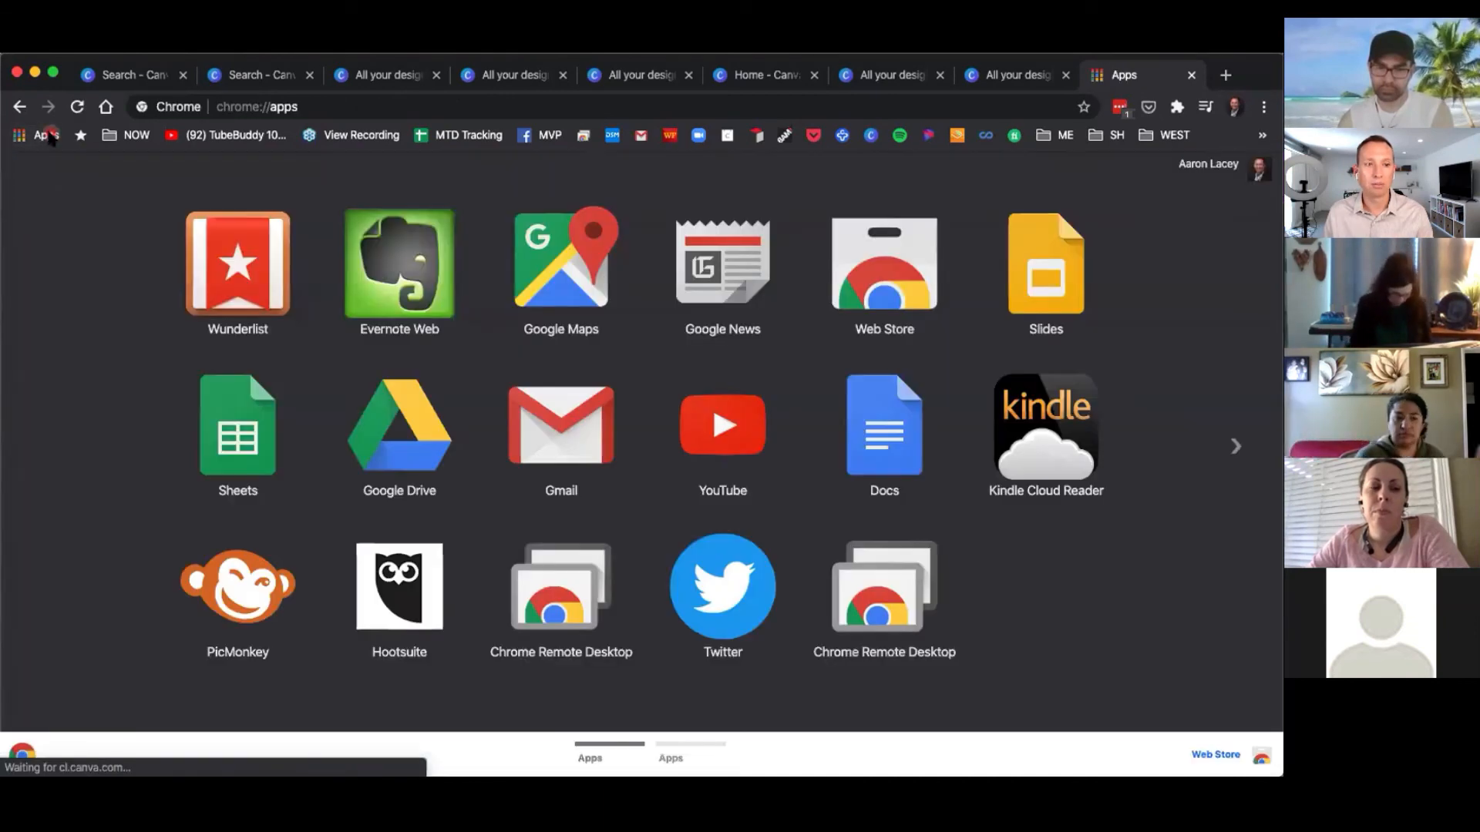
{"action": "left_click", "coordinate": [19, 107]}
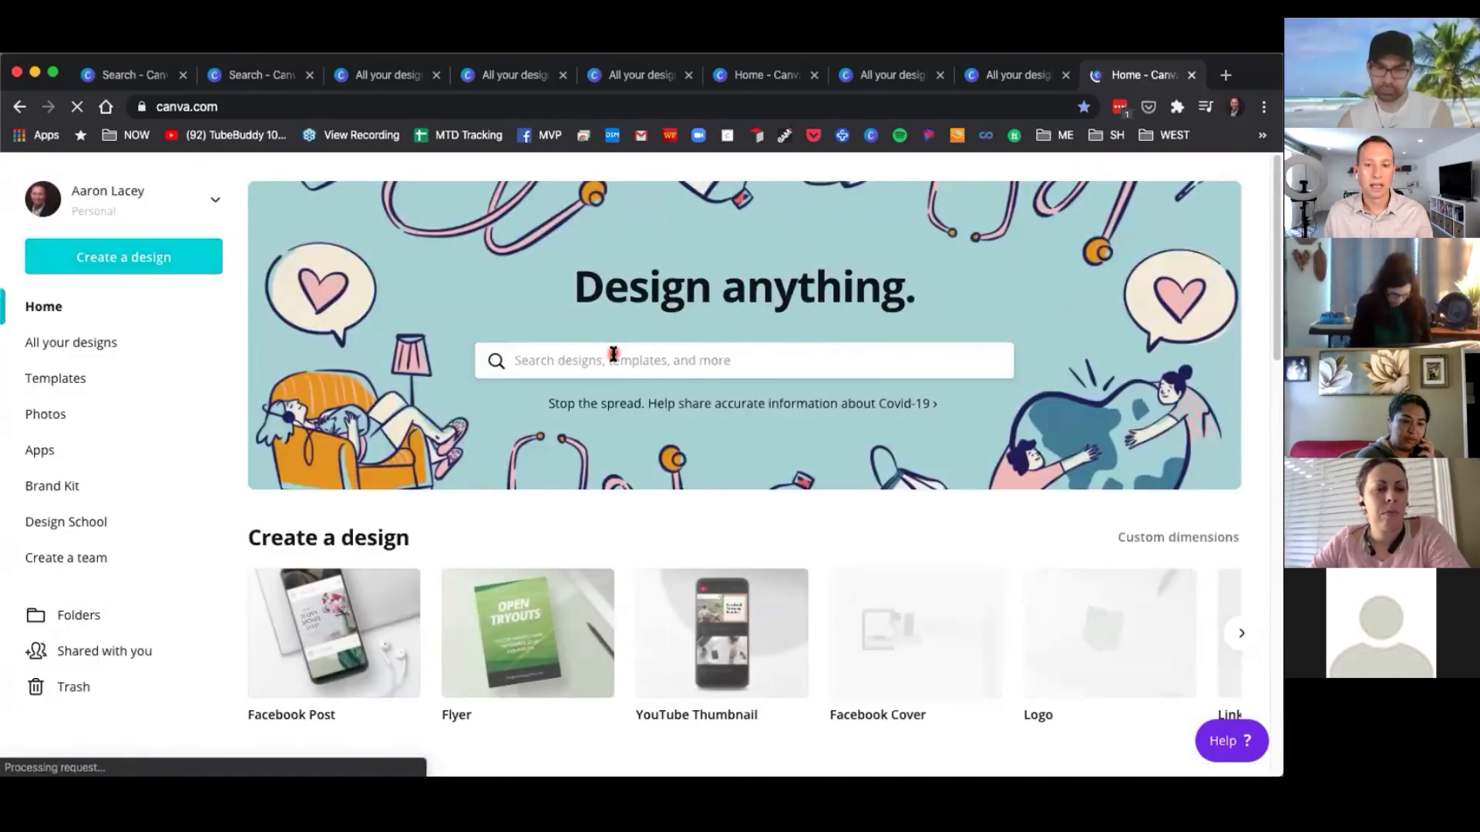
{"action": "left_click", "coordinate": [612, 360]}
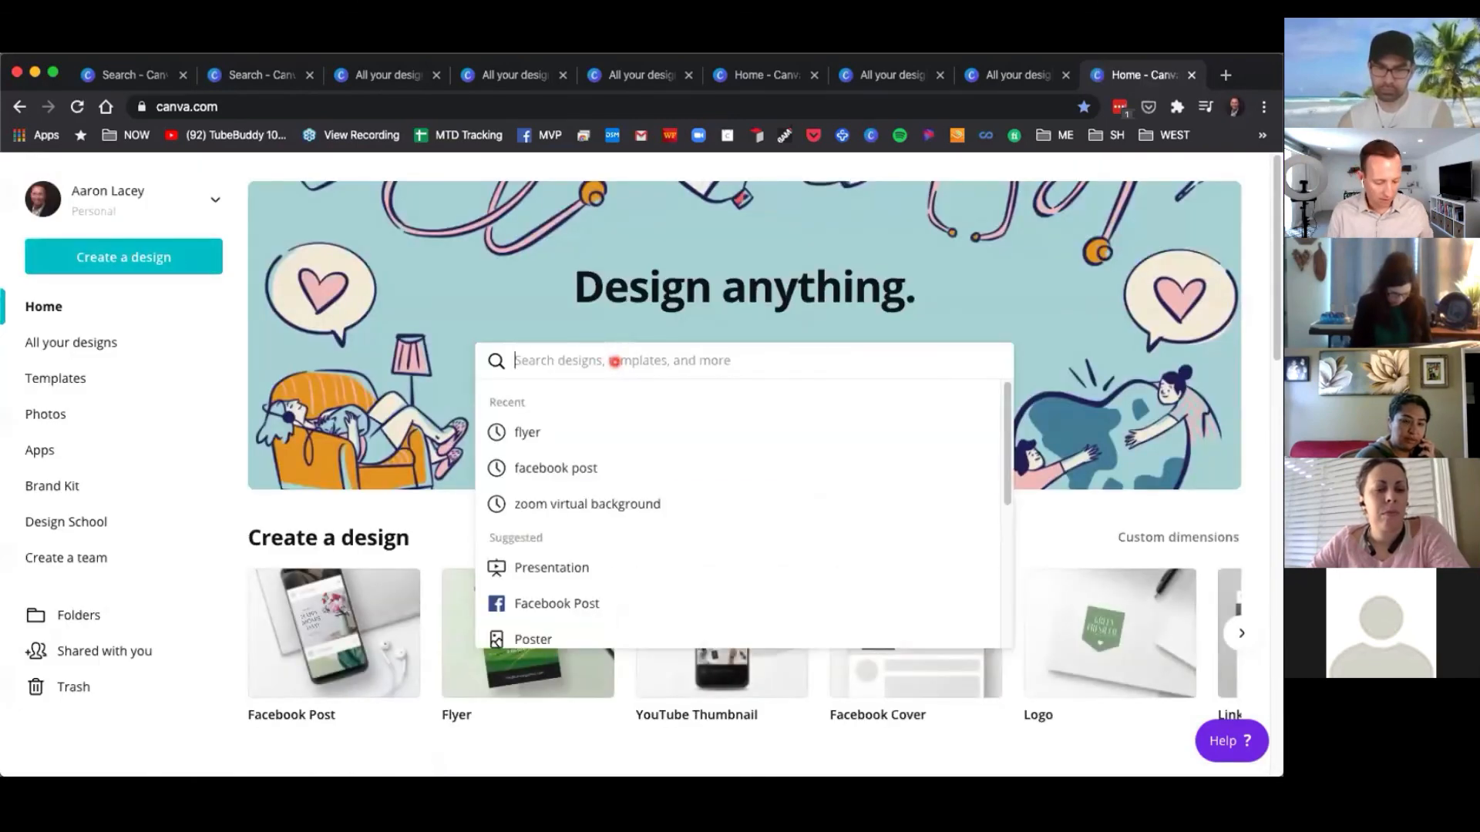
{"action": "type", "text": "video"}
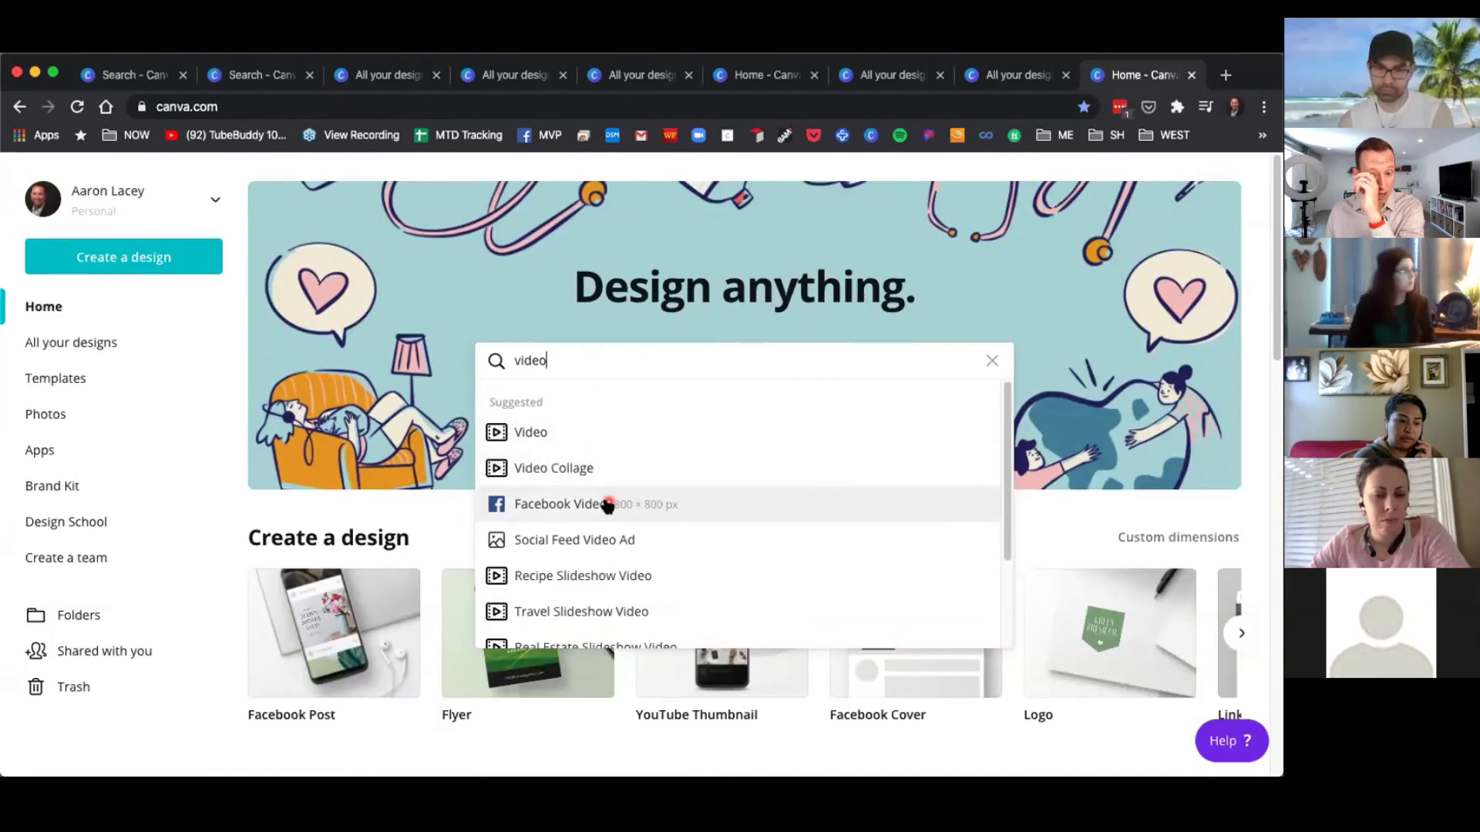
{"action": "left_click", "coordinate": [583, 471]}
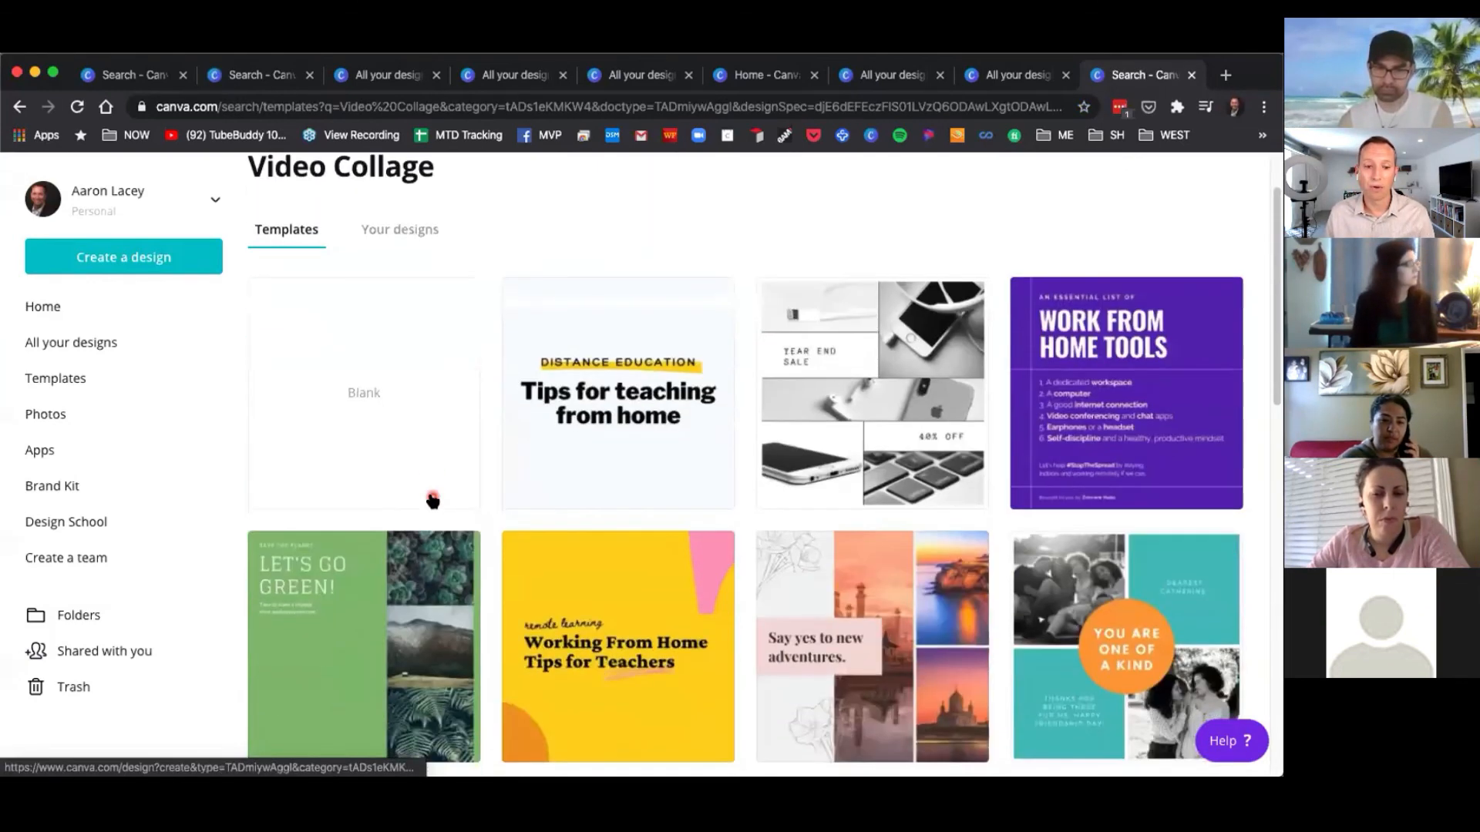
{"action": "left_click", "coordinate": [397, 466]}
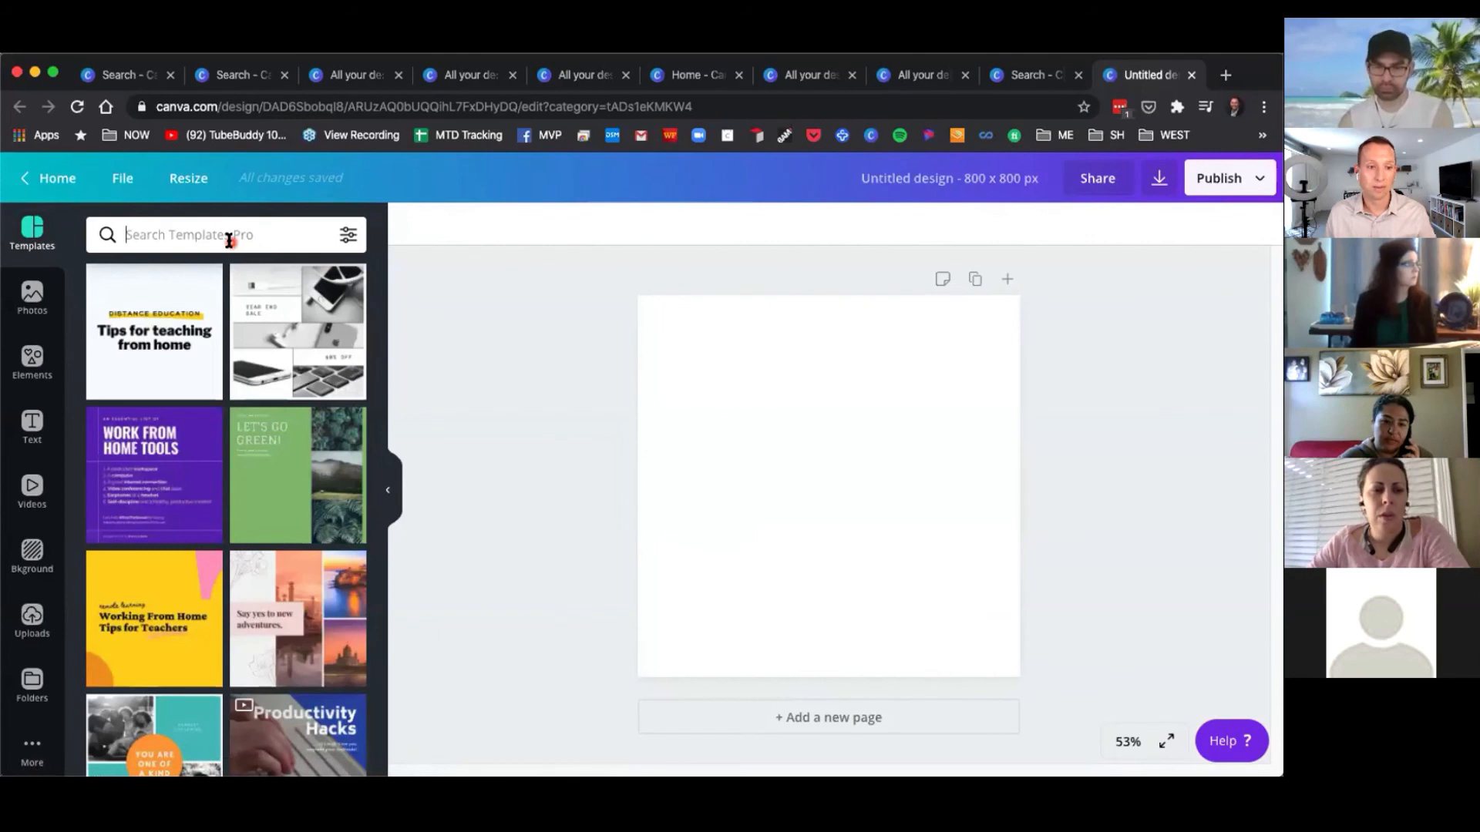
Search templates for real estate and apply the Heiman Open House template to the blank design.
{"action": "left_click", "coordinate": [228, 241]}
{"action": "type", "text": "real esta"}
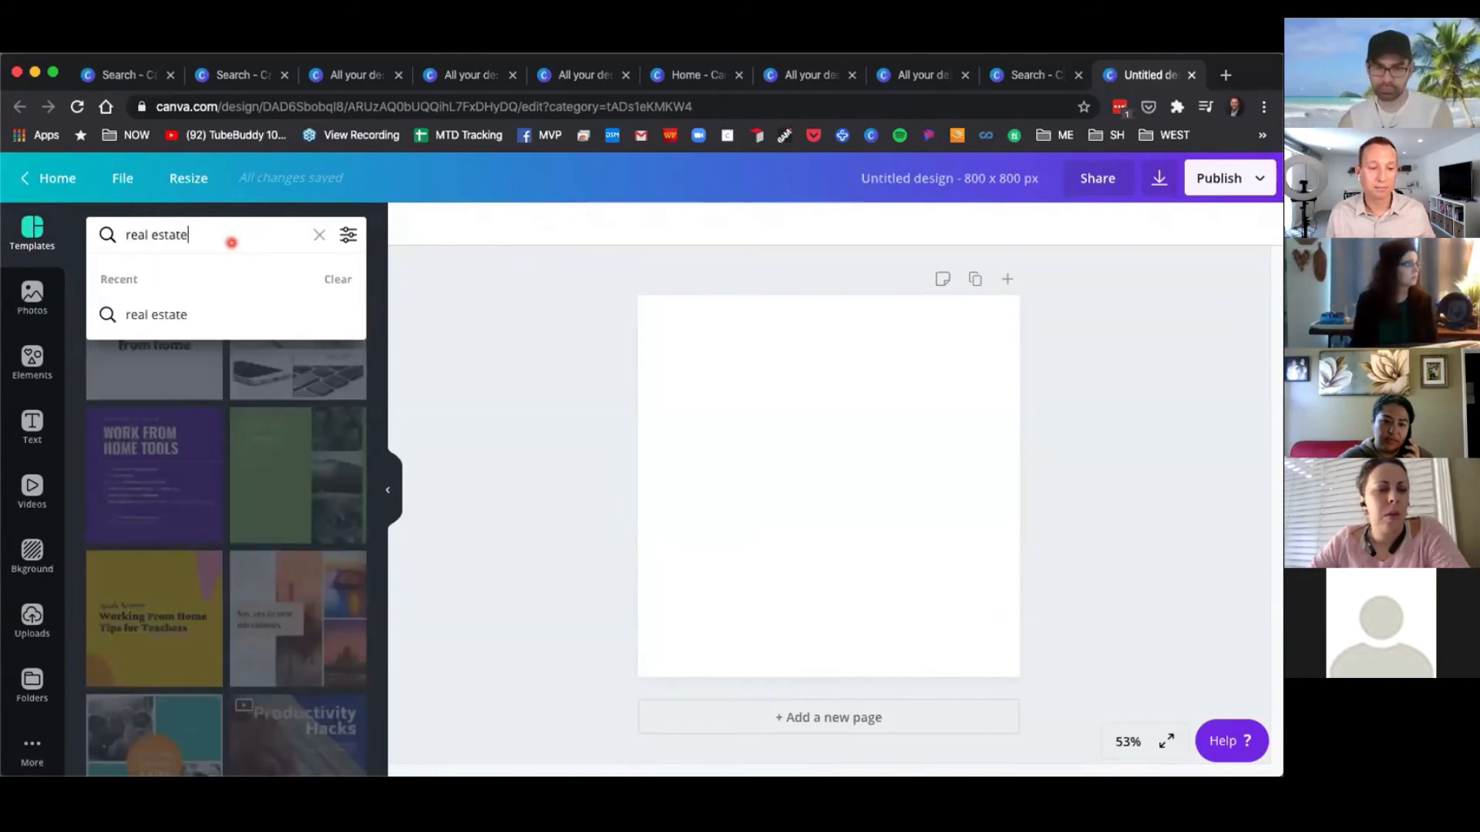
{"action": "type", "text": "te"}
{"action": "key", "text": "Return"}
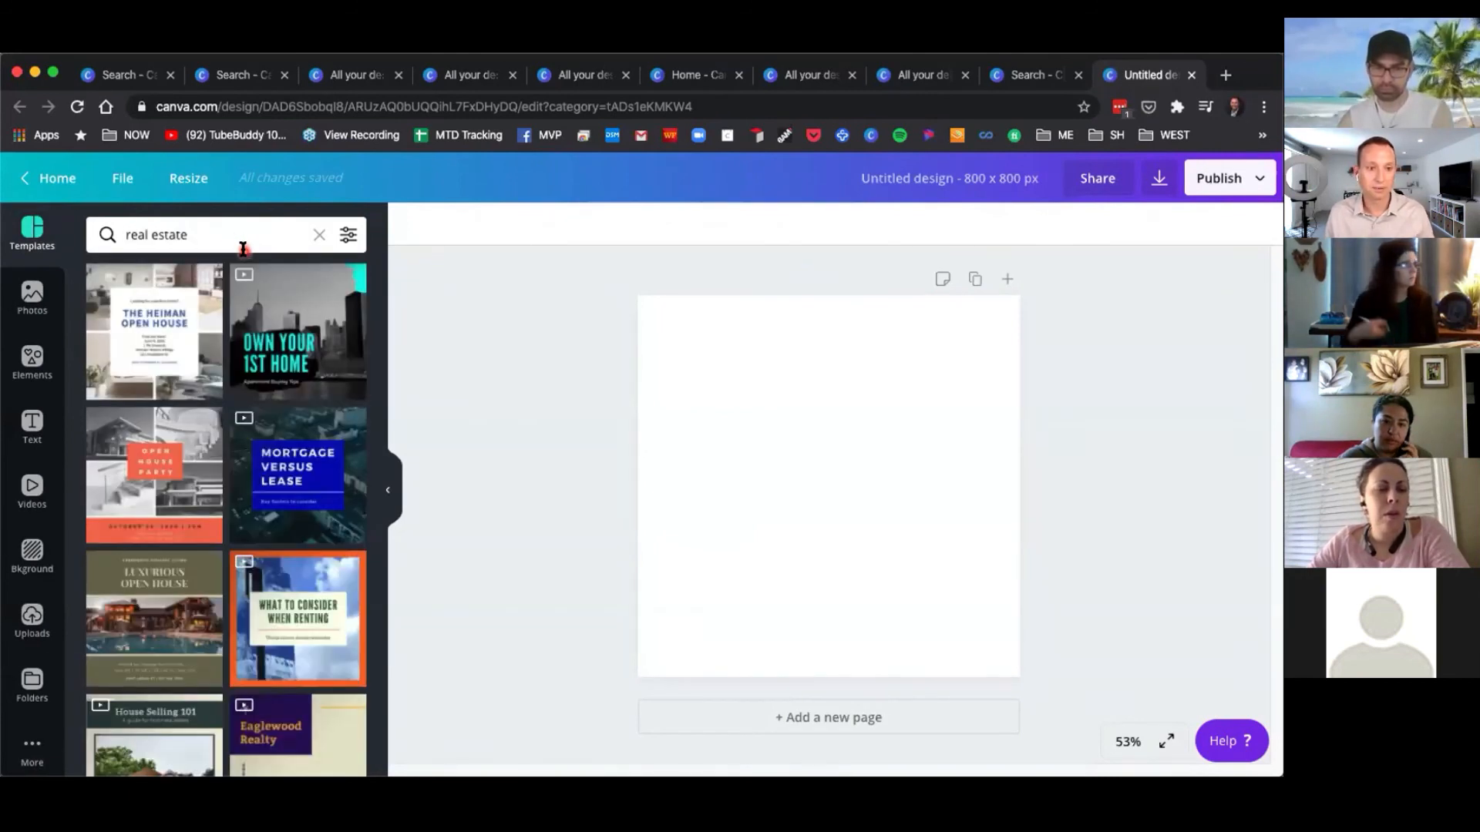
{"action": "left_click", "coordinate": [164, 353]}
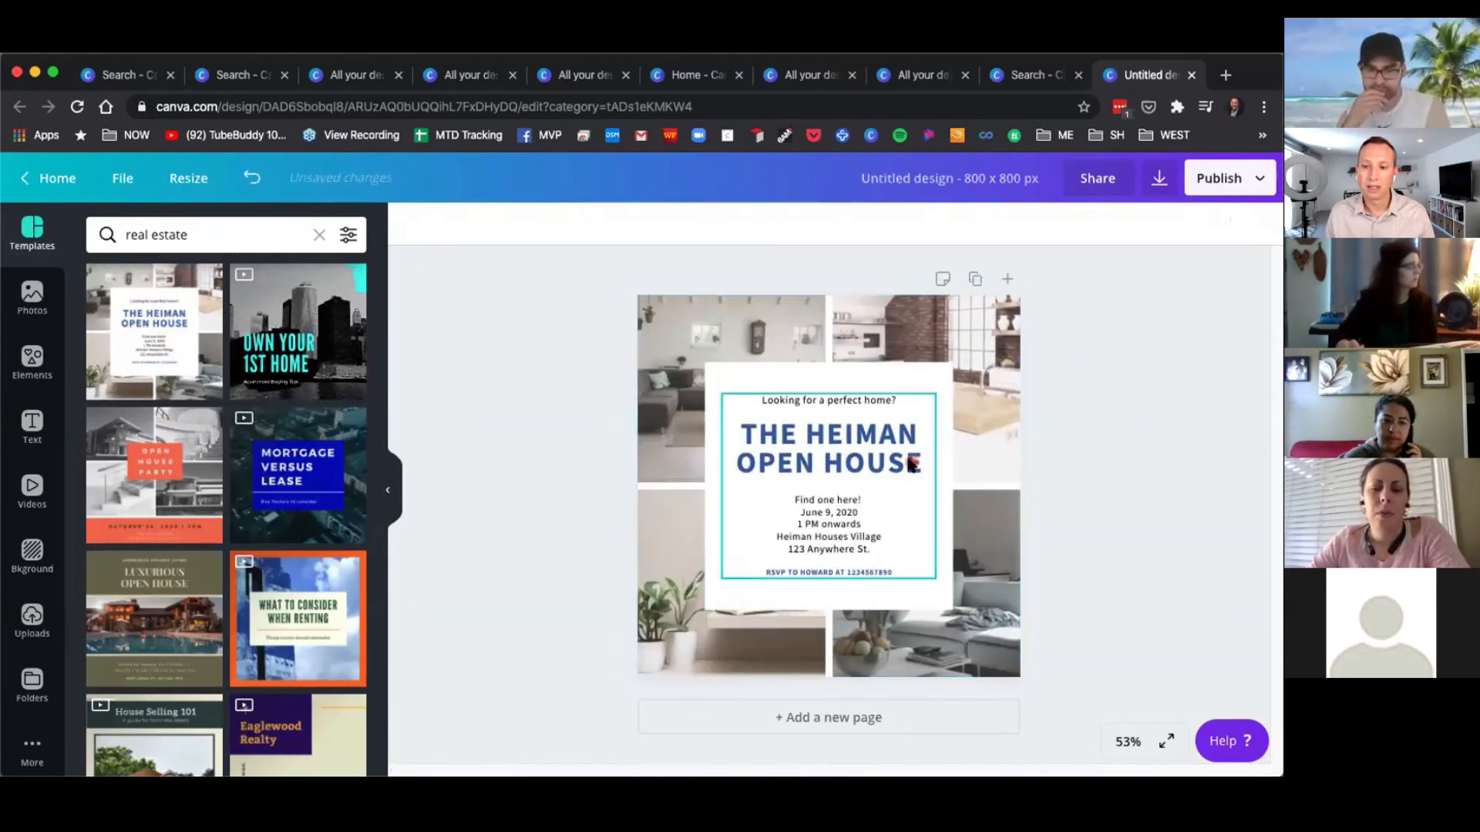
Open the download options and choose Video as the file type, then close the panel.
{"action": "left_click", "coordinate": [1160, 181]}
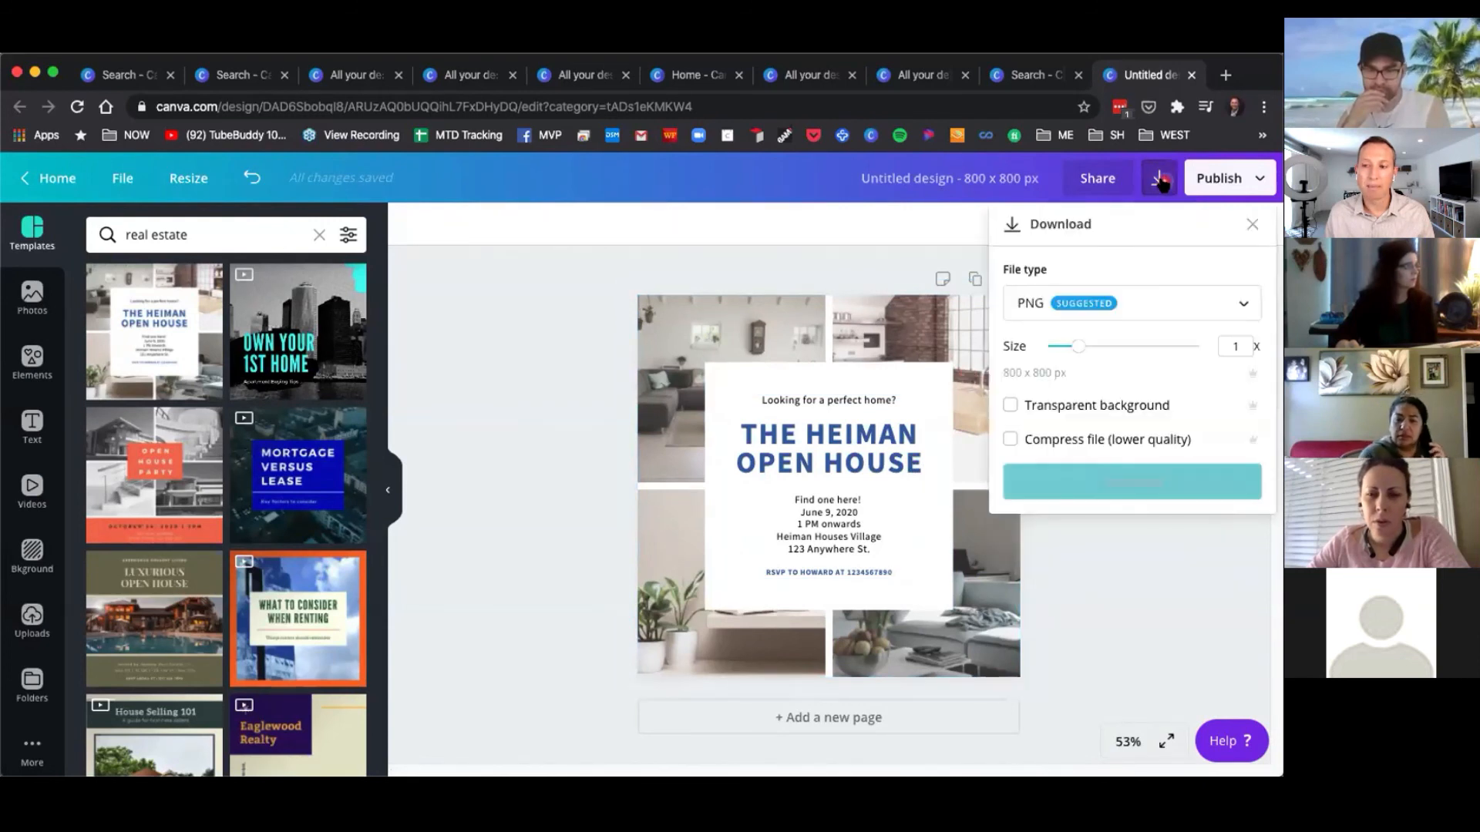
{"action": "left_click", "coordinate": [1148, 312]}
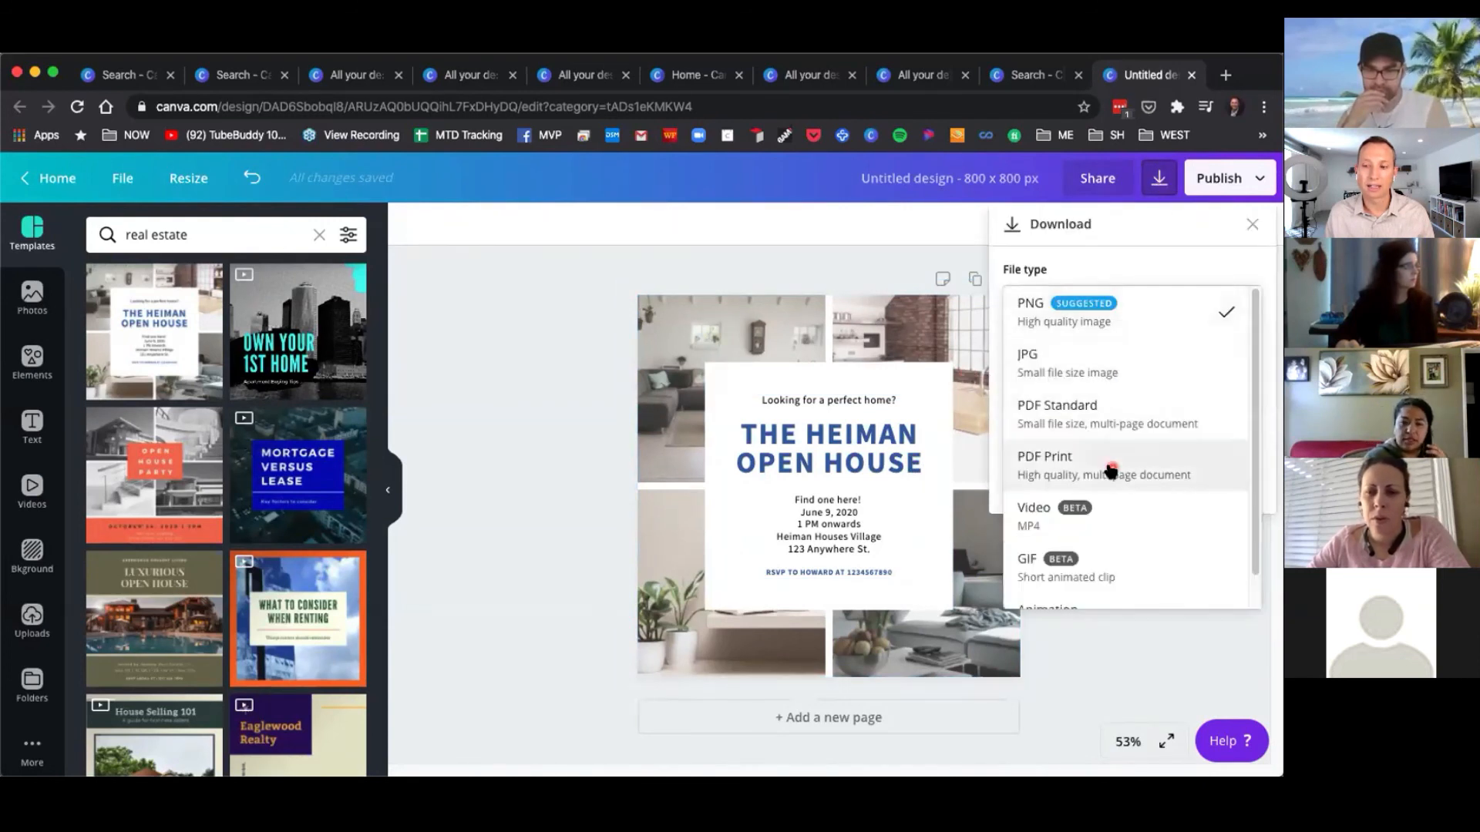
{"action": "left_click", "coordinate": [1079, 515]}
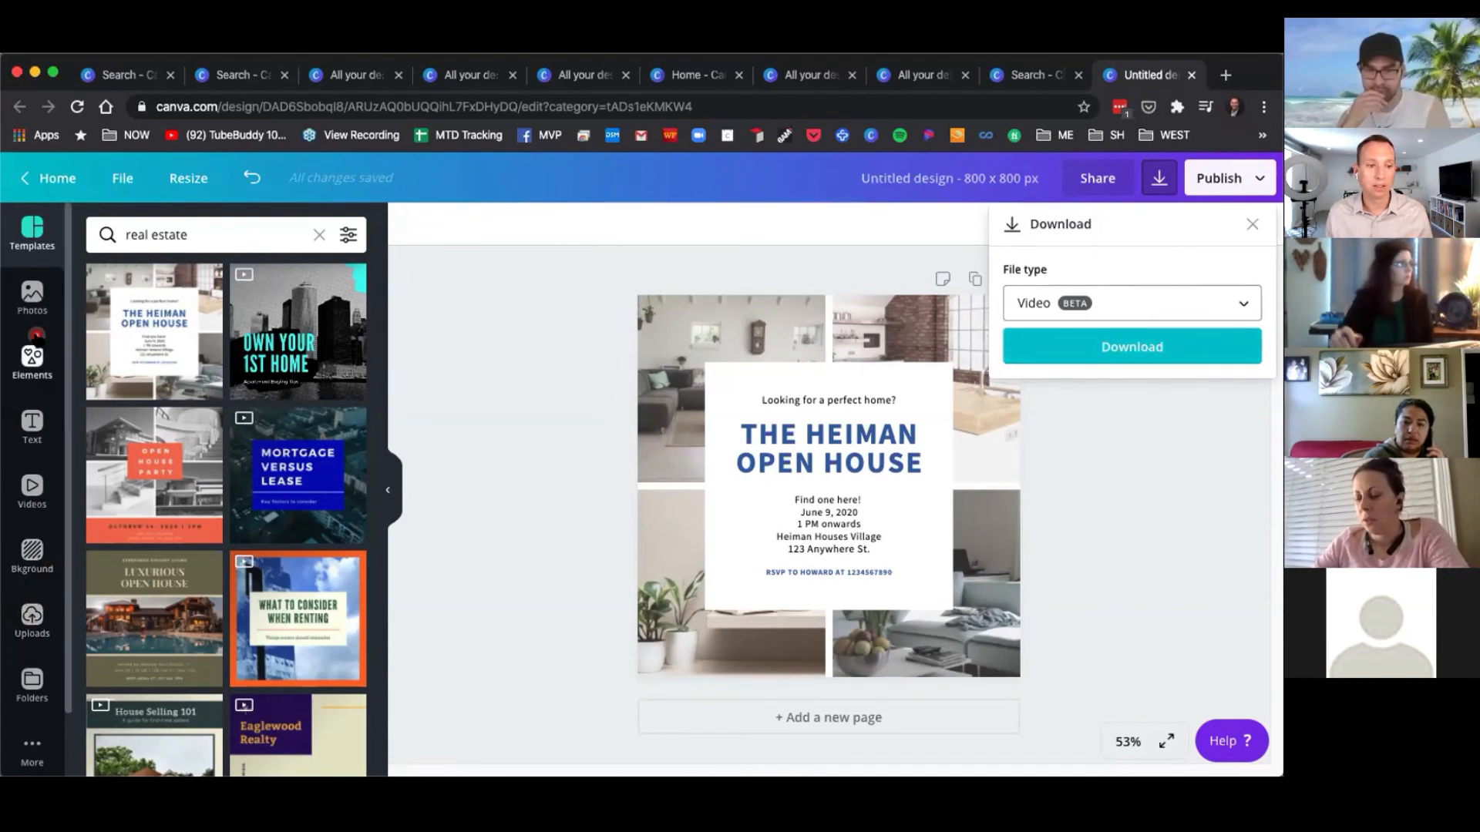
{"action": "scroll", "coordinate": [35, 370], "scroll_direction": "down", "scroll_amount": 1}
{"action": "scroll", "coordinate": [44, 459], "scroll_direction": "up", "scroll_amount": 1}
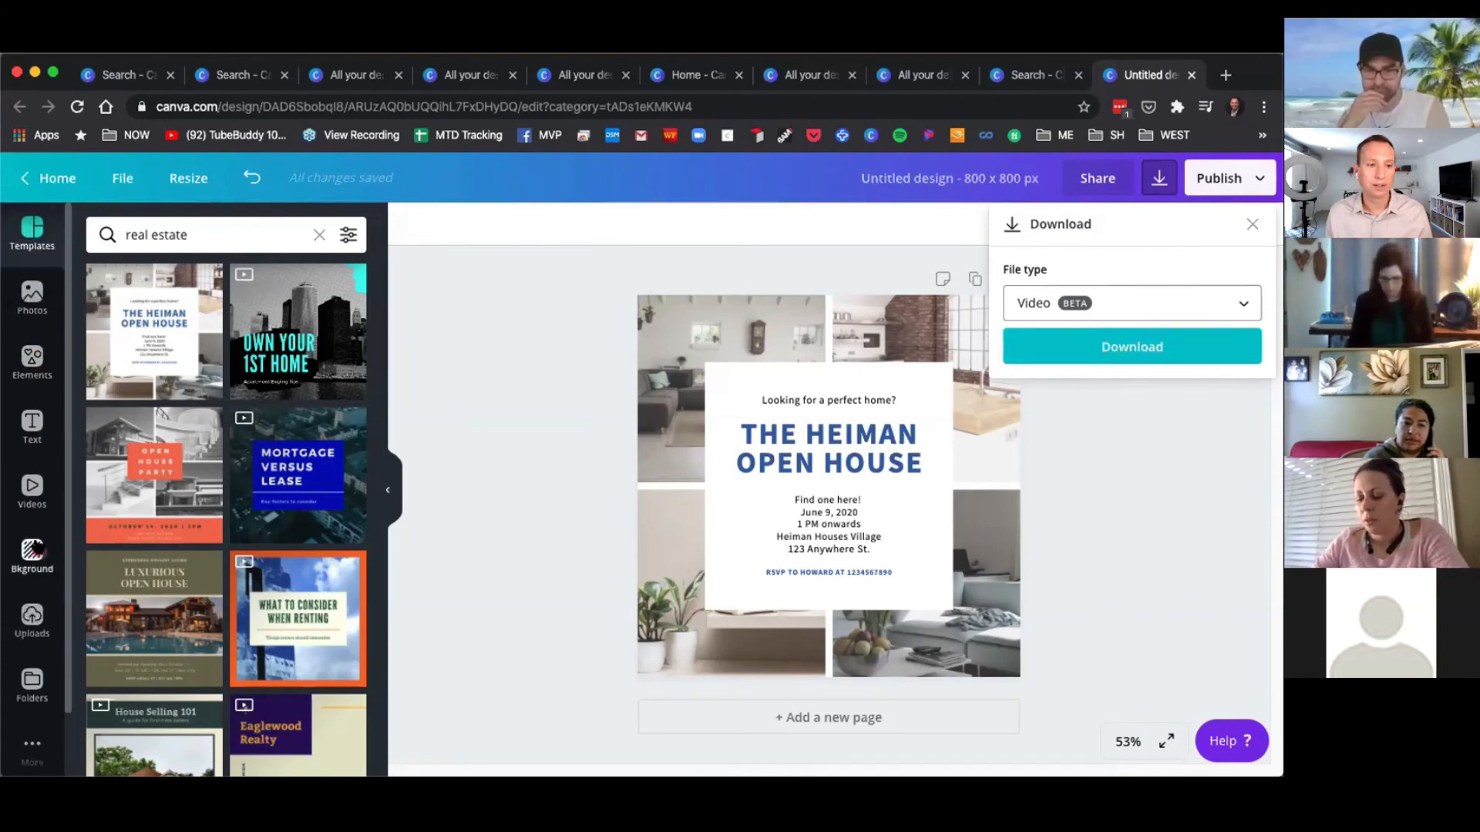
{"action": "left_click", "coordinate": [515, 411]}
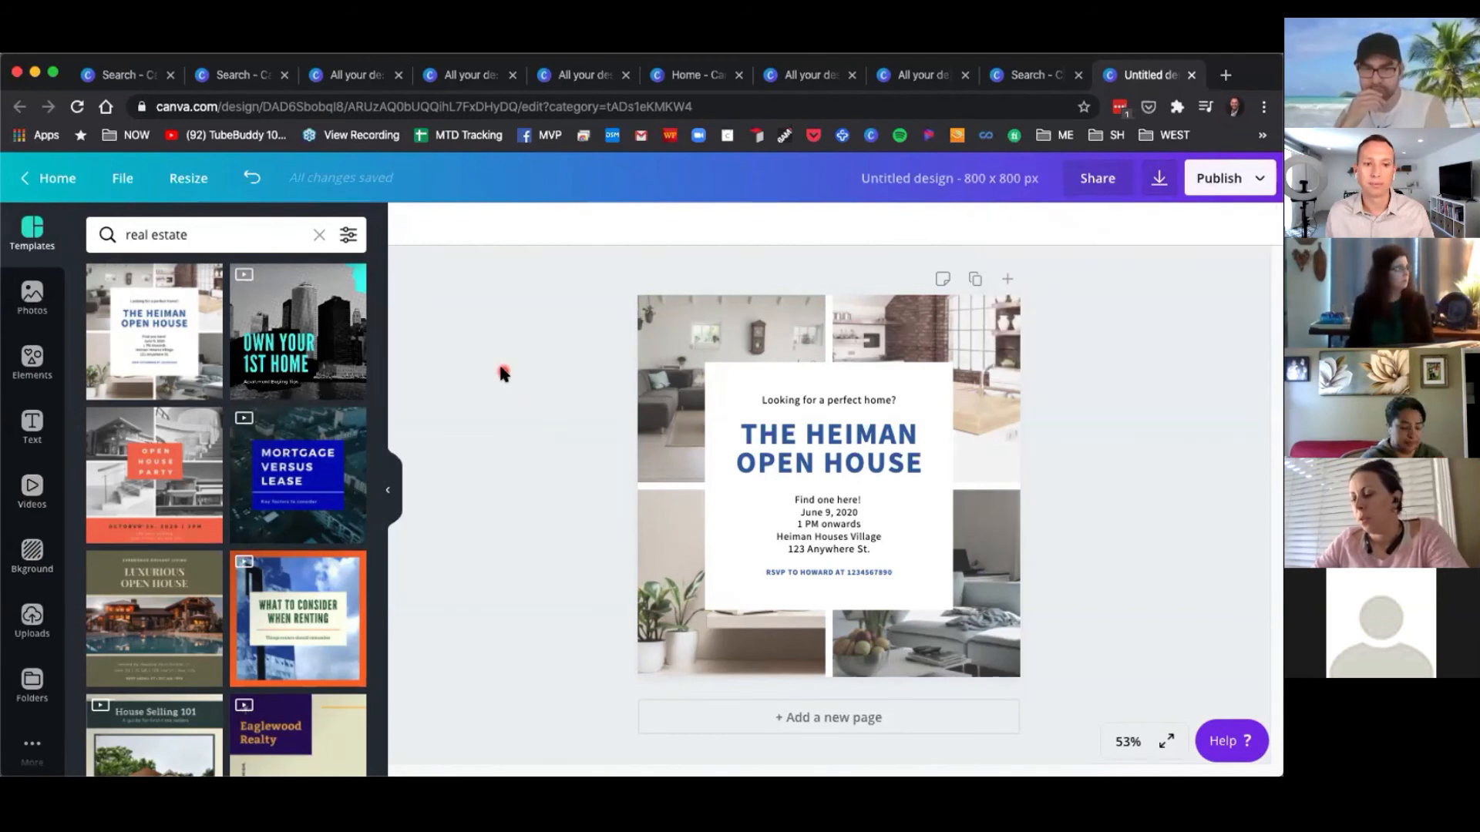